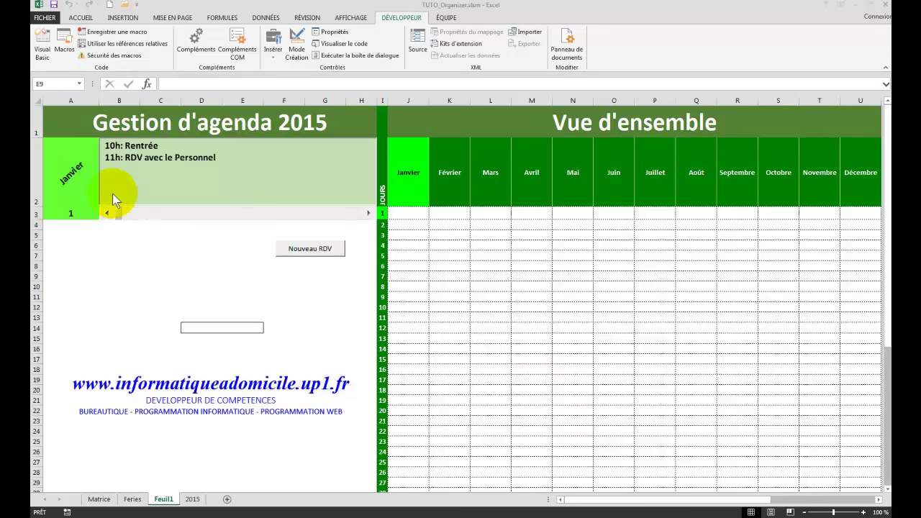
# Step: Move the agenda's day scrollbar with its arrows, thumb and track, finally leaving day 2 in A3
pyautogui.click(119, 216)
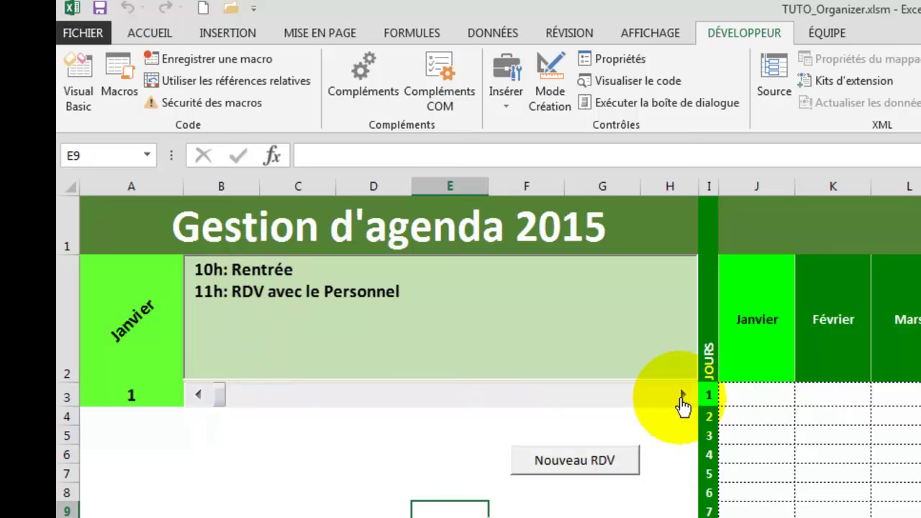
pyautogui.click(681, 395)
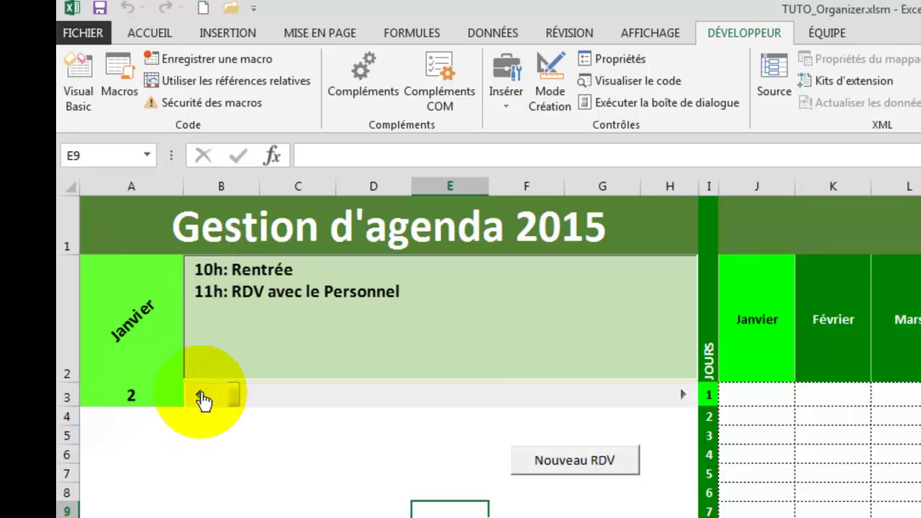
pyautogui.click(198, 395)
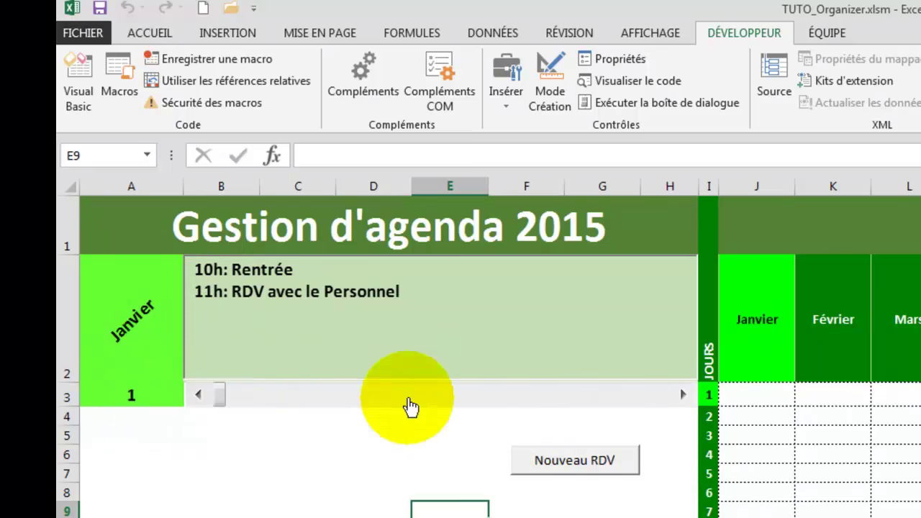
pyautogui.click(682, 396)
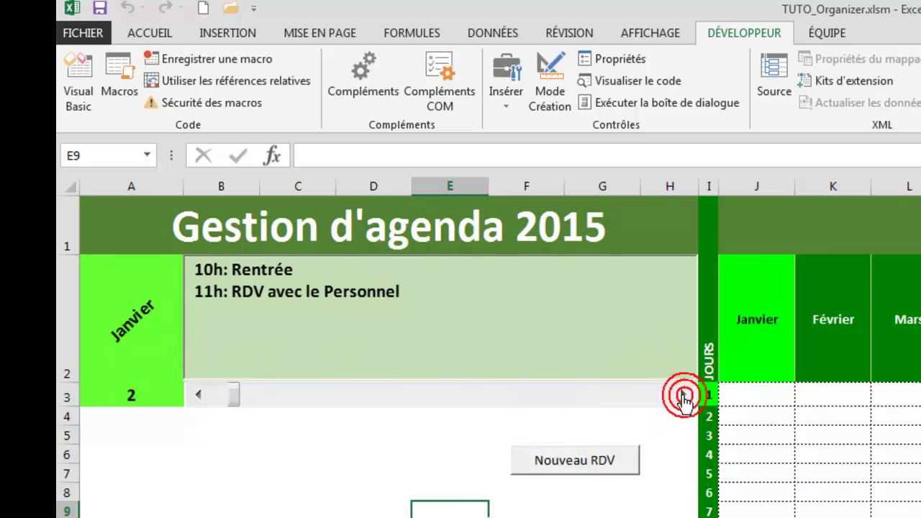
pyautogui.click(683, 395)
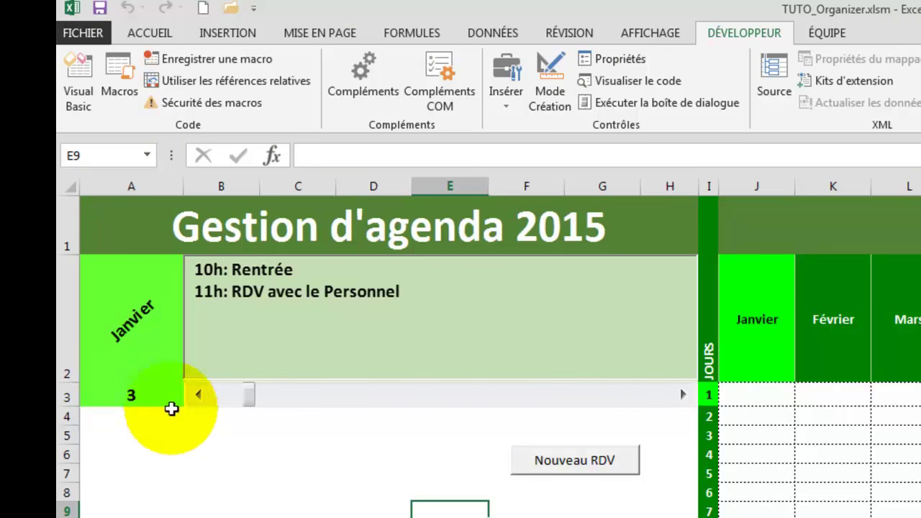
pyautogui.moveTo(253, 400); pyautogui.dragTo(368, 404)
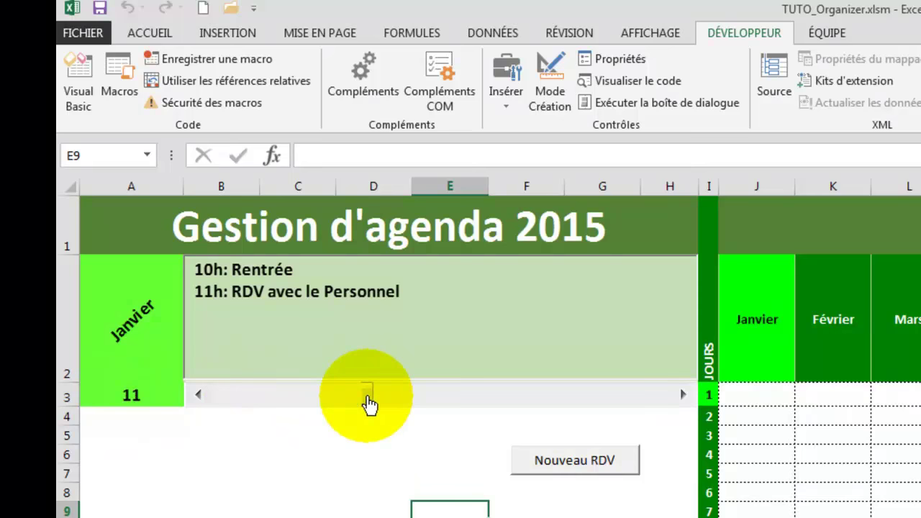
pyautogui.click(229, 403)
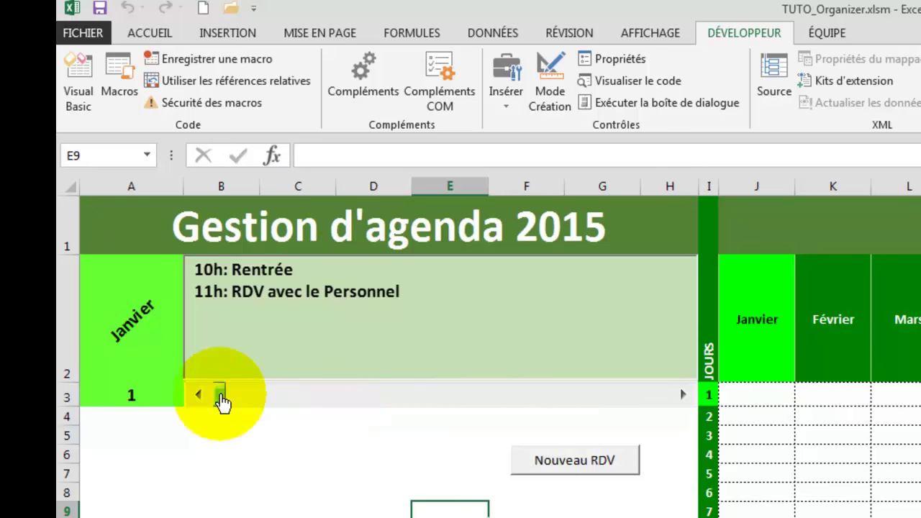
pyautogui.moveTo(222, 402); pyautogui.dragTo(237, 396)
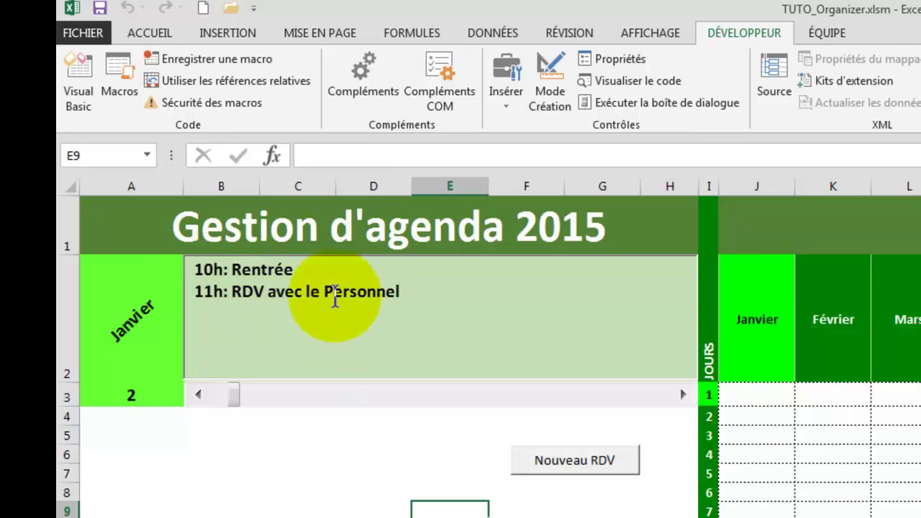
# Step: Put the caret in the notes box and move the agenda back to day 1
pyautogui.click(346, 318)
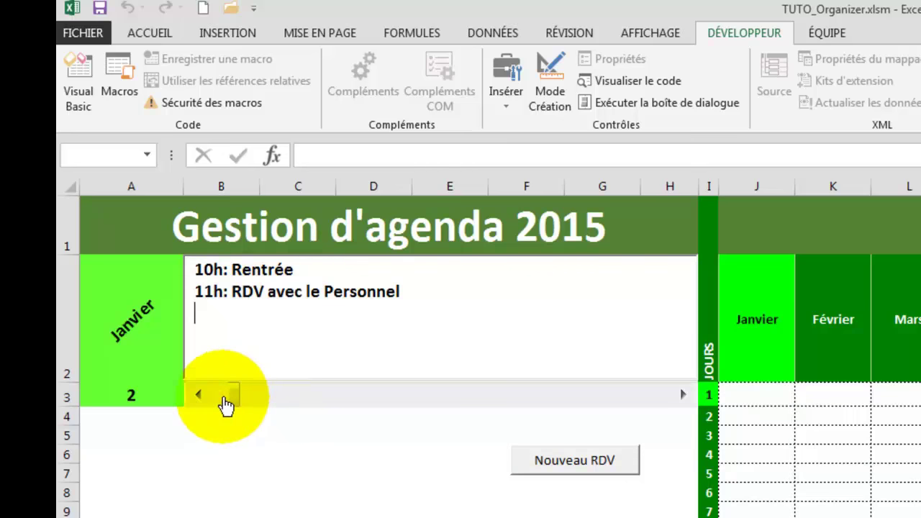
pyautogui.click(198, 396)
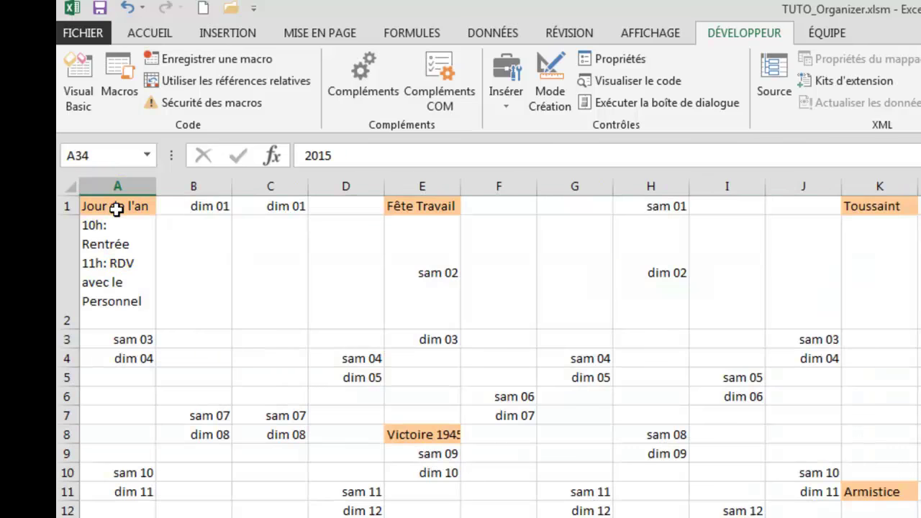
pyautogui.click(116, 208)
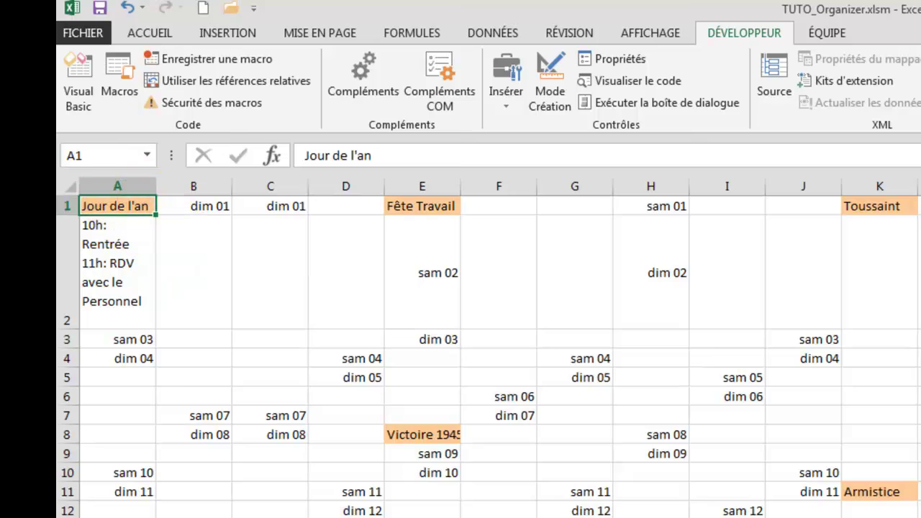
pyautogui.scroll(-2, 489, 345)
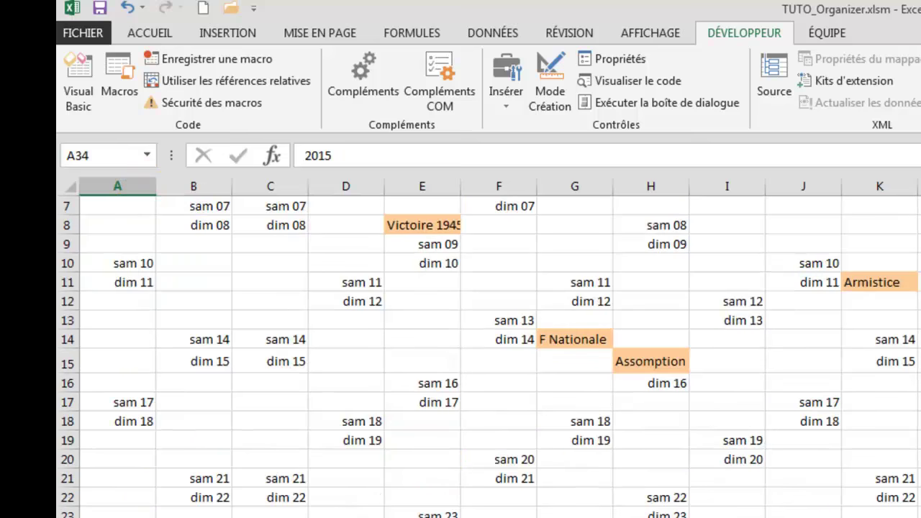
pyautogui.scroll(2, 489, 345)
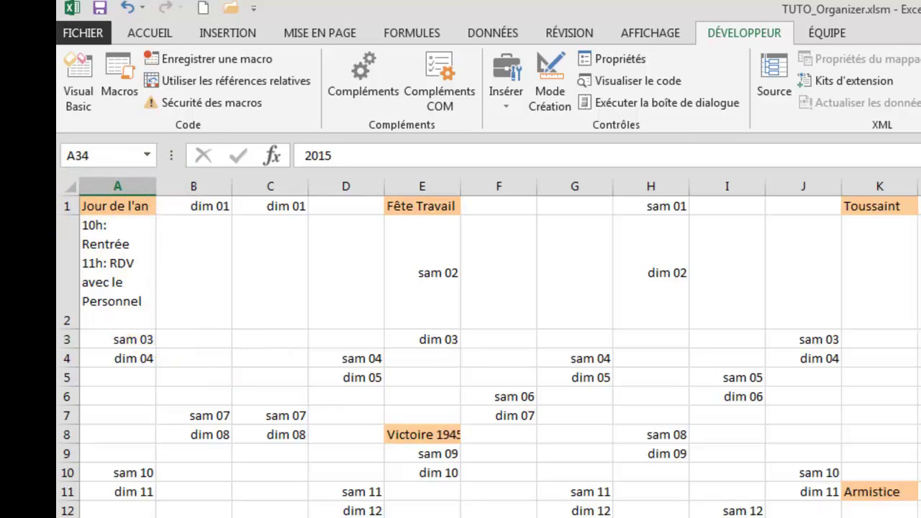
pyautogui.hotkey('ctrl', 'pageup')
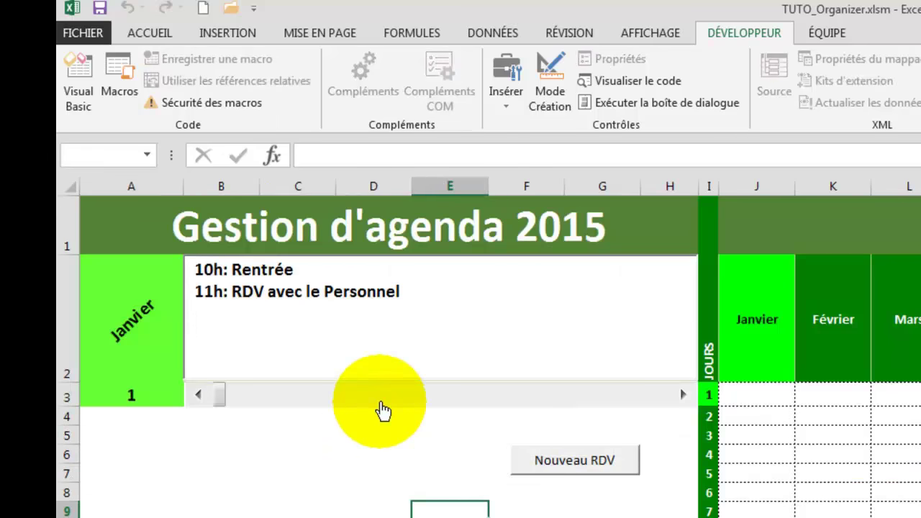
# Step: Assign a new macro, Barrededéfilement_QuandChangement, to the day scrollbar and show its code
pyautogui.rightClick(383, 399)
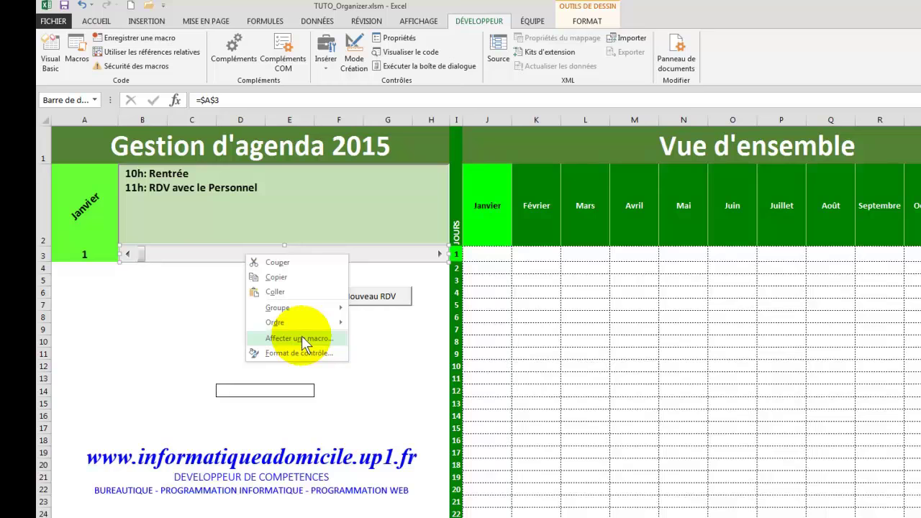
pyautogui.click(301, 335)
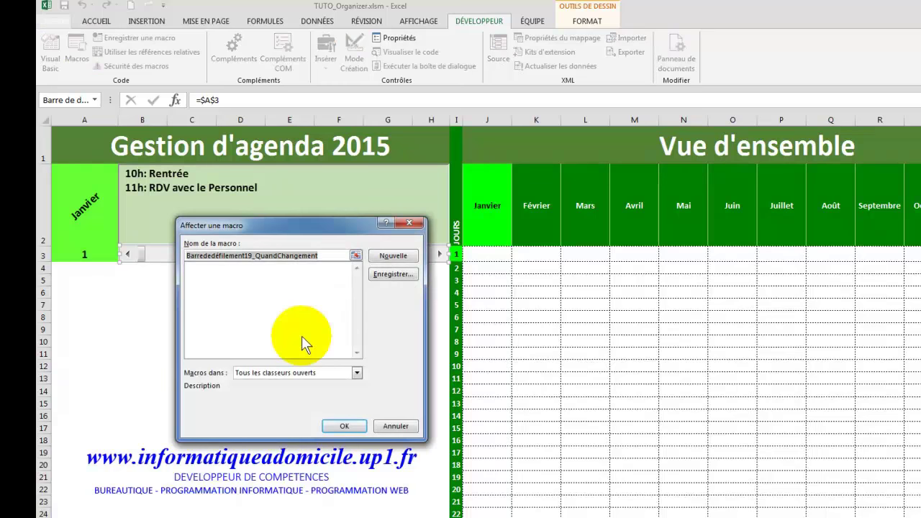
pyautogui.click(246, 257)
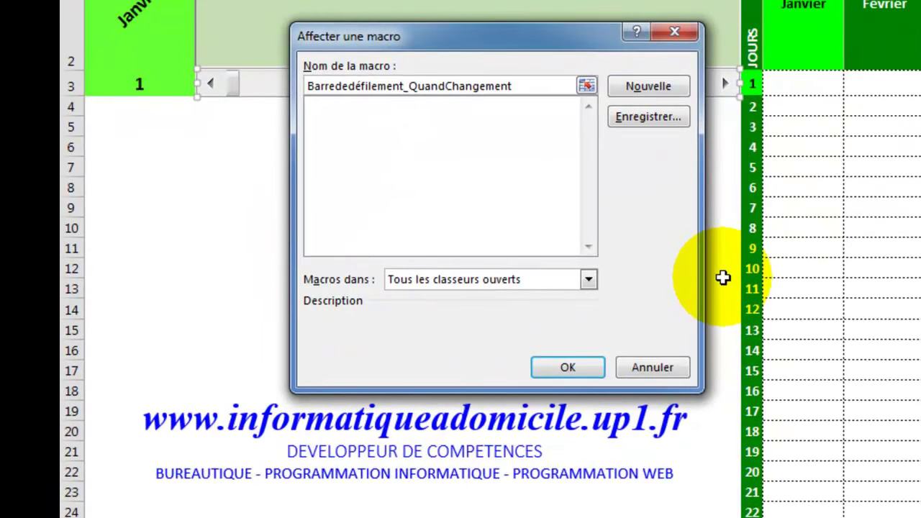
pyautogui.click(641, 86)
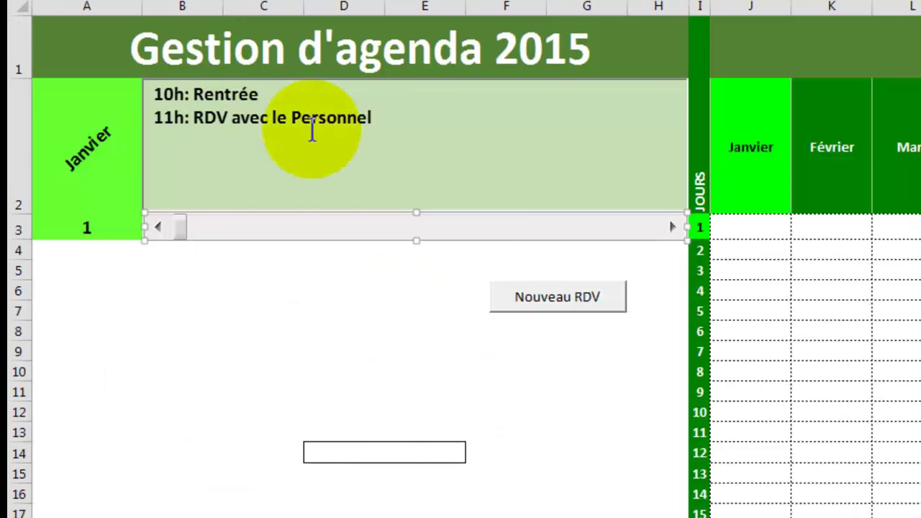
pyautogui.hotkey('alt', 'F11')
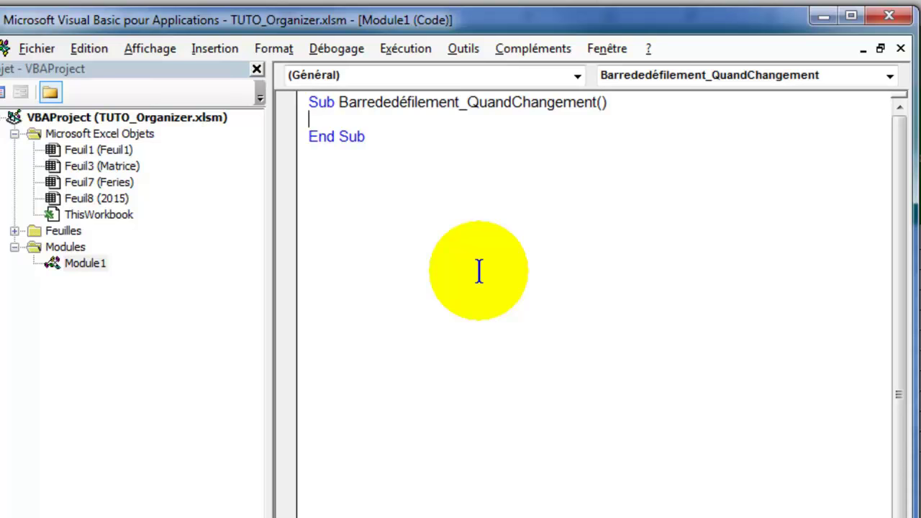
# Step: Declare 'Dim mois, jour, onglet, colonne As String' and begin an 'onglet =' line
pyautogui.write('dim mois as')
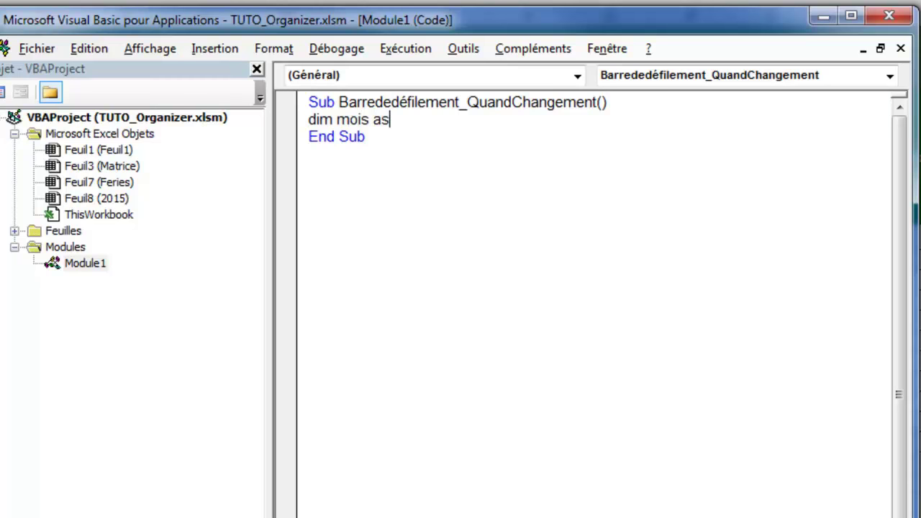
pyautogui.write(' str')
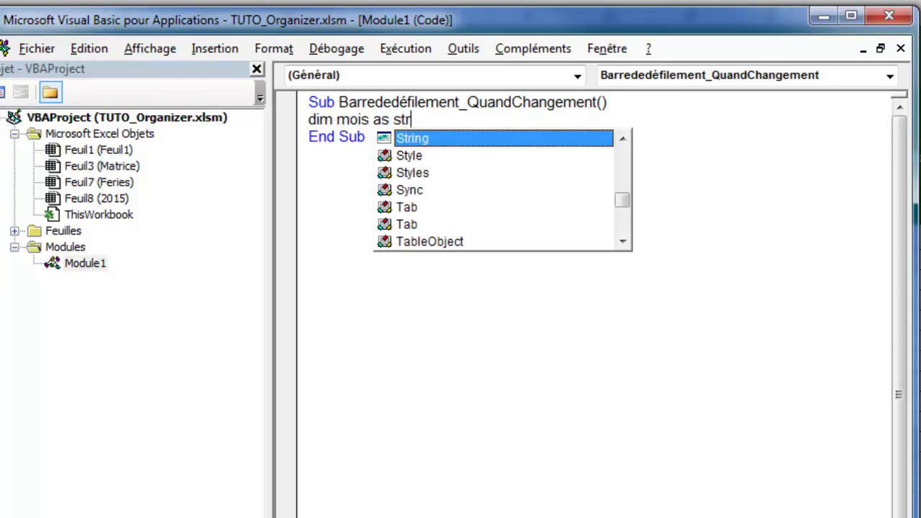
pyautogui.press('Tab')
pyautogui.write(',')
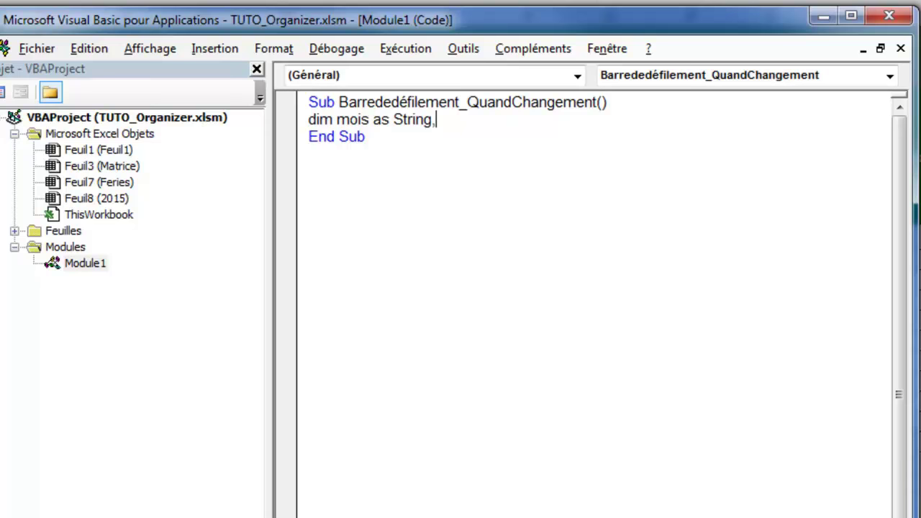
pyautogui.write(' jour as str')
pyautogui.press('Tab')
pyautogui.write(', ')
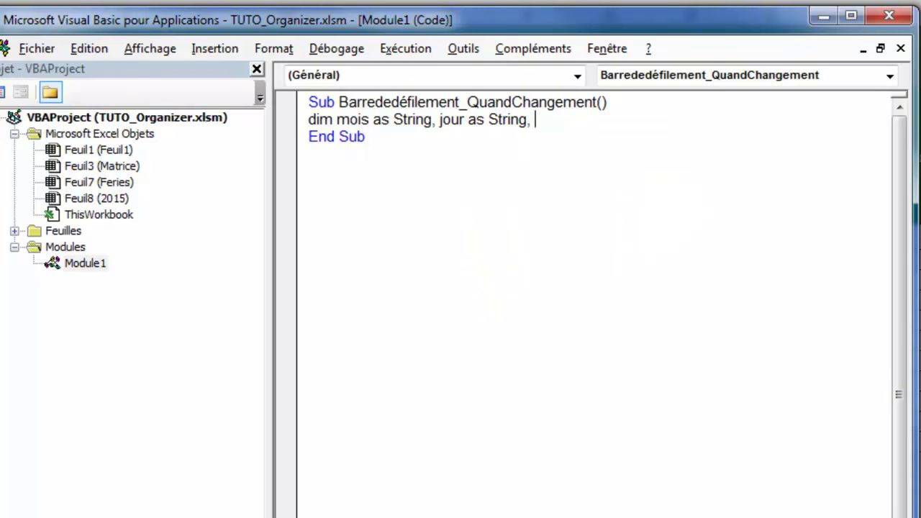
pyautogui.write('onglet as')
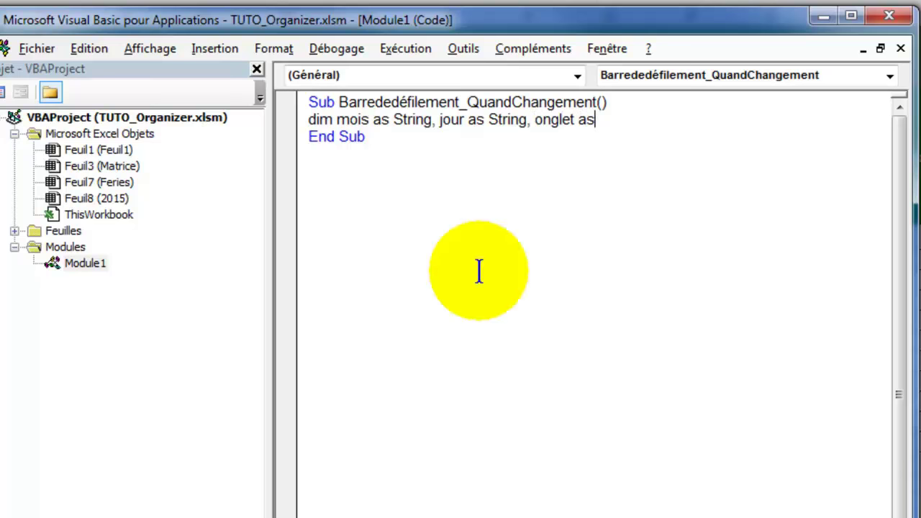
pyautogui.write(' srt')
pyautogui.press('Tab')
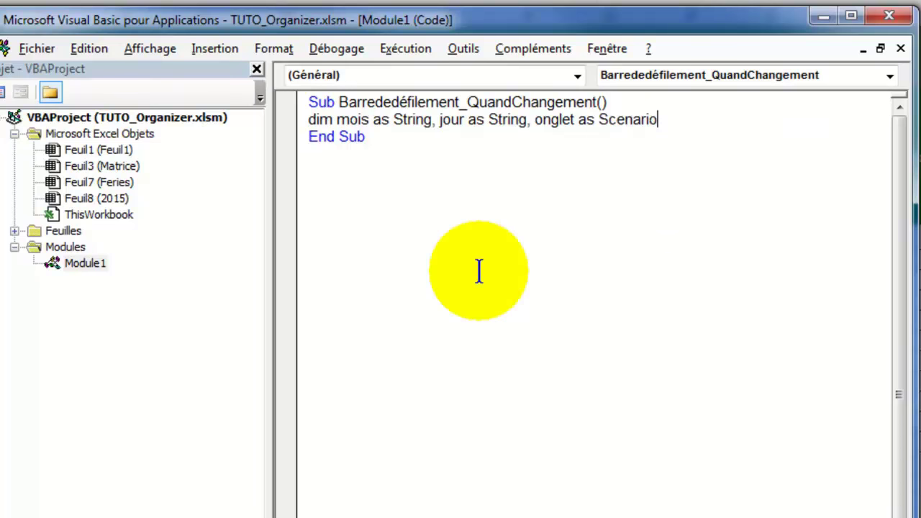
pyautogui.press('BackSpace')
pyautogui.press('BackSpace')
pyautogui.press('BackSpace')
pyautogui.press('BackSpace')
pyautogui.press('BackSpace')
pyautogui.press('BackSpace')
pyautogui.write('tring')
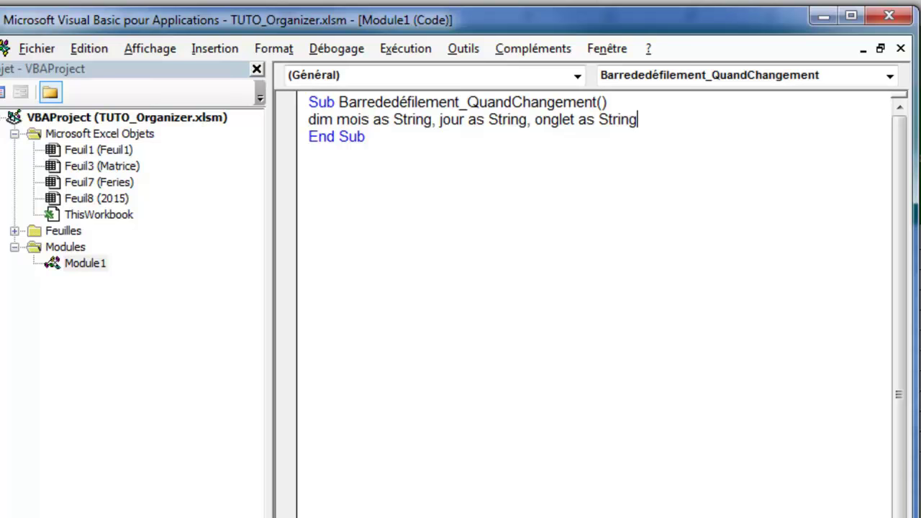
pyautogui.write(', colonne as string')
pyautogui.press('Tab')
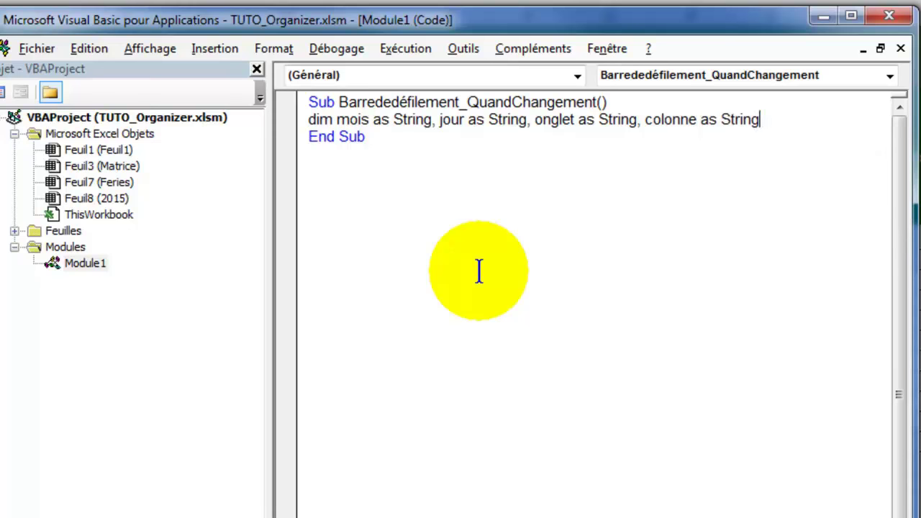
pyautogui.press('Return')
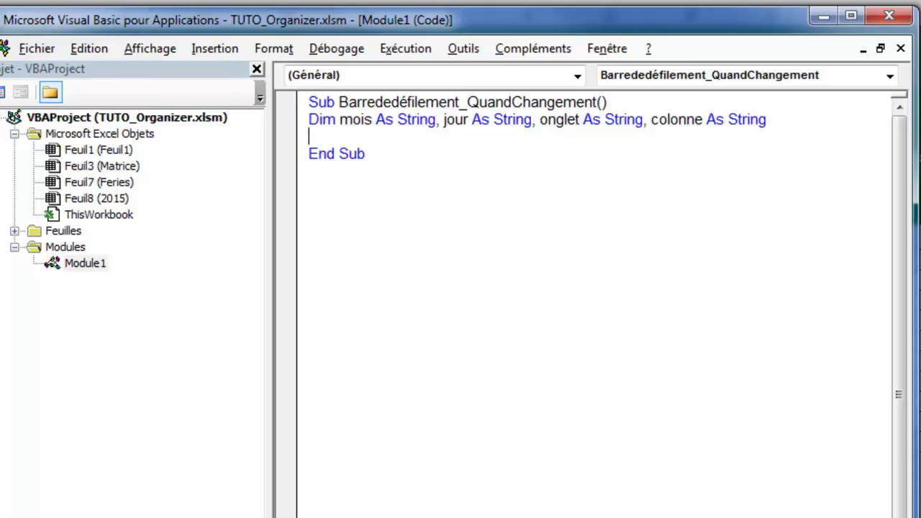
pyautogui.write('onglet =')
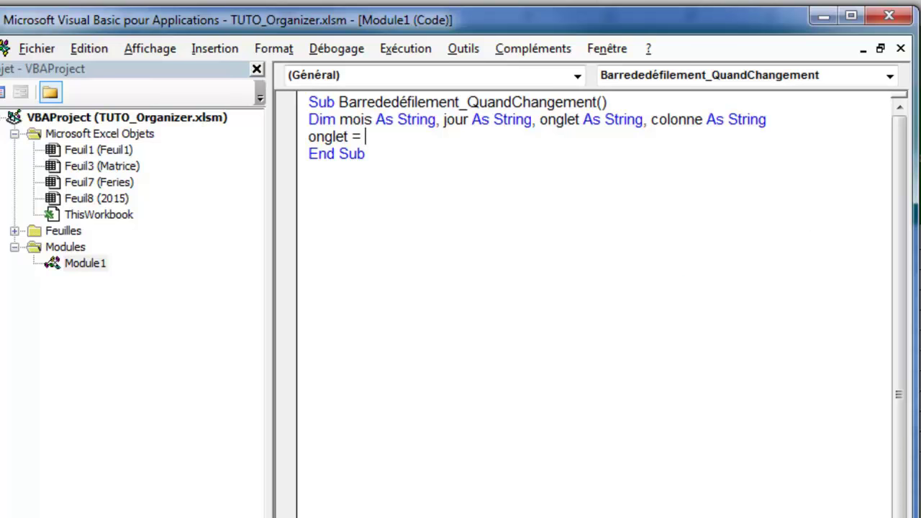
# Step: Set onglet = Worksheets("Feuil1").Cells(1,1).Value and mois = Range("A2").Value
pyautogui.press('Down')
pyautogui.press('Up')
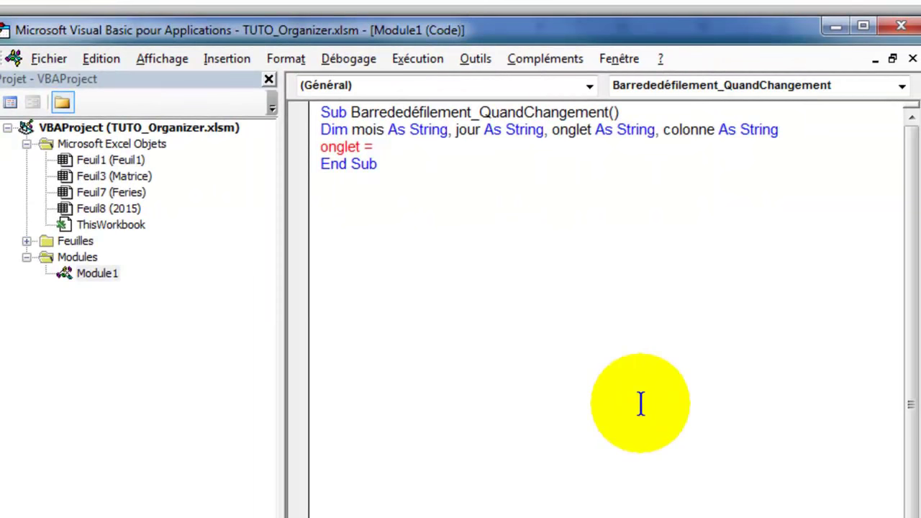
pyautogui.write('works')
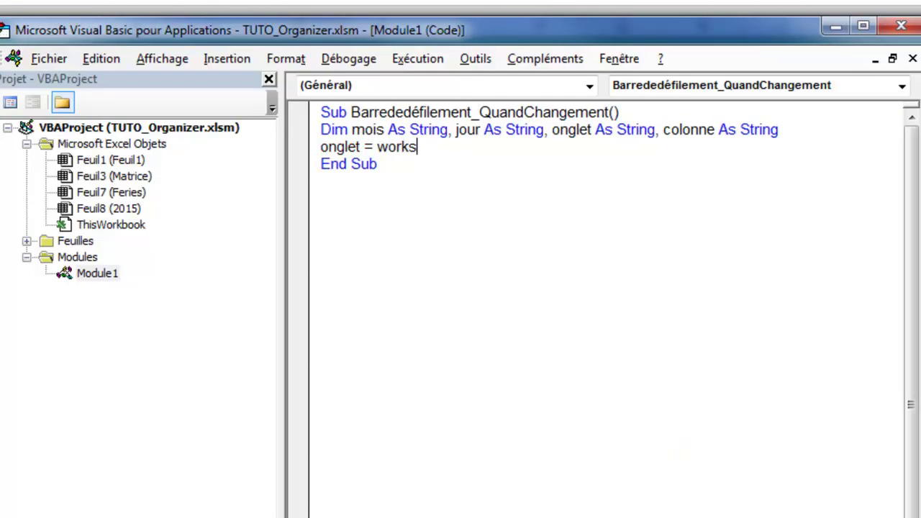
pyautogui.write('heets')
pyautogui.write('(')
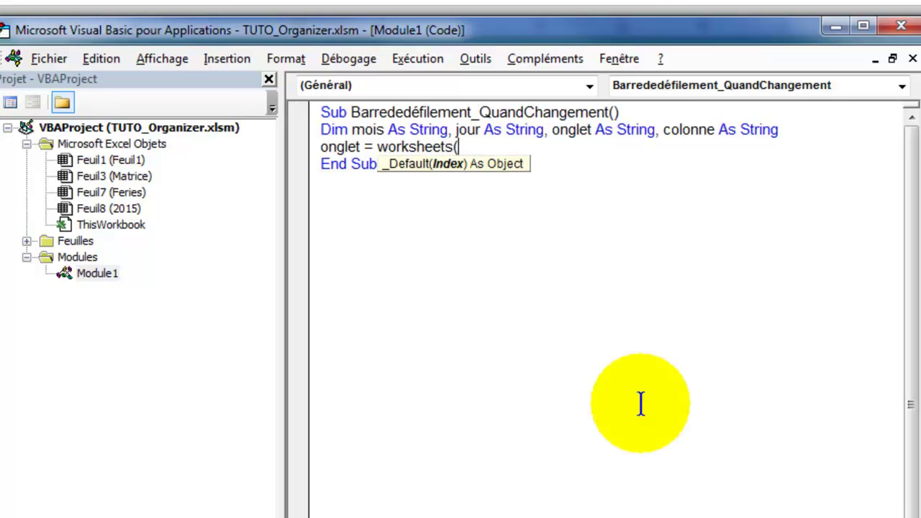
pyautogui.write('"Feuil')
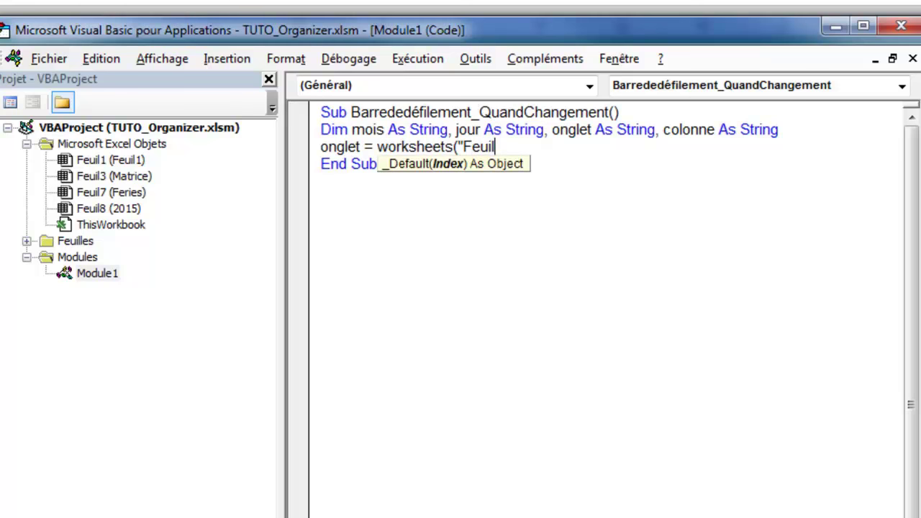
pyautogui.write('1")')
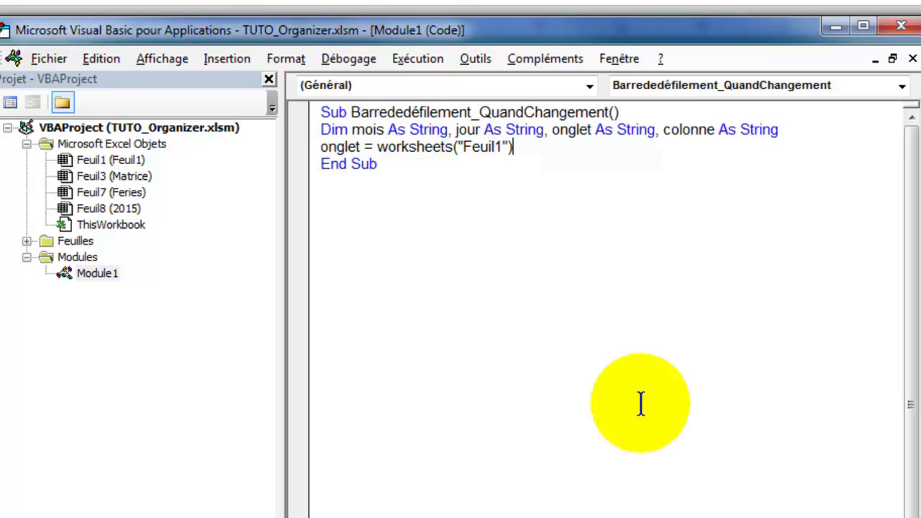
pyautogui.write('.cells(1,1).value')
pyautogui.press('Return')
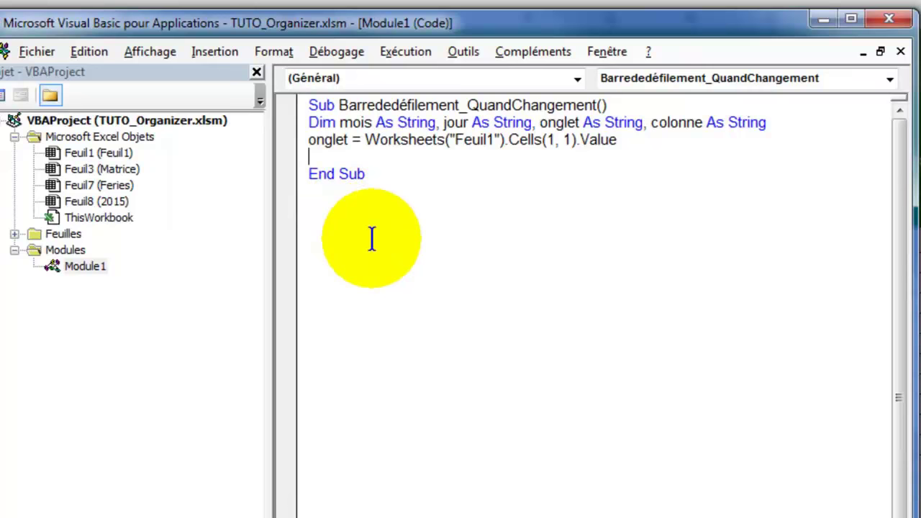
pyautogui.write('mois ')
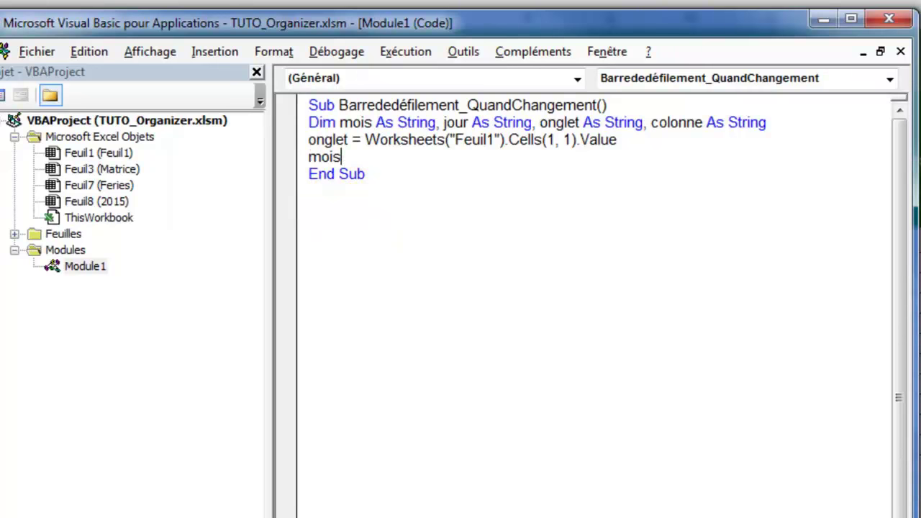
pyautogui.write('=')
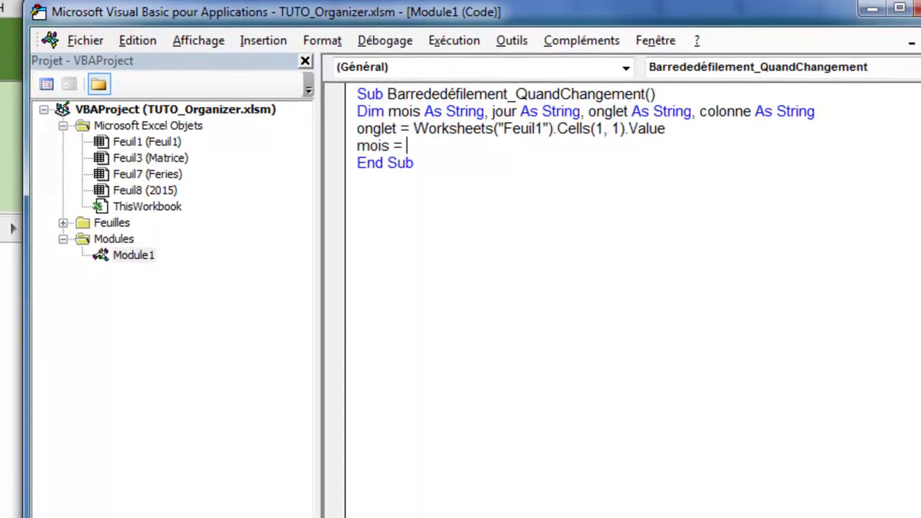
pyautogui.write('range("A2')
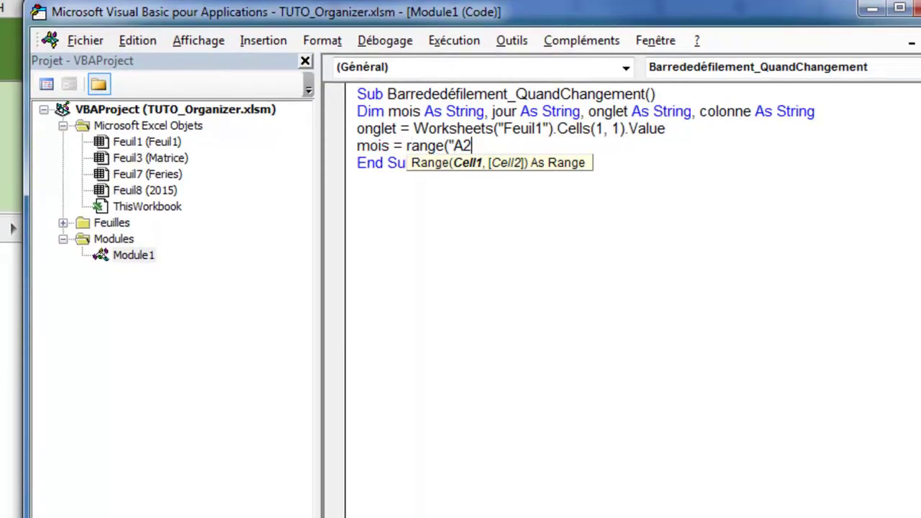
pyautogui.write('")')
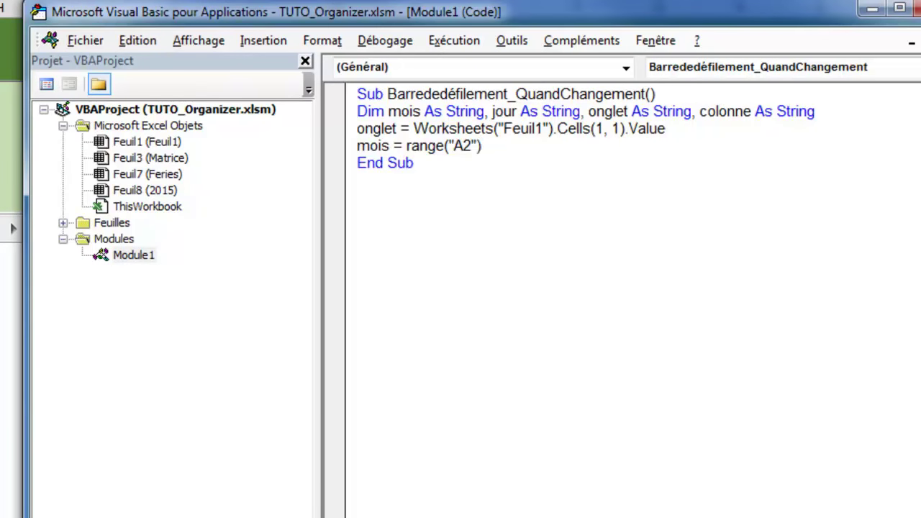
pyautogui.write('.')
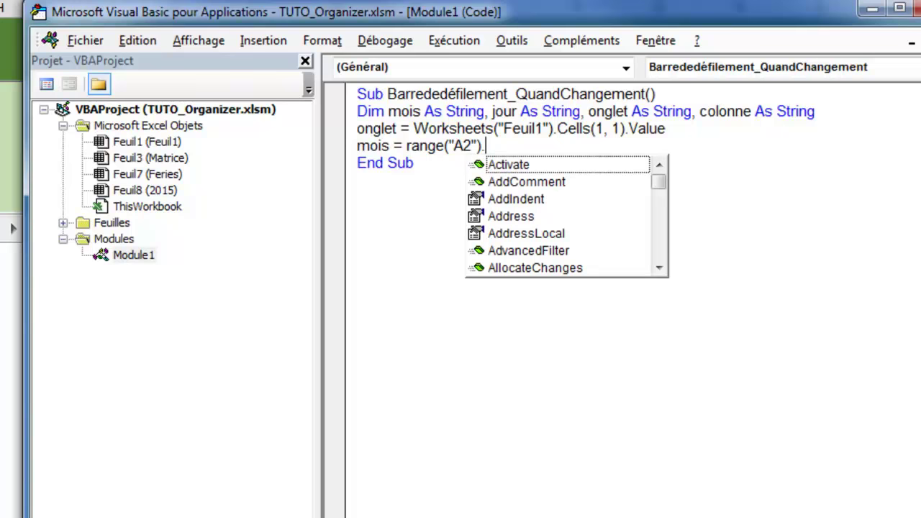
pyautogui.write('value')
pyautogui.press('Return')
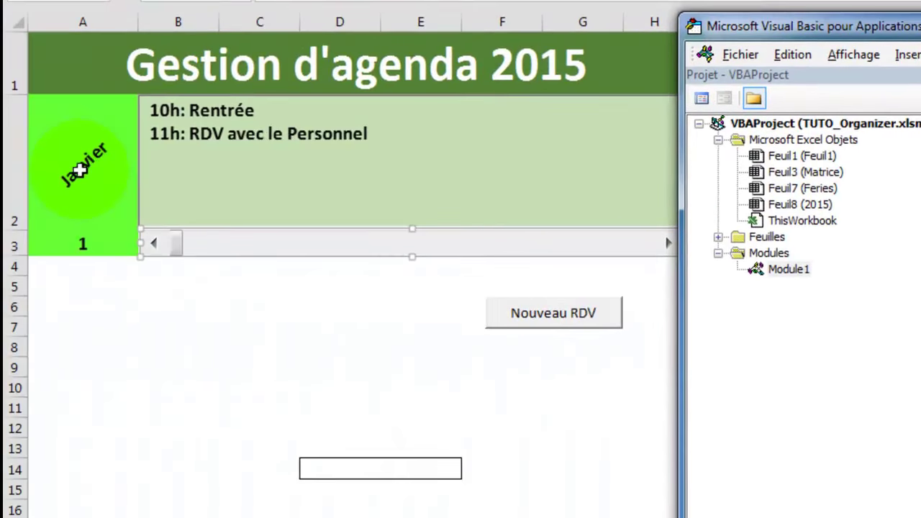
# Step: Check month cell A2 and inspect the calendar sheet's month columns, then return to VBA
pyautogui.click(61, 193)
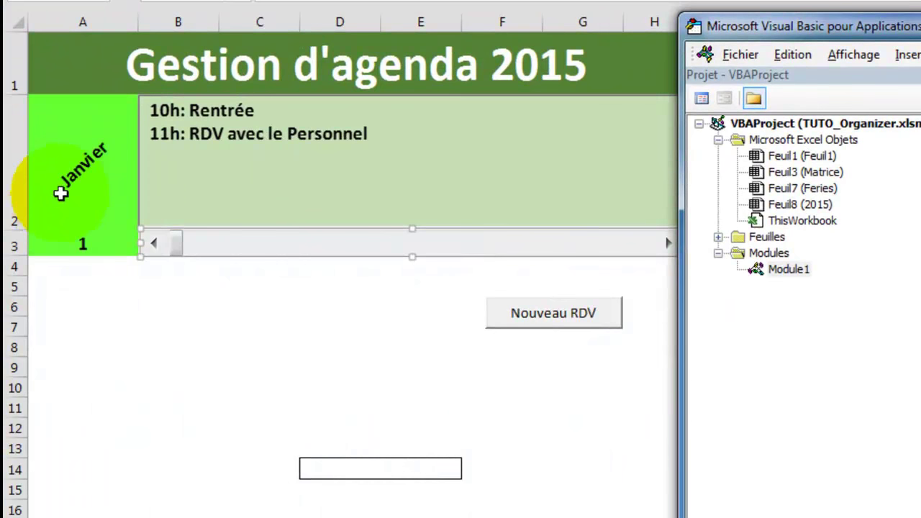
pyautogui.click(207, 331)
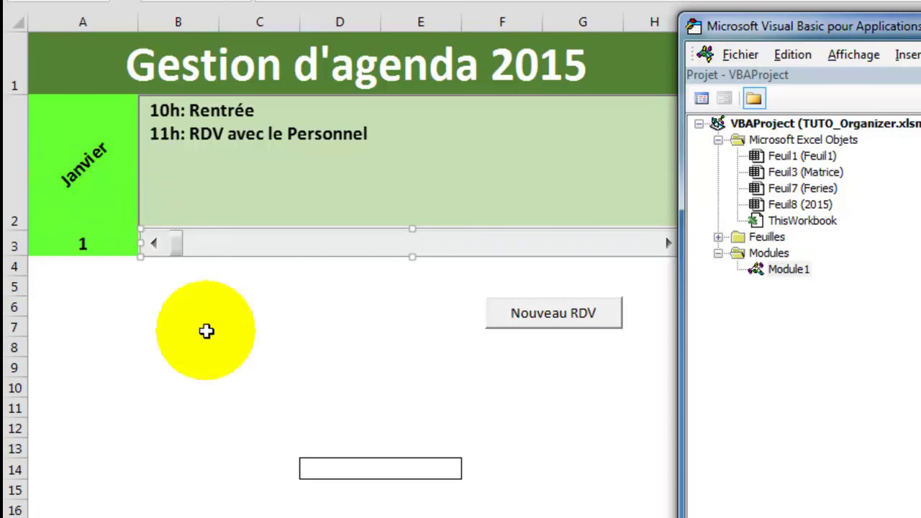
pyautogui.hotkey('alt', 'F11')
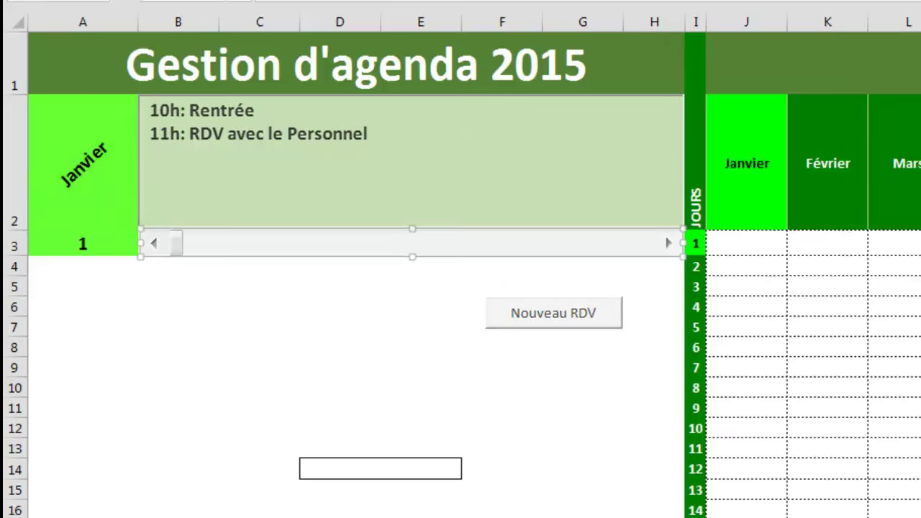
pyautogui.hotkey('ctrl', 'pagedown')
pyautogui.click(281, 271)
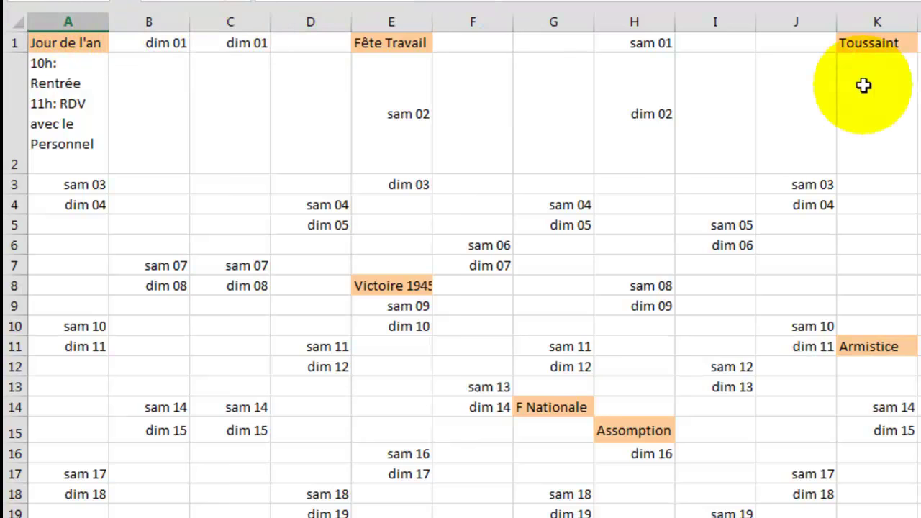
pyautogui.hotkey('ctrl', 'Home')
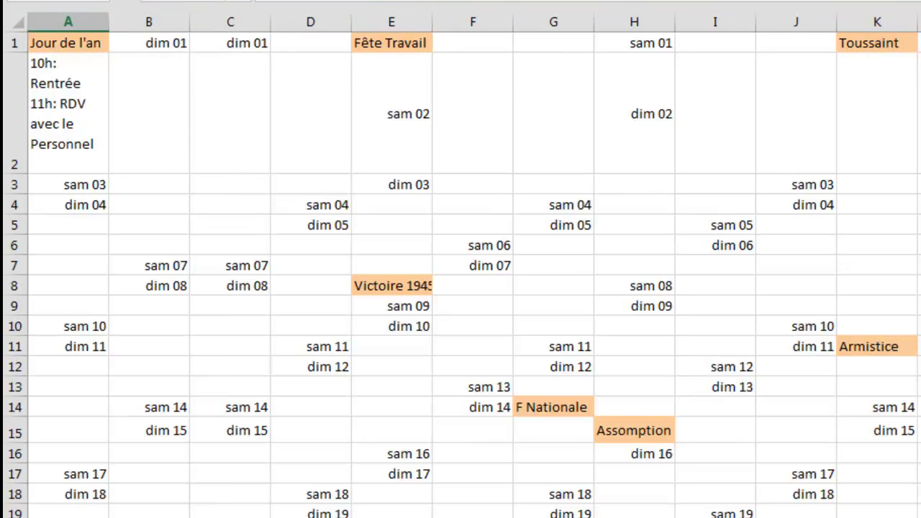
pyautogui.hotkey('alt', 'F11')
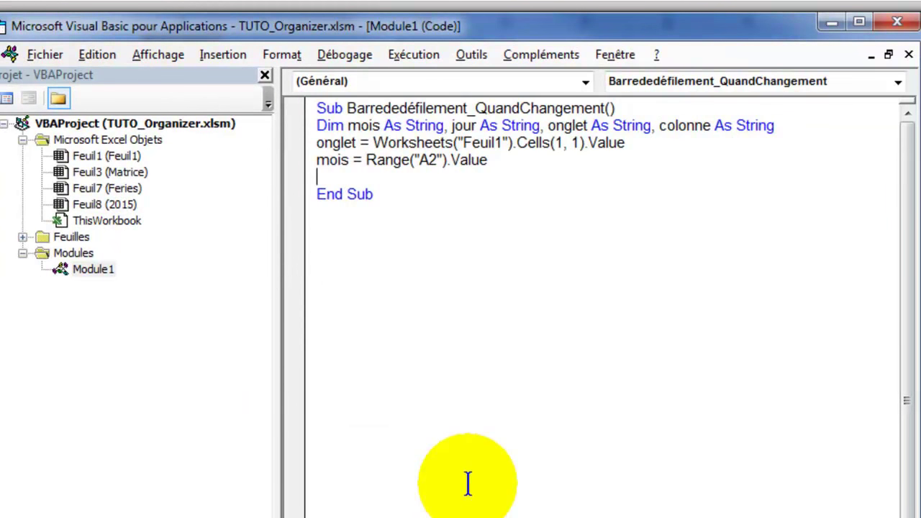
# Step: Type a 'Select Case mois' line with a closing End Select line below
pyautogui.write('select ')
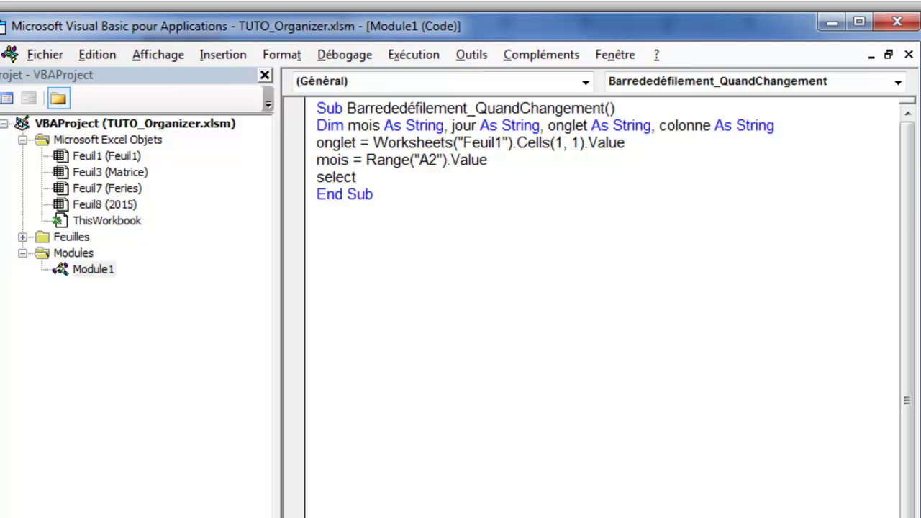
pyautogui.write('case mois')
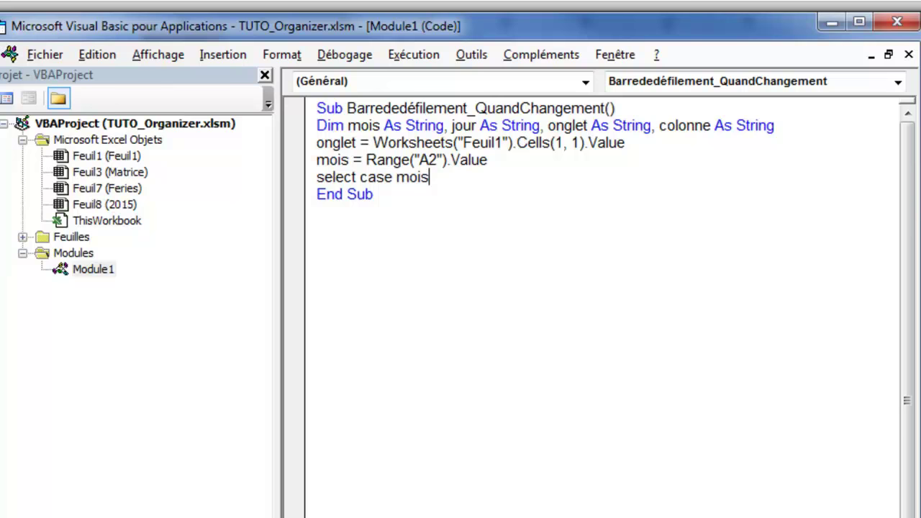
pyautogui.press('Return')
pyautogui.press('Return')
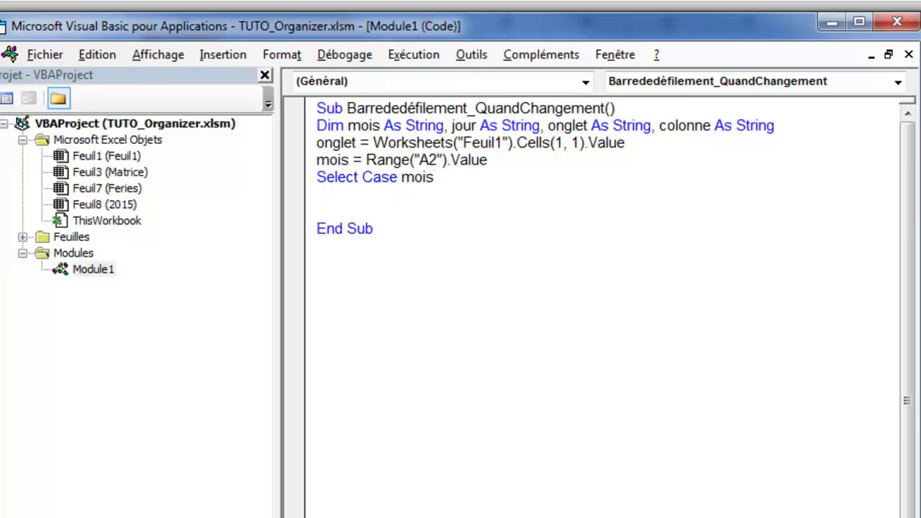
pyautogui.write('e')
pyautogui.write('n')
pyautogui.write('nse')
pyautogui.press('BackSpace')
pyautogui.press('BackSpace')
pyautogui.press('BackSpace')
pyautogui.press('BackSpace')
pyautogui.write('d slect')
# Step: Dismiss the compile error and correct 'slect' so the line reads 'End Select'
pyautogui.click(467, 497)
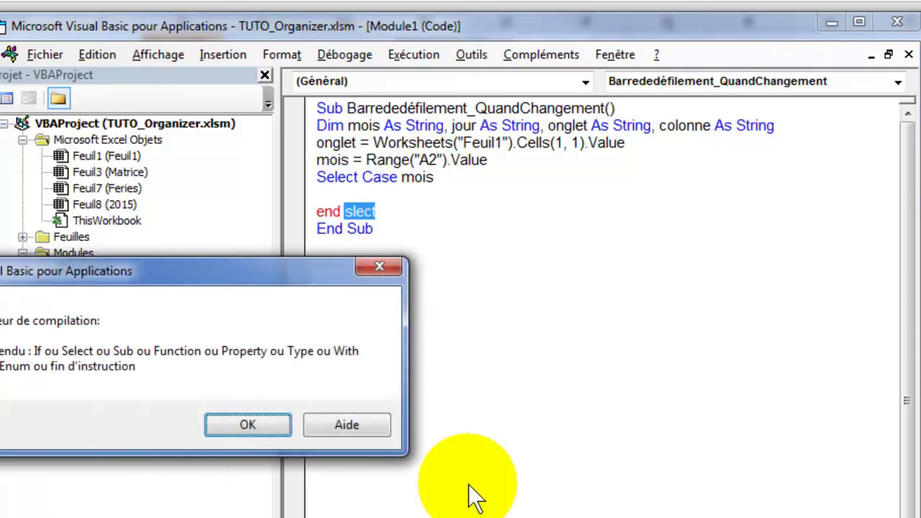
pyautogui.press('Return')
pyautogui.press('Right')
pyautogui.press('Left')
pyautogui.press('Left')
pyautogui.press('Left')
pyautogui.press('Left')
pyautogui.write('e')
pyautogui.press('Right')
pyautogui.press('Right')
pyautogui.press('Right')
pyautogui.press('Right')
pyautogui.click(317, 193)
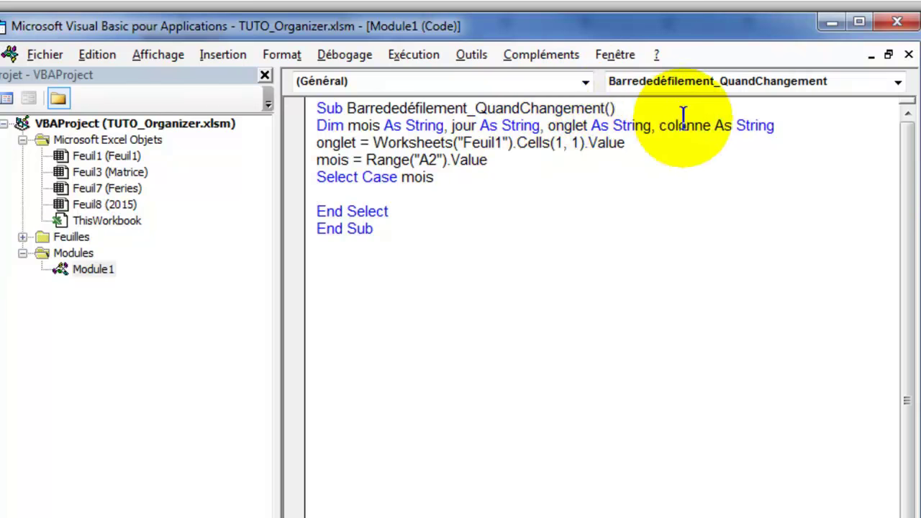
# Step: Add an indented Case "Janvier" branch setting colonne = "A" inside the Select Case block
pyautogui.click(347, 187)
pyautogui.press('Tab')
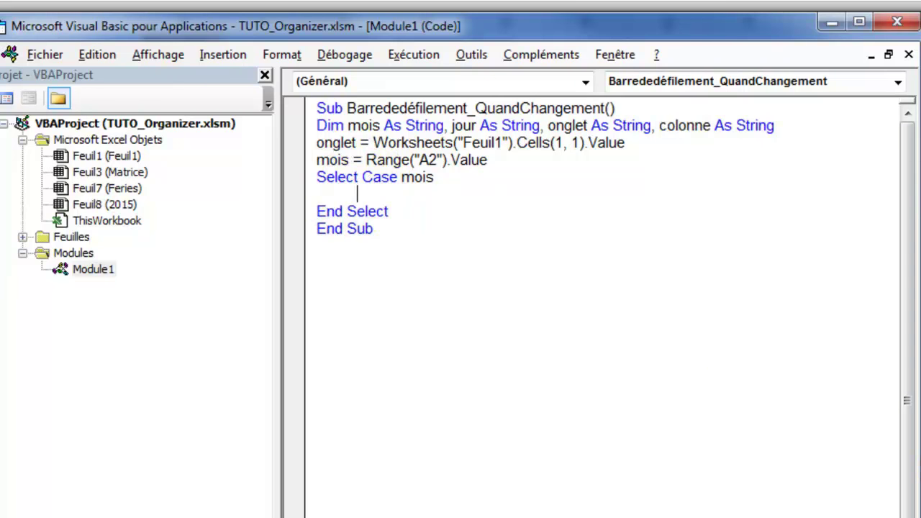
pyautogui.write('CASE 3')
pyautogui.write('ANVIER3')
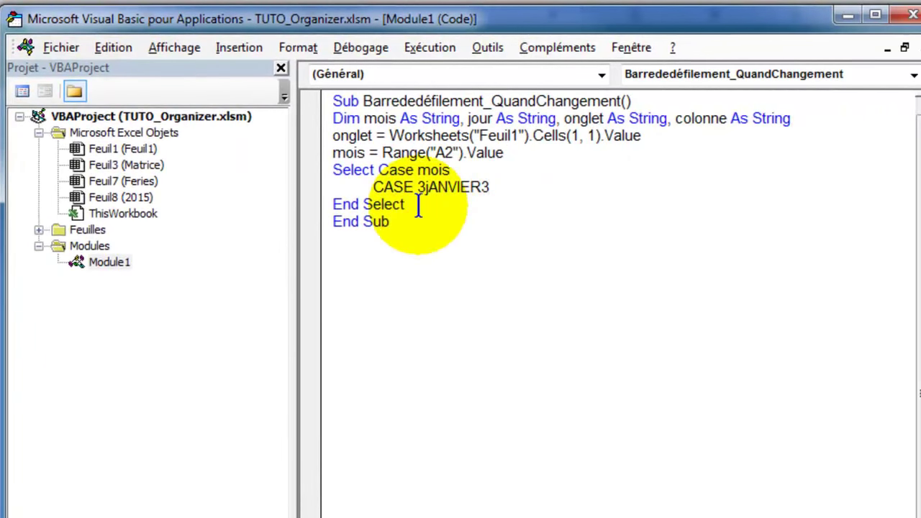
pyautogui.hotkey('shift', 'Left')
pyautogui.hotkey('shift', 'Left')
pyautogui.hotkey('shift', 'Left')
pyautogui.hotkey('shift', 'Left')
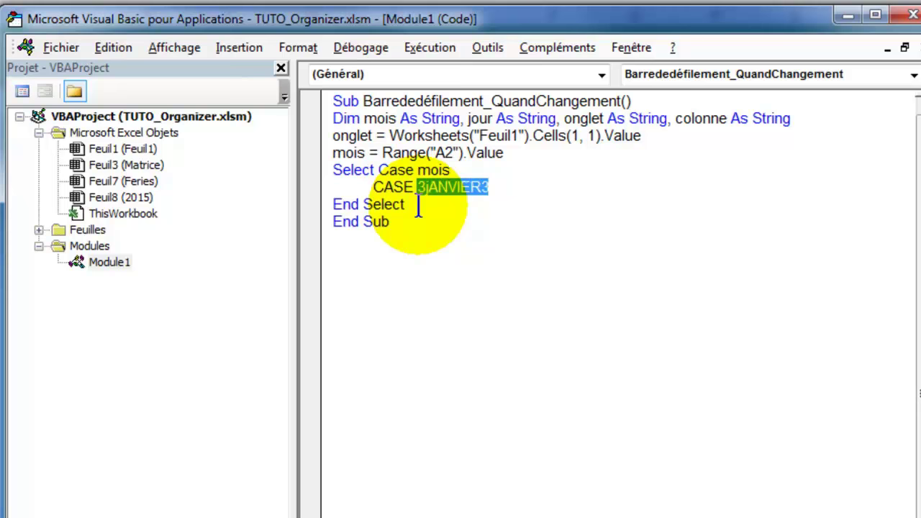
pyautogui.write('"Janvier"')
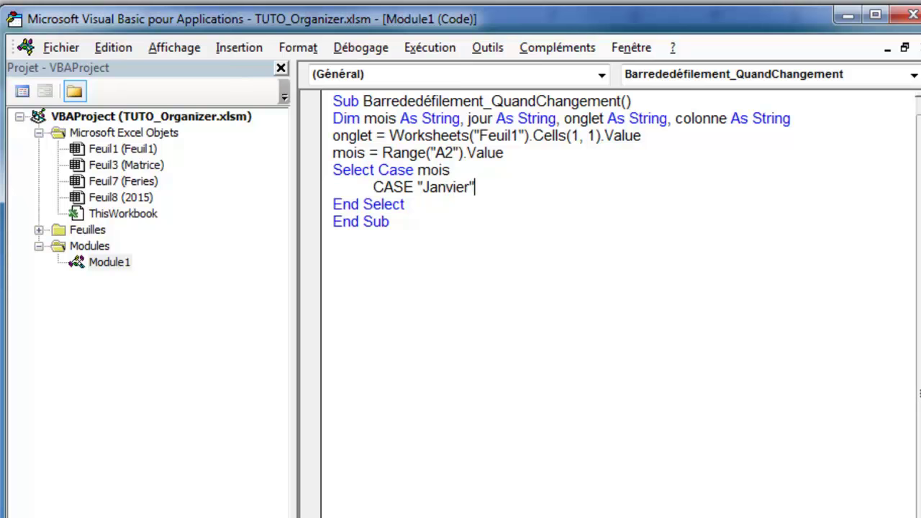
pyautogui.press('Return')
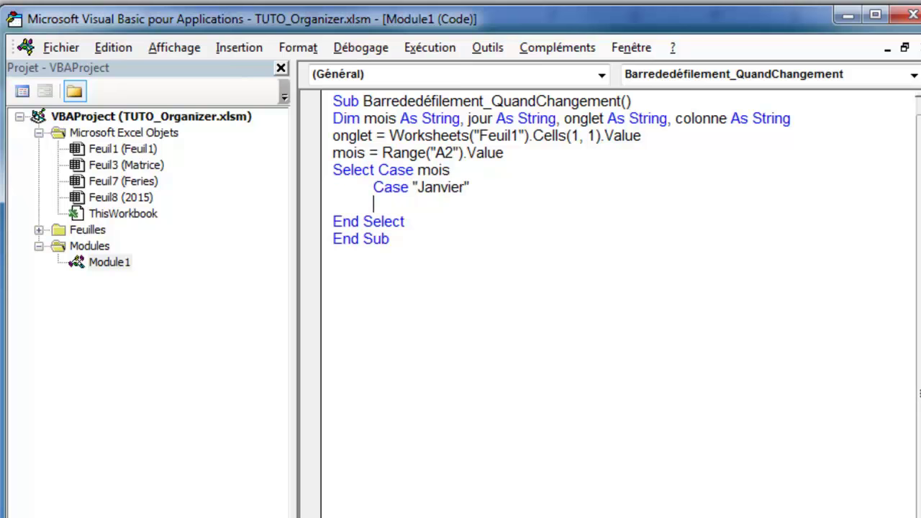
pyautogui.write('colonne = "')
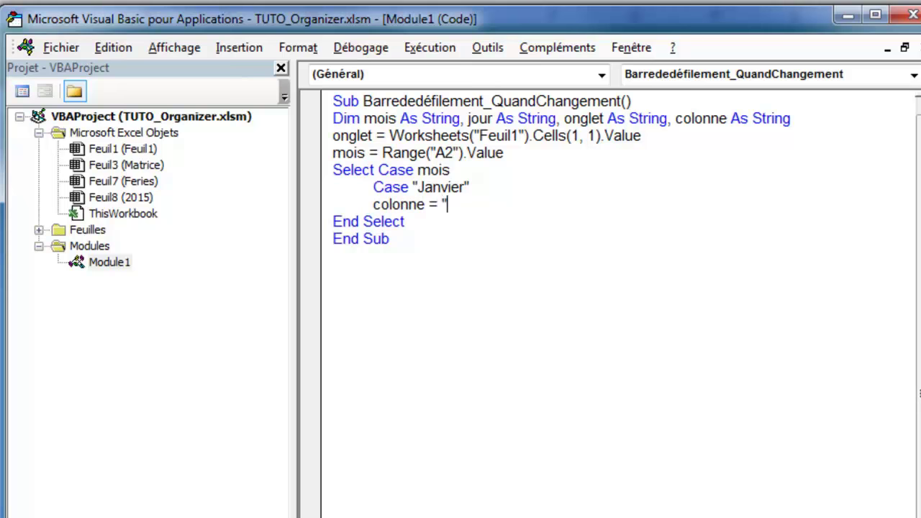
pyautogui.write('A"')
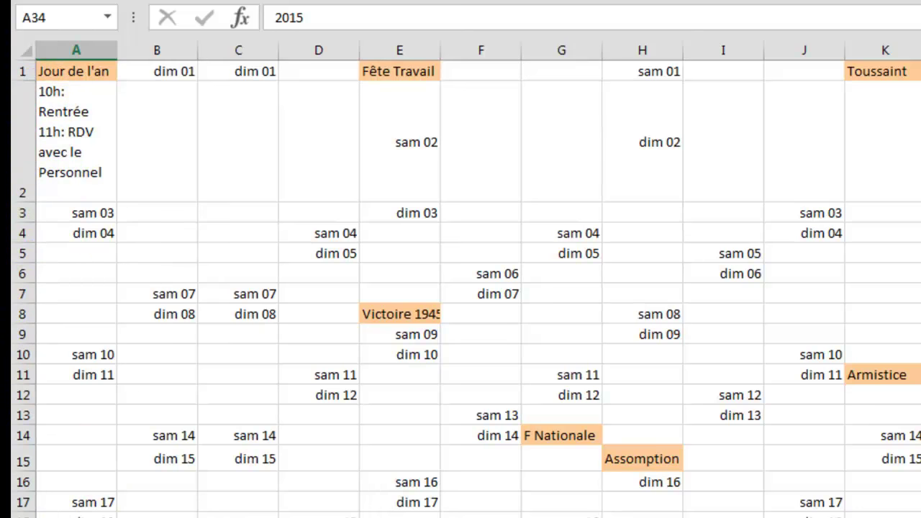
# Step: Add a Case "Février" branch with colonne = "B" below the Janvier case
pyautogui.hotkey('alt', 'F11')
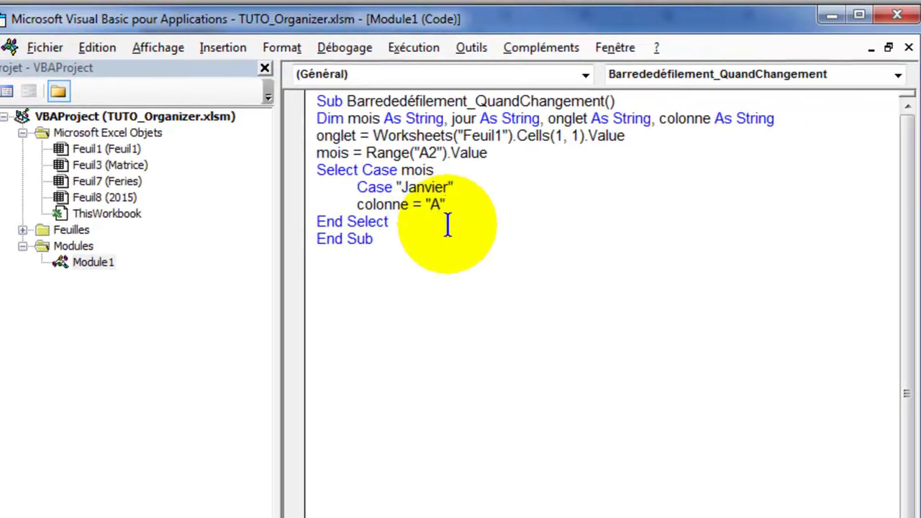
pyautogui.click(448, 209)
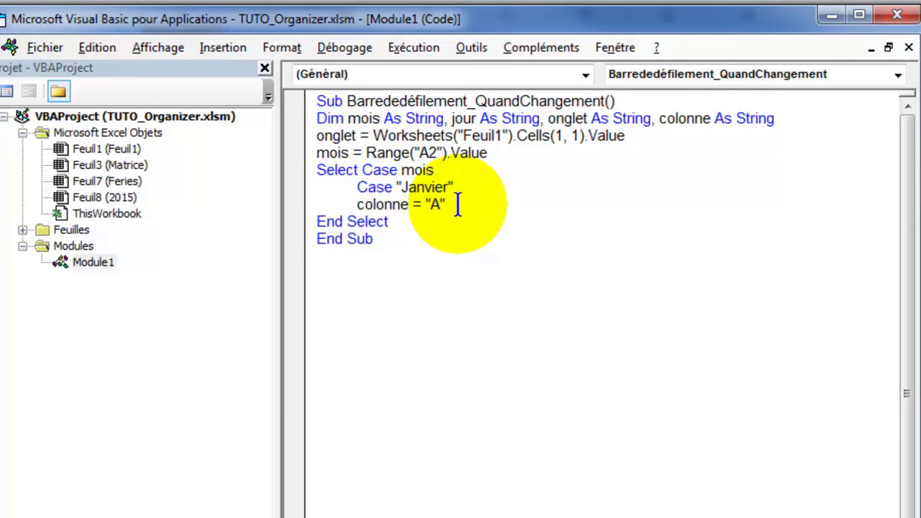
pyautogui.press('Return')
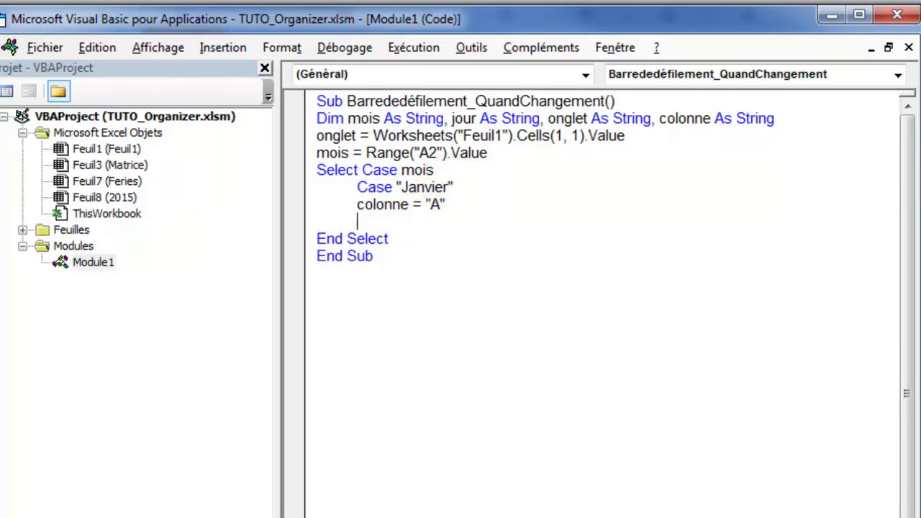
pyautogui.write('case "Février"')
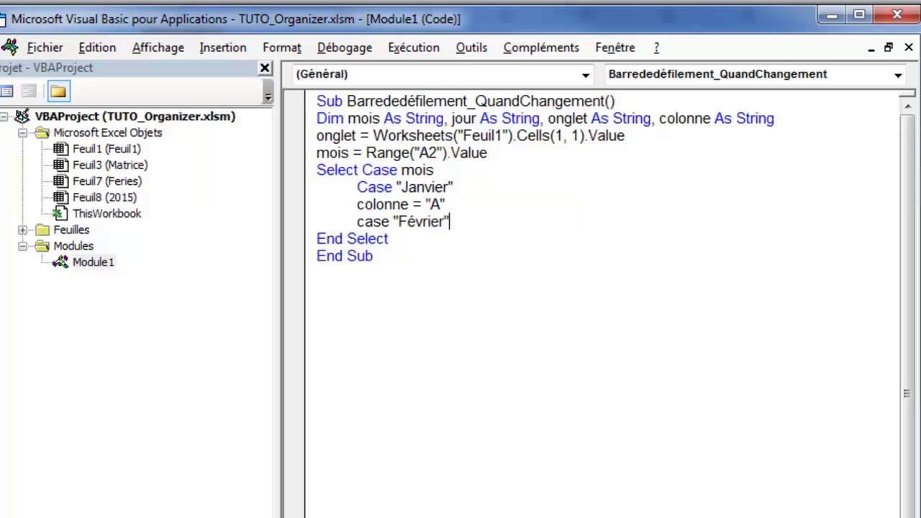
pyautogui.press('Return')
pyautogui.write('colonne ')
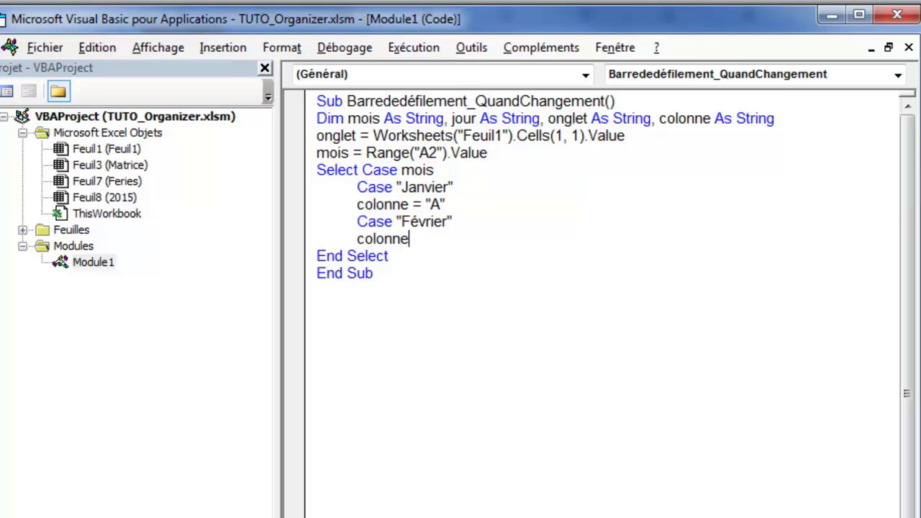
pyautogui.write('= "B"')
pyautogui.press('Return')
pyautogui.click(241, 281)
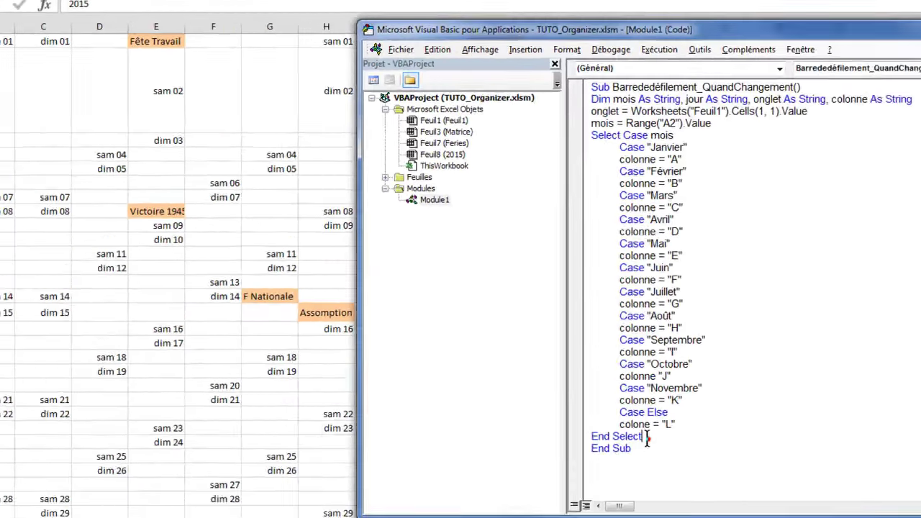
# Step: Start a 'jour =' line below End Select, then show the Feuil1 agenda sheet
pyautogui.click(554, 382)
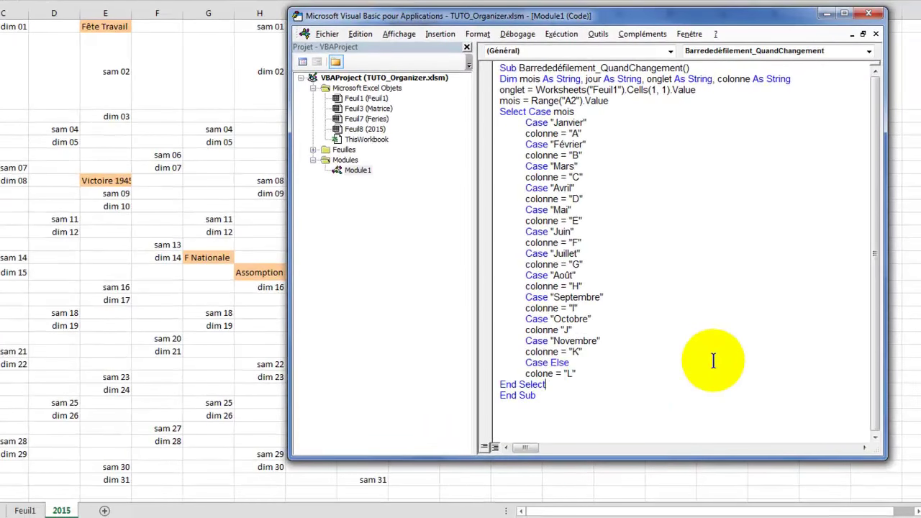
pyautogui.press('Return')
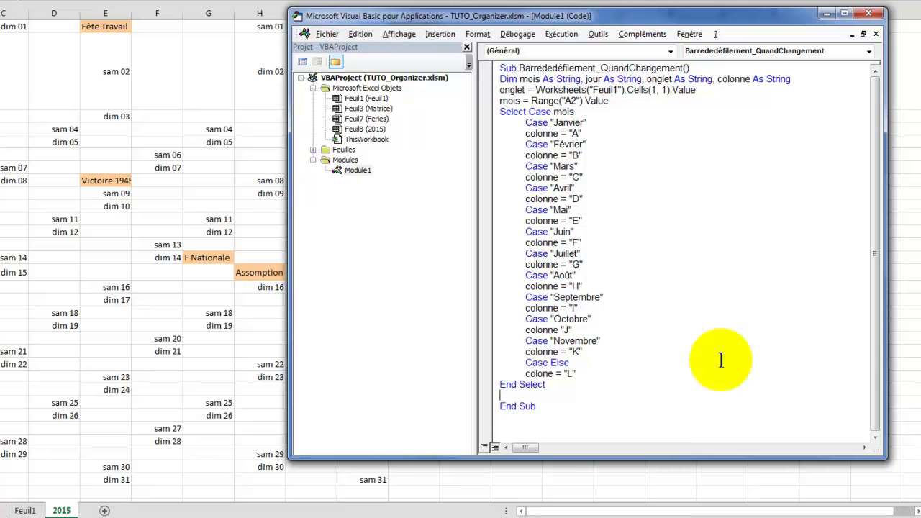
pyautogui.doubleClick(509, 101)
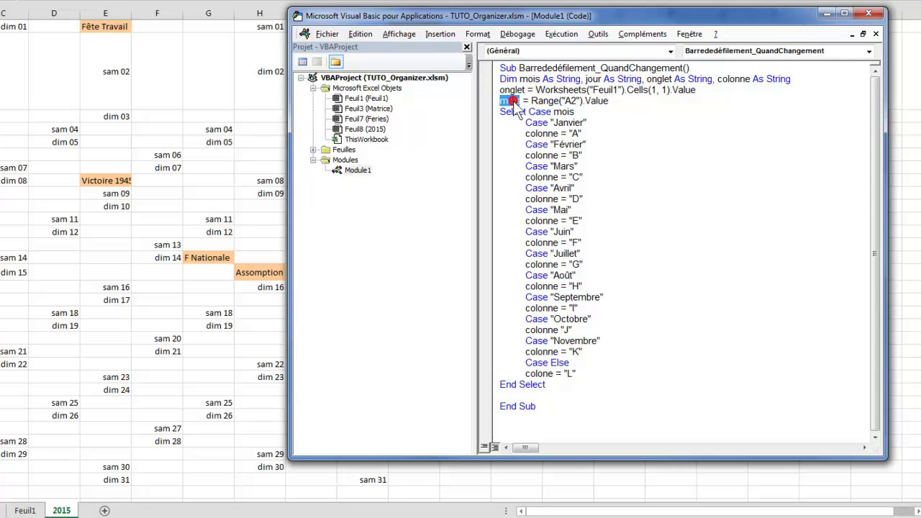
pyautogui.doubleClick(541, 134)
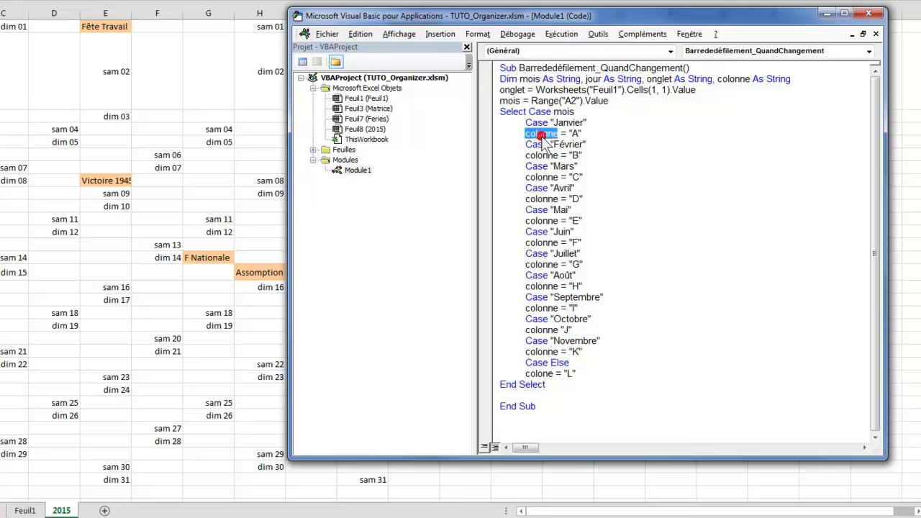
pyautogui.click(516, 394)
pyautogui.write('jour')
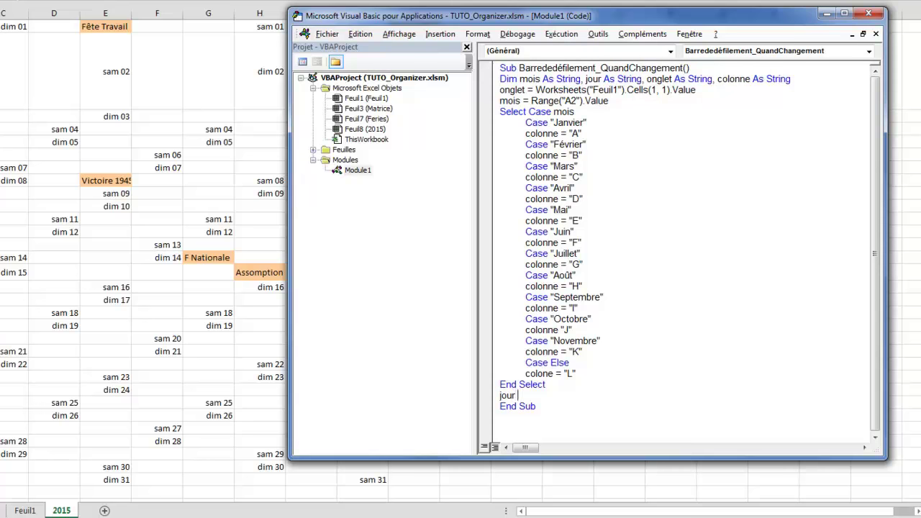
pyautogui.write('=')
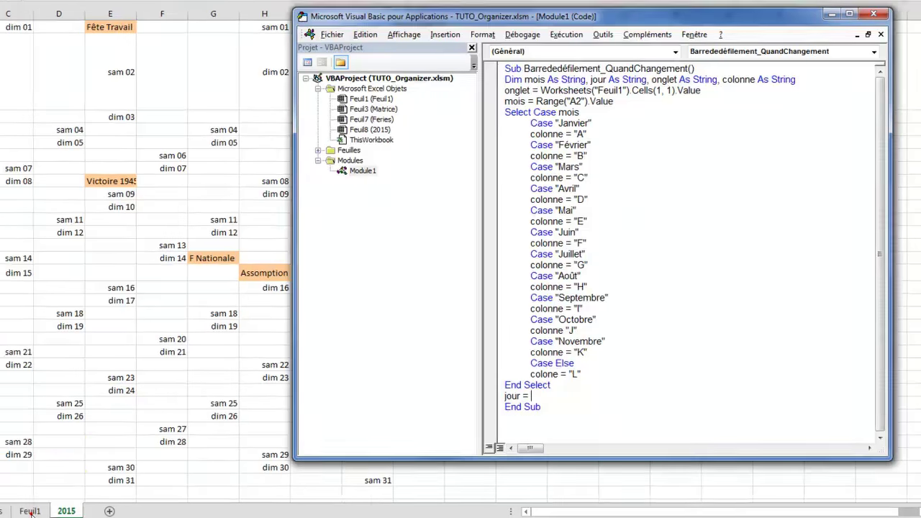
pyautogui.click(31, 512)
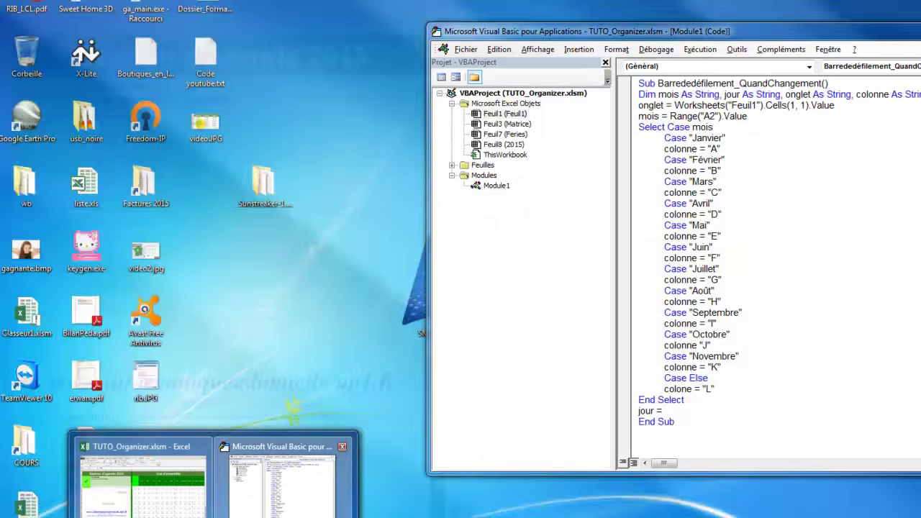
# Step: Complete the jour line as Sheets("Feuil1").Cells(3, 1).Value and start a new line below it
pyautogui.click(278, 477)
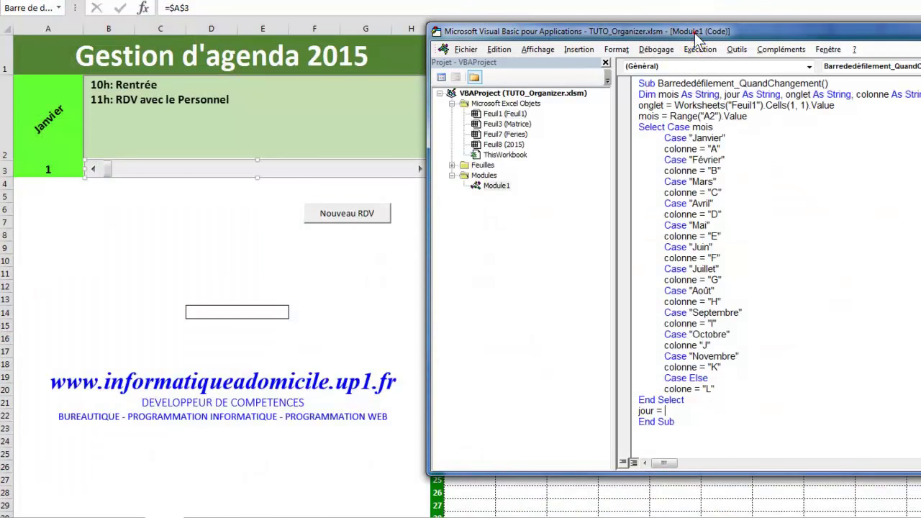
pyautogui.moveTo(695, 33); pyautogui.dragTo(682, 36)
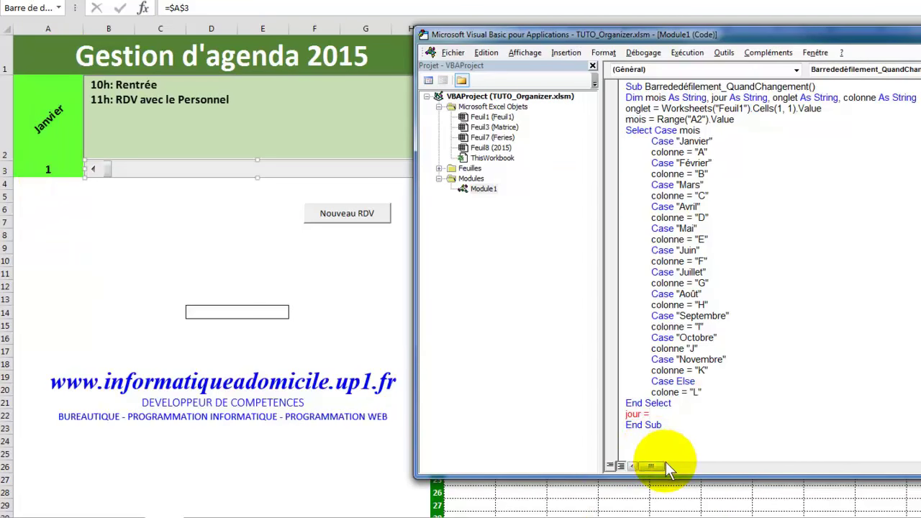
pyautogui.write('shee')
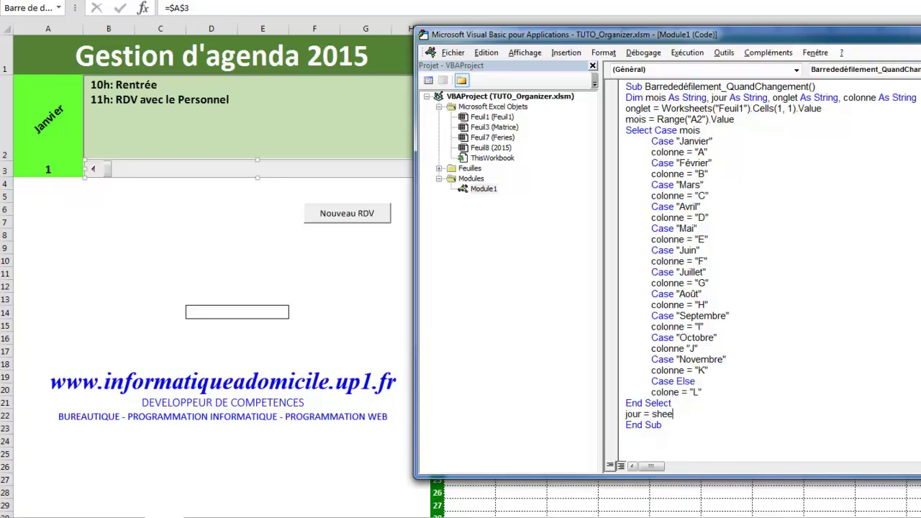
pyautogui.write('ts("Fe')
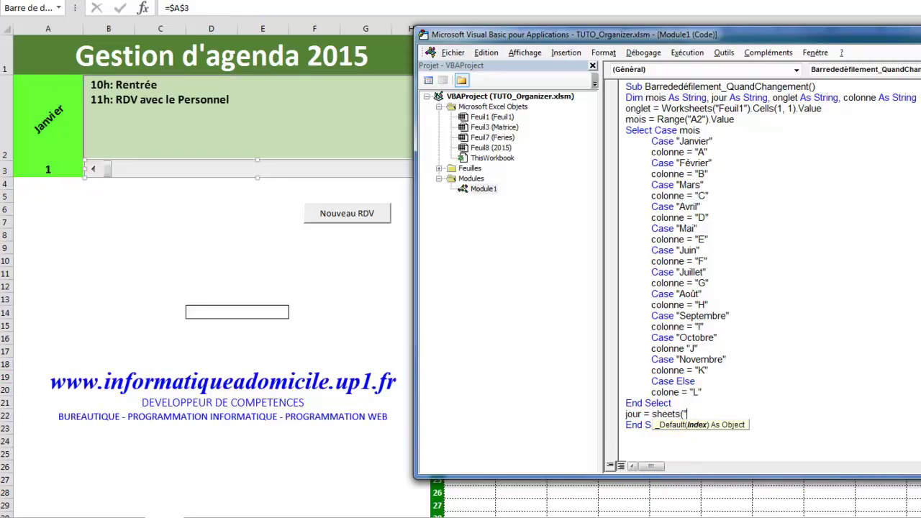
pyautogui.write('uil')
pyautogui.write('1").c')
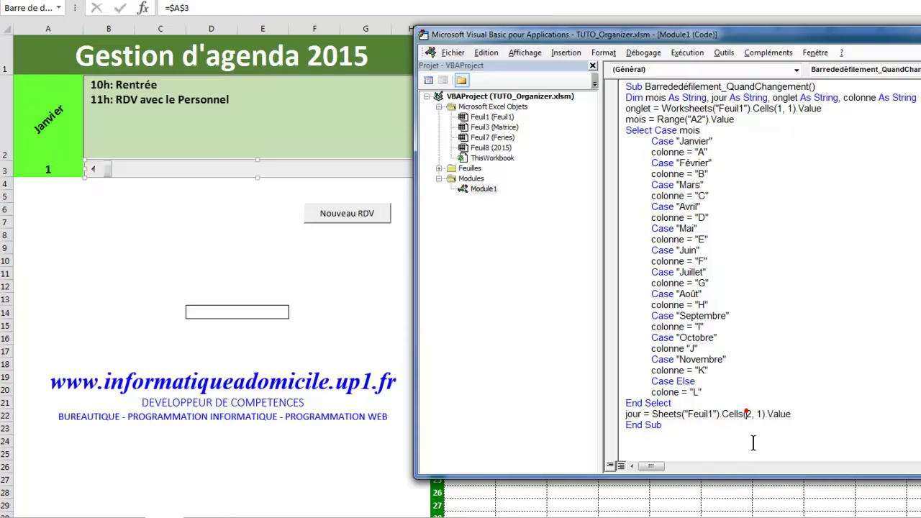
pyautogui.click(746, 411)
pyautogui.press('BackSpace')
pyautogui.write('3')
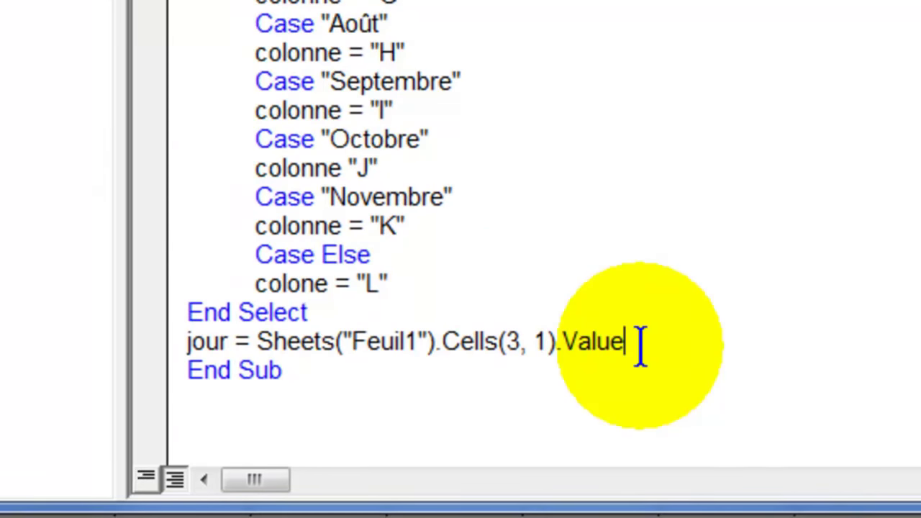
pyautogui.press('Return')
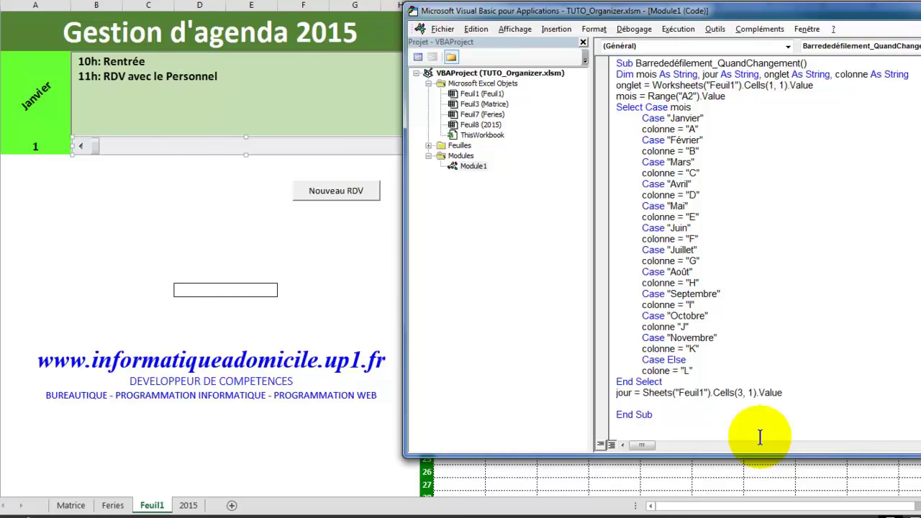
# Step: Select the outlined box on the agenda sheet, then bring the code editor back to the front
pyautogui.click(232, 296)
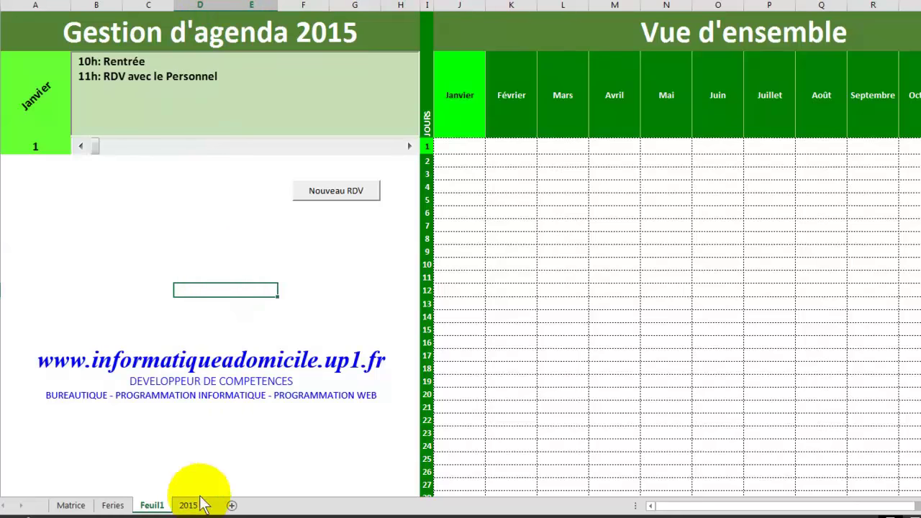
pyautogui.click(202, 515)
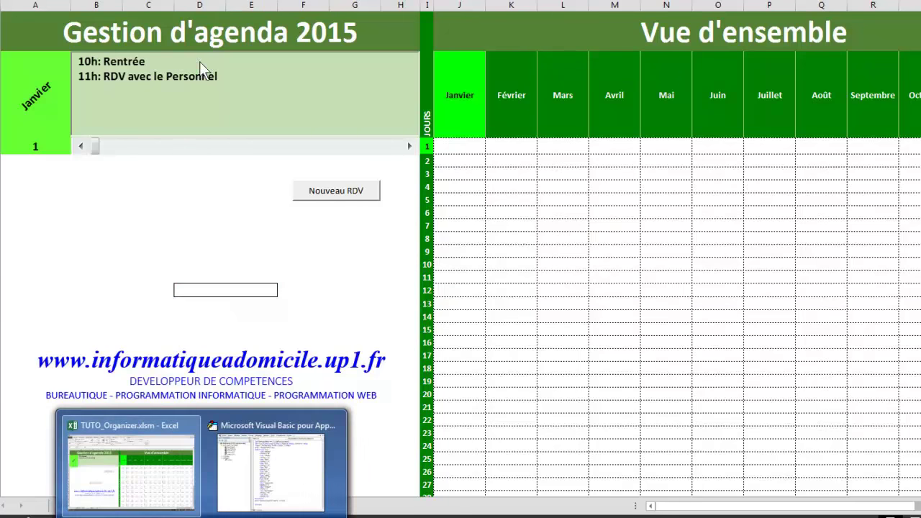
pyautogui.click(261, 466)
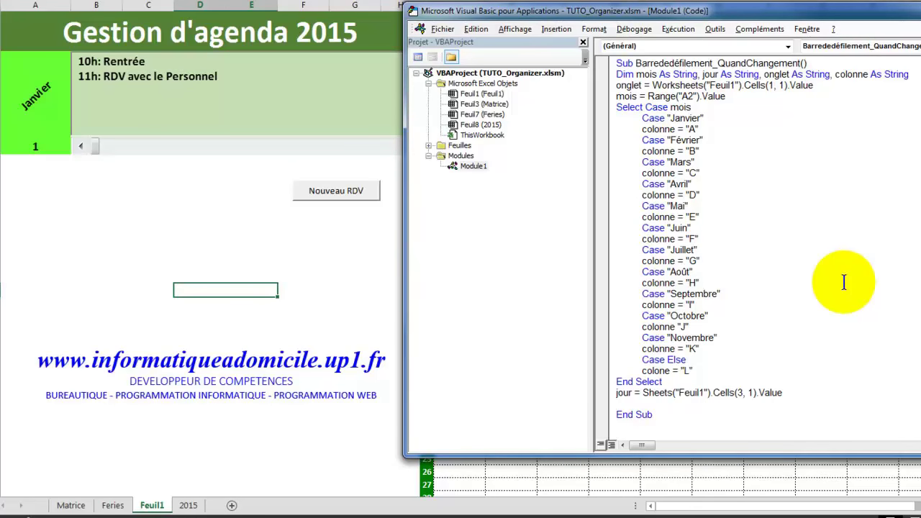
# Step: Below the jour line, write range("Feuil1!D14").Value = with the Value property autocompleted
pyautogui.write('r')
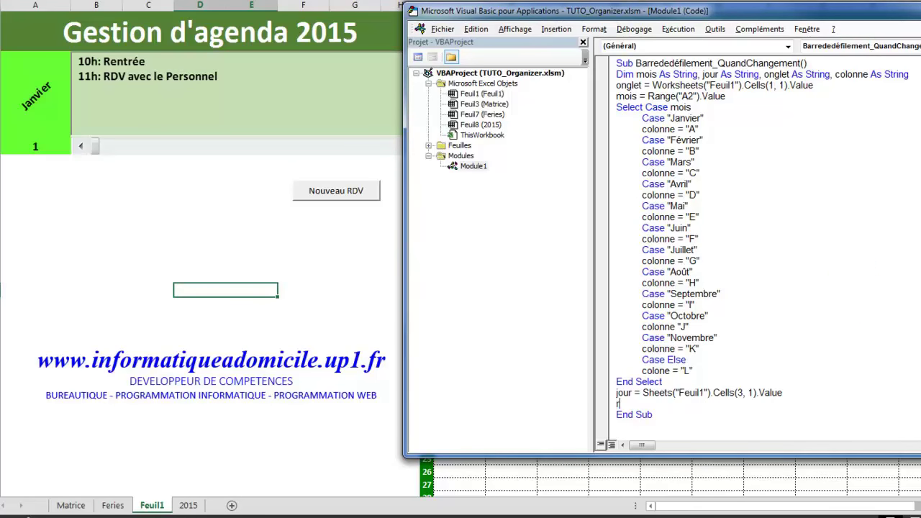
pyautogui.write('ange("D1')
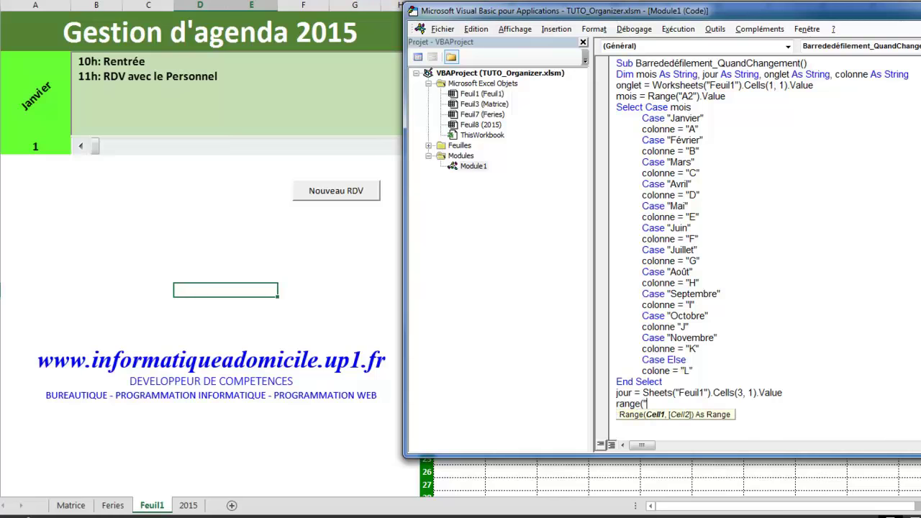
pyautogui.write('4")')
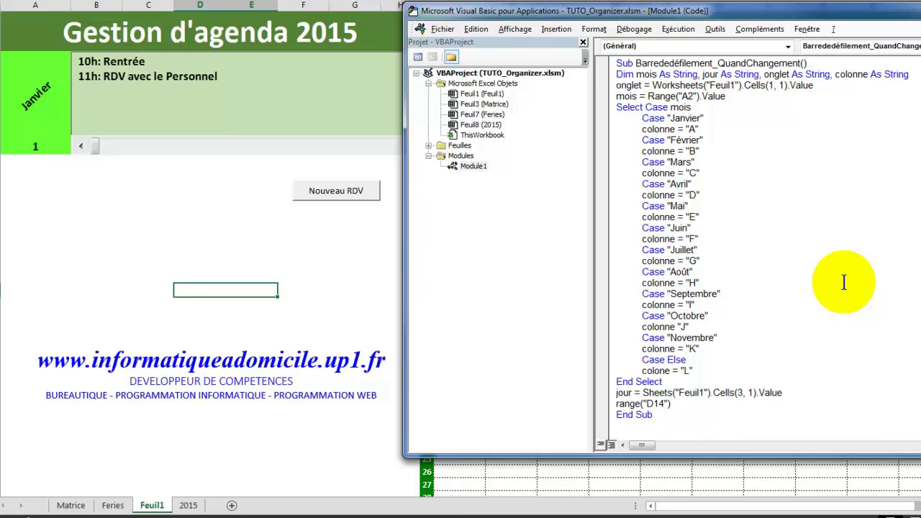
pyautogui.write('.value')
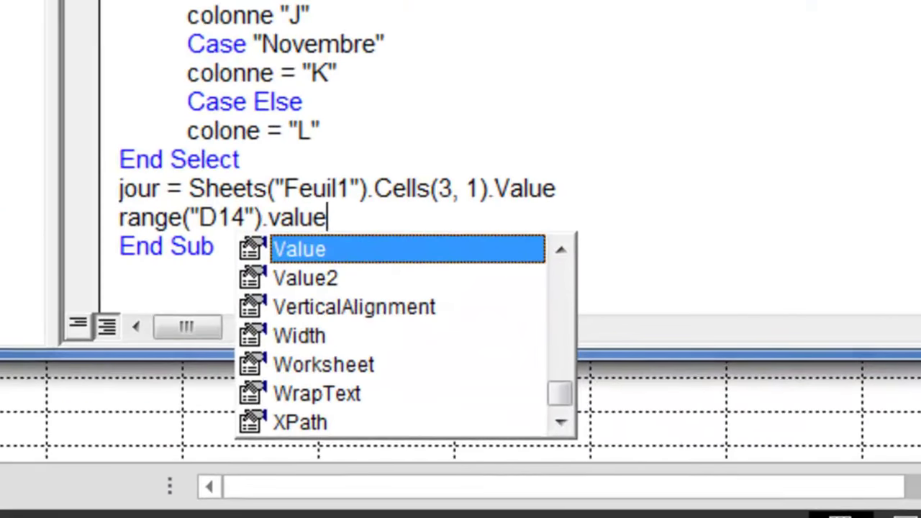
pyautogui.press('Tab')
pyautogui.press('Left')
pyautogui.press('Left')
pyautogui.press('Left')
pyautogui.press('Left')
pyautogui.press('Left')
pyautogui.press('Left')
pyautogui.press('Left')
pyautogui.press('Left')
pyautogui.press('Left')
pyautogui.press('Left')
pyautogui.press('Left')
pyautogui.press('Right')
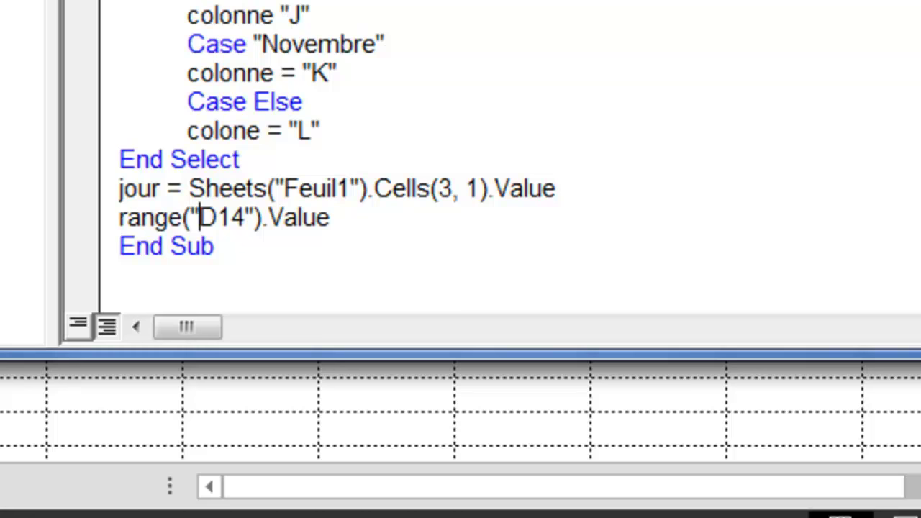
pyautogui.write('F')
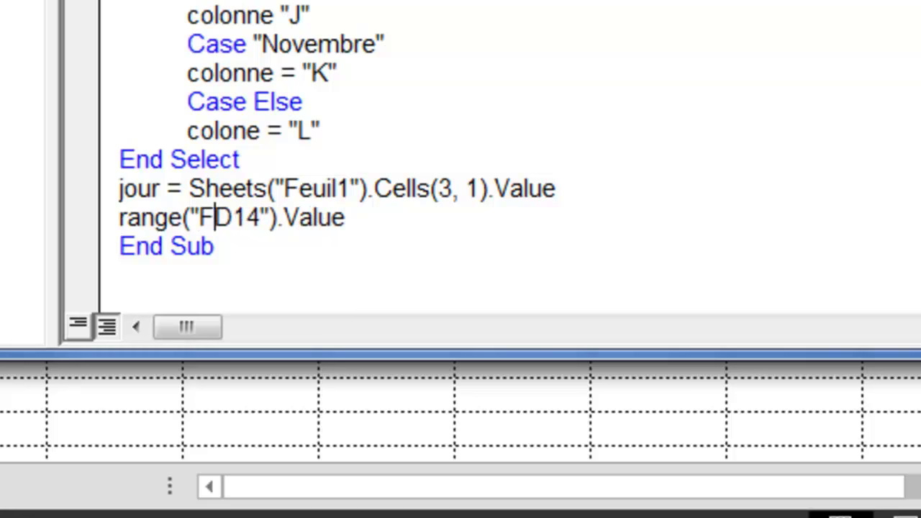
pyautogui.write('euil1!')
pyautogui.press('Right')
pyautogui.press('Right')
pyautogui.press('Right')
pyautogui.press('Right')
pyautogui.press('Right')
pyautogui.press('Right')
pyautogui.press('Right')
pyautogui.press('Right')
pyautogui.press('Right')
pyautogui.press('Right')
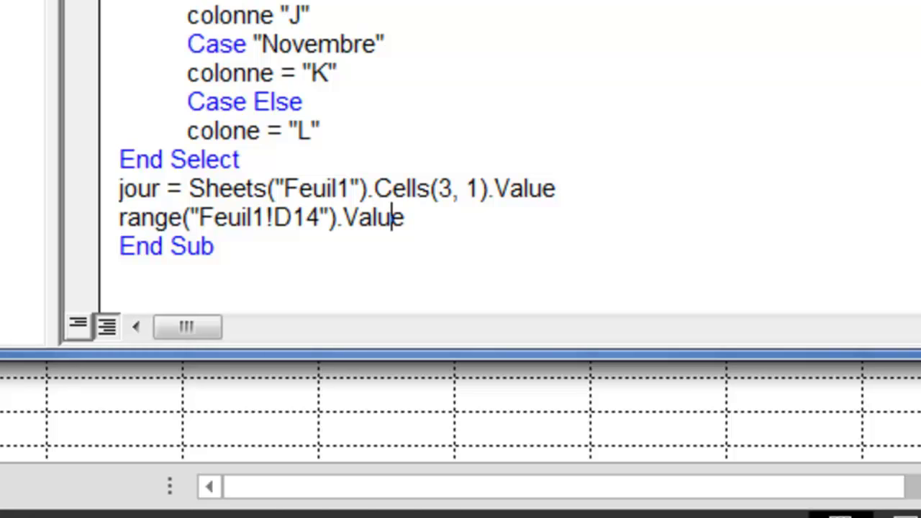
pyautogui.click(411, 216)
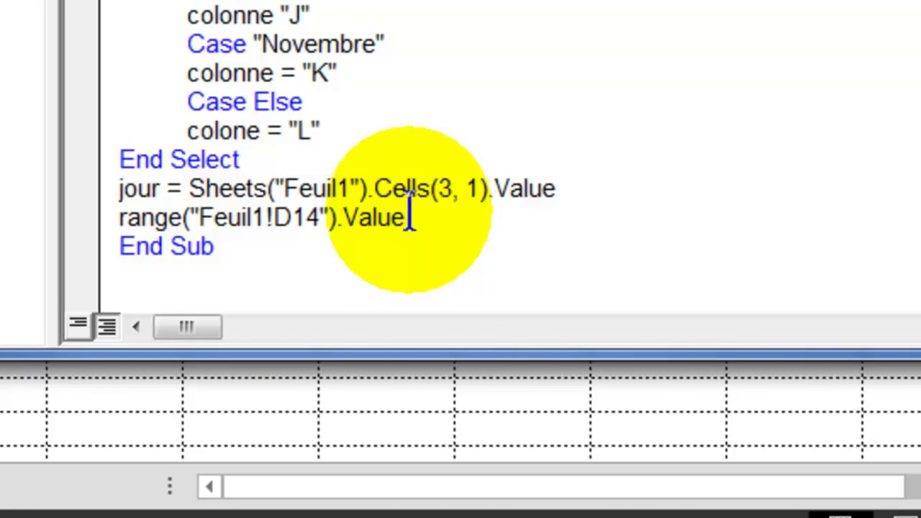
pyautogui.write('=')
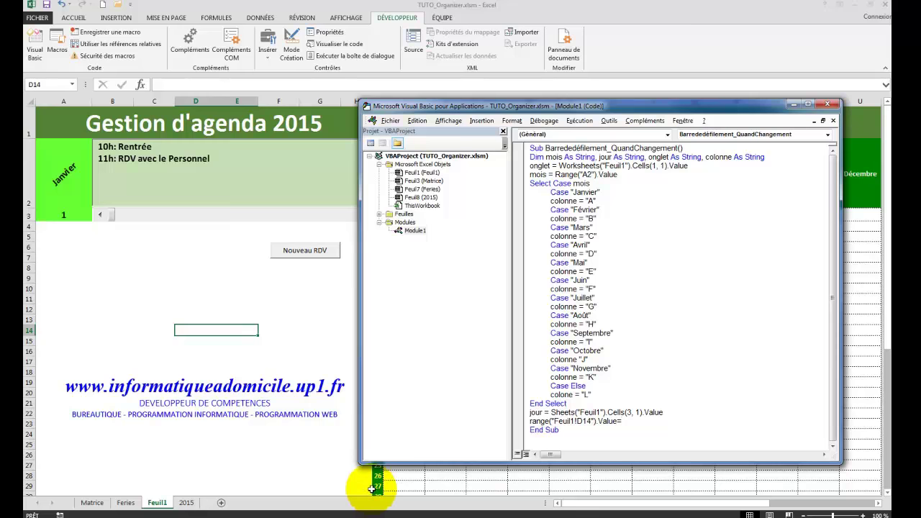
# Step: Fill the weekday formula into Matrice cells C9:C13, then return to the macro code with Alt+F11
pyautogui.click(86, 503)
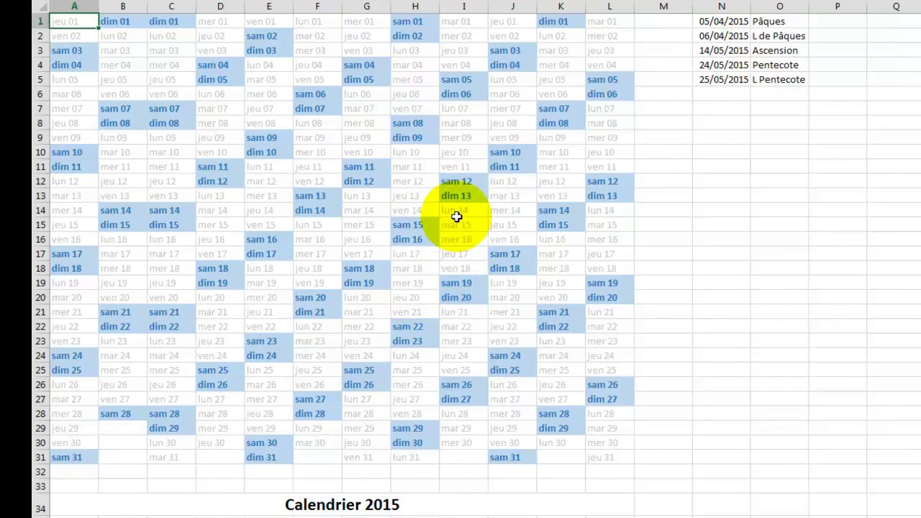
pyautogui.moveTo(457, 215); pyautogui.dragTo(466, 266)
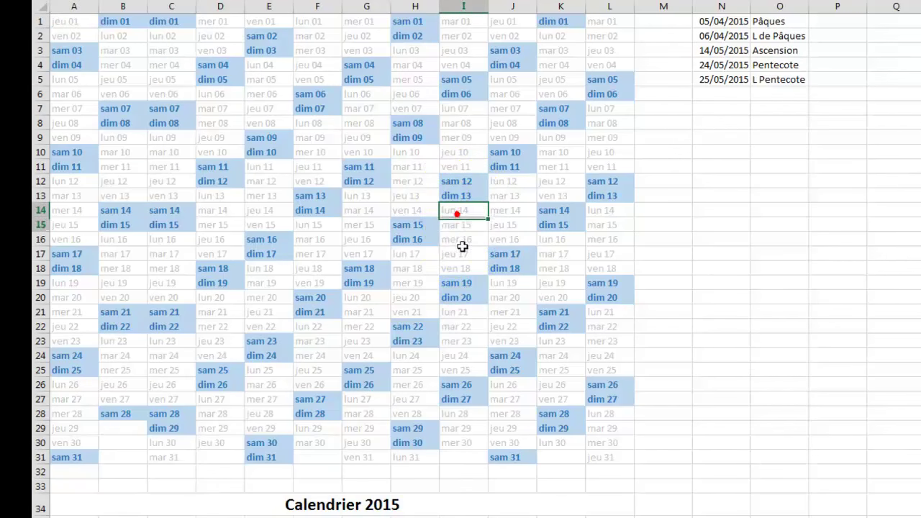
pyautogui.click(411, 284)
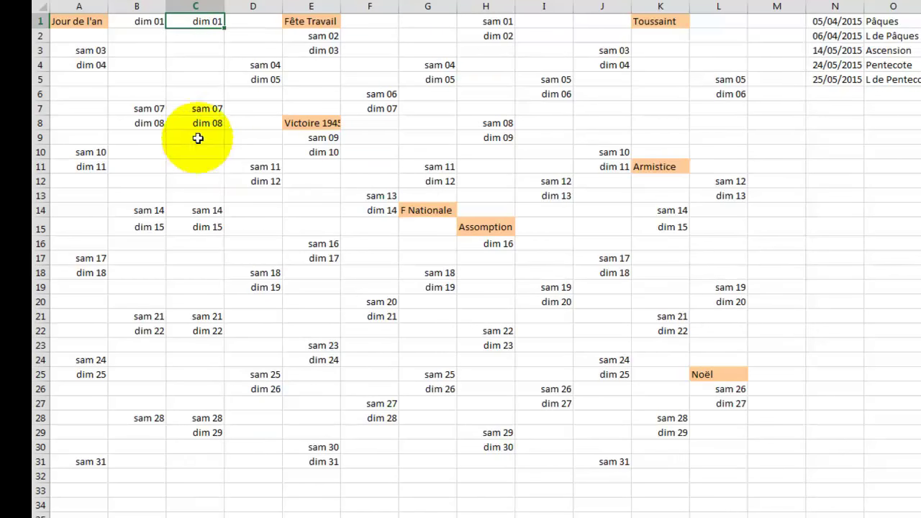
pyautogui.moveTo(198, 138); pyautogui.dragTo(201, 197)
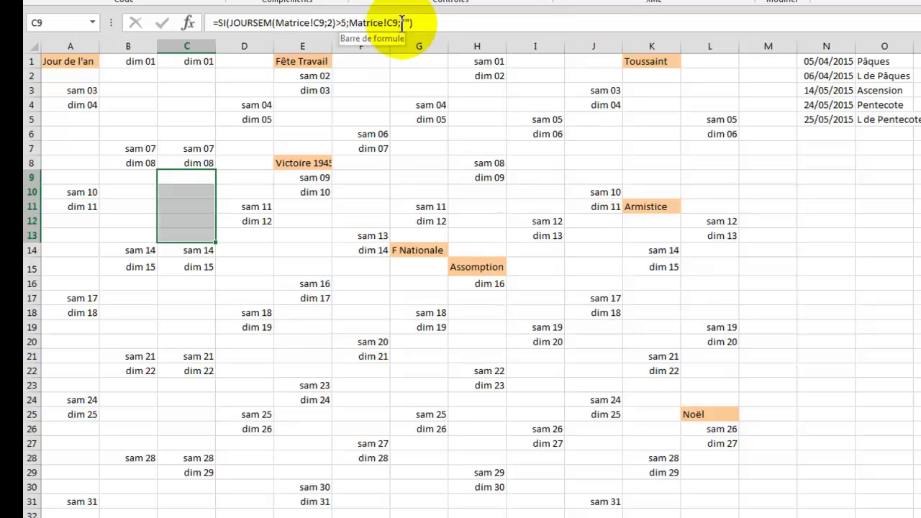
pyautogui.hotkey('ctrl', 'Return')
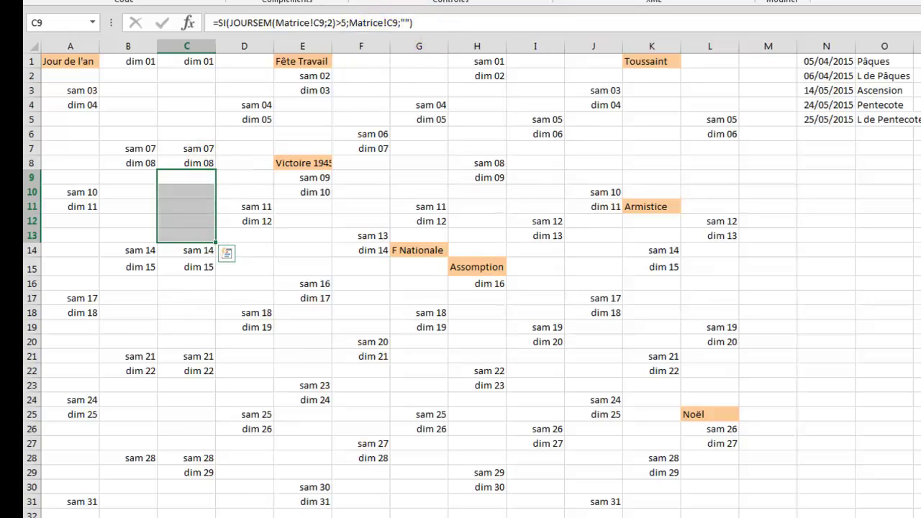
pyautogui.hotkey('ctrl', 'pageup')
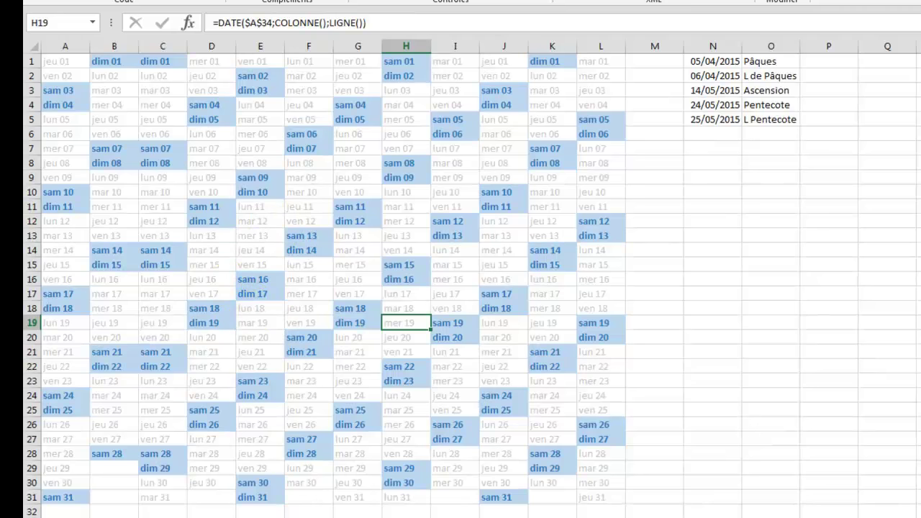
pyautogui.hotkey('alt', 'F11')
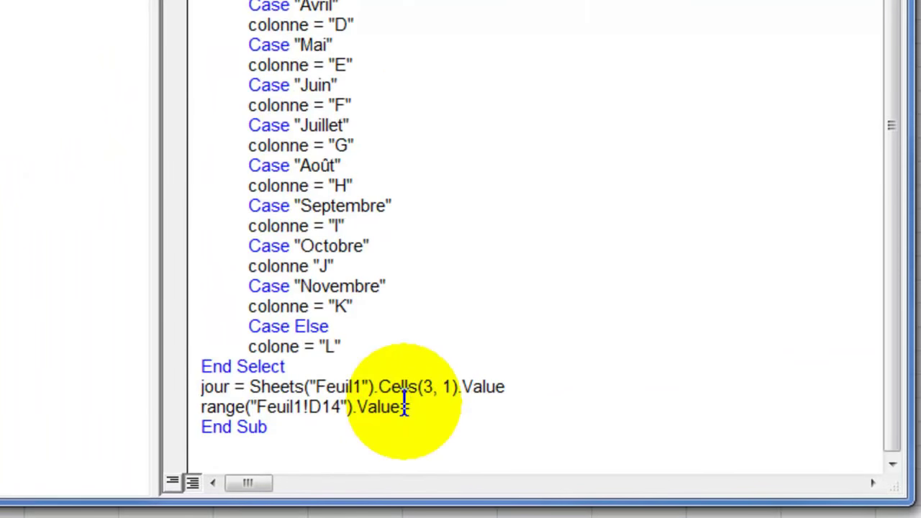
# Step: Finish the D14 line with Worksheets("Matrice").Cells(jour, colonne).Value and start a new line
pyautogui.write('worksheets("Matrice"')
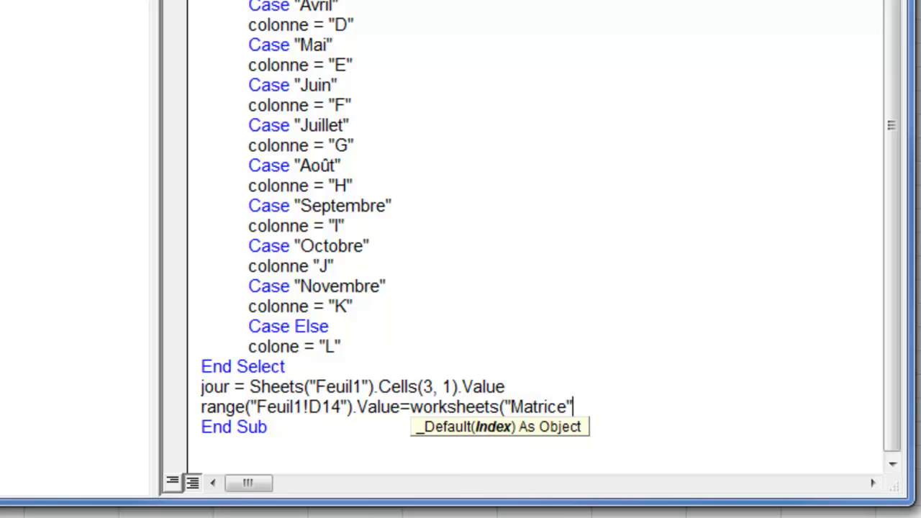
pyautogui.write(')')
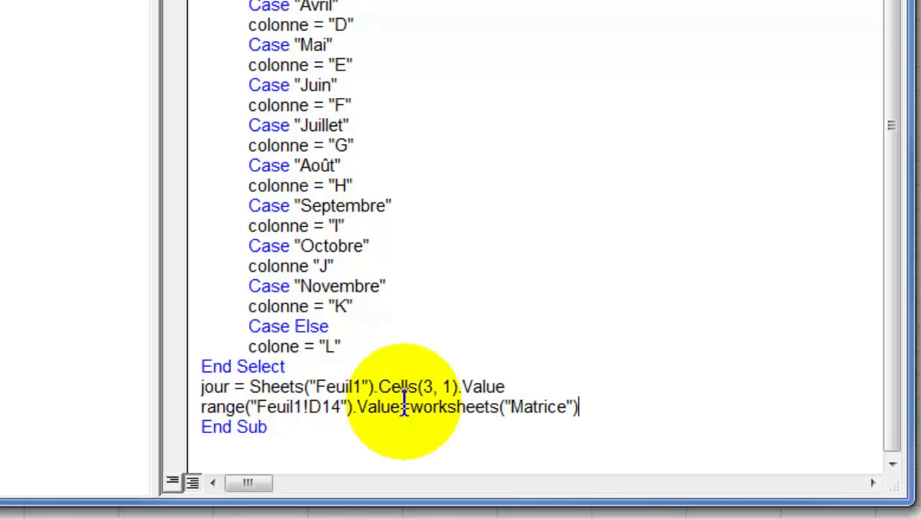
pyautogui.write('.ce')
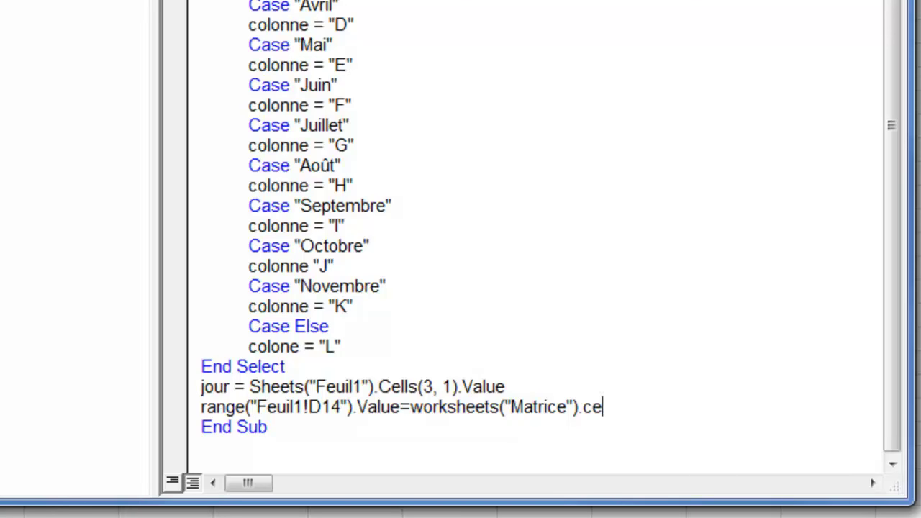
pyautogui.write('lls(j')
pyautogui.write('our, ')
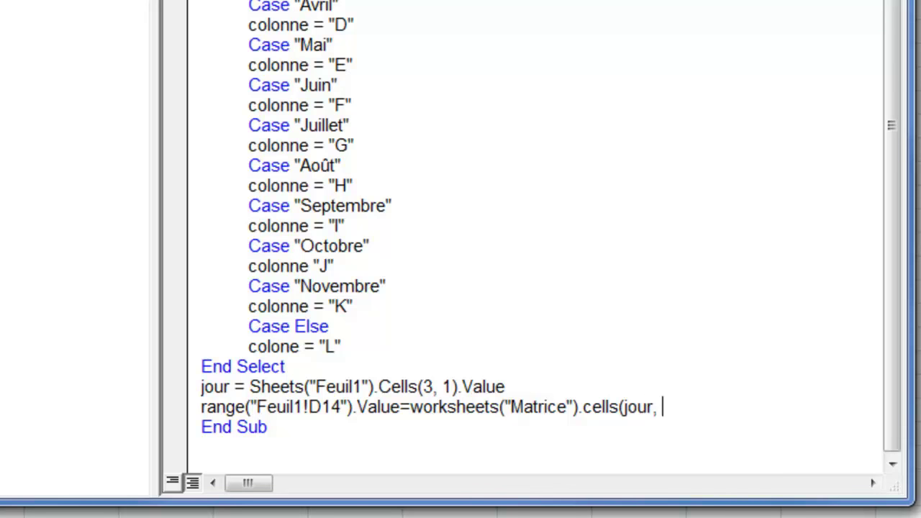
pyautogui.write('colonne')
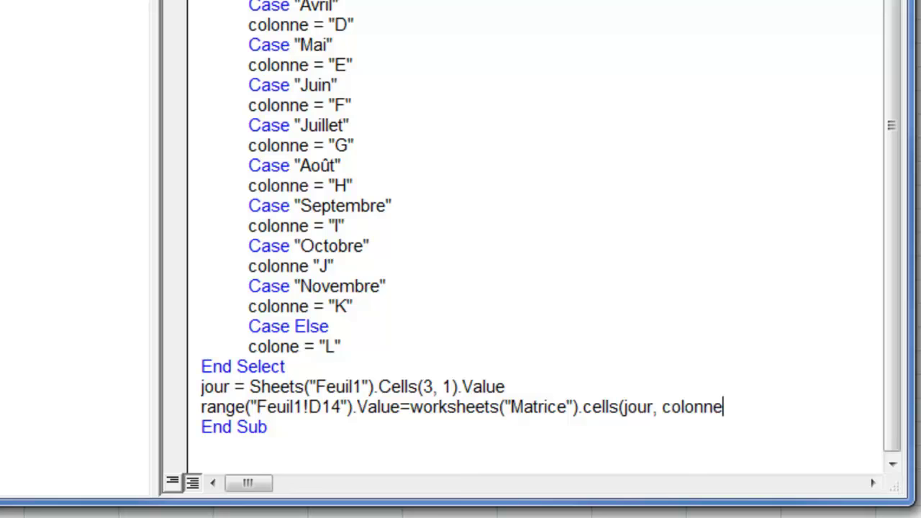
pyautogui.write(')')
pyautogui.write('.value')
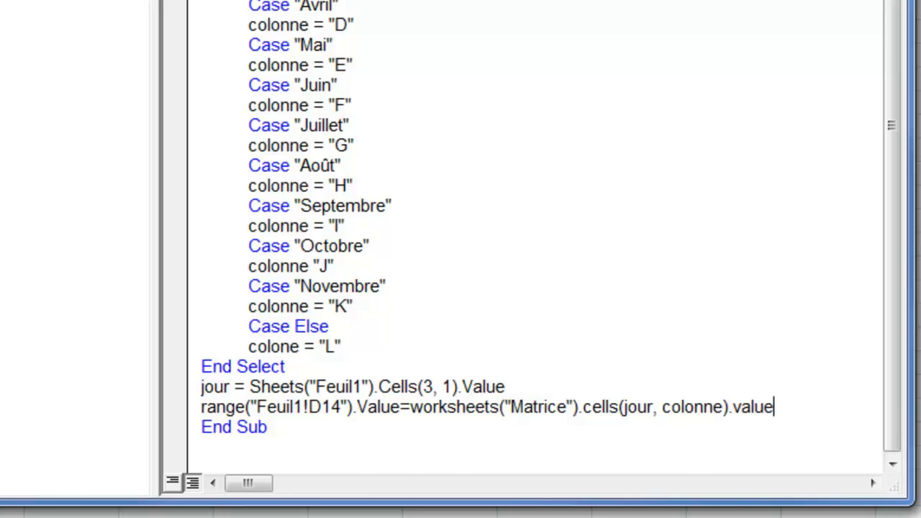
pyautogui.press('Return')
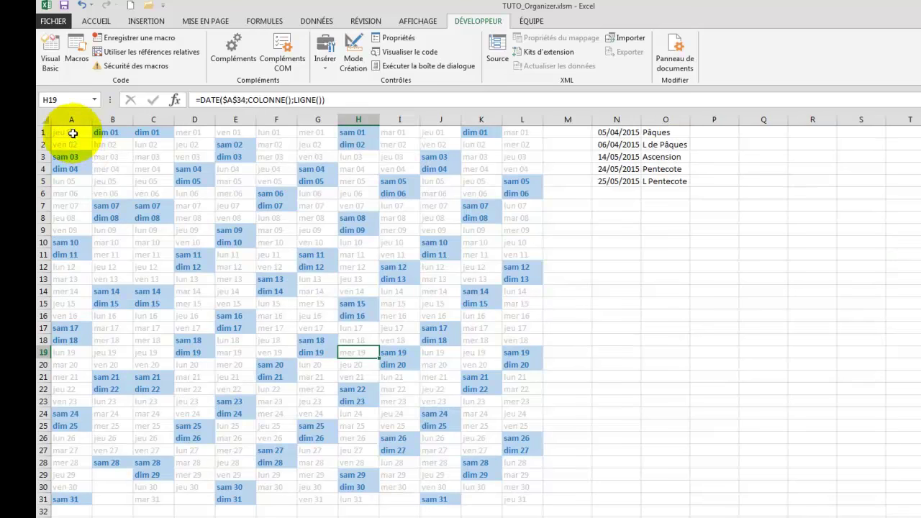
# Step: Switch to the Gestion d'agenda 2015 sheet and show the ACCUEIL ribbon's formatting options
pyautogui.click(73, 133)
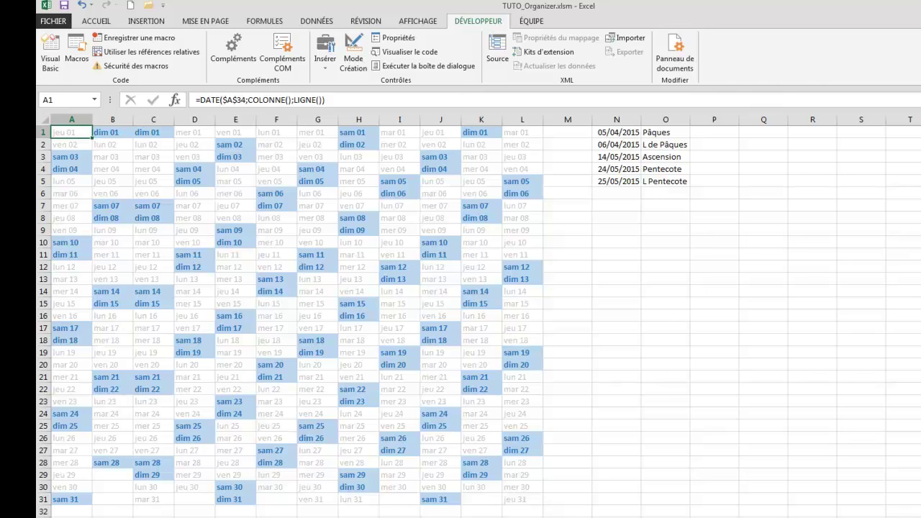
pyautogui.hotkey('ctrl', 'pageup')
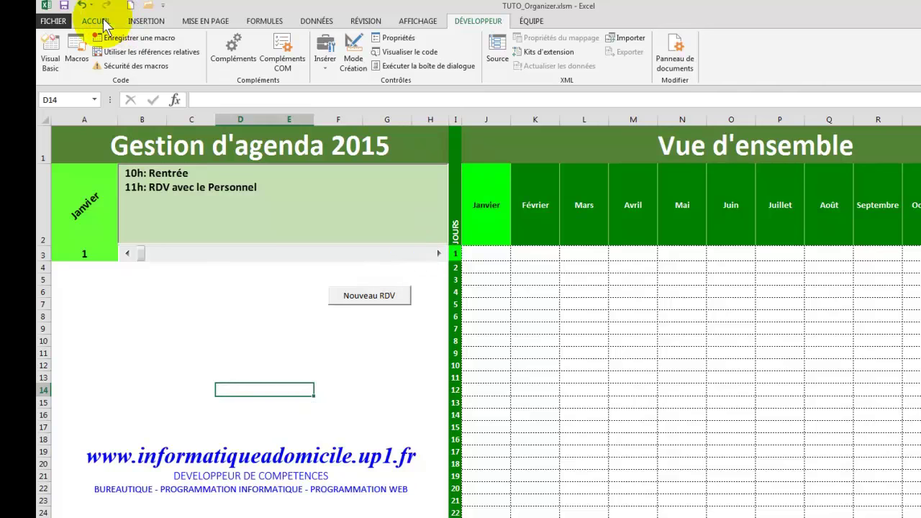
pyautogui.click(104, 22)
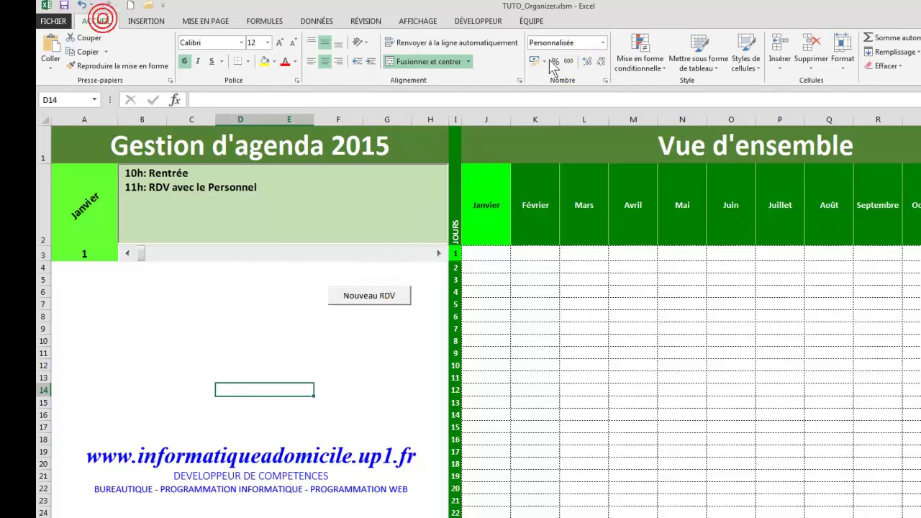
# Step: Format cell D14 with the custom Personnalisée code jjjj through Autres formats numériques
pyautogui.click(603, 43)
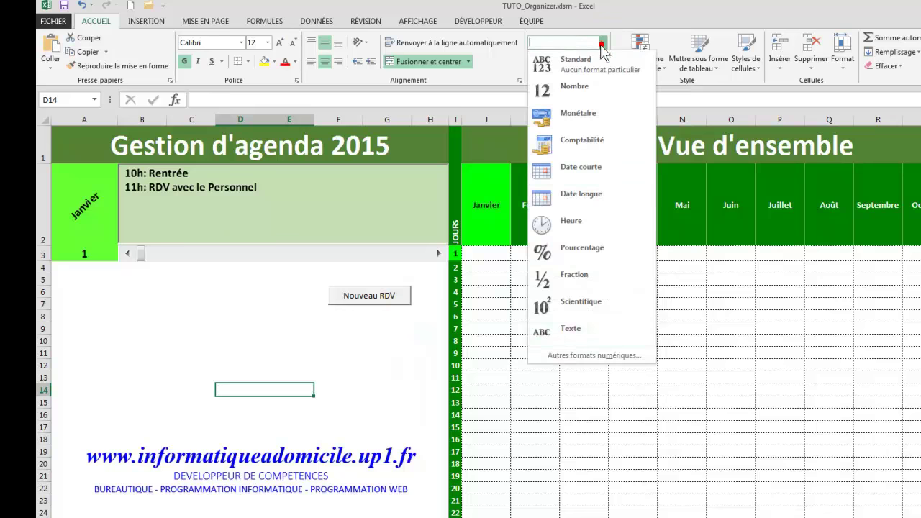
pyautogui.click(587, 357)
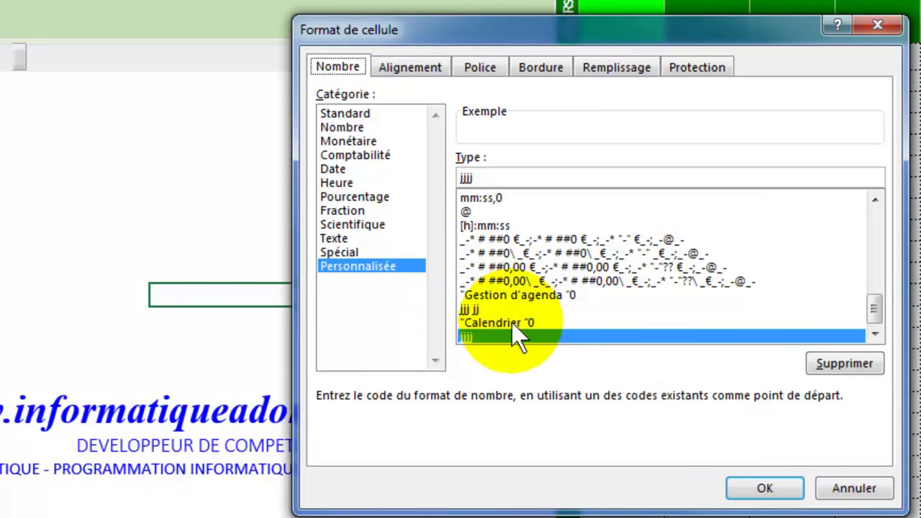
pyautogui.click(872, 248)
pyautogui.moveTo(872, 248)
pyautogui.mouseDown()
pyautogui.moveTo(877, 204)
pyautogui.moveTo(891, 316)
pyautogui.moveTo(892, 288)
pyautogui.mouseUp()
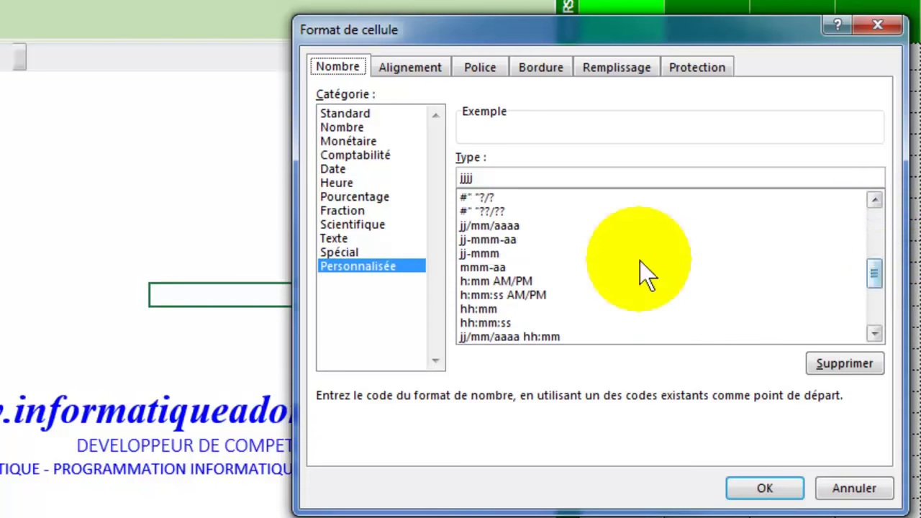
pyautogui.doubleClick(491, 177)
pyautogui.click(501, 254)
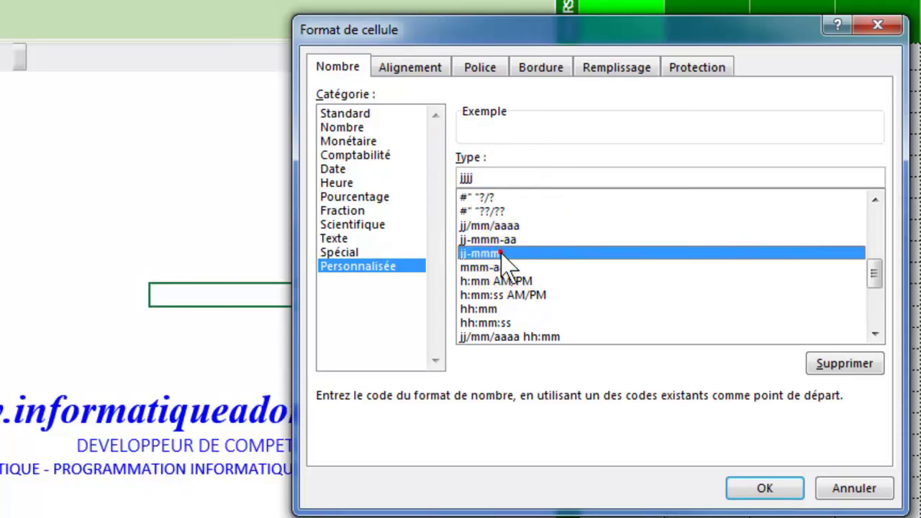
pyautogui.moveTo(528, 176); pyautogui.dragTo(459, 177)
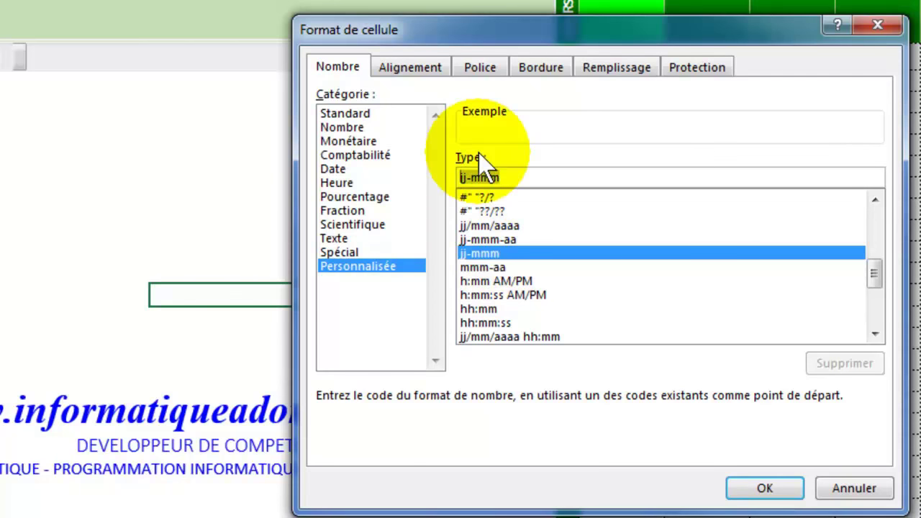
pyautogui.write('jjjj')
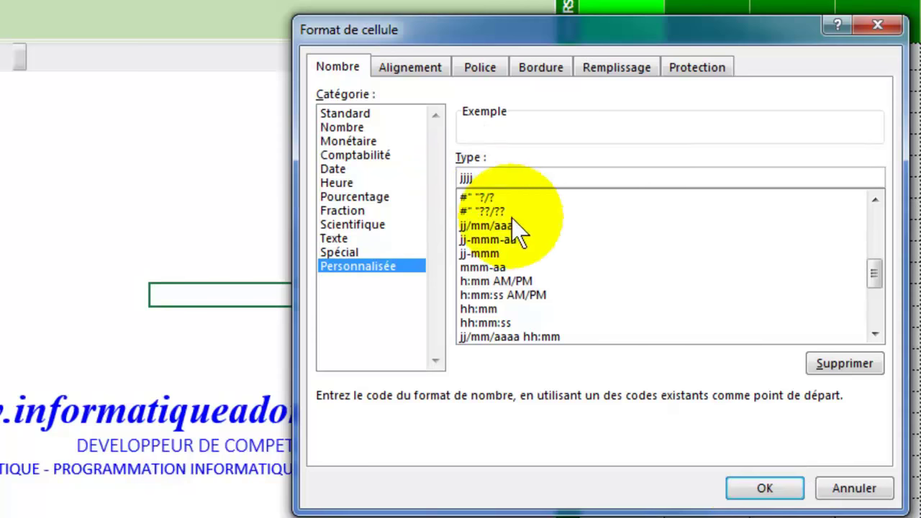
pyautogui.click(765, 488)
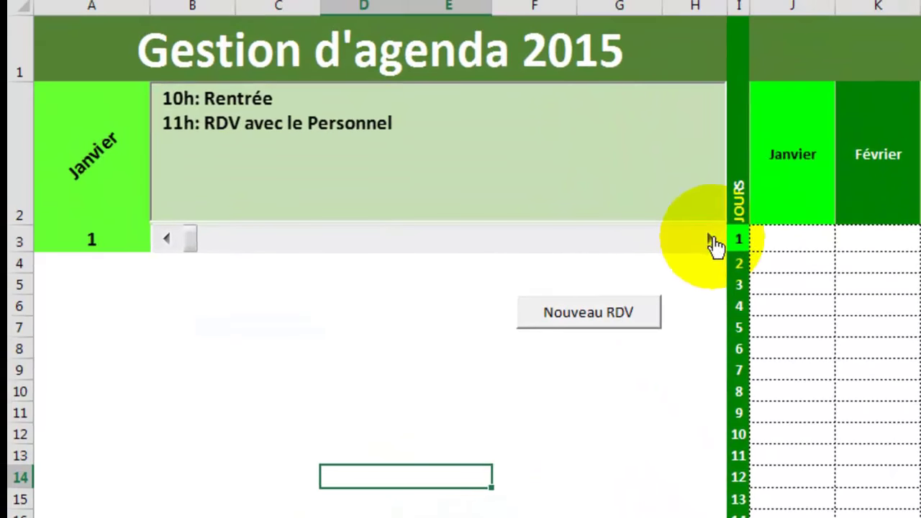
# Step: Run the scroll bar macro, dismiss the compile error, and insert the missing = after colonne for Octobre
pyautogui.click(542, 56)
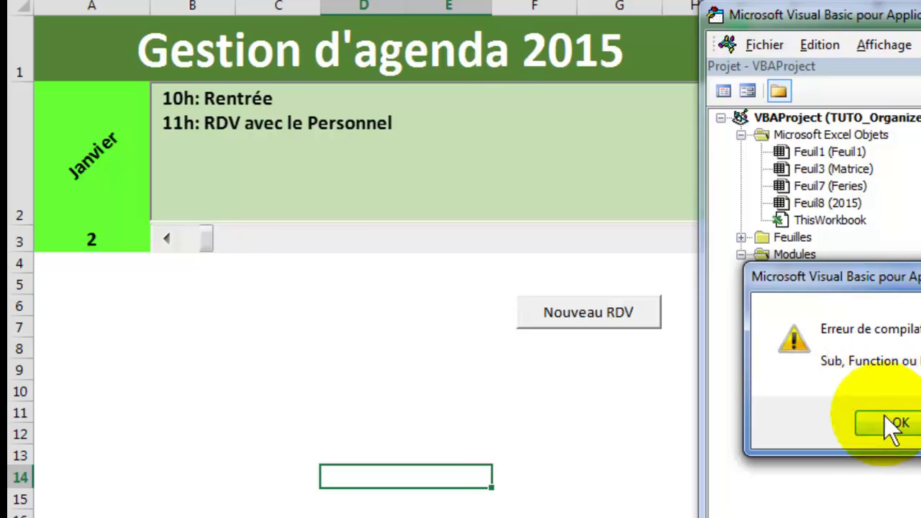
pyautogui.click(896, 423)
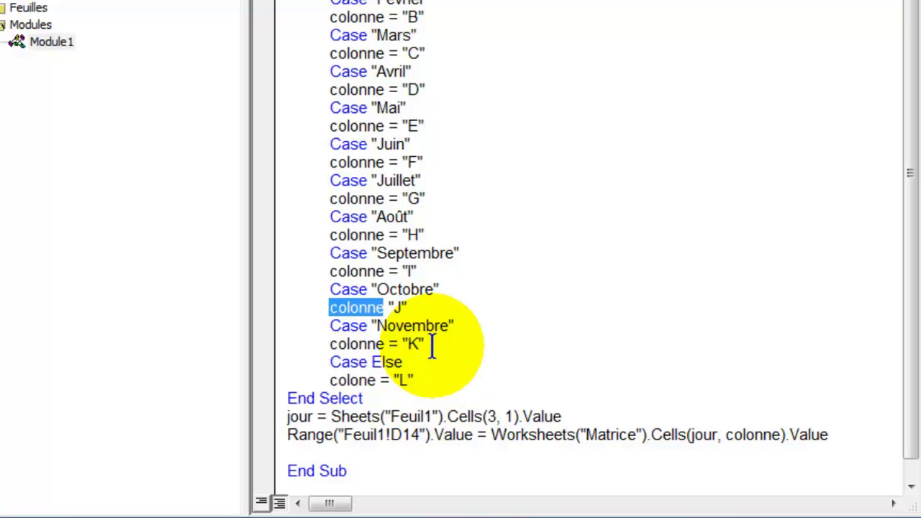
pyautogui.click(389, 307)
pyautogui.write('=')
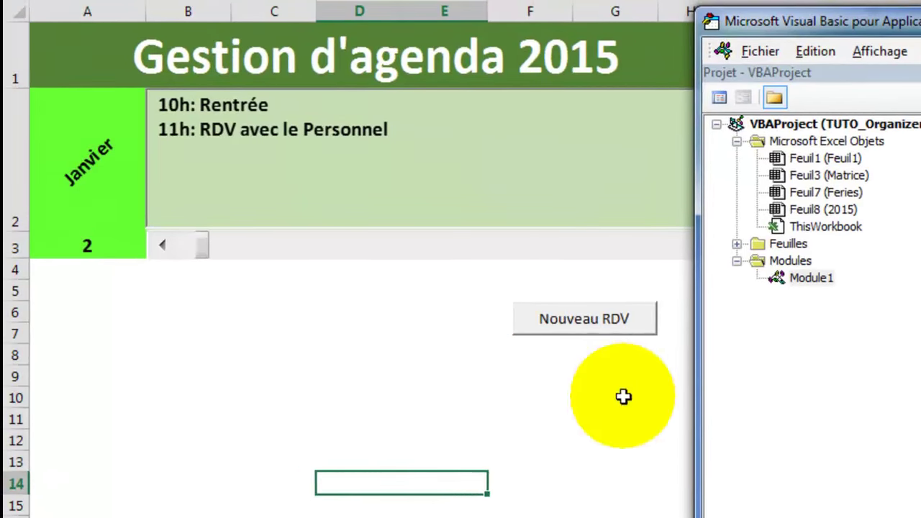
# Step: Step the day from 1 to 3 and back to 1, confirming D14 shows jeudi for day 1
pyautogui.click(623, 397)
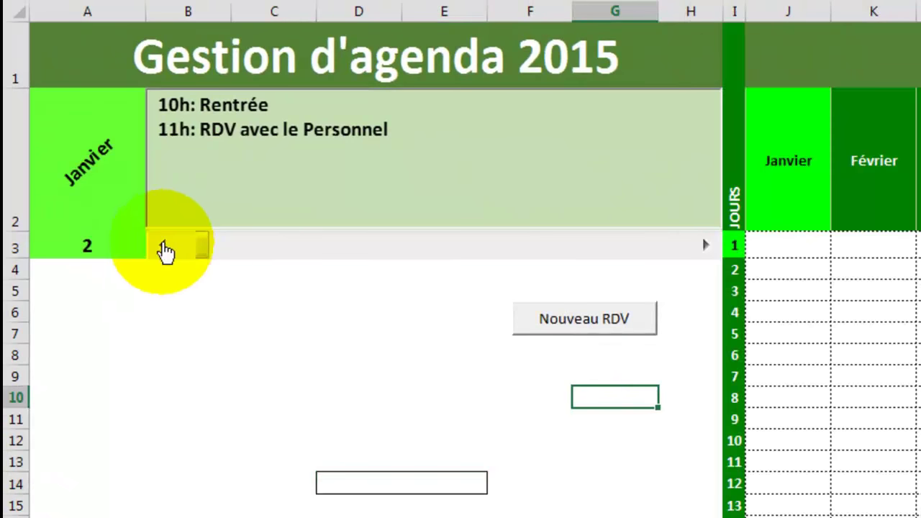
pyautogui.click(162, 248)
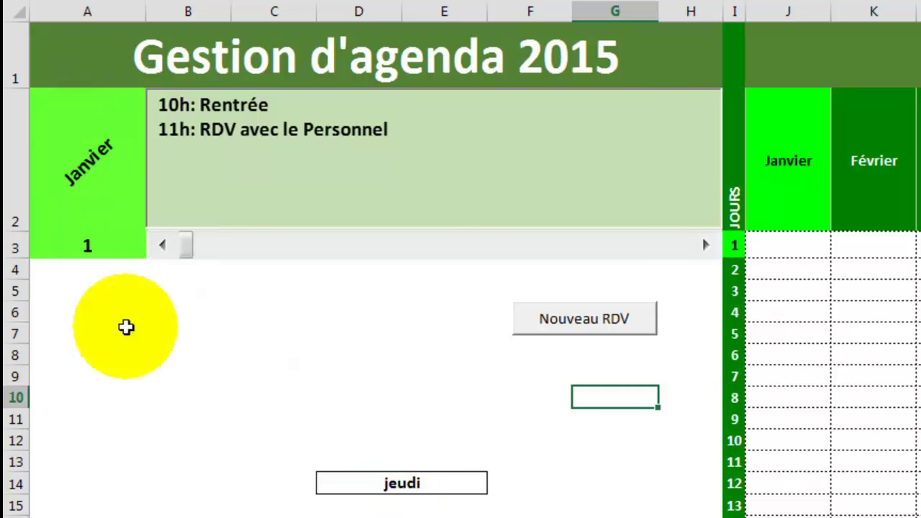
pyautogui.hotkey('ctrl', 'pagedown')
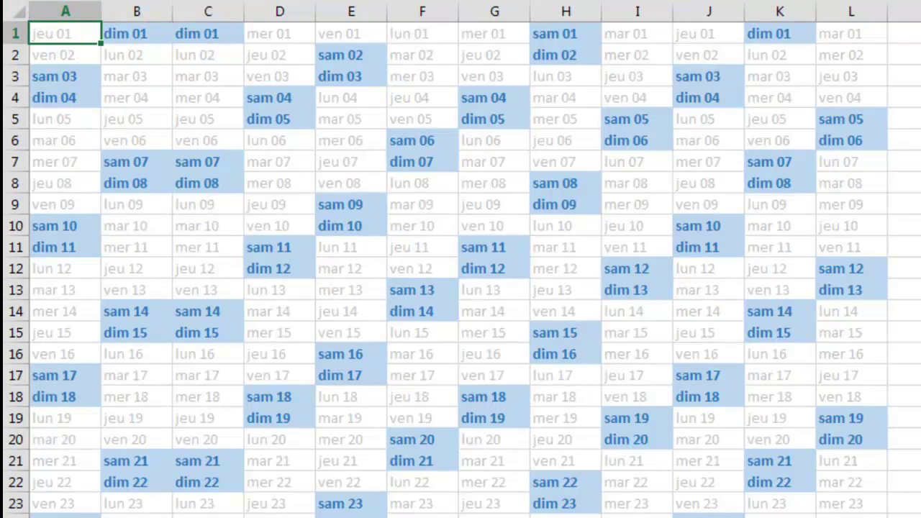
pyautogui.hotkey('ctrl', 'pageup')
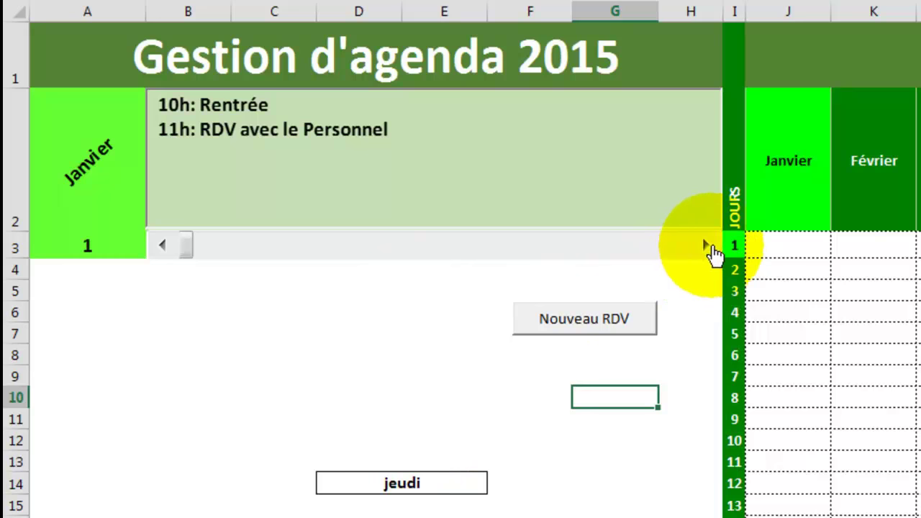
pyautogui.click(709, 245)
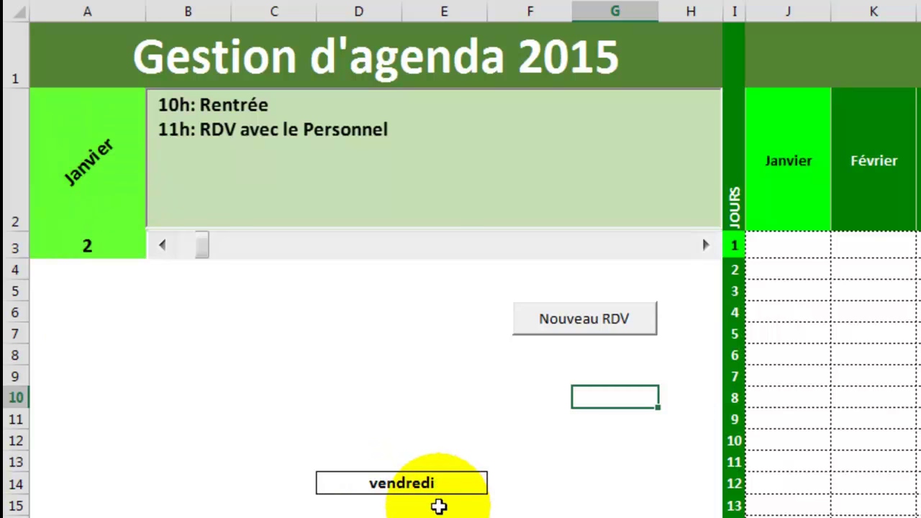
pyautogui.click(705, 245)
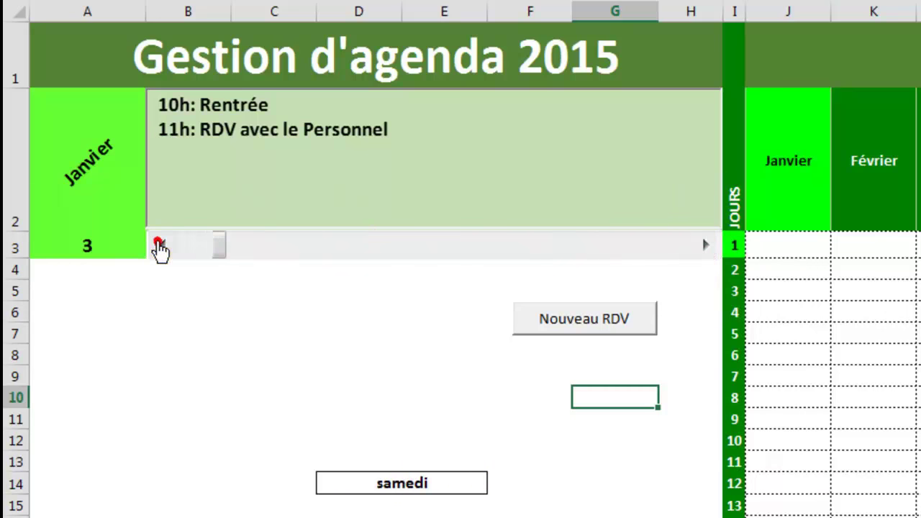
pyautogui.click(159, 246)
pyautogui.click(159, 245)
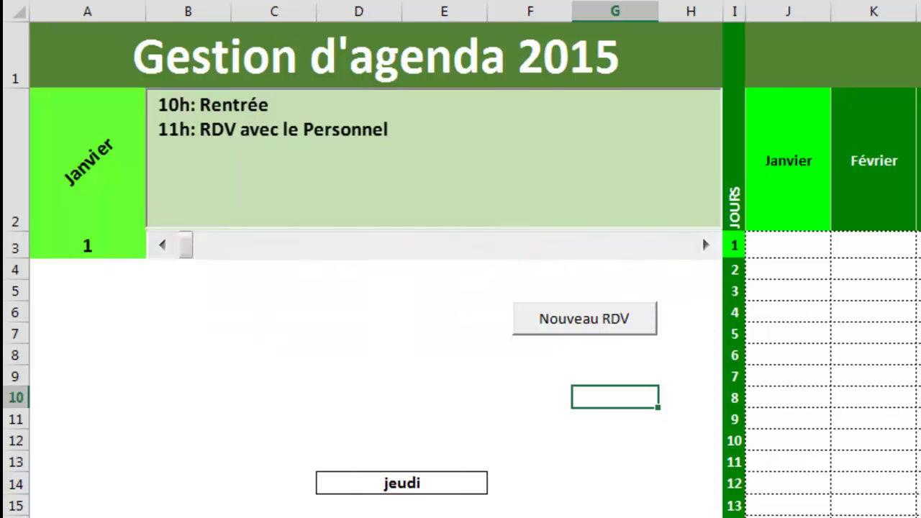
# Step: Check the day notes on the Matrice sheet by selecting cell A1
pyautogui.hotkey('ctrl', 'pagedown')
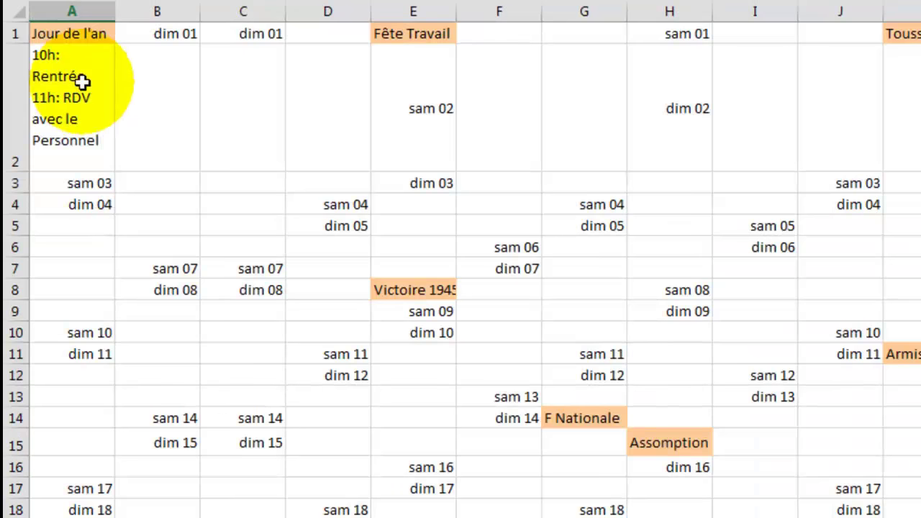
pyautogui.click(74, 33)
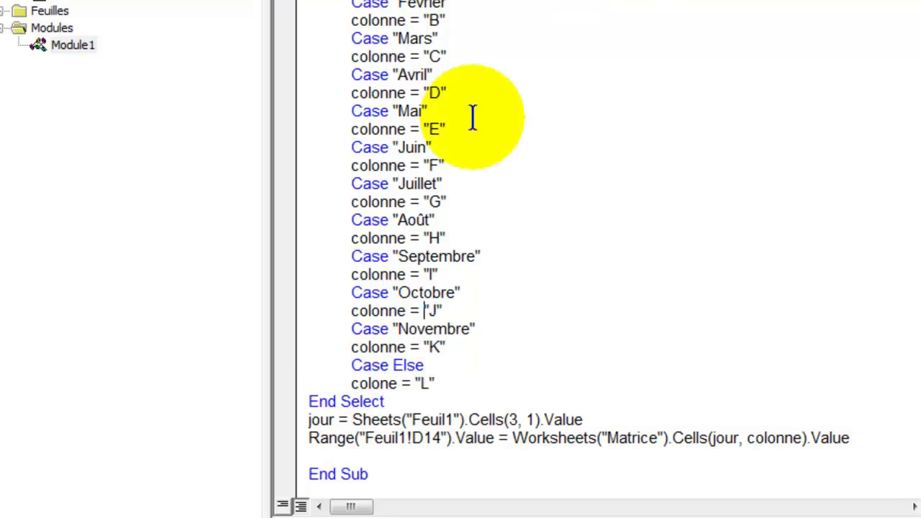
# Step: Add 'Dim texte As String' under the Feuil1!D14 line, then begin the 'texte =' line
pyautogui.click(338, 456)
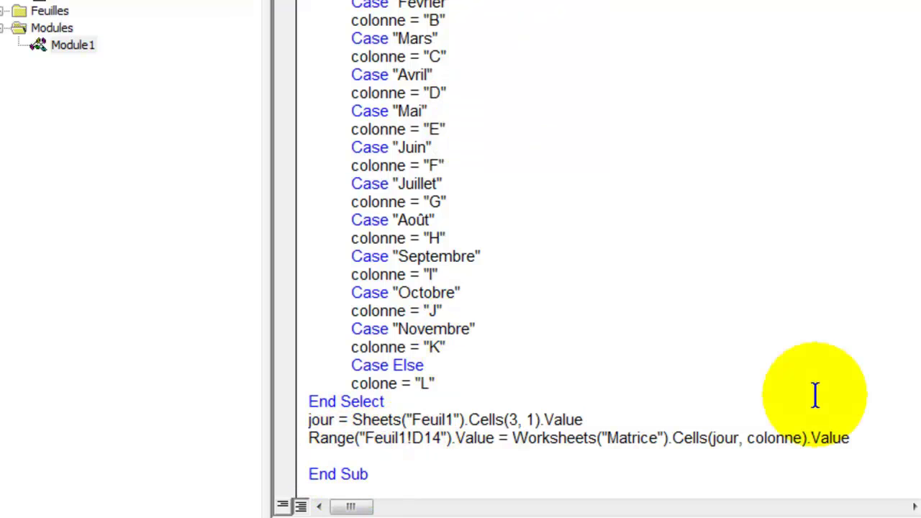
pyautogui.press('Return')
pyautogui.press('Return')
pyautogui.press('Return')
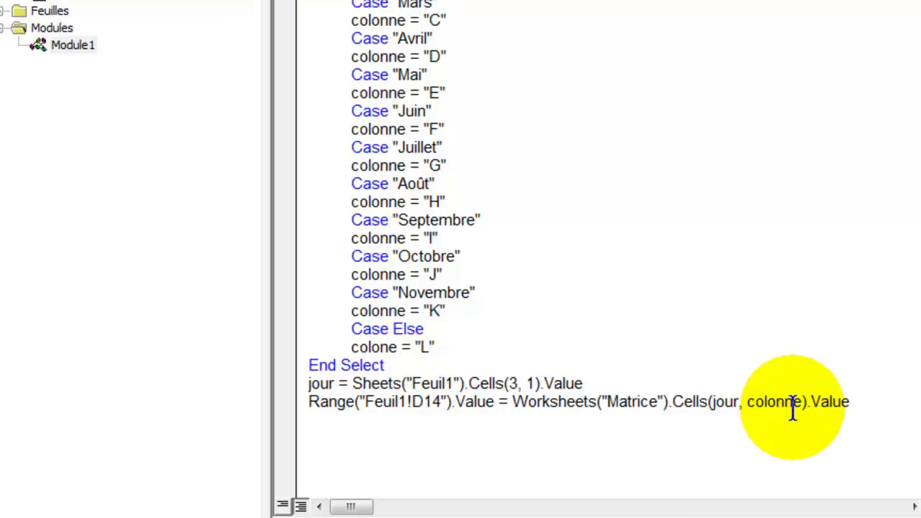
pyautogui.press('Up')
pyautogui.write('dim')
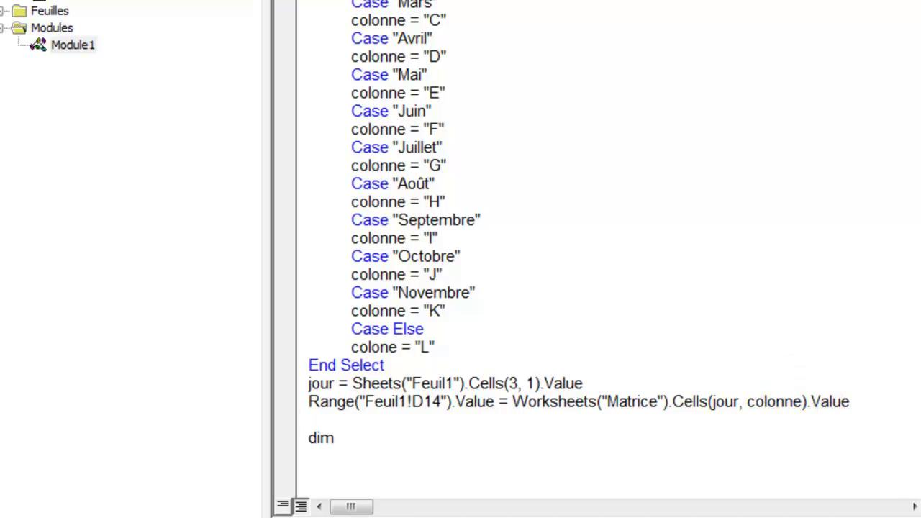
pyautogui.write(' texe as str')
pyautogui.press('Tab')
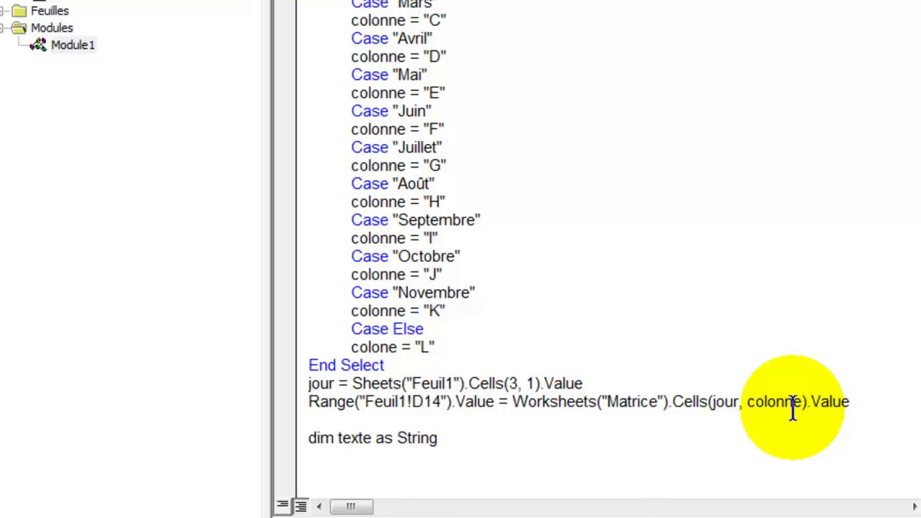
pyautogui.press('Return')
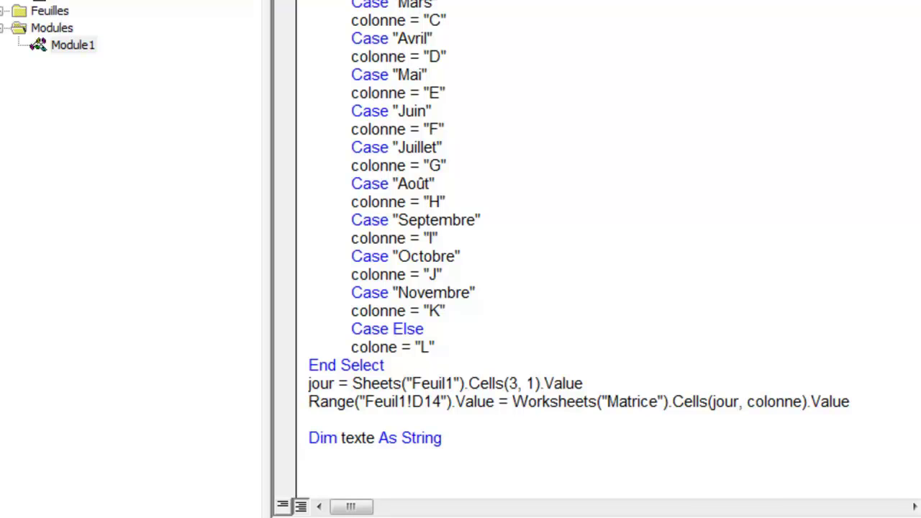
pyautogui.write('texte =')
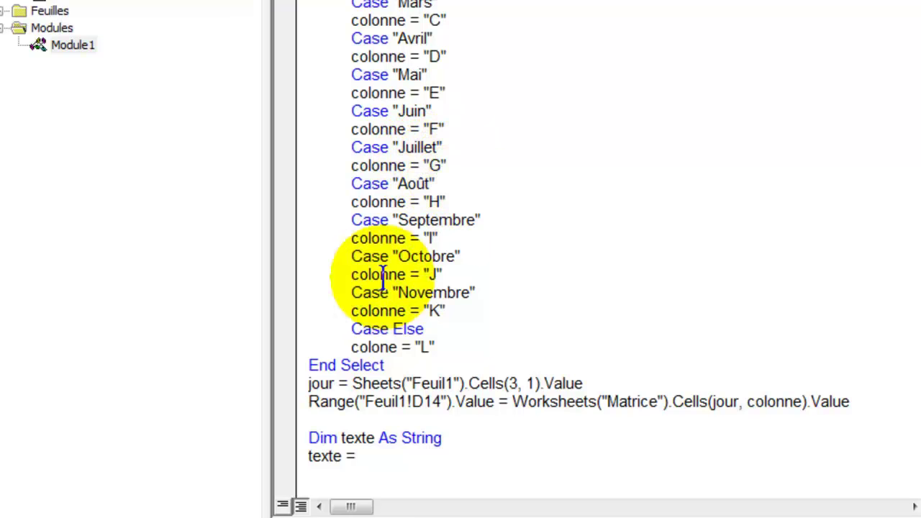
# Step: Complete the texte line as Range(onglet & "!" & colonne & jour.Value), removing the stray parenthesis
pyautogui.write('range(')
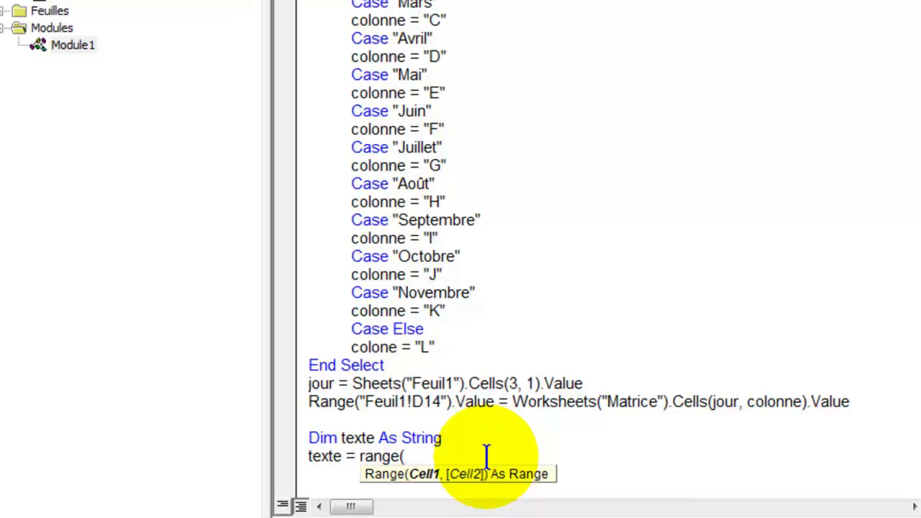
pyautogui.write('onglet')
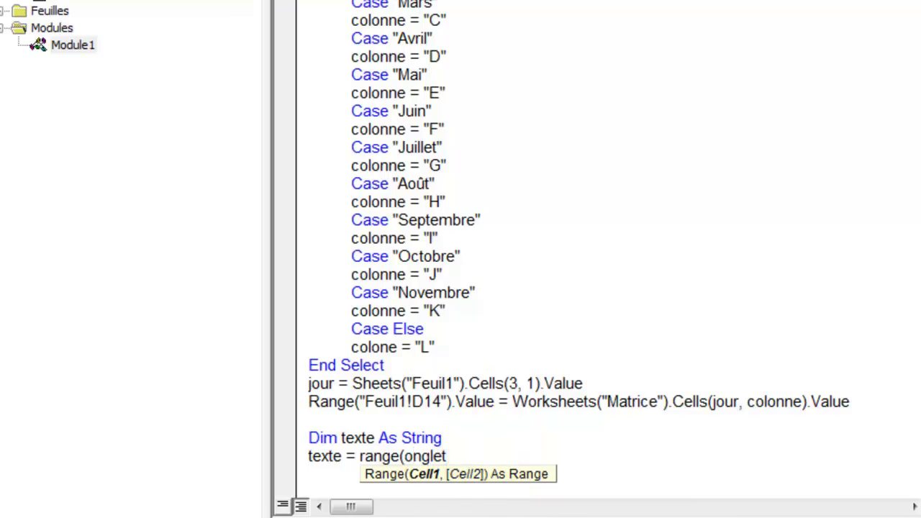
pyautogui.press('Return')
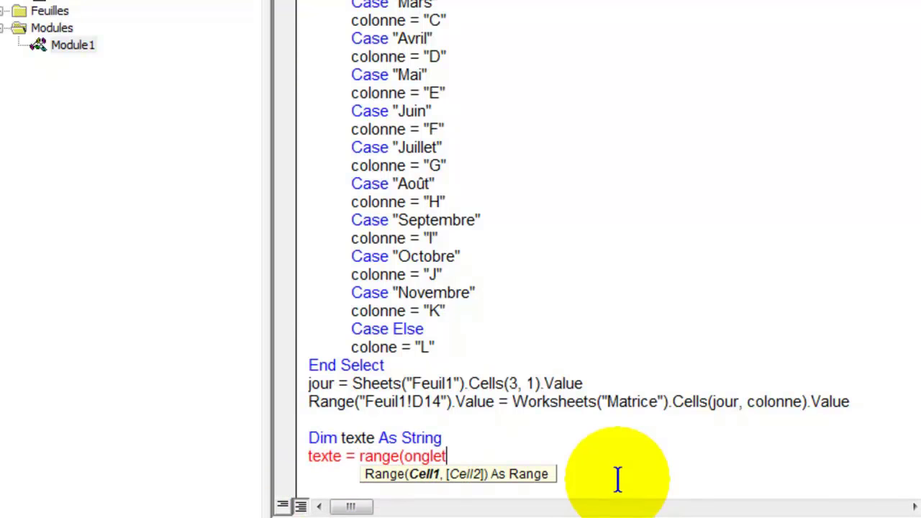
pyautogui.write(' & ')
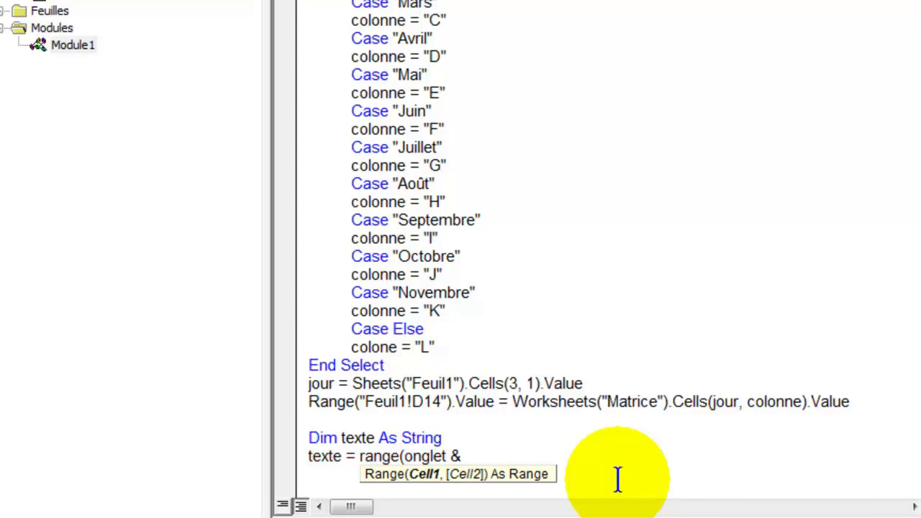
pyautogui.write('"!" & ')
pyautogui.write('colonne')
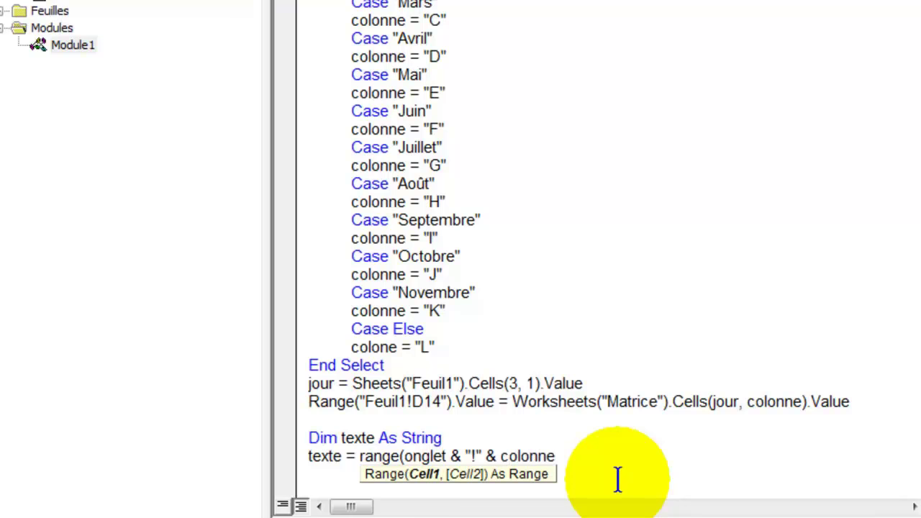
pyautogui.write(' &')
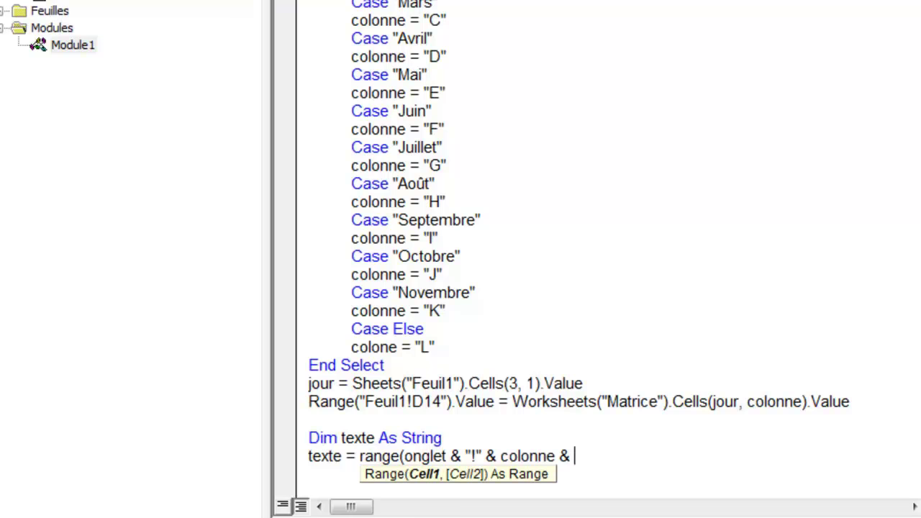
pyautogui.write('jour)')
pyautogui.write('.va')
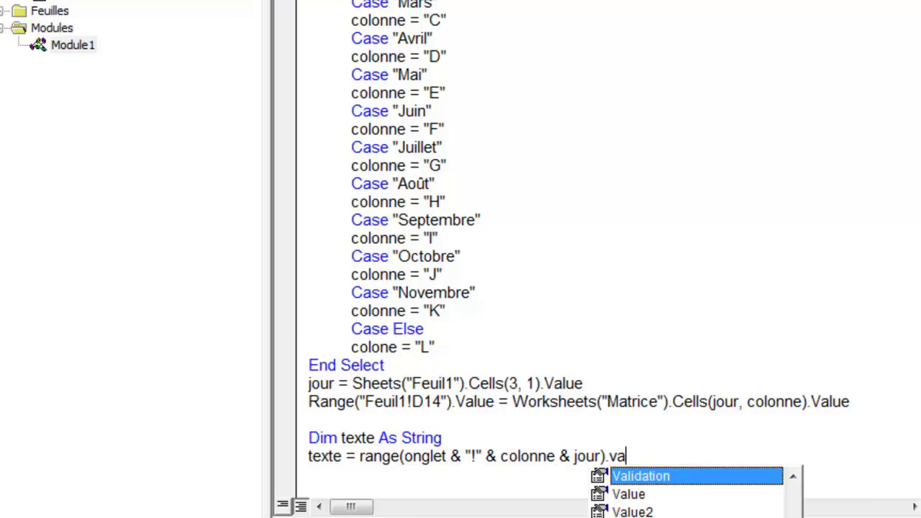
pyautogui.write('lue')
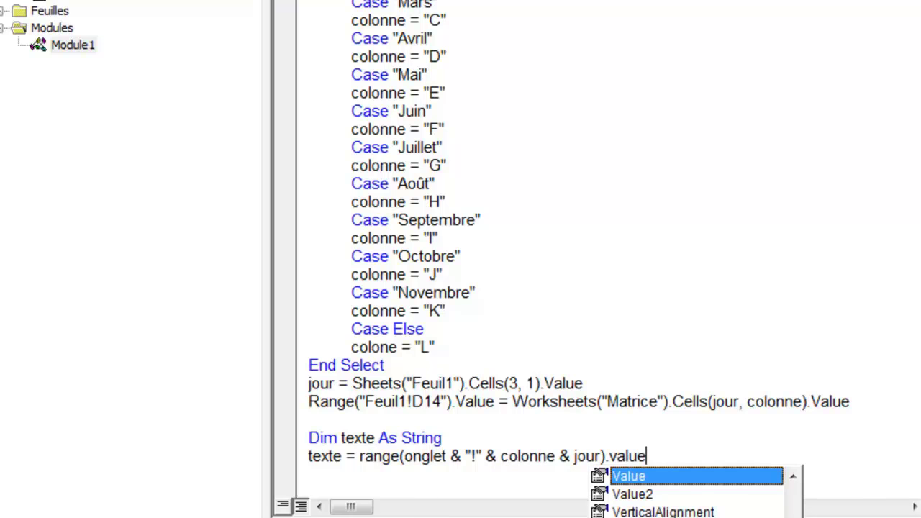
pyautogui.press('Tab')
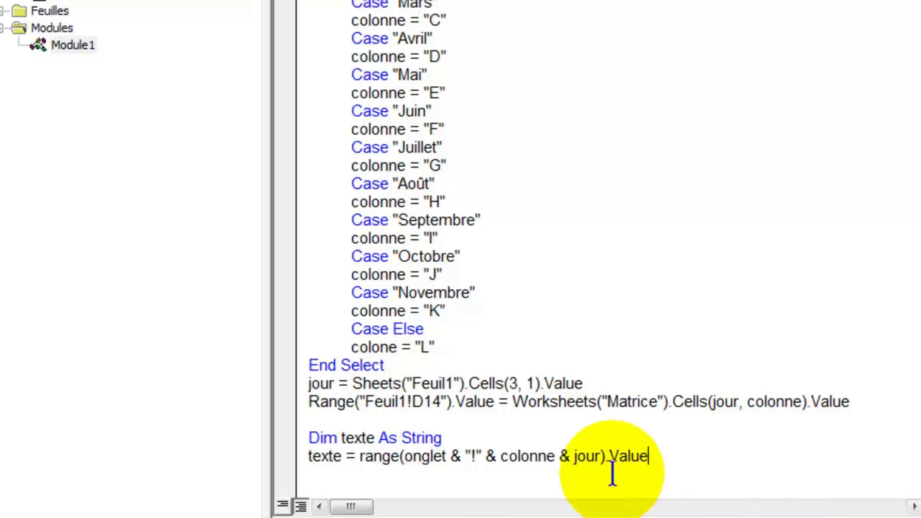
pyautogui.click(601, 456)
pyautogui.press('Delete')
pyautogui.press('Right')
pyautogui.press('Right')
pyautogui.press('Right')
pyautogui.press('Right')
pyautogui.press('Right')
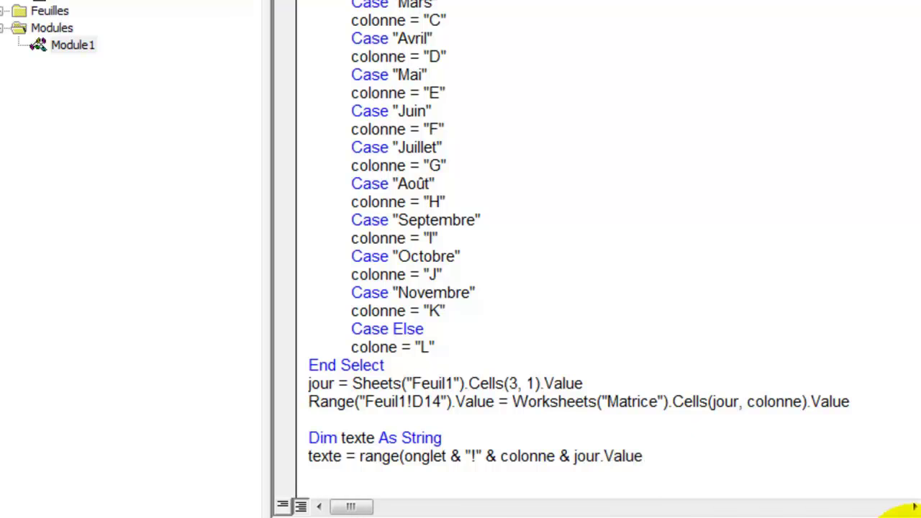
pyautogui.press('Right')
pyautogui.write(')')
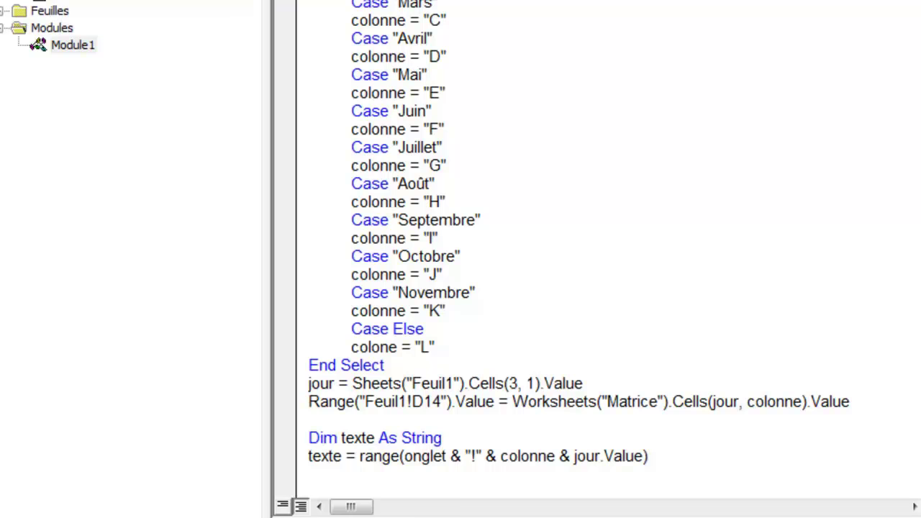
# Step: Insert a Sheets("Feuil1").TextBox1.Select line right after the Dim texte As String declaration
pyautogui.click(442, 438)
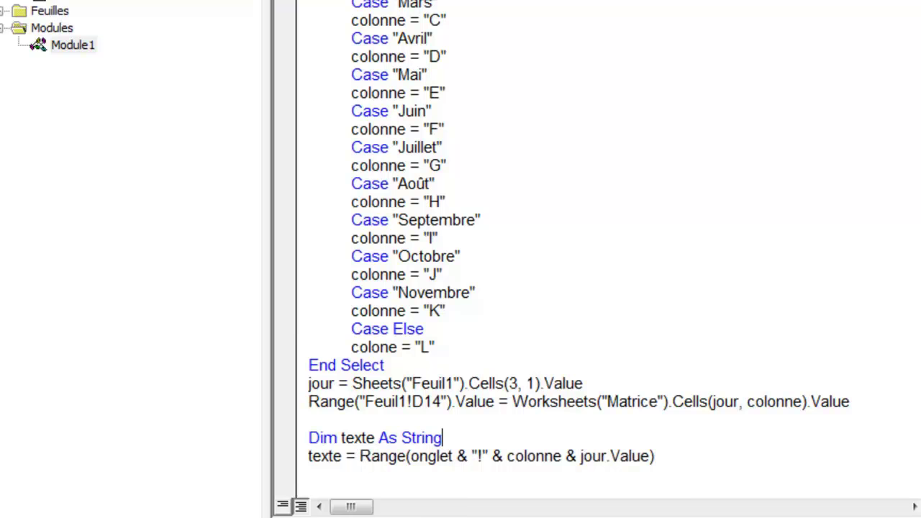
pyautogui.press('Return')
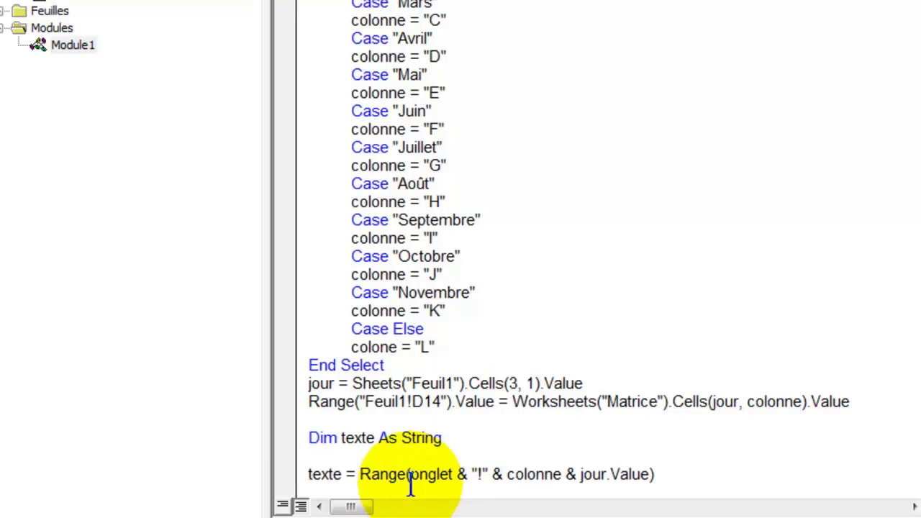
pyautogui.click(375, 450)
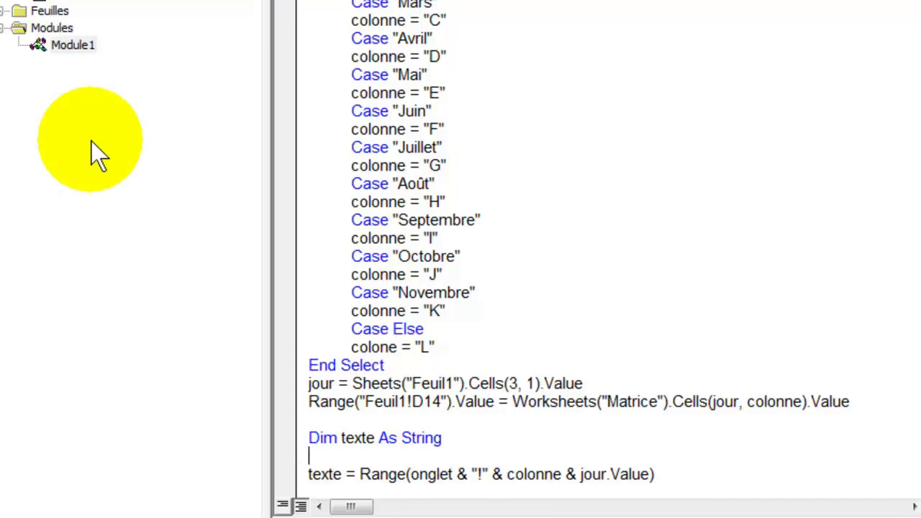
pyautogui.write('sheets(')
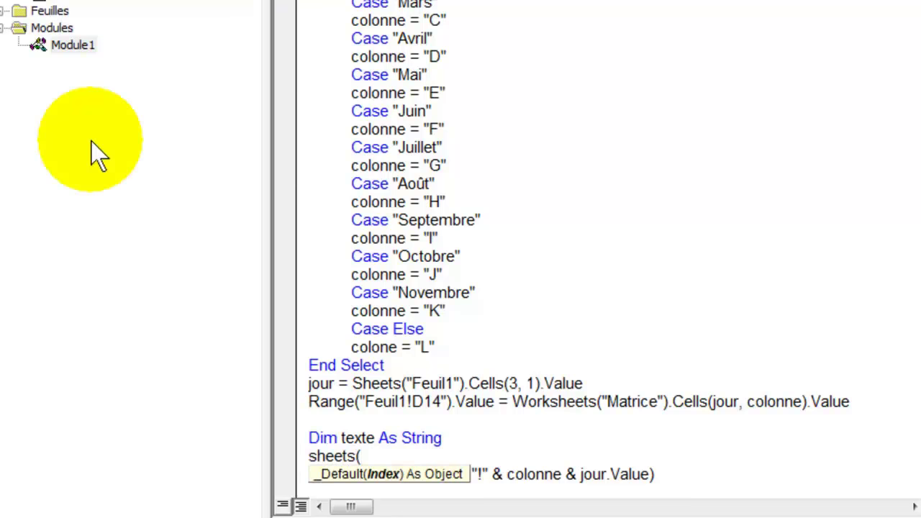
pyautogui.write('"Feuil1")')
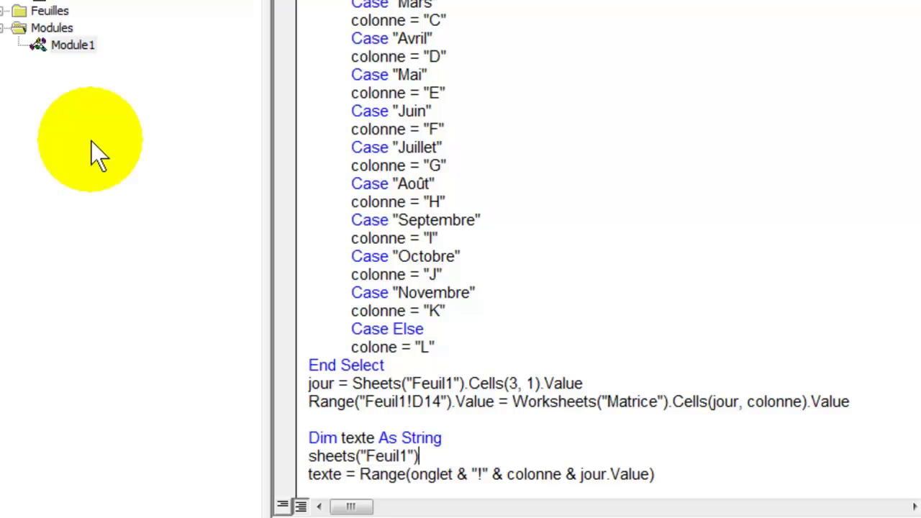
pyautogui.write('.textbox1.select')
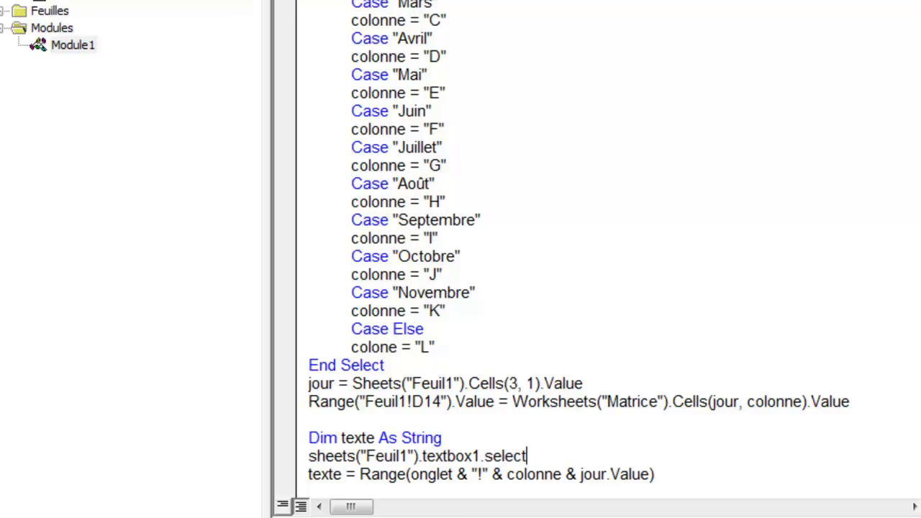
pyautogui.press('Down')
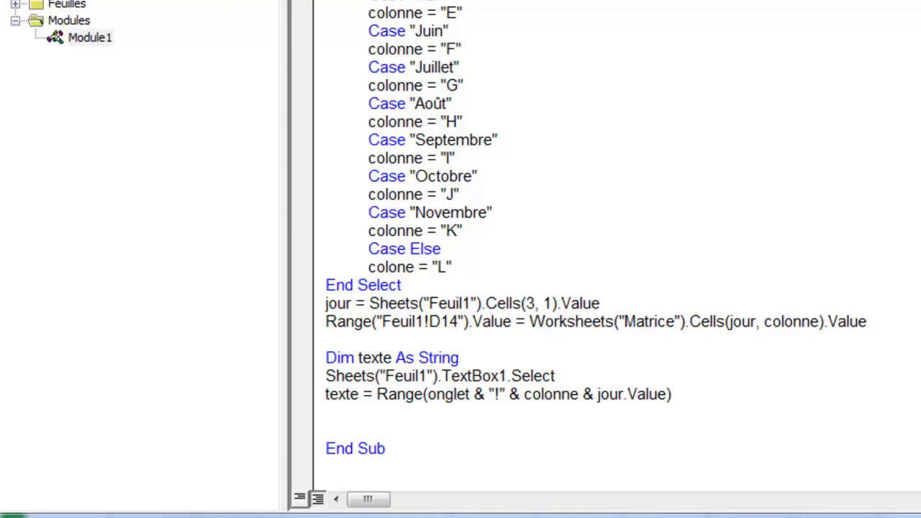
# Step: Start a new sheets("Feuil1") statement on the blank line above End Sub
pyautogui.click(379, 426)
pyautogui.write('sheets')
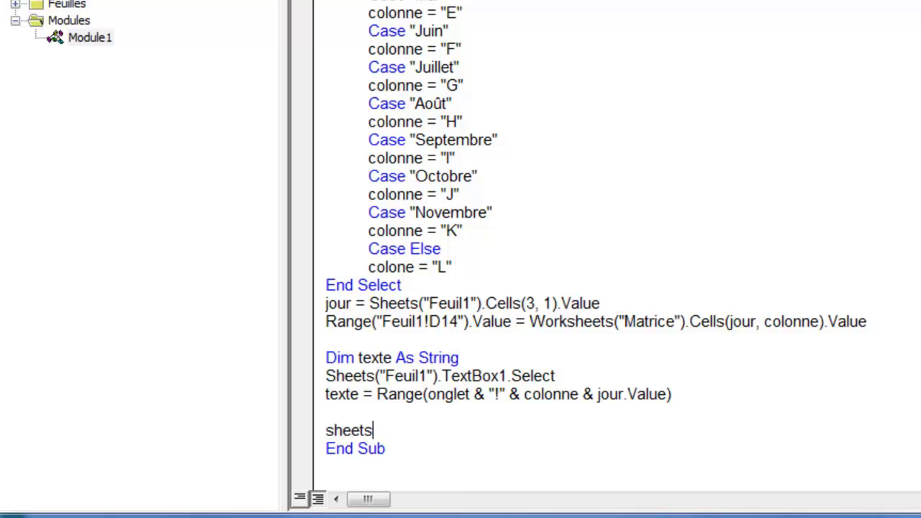
pyautogui.write('("Feuil')
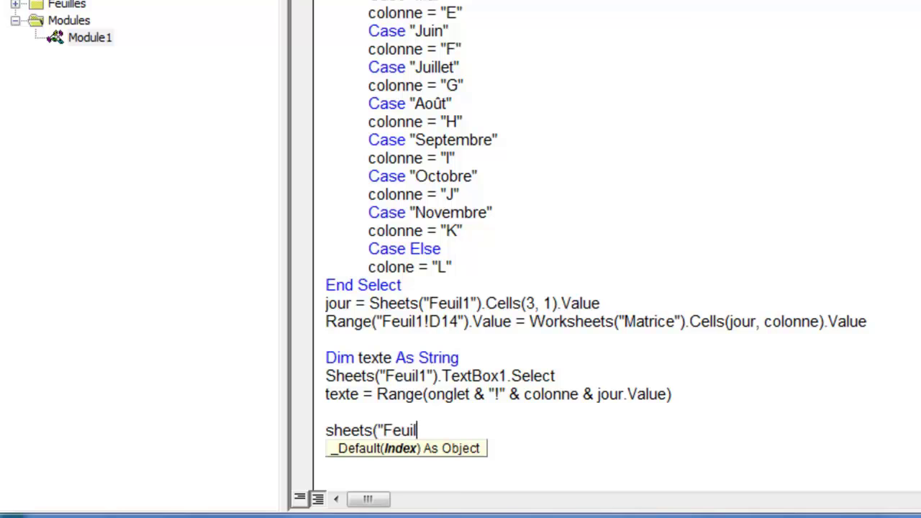
pyautogui.write(')')
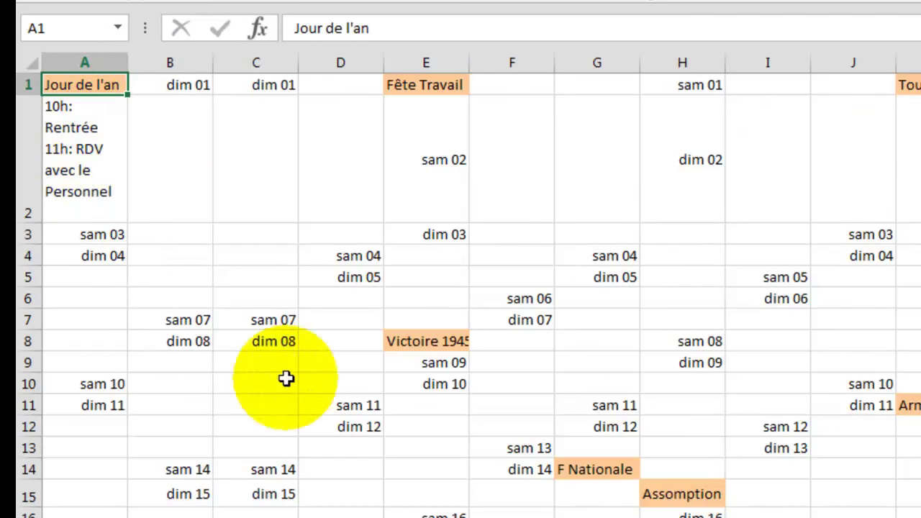
# Step: Inspect the weekday formulas in C9:C14 and C13, then return to the agenda sheet and VBA editor
pyautogui.moveTo(257, 362)
pyautogui.mouseDown()
pyautogui.moveTo(263, 459)
pyautogui.moveTo(263, 440)
pyautogui.mouseUp()
pyautogui.click(263, 442)
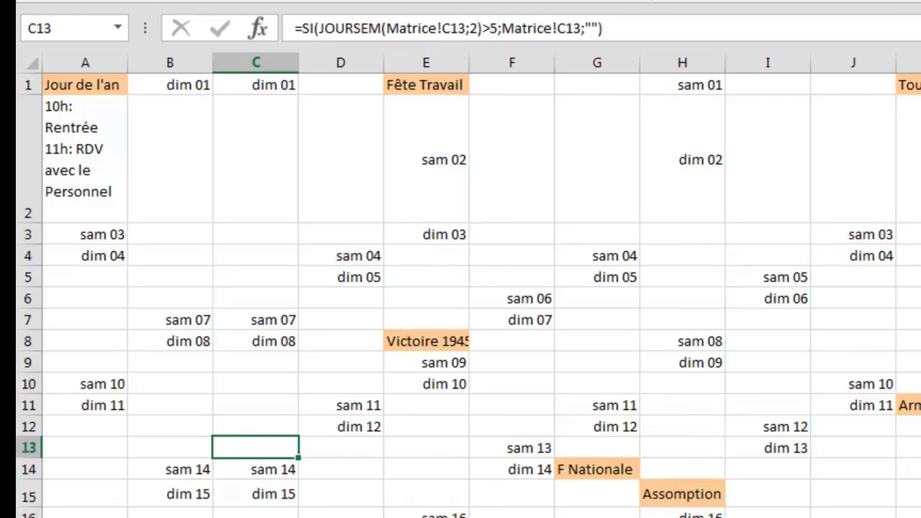
pyautogui.hotkey('ctrl', 'pageup')
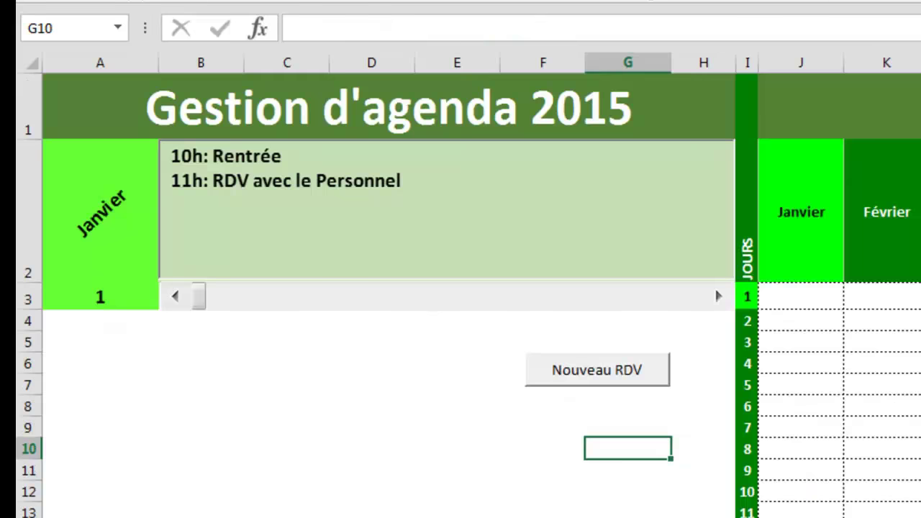
pyautogui.hotkey('alt', 'F11')
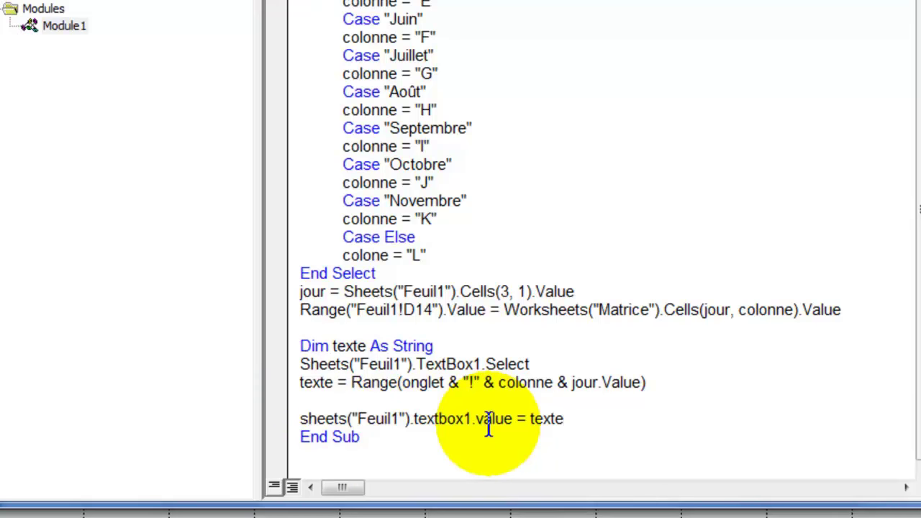
# Step: Commit the line putting texte into TextBox1 and move to the end of End Sub
pyautogui.press('Down')
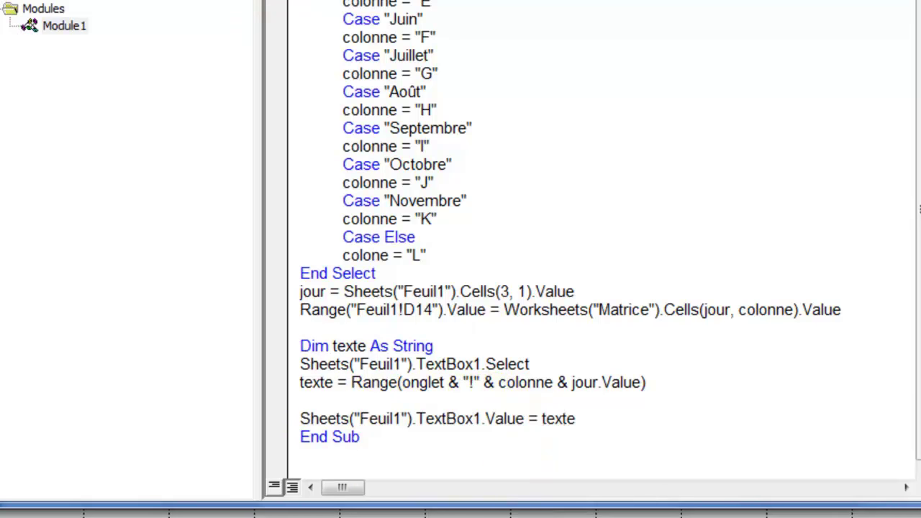
pyautogui.click(609, 429)
pyautogui.click(609, 429)
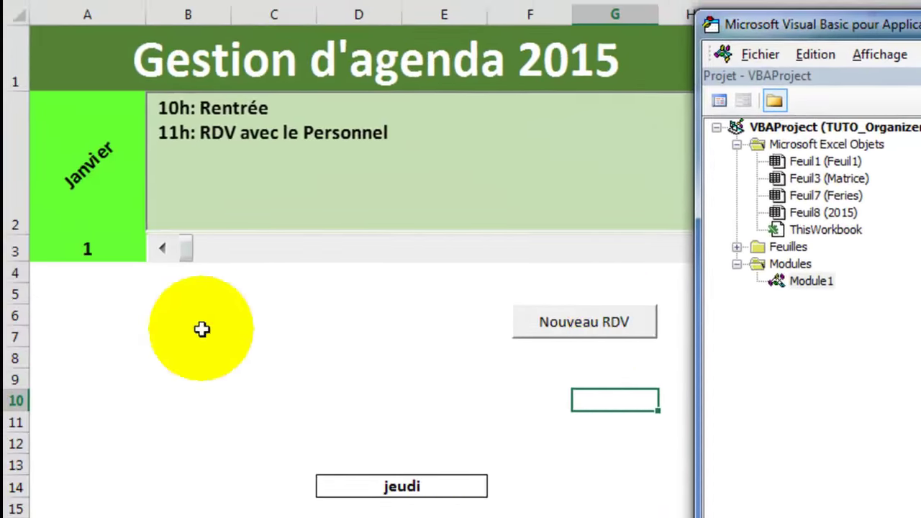
# Step: Test the macro by advancing the agenda to day 2, then dismiss the invalid-qualifier compile error
pyautogui.hotkey('alt', 'F11')
pyautogui.click(229, 331)
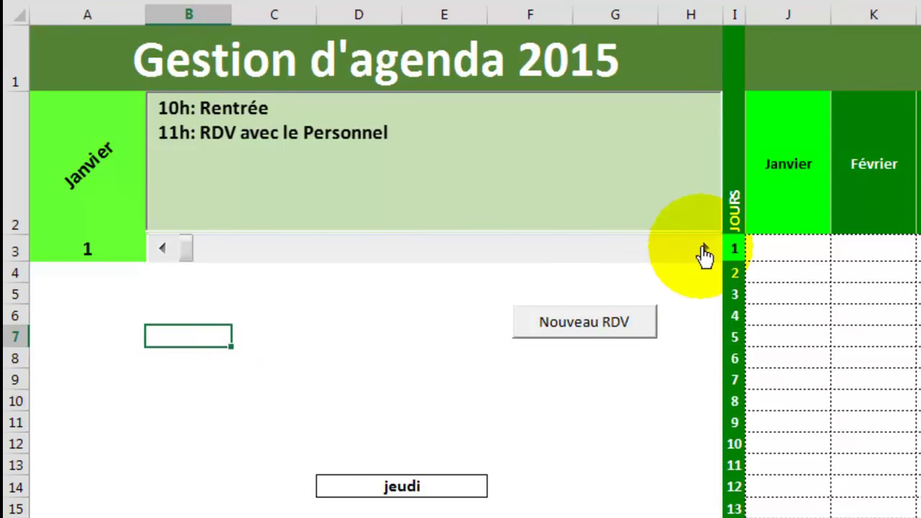
pyautogui.click(702, 249)
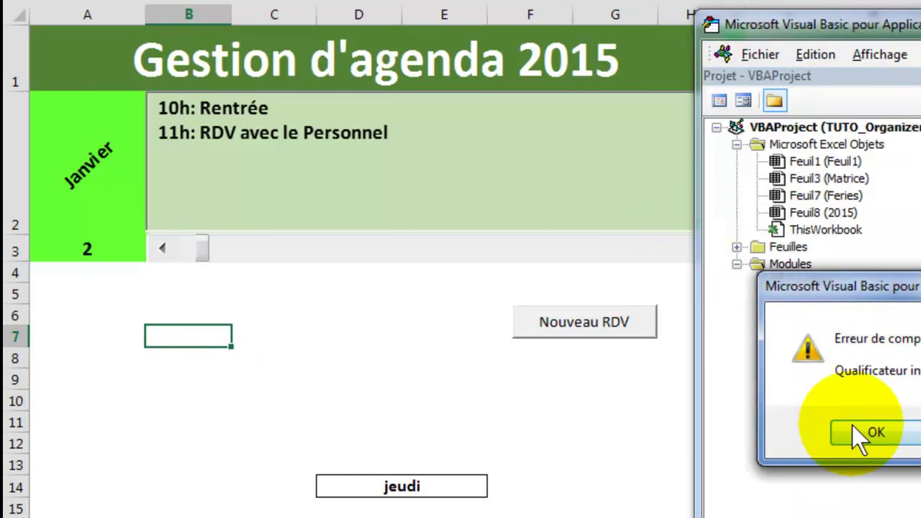
pyautogui.click(854, 431)
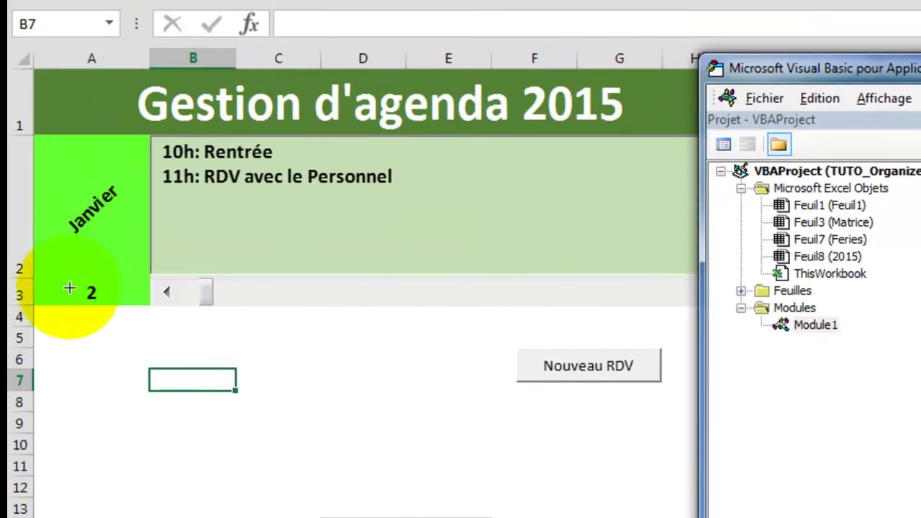
# Step: In Module1, change the texte line's row to Range("A3").Value, then return to the agenda sheet
pyautogui.click(788, 328)
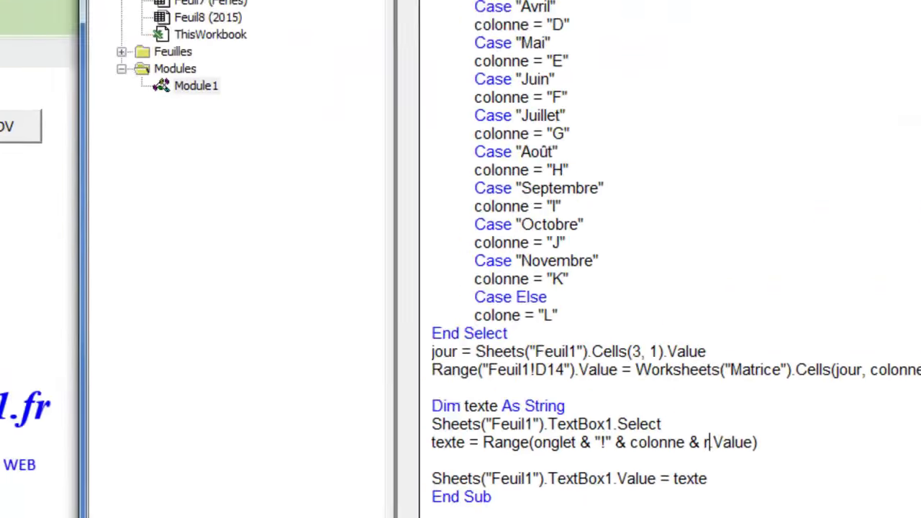
pyautogui.write('ang("A3"')
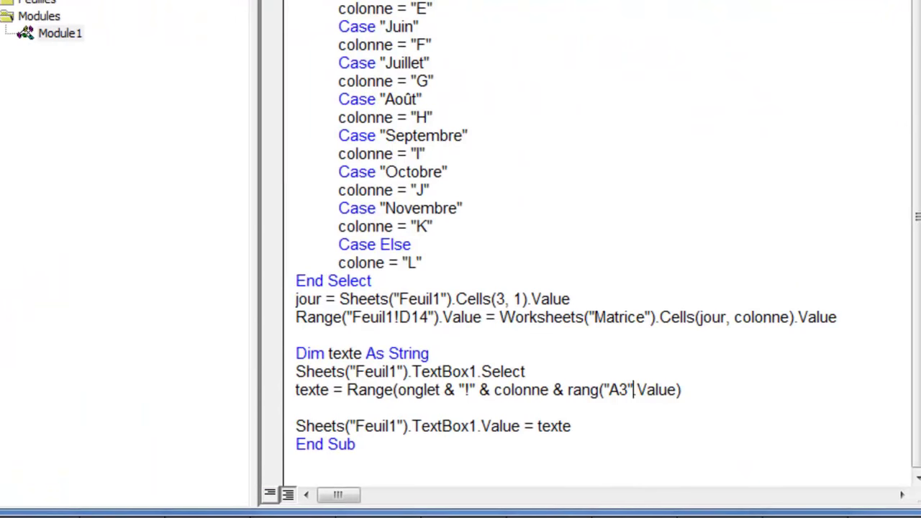
pyautogui.write(')')
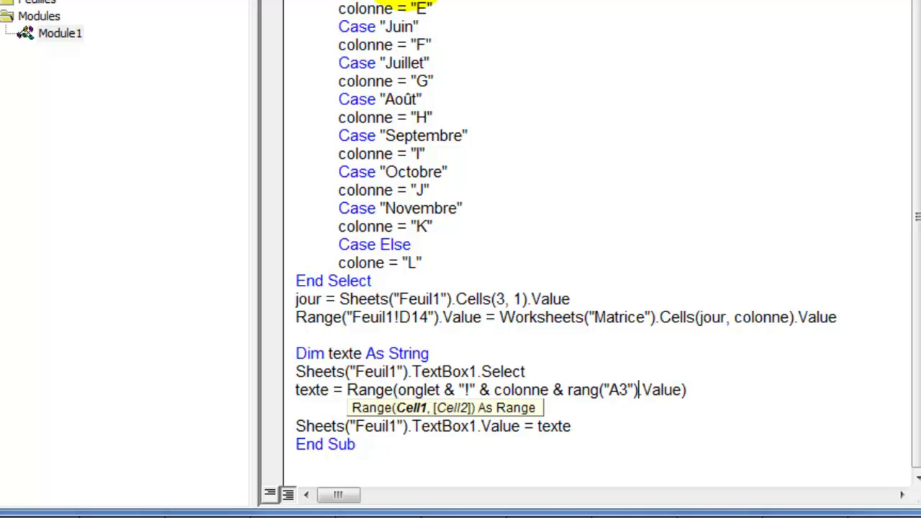
pyautogui.click(629, 389)
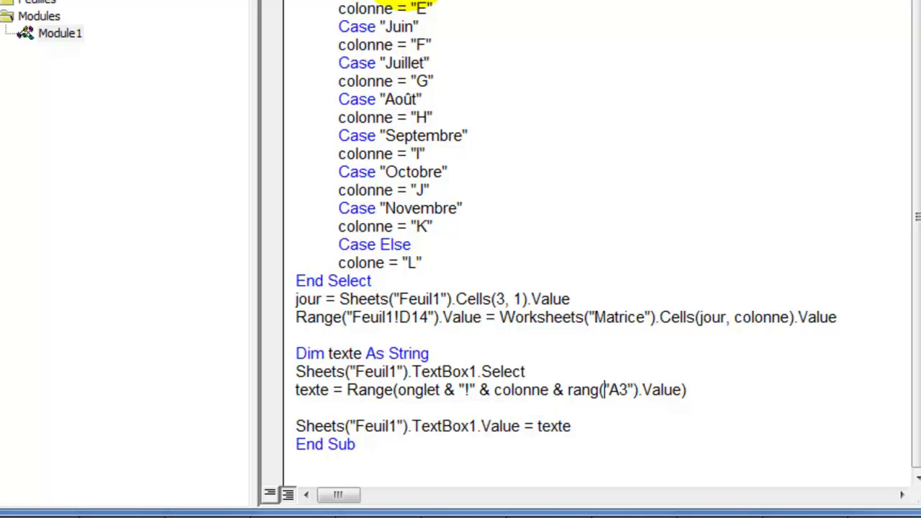
pyautogui.write('e')
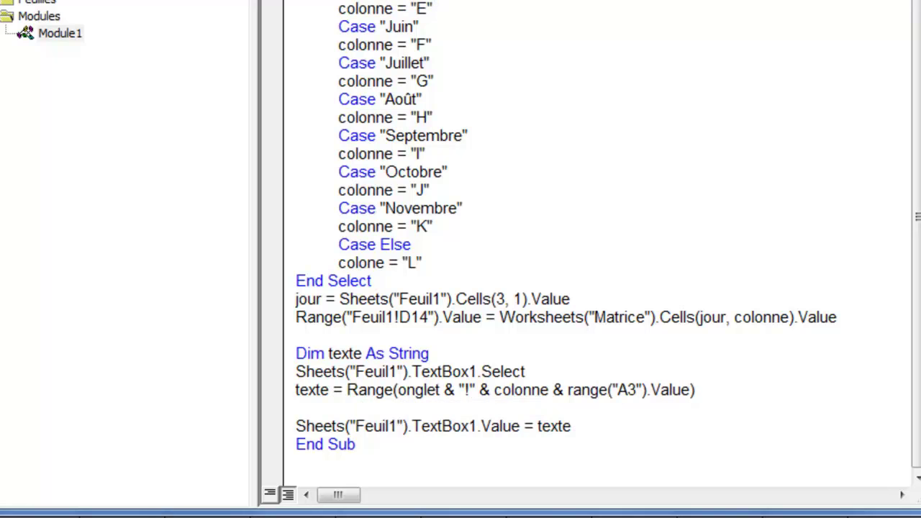
pyautogui.click(296, 407)
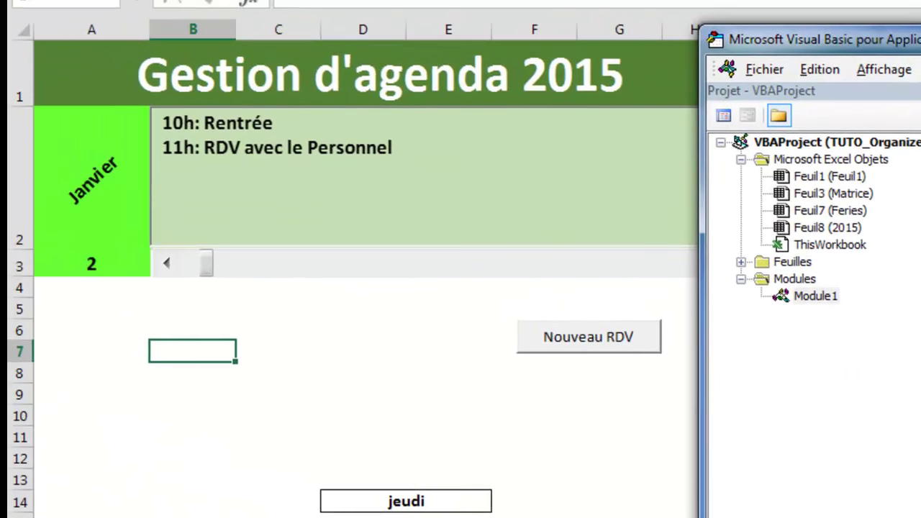
pyautogui.click(318, 342)
pyautogui.click(352, 344)
# Step: Step the agenda back to day 1, then forward to days 2 and 3, checking the notes
pyautogui.click(167, 265)
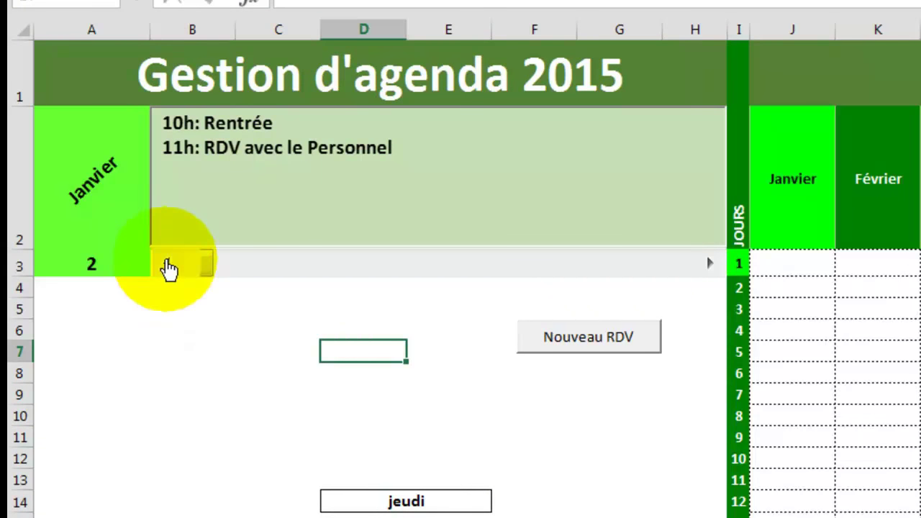
pyautogui.click(167, 265)
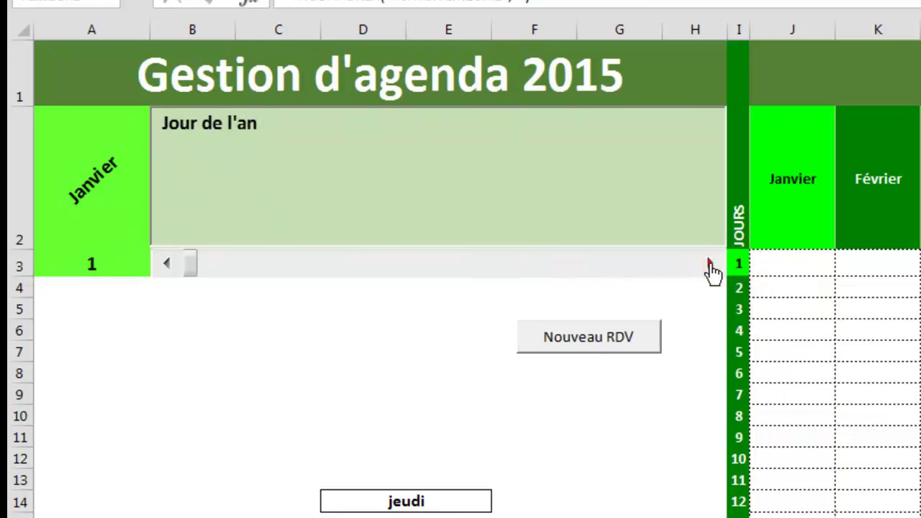
pyautogui.click(710, 266)
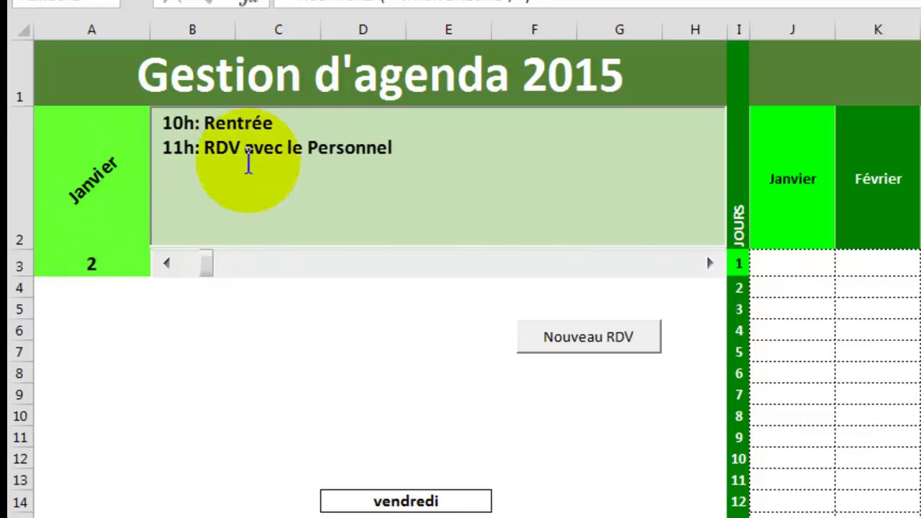
pyautogui.click(710, 267)
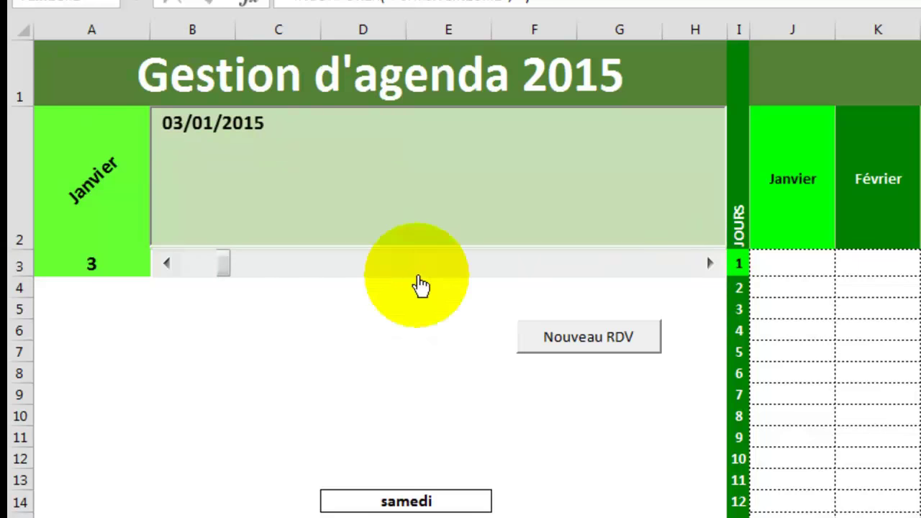
pyautogui.moveTo(162, 123); pyautogui.dragTo(264, 123)
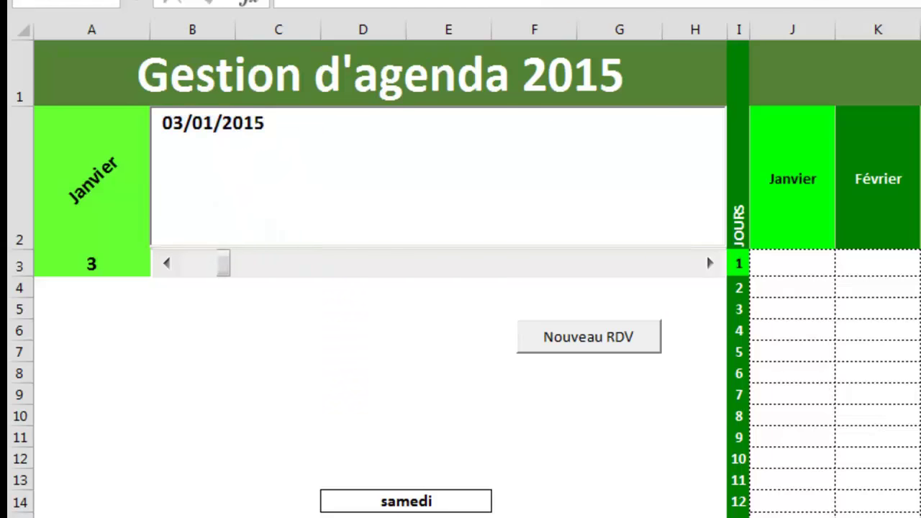
# Step: Check cell A3 (sam 03) on the Matrice sheet, then advance the agenda to day 4
pyautogui.hotkey('ctrl', 'pagedown')
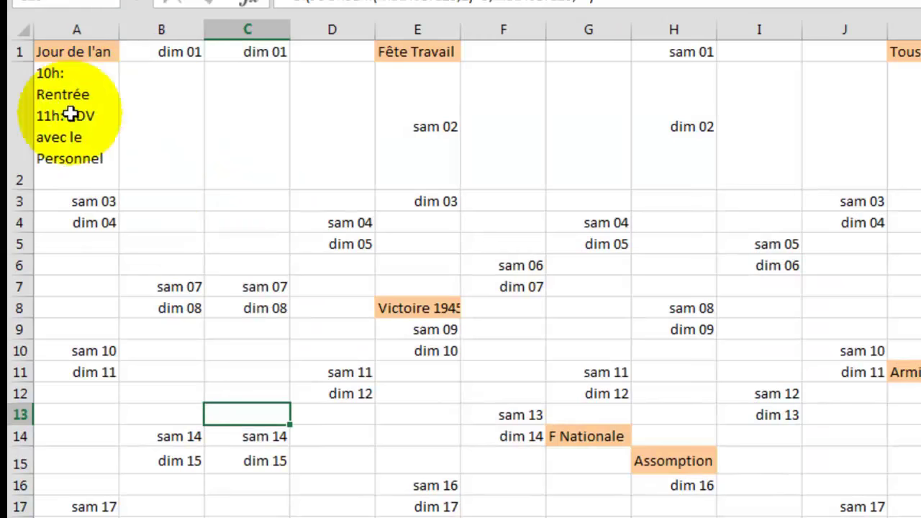
pyautogui.click(87, 201)
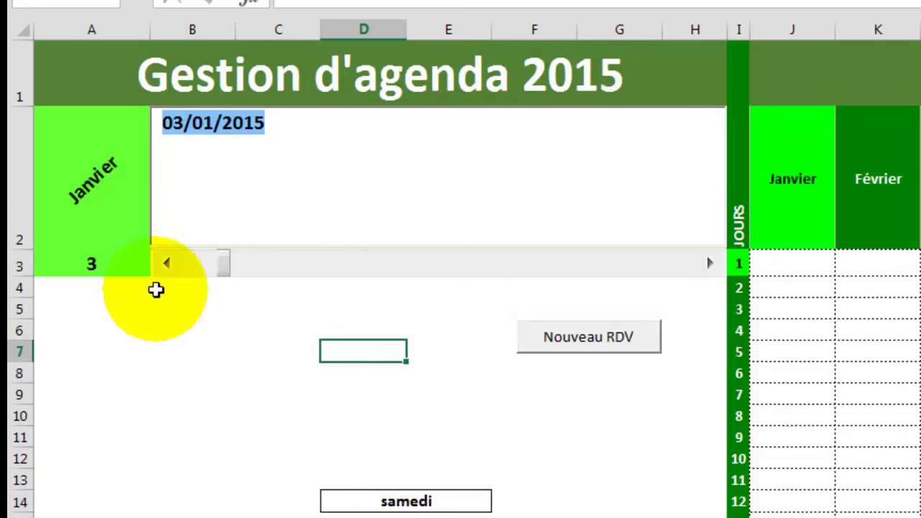
pyautogui.click(709, 265)
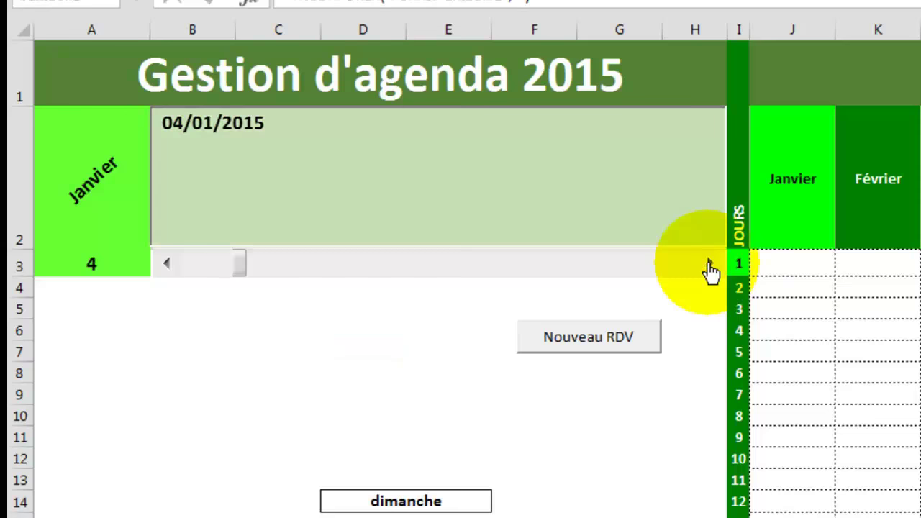
pyautogui.click(709, 265)
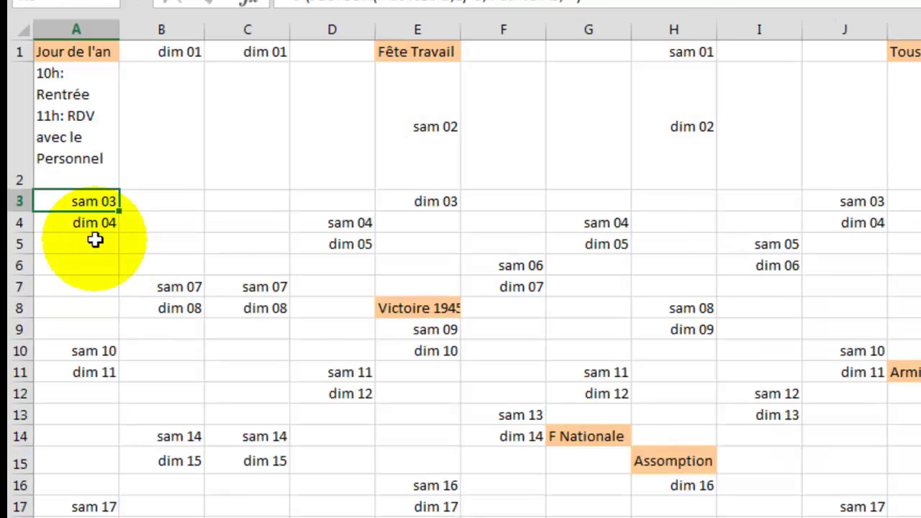
# Step: Inspect the A5:A9 formula on Matrice, trying Feuil1 cell references, then cancel and return to the agenda
pyautogui.moveTo(95, 242); pyautogui.dragTo(97, 320)
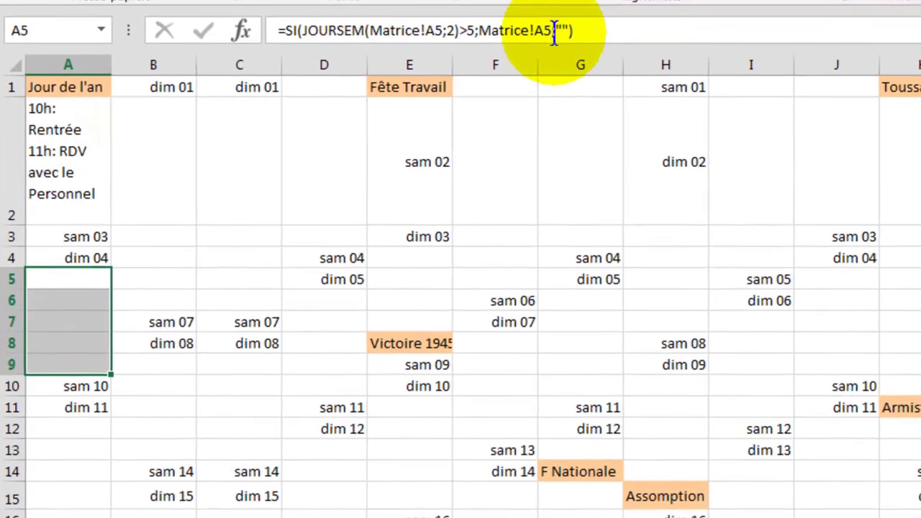
pyautogui.click(557, 32)
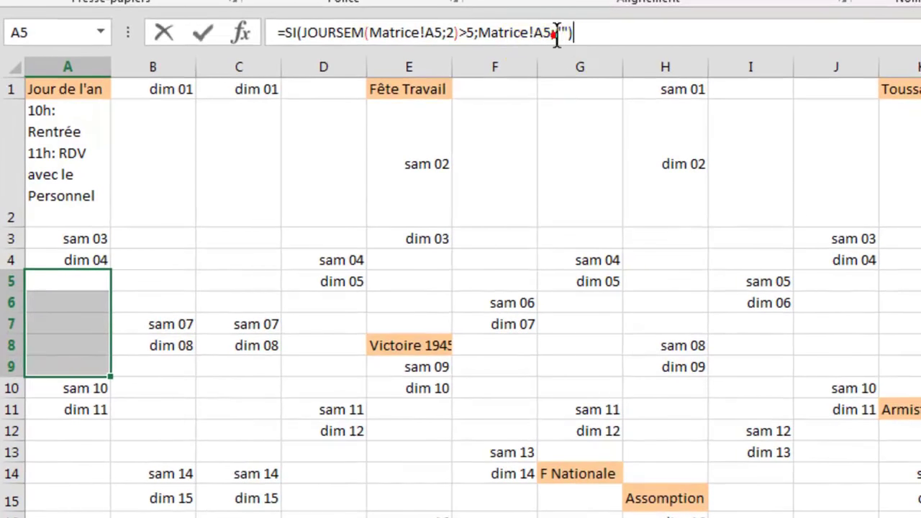
pyautogui.doubleClick(562, 33)
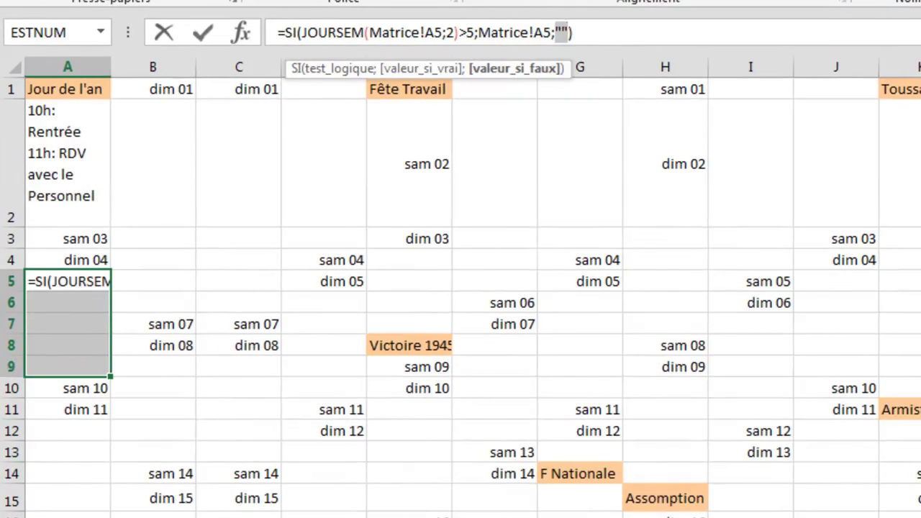
pyautogui.hotkey('ctrl', 'pageup')
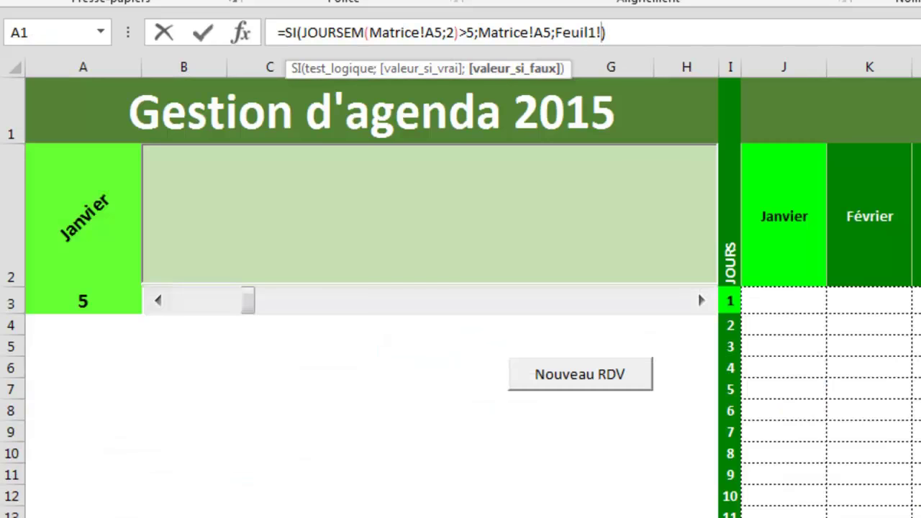
pyautogui.moveTo(252, 302); pyautogui.dragTo(508, 304)
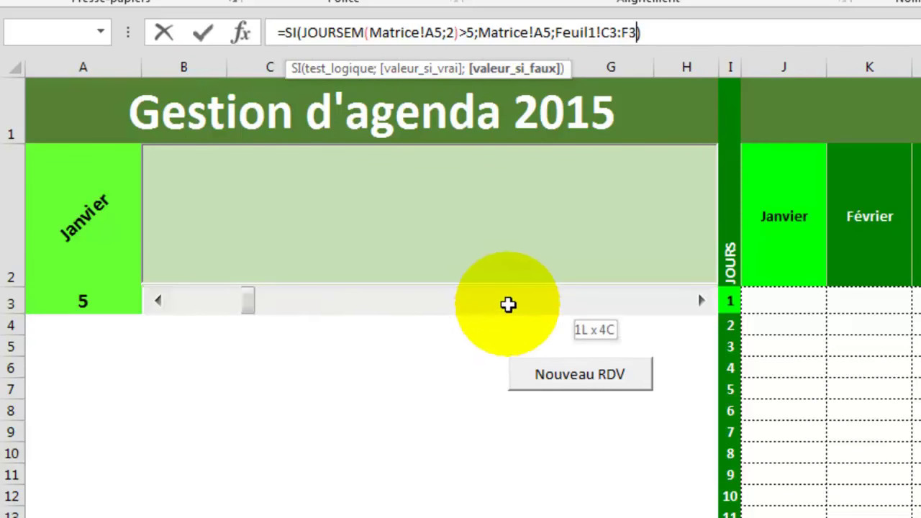
pyautogui.click(247, 300)
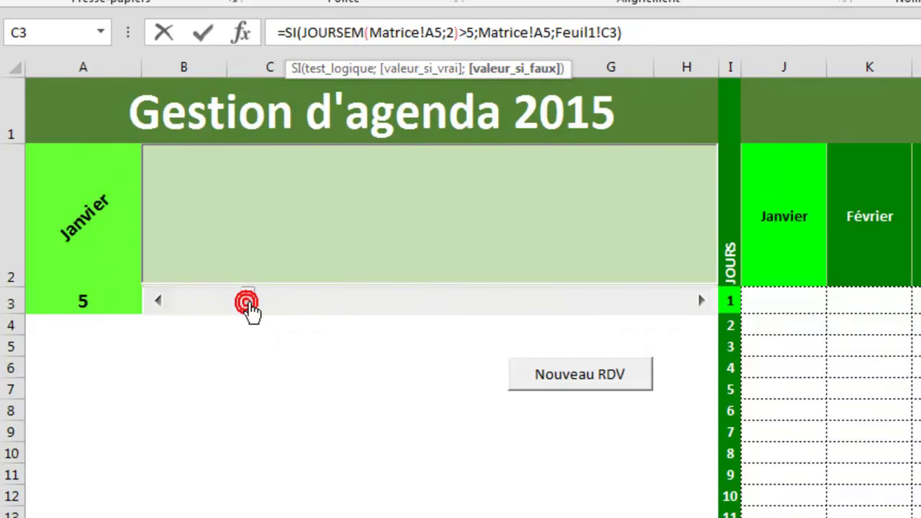
pyautogui.moveTo(249, 302); pyautogui.dragTo(336, 331)
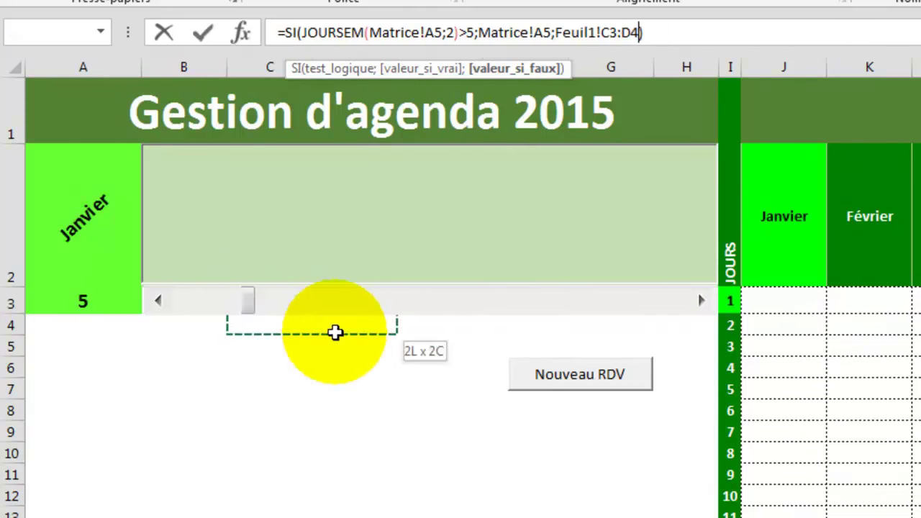
pyautogui.press('Escape')
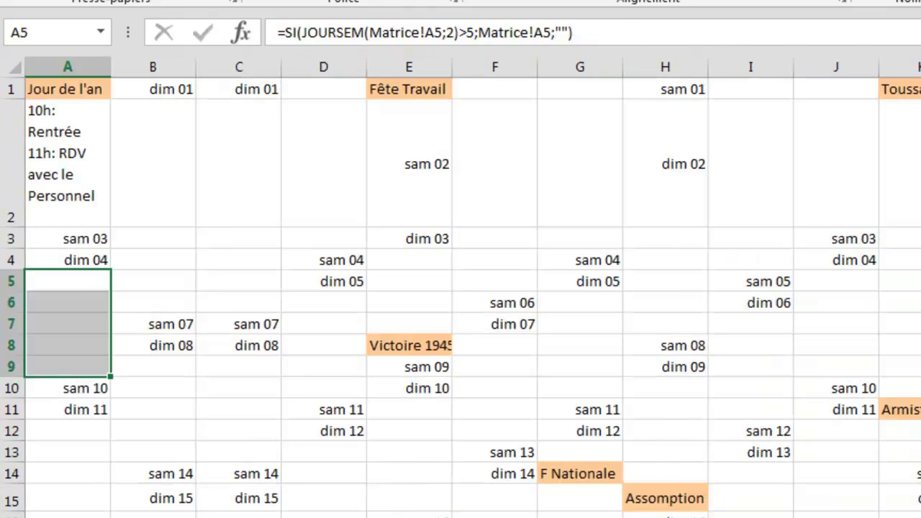
pyautogui.hotkey('ctrl', 'pageup')
pyautogui.click(319, 360)
# Step: Move the agenda to days 25 and 26, back to day 1, then bring up the Visual Basic editor
pyautogui.moveTo(249, 306); pyautogui.dragTo(700, 301)
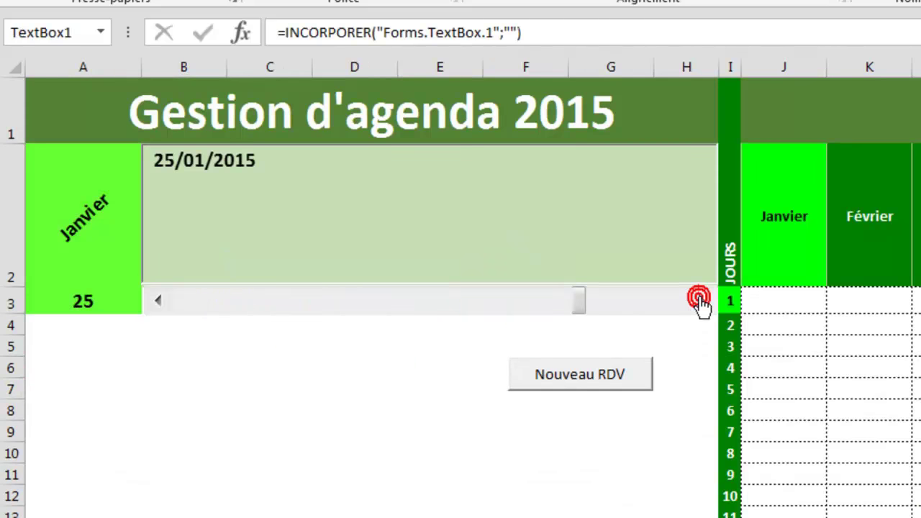
pyautogui.click(699, 300)
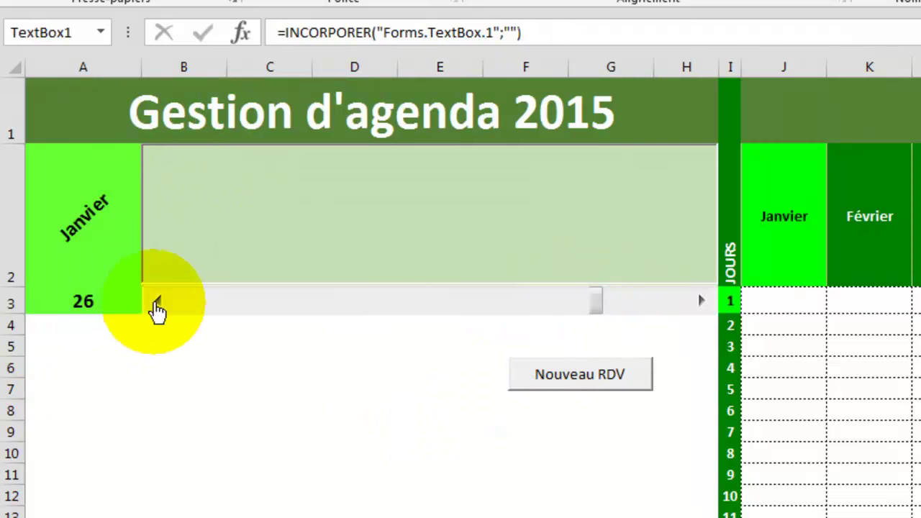
pyautogui.click(157, 302)
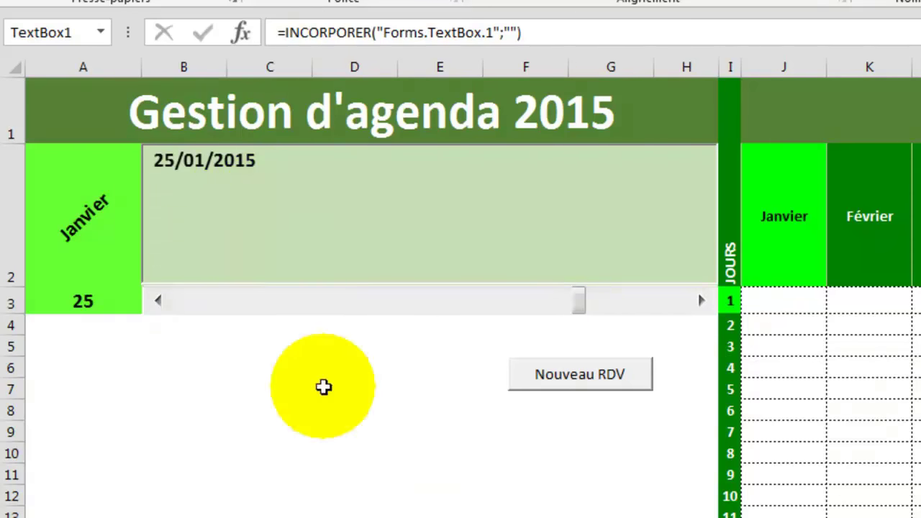
pyautogui.moveTo(579, 301); pyautogui.dragTo(311, 310)
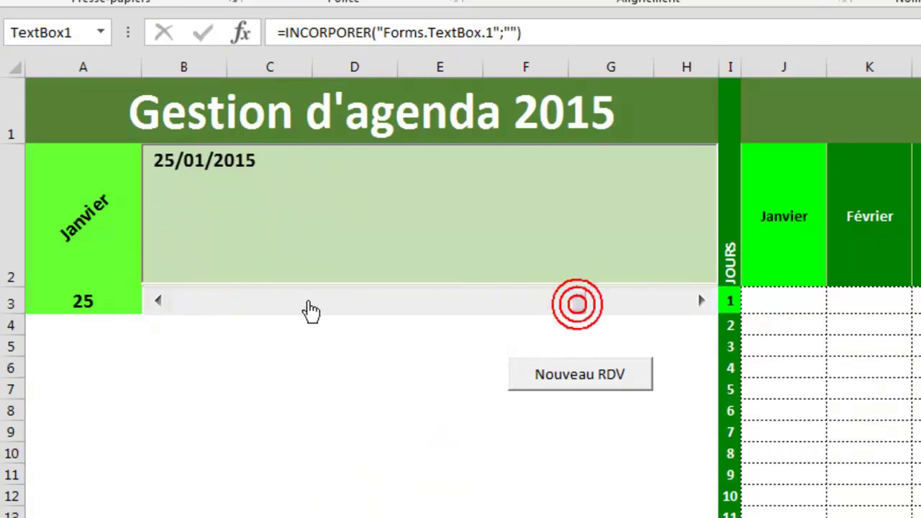
pyautogui.click(161, 308)
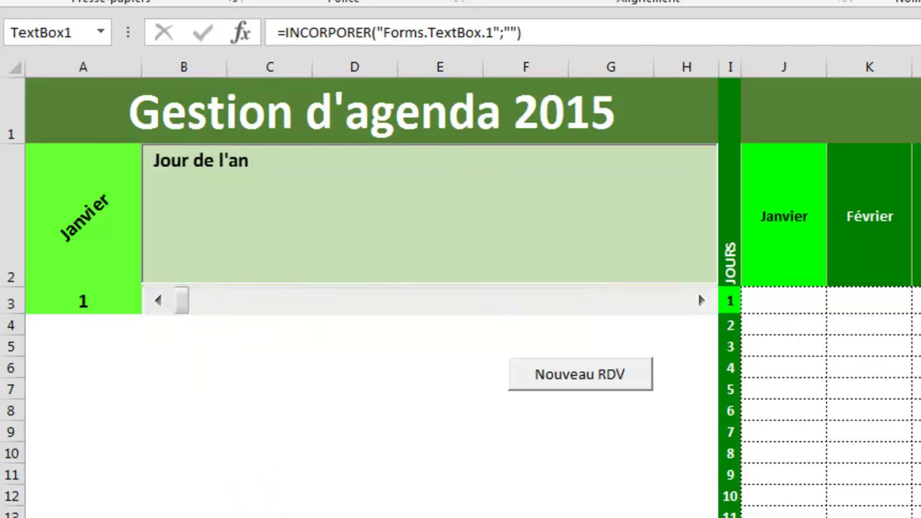
pyautogui.hotkey('alt', 'F11')
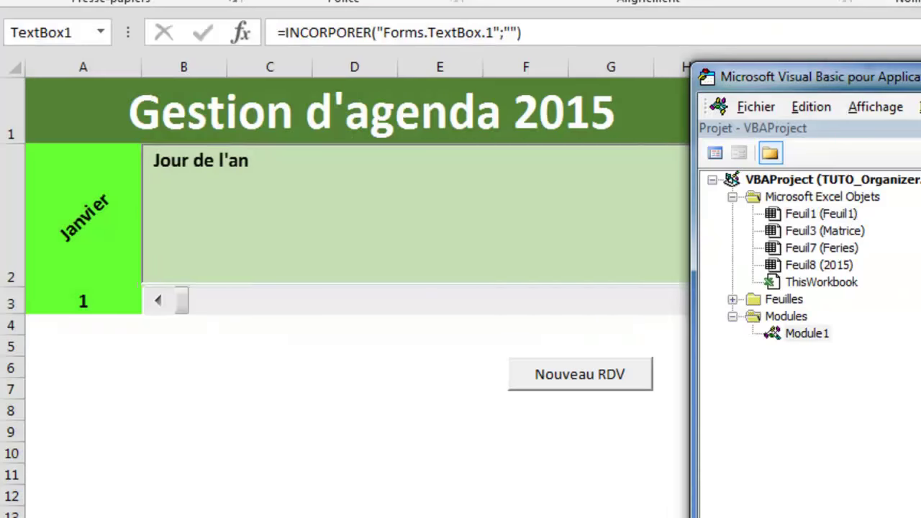
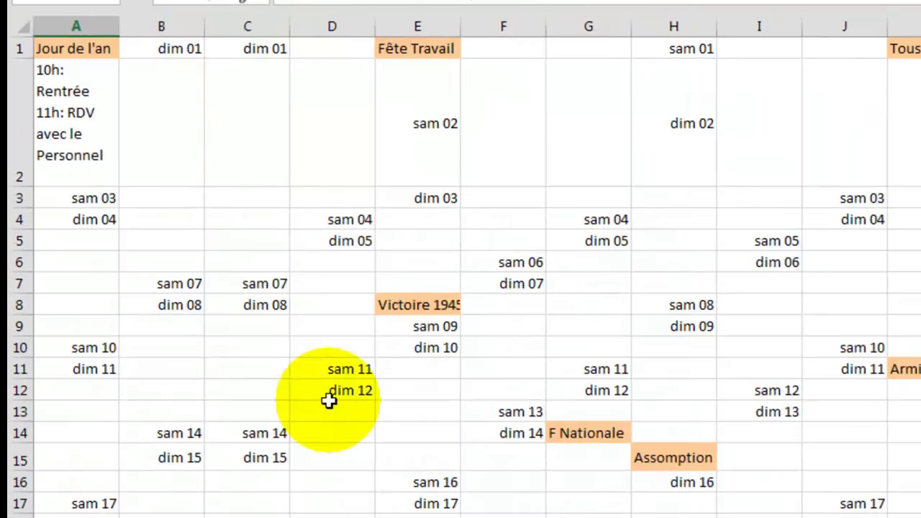
# Step: Inspect the holiday and appointment cells A1, A2, B2, E1, E8, A3 and A4 on the calendar sheet
pyautogui.click(74, 77)
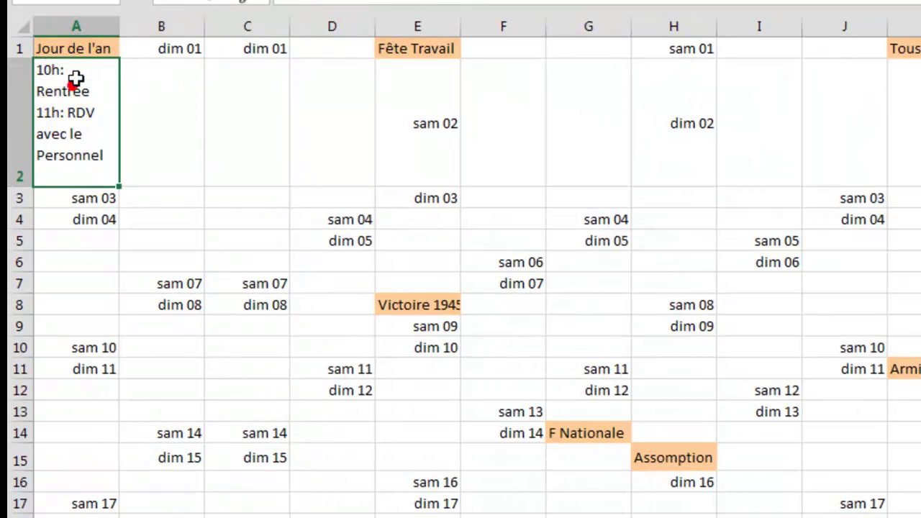
pyautogui.click(139, 129)
pyautogui.click(140, 130)
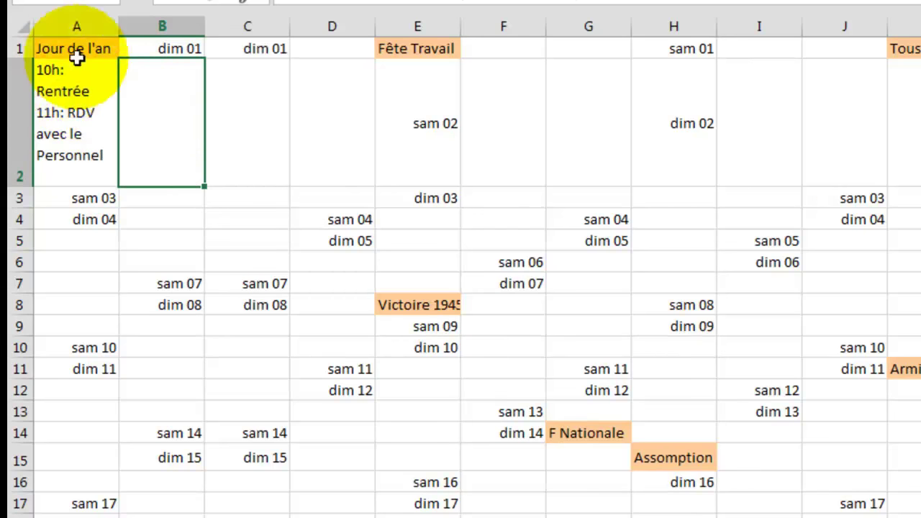
pyautogui.click(85, 47)
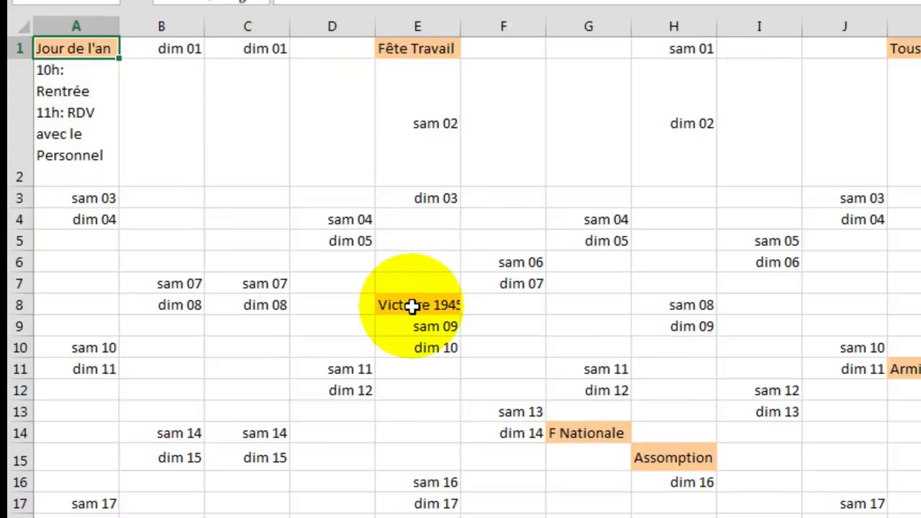
pyautogui.click(423, 52)
pyautogui.click(424, 52)
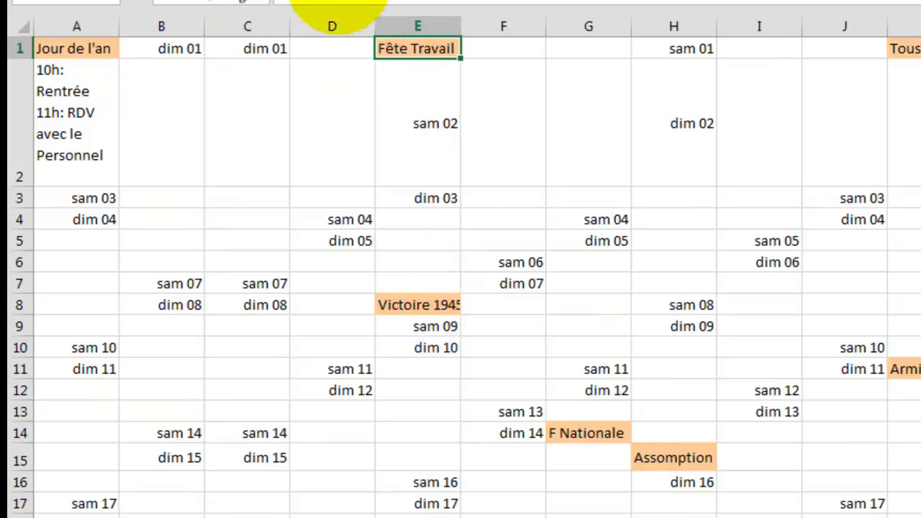
pyautogui.click(421, 305)
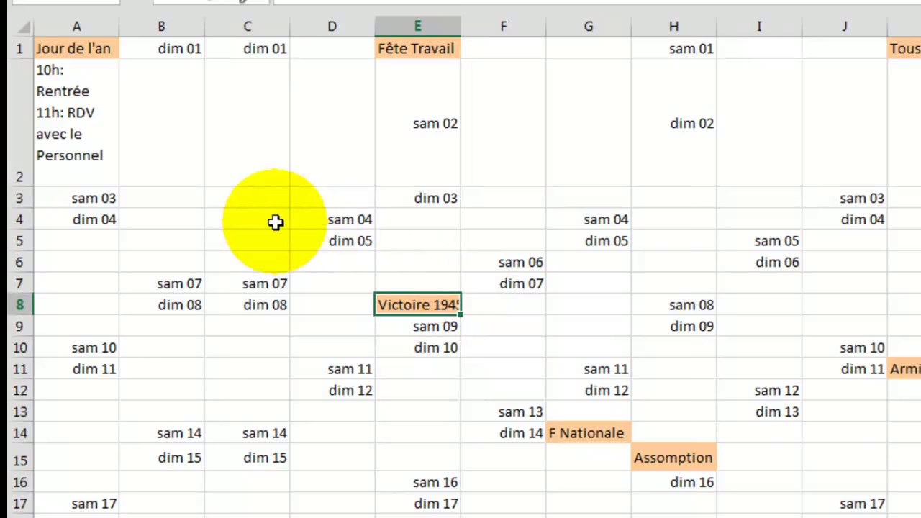
pyautogui.click(56, 119)
pyautogui.click(56, 117)
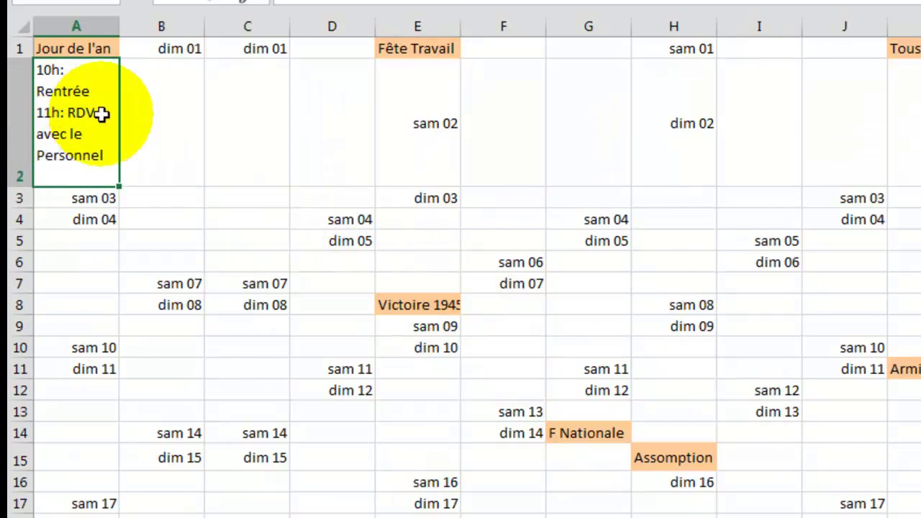
pyautogui.click(177, 105)
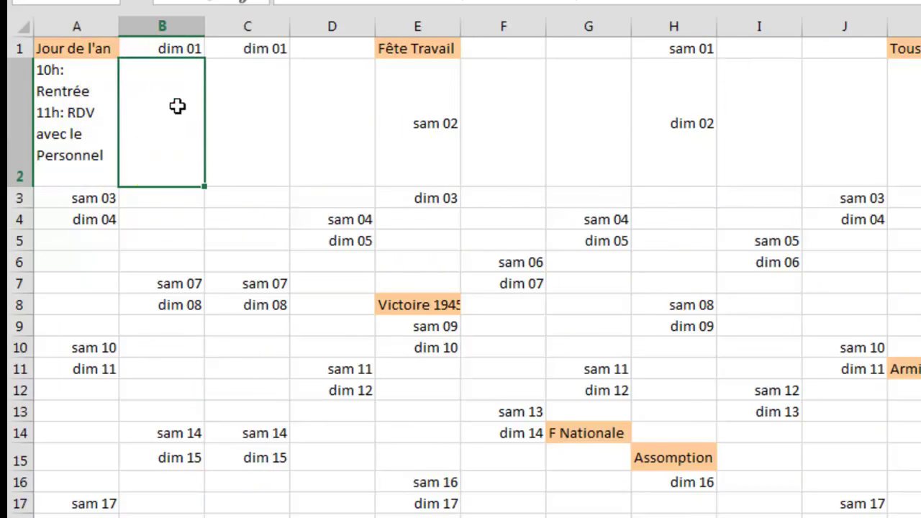
pyautogui.click(92, 202)
pyautogui.click(99, 216)
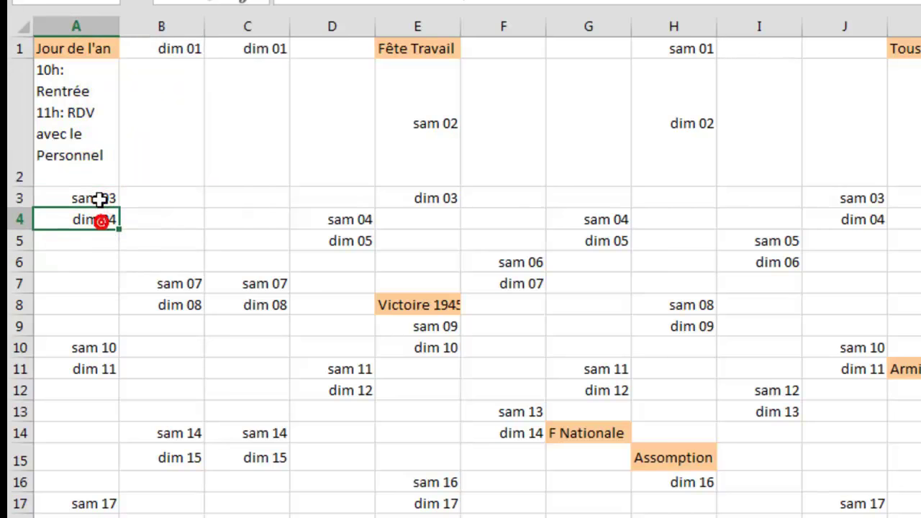
pyautogui.click(99, 198)
pyautogui.click(102, 219)
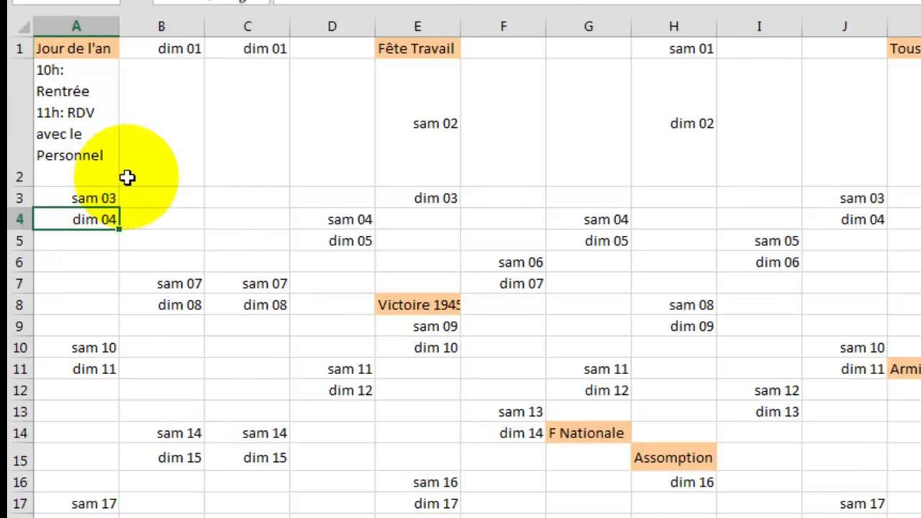
# Step: In the VBA editor, review FormNewRDV's code around '& Chr(10)', then open Module1
pyautogui.hotkey('alt', 'F11')
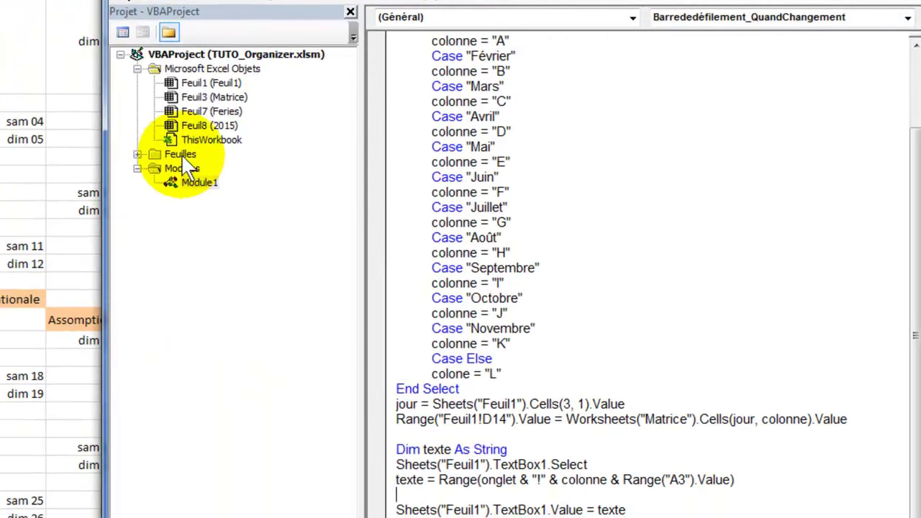
pyautogui.click(137, 154)
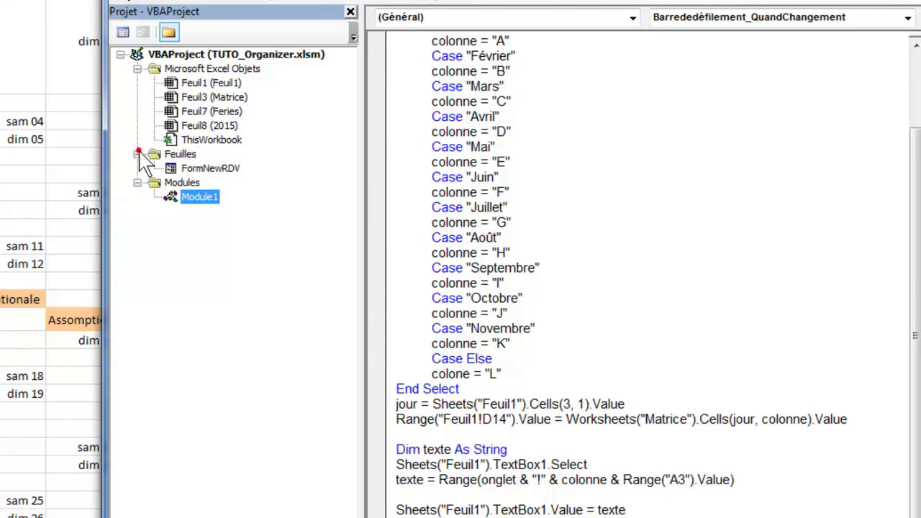
pyautogui.doubleClick(209, 169)
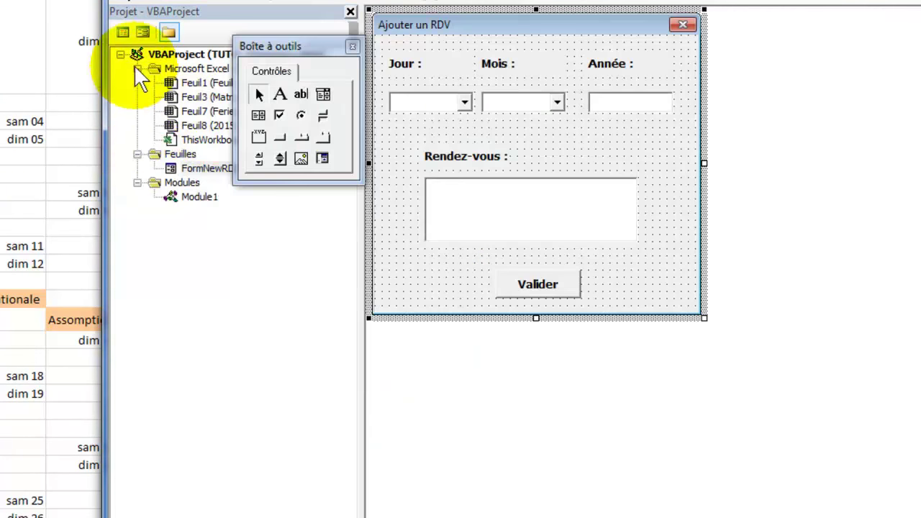
pyautogui.click(123, 31)
pyautogui.click(742, 282)
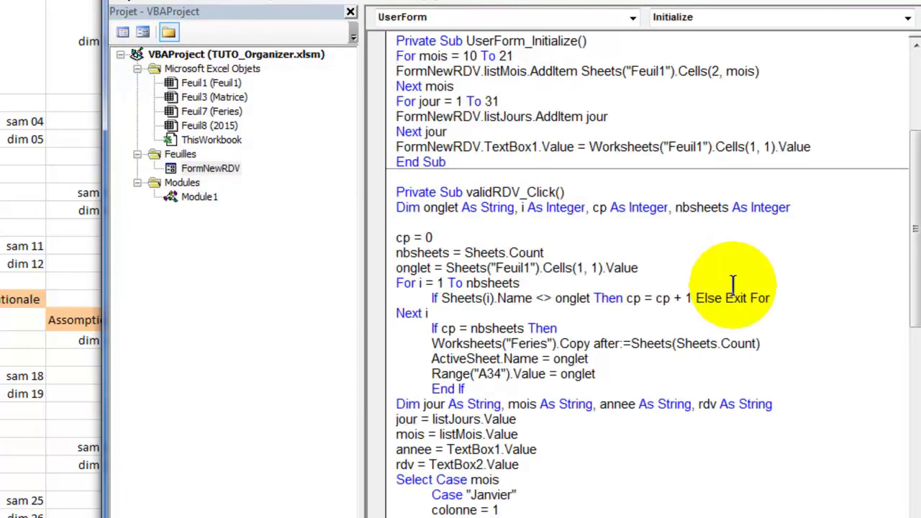
pyautogui.moveTo(908, 246); pyautogui.dragTo(918, 468)
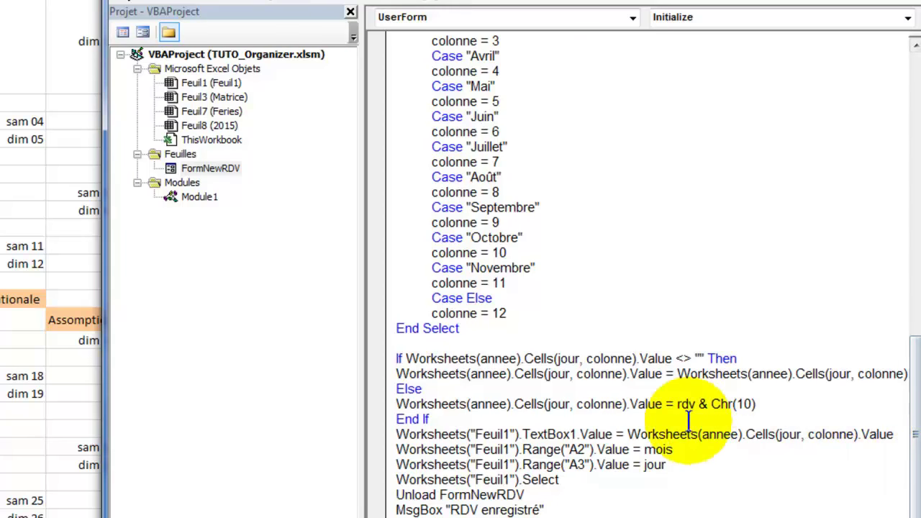
pyautogui.moveTo(698, 405); pyautogui.dragTo(757, 406)
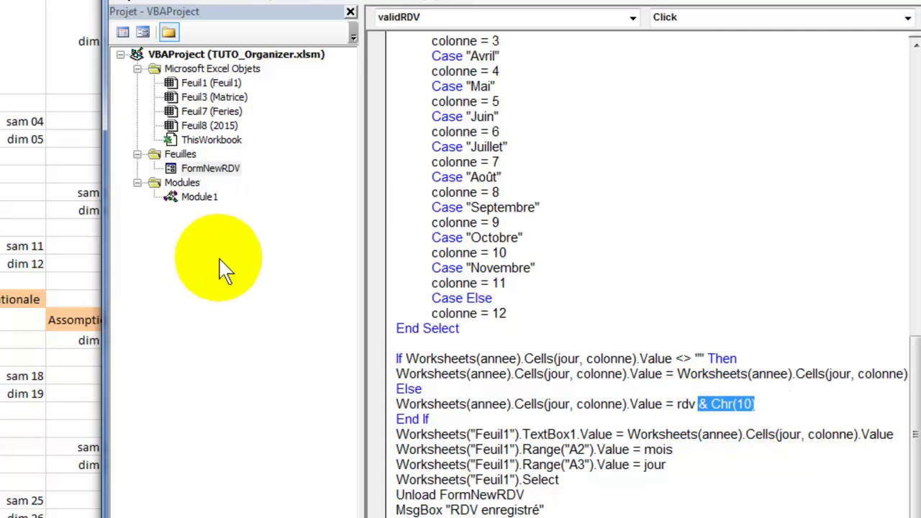
pyautogui.doubleClick(199, 196)
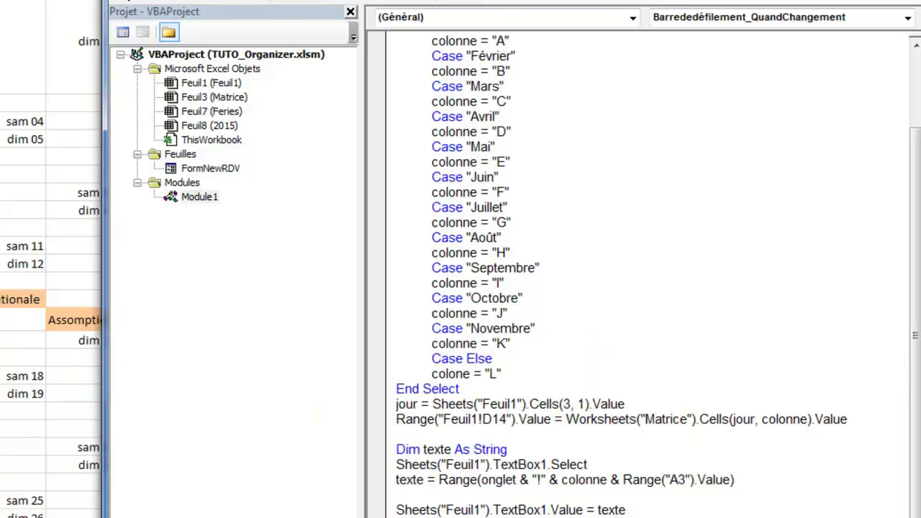
# Step: Back on the calendar sheet, select B2, then A3:A4, and dismiss the paste options
pyautogui.hotkey('alt', 'F11')
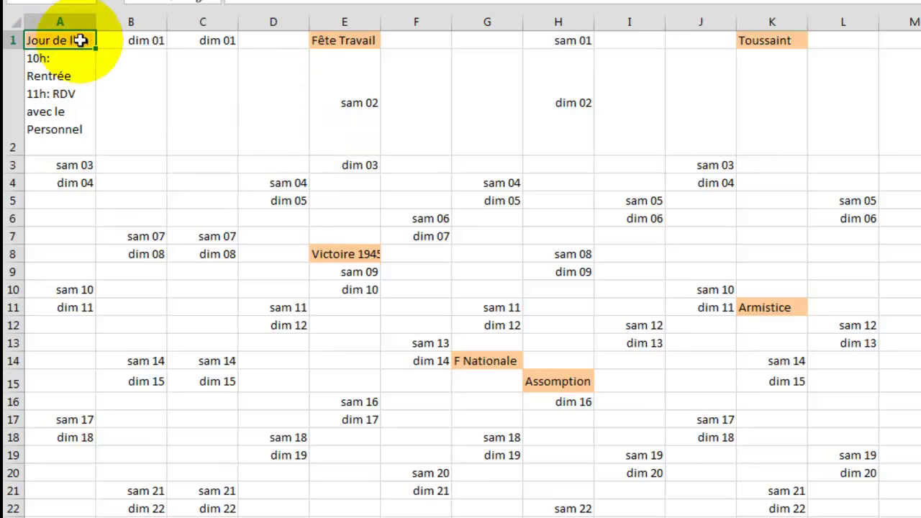
pyautogui.click(140, 113)
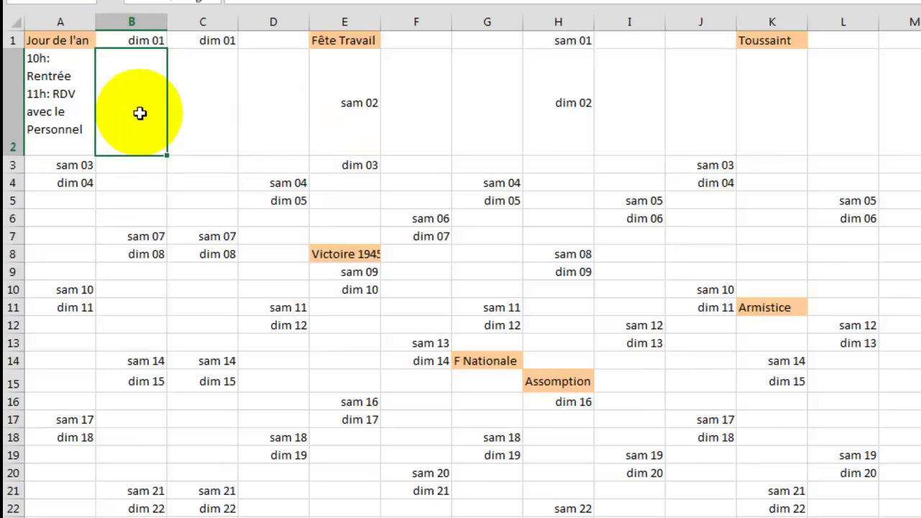
pyautogui.click(64, 167)
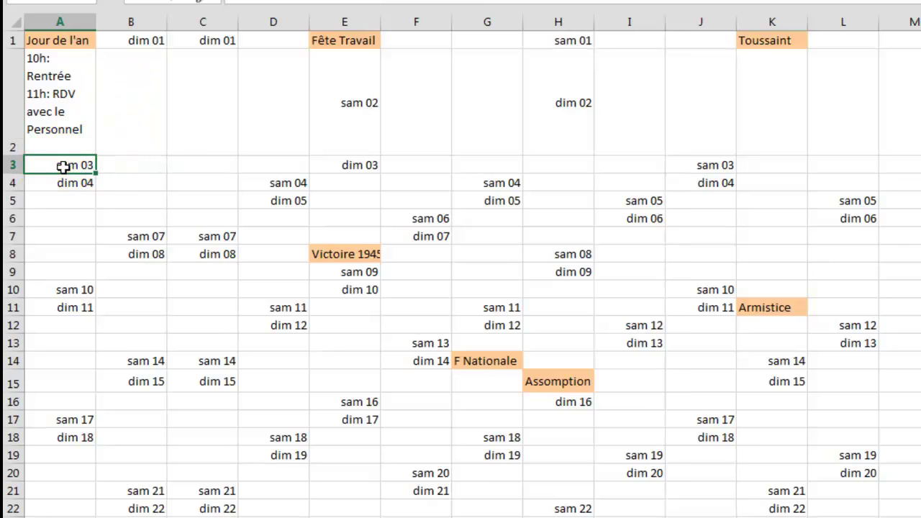
pyautogui.moveTo(64, 166); pyautogui.dragTo(63, 182)
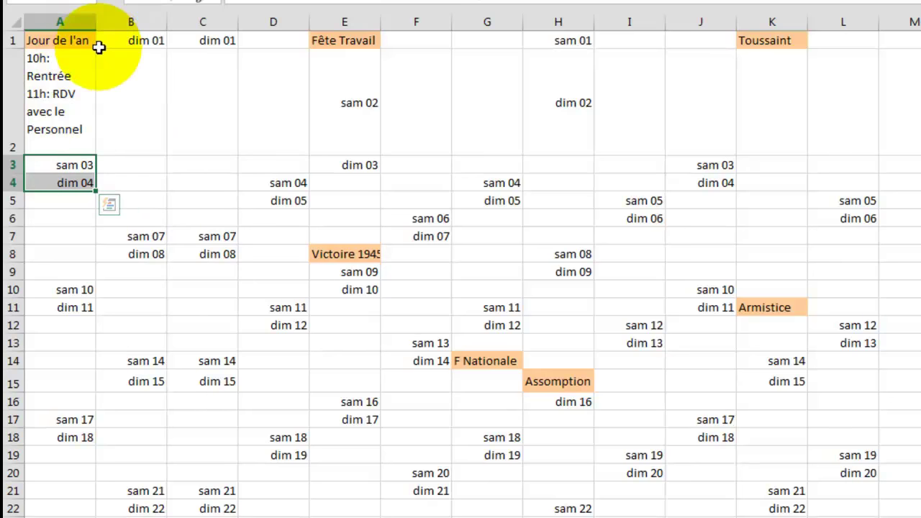
pyautogui.press('Escape')
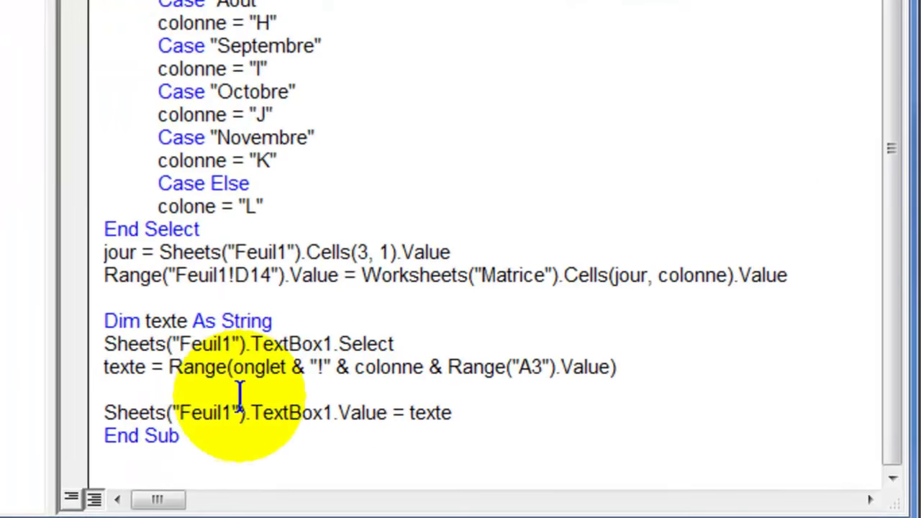
# Step: Write 'If Right(texte, 1) <> Chr(10) And texte <> "" Then' after the texte assignment in Module1
pyautogui.click(229, 392)
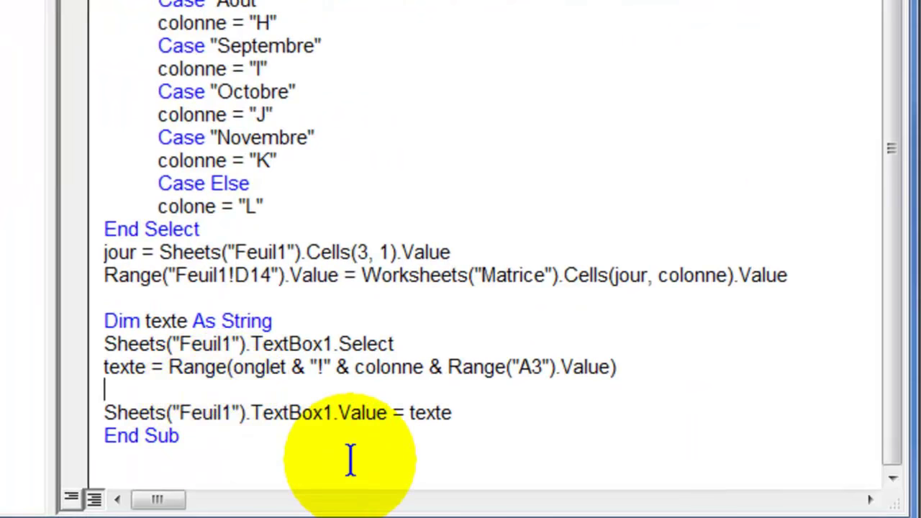
pyautogui.write('if')
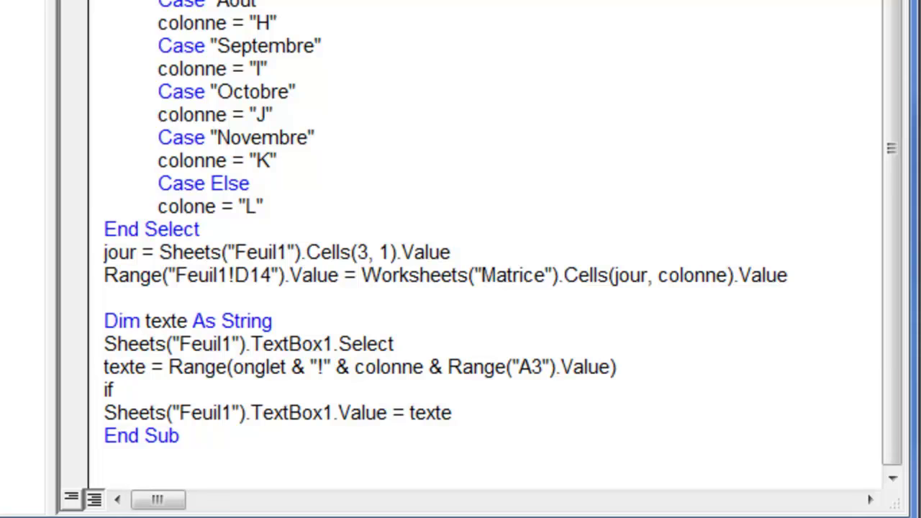
pyautogui.write(' right(')
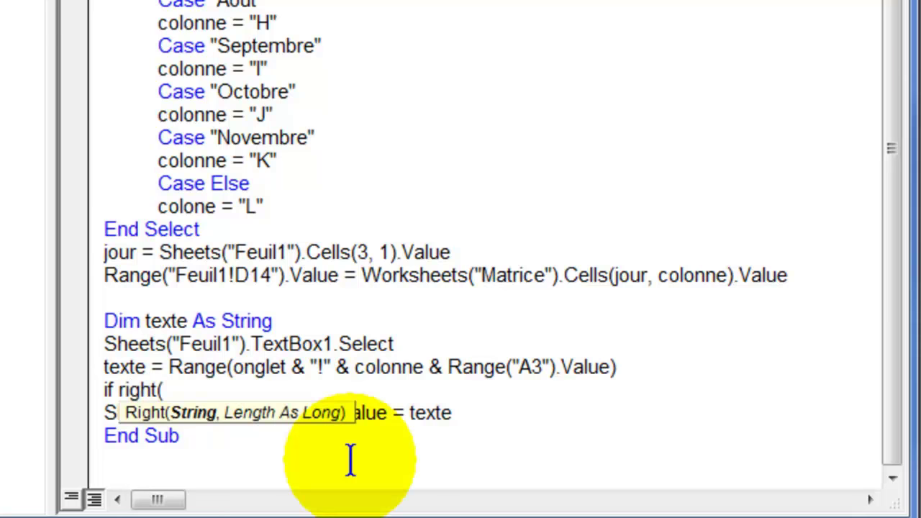
pyautogui.write('texte')
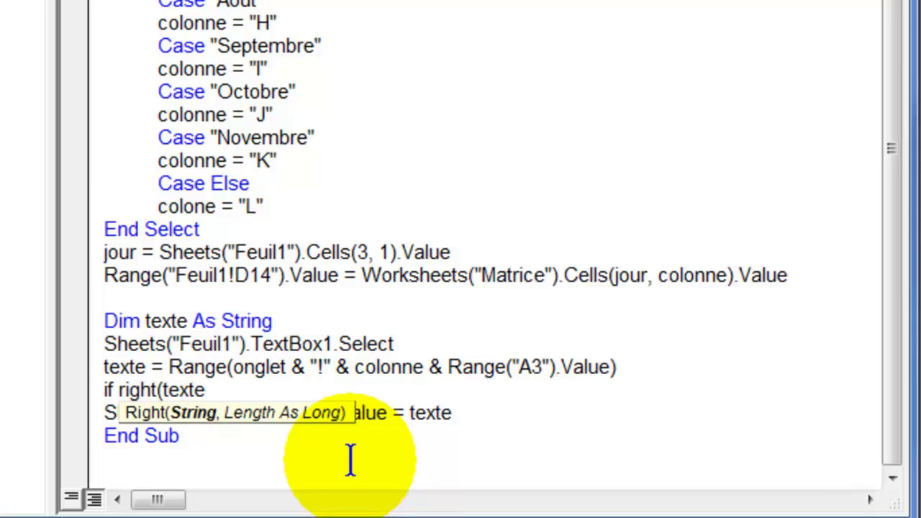
pyautogui.write(',1)')
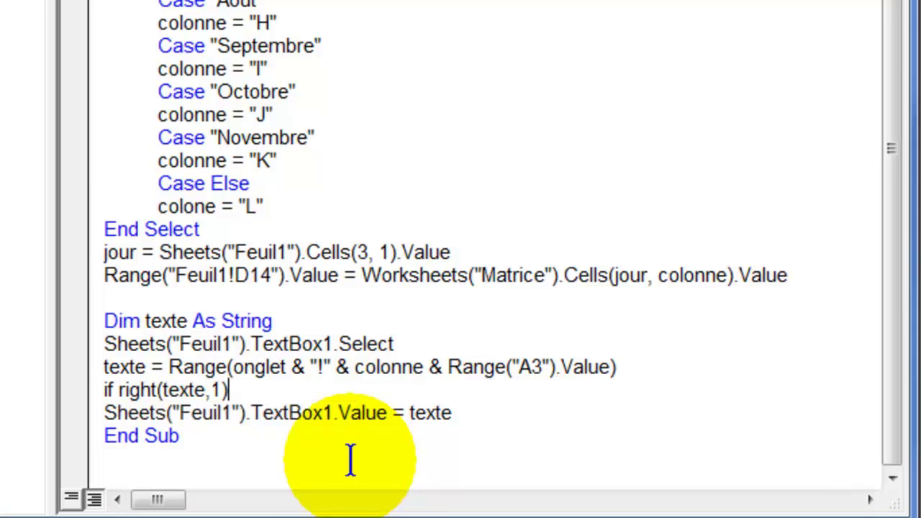
pyautogui.hotkey('shift', 'Left')
pyautogui.hotkey('shift', 'Left')
pyautogui.hotkey('shift', 'Left')
pyautogui.hotkey('shift', 'Left')
pyautogui.hotkey('shift', 'Left')
pyautogui.hotkey('shift', 'Left')
pyautogui.hotkey('shift', 'Left')
pyautogui.hotkey('shift', 'Left')
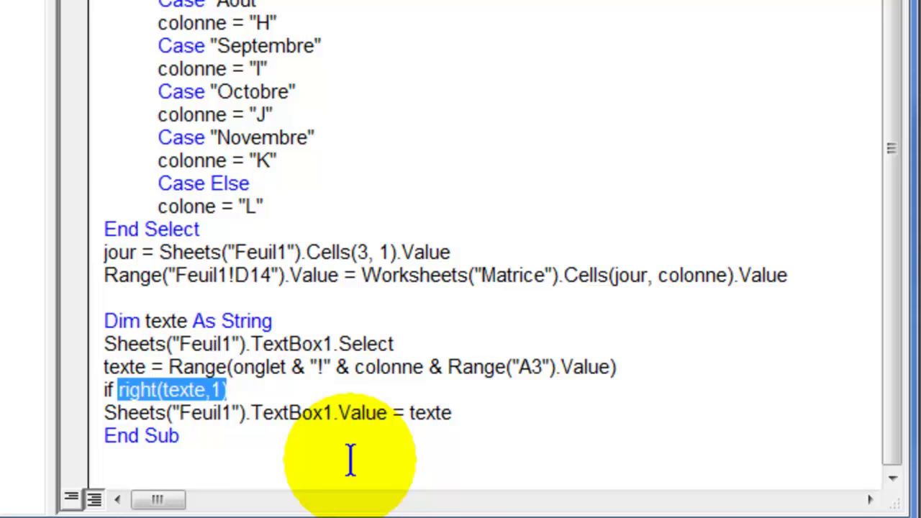
pyautogui.press('End')
pyautogui.write('<> chr(10')
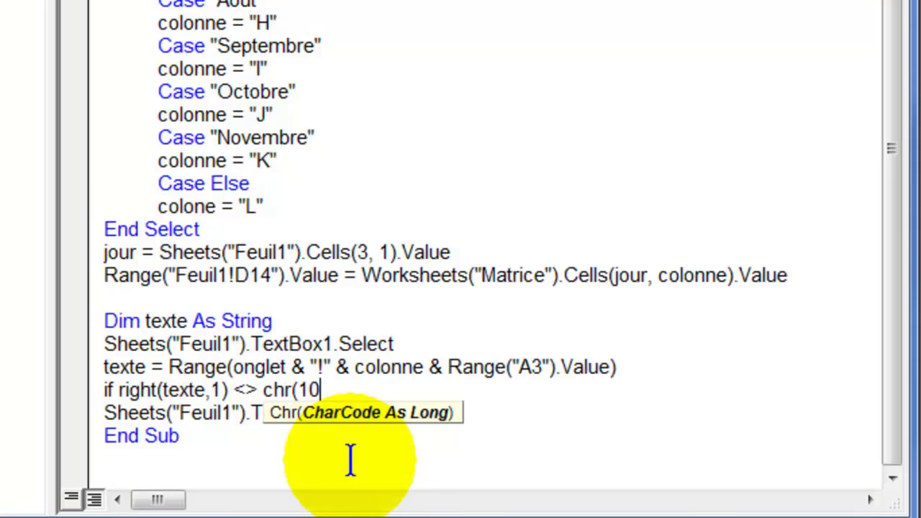
pyautogui.write(')')
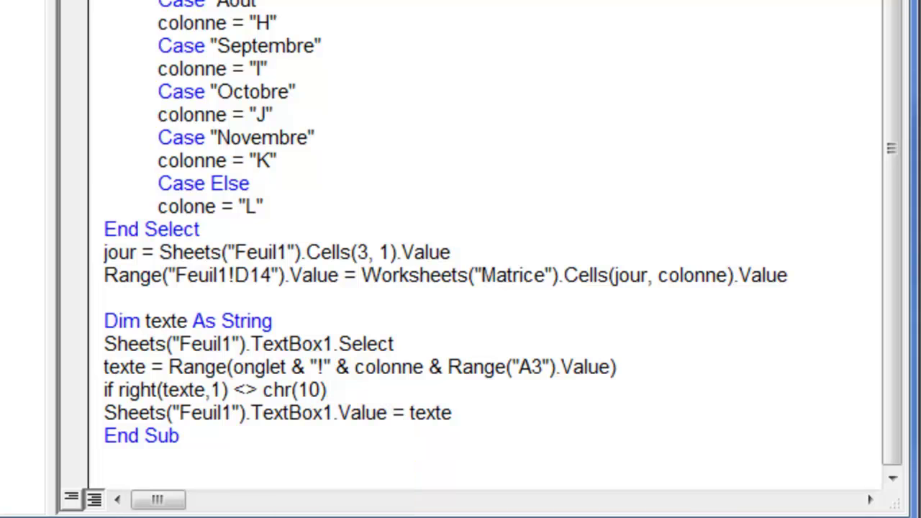
pyautogui.write('and texte ')
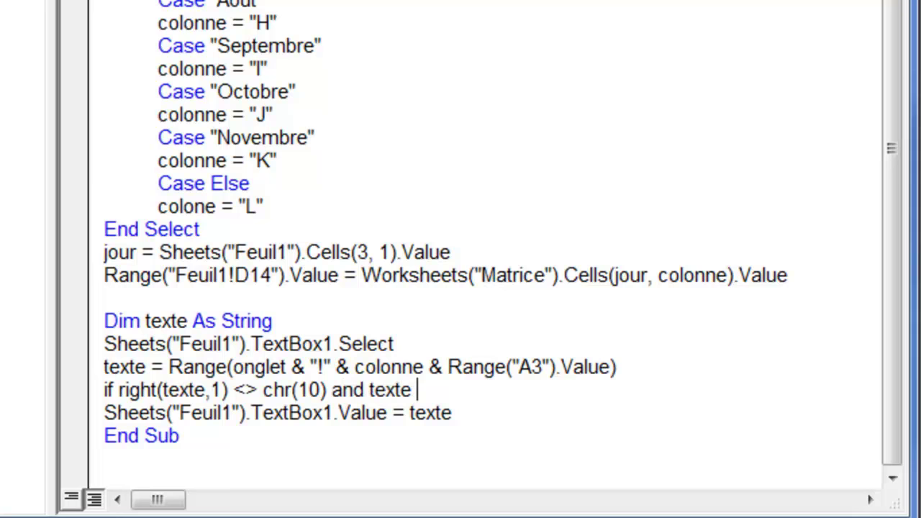
pyautogui.write('<>')
pyautogui.write(' "" ')
pyautogui.write('then')
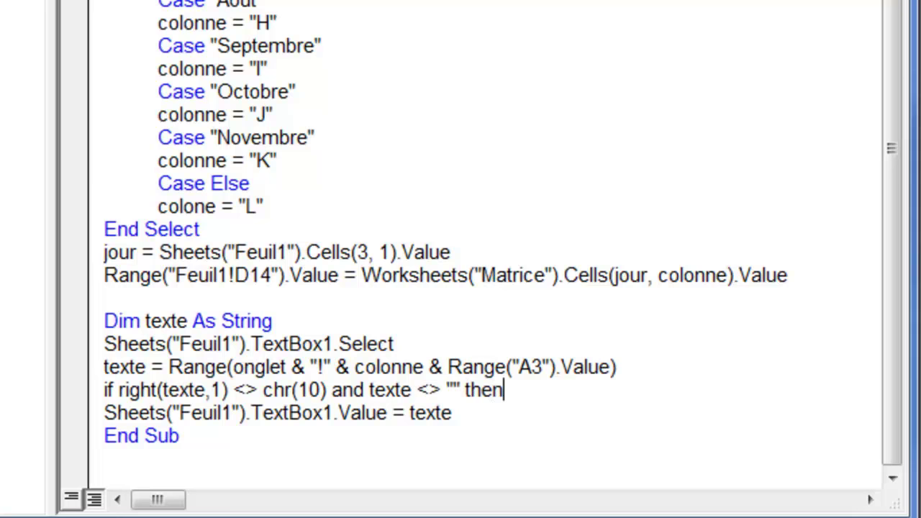
pyautogui.press('Return')
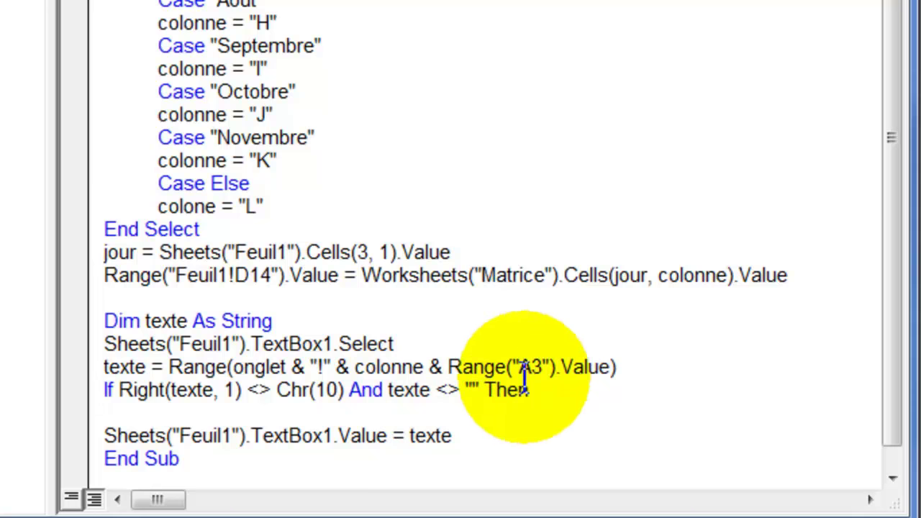
pyautogui.moveTo(533, 389); pyautogui.dragTo(97, 394)
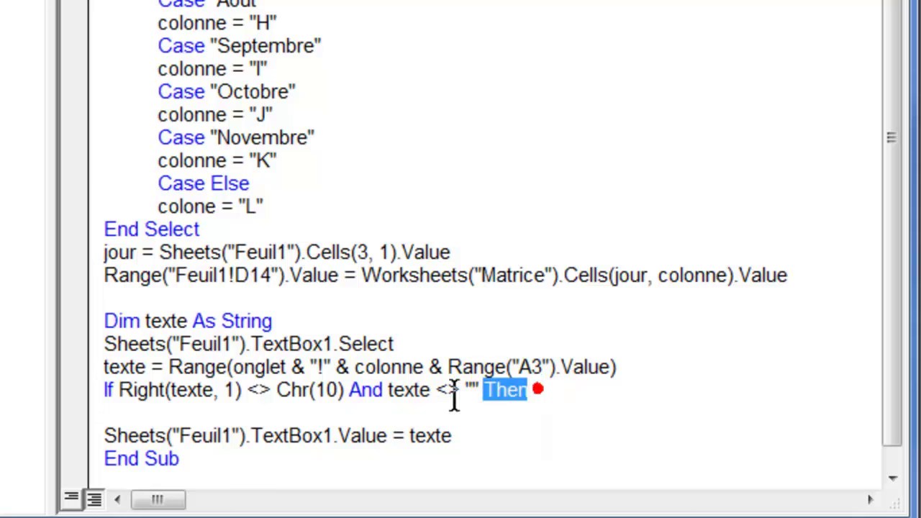
pyautogui.click(134, 414)
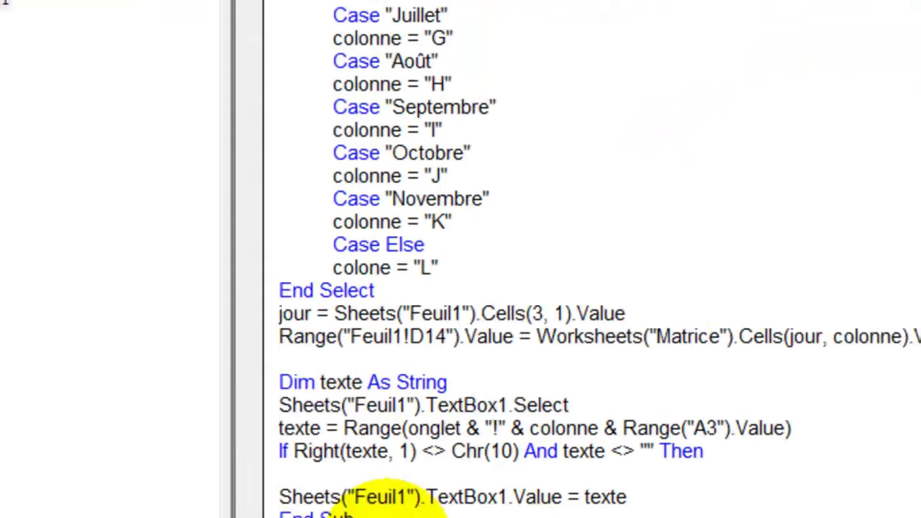
# Step: Add the line Sheets("Feuil1").TextBox1.ForeColor = QBColor(12)
pyautogui.write('sheets')
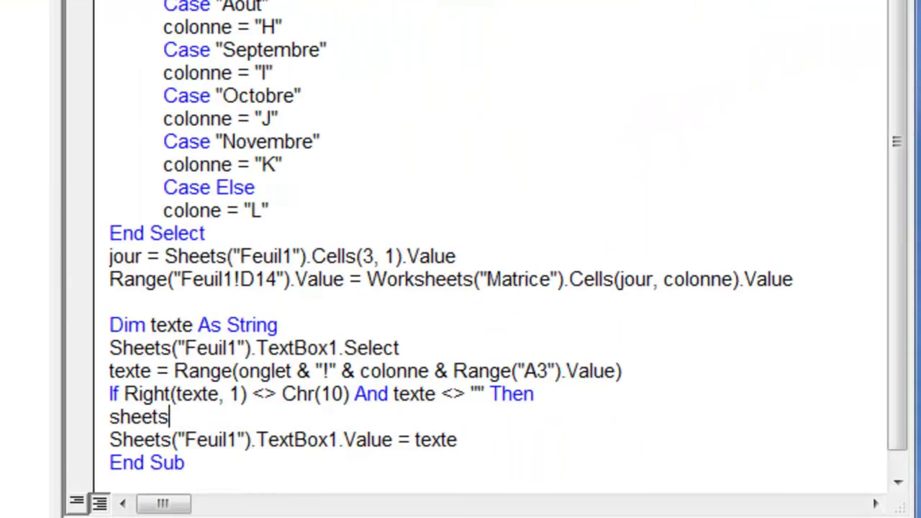
pyautogui.write('("Feuil1")')
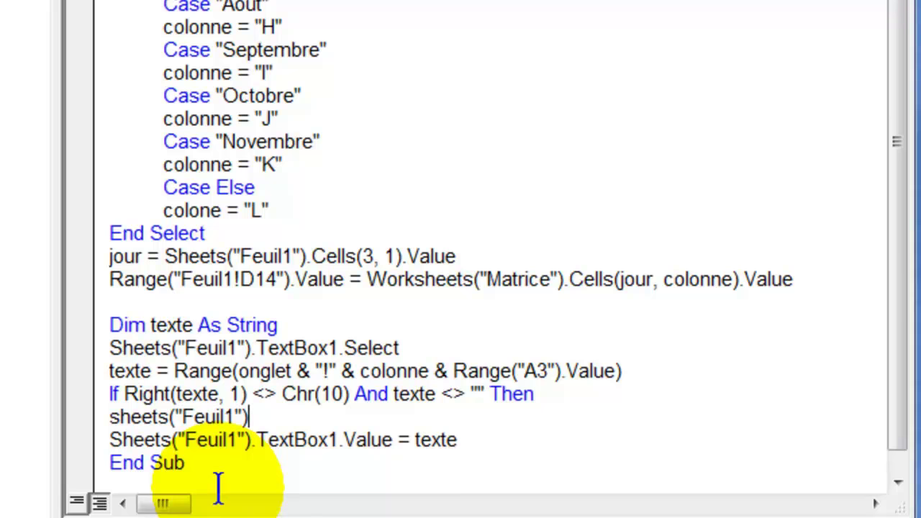
pyautogui.write('.textbox')
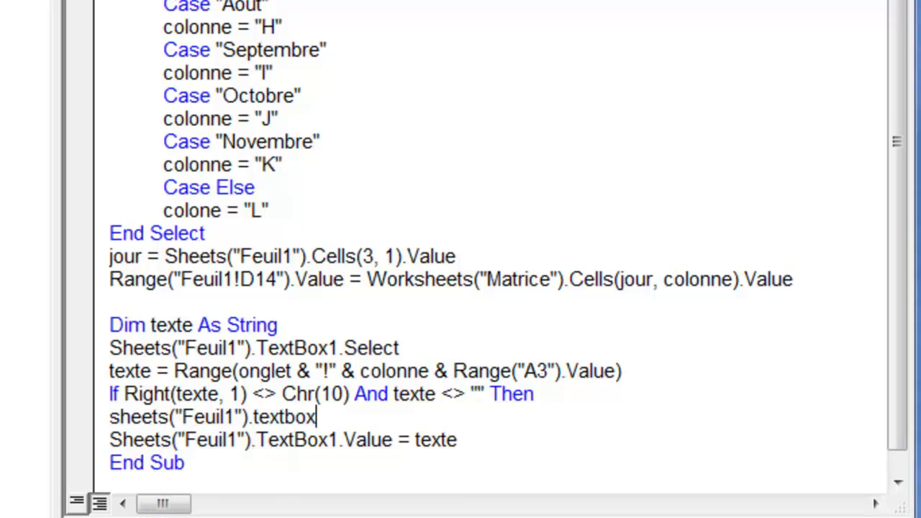
pyautogui.write('1.')
pyautogui.write('forecolor')
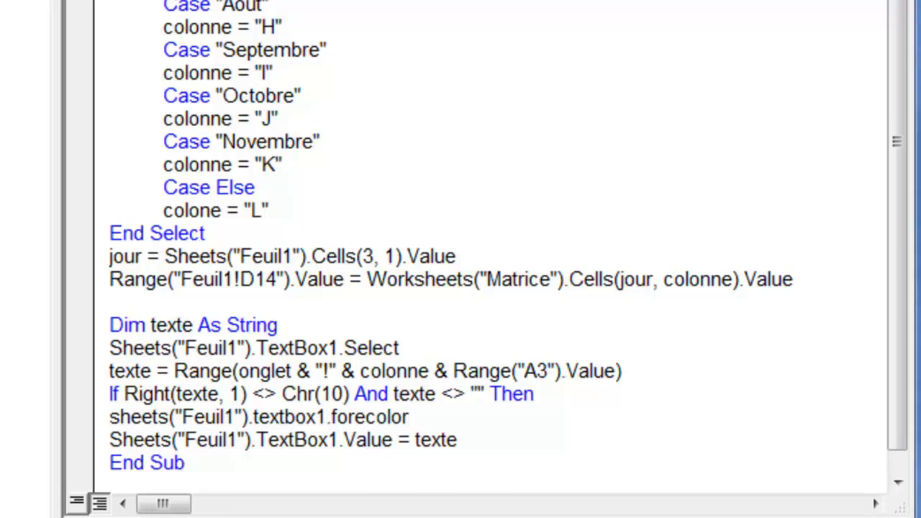
pyautogui.write(' =')
pyautogui.write('Q')
pyautogui.write('bcolor(12)')
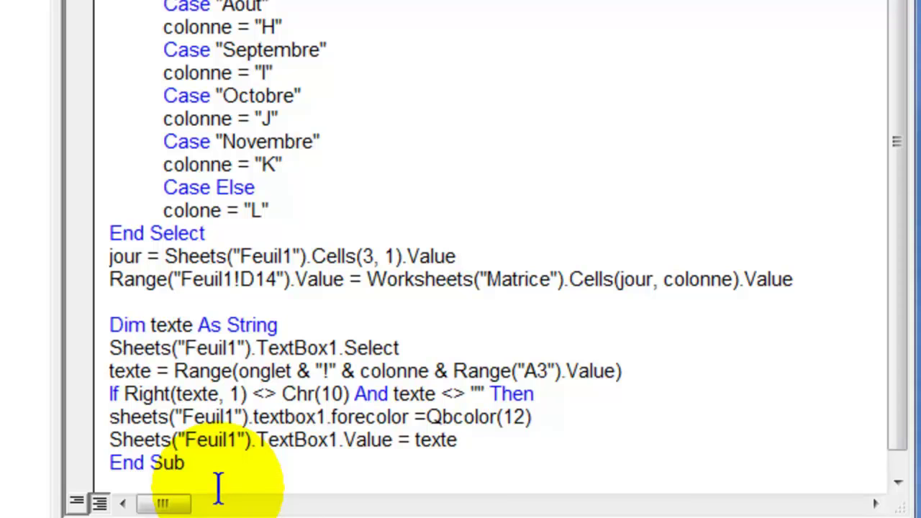
pyautogui.press('Return')
# Step: Copy the Sheets("Feuil1").TextBox1. prefix onto the next line, then return to the agenda's text box
pyautogui.click(109, 417)
pyautogui.hotkey('shift', 'Right')
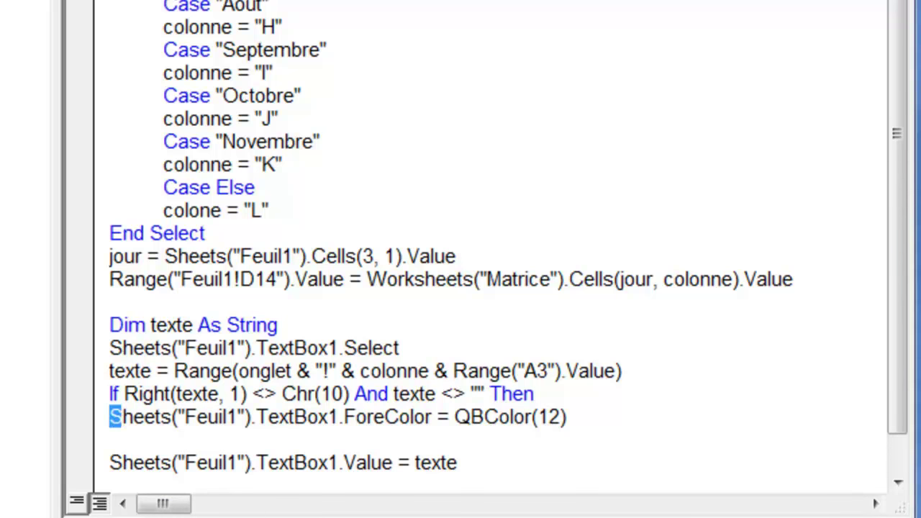
pyautogui.hotkey('shift', 'Right')
pyautogui.hotkey('shift', 'Right')
pyautogui.hotkey('shift', 'Right')
pyautogui.hotkey('shift', 'Right')
pyautogui.hotkey('shift', 'Right')
pyautogui.hotkey('shift', 'Right')
pyautogui.hotkey('shift', 'Right')
pyautogui.hotkey('shift', 'Right')
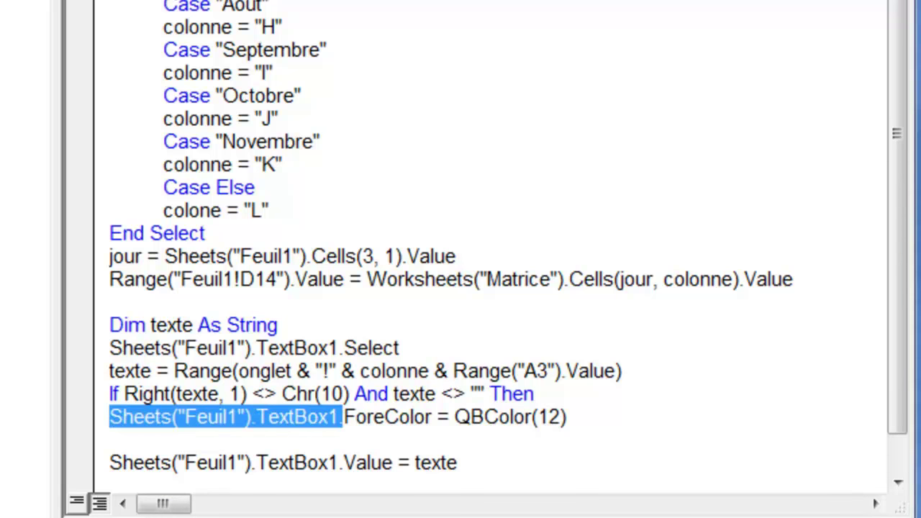
pyautogui.hotkey('ctrl', 'c')
pyautogui.press('Down')
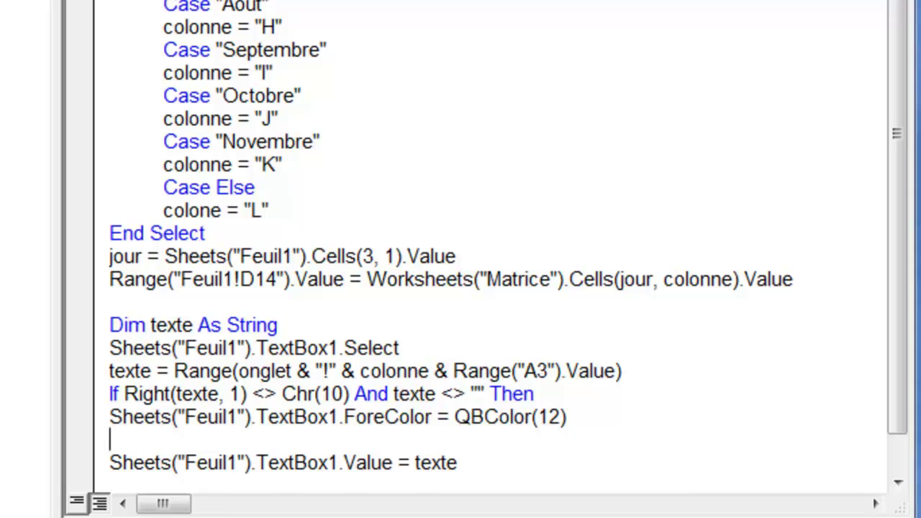
pyautogui.hotkey('ctrl', 'v')
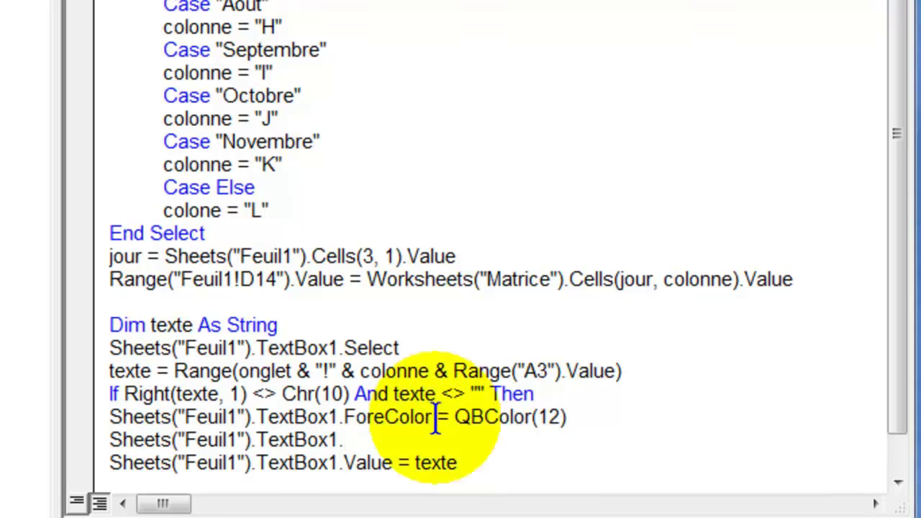
pyautogui.hotkey('alt', 'F11')
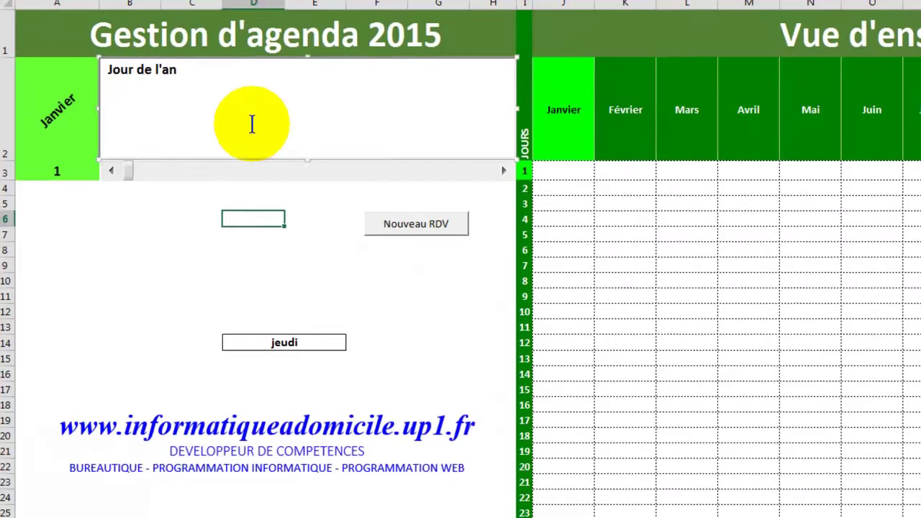
pyautogui.click(253, 121)
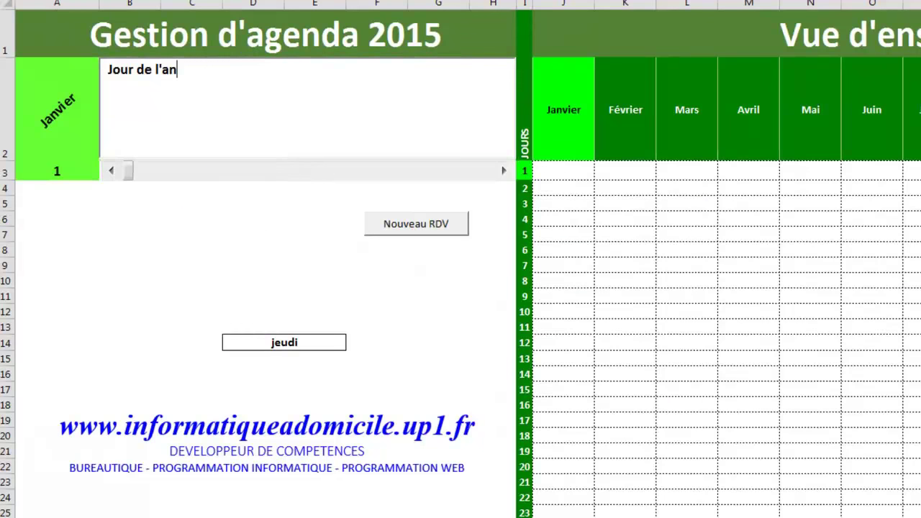
# Step: Drag the Jour de l'an text box down and back into the green header, then resume the TextBox1 code line
pyautogui.click(256, 90)
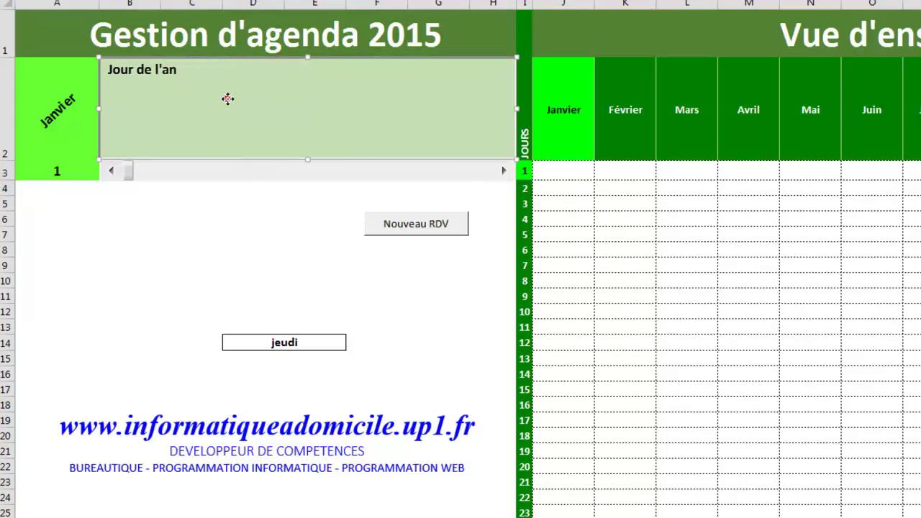
pyautogui.moveTo(227, 99)
pyautogui.mouseDown()
pyautogui.moveTo(195, 230)
pyautogui.moveTo(265, 348)
pyautogui.moveTo(186, 426)
pyautogui.moveTo(191, 317)
pyautogui.mouseUp()
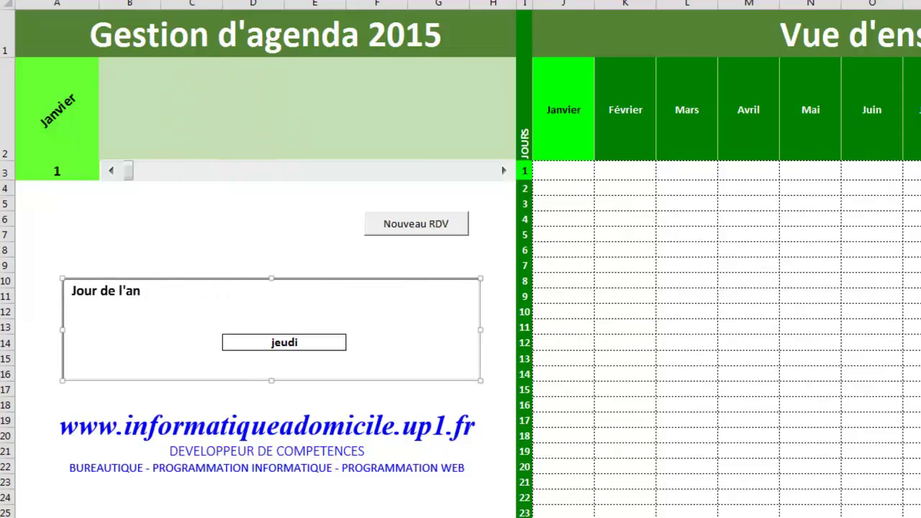
pyautogui.moveTo(191, 316); pyautogui.dragTo(228, 96)
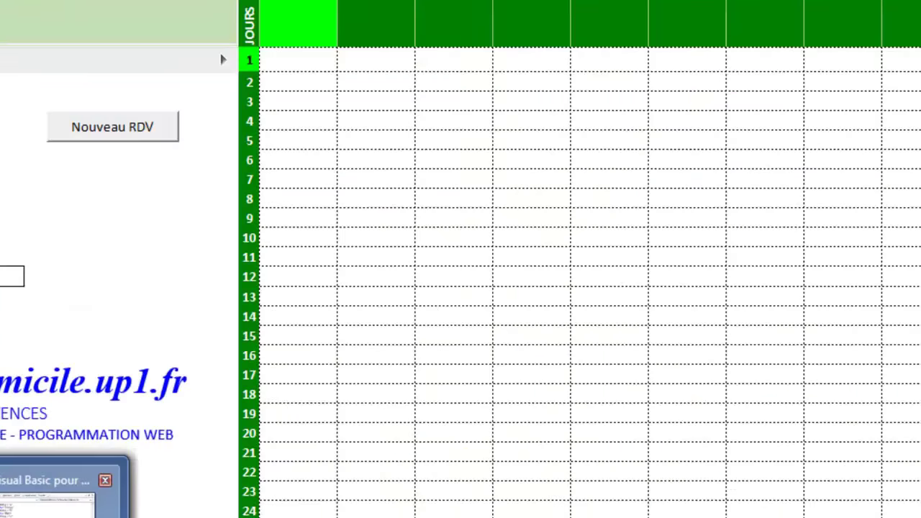
pyautogui.click(339, 501)
pyautogui.click(320, 405)
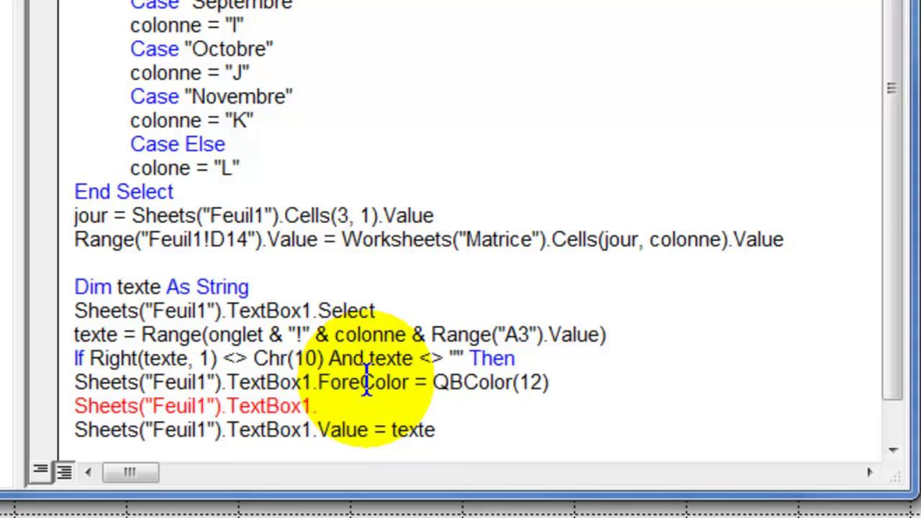
# Step: Add TextBox1 lines setting BackStyle = 1 and BackColor = QBColor(15)
pyautogui.write('backstyle')
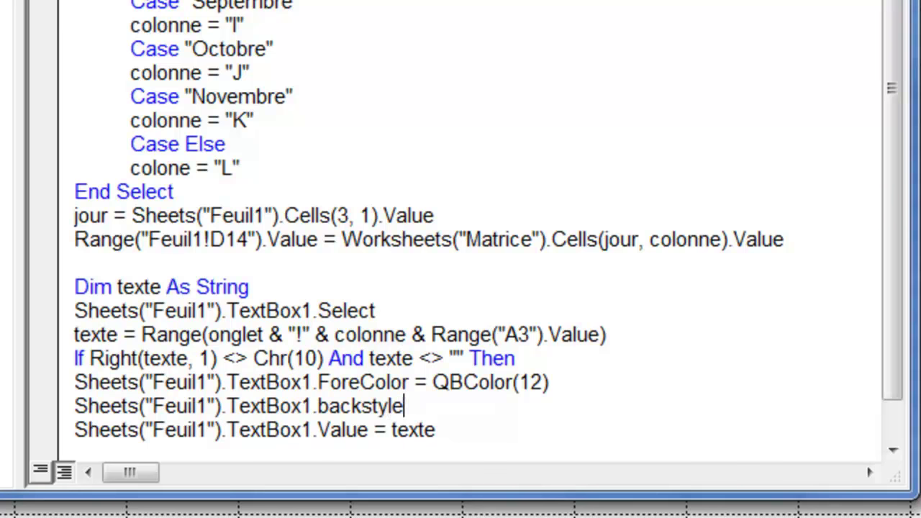
pyautogui.write('=')
pyautogui.write('1')
pyautogui.press('Return')
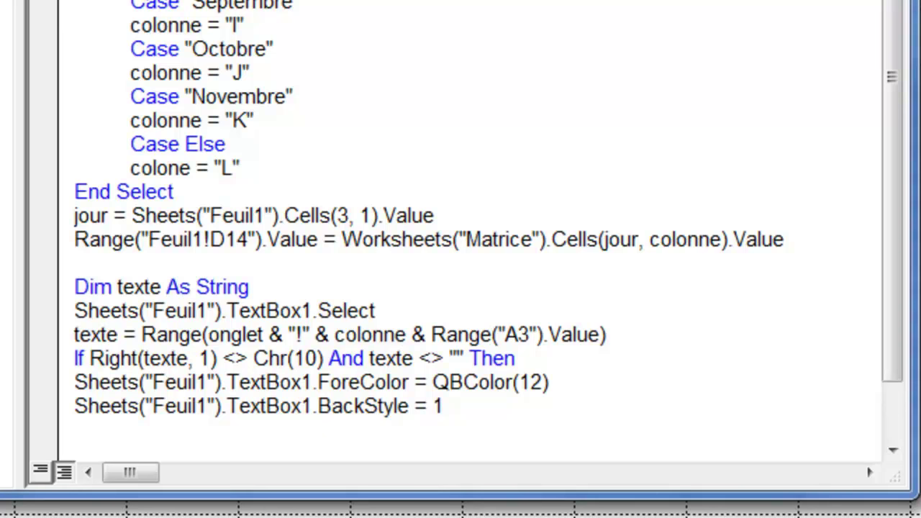
pyautogui.write('Sheets("Feuil1").TextBox1.')
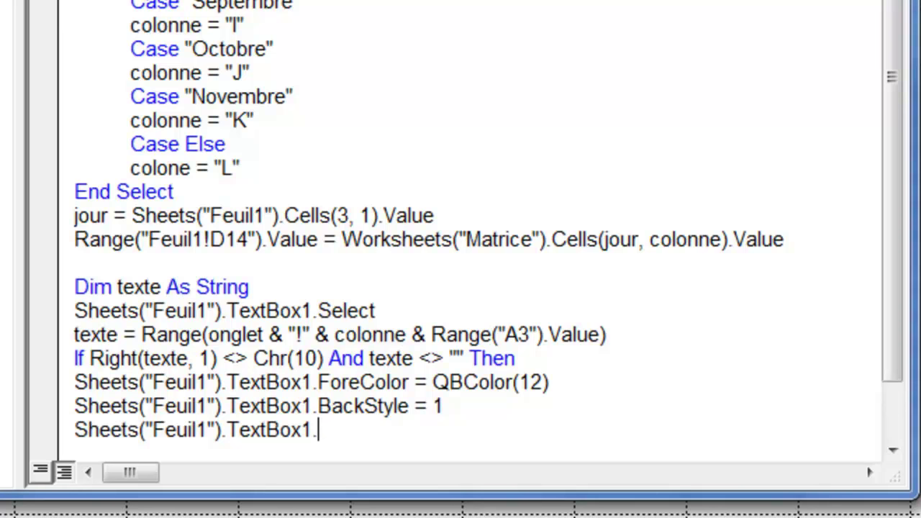
pyautogui.write('bac')
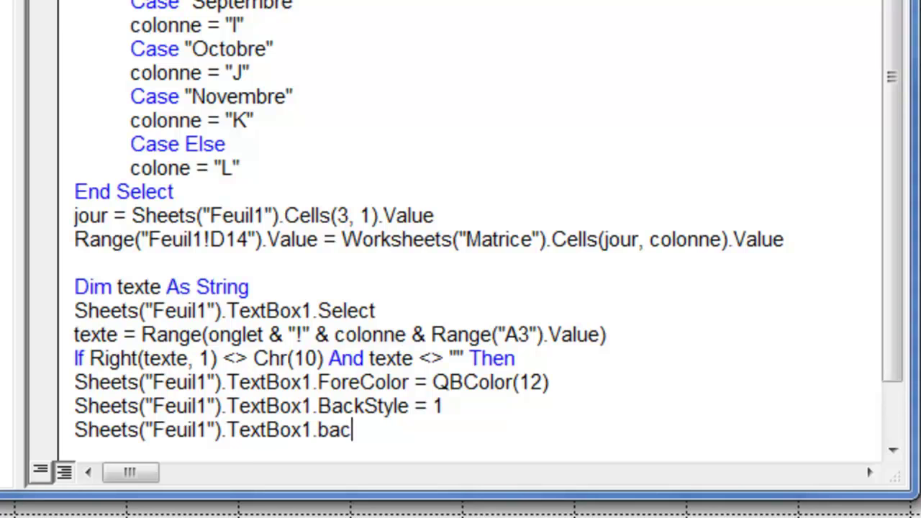
pyautogui.write('kcolor')
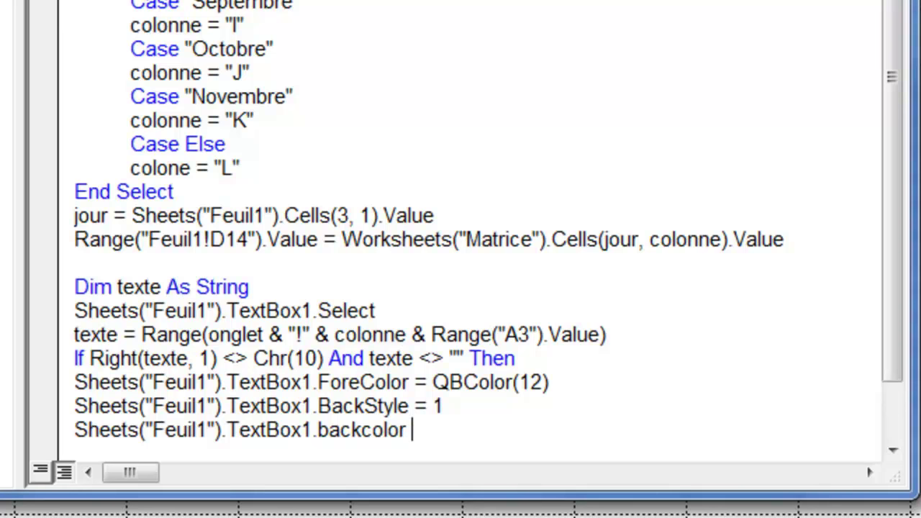
pyautogui.write('=QBcolor')
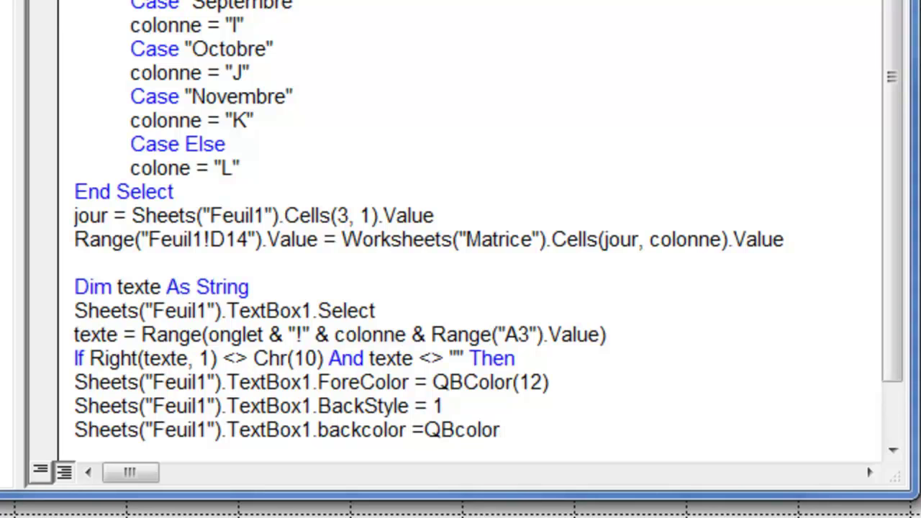
pyautogui.write('(15')
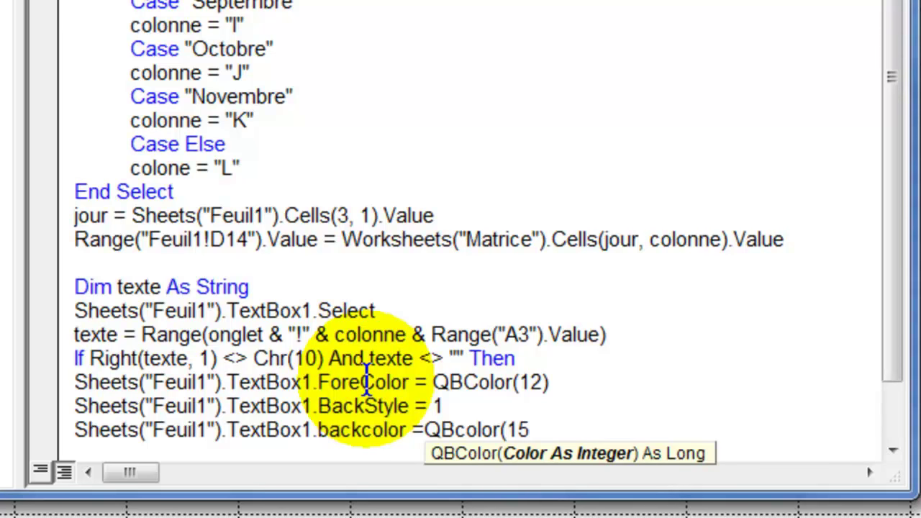
pyautogui.write(')')
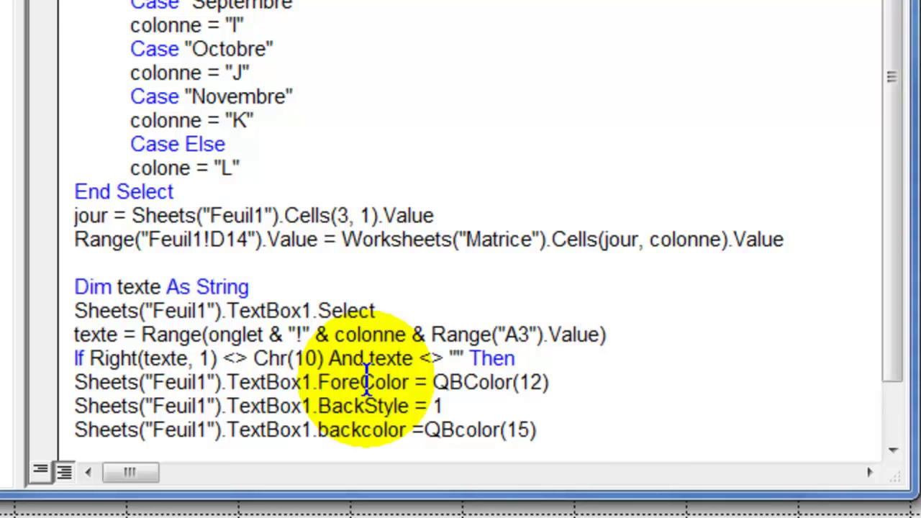
pyautogui.press('Return')
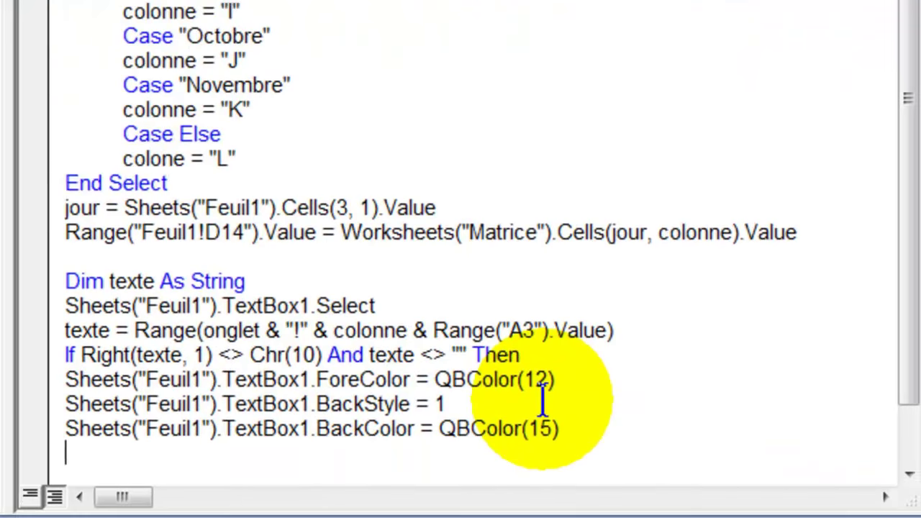
# Step: Add TextBox1.Font.Size = 35, remove a stray blank line, and leave an empty line before End Sub
pyautogui.write('Sheets("Feuil1").TextBox1.')
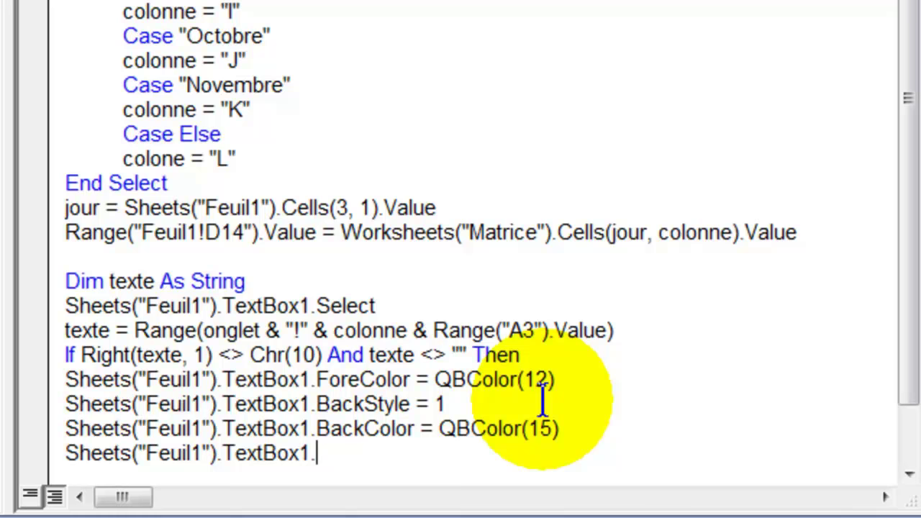
pyautogui.write('Font.size')
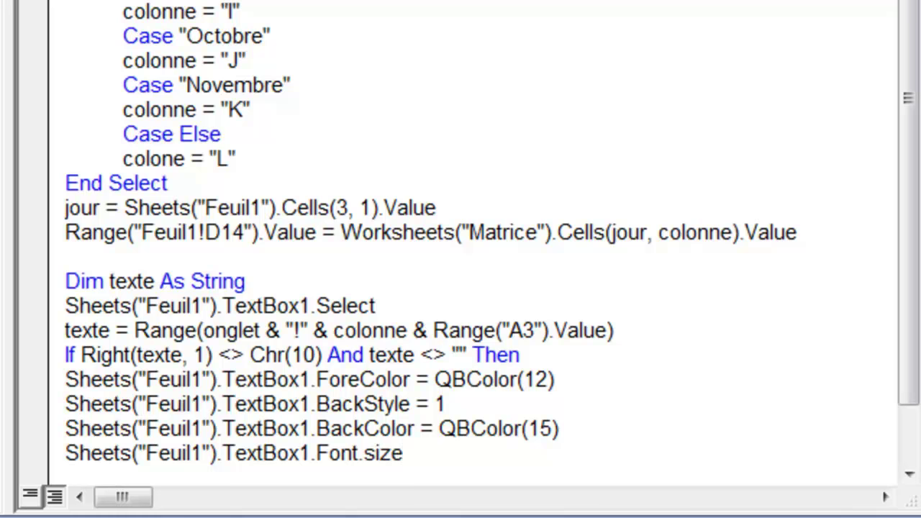
pyautogui.write(' =')
pyautogui.write(' 35')
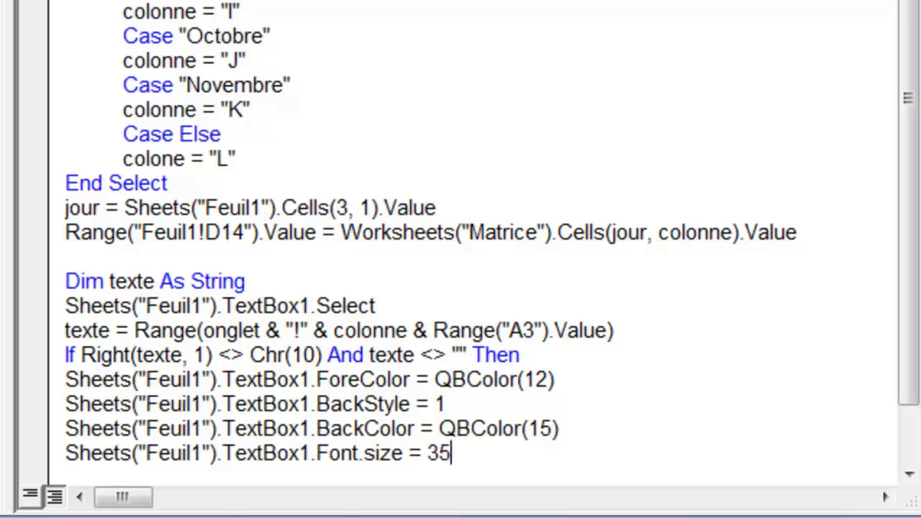
pyautogui.press('Return')
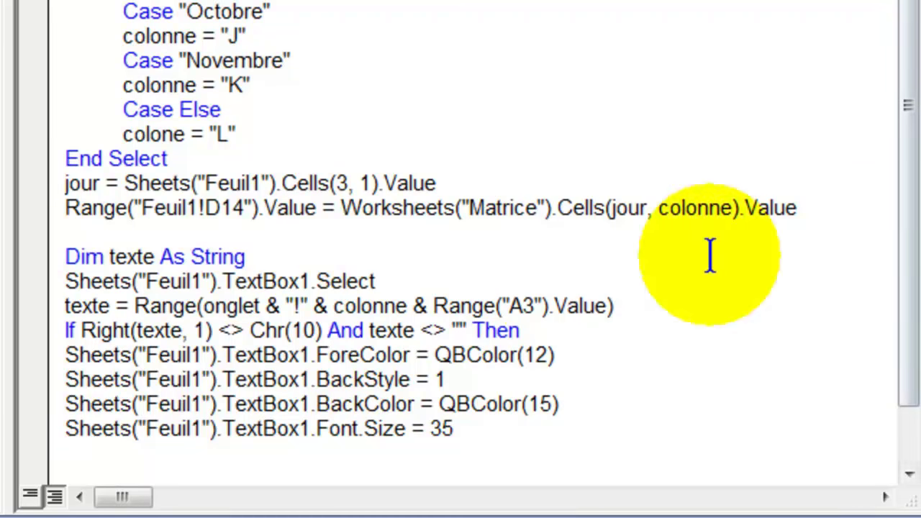
pyautogui.scroll(-1, 554, 245)
pyautogui.click(95, 379)
pyautogui.press('Delete')
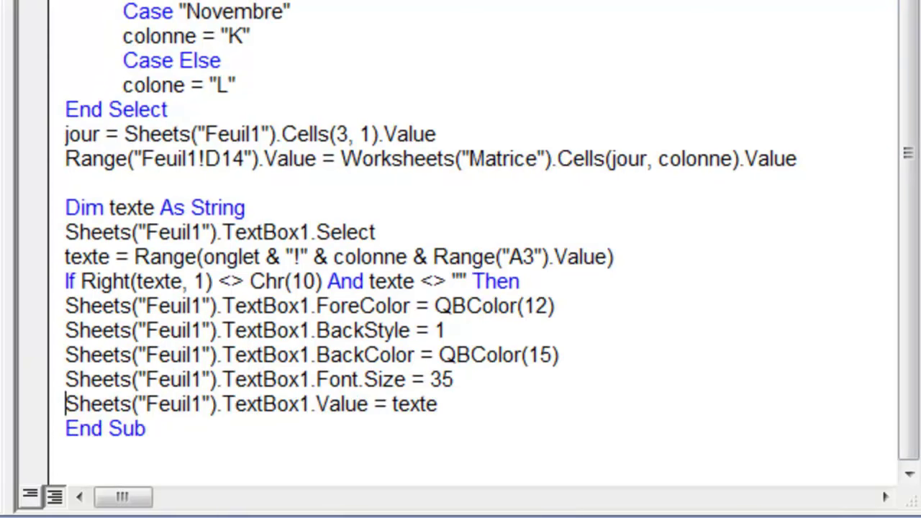
pyautogui.click(438, 404)
pyautogui.press('Return')
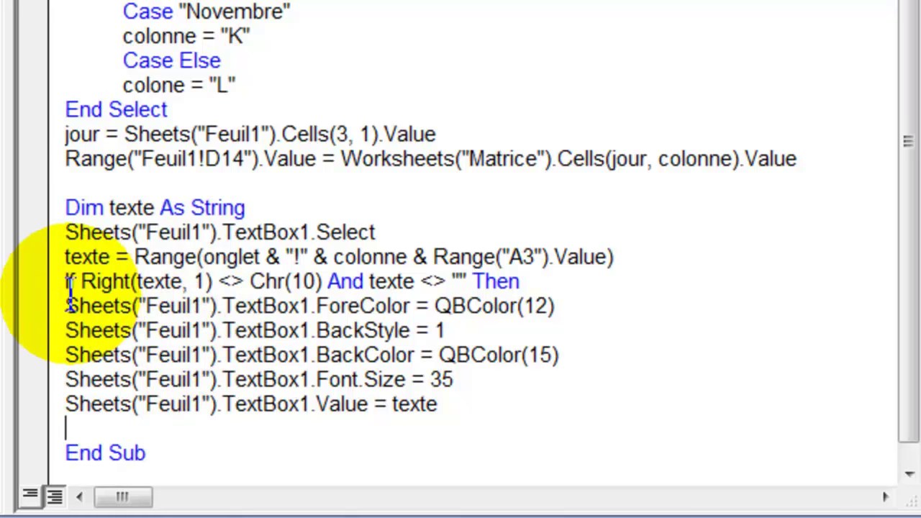
pyautogui.moveTo(66, 302); pyautogui.dragTo(456, 401)
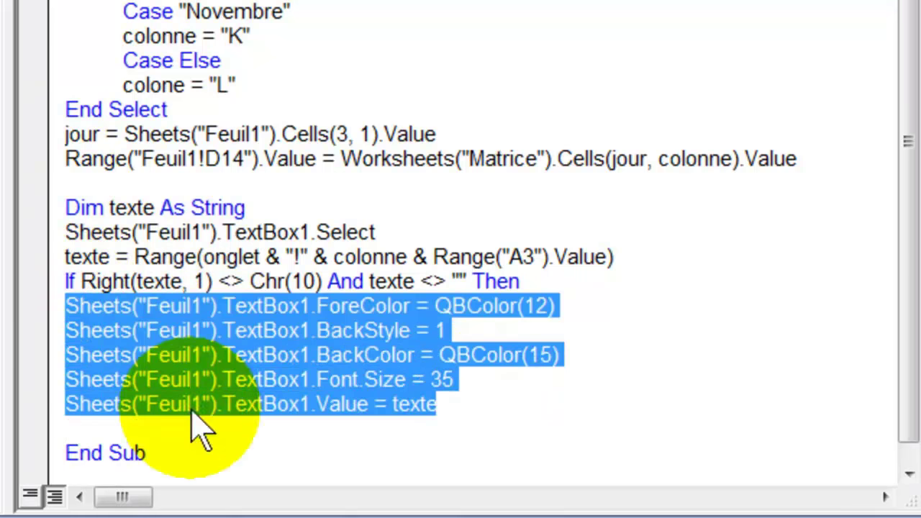
pyautogui.click(120, 428)
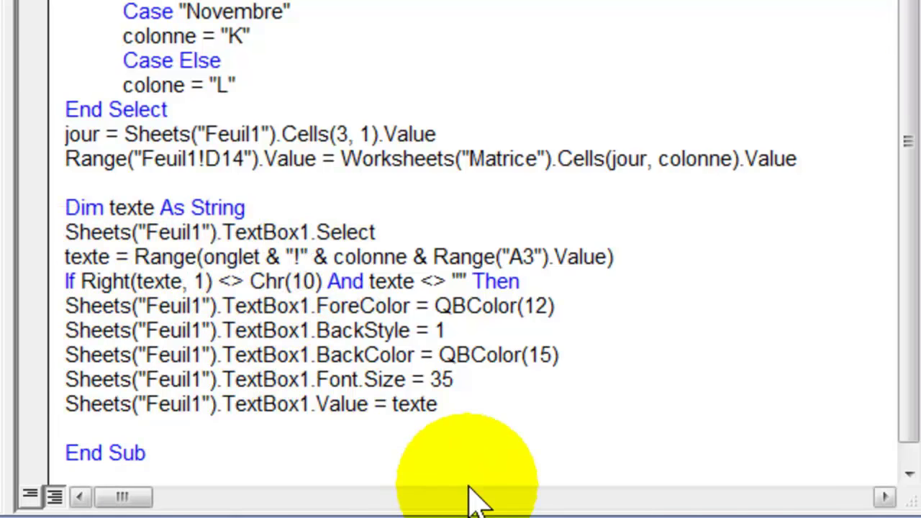
# Step: Insert Else and End If, with TextBox1.ForeColor = QBColor(0) inside the Else branch
pyautogui.write('else')
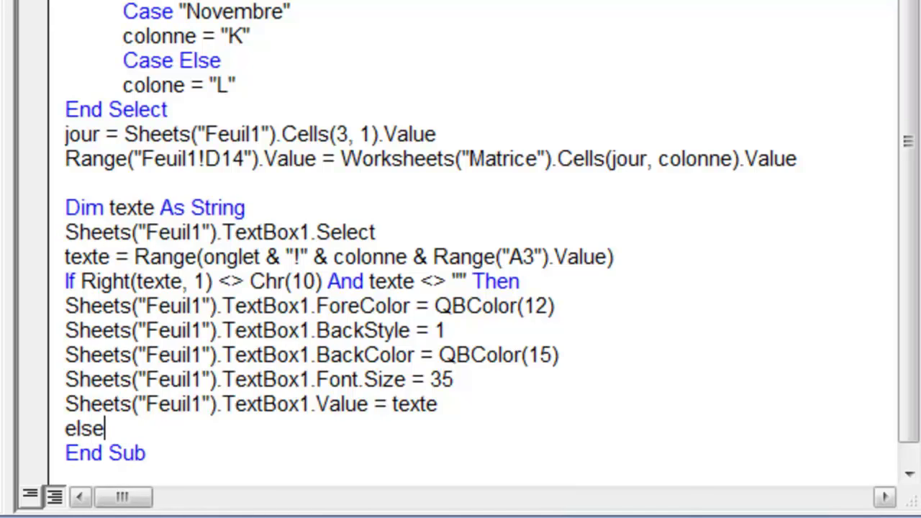
pyautogui.press('Return')
pyautogui.press('Return')
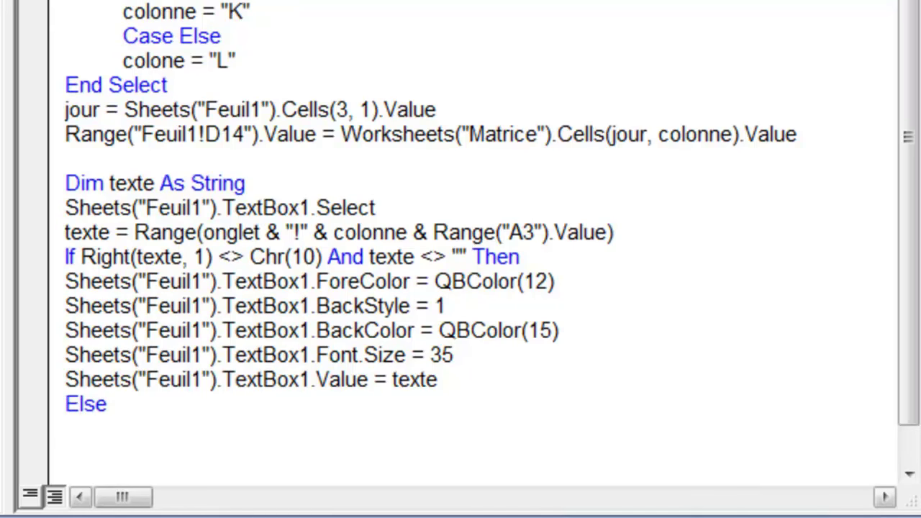
pyautogui.write('end if')
pyautogui.press('Up')
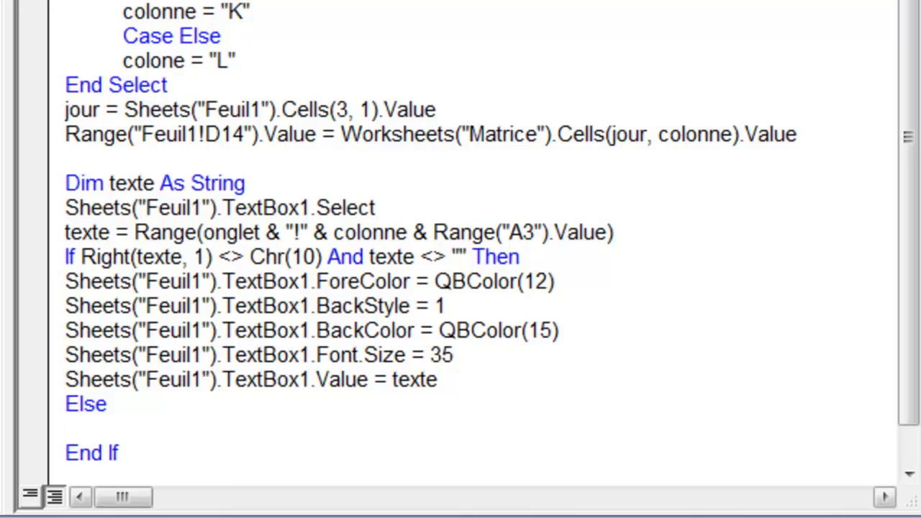
pyautogui.write('Sheets("Feuil1").TextBox1.')
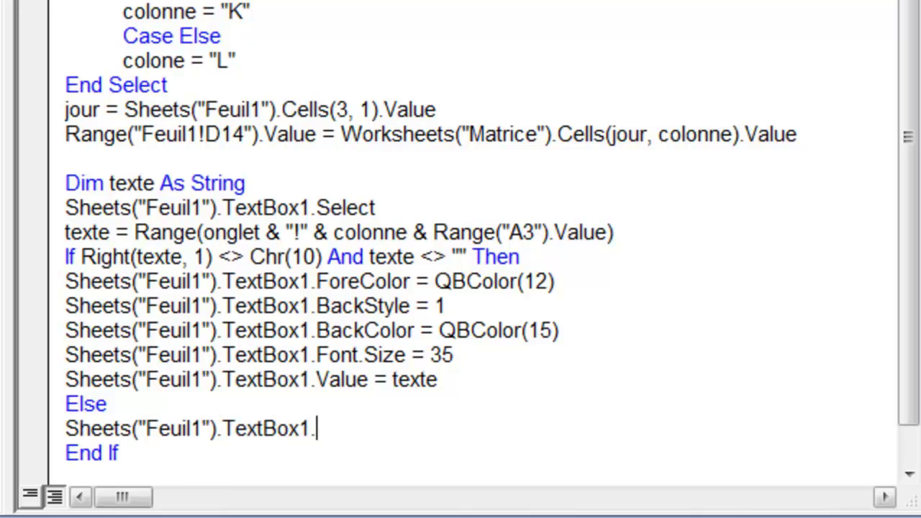
pyautogui.write('forecolor')
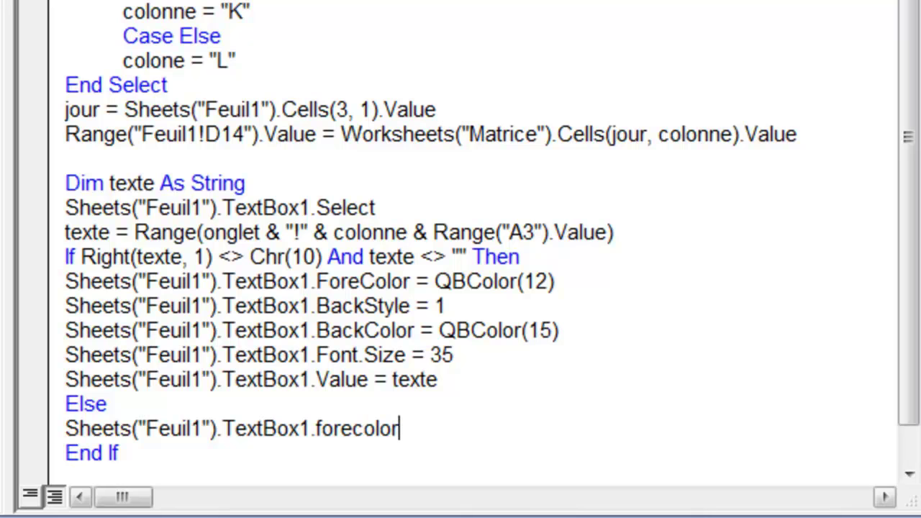
pyautogui.write(' = ')
pyautogui.write('QBcolor')
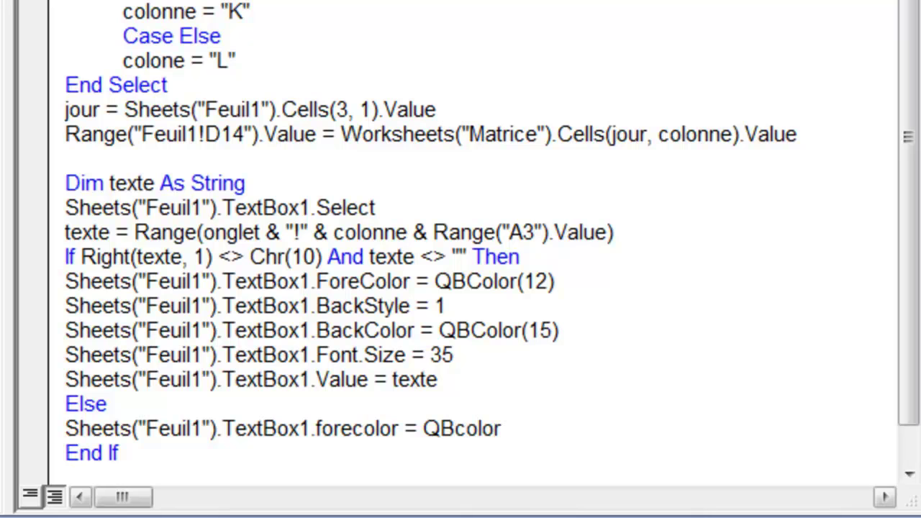
pyautogui.write('(0')
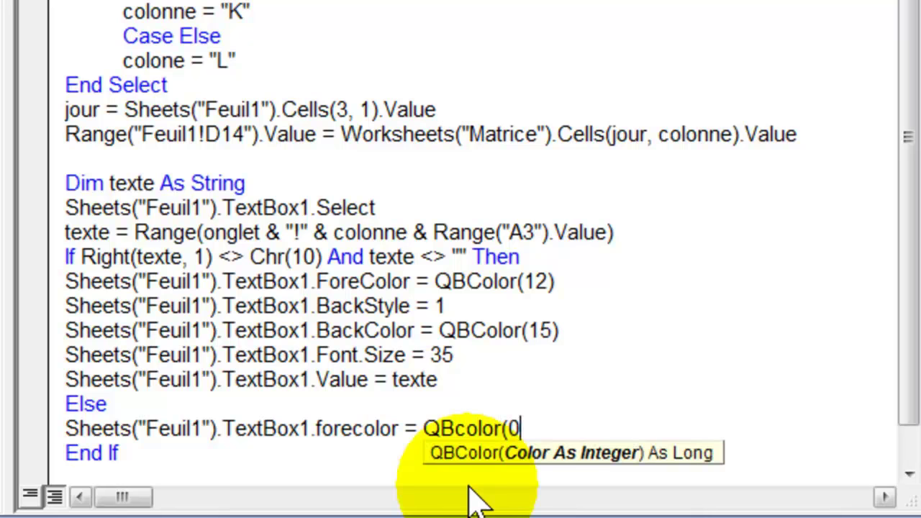
pyautogui.write(')')
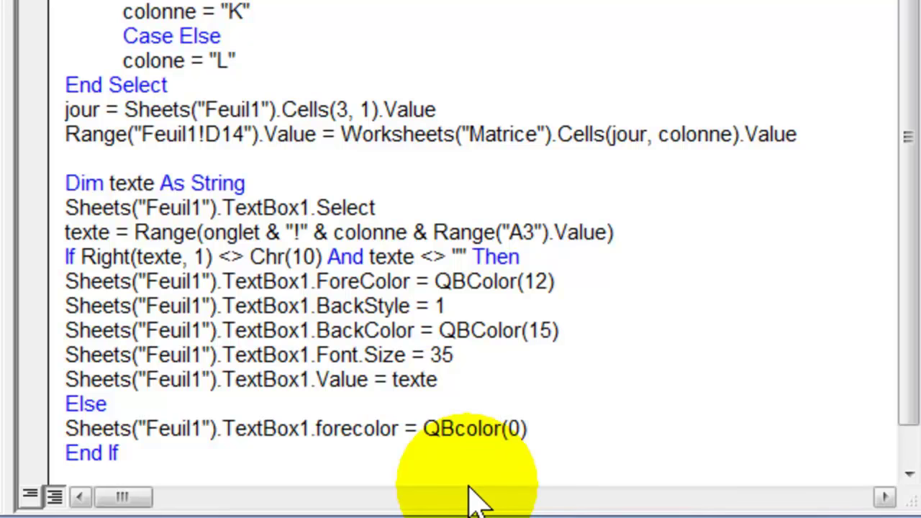
pyautogui.press('Return')
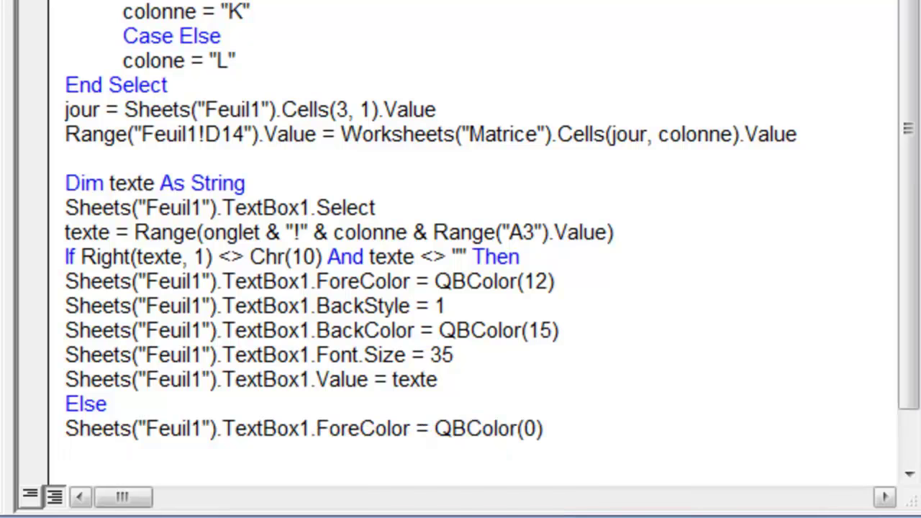
# Step: Add TextBox1 BackStyle = 0 and Font.Size = 16 lines to the Else branch
pyautogui.write('Sheets("Feuil1").TextBox1.')
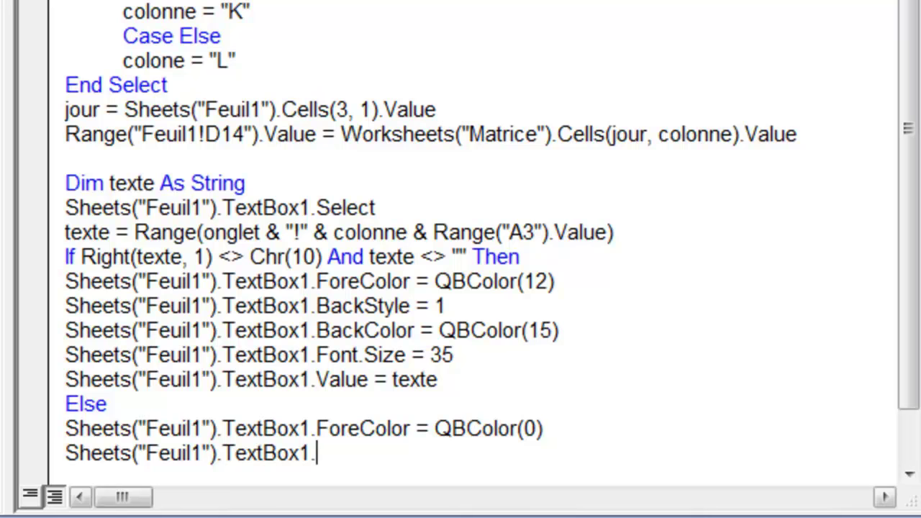
pyautogui.write('backstyle')
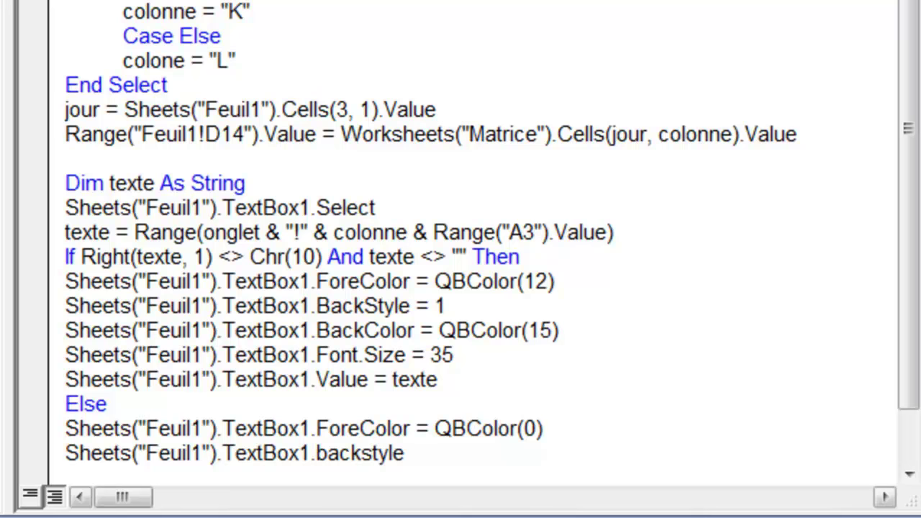
pyautogui.write(' = 0')
pyautogui.press('Return')
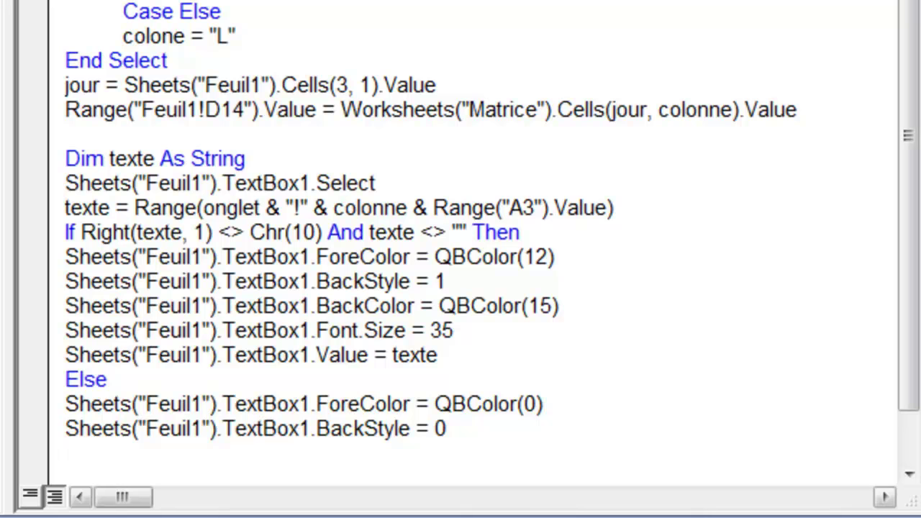
pyautogui.write('Sheets("Feuil1").TextBox1.')
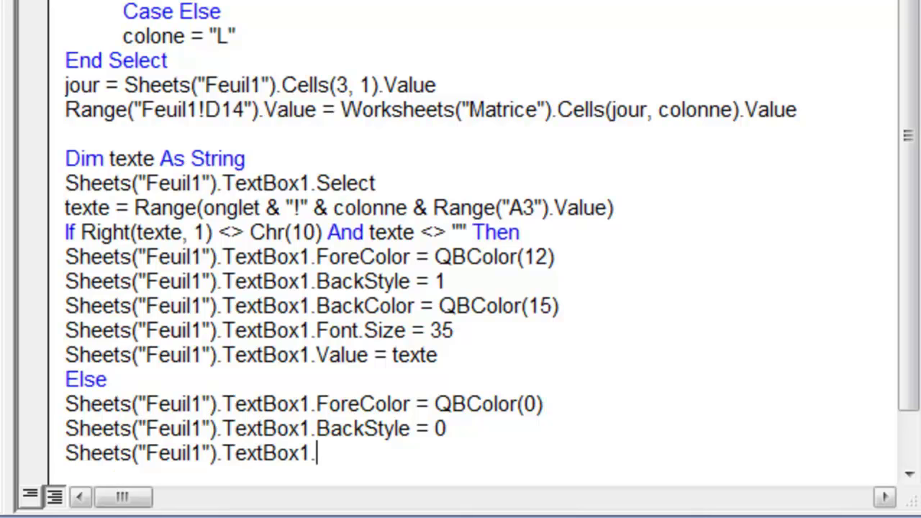
pyautogui.write('font.size = 16')
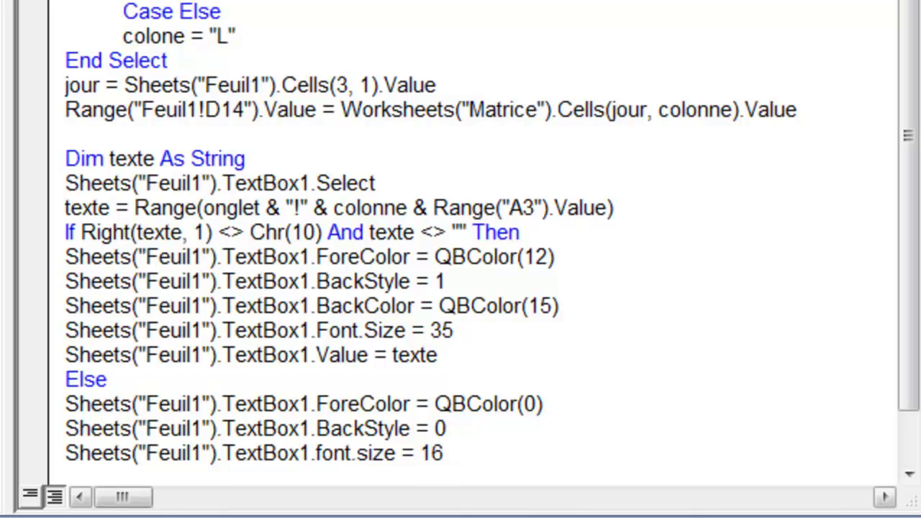
pyautogui.press('Return')
# Step: Undo a duplicate End If and copy the Value = texte line into the Else branch
pyautogui.write('End If')
pyautogui.click(443, 428)
pyautogui.hotkey('ctrl', 'z')
pyautogui.press('Up')
pyautogui.press('Up')
pyautogui.press('Up')
pyautogui.press('Up')
pyautogui.press('Up')
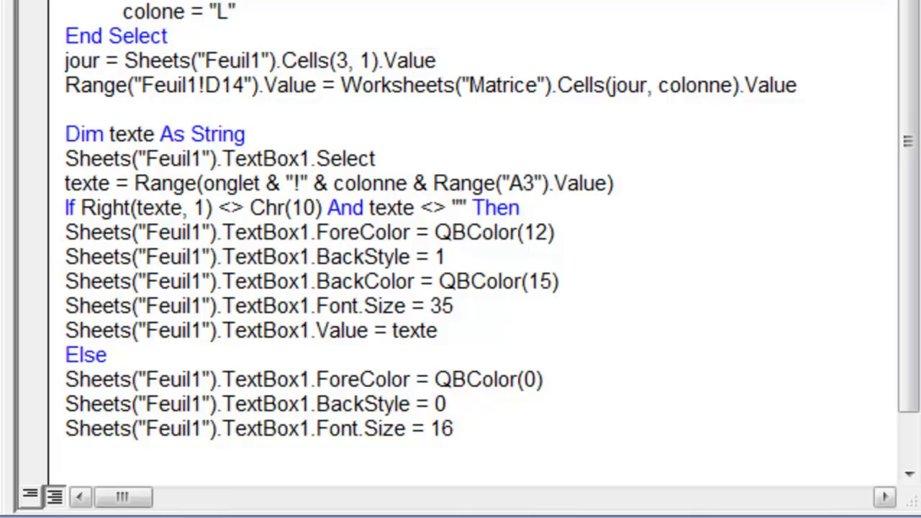
pyautogui.hotkey('shift', 'End')
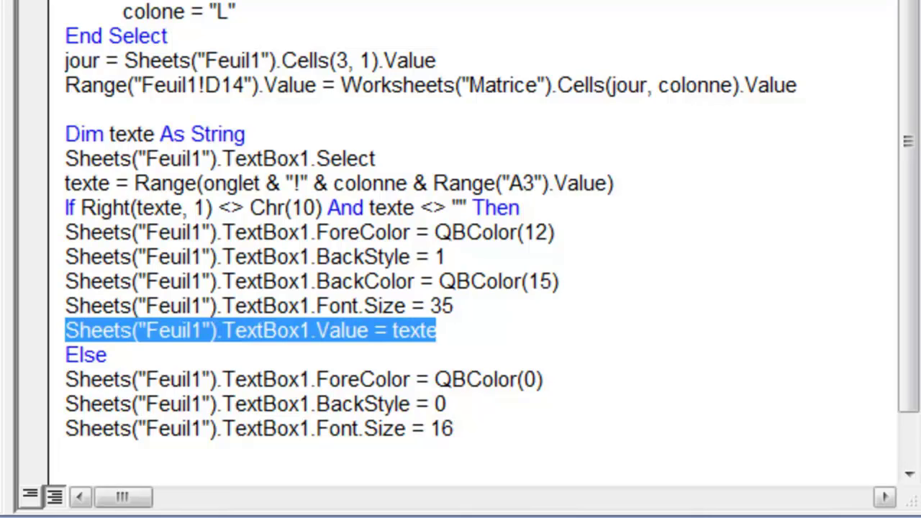
pyautogui.hotkey('ctrl', 'c')
pyautogui.press('Down')
pyautogui.press('Down')
pyautogui.press('Down')
pyautogui.press('Down')
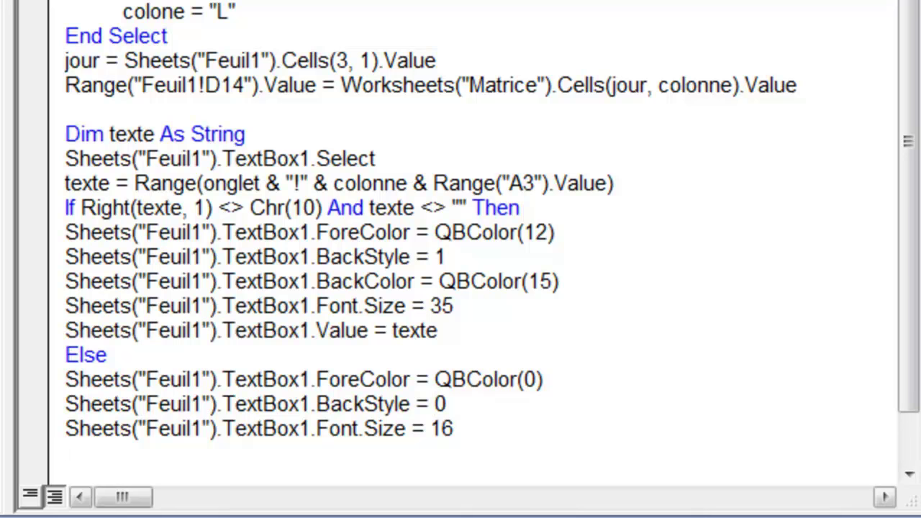
pyautogui.hotkey('ctrl', 'v')
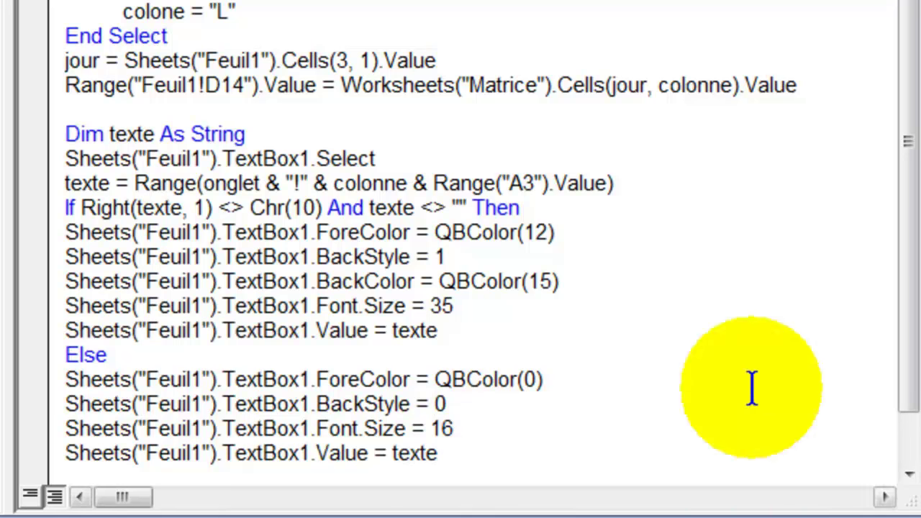
pyautogui.scroll(-1, 610, 277)
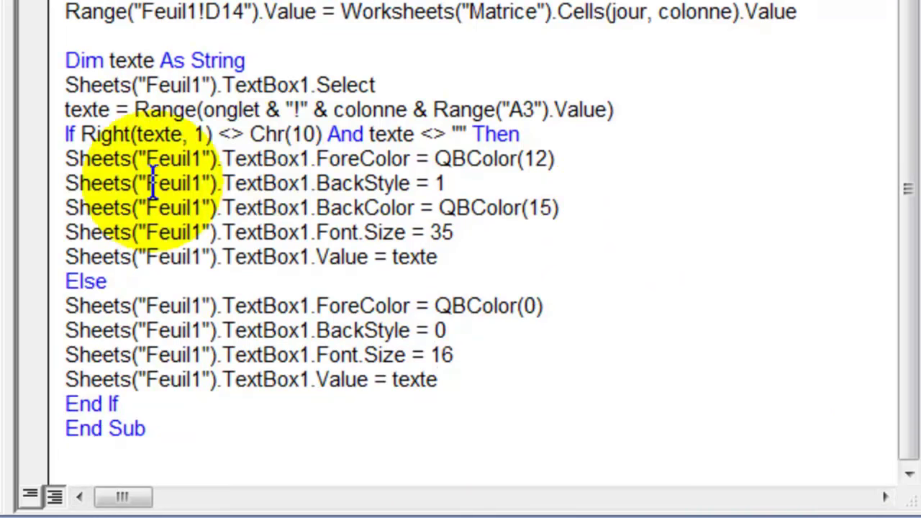
pyautogui.click(137, 109)
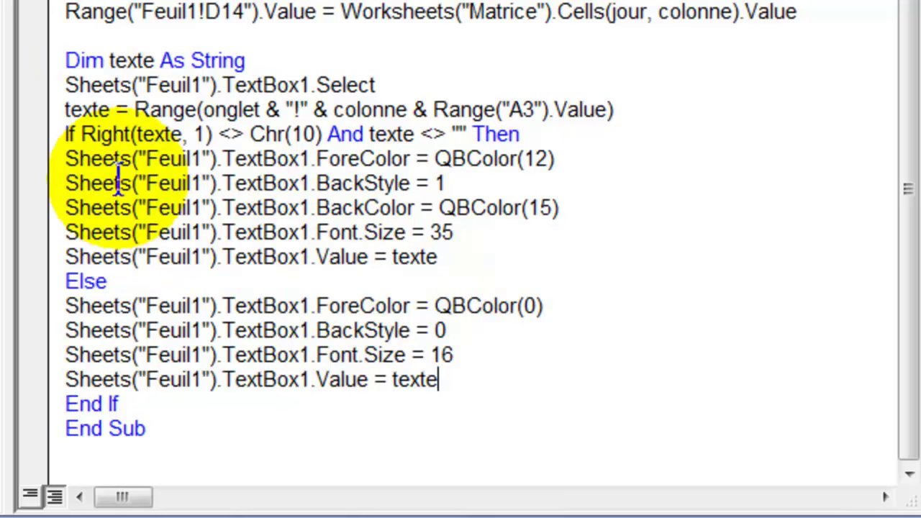
pyautogui.click(66, 158)
pyautogui.moveTo(91, 173); pyautogui.dragTo(476, 232)
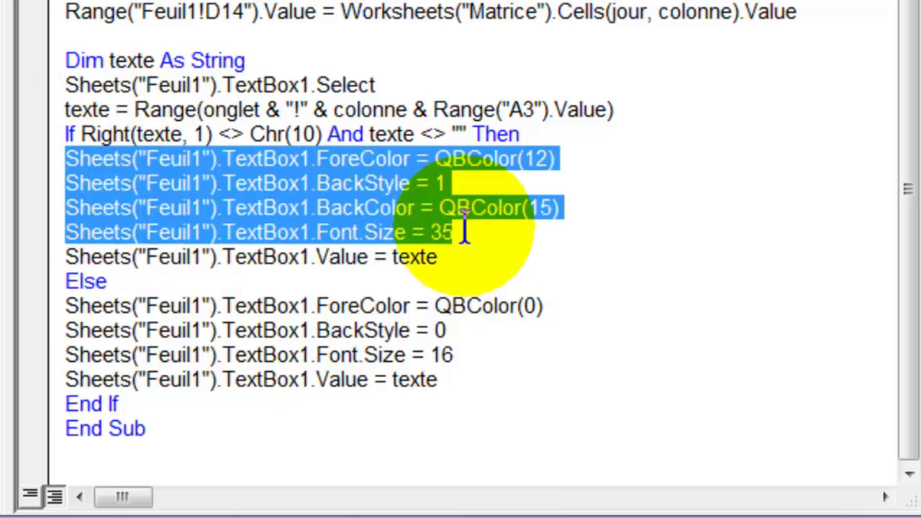
pyautogui.click(362, 164)
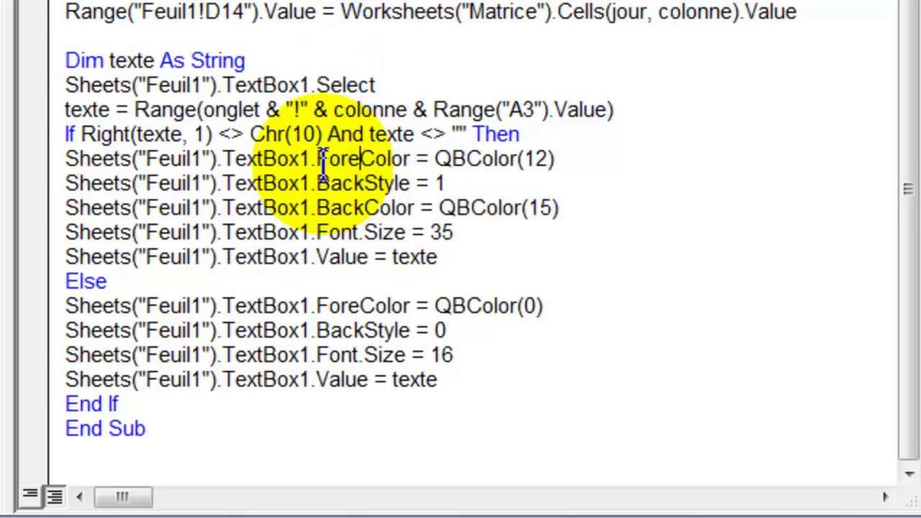
pyautogui.doubleClick(334, 160)
pyautogui.doubleClick(354, 185)
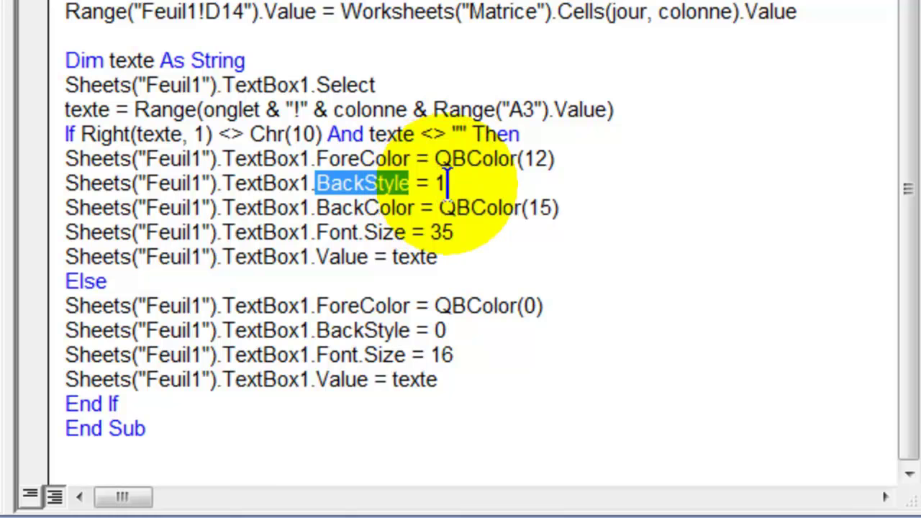
pyautogui.click(331, 209)
pyautogui.doubleClick(333, 209)
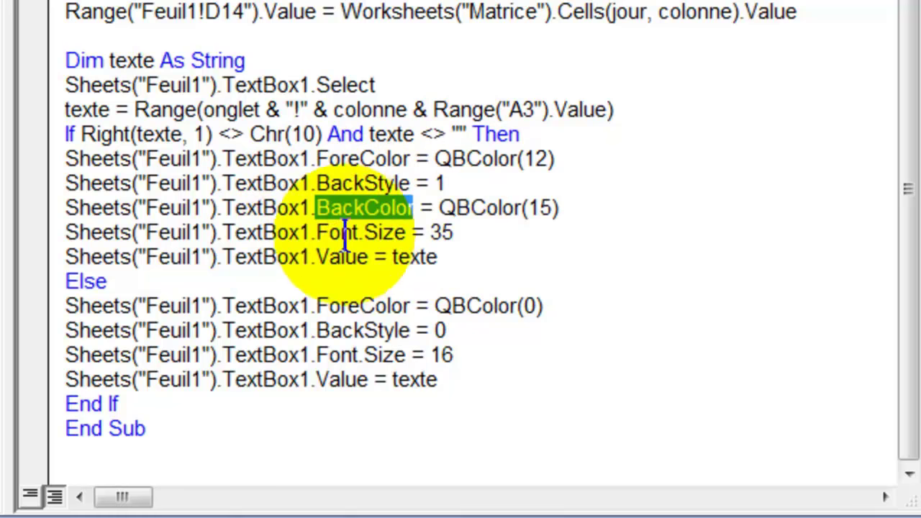
pyautogui.moveTo(316, 232); pyautogui.dragTo(456, 229)
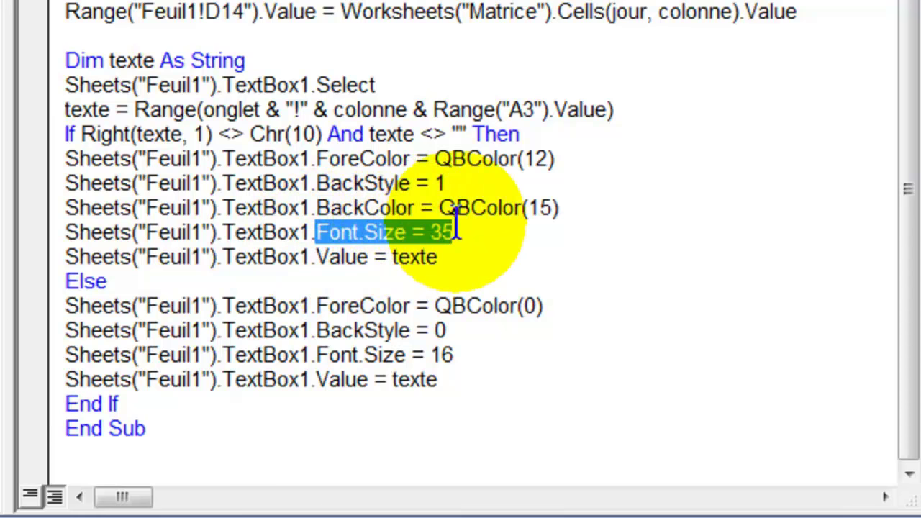
pyautogui.doubleClick(406, 264)
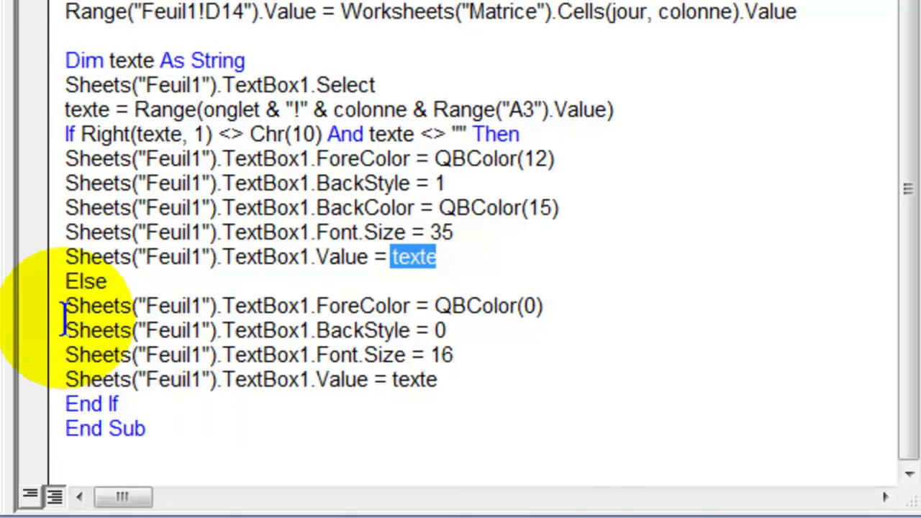
pyautogui.moveTo(65, 308); pyautogui.dragTo(467, 351)
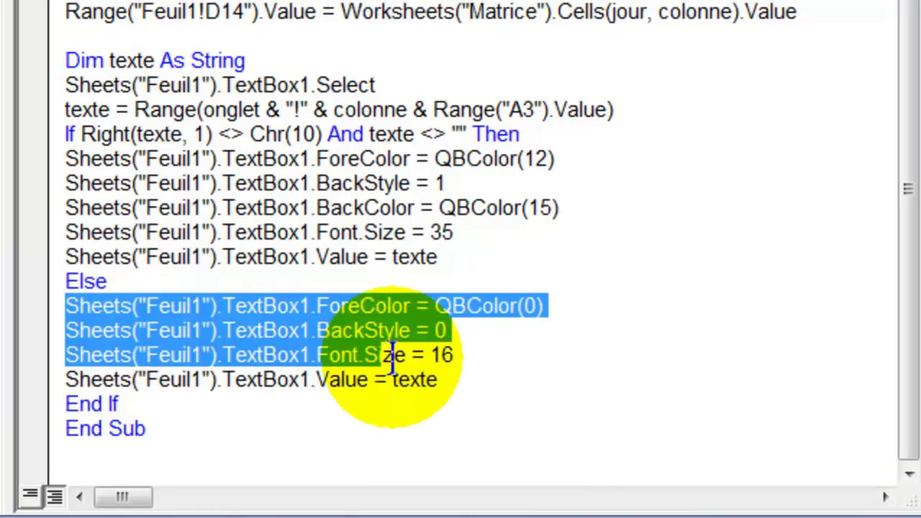
pyautogui.click(501, 307)
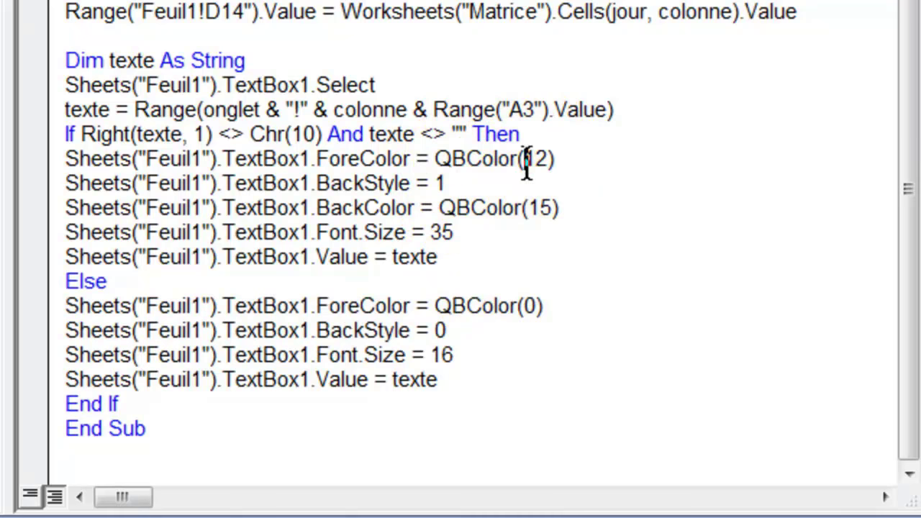
pyautogui.doubleClick(470, 161)
pyautogui.doubleClick(472, 308)
pyautogui.click(362, 331)
pyautogui.doubleClick(361, 331)
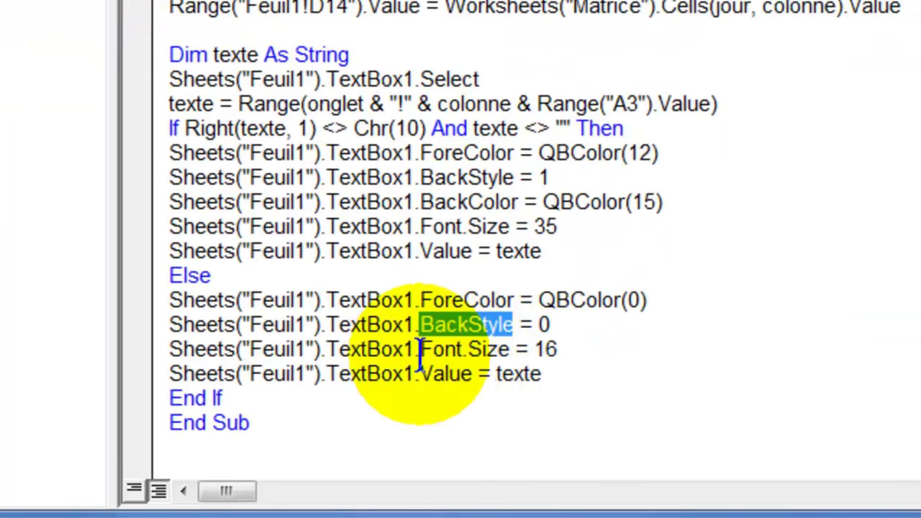
pyautogui.moveTo(421, 351); pyautogui.dragTo(586, 344)
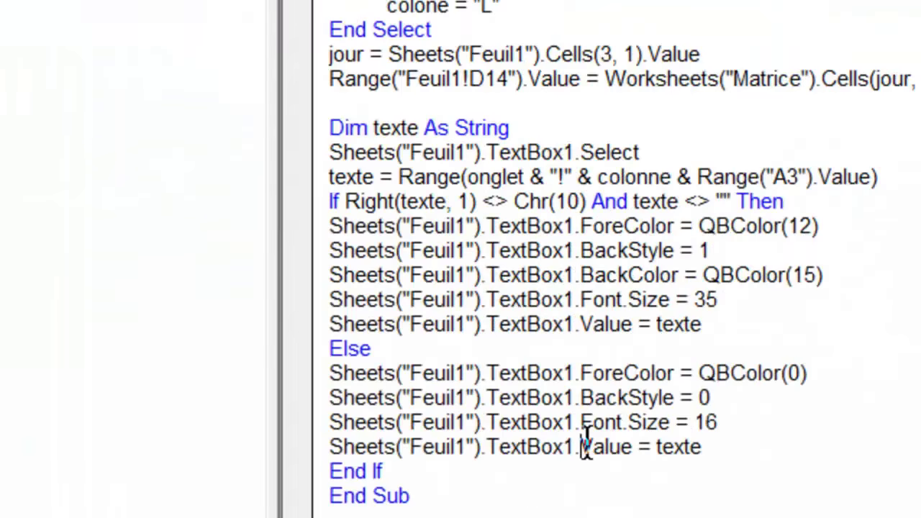
# Step: Step the agenda from 1 to 5 January with the scroll bar arrows, checking the text box each day
pyautogui.moveTo(403, 374); pyautogui.dragTo(523, 373)
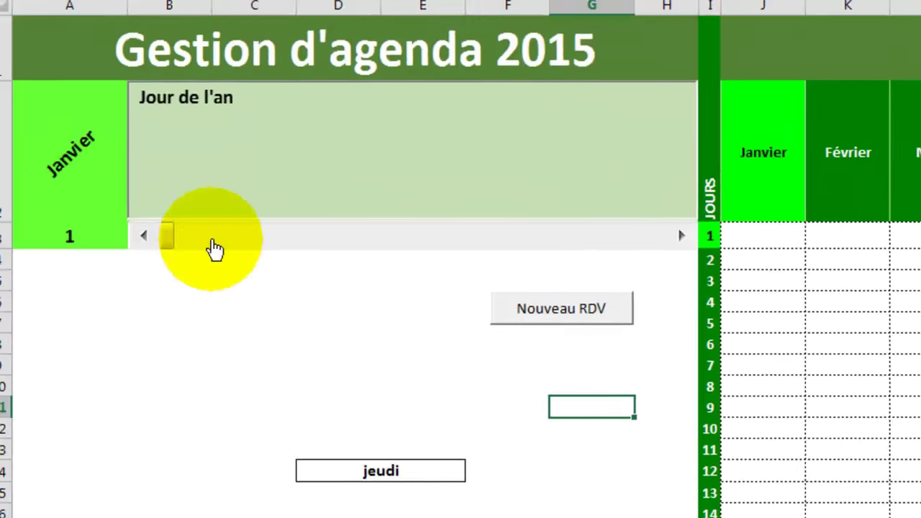
pyautogui.click(680, 236)
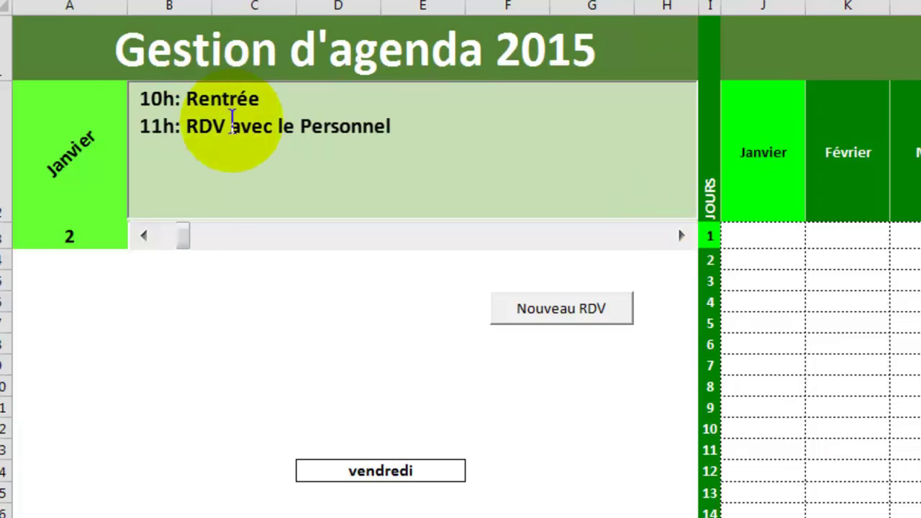
pyautogui.click(145, 236)
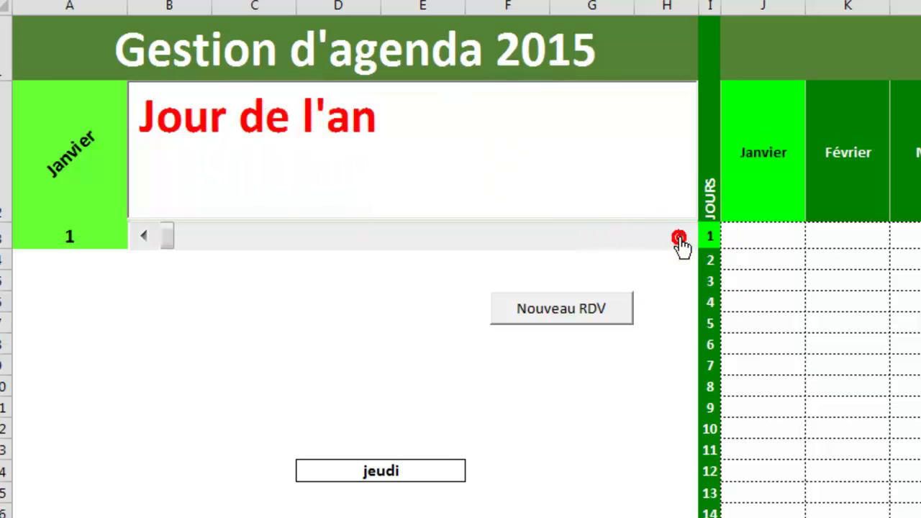
pyautogui.click(679, 238)
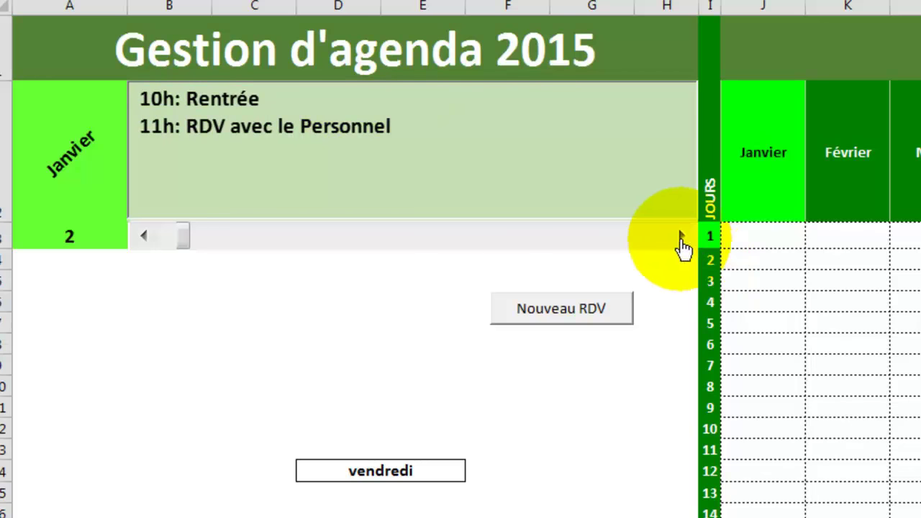
pyautogui.click(681, 236)
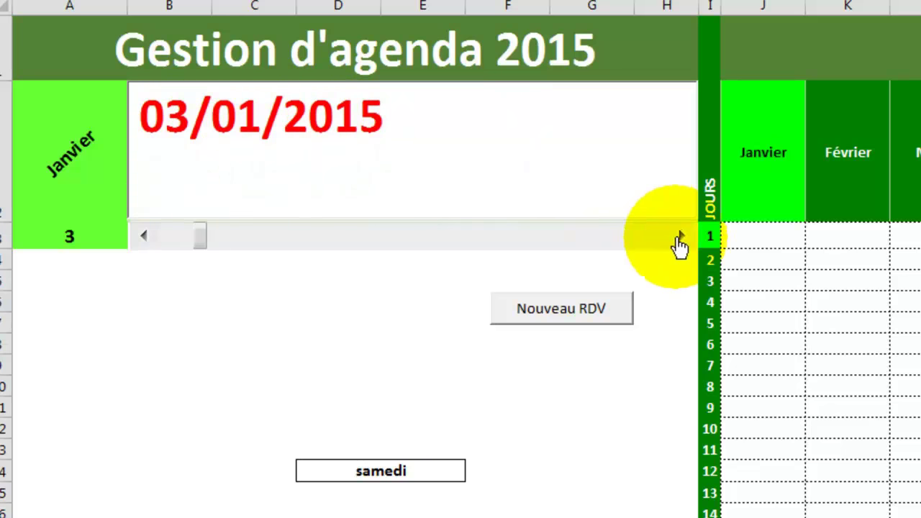
pyautogui.click(680, 237)
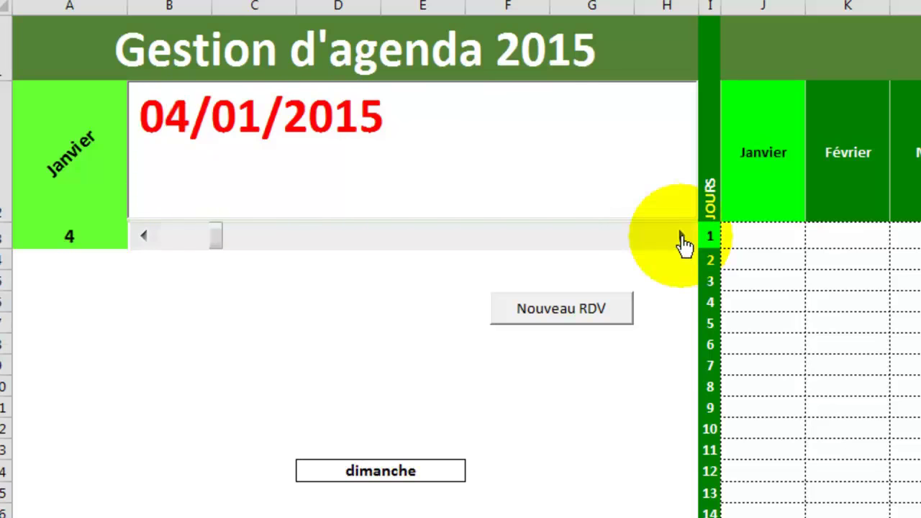
pyautogui.click(682, 238)
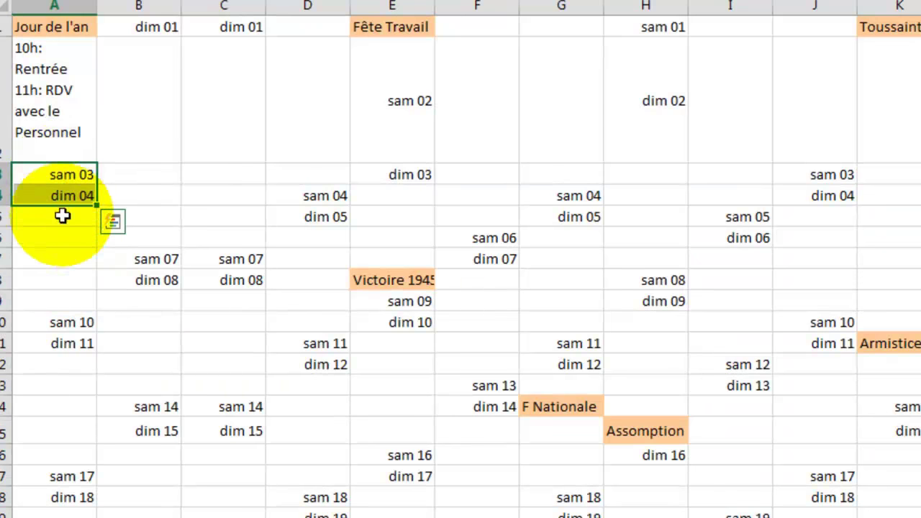
# Step: Check the empty 5 January entry, select the lundi cell, and switch to Module1 with Alt+F11
pyautogui.click(63, 220)
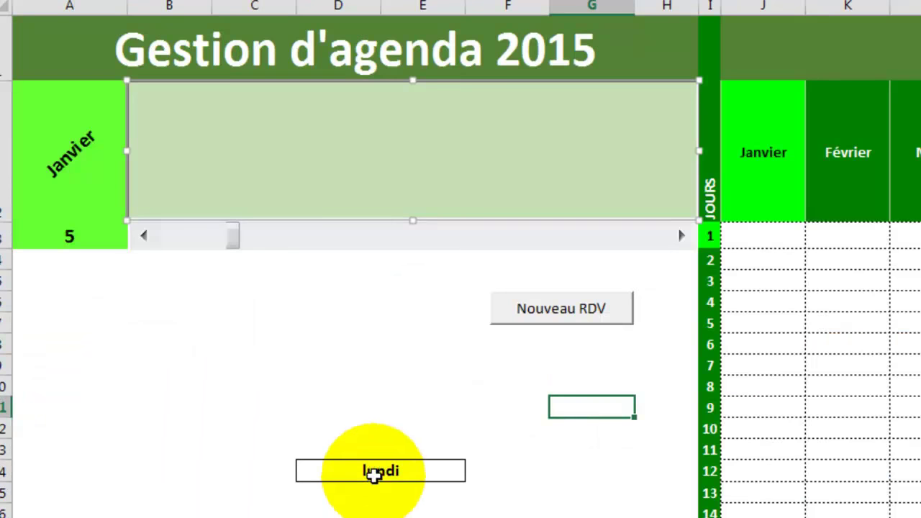
pyautogui.click(387, 469)
pyautogui.click(387, 470)
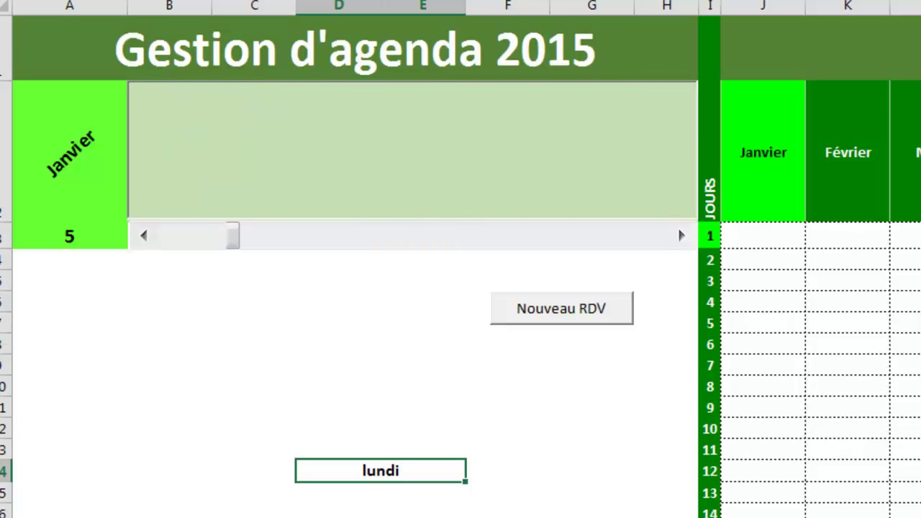
pyautogui.hotkey('alt', 'F11')
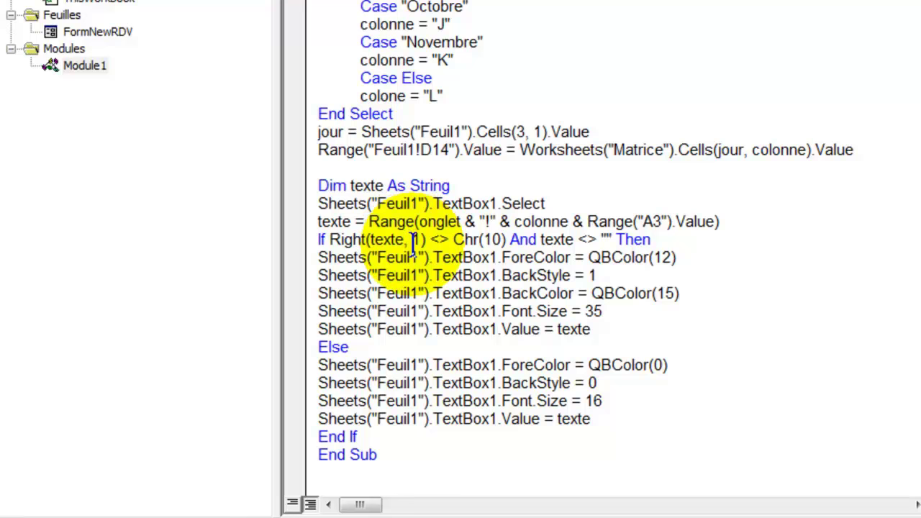
# Step: Insert texte = Format(texte, "dddd") as the first line inside the If block
pyautogui.click(661, 241)
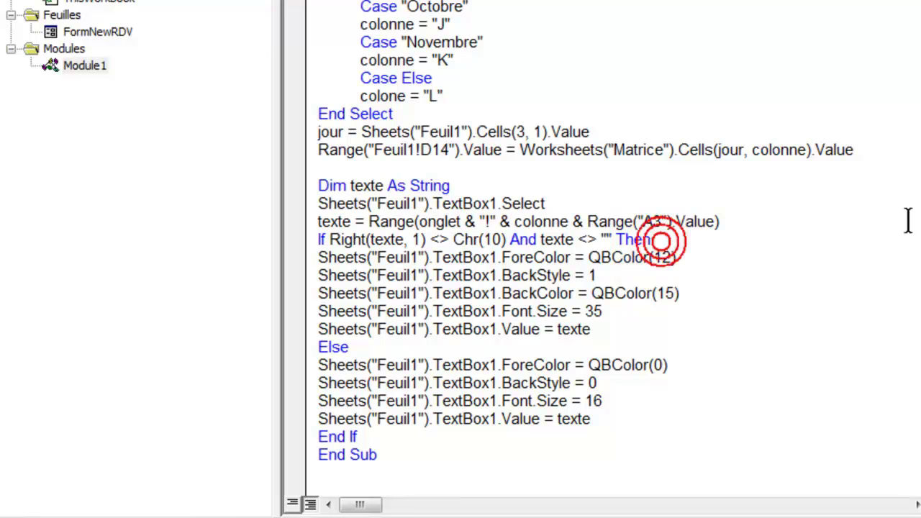
pyautogui.press('Return')
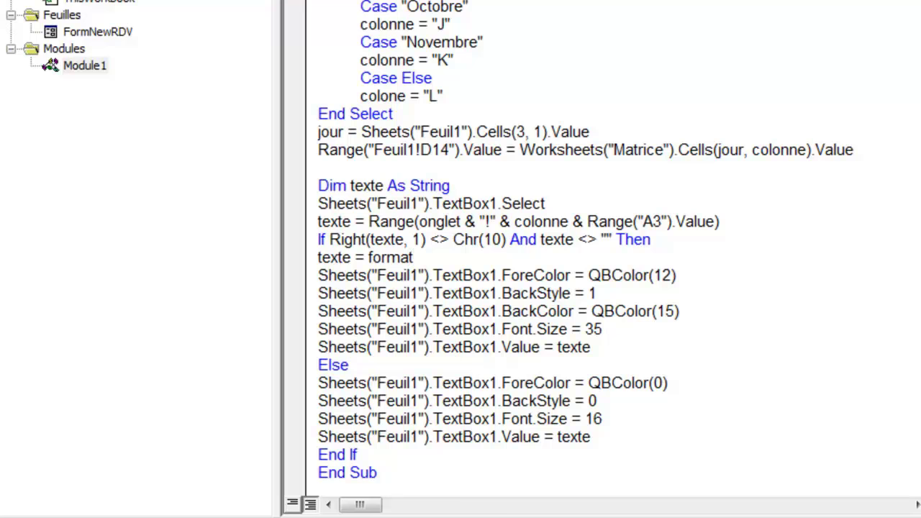
pyautogui.write('(texte')
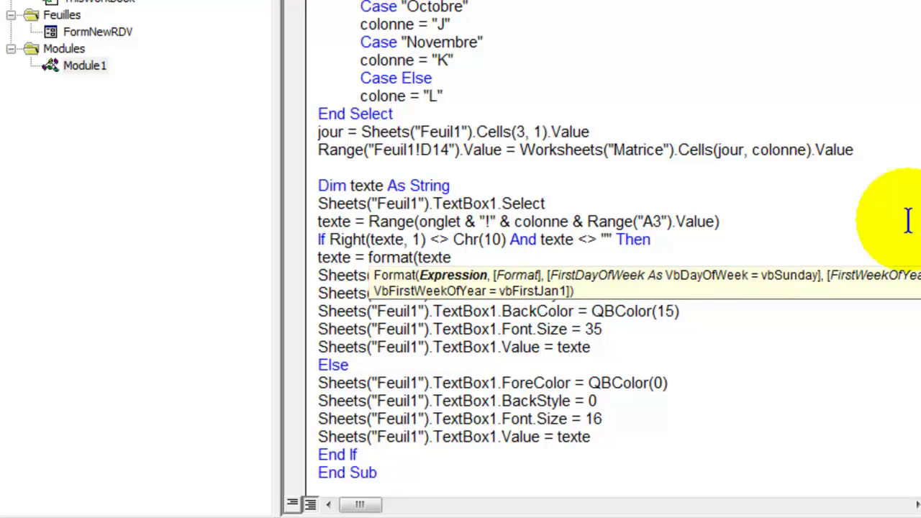
pyautogui.write(', "dddd')
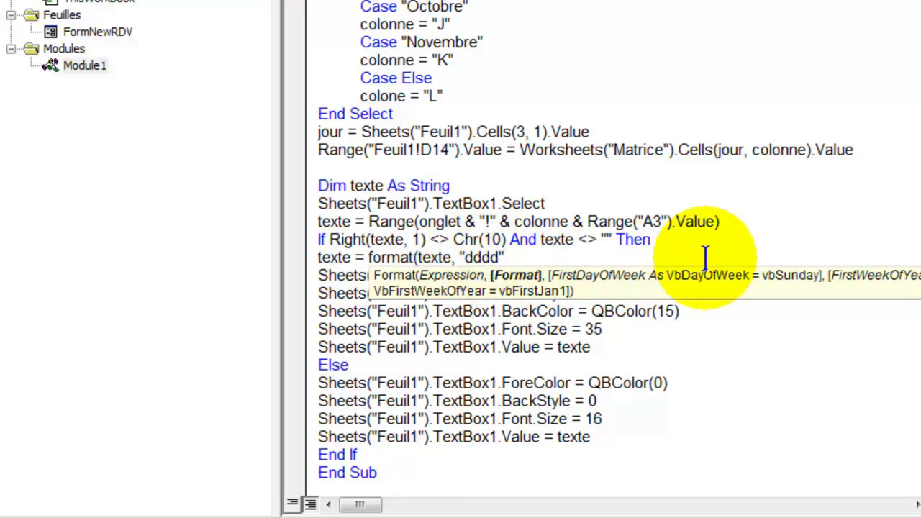
pyautogui.write(')')
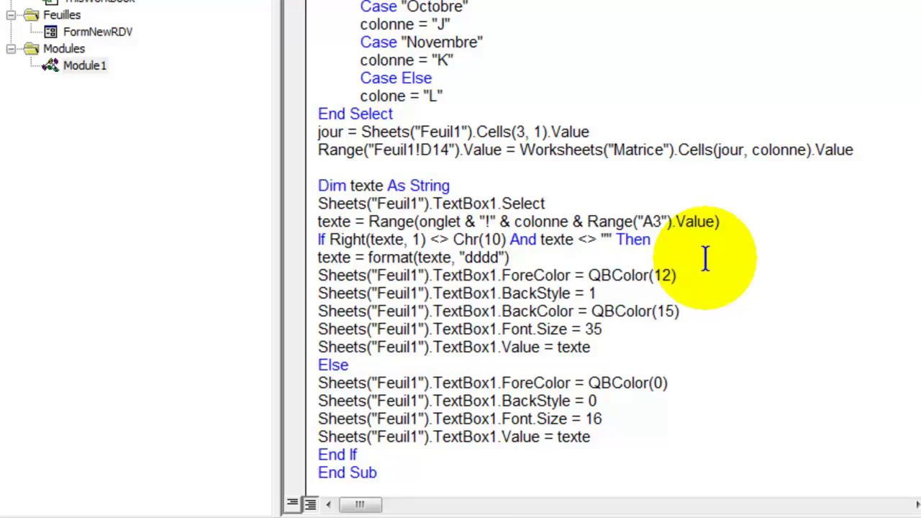
pyautogui.press('Down')
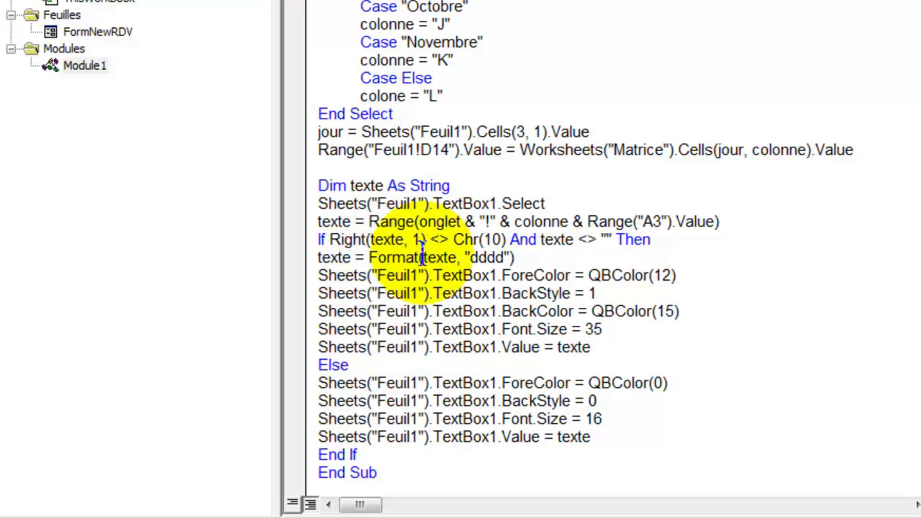
# Step: Review the If condition's non-empty test, the Right(texte, 1) <> Chr(10) test and the dddd format
pyautogui.click(328, 240)
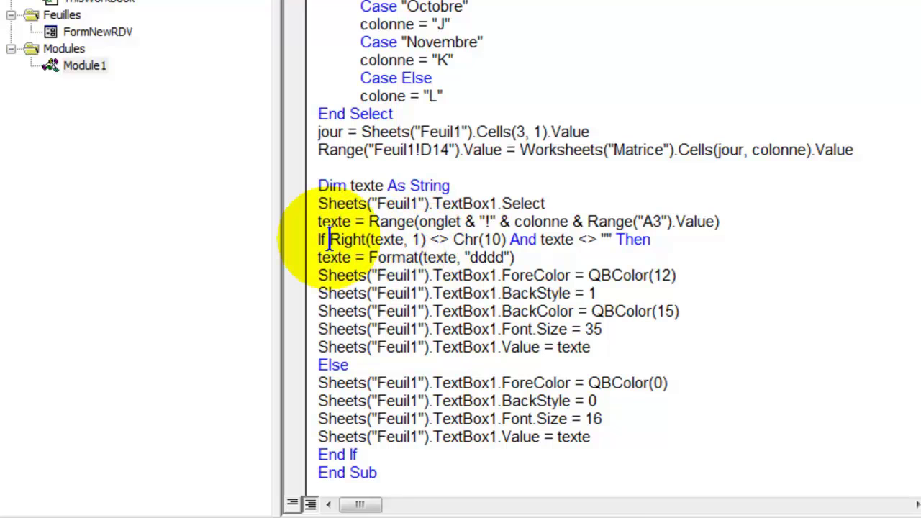
pyautogui.moveTo(536, 241); pyautogui.dragTo(624, 243)
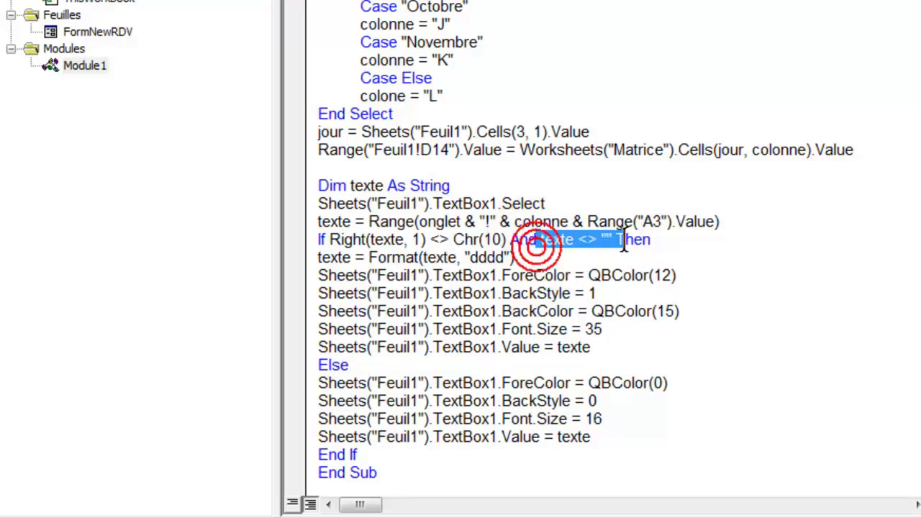
pyautogui.click(328, 240)
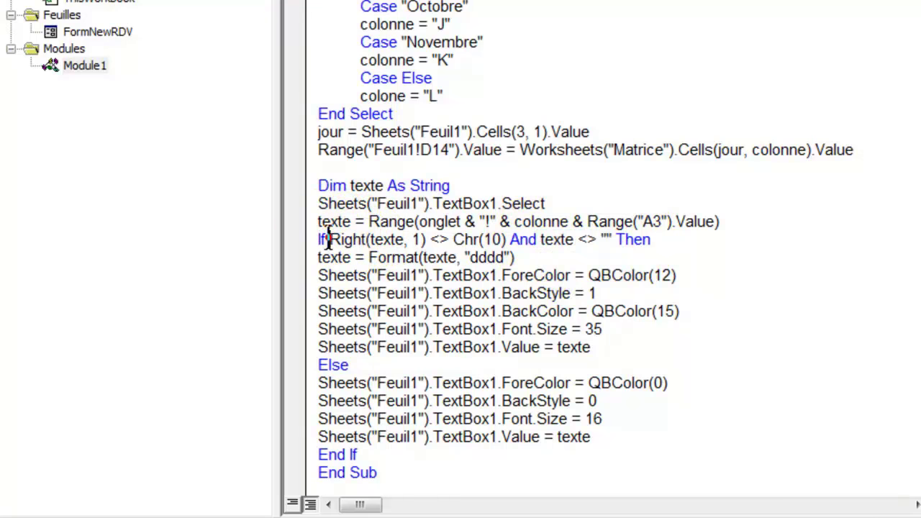
pyautogui.moveTo(327, 239); pyautogui.dragTo(506, 241)
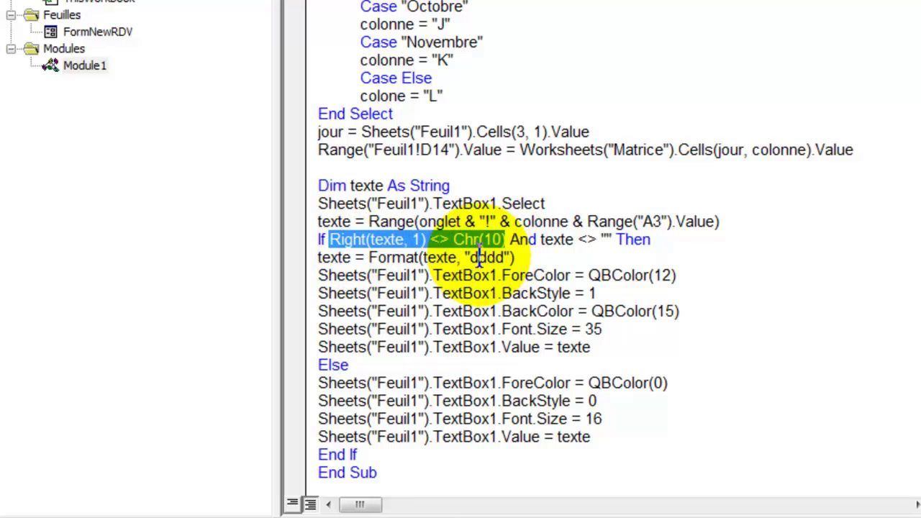
pyautogui.click(485, 258)
pyautogui.click(485, 258)
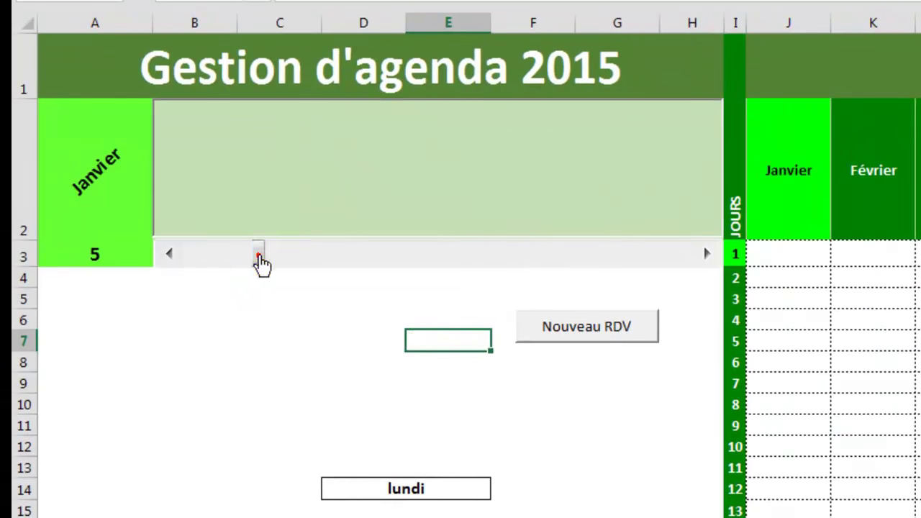
# Step: Browse the agenda from January 1 to 4, then back to 2 Janvier with its Rentrée and staff meeting
pyautogui.click(72, 230)
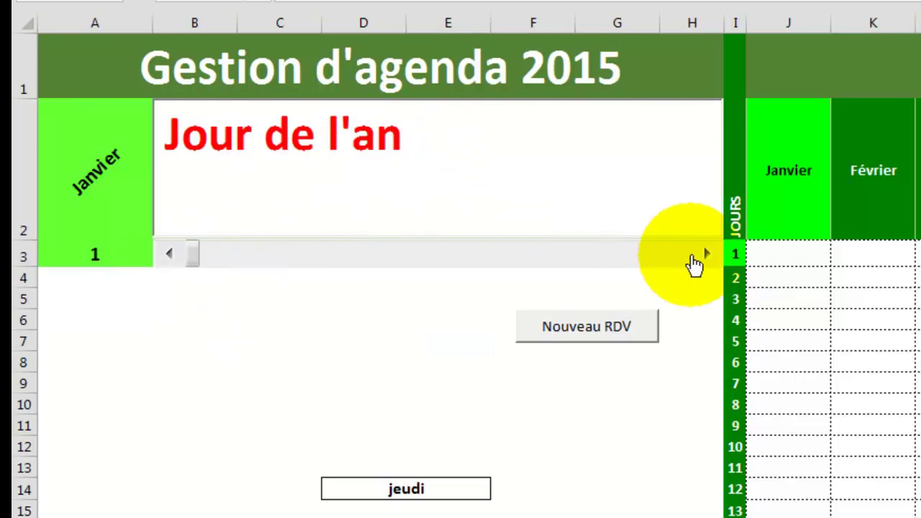
pyautogui.click(704, 255)
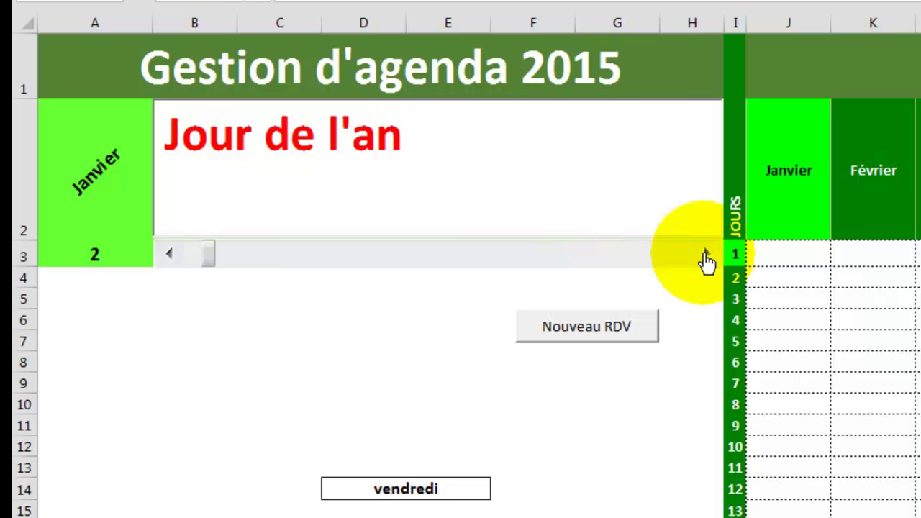
pyautogui.click(705, 255)
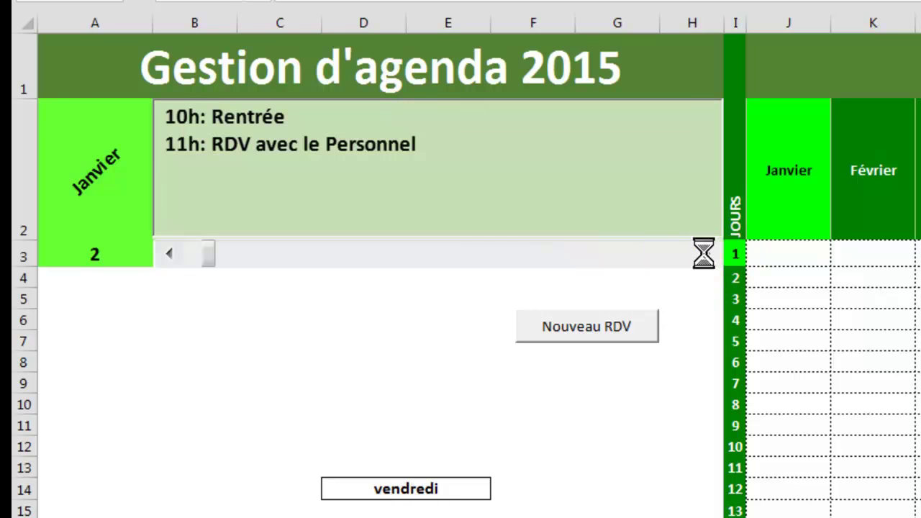
pyautogui.click(704, 254)
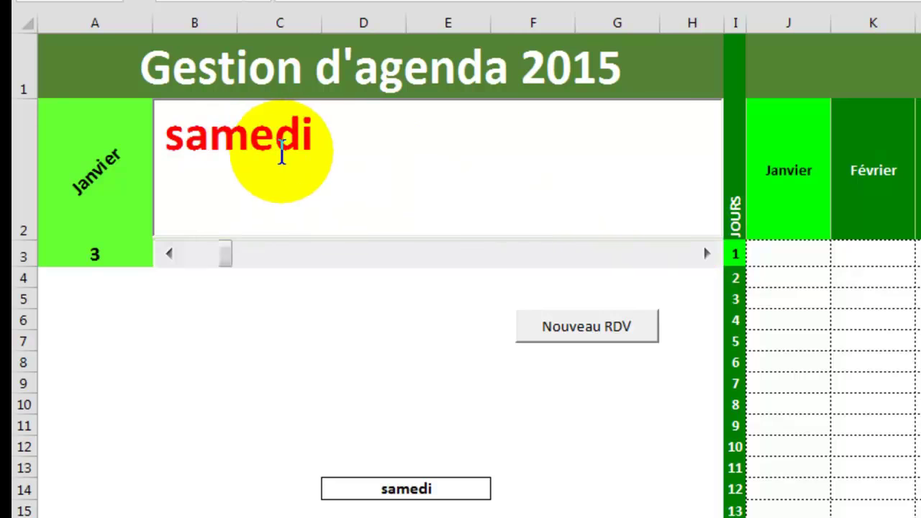
pyautogui.click(707, 257)
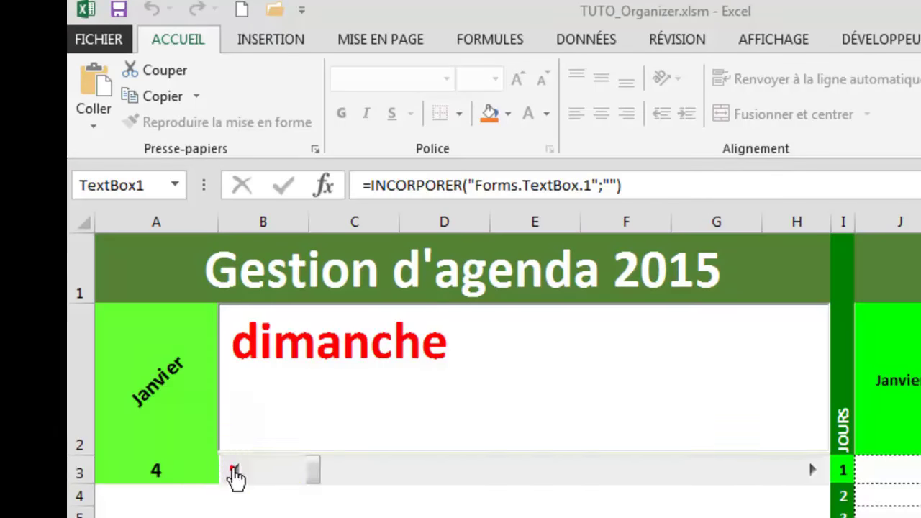
pyautogui.click(233, 471)
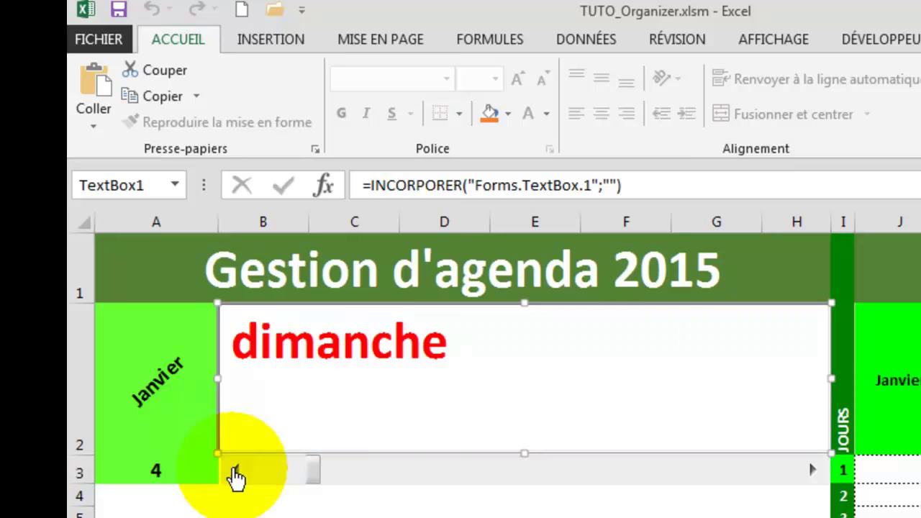
pyautogui.click(235, 472)
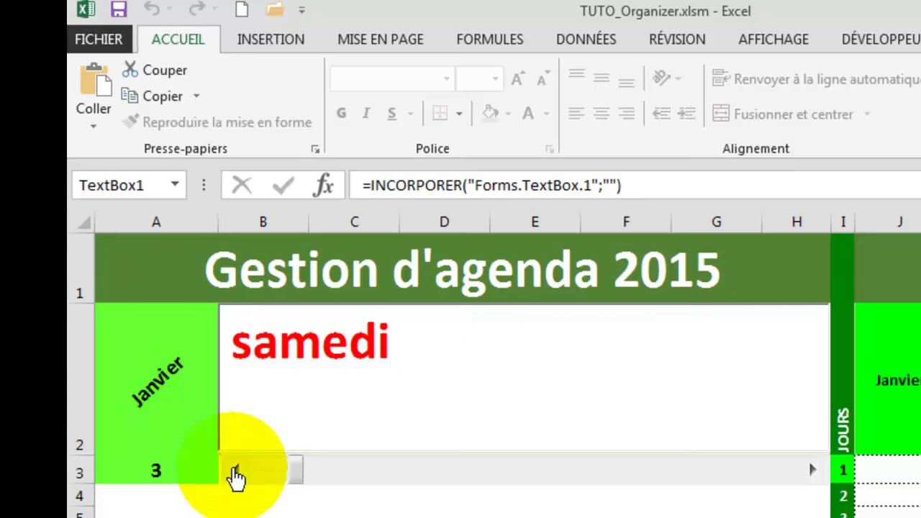
pyautogui.click(236, 472)
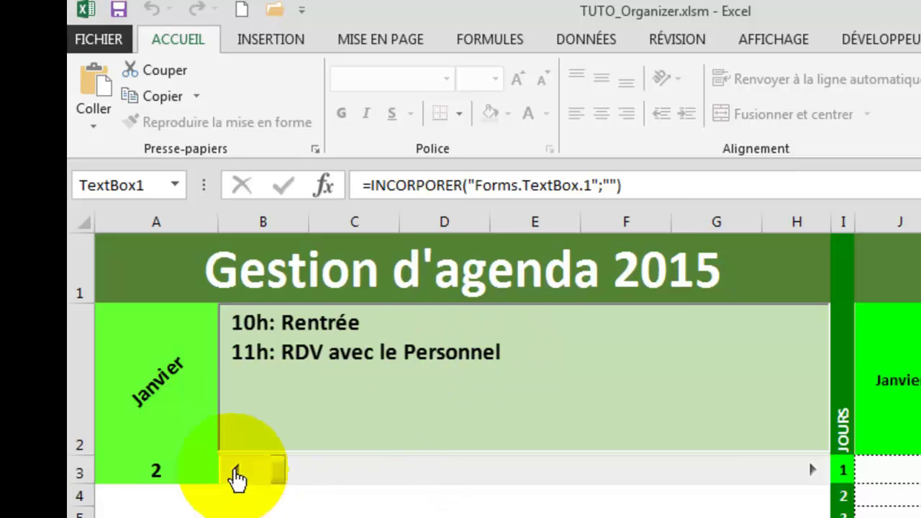
pyautogui.click(235, 470)
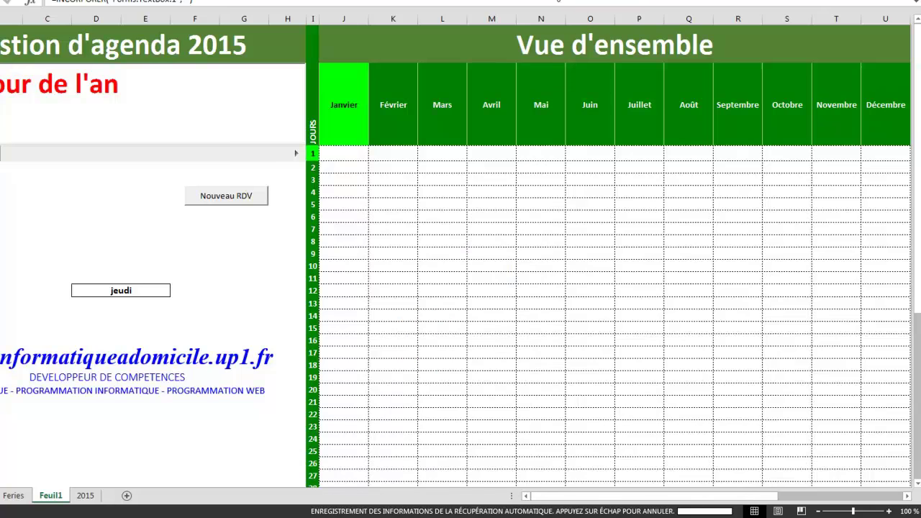
# Step: Open Feuil1's code and add an empty Sub vueEnsemble() below new_RDV_Click
pyautogui.hotkey('alt', 'F11')
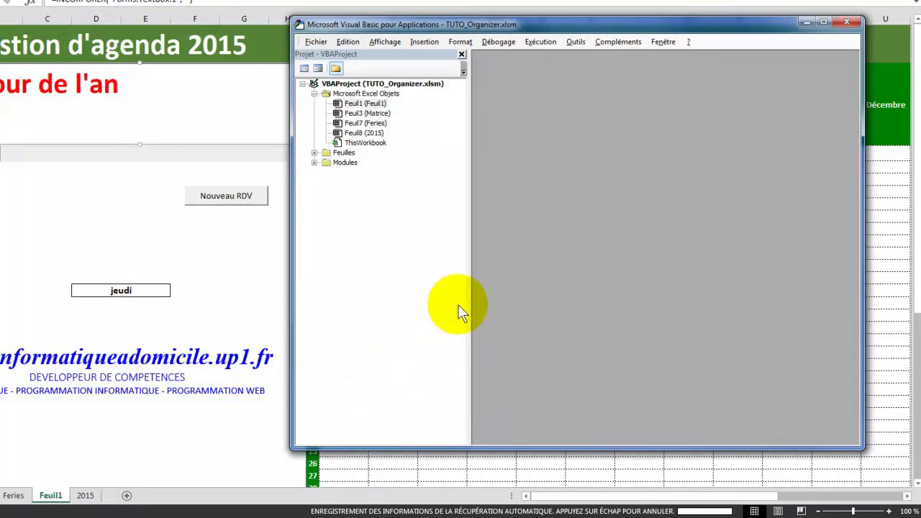
pyautogui.doubleClick(365, 103)
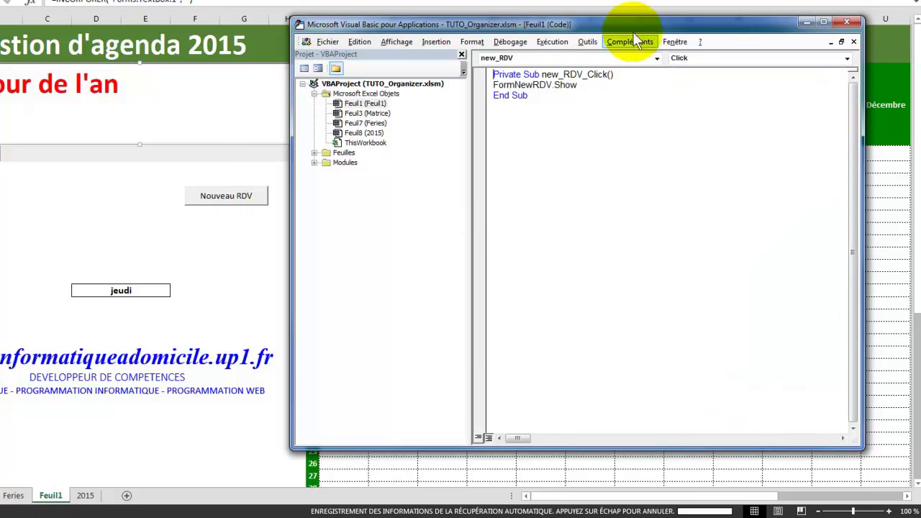
pyautogui.moveTo(667, 24)
pyautogui.mouseDown()
pyautogui.moveTo(697, 250)
pyautogui.moveTo(690, 318)
pyautogui.moveTo(629, 44)
pyautogui.mouseUp()
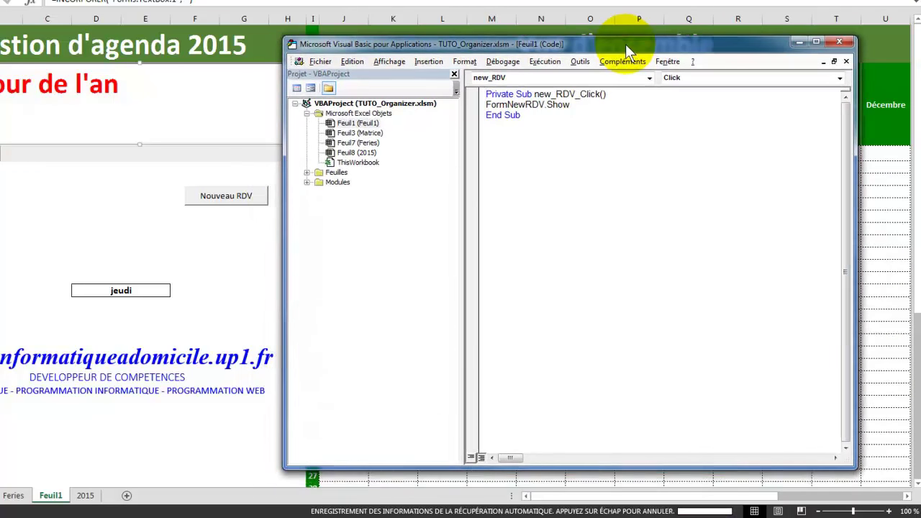
pyautogui.click(549, 153)
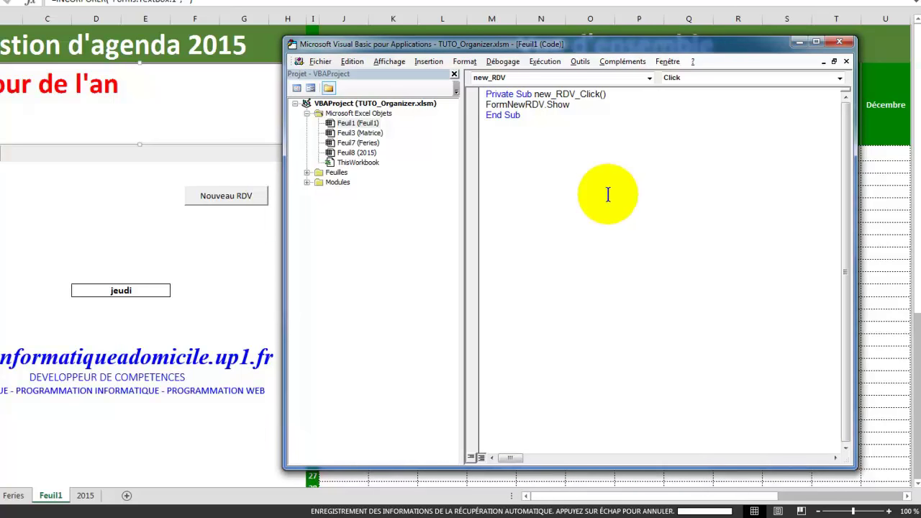
pyautogui.press('Return')
pyautogui.write('sub vueEnsemble()')
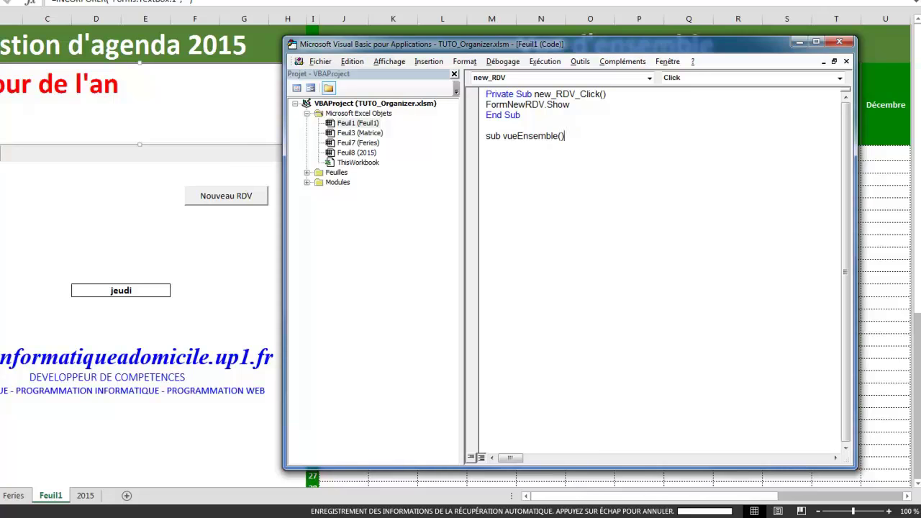
pyautogui.press('Return')
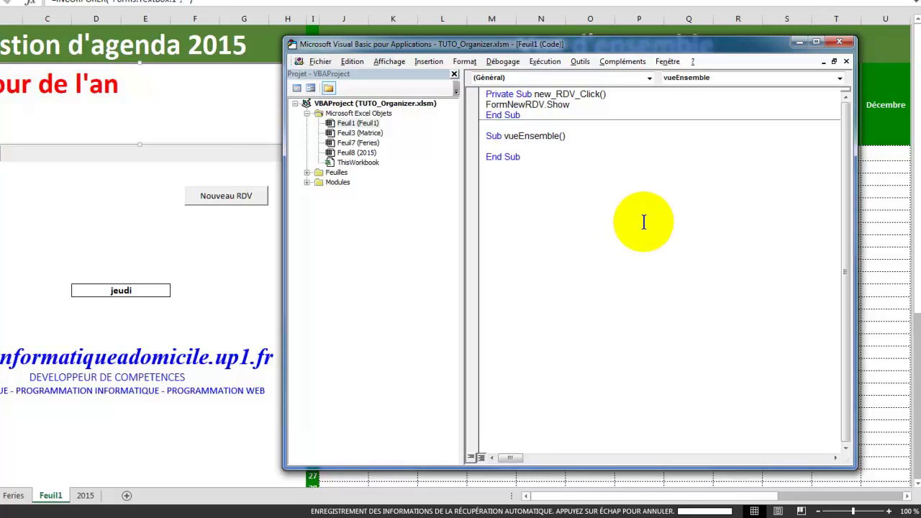
pyautogui.moveTo(632, 42); pyautogui.dragTo(78, 52)
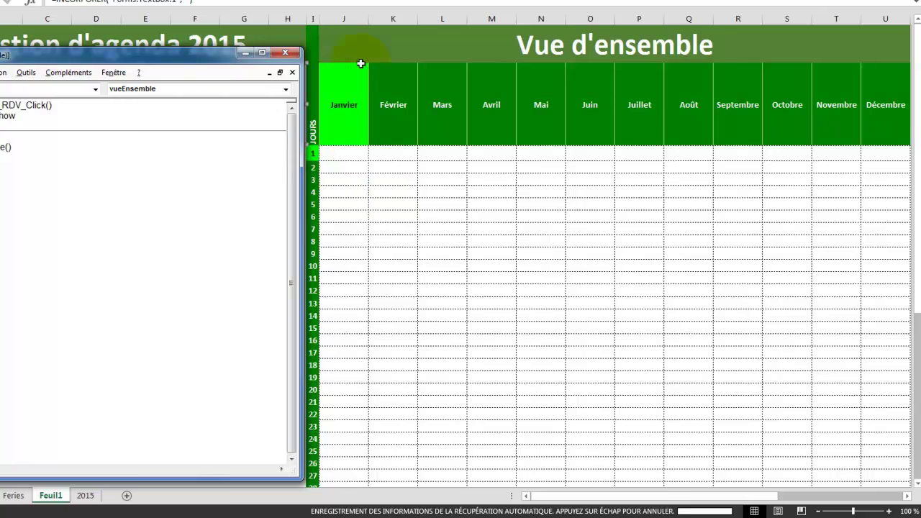
pyautogui.click(344, 153)
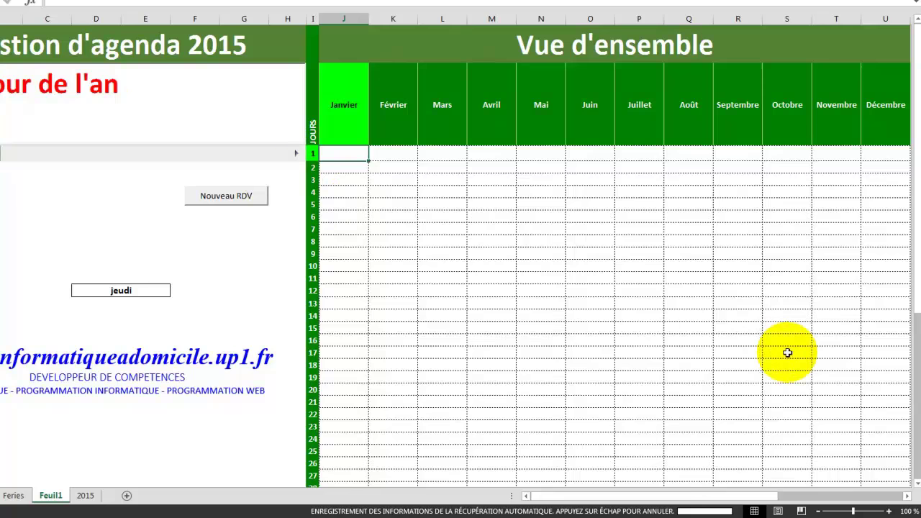
pyautogui.scroll(-1, 788, 352)
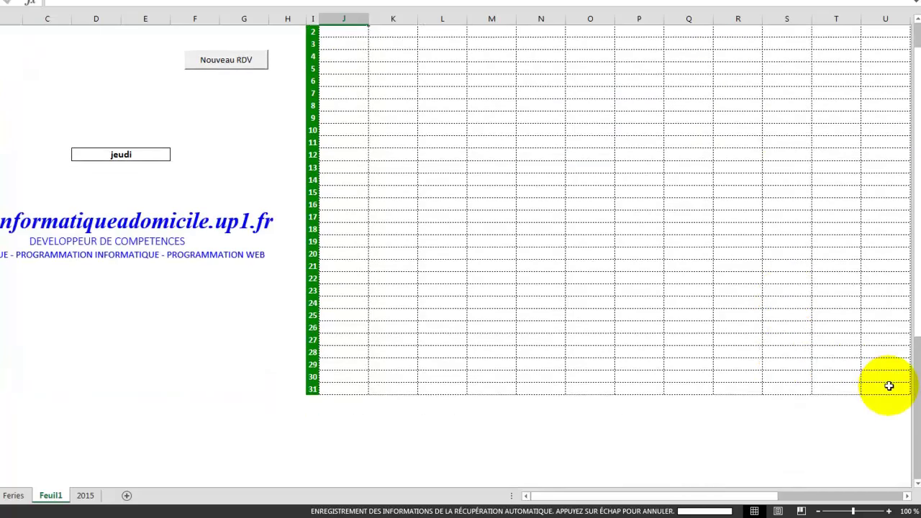
pyautogui.click(885, 386)
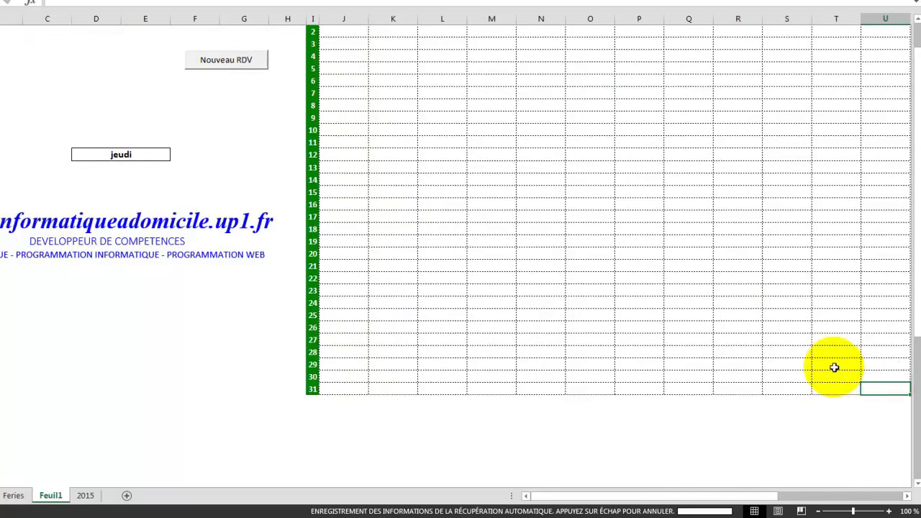
pyautogui.scroll(1, 831, 366)
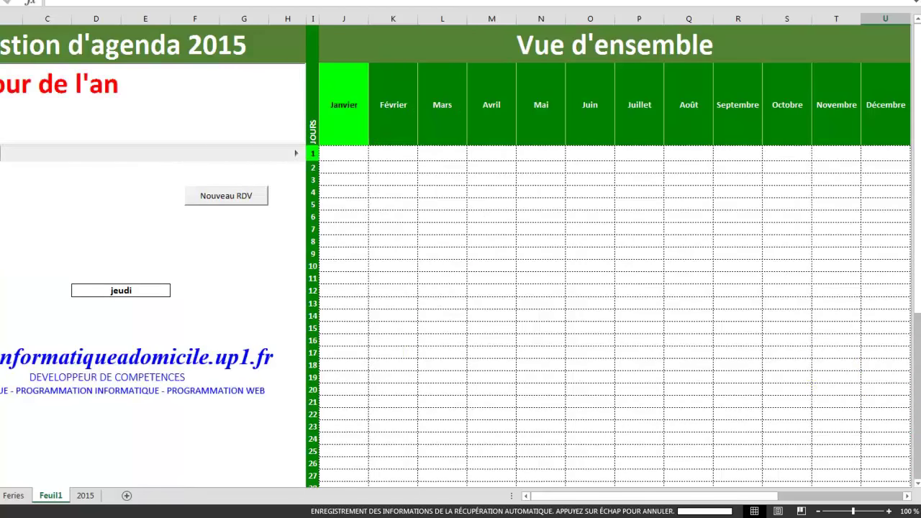
pyautogui.click(186, 473)
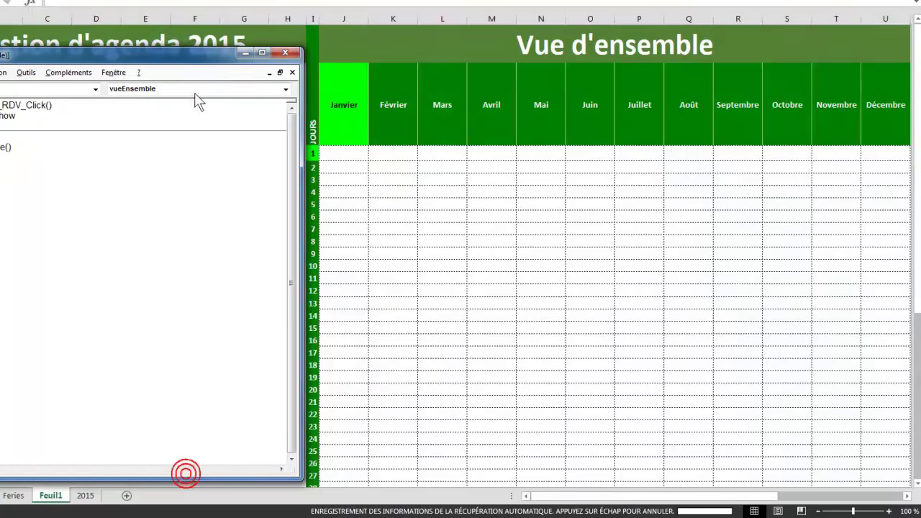
pyautogui.moveTo(186, 60); pyautogui.dragTo(611, 74)
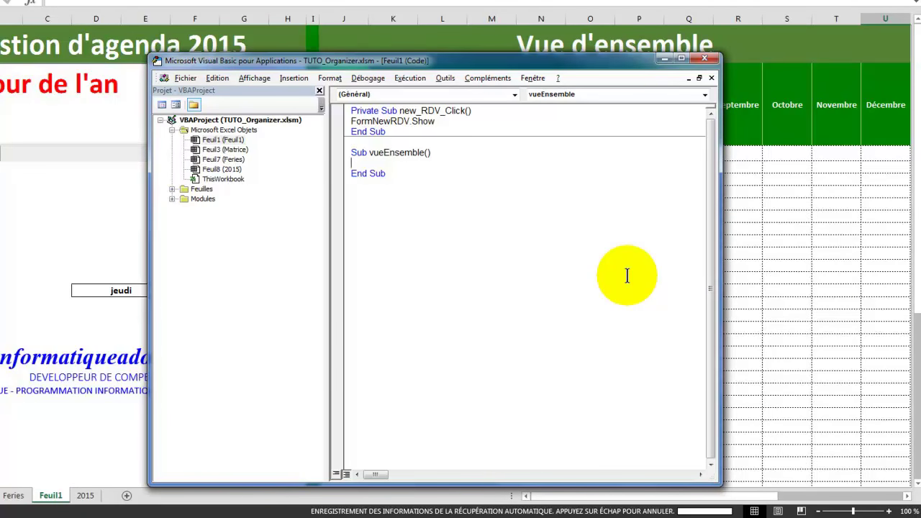
# Step: Add Range("J3:U33").Select followed by Selection.Value = "" to vueEnsemble
pyautogui.write('rang')
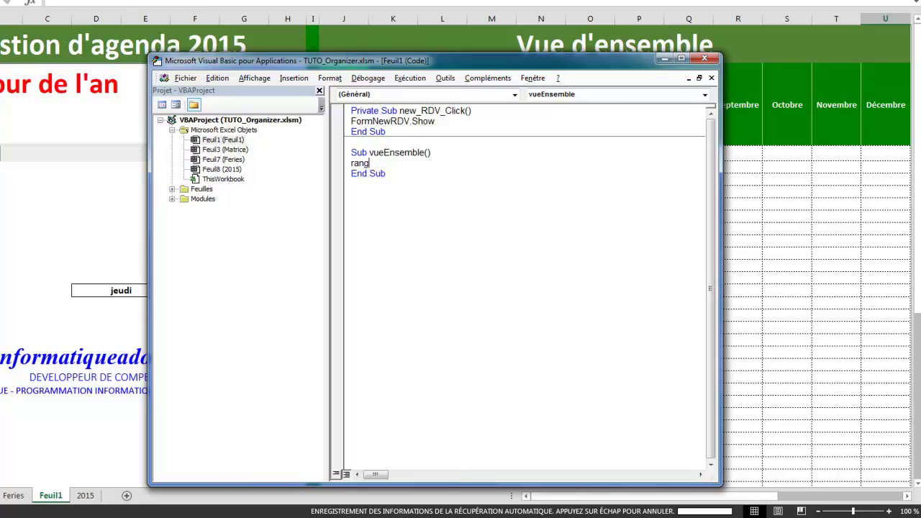
pyautogui.write('e("J3:')
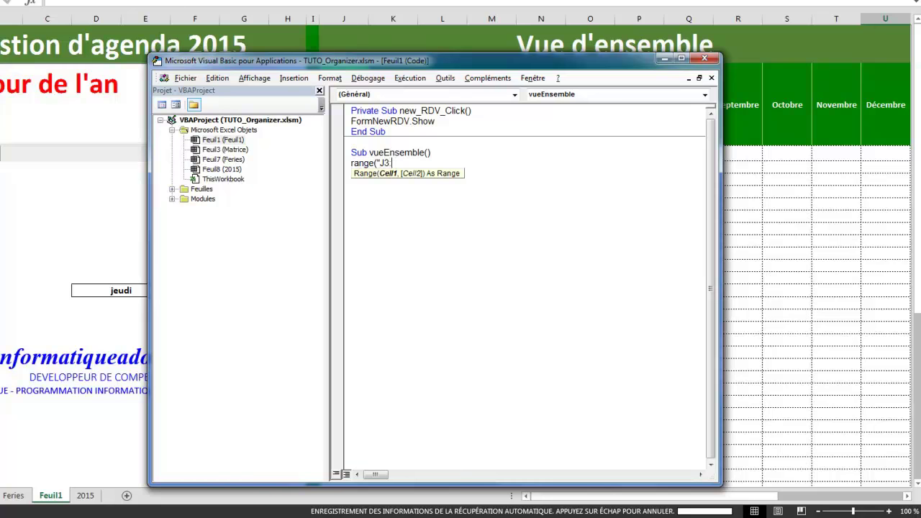
pyautogui.write('U33')
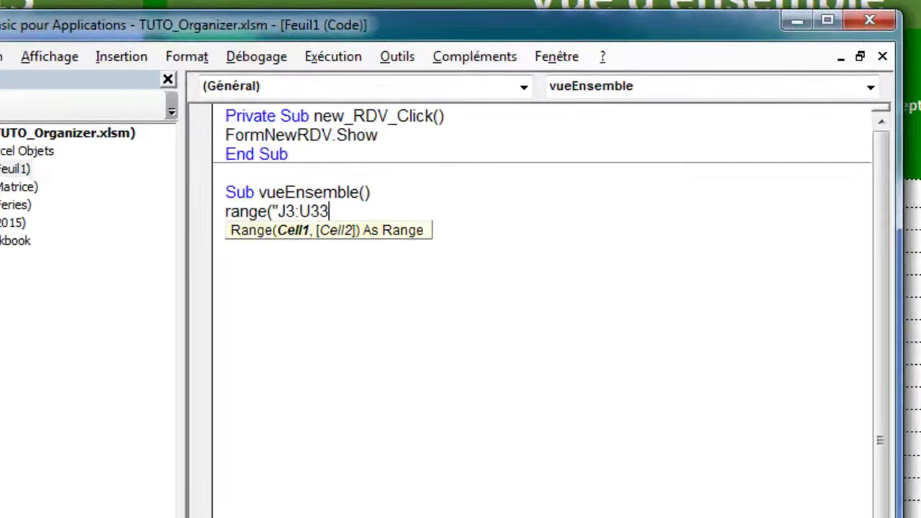
pyautogui.write('")')
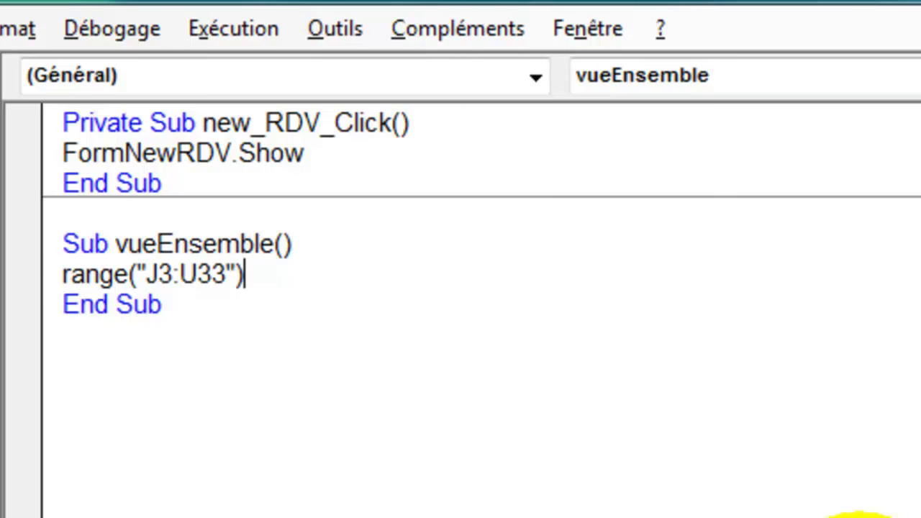
pyautogui.write('.select')
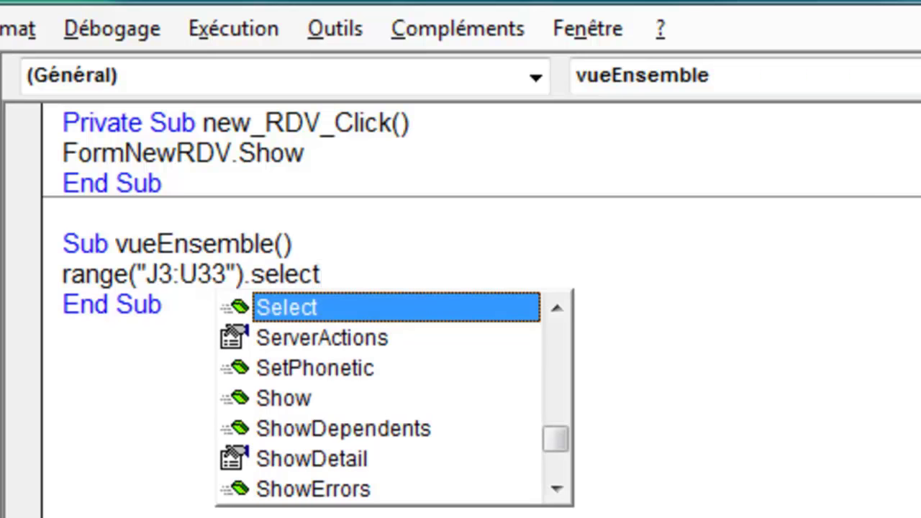
pyautogui.press('Tab')
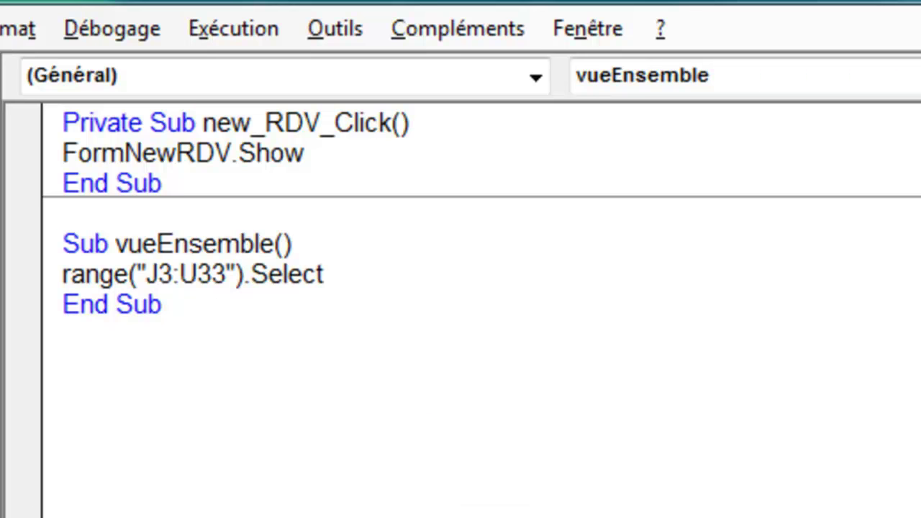
pyautogui.press('Return')
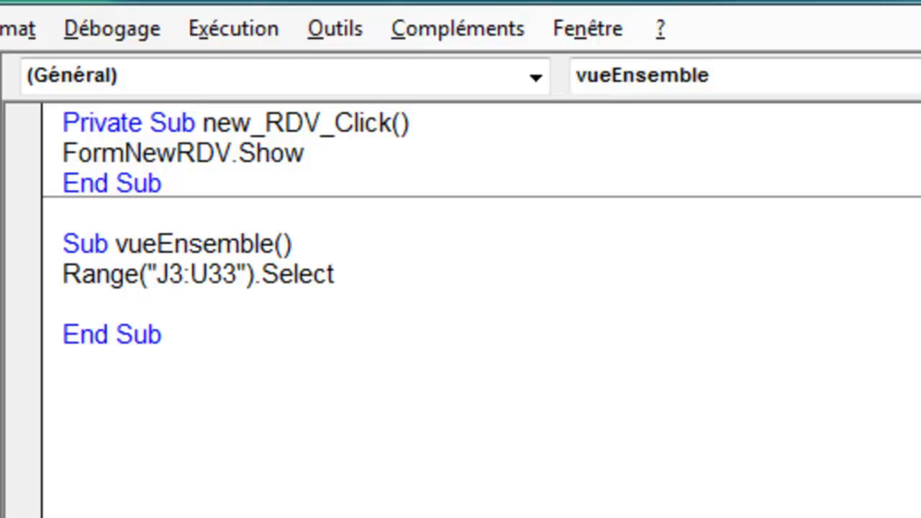
pyautogui.write('selection')
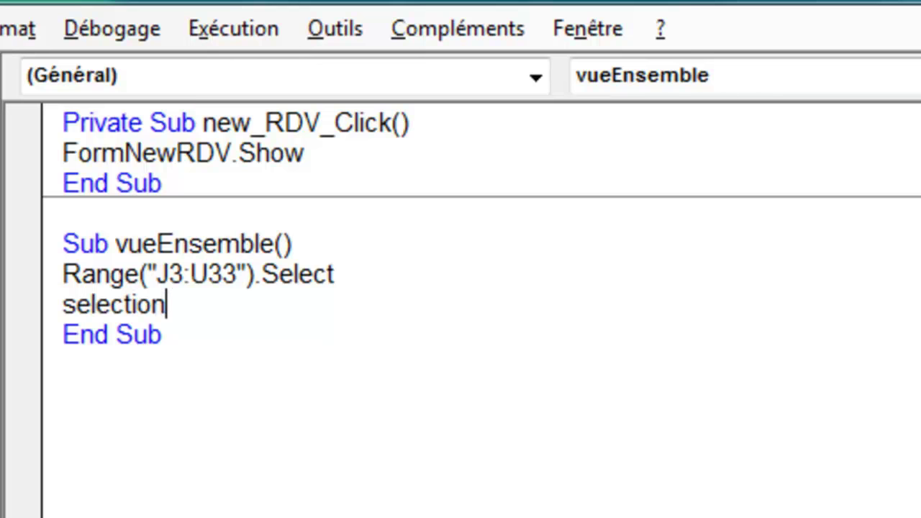
pyautogui.write('.value=')
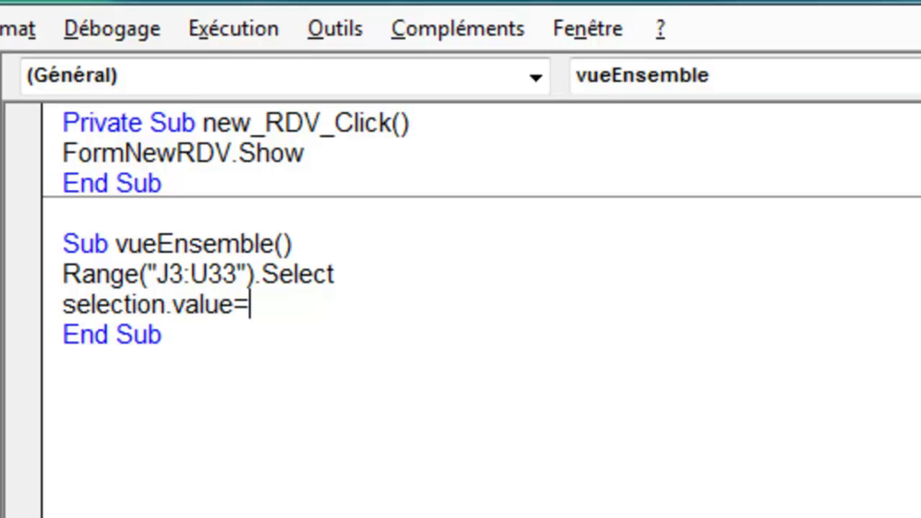
pyautogui.write(' ""')
pyautogui.press('Return')
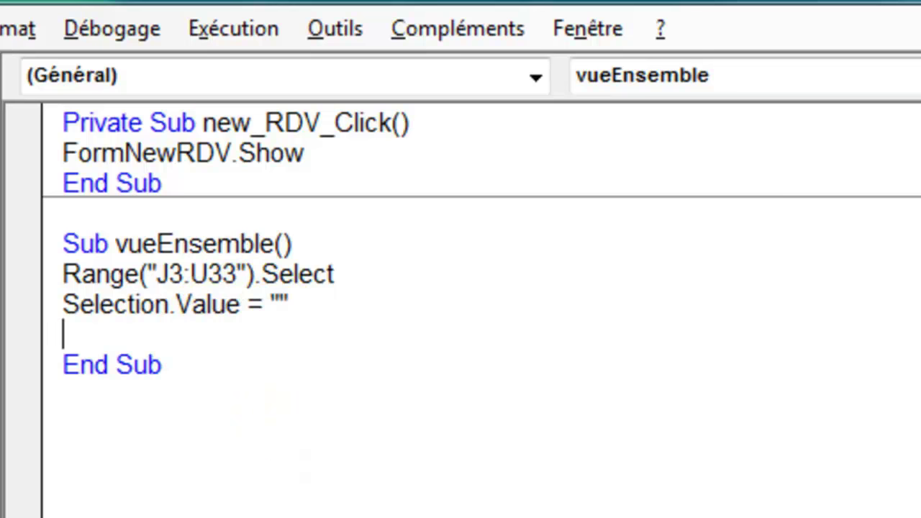
# Step: Add the line Selection.FormatConditions.Delete, correcting the 'condotions' typo
pyautogui.write('selection')
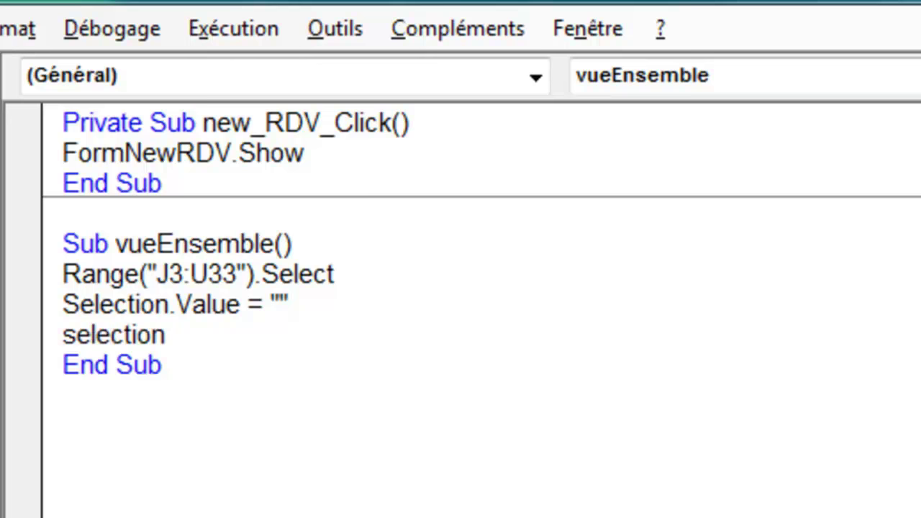
pyautogui.write('.')
pyautogui.write('form')
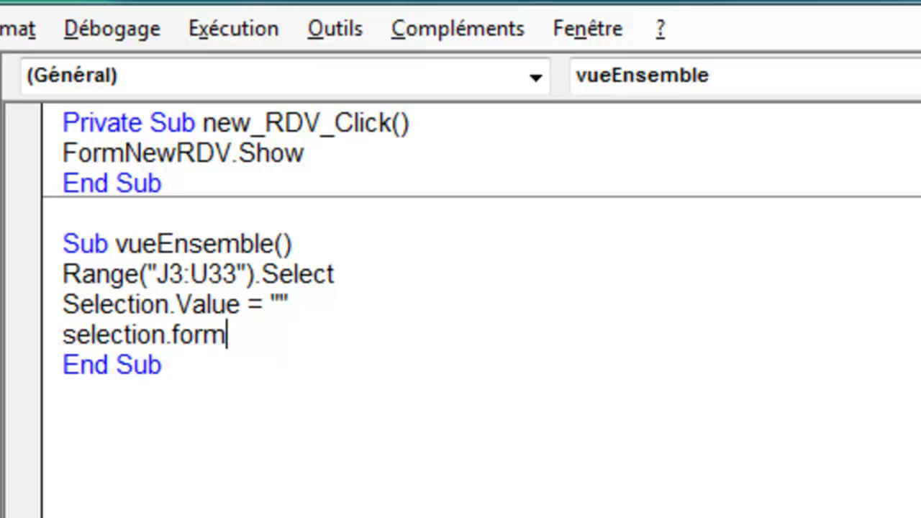
pyautogui.write('atcon')
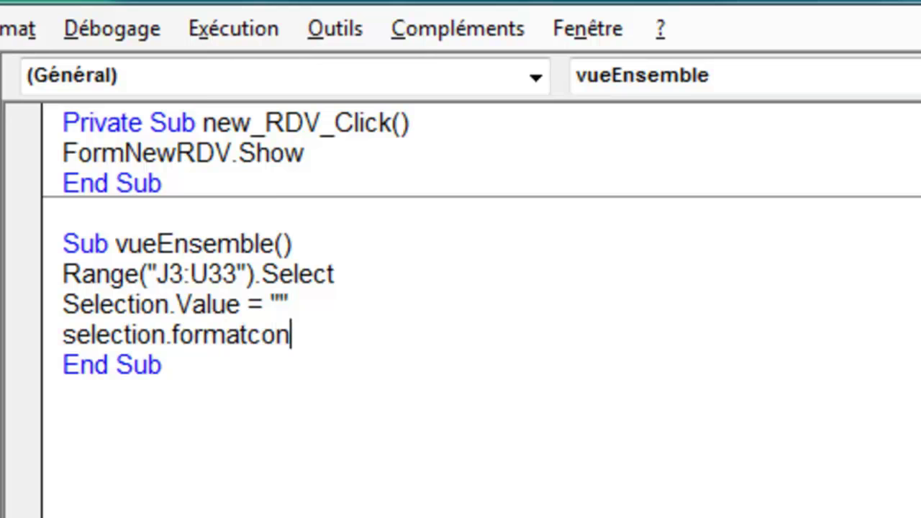
pyautogui.write('dotions')
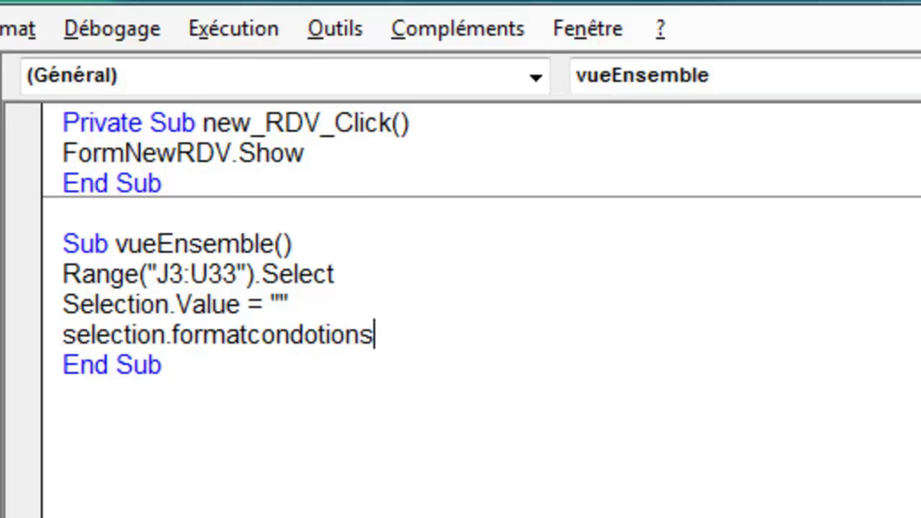
pyautogui.write('.delete')
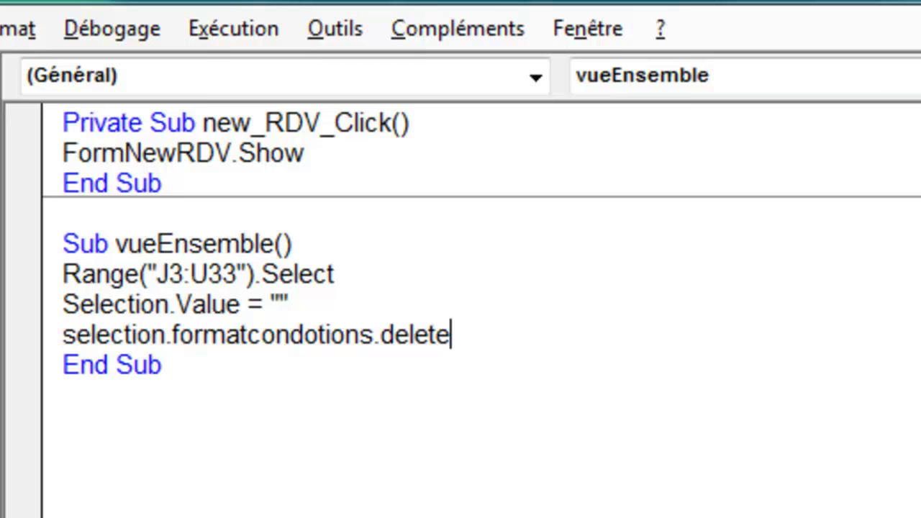
pyautogui.press('Return')
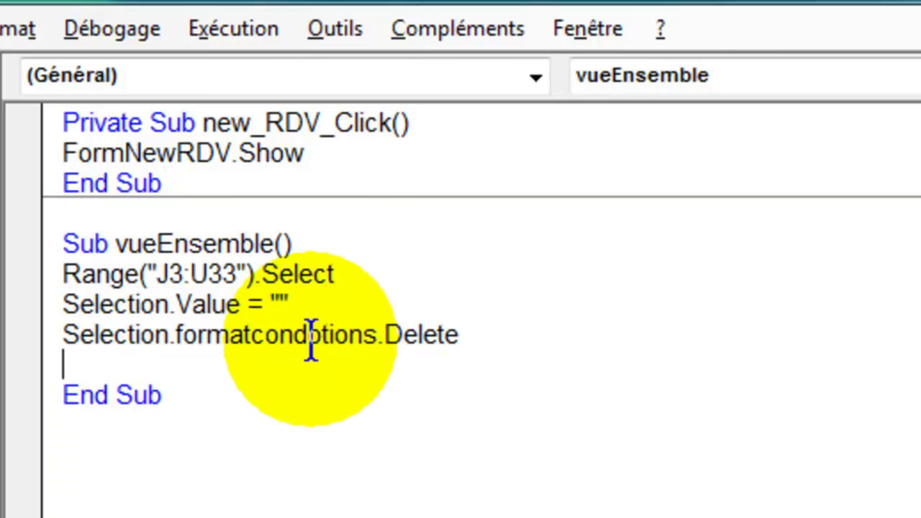
pyautogui.click(311, 335)
pyautogui.press('Delete')
pyautogui.write('i')
pyautogui.click(63, 364)
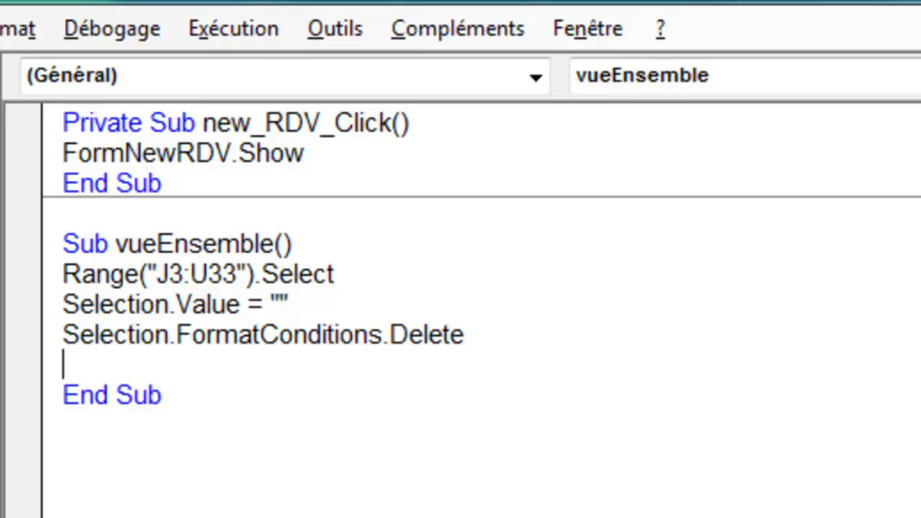
# Step: Add Selection.Interior.ColorIndex = 2, fixing the 'coloridex' typo, then highlight the grid-reset lines
pyautogui.write('selection')
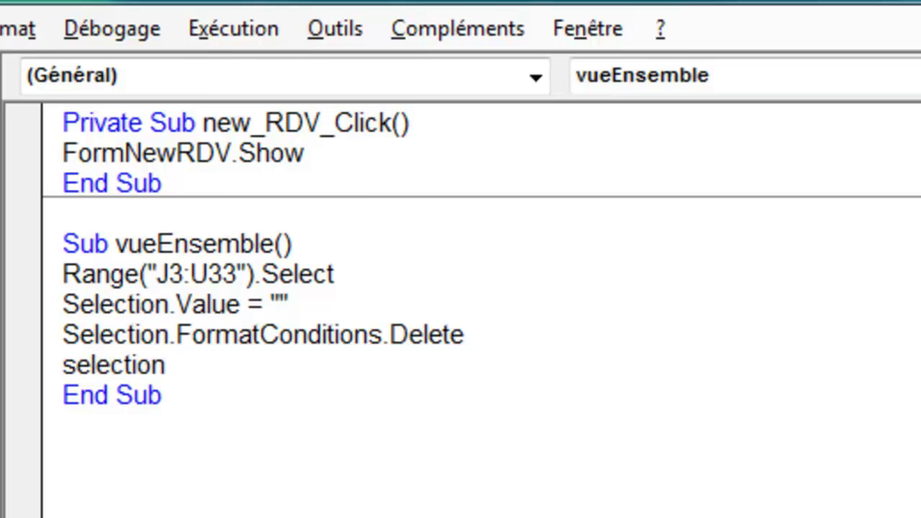
pyautogui.write('.interior')
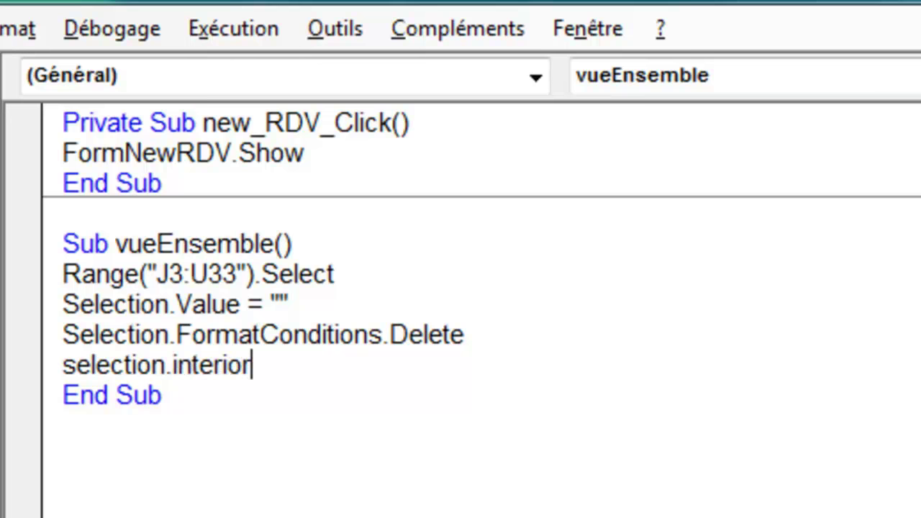
pyautogui.write('.colo')
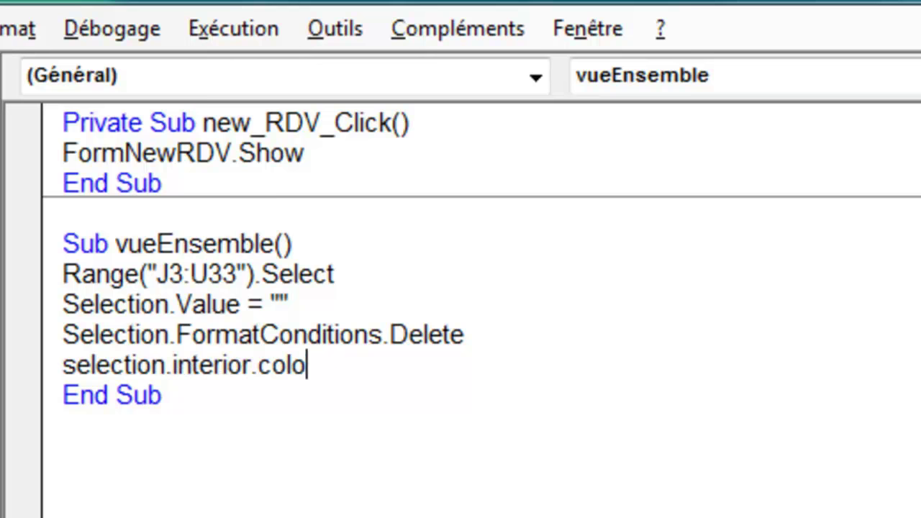
pyautogui.write('ridex')
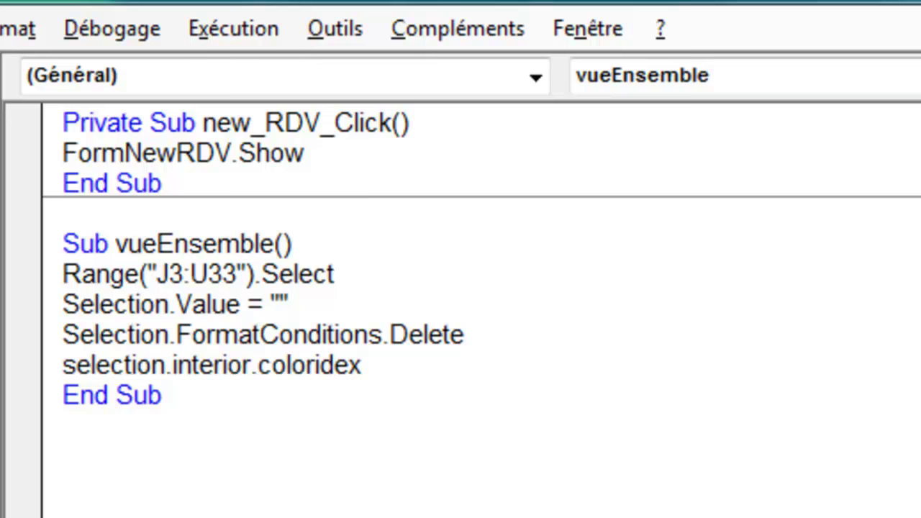
pyautogui.press('Left')
pyautogui.press('Left')
pyautogui.press('Left')
pyautogui.press('Left')
pyautogui.write('n')
pyautogui.press('Right')
pyautogui.press('Right')
pyautogui.press('Right')
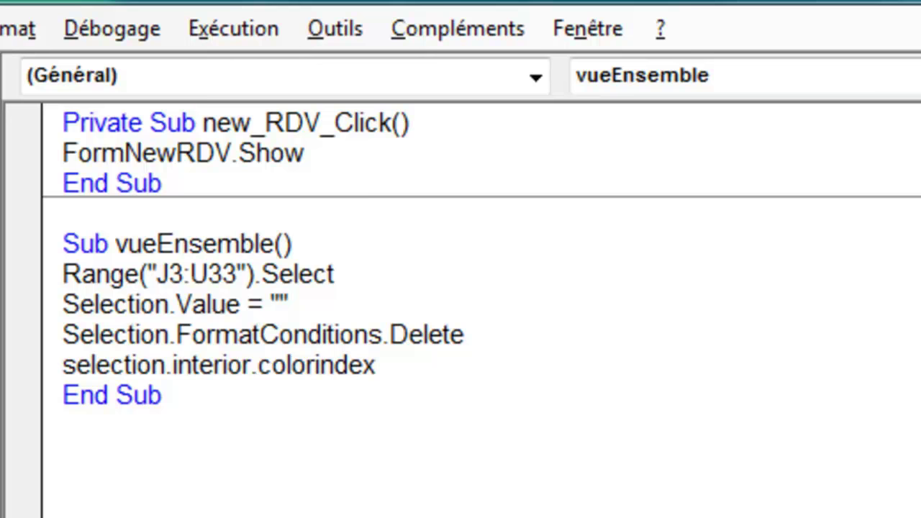
pyautogui.press('Right')
pyautogui.write('=')
pyautogui.write('2')
pyautogui.press('Return')
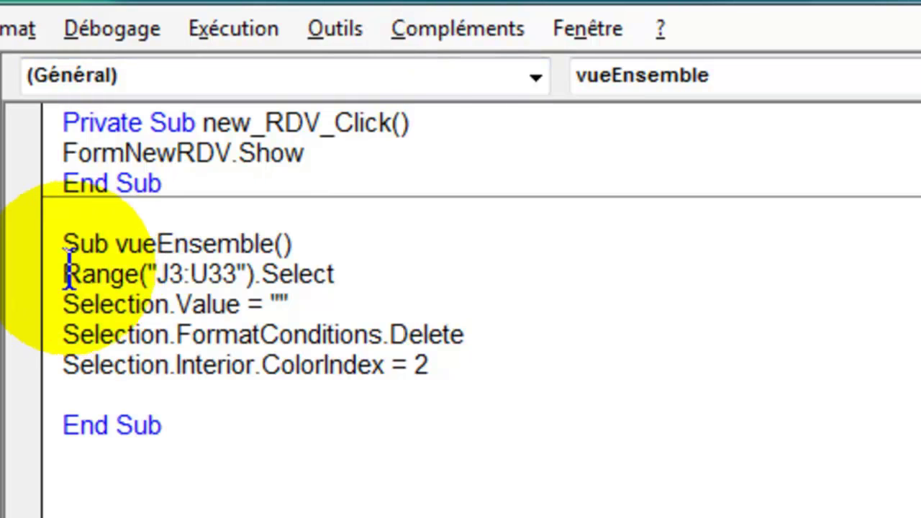
pyautogui.moveTo(66, 273); pyautogui.dragTo(457, 370)
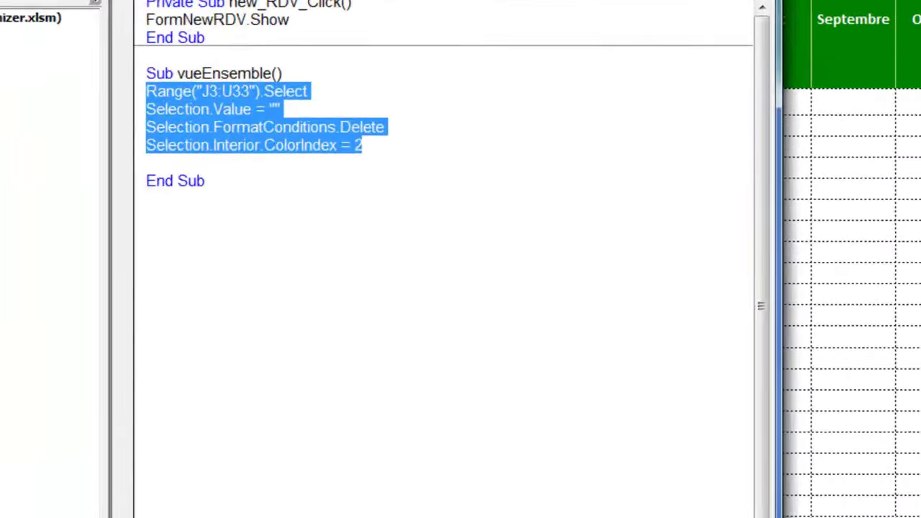
# Step: Start a Dim line above End Sub declaring onglet As String
pyautogui.click(232, 200)
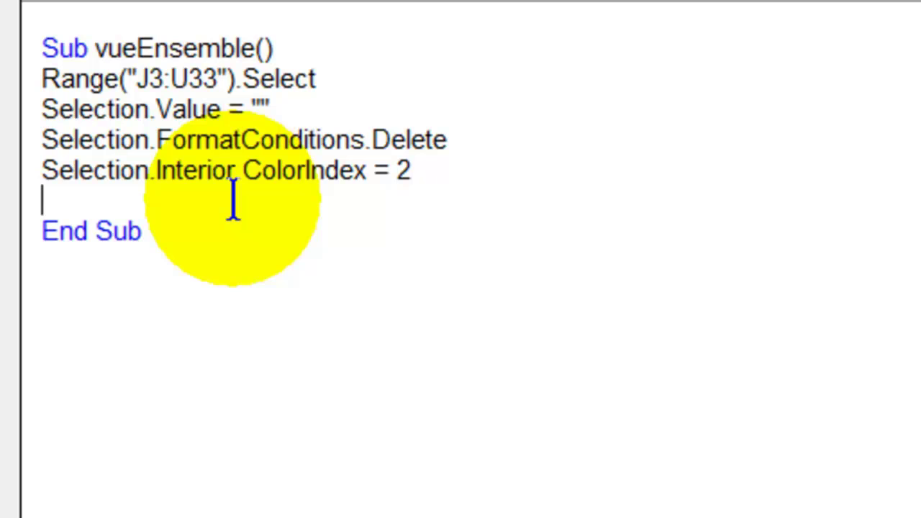
pyautogui.press('Return')
pyautogui.write('dim onglet ')
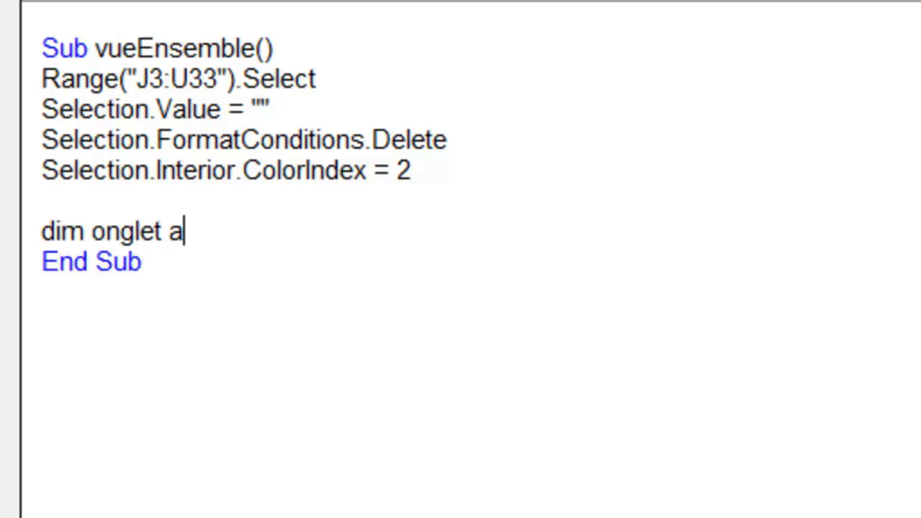
pyautogui.write('as string')
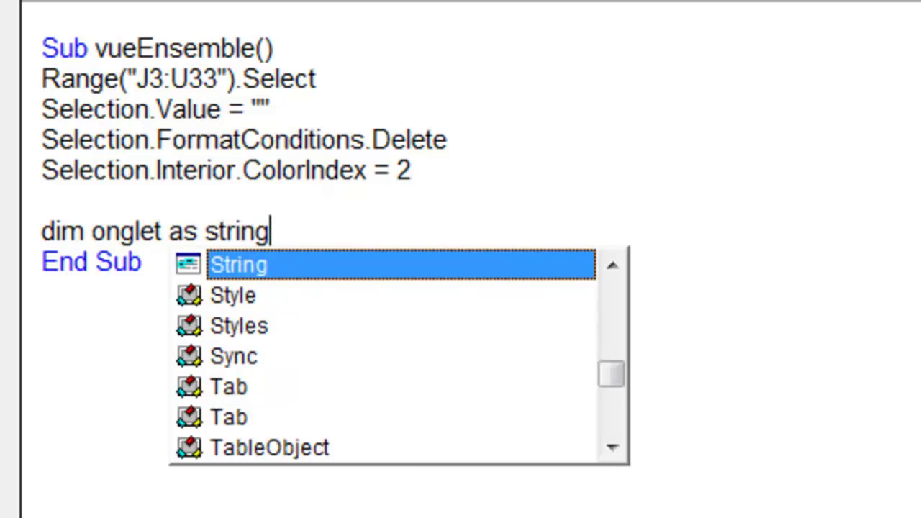
pyautogui.press('Tab')
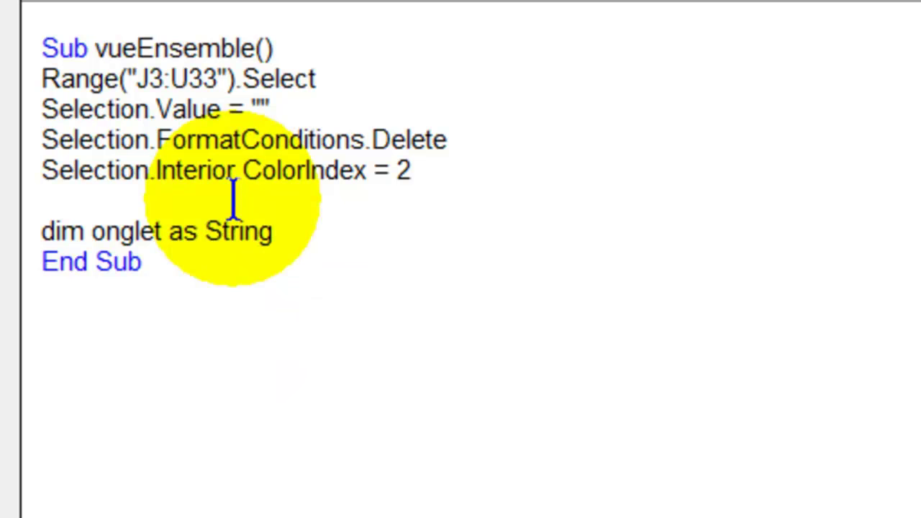
pyautogui.write(',')
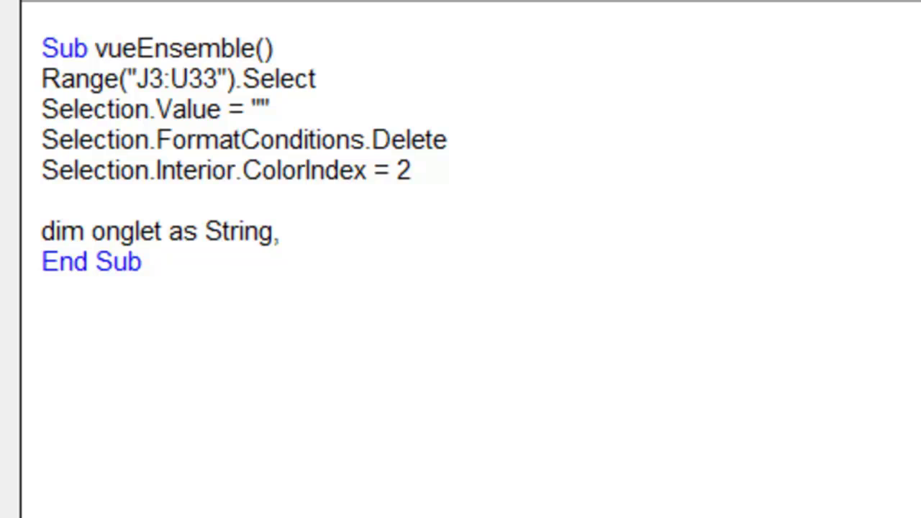
# Step: Extend the declaration with col As Interior and ligne As String, then begin onglet =
pyautogui.write(' col a')
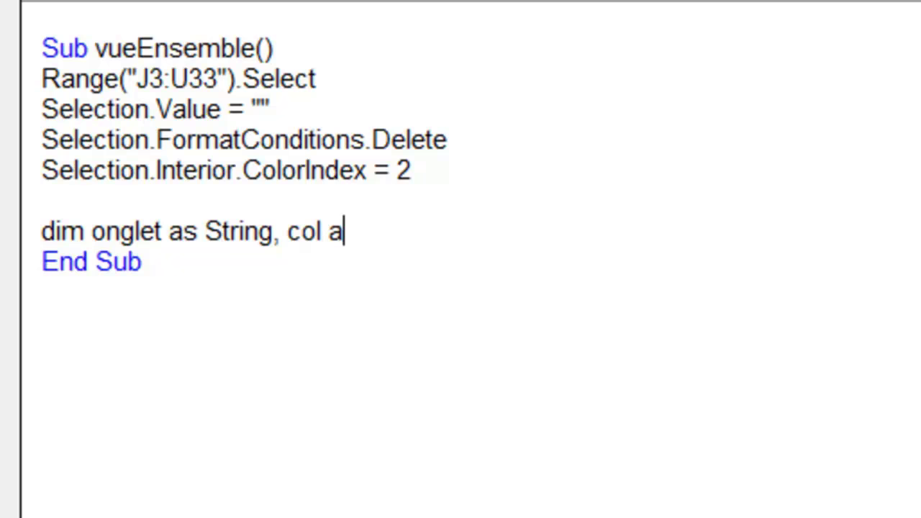
pyautogui.write('s s')
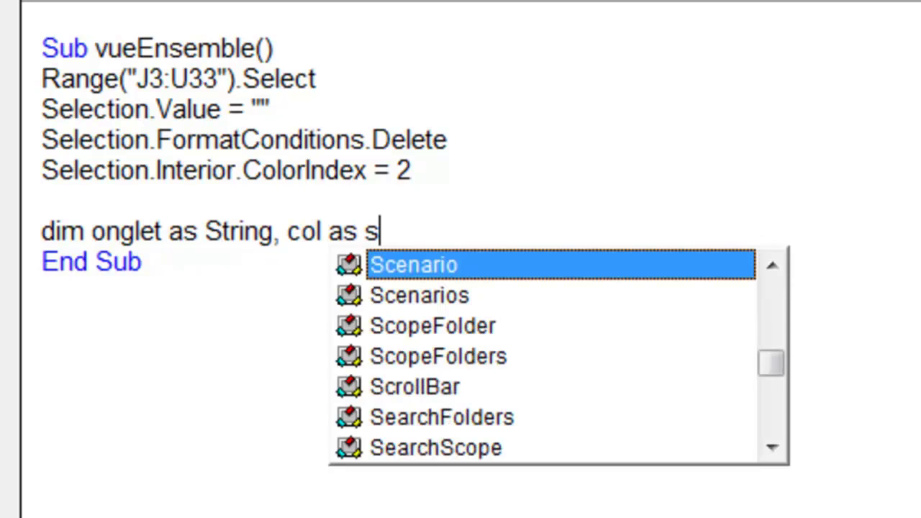
pyautogui.press('BackSpace')
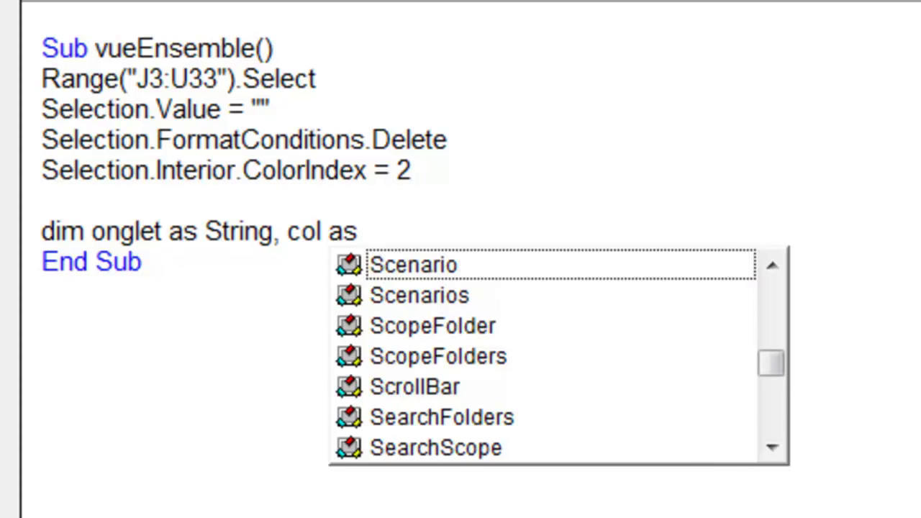
pyautogui.write('interger')
pyautogui.press('Tab')
pyautogui.write(', lign')
pyautogui.write('e as srti')
pyautogui.press('Tab')
pyautogui.press('BackSpace')
pyautogui.press('BackSpace')
pyautogui.press('BackSpace')
pyautogui.press('BackSpace')
pyautogui.press('BackSpace')
pyautogui.press('BackSpace')
pyautogui.press('BackSpace')
pyautogui.write('tring')
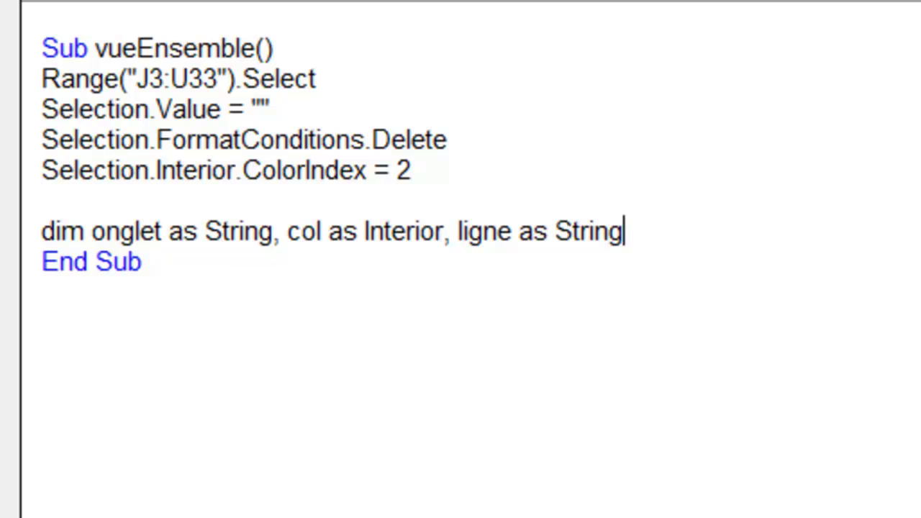
pyautogui.press('Return')
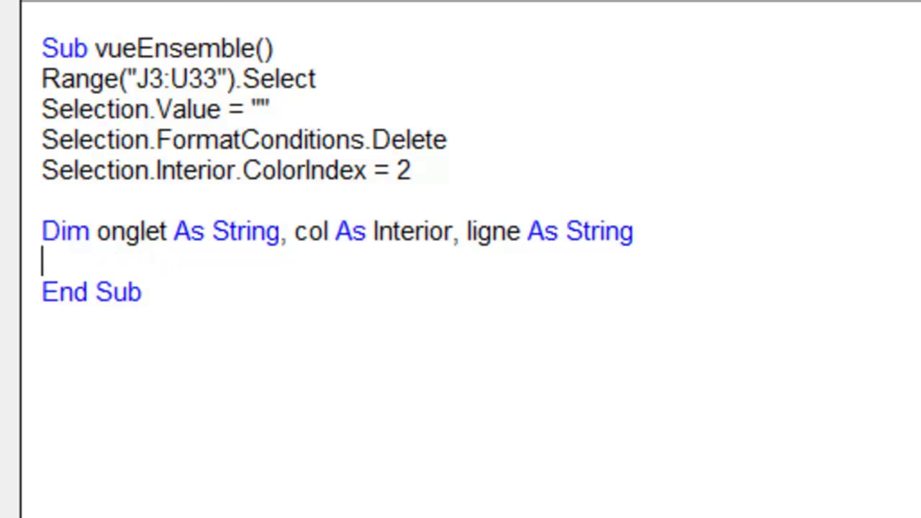
pyautogui.write('onglet =')
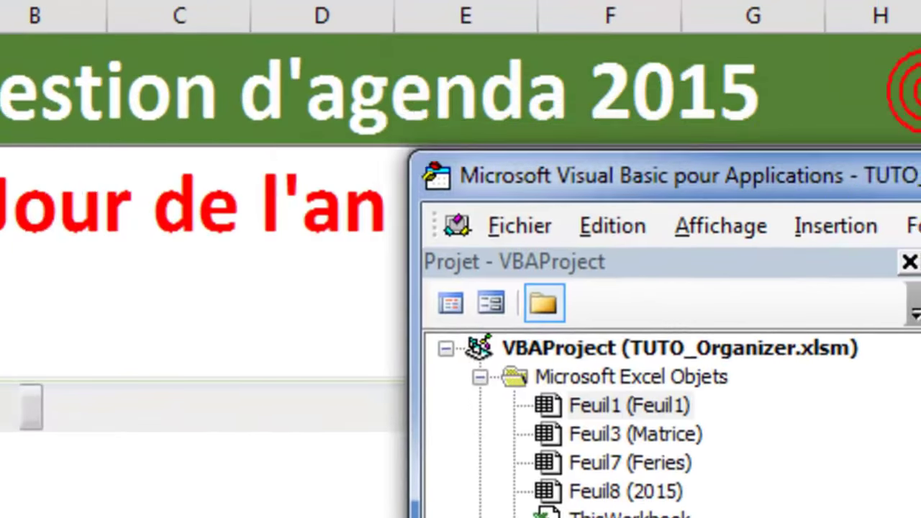
# Step: Complete the line onglet = Sheets("Feuil1").Cells(1, 1).Value
pyautogui.moveTo(917, 162); pyautogui.dragTo(842, 165)
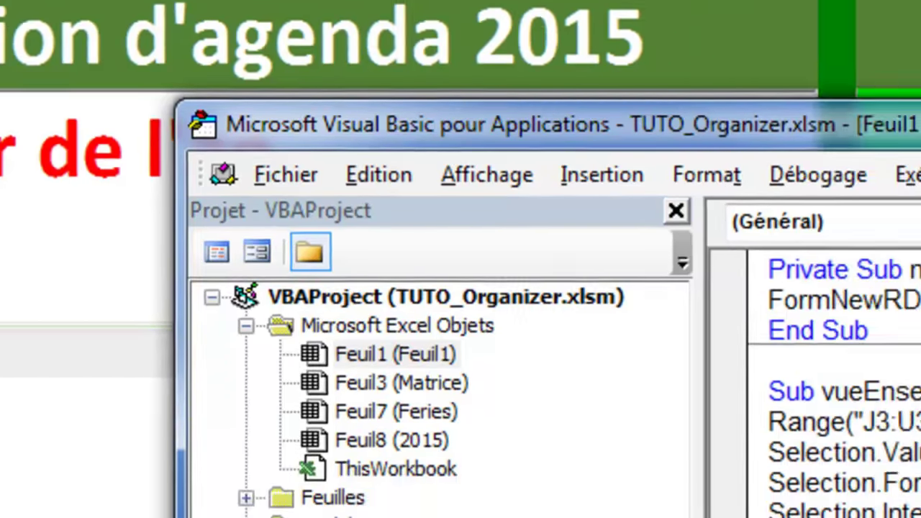
pyautogui.write('sheets(f')
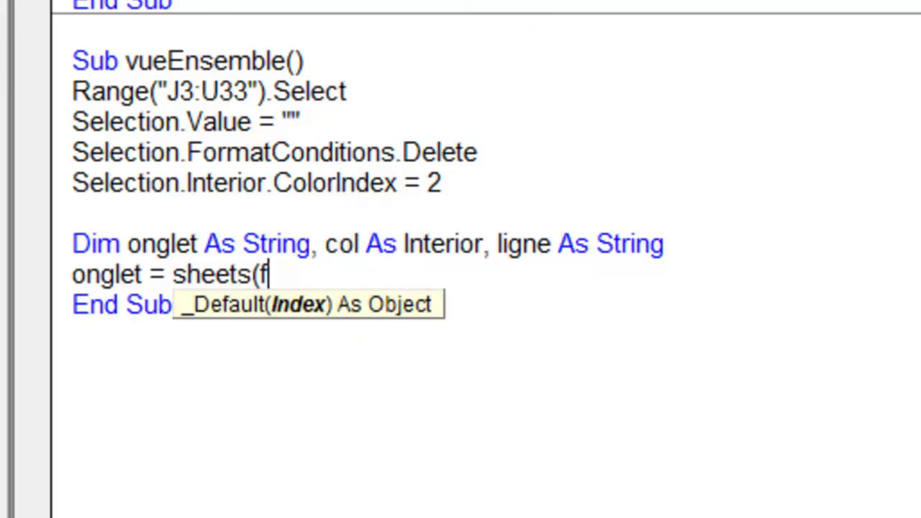
pyautogui.press('BackSpace')
pyautogui.write('"Feuil1"à')
pyautogui.press('BackSpace')
pyautogui.write(')')
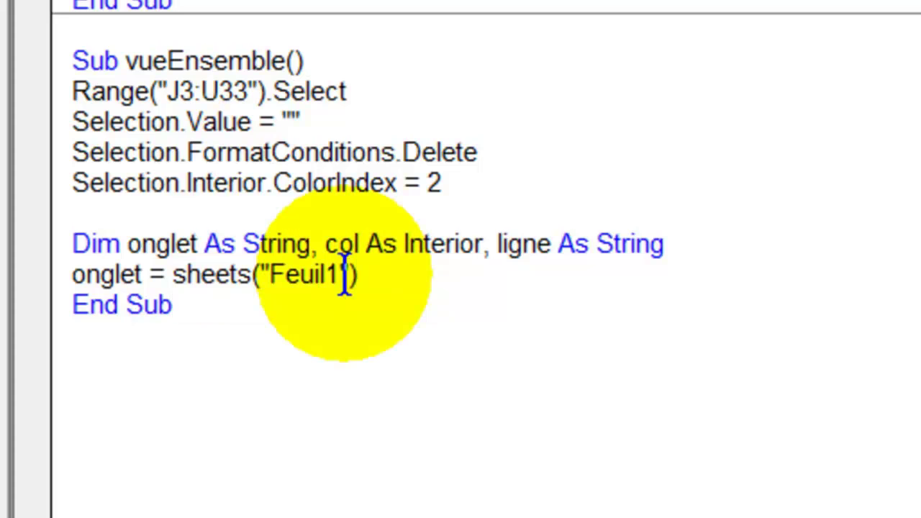
pyautogui.write('.cells(1,1).value')
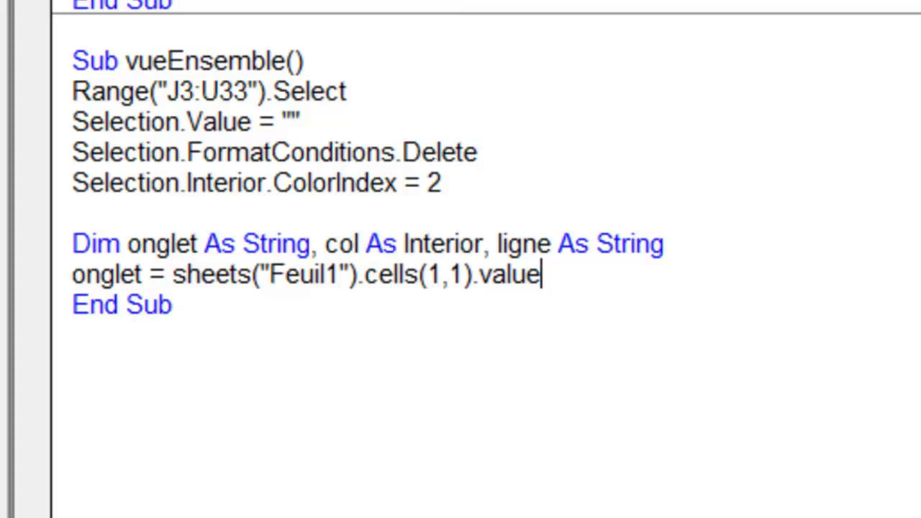
pyautogui.press('Return')
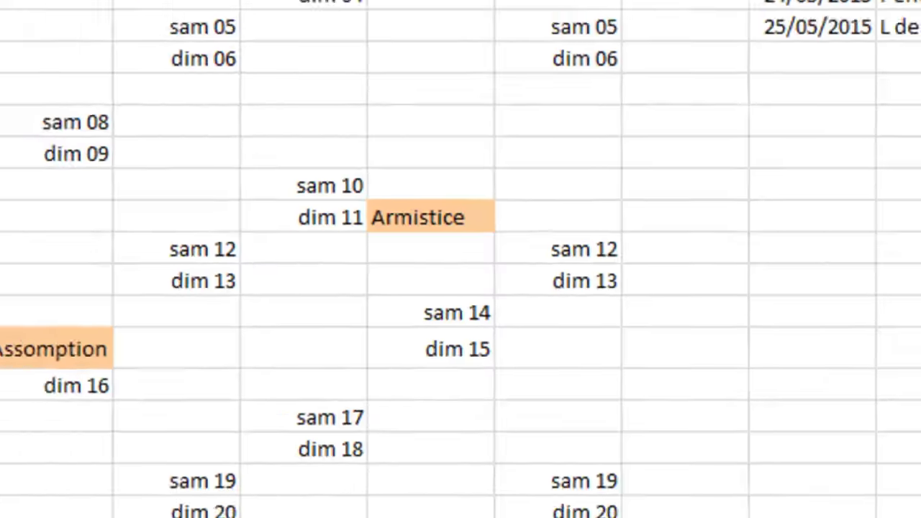
# Step: Select rows 1–2 and columns A, B and C of the agenda grid, then return to the code window
pyautogui.click(50, 153)
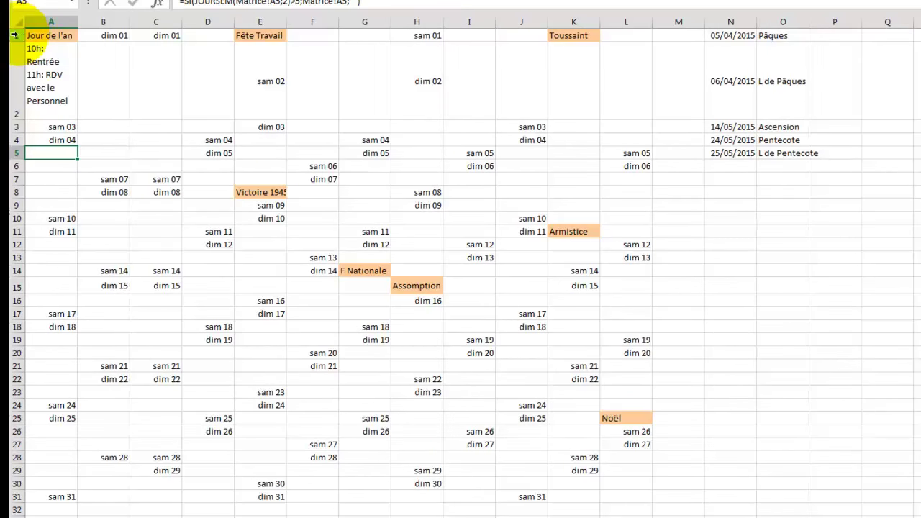
pyautogui.moveTo(15, 35); pyautogui.dragTo(20, 79)
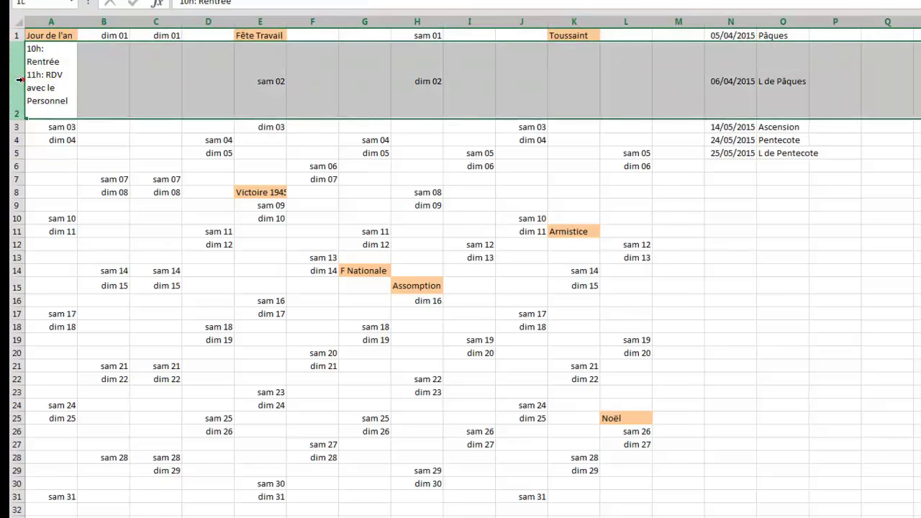
pyautogui.click(59, 23)
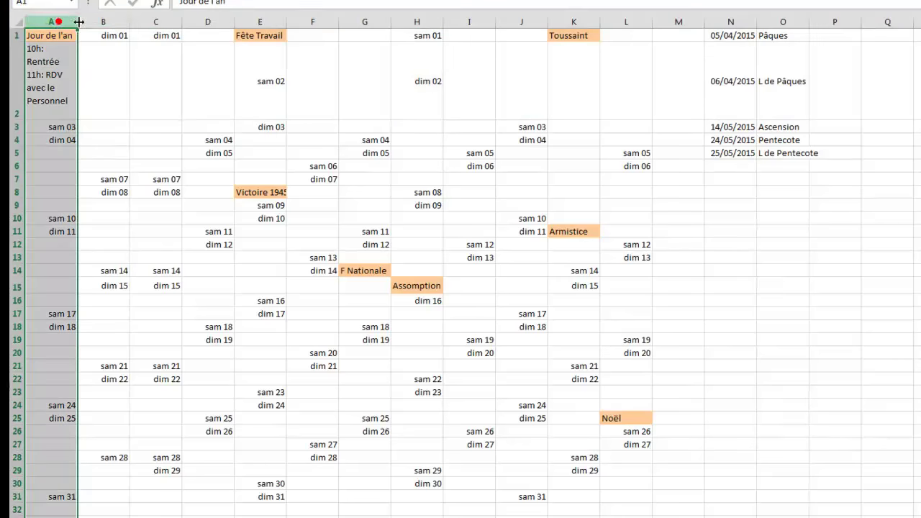
pyautogui.click(103, 21)
pyautogui.click(154, 20)
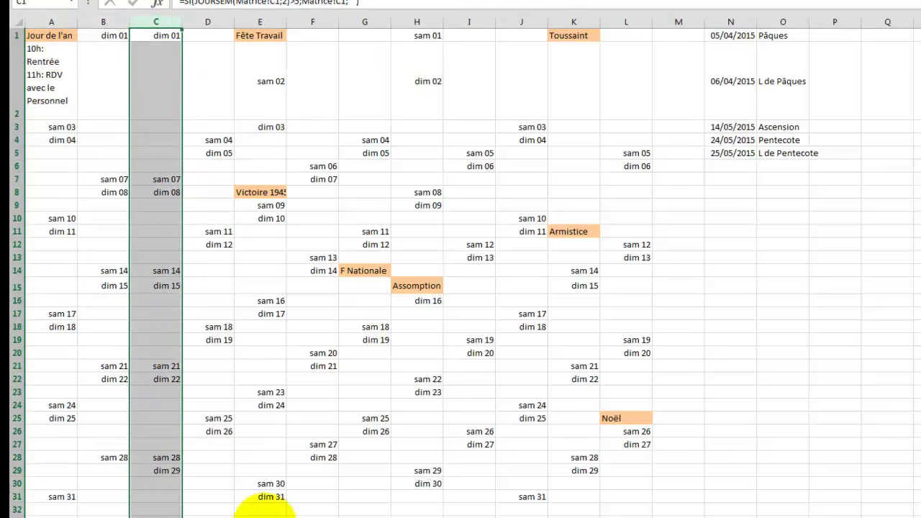
pyautogui.moveTo(295, 515)
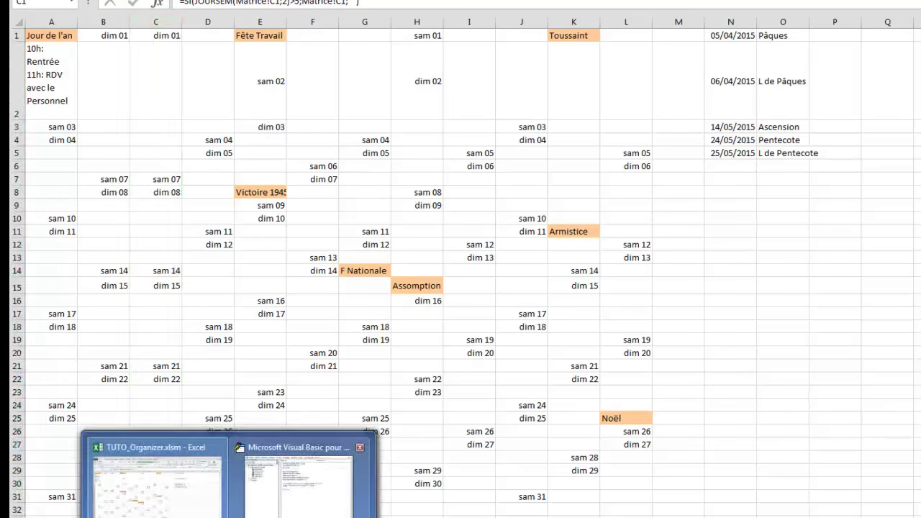
pyautogui.click(302, 475)
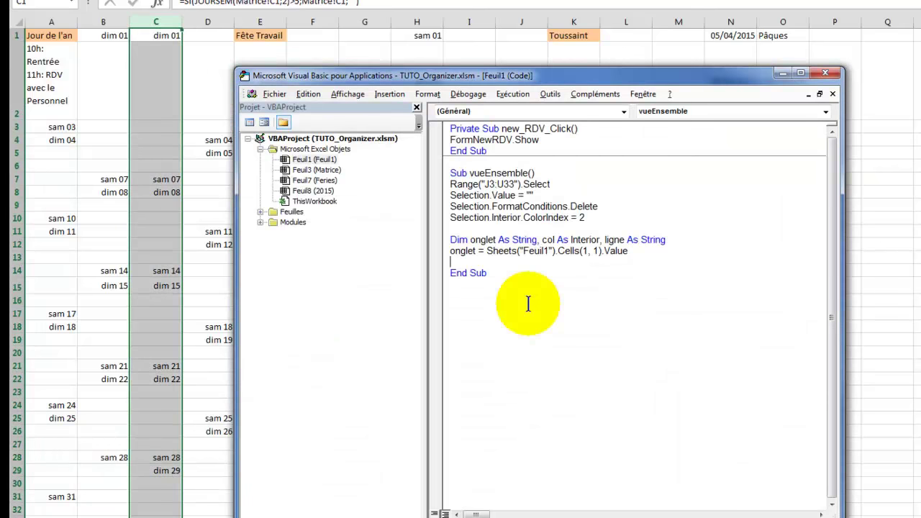
# Step: Insert an empty For ligne = 1 To 31 … Next ligne loop before End Sub, checking row 31
pyautogui.press('Return')
pyautogui.write('fo')
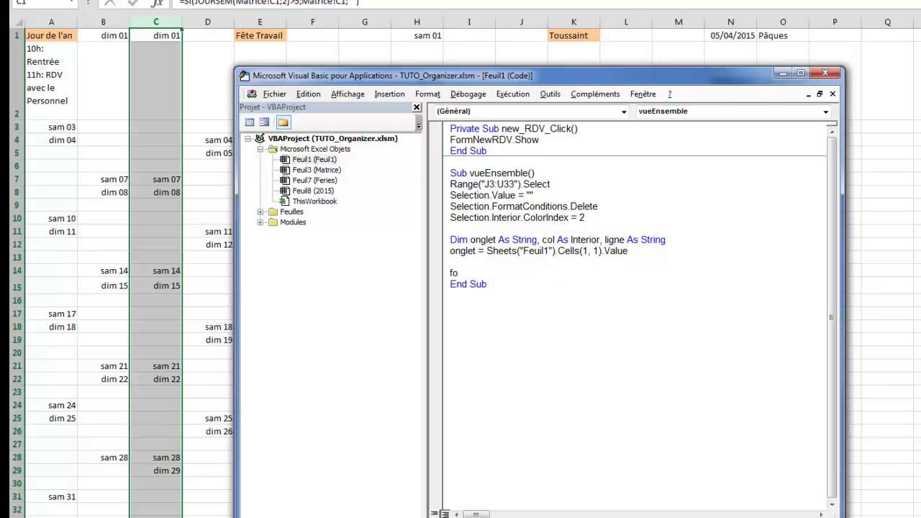
pyautogui.write('r li')
pyautogui.write('gne = ')
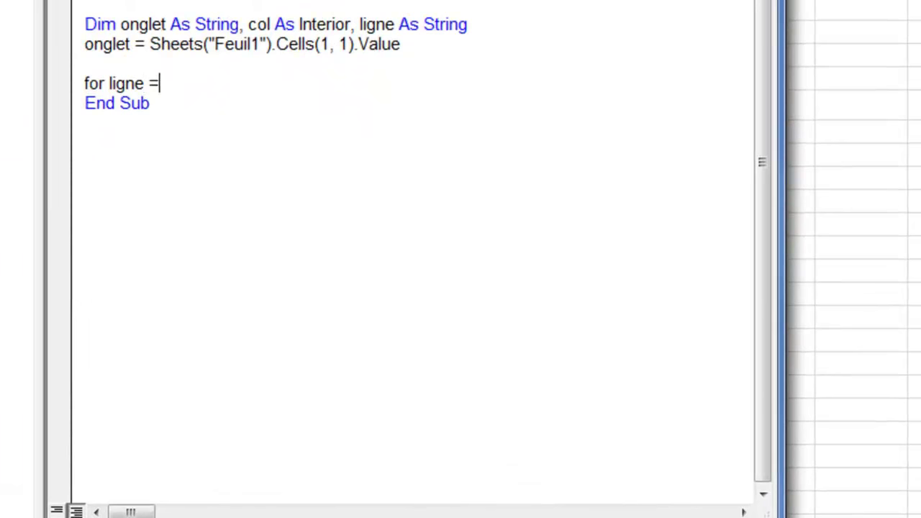
pyautogui.write('1 to 31')
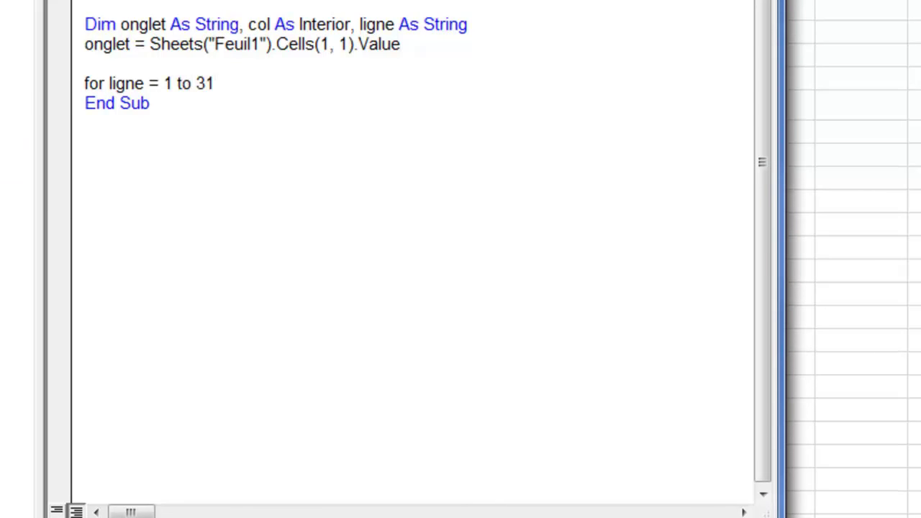
pyautogui.press('Return')
pyautogui.press('Return')
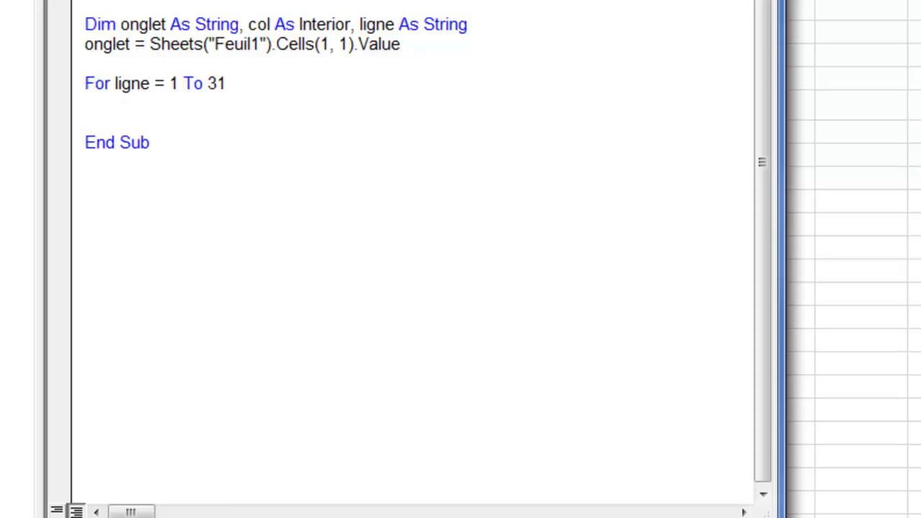
pyautogui.write('next l')
pyautogui.write('igne')
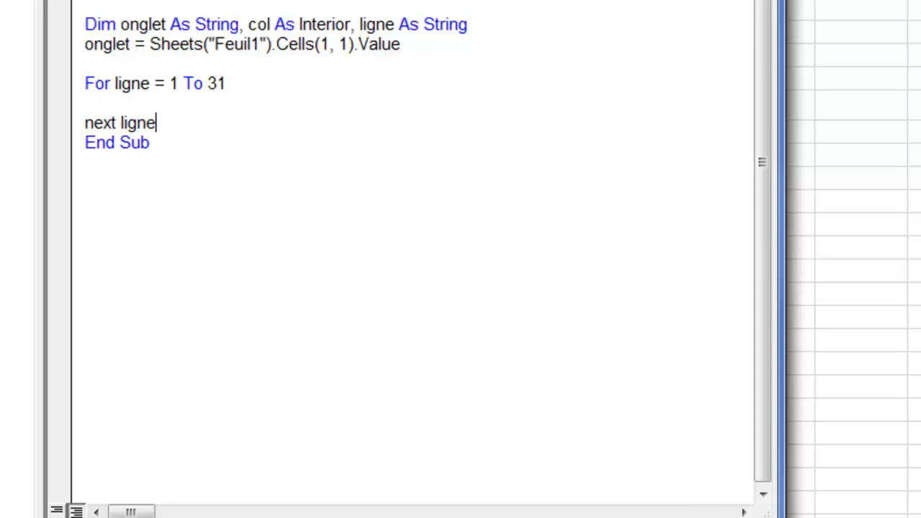
pyautogui.click(85, 103)
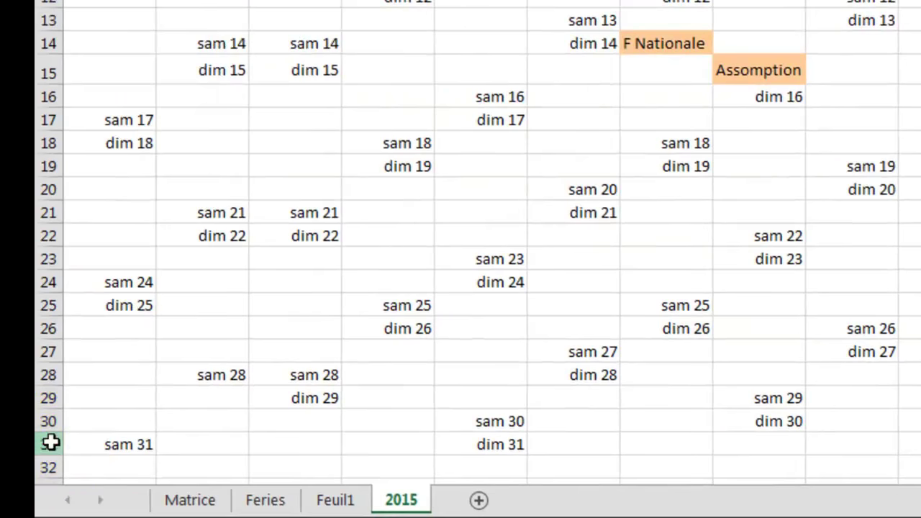
pyautogui.click(46, 444)
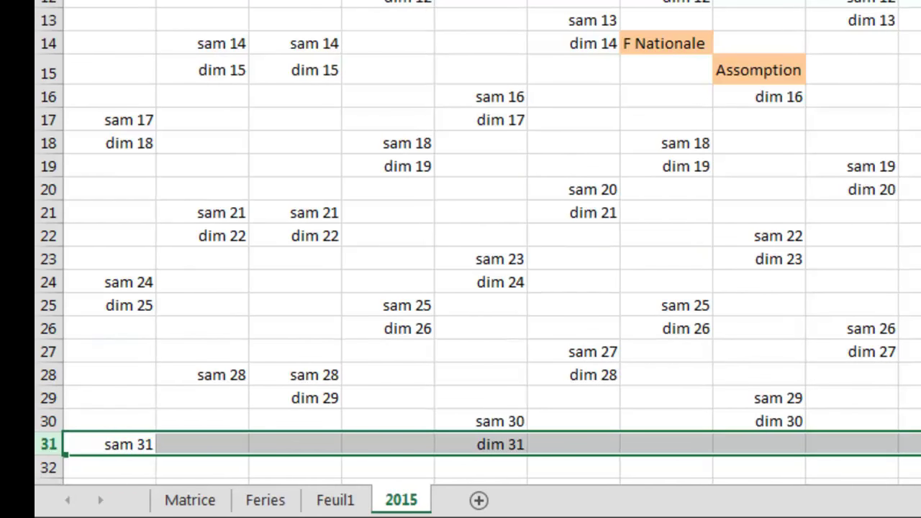
pyautogui.moveTo(560, 493)
pyautogui.click(556, 466)
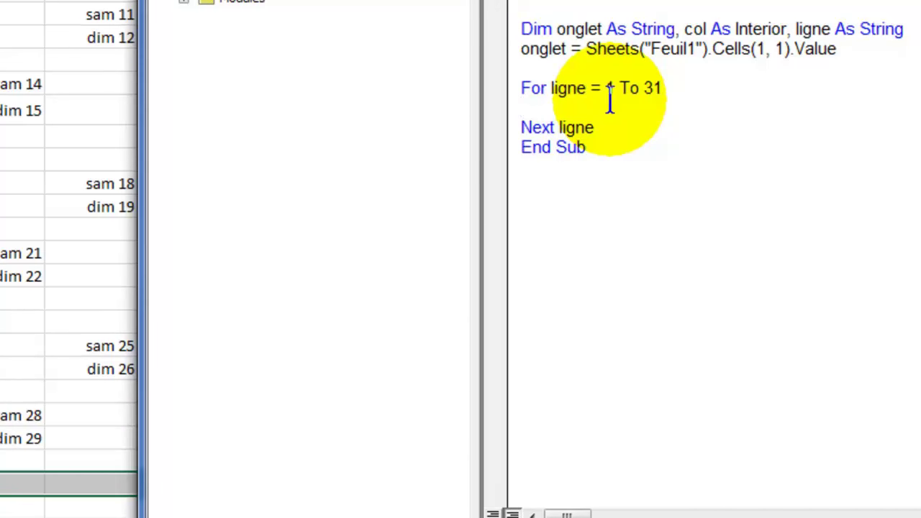
# Step: Nest For col = 1 To 12 … Next col inside the ligne loop, then select A1 on the sheet
pyautogui.click(672, 88)
pyautogui.press('Return')
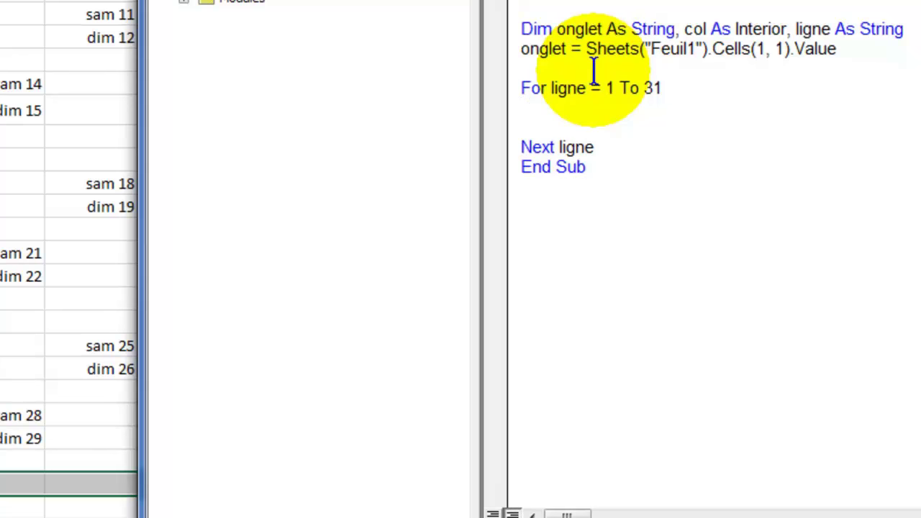
pyautogui.press('Down')
pyautogui.write('for ')
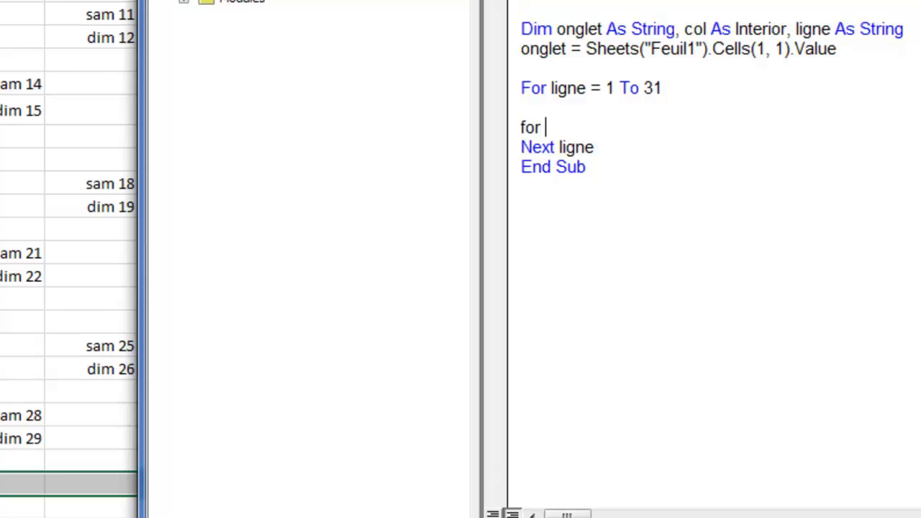
pyautogui.write('col ')
pyautogui.write('=')
pyautogui.write('1 to 12')
pyautogui.press('Return')
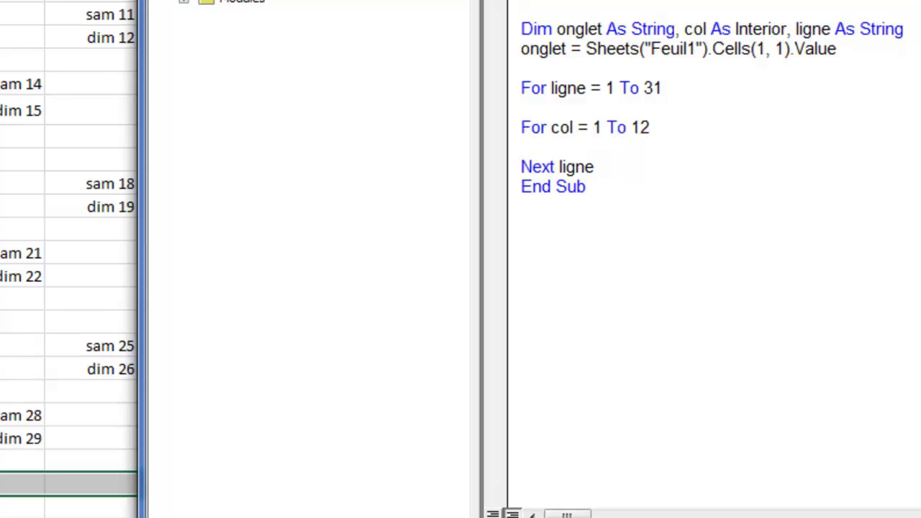
pyautogui.press('Return')
pyautogui.write('next col')
pyautogui.click(521, 146)
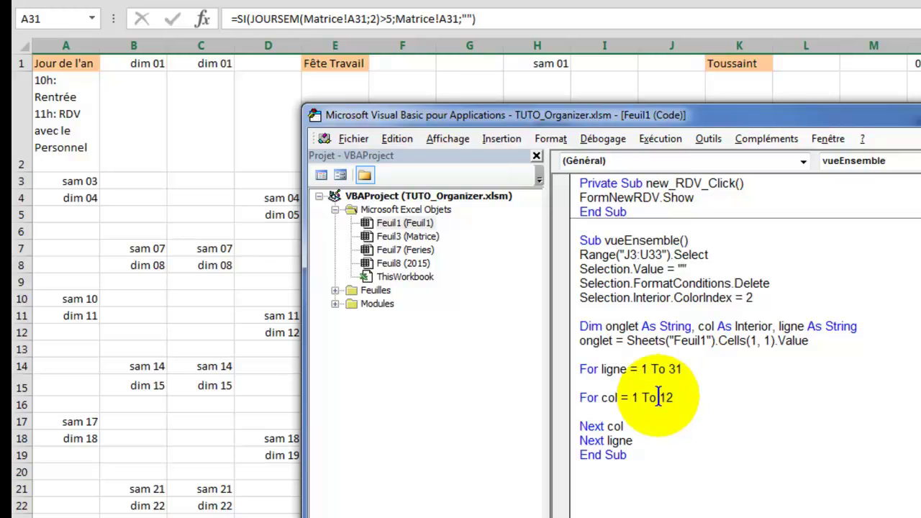
pyautogui.click(61, 63)
pyautogui.click(62, 63)
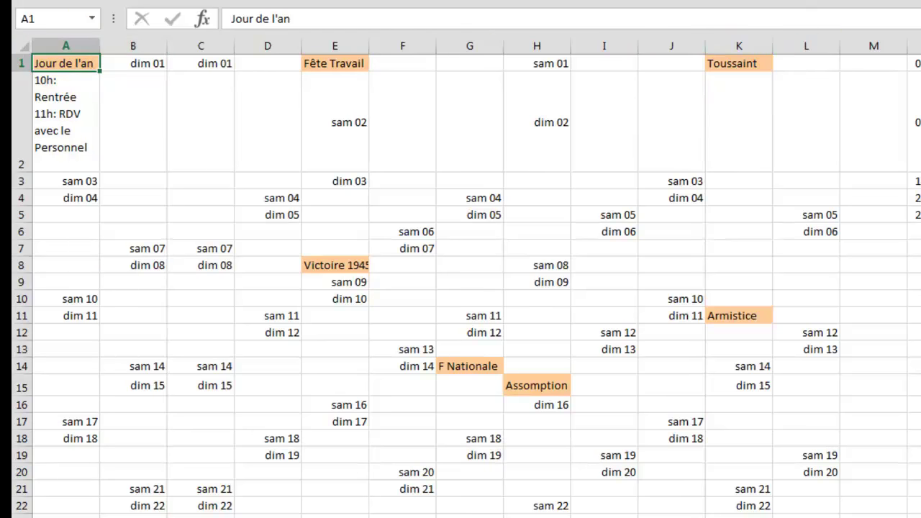
# Step: Look over the month-by-day grid on the Gestion d'agenda 2015 sheet, ending on its first day cell
pyautogui.hotkey('ctrl', 'pageup')
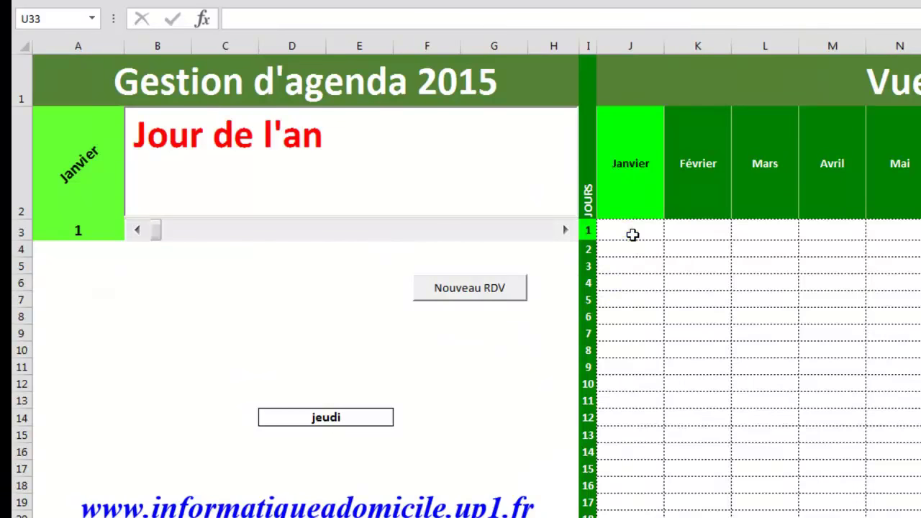
pyautogui.moveTo(632, 234); pyautogui.dragTo(763, 316)
pyautogui.moveTo(632, 234); pyautogui.dragTo(625, 235)
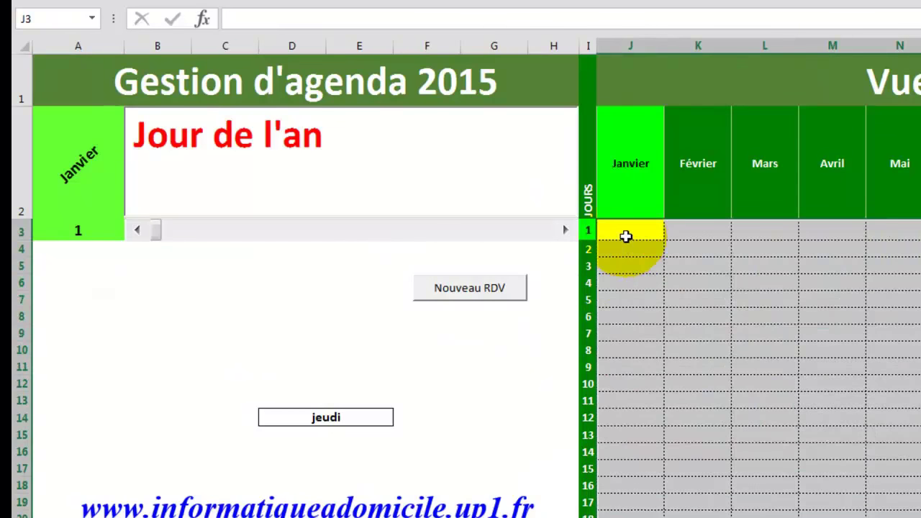
pyautogui.click(625, 236)
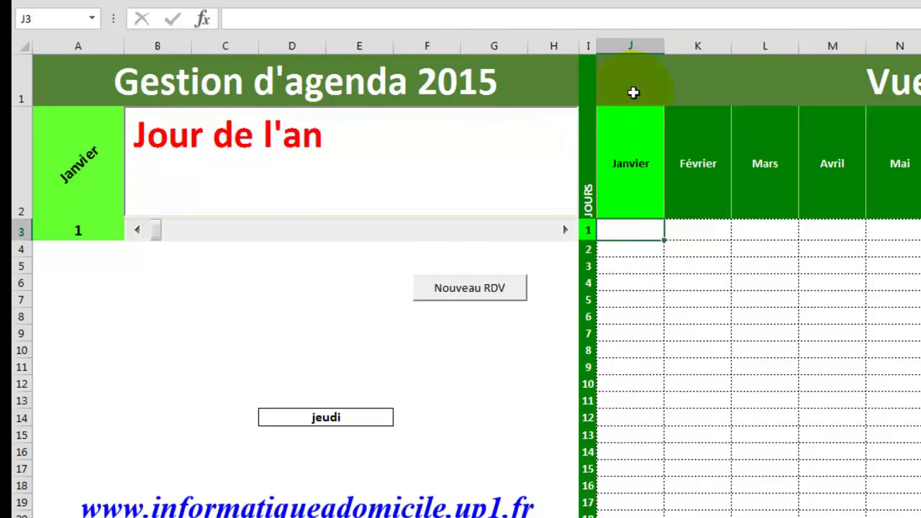
pyautogui.click(635, 237)
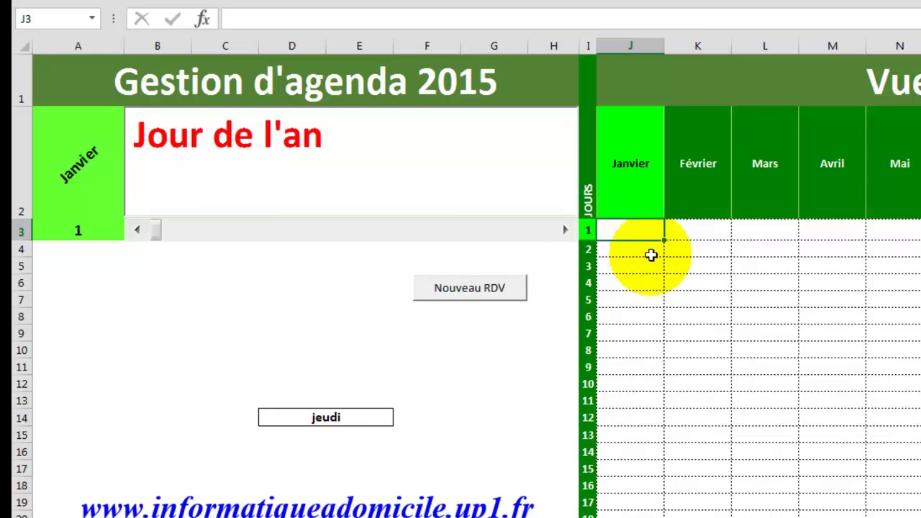
pyautogui.click(627, 216)
pyautogui.click(627, 216)
pyautogui.click(628, 216)
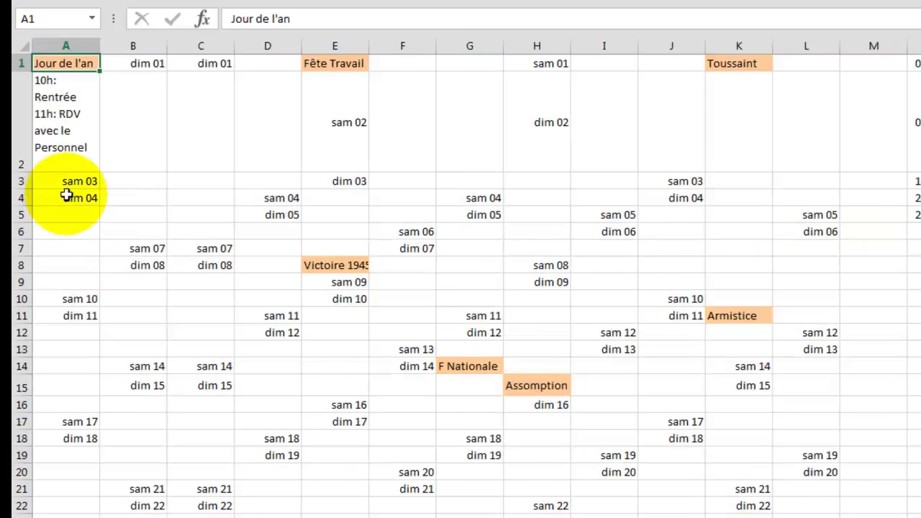
# Step: Check the dates and holidays sheet, return to the agenda sheet, and open the VBA editor with Alt+F11
pyautogui.click(54, 63)
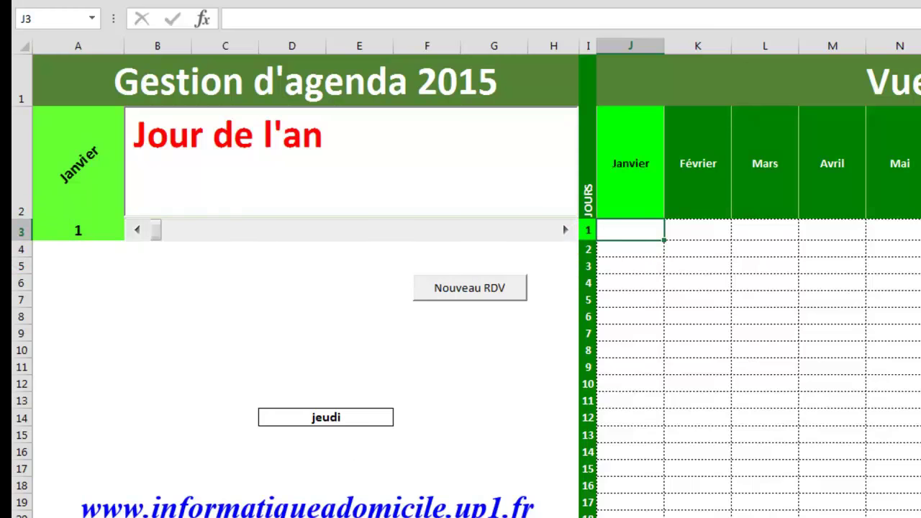
pyautogui.hotkey('ctrl', 'pagedown')
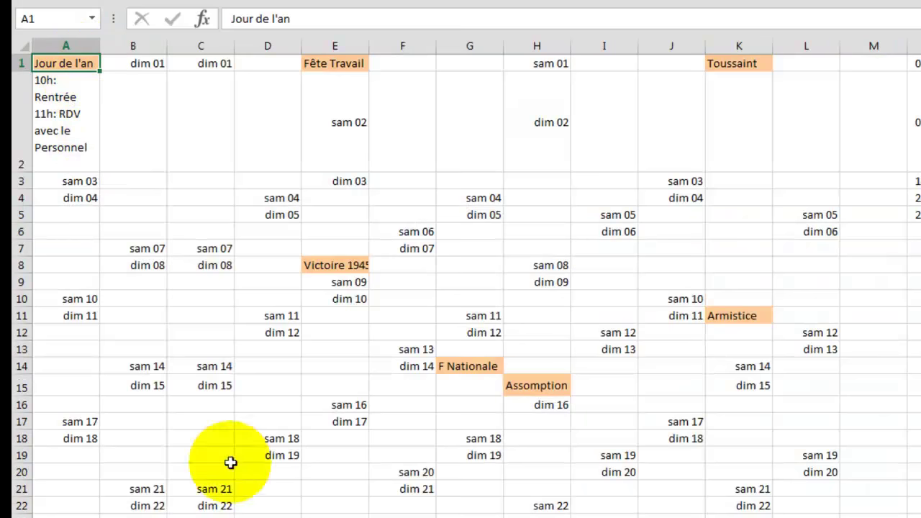
pyautogui.hotkey('ctrl', 'pageup')
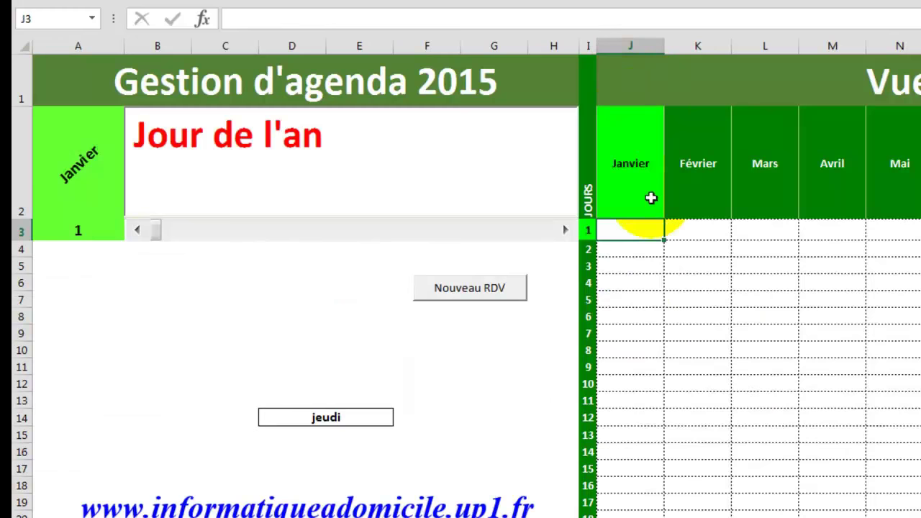
pyautogui.click(637, 231)
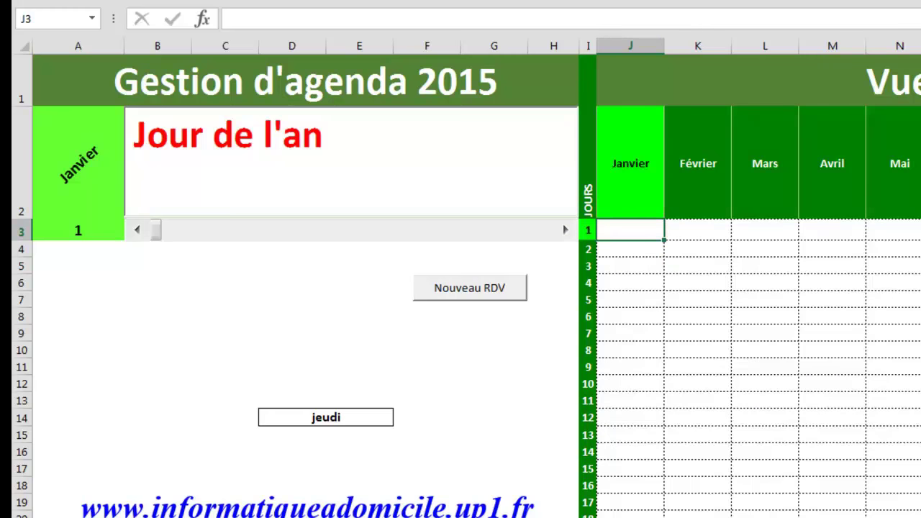
pyautogui.hotkey('alt', 'F11')
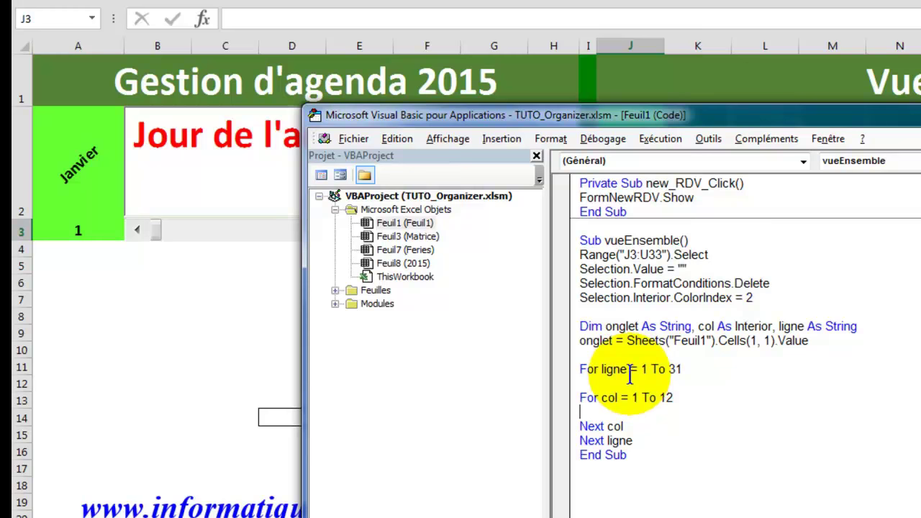
# Step: Append ', col1 As Integer, ligne1 As Integer' to the vueEnsemble Dim line
pyautogui.doubleClick(614, 369)
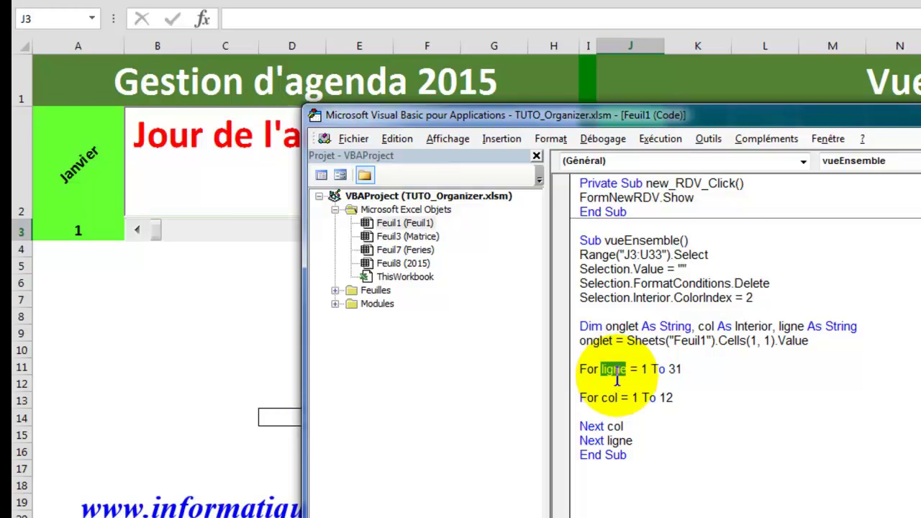
pyautogui.doubleClick(612, 398)
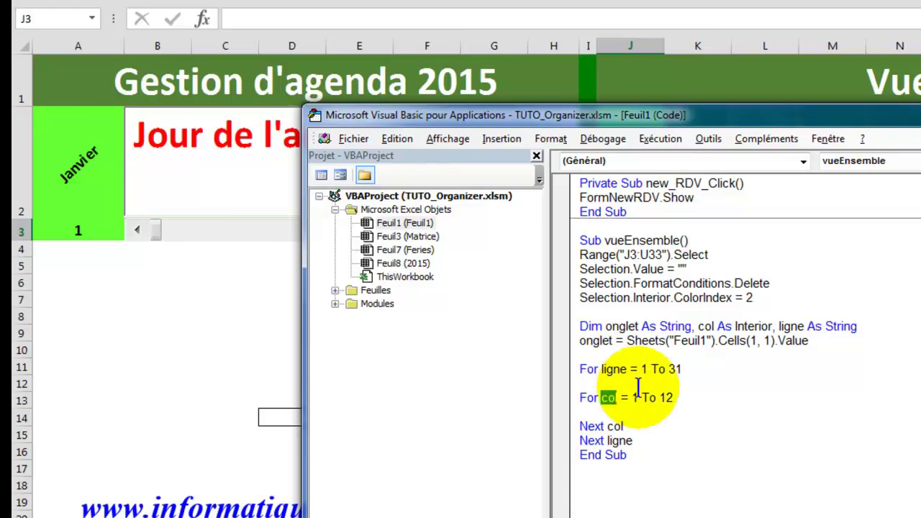
pyautogui.click(857, 326)
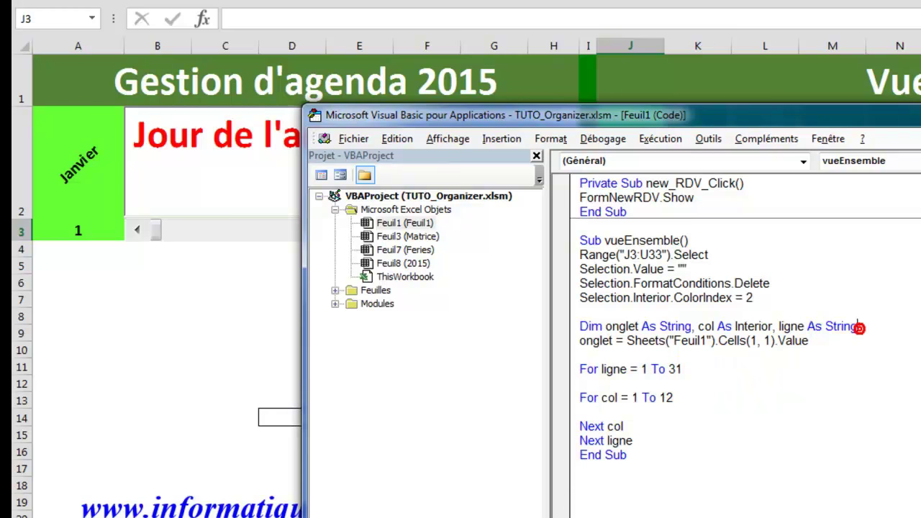
pyautogui.write(', ')
pyautogui.write('col1 ')
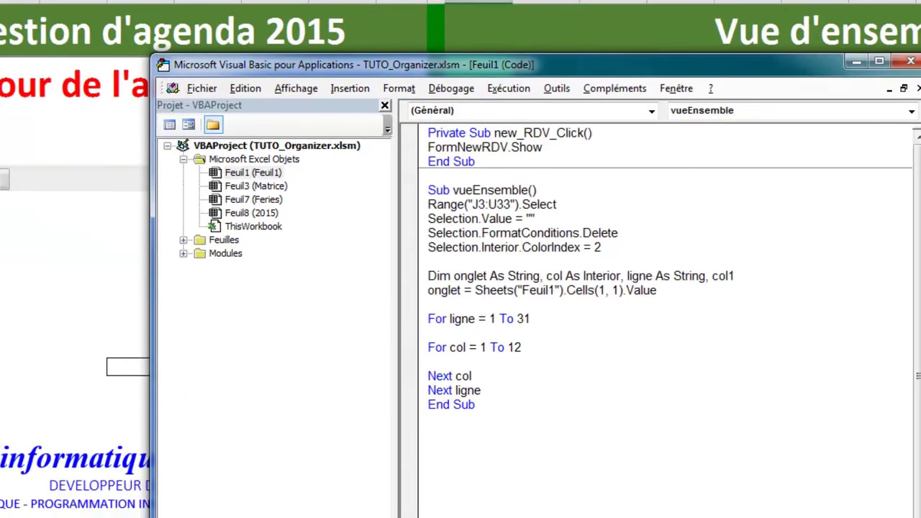
pyautogui.write('a')
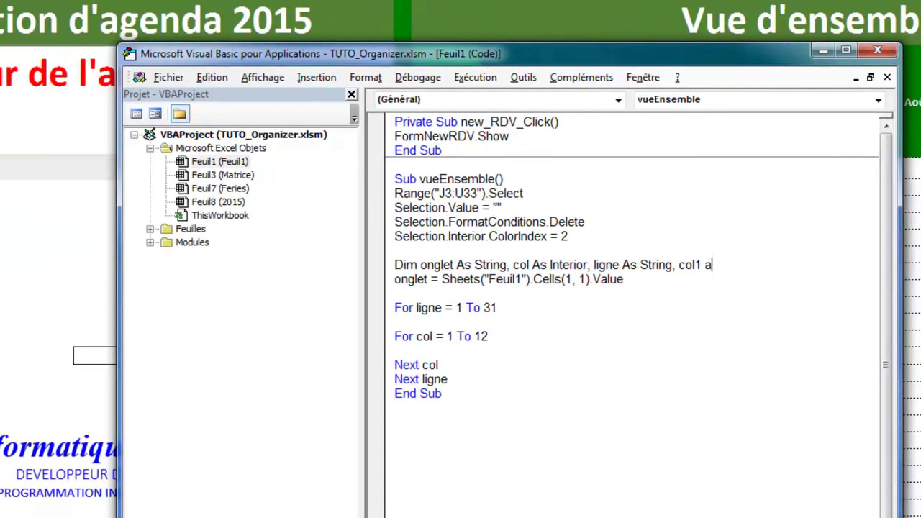
pyautogui.write('s inter')
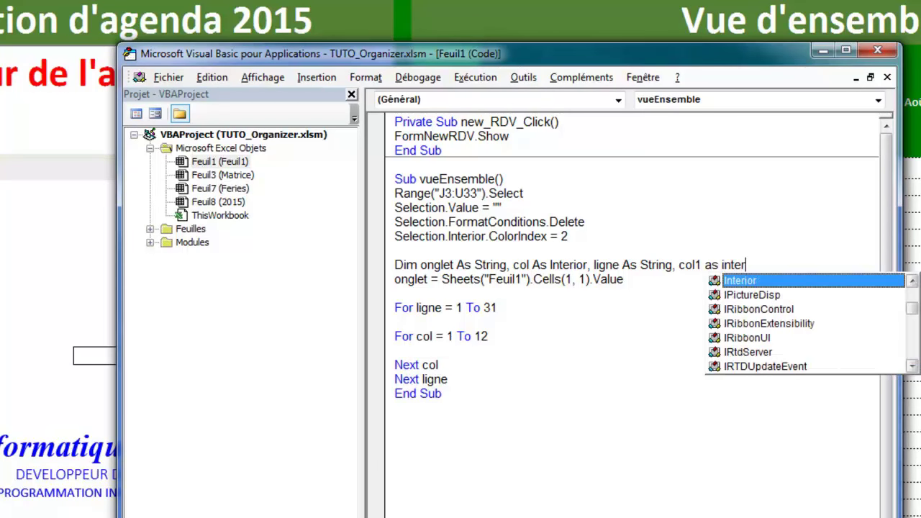
pyautogui.write('g')
pyautogui.press('BackSpace')
pyautogui.press('BackSpace')
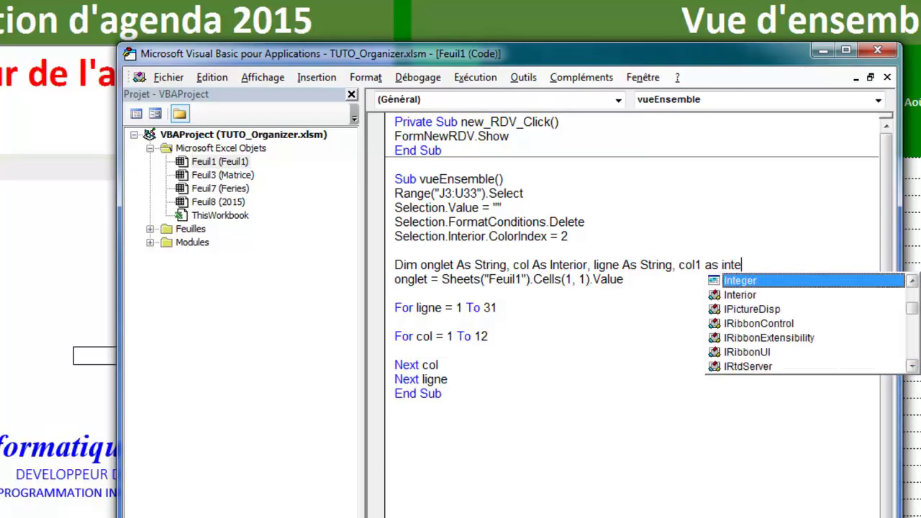
pyautogui.write('ger')
pyautogui.write(',')
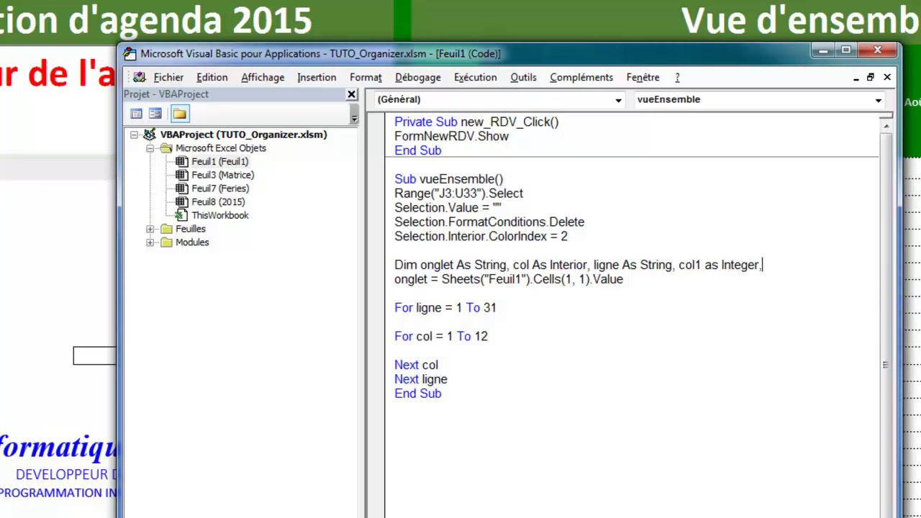
pyautogui.write(' ligne1 a')
pyautogui.write('s int')
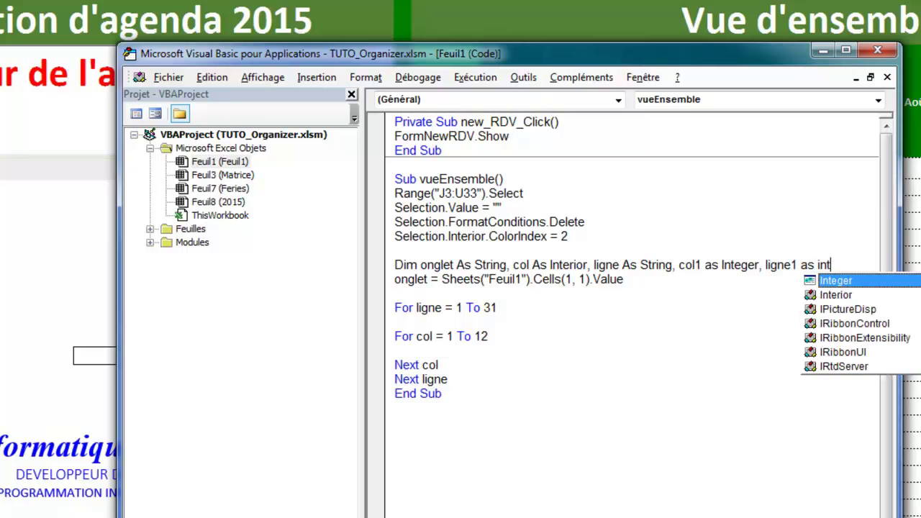
pyautogui.press('Tab')
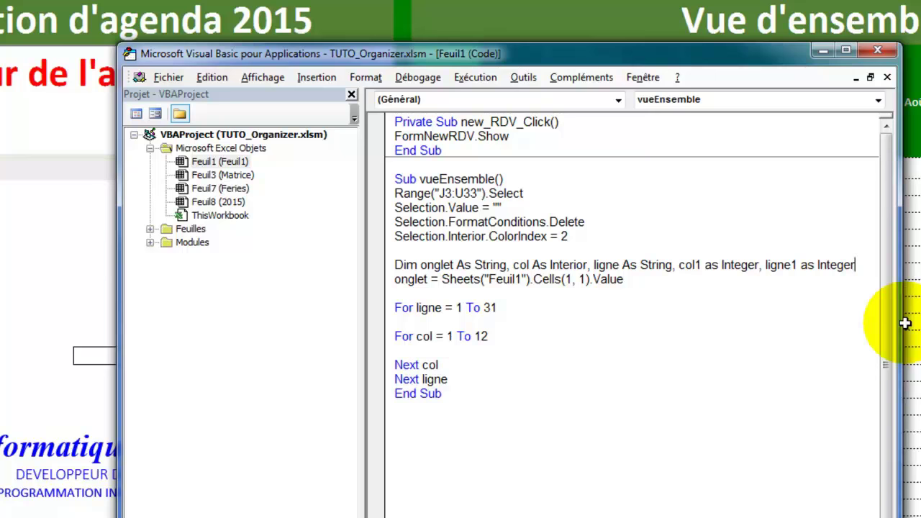
pyautogui.press('Down')
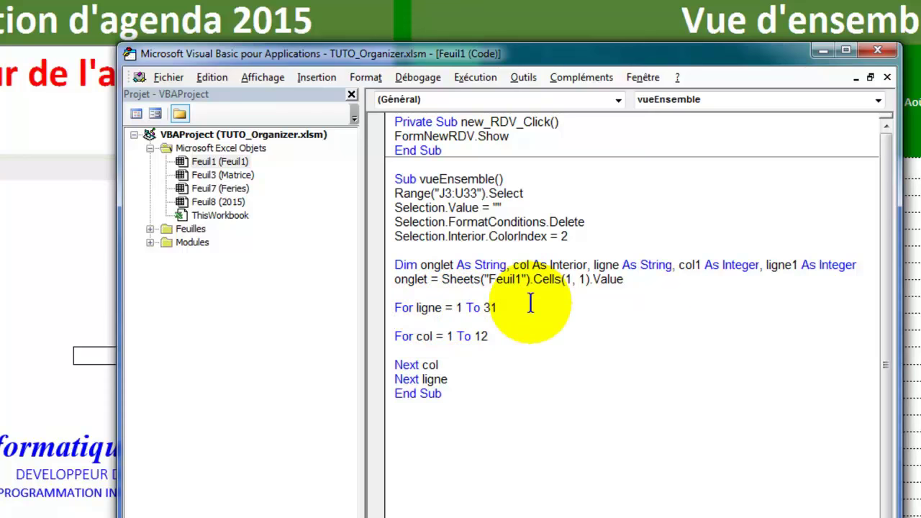
# Step: Add 'ligne1 = ligne + 2' inside the row loop and go back to the workbook
pyautogui.write('ligne1 = ')
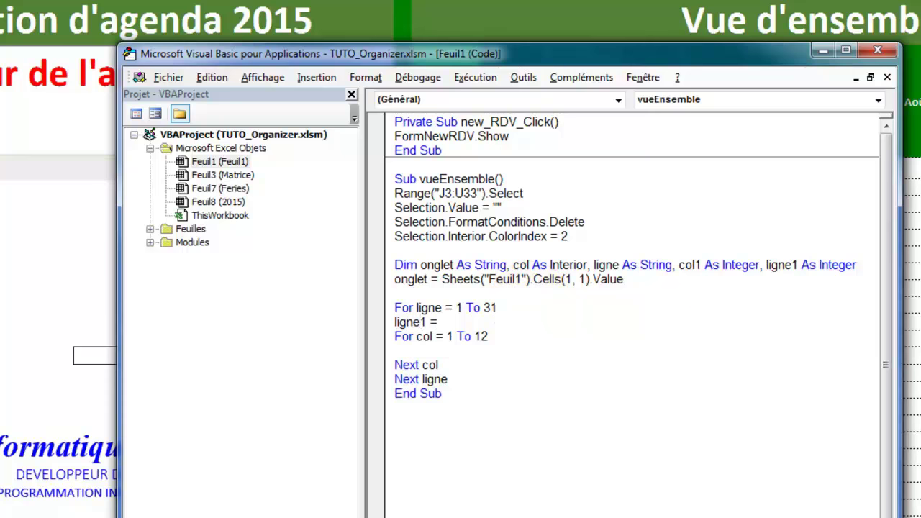
pyautogui.write('ligne')
pyautogui.write('2')
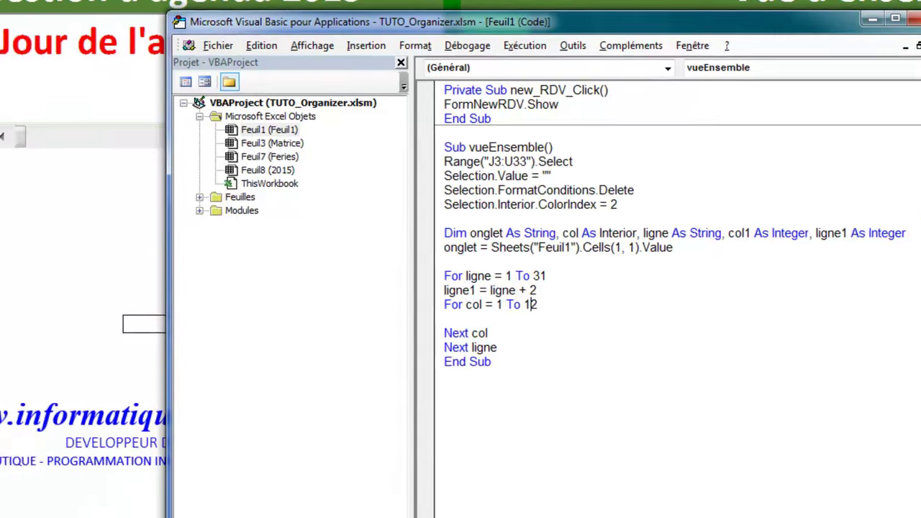
pyautogui.hotkey('alt', 'F11')
# Step: Move from the 2015 dates sheet to Gestion d'agenda 2015 and inspect its empty Vue d'ensemble grid
pyautogui.click(314, 493)
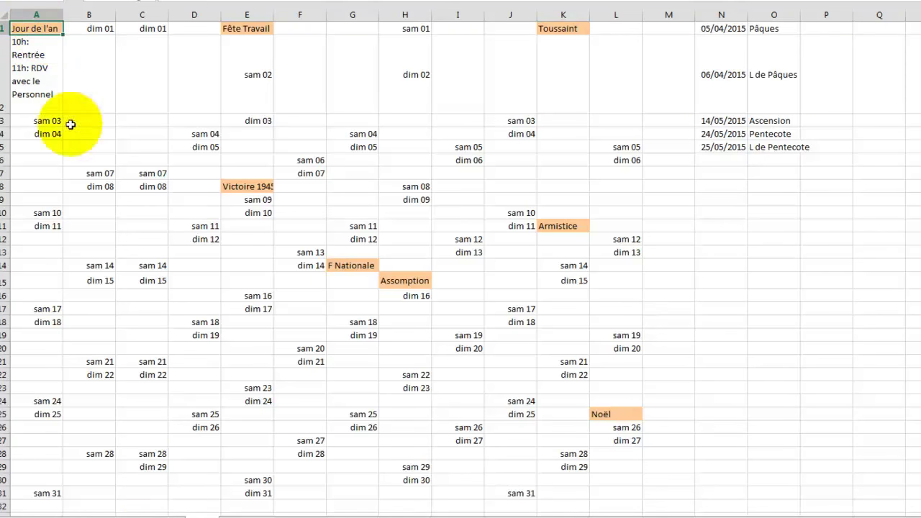
pyautogui.hotkey('ctrl', 'pageup')
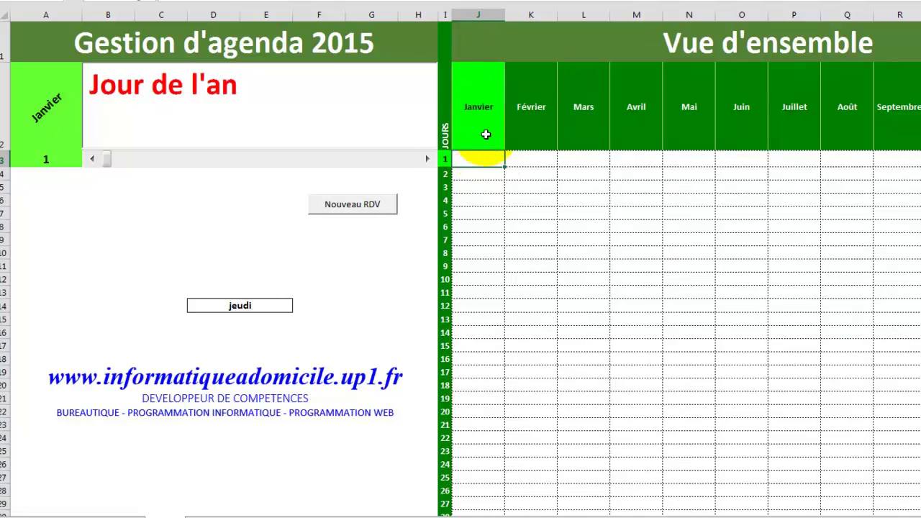
pyautogui.click(483, 29)
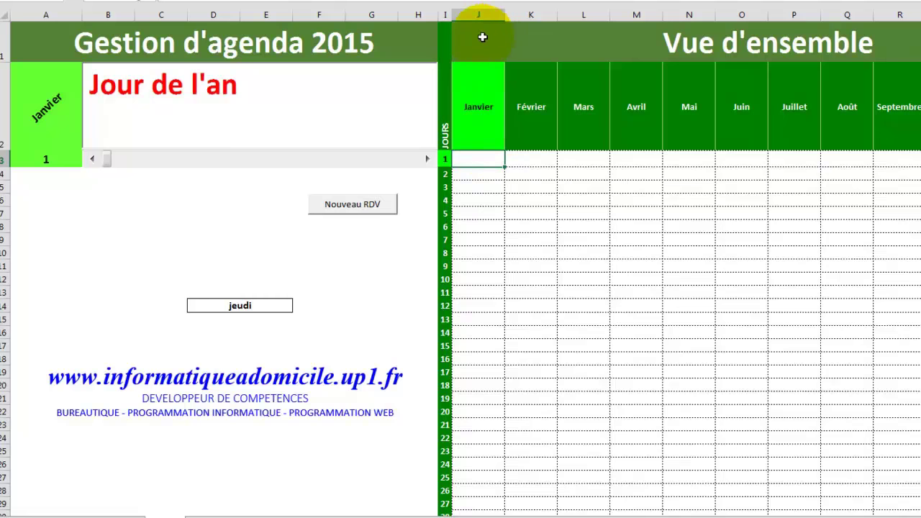
pyautogui.click(483, 48)
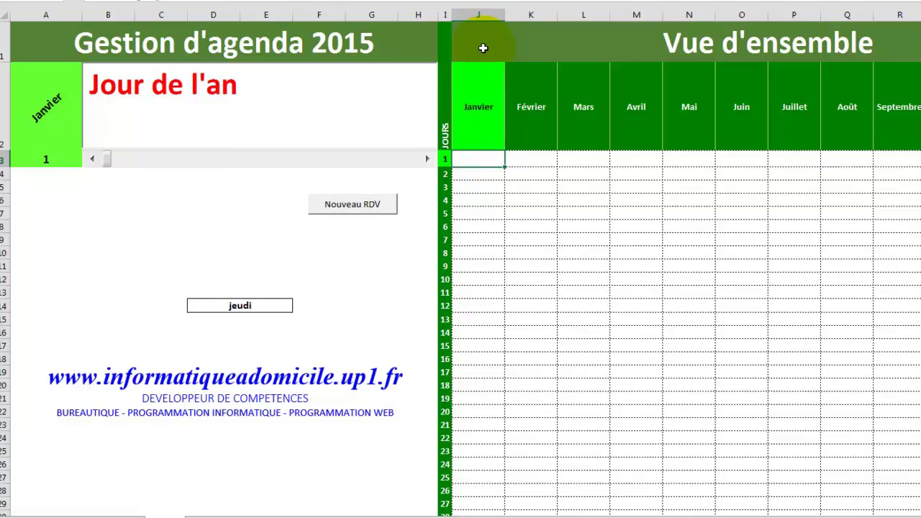
pyautogui.click(474, 157)
pyautogui.click(473, 154)
pyautogui.click(484, 156)
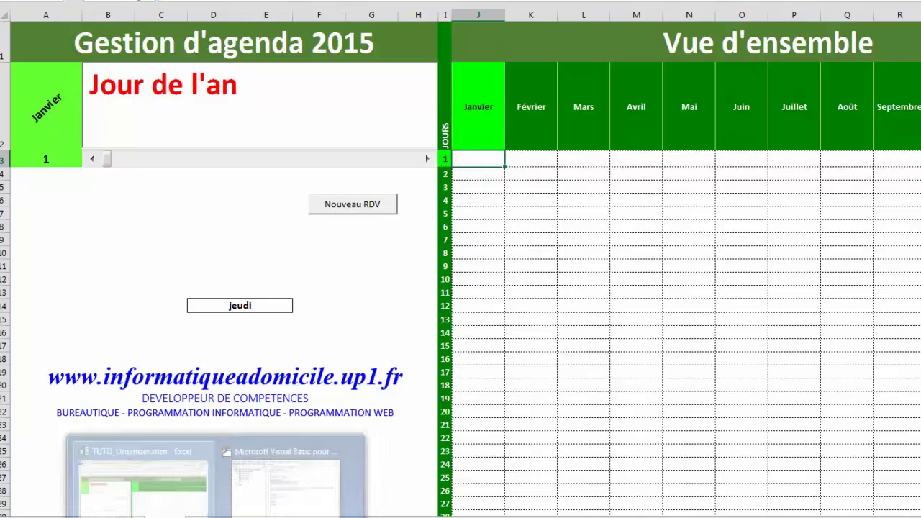
# Step: Insert a blank line after col1 = col + 9 in the col loop, then return to Excel
pyautogui.click(288, 468)
pyautogui.click(463, 301)
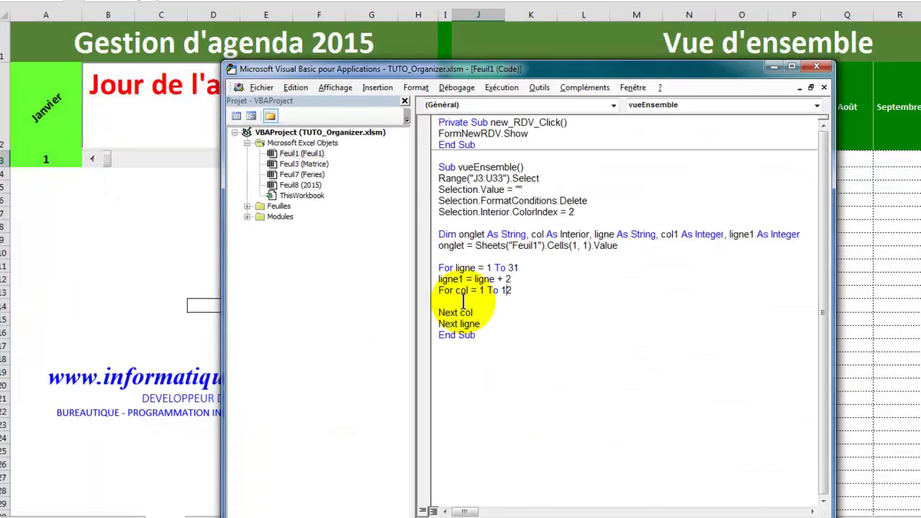
pyautogui.click(632, 397)
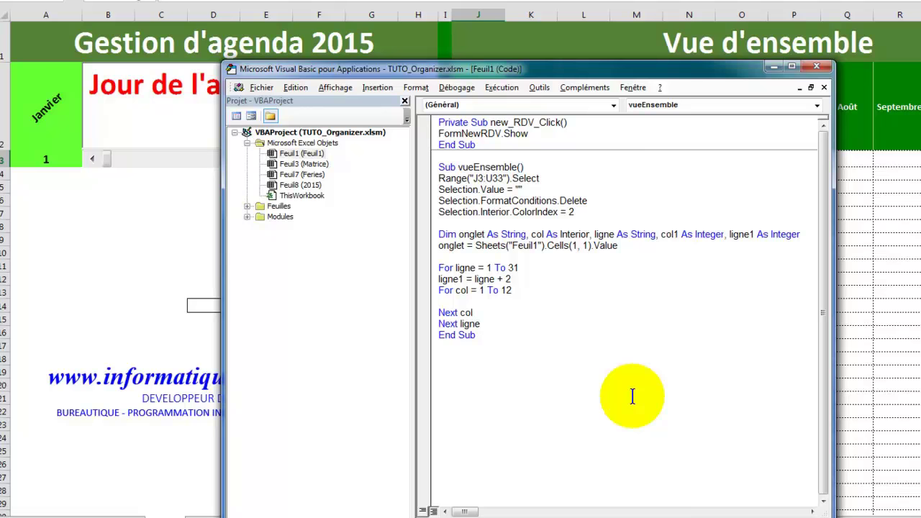
pyautogui.write('col1 = col +9')
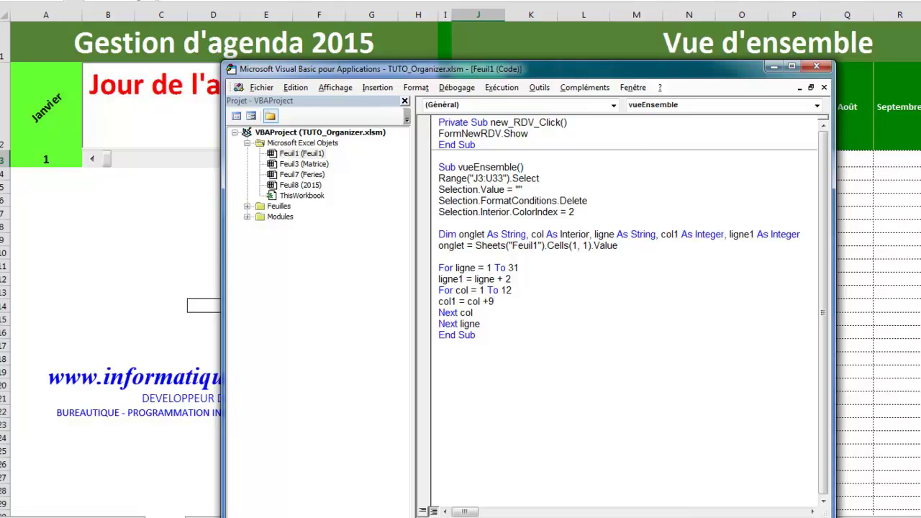
pyautogui.press('Return')
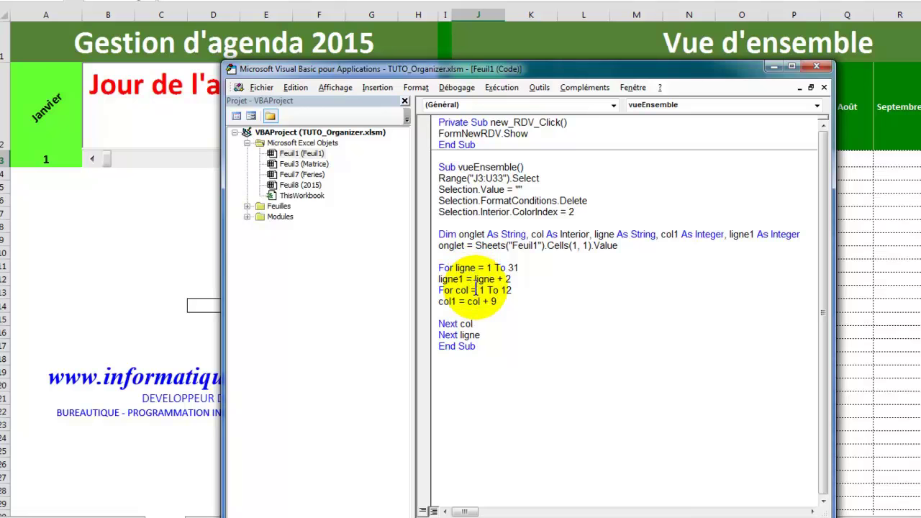
pyautogui.doubleClick(479, 290)
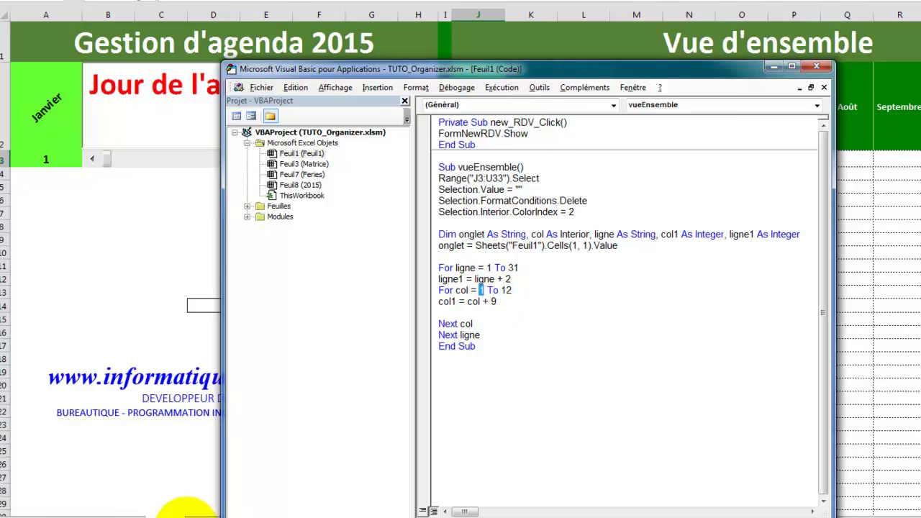
pyautogui.click(186, 513)
# Step: Compare the date calendar's column A with the agenda grid's Janvier column J and cell J3
pyautogui.click(187, 512)
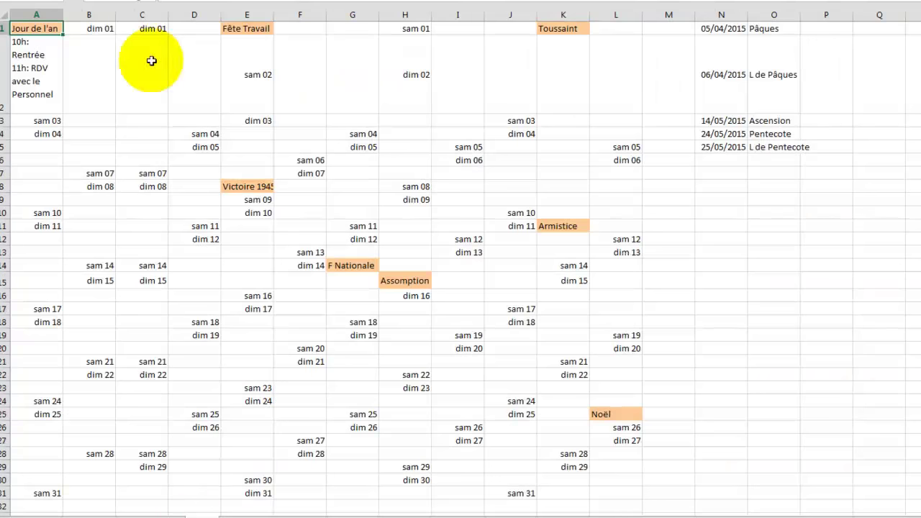
pyautogui.click(37, 13)
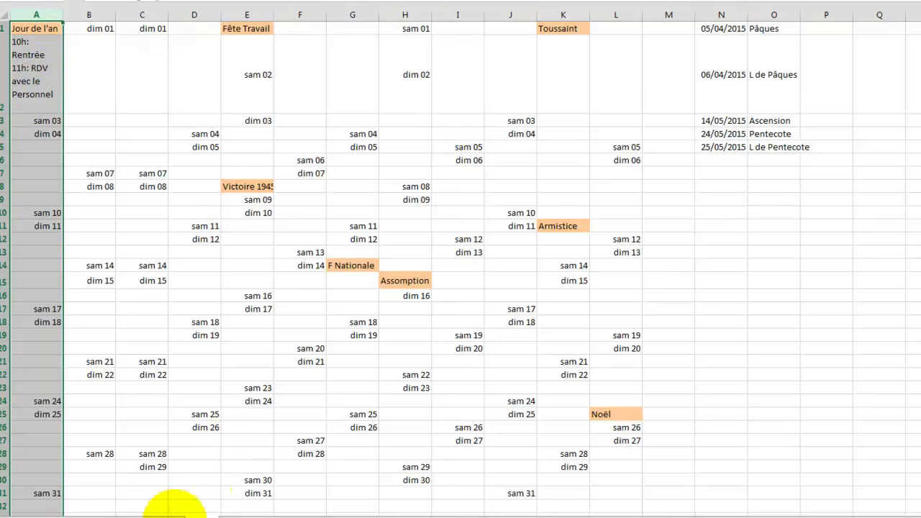
pyautogui.click(174, 513)
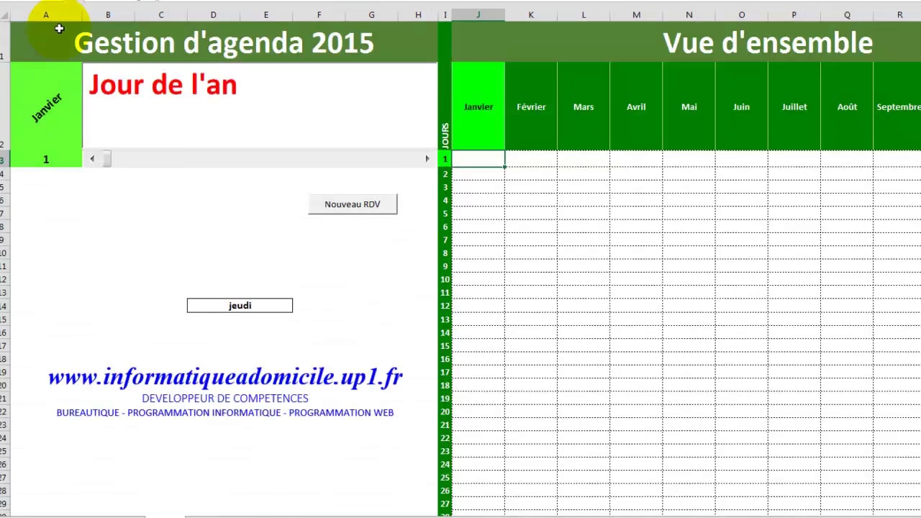
pyautogui.click(54, 15)
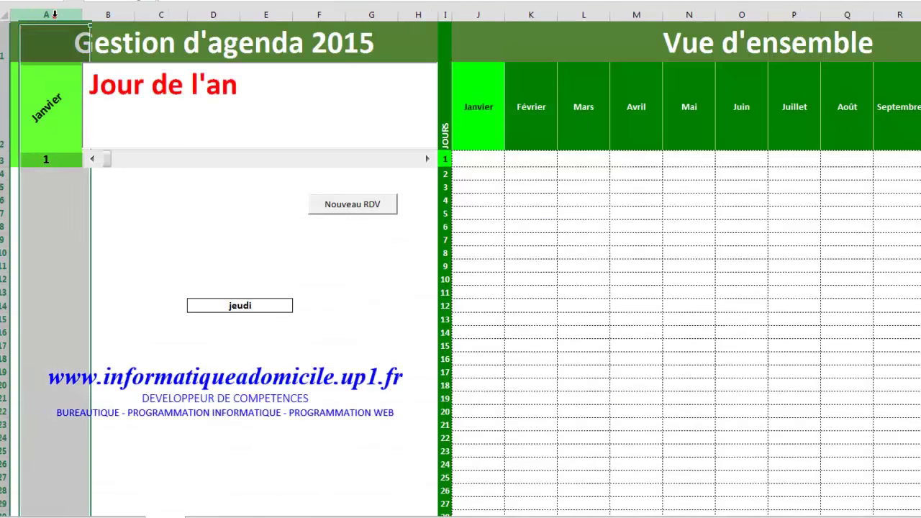
pyautogui.click(489, 14)
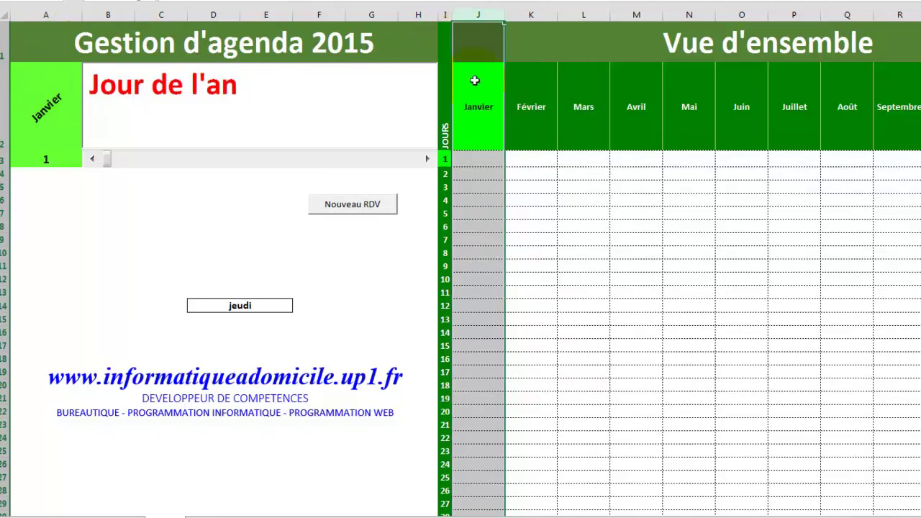
pyautogui.click(459, 161)
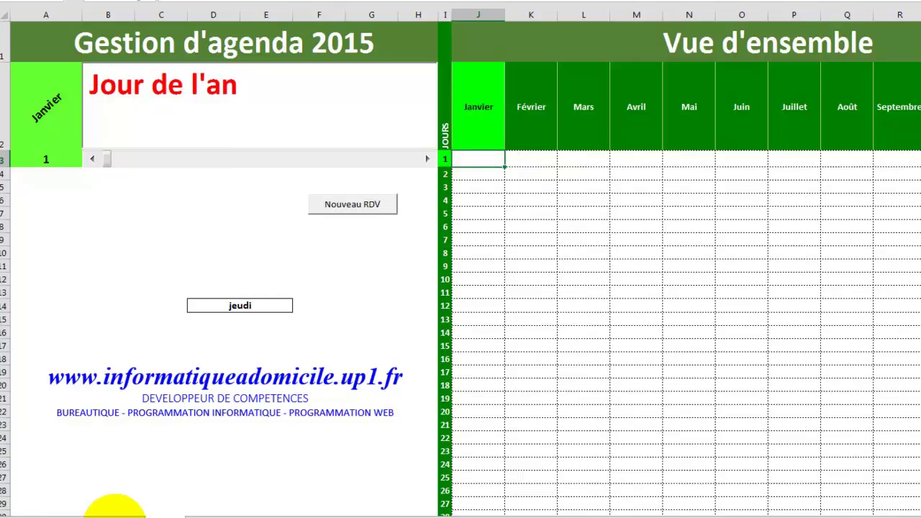
# Step: Check Jour de l'an in cell A1 of the dates sheet, then bring the VBA editor forward
pyautogui.click(193, 513)
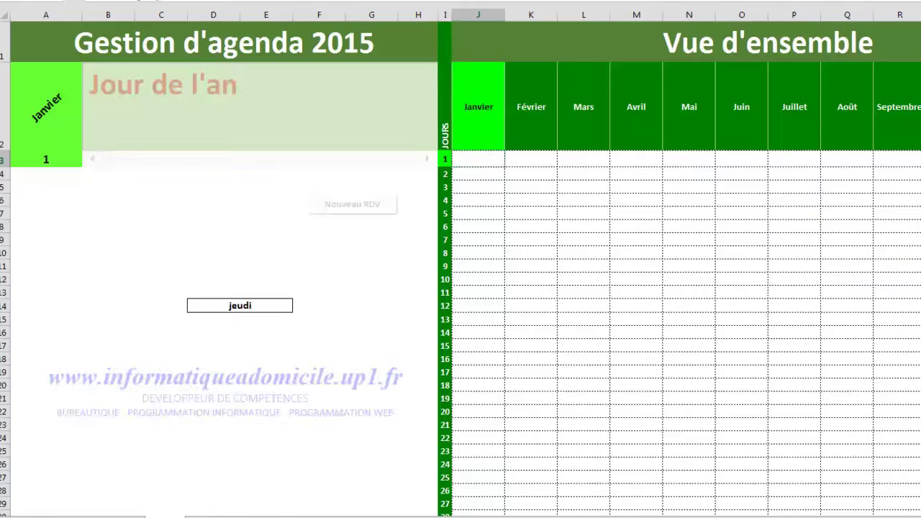
pyautogui.click(30, 29)
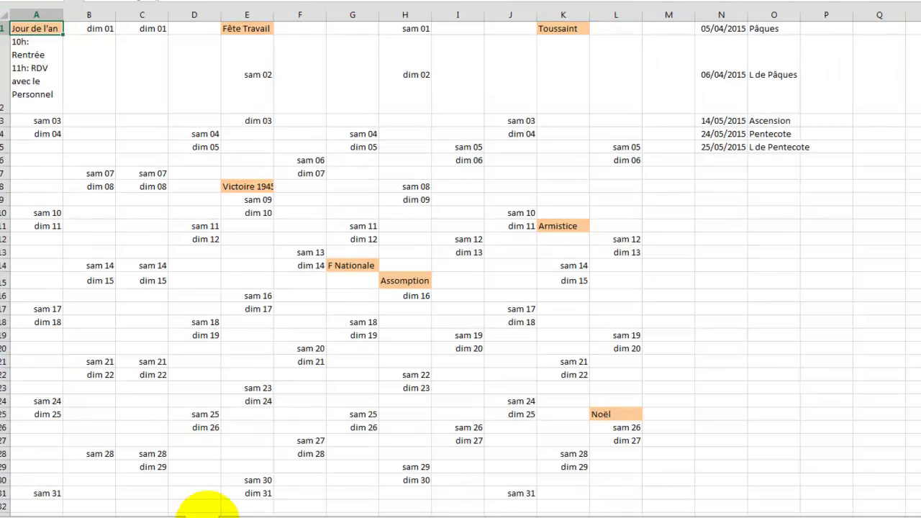
pyautogui.click(164, 510)
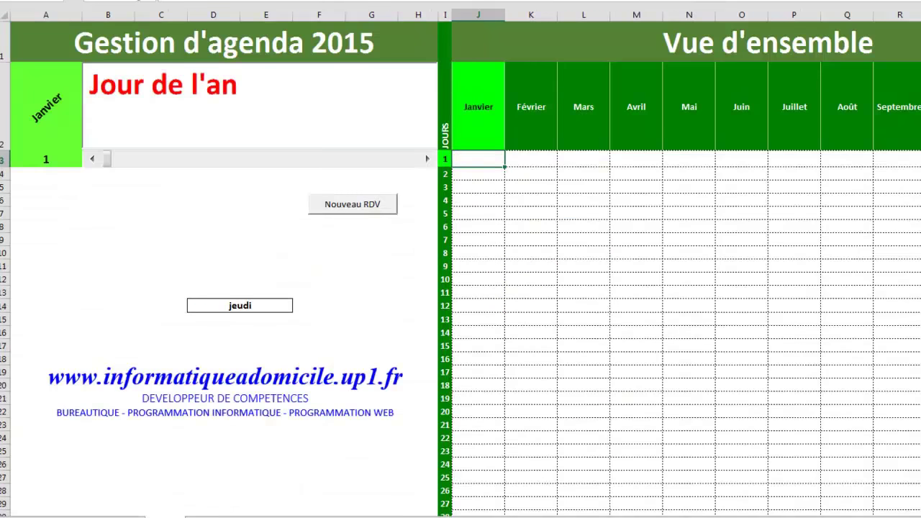
pyautogui.moveTo(274, 504)
pyautogui.click(296, 446)
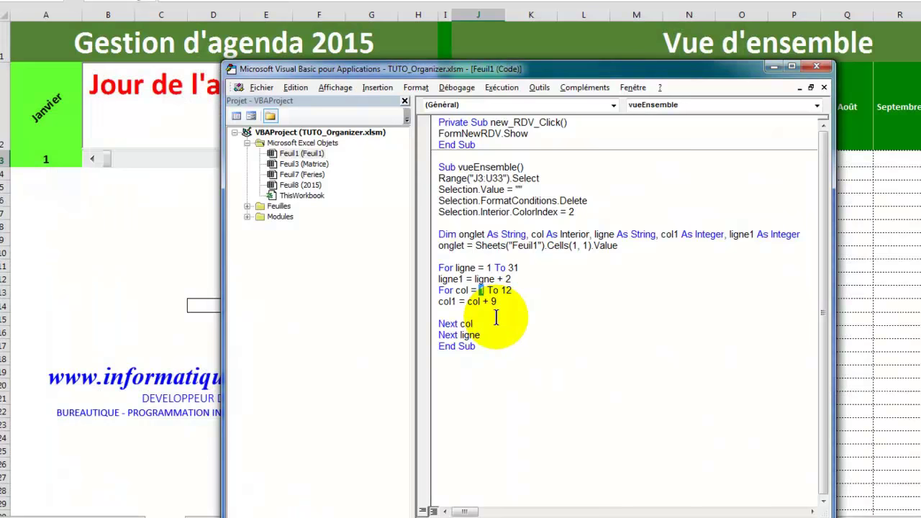
pyautogui.click(451, 314)
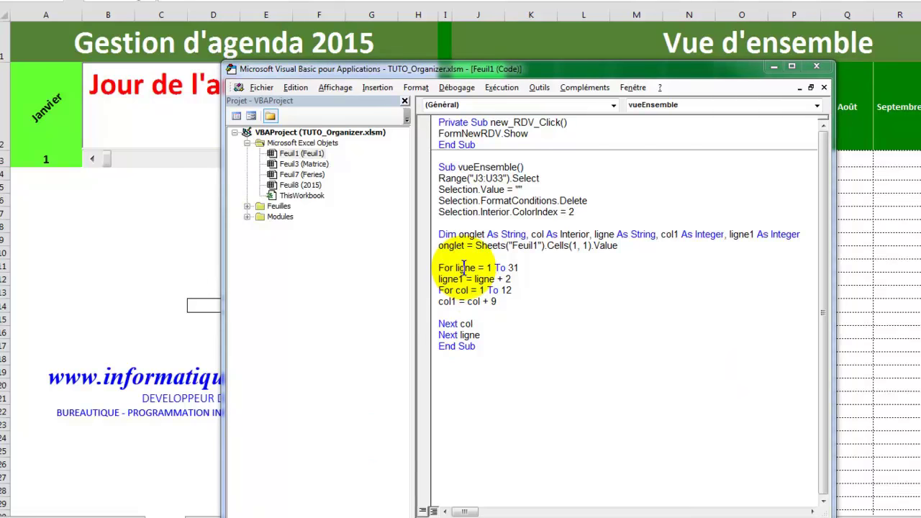
pyautogui.doubleClick(465, 268)
pyautogui.doubleClick(461, 290)
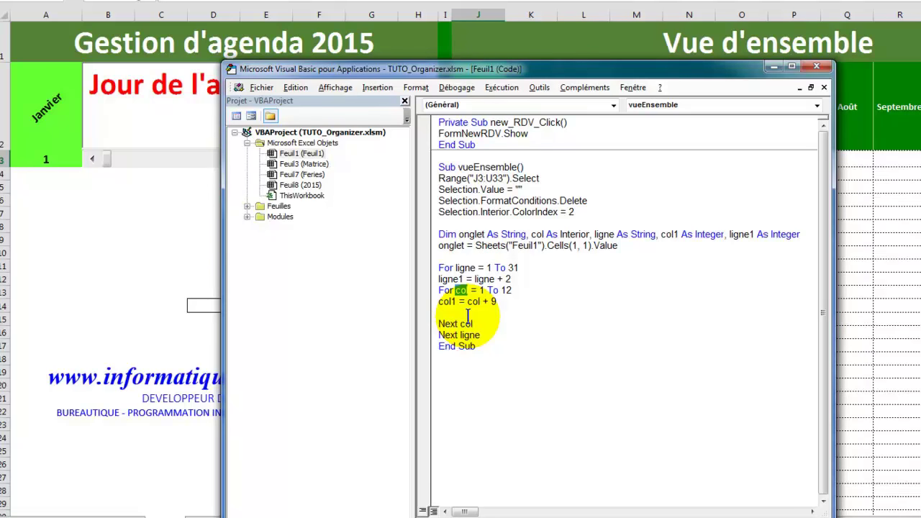
# Step: Leave the yearly date calendar sheet active in Excel and bring the VBA editor back in front
pyautogui.click(185, 510)
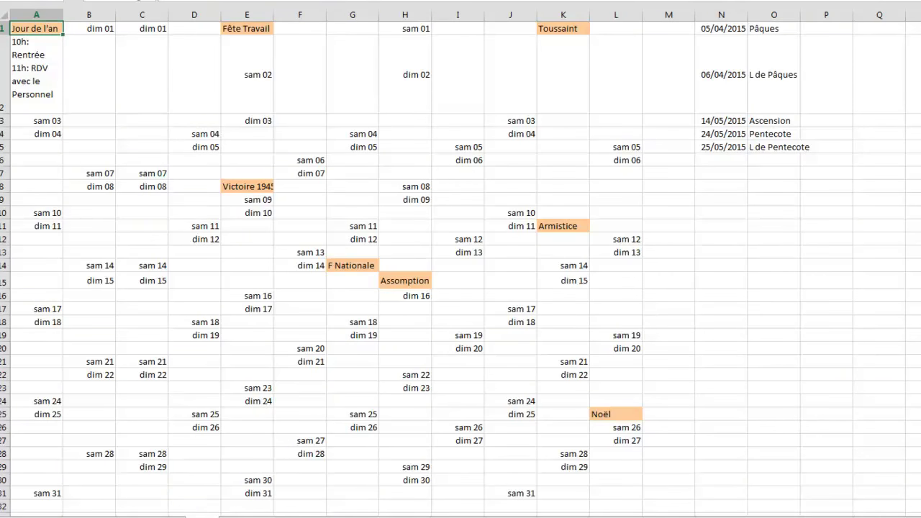
pyautogui.click(173, 511)
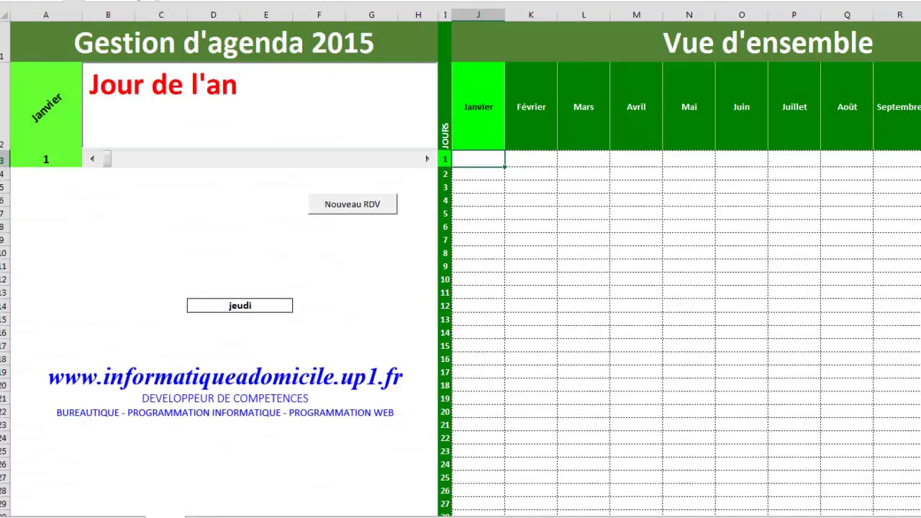
pyautogui.click(309, 475)
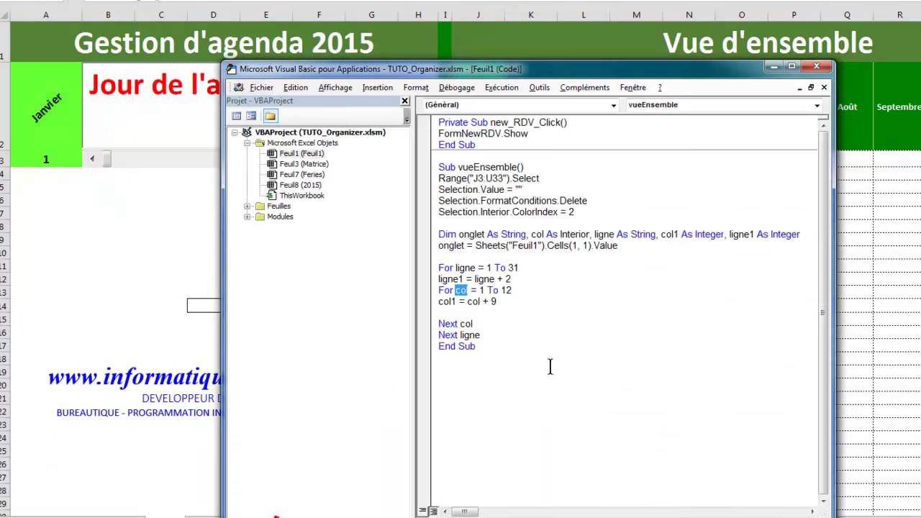
pyautogui.click(476, 313)
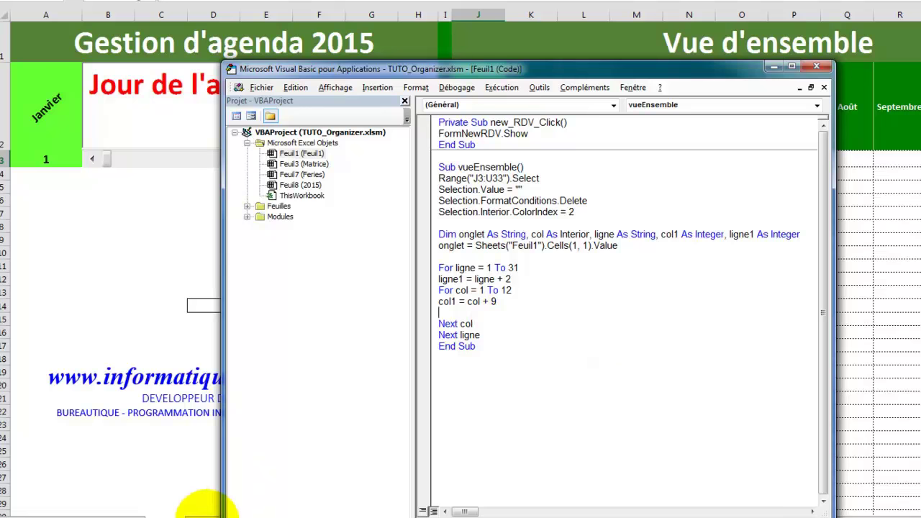
pyautogui.click(207, 510)
pyautogui.click(207, 509)
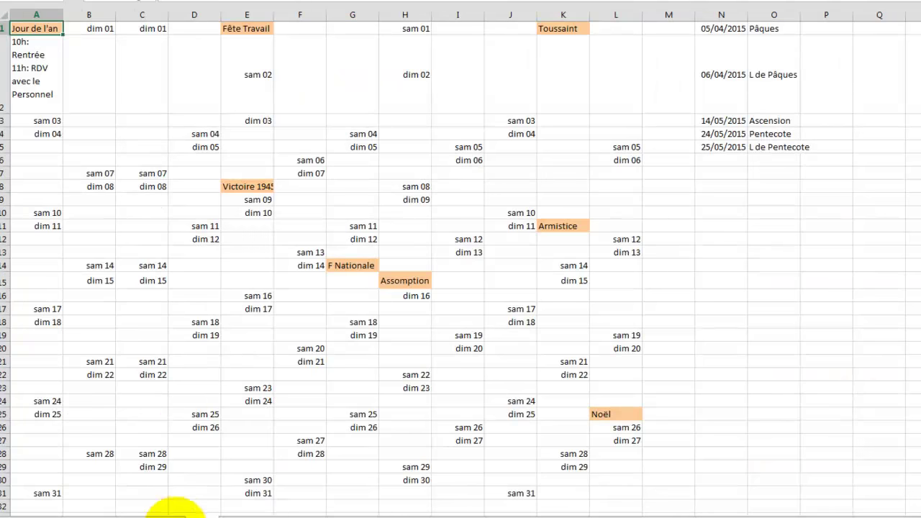
pyautogui.hotkey('ctrl', 'pageup')
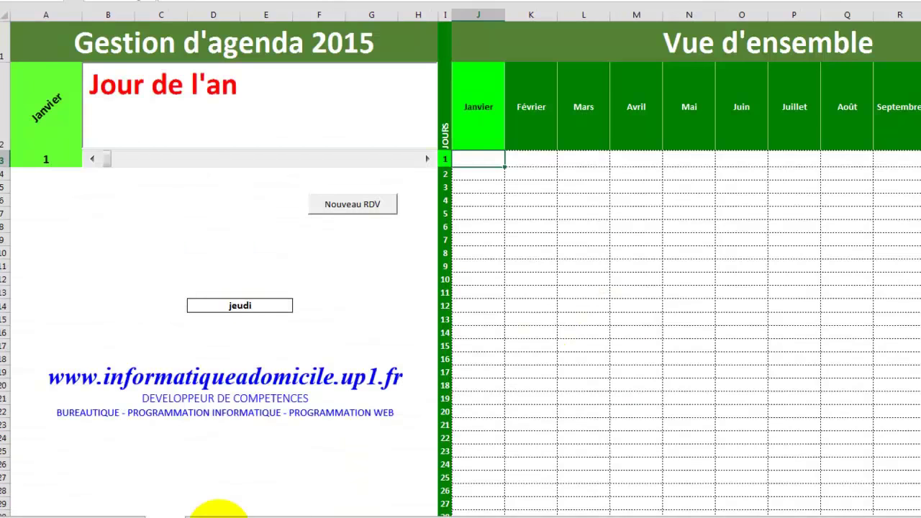
pyautogui.hotkey('ctrl', 'pageup')
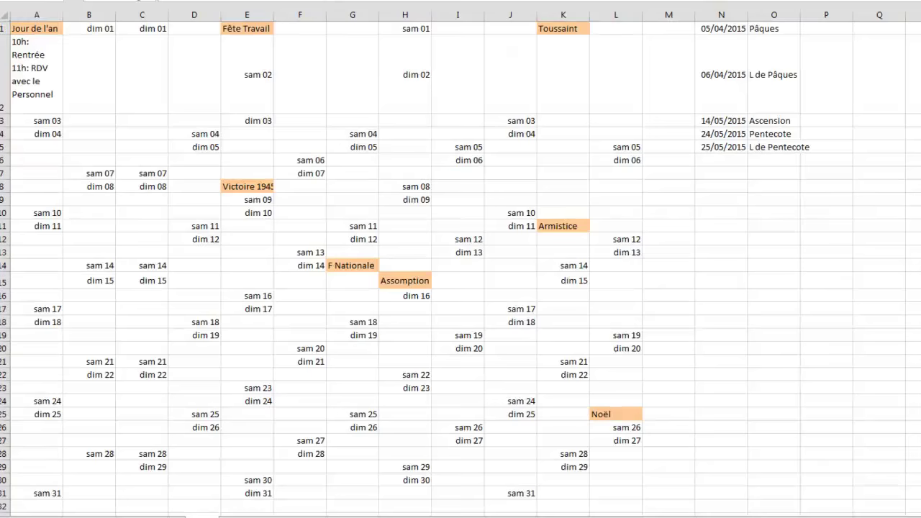
pyautogui.click(294, 497)
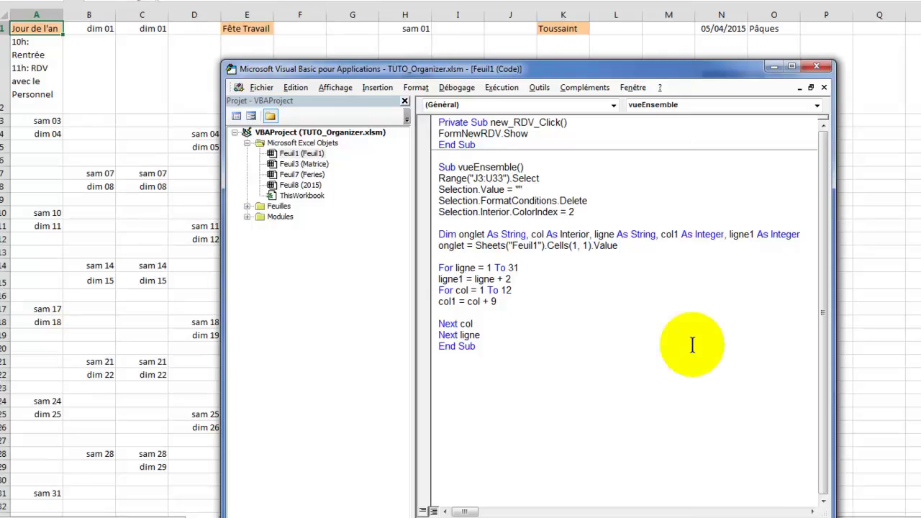
# Step: Type valeur = Sheets(onglet).Cells(ligne, col).Value in the col loop and insert a blank line above it
pyautogui.write('valeur ')
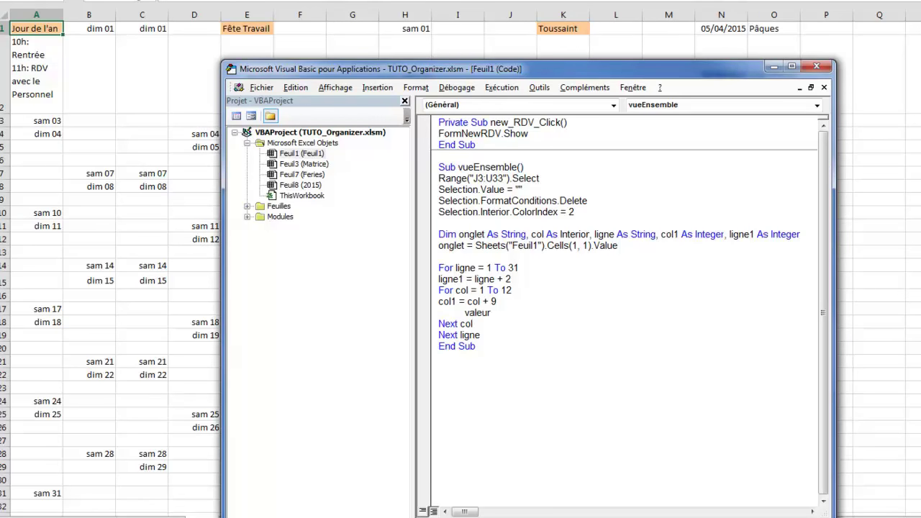
pyautogui.write('= ')
pyautogui.write('sheets(ong')
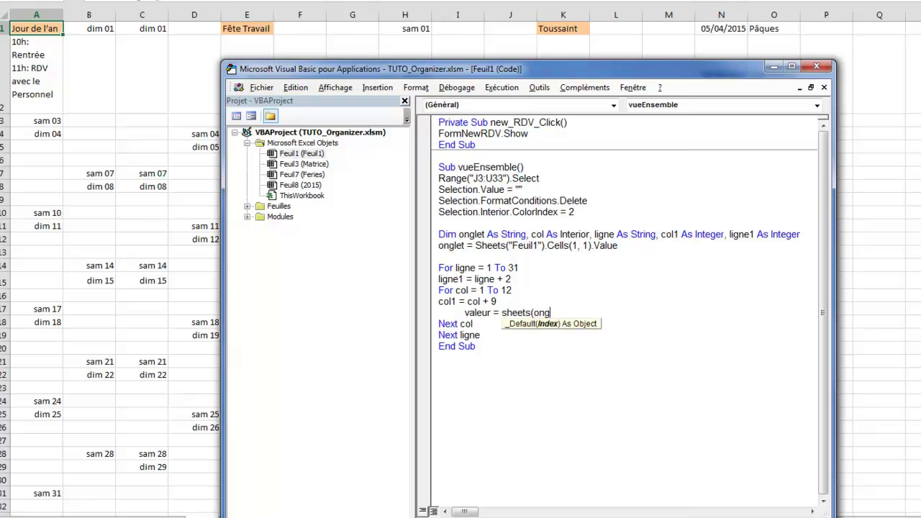
pyautogui.write('let')
pyautogui.write(').')
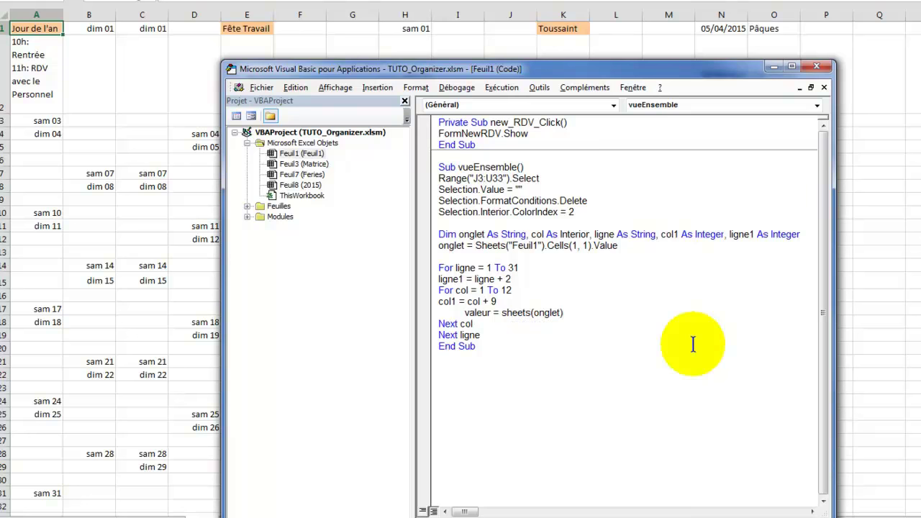
pyautogui.write('cells')
pyautogui.write('(')
pyautogui.write('ligne,')
pyautogui.write('col')
pyautogui.write(').')
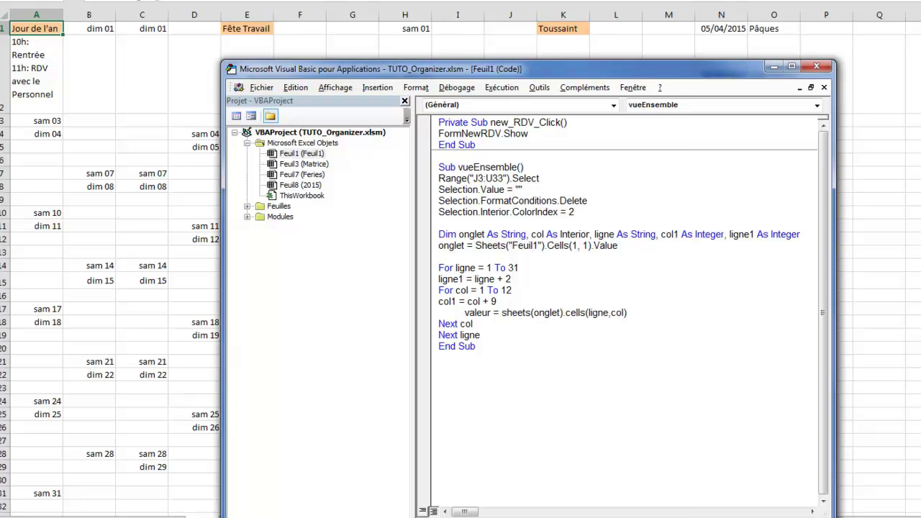
pyautogui.write('value')
pyautogui.click(474, 324)
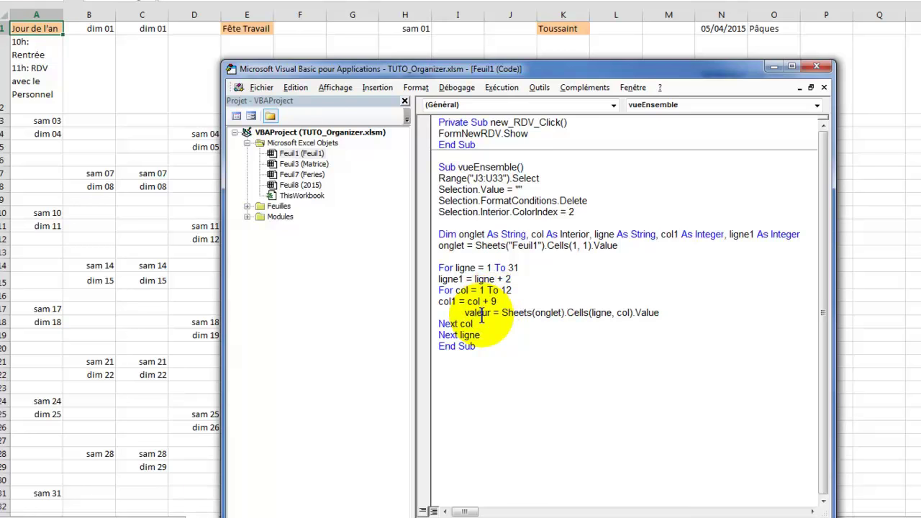
pyautogui.click(483, 322)
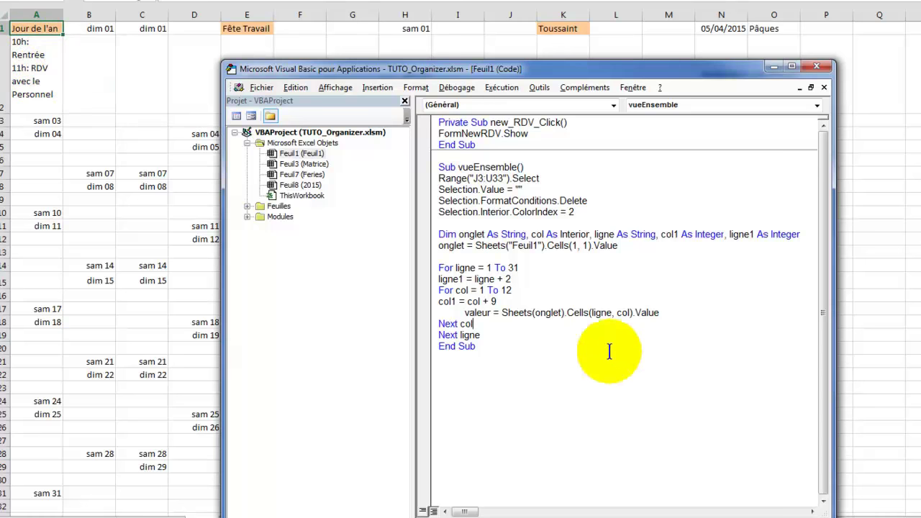
pyautogui.click(550, 309)
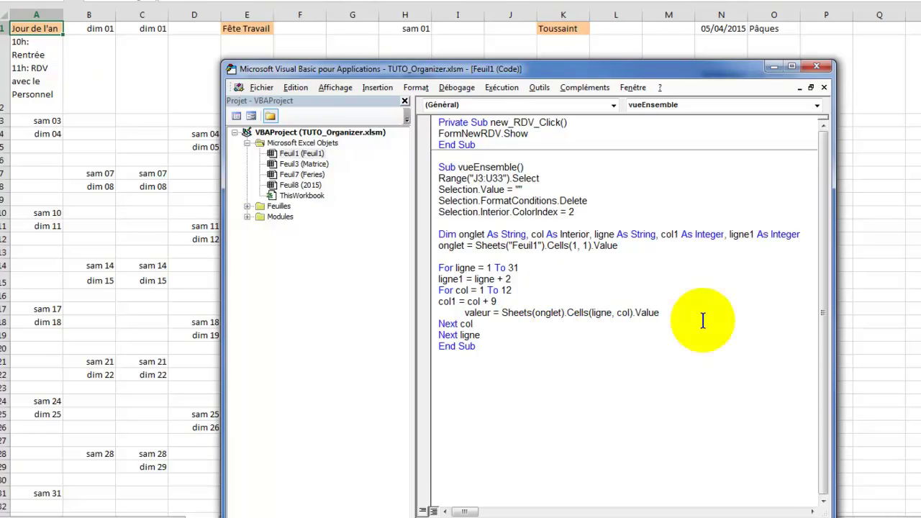
pyautogui.press('Return')
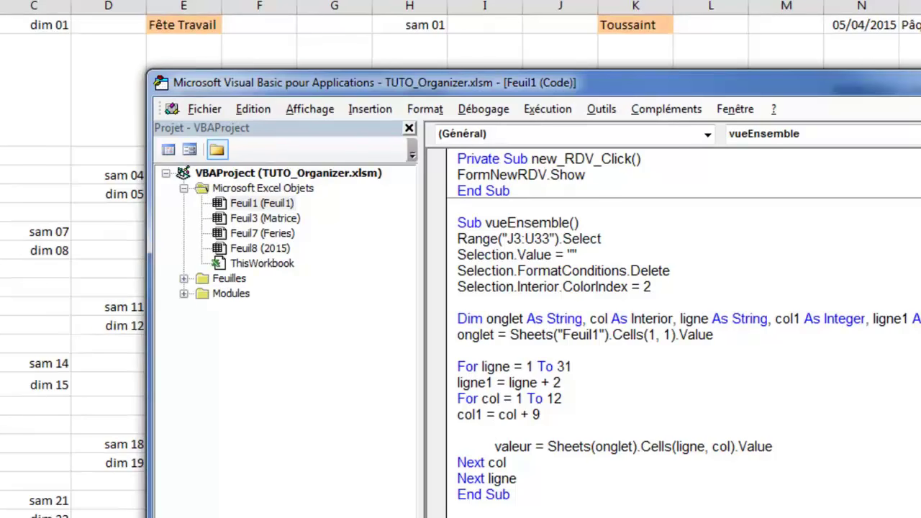
# Step: Write nbligne = Len(Sheets(onglet).Cells(ligne,col).Value) on the new line above the valeur assignment
pyautogui.write('nbligne')
pyautogui.write('= ')
pyautogui.write('len()')
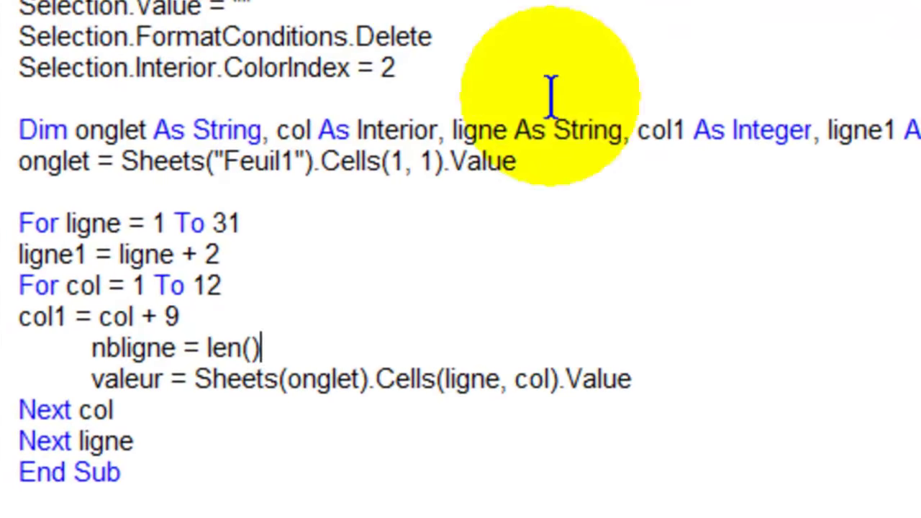
pyautogui.click(239, 349)
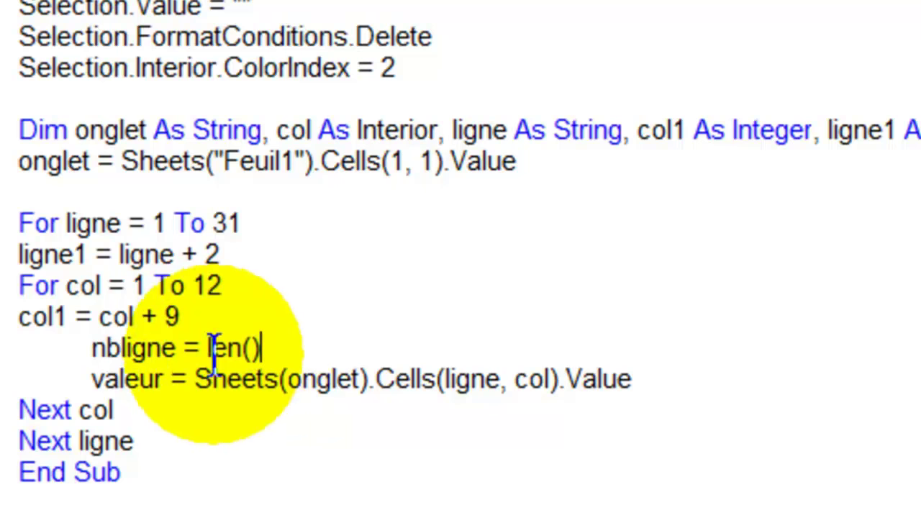
pyautogui.click(256, 344)
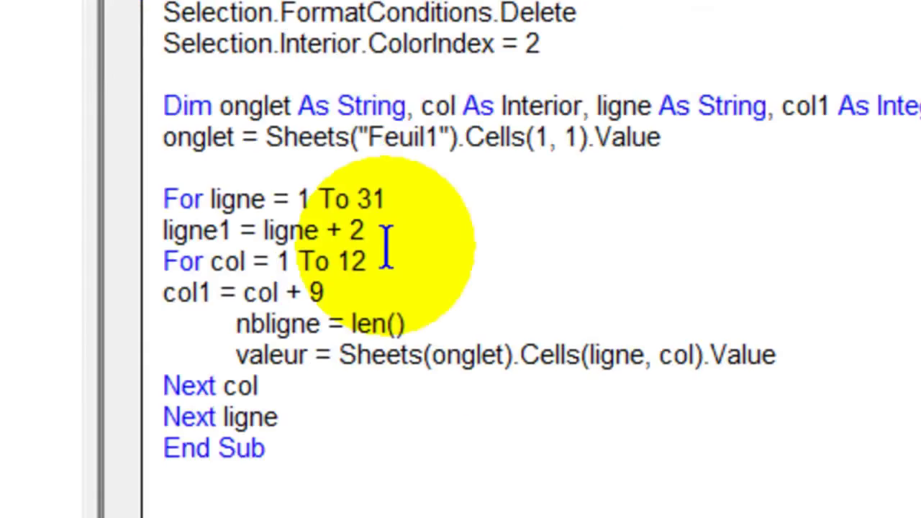
pyautogui.write('shet')
pyautogui.press('BackSpace')
pyautogui.write('ets')
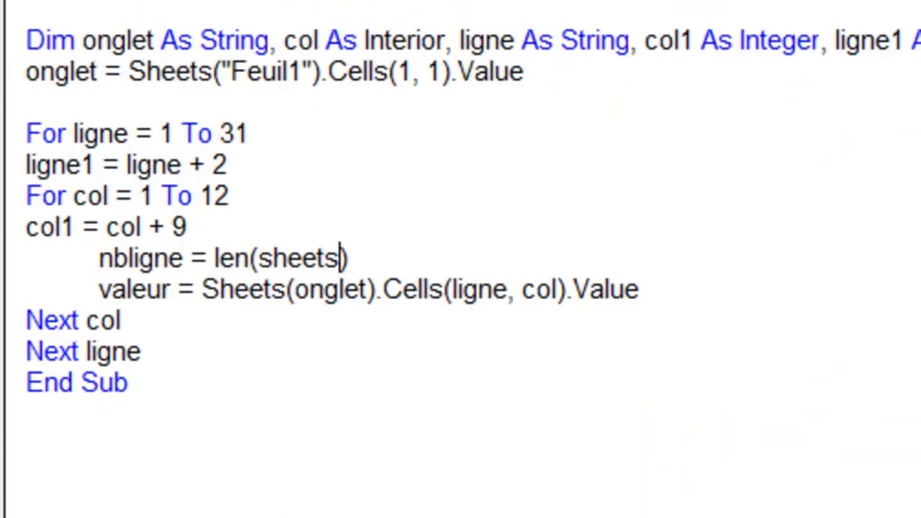
pyautogui.write('(onglet)')
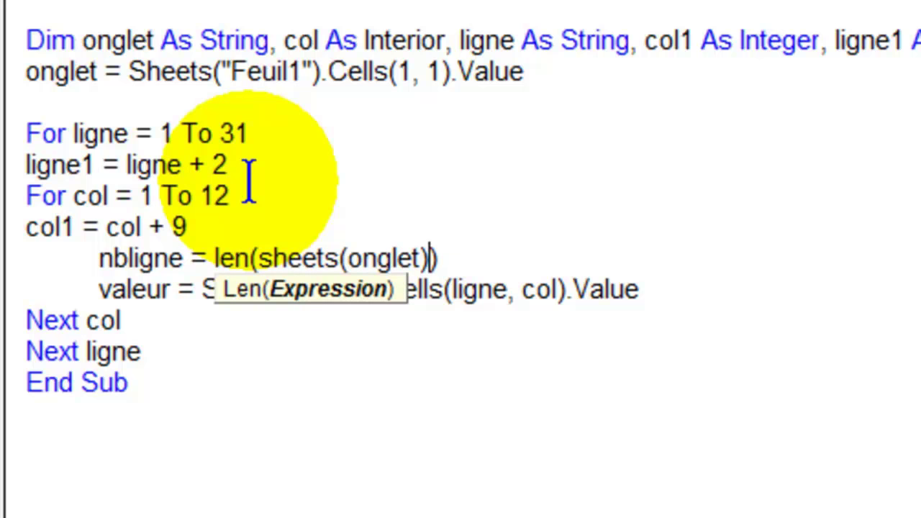
pyautogui.write('.cells')
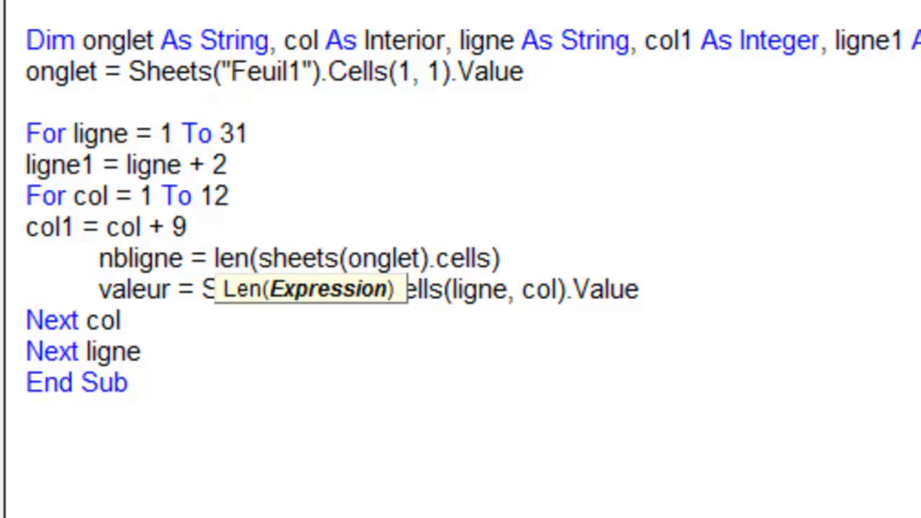
pyautogui.write('(ligne')
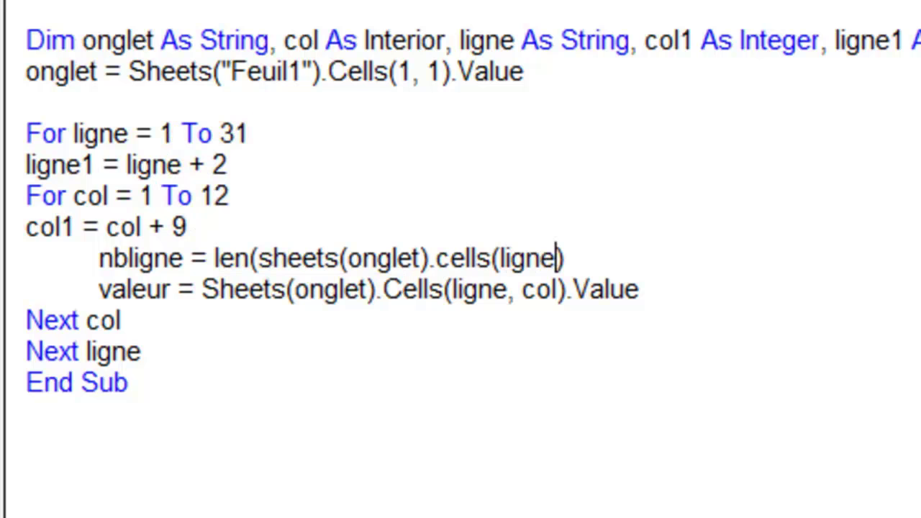
pyautogui.write(',col)')
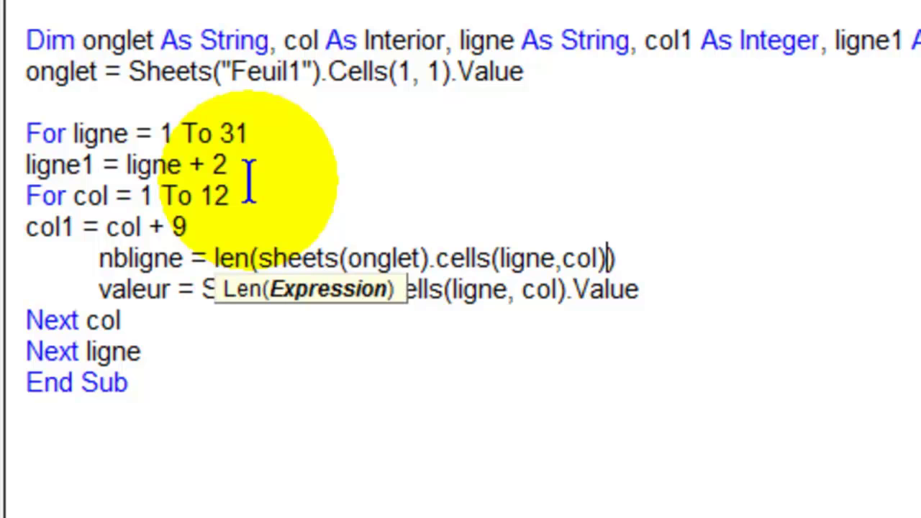
pyautogui.write('.value')
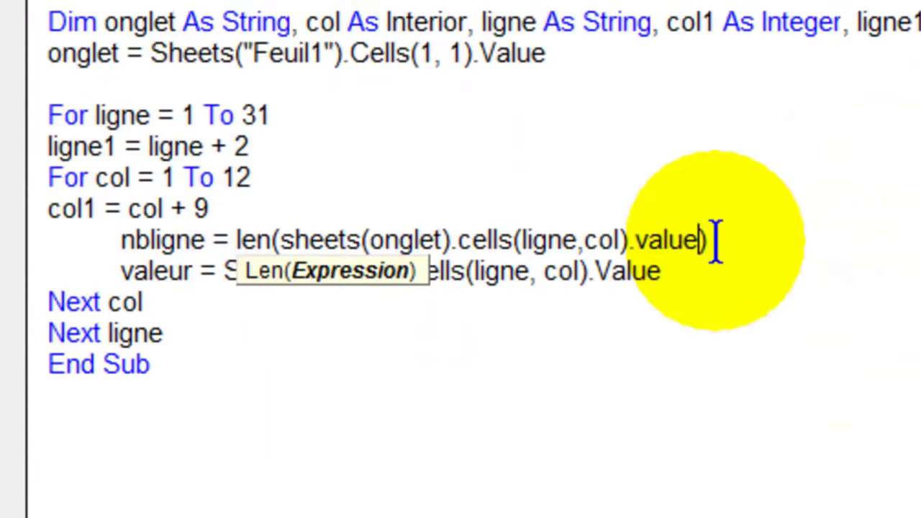
# Step: Append ' - Len(' to the nbligne line and start typing application.wor inside it
pyautogui.click(715, 238)
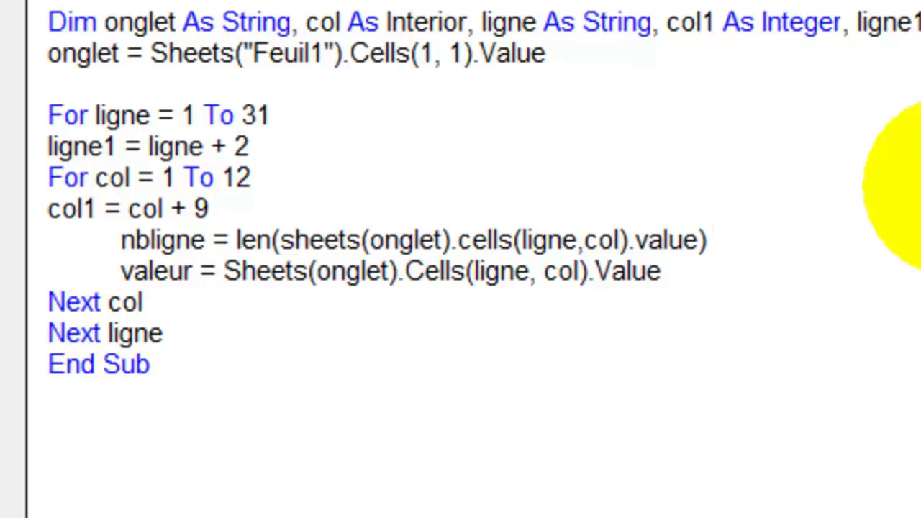
pyautogui.write('- len()')
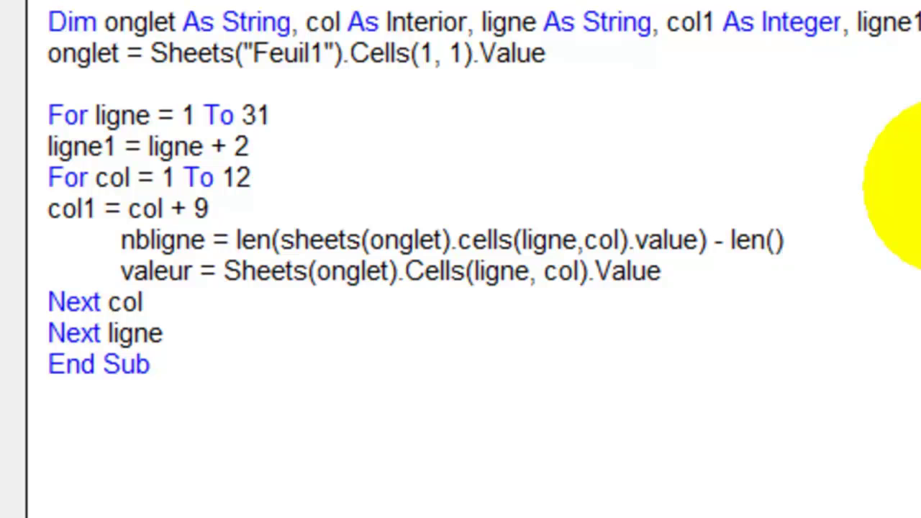
pyautogui.press('Left')
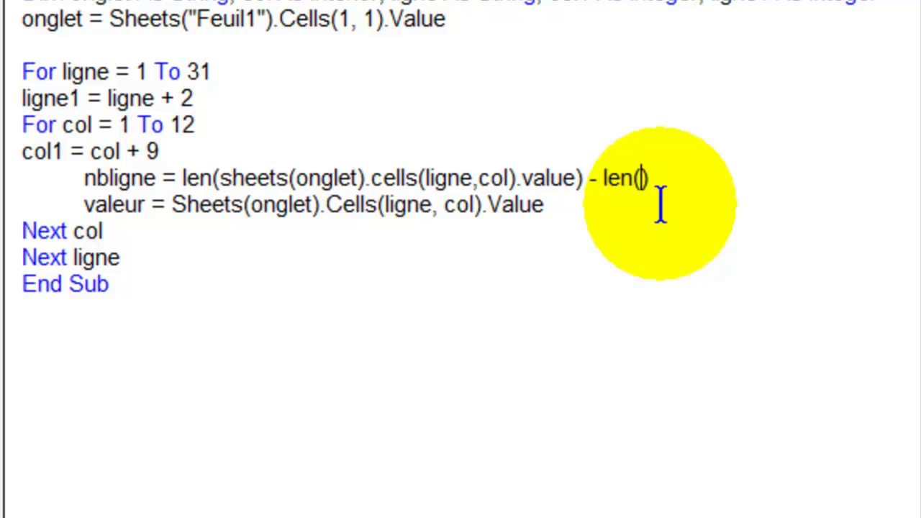
pyautogui.write('application')
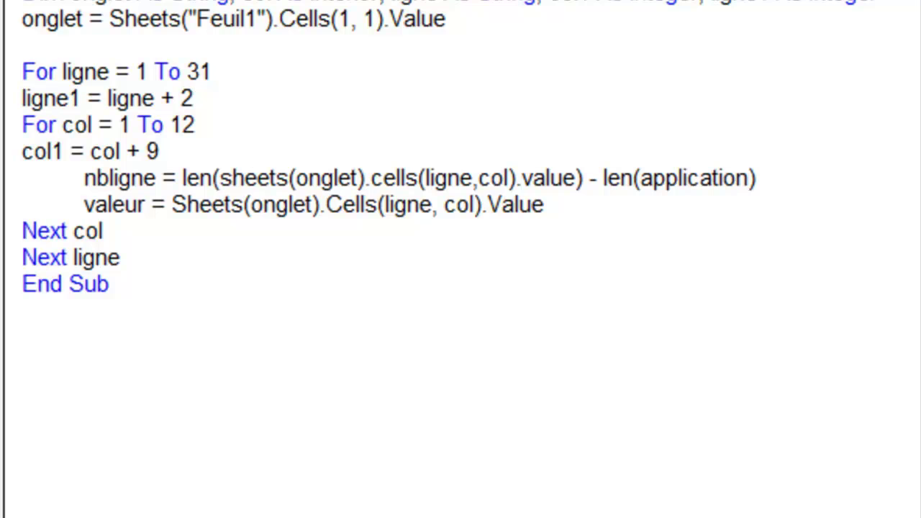
pyautogui.write('.wor')
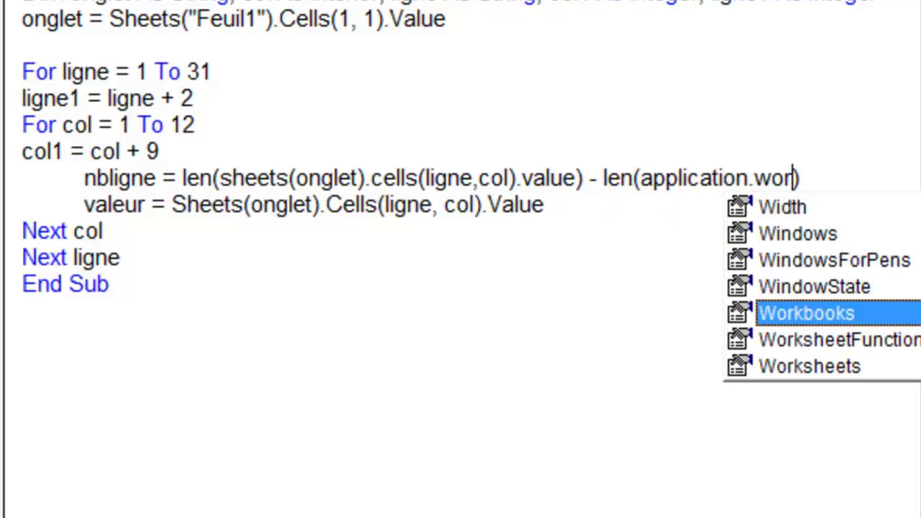
# Step: Complete the second term as Len(Application.WorksheetFunction.Substitute(Sheets(onglet).Cells(ligne,col), Chr(10), ""))
pyautogui.press('Down')
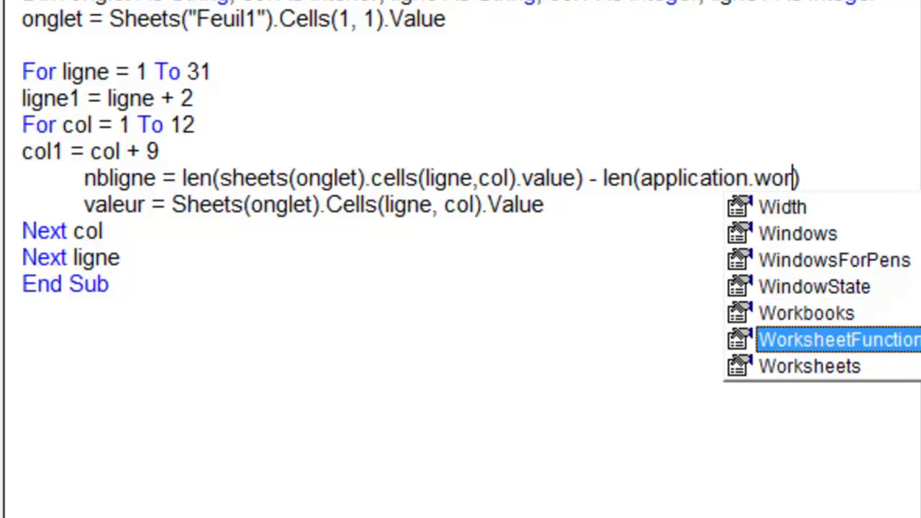
pyautogui.press('Tab')
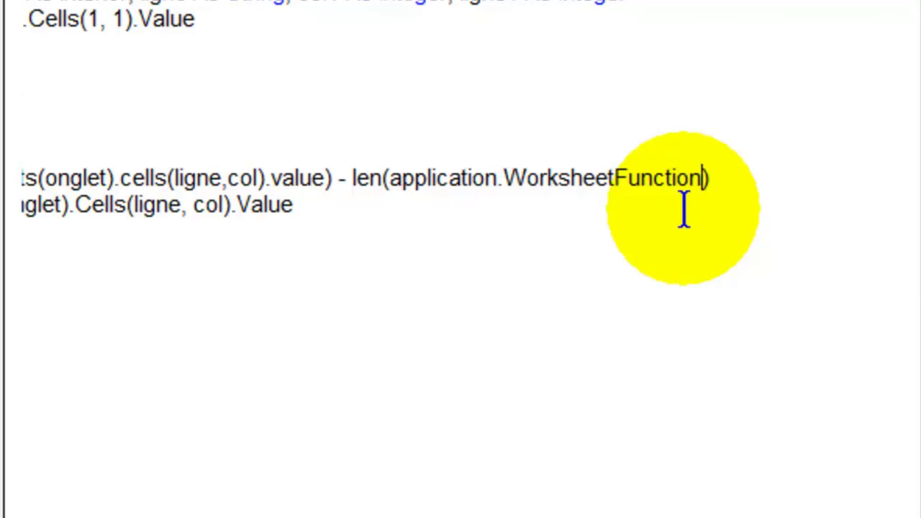
pyautogui.write('.')
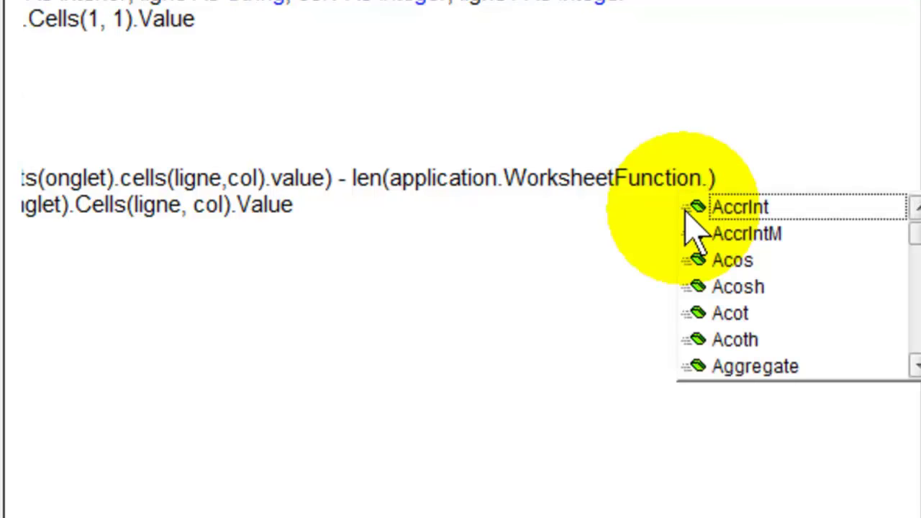
pyautogui.write('sub')
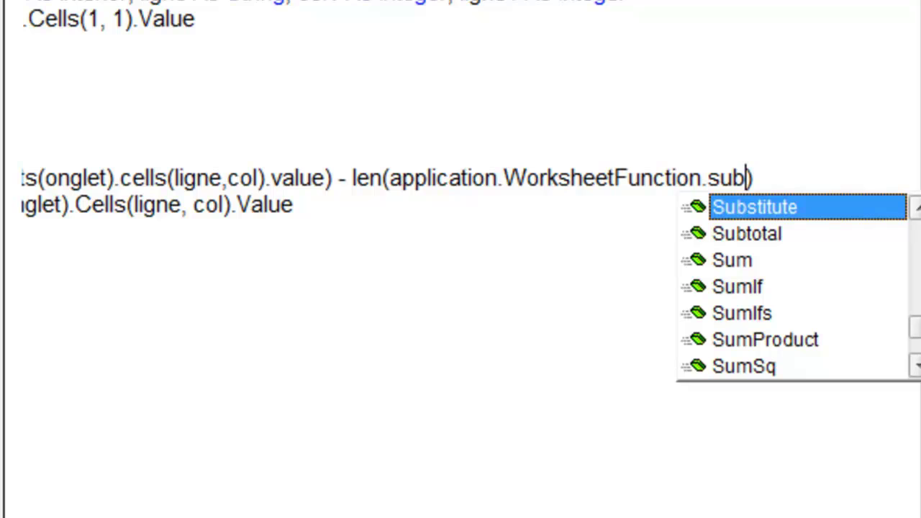
pyautogui.write('s')
pyautogui.press('Down')
pyautogui.press('Tab')
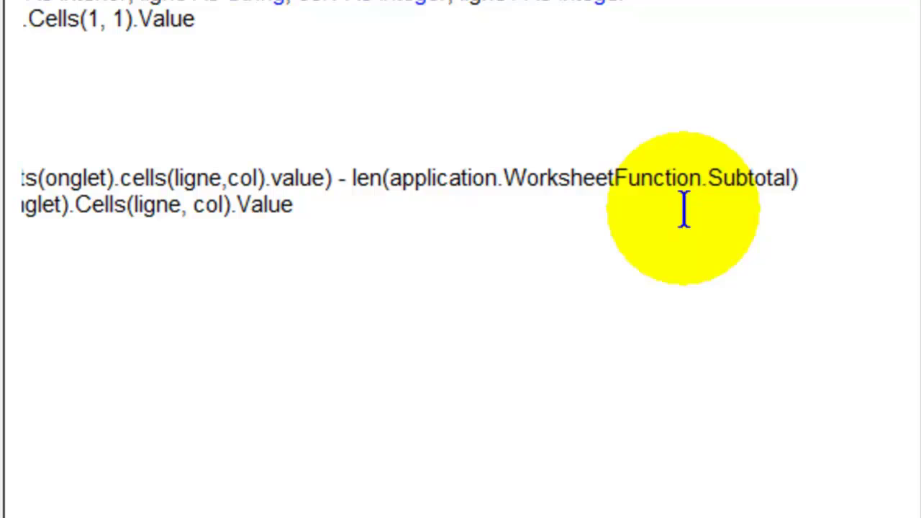
pyautogui.press('BackSpace')
pyautogui.press('BackSpace')
pyautogui.press('BackSpace')
pyautogui.press('BackSpace')
pyautogui.write('st')
pyautogui.press('BackSpace')
pyautogui.press('BackSpace')
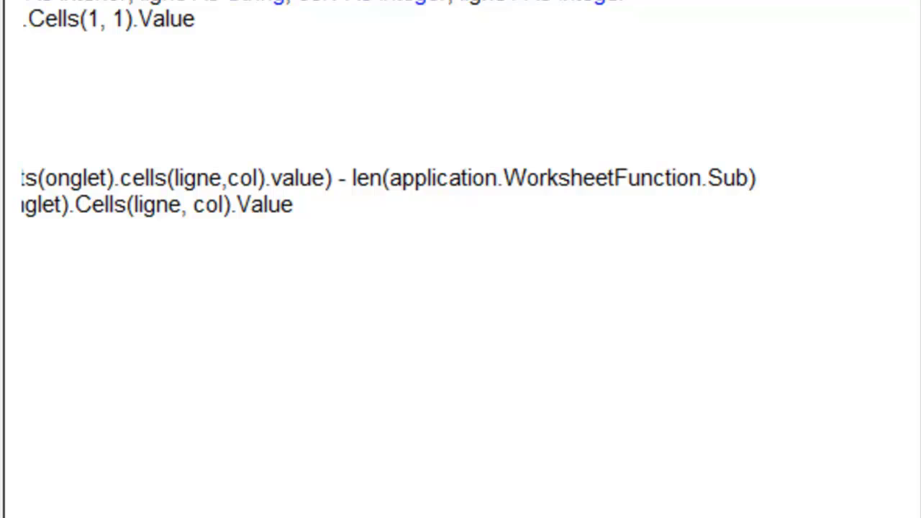
pyautogui.write('stitute')
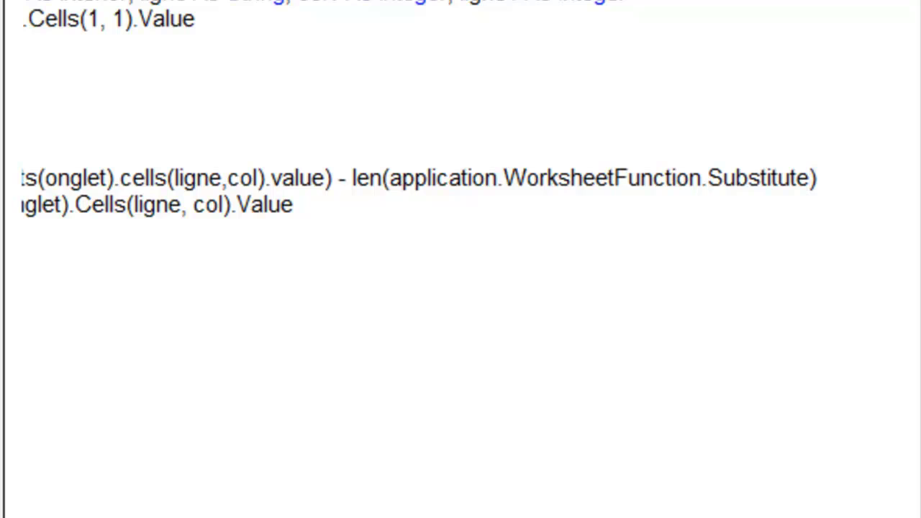
pyautogui.write('()')
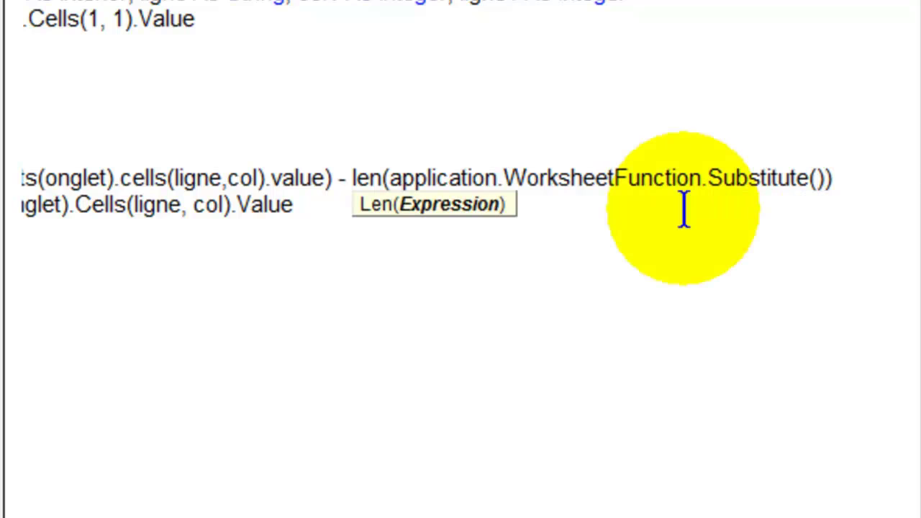
pyautogui.press('Left')
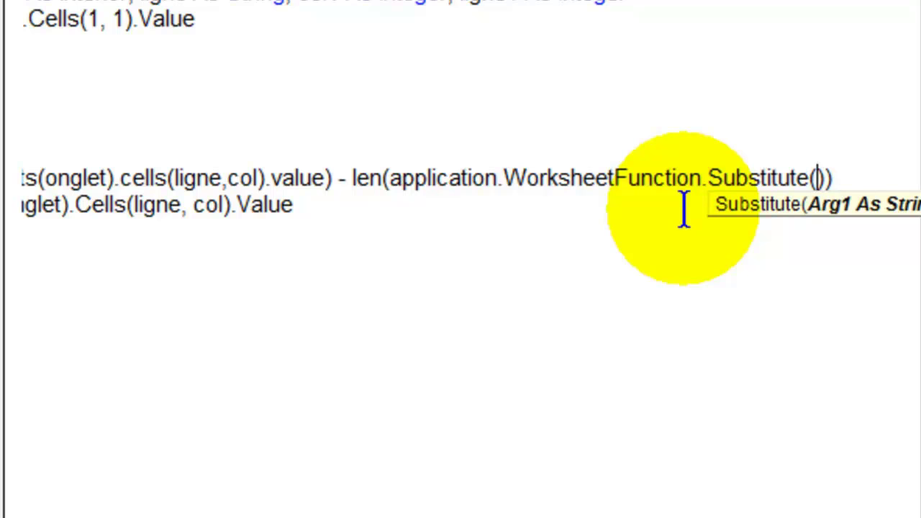
pyautogui.write('sheets(')
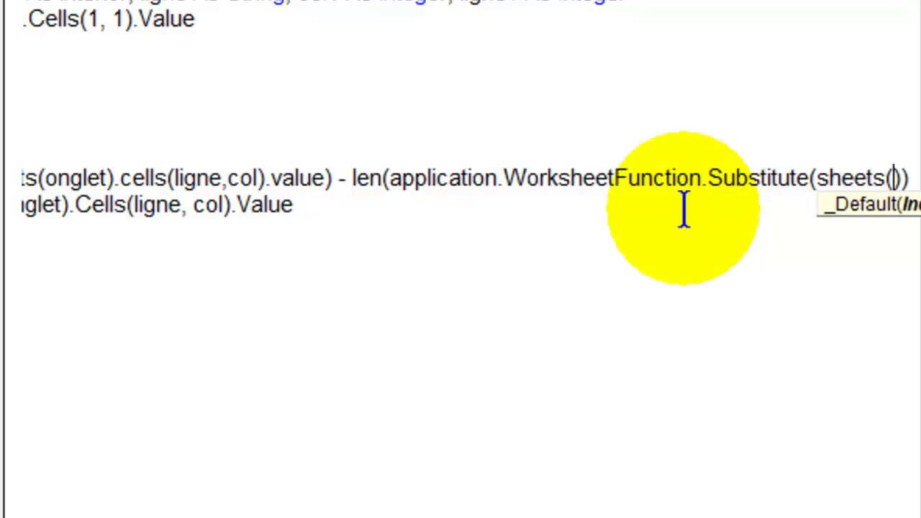
pyautogui.write('on')
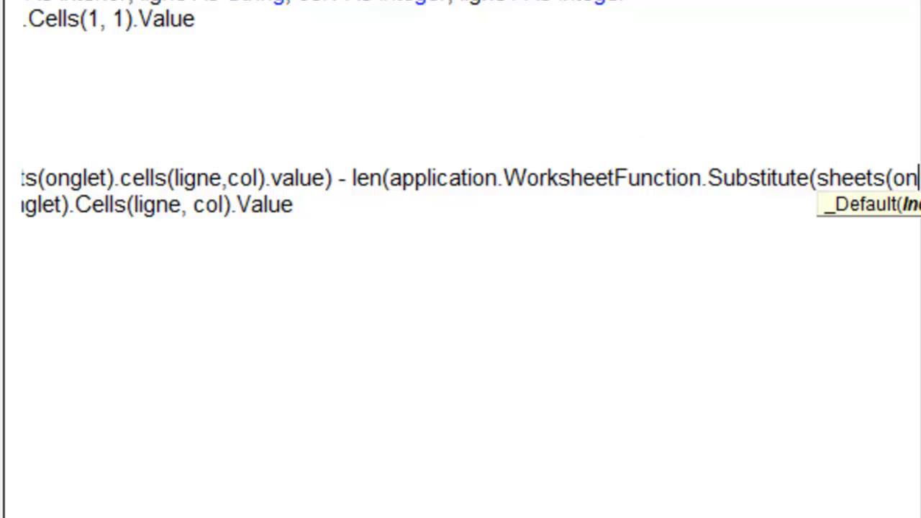
pyautogui.write('glet')
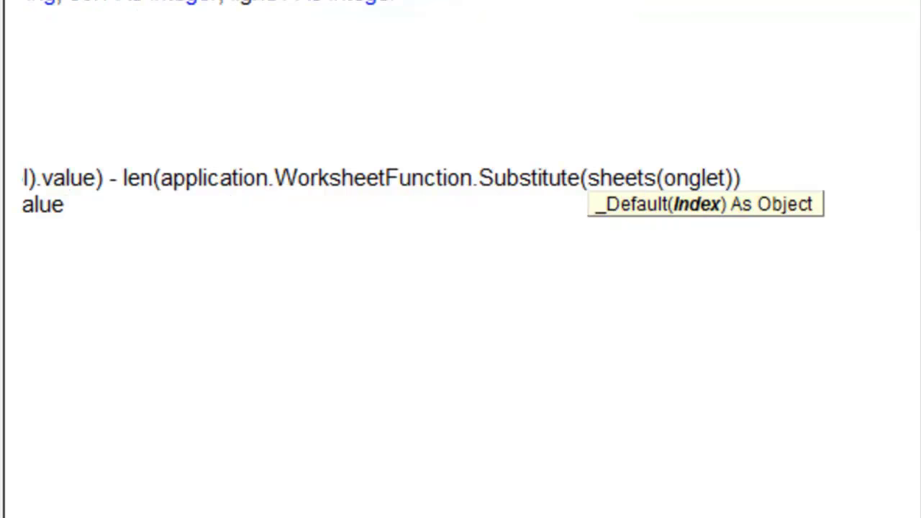
pyautogui.write(').cells(ligne,')
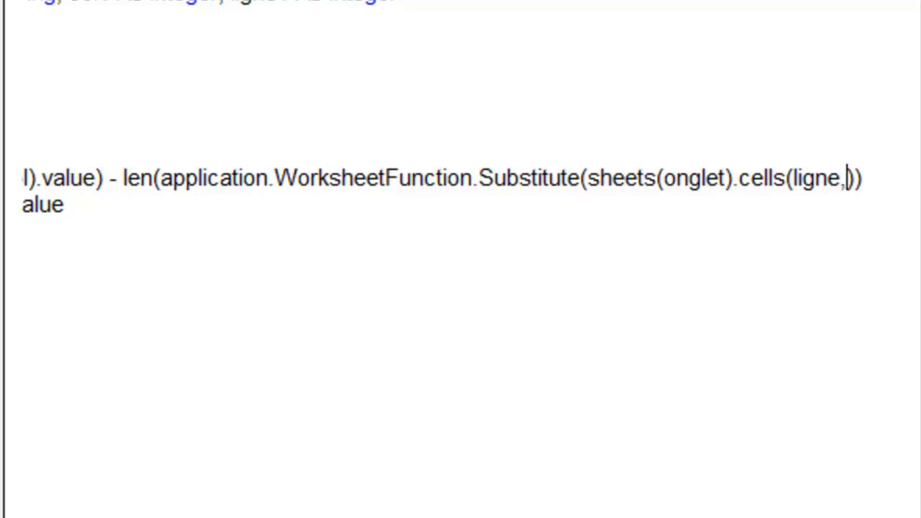
pyautogui.write('col')
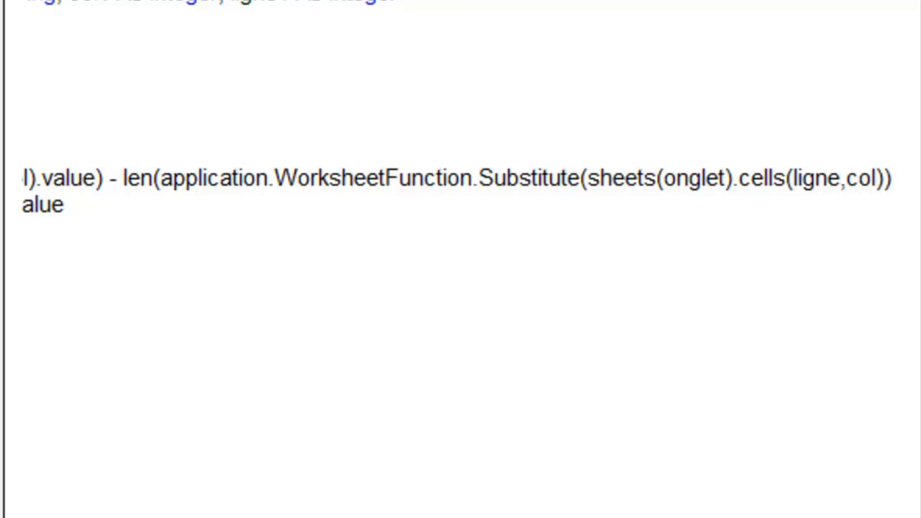
pyautogui.write(')')
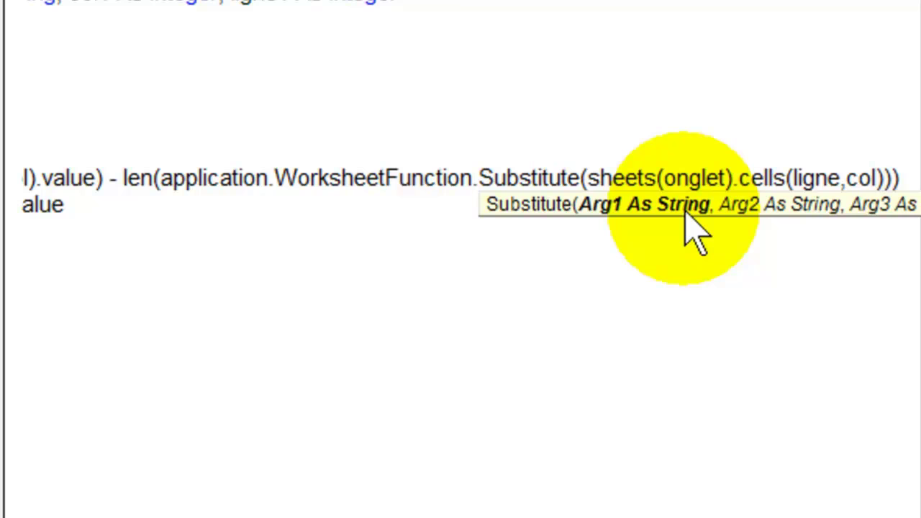
pyautogui.write(',')
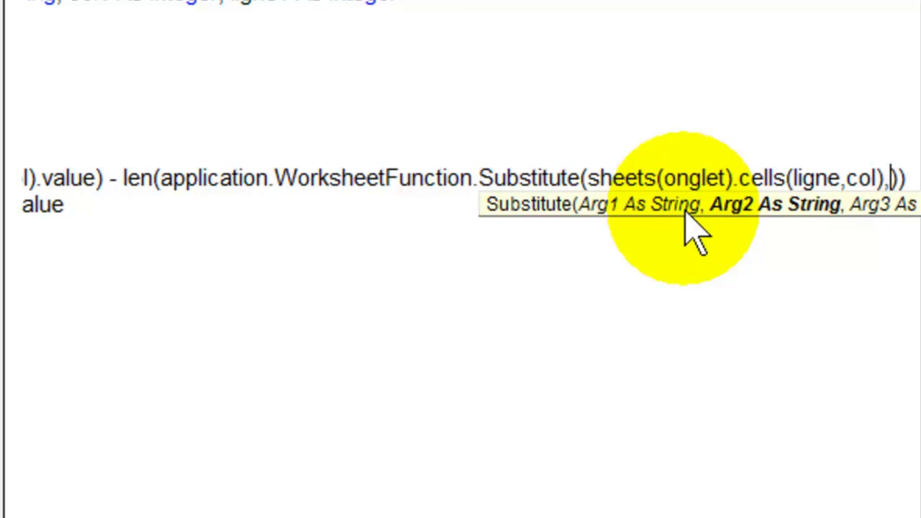
pyautogui.write('chr(')
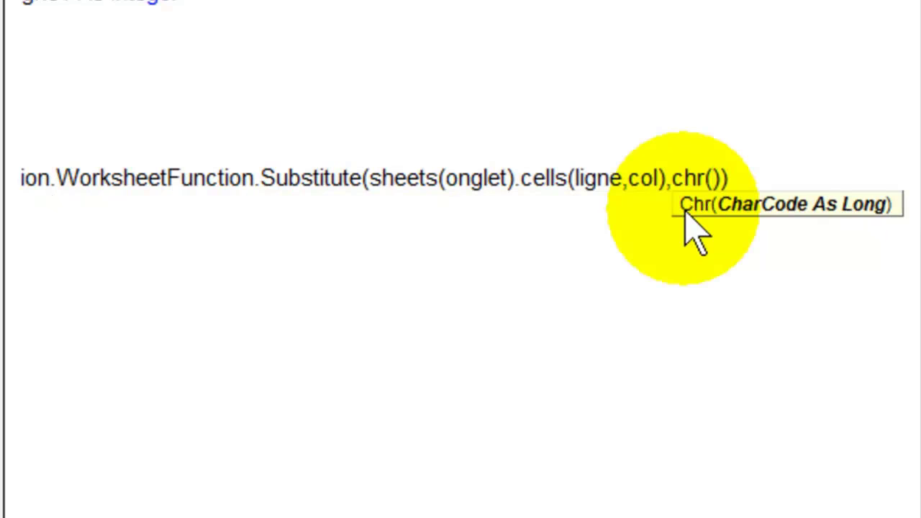
pyautogui.write('10)')
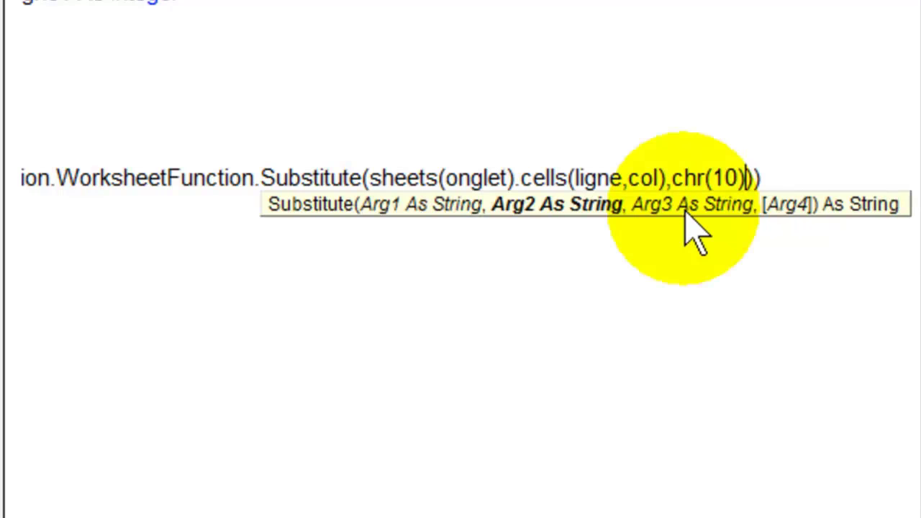
pyautogui.write(',')
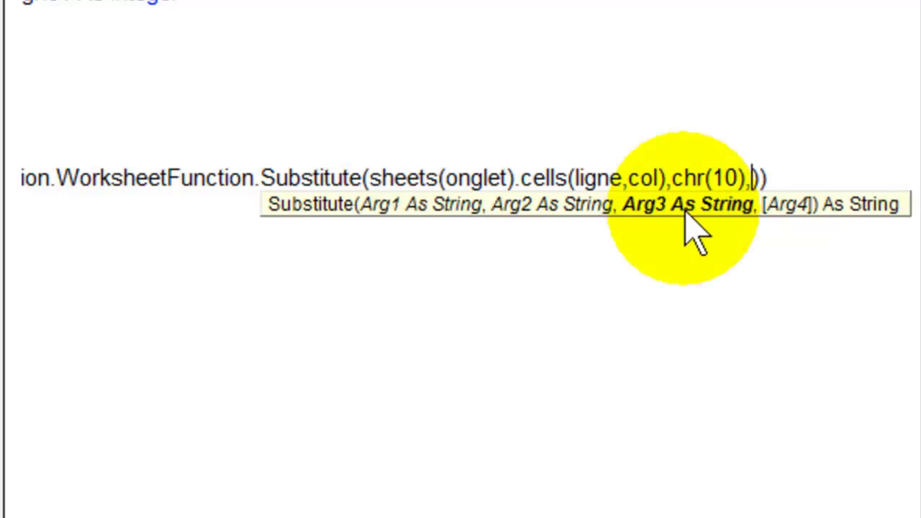
pyautogui.write('""')
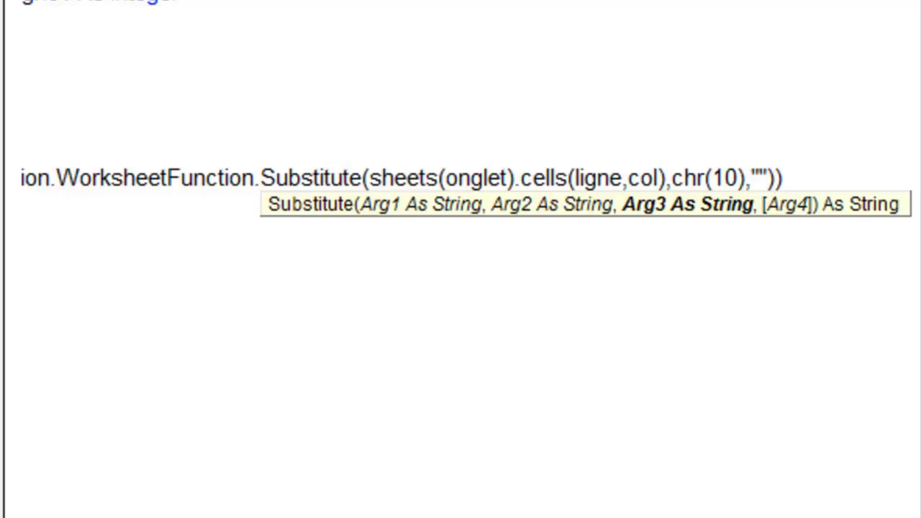
pyautogui.press('Escape')
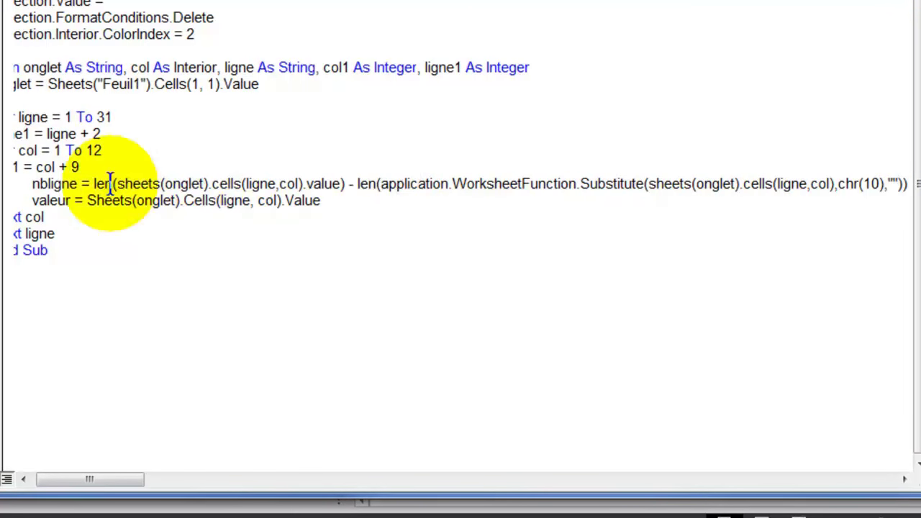
pyautogui.moveTo(93, 181); pyautogui.dragTo(346, 176)
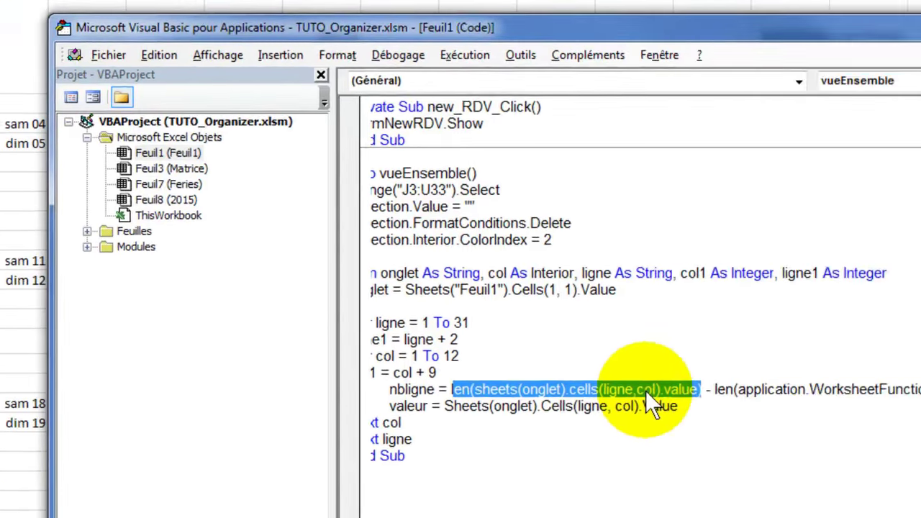
pyautogui.click(917, 438)
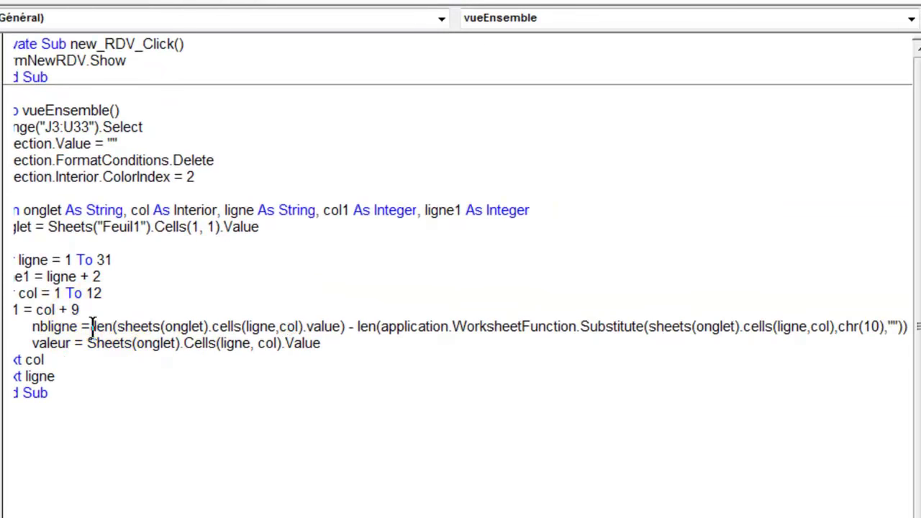
pyautogui.moveTo(94, 327); pyautogui.dragTo(342, 326)
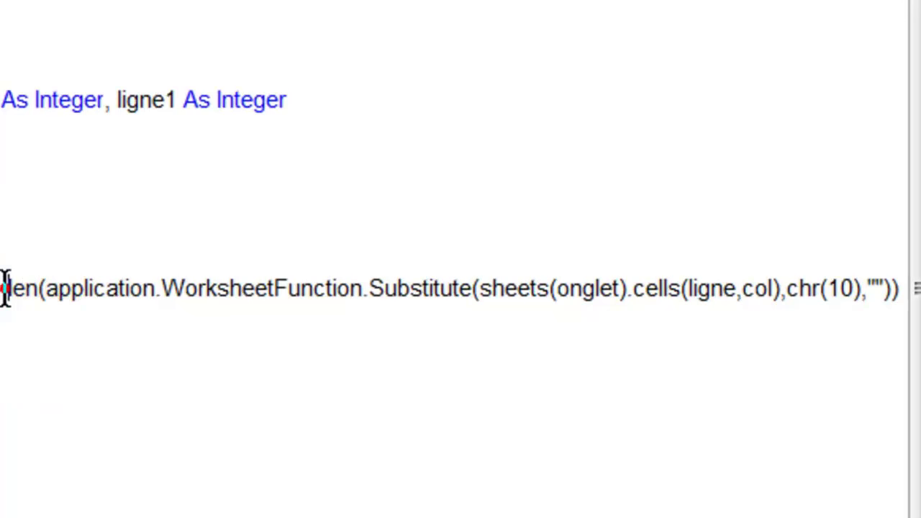
pyautogui.moveTo(5, 289); pyautogui.dragTo(616, 311)
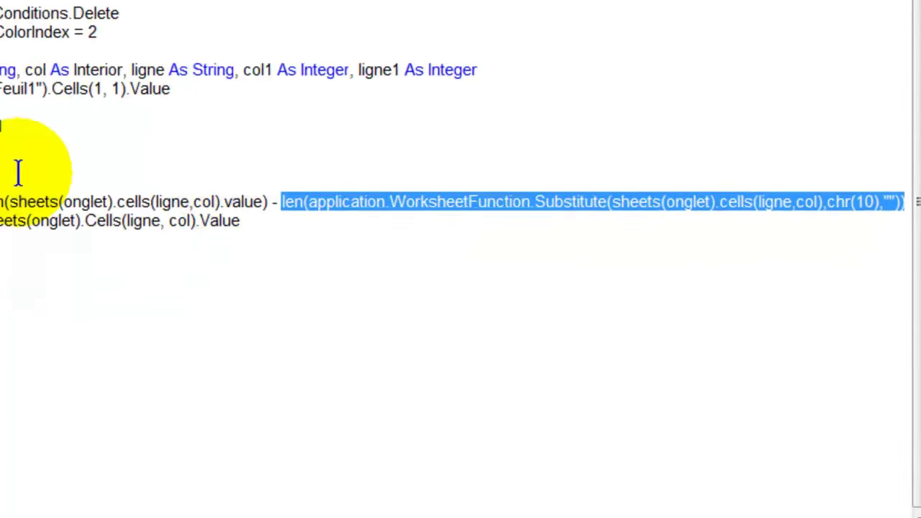
# Step: Review the nbligne length expressions, then insert a new line below the valeur assignment
pyautogui.moveTo(72, 183); pyautogui.dragTo(327, 183)
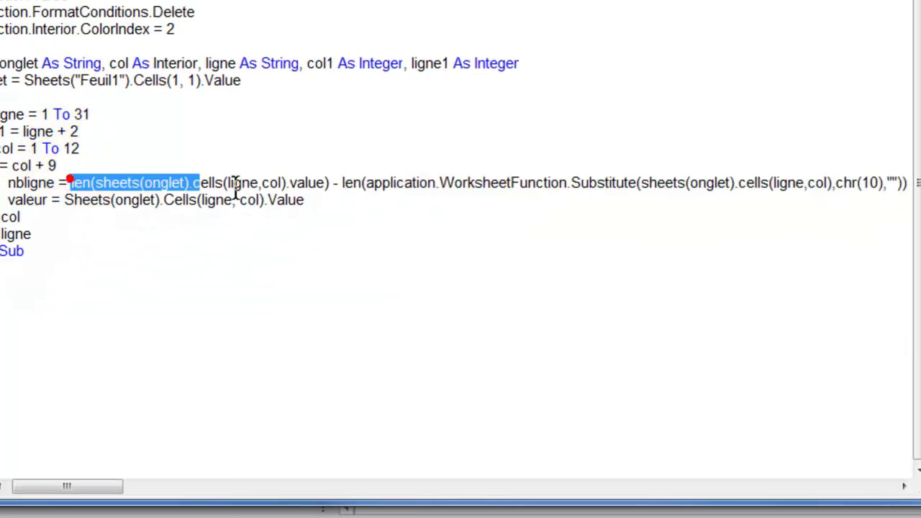
pyautogui.click(343, 182)
pyautogui.moveTo(342, 183); pyautogui.dragTo(904, 183)
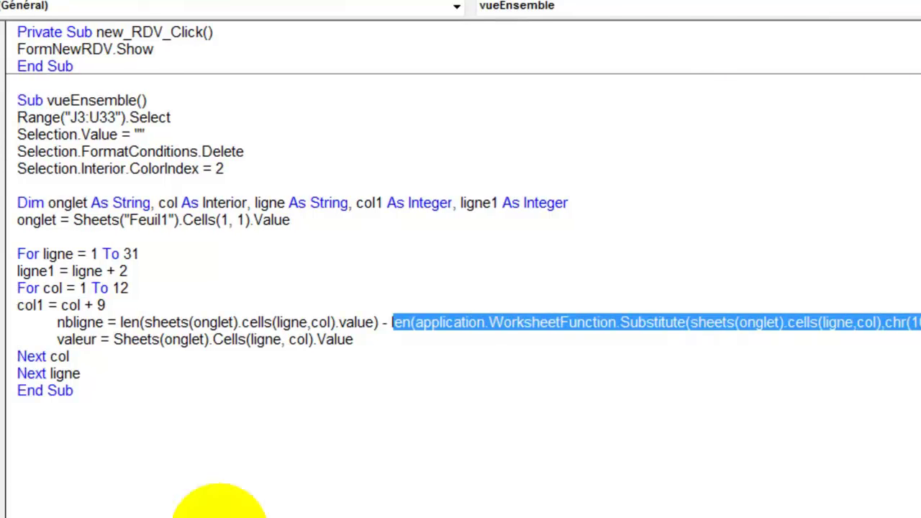
pyautogui.click(358, 339)
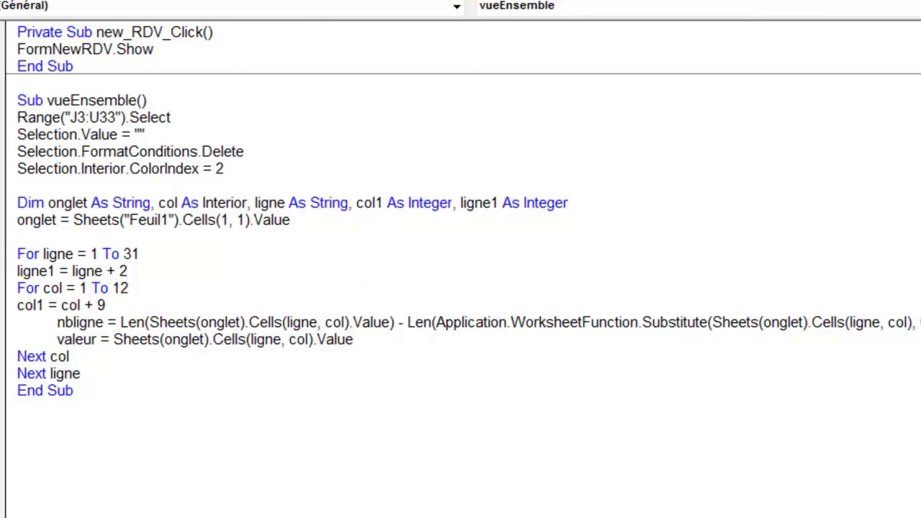
pyautogui.press('Return')
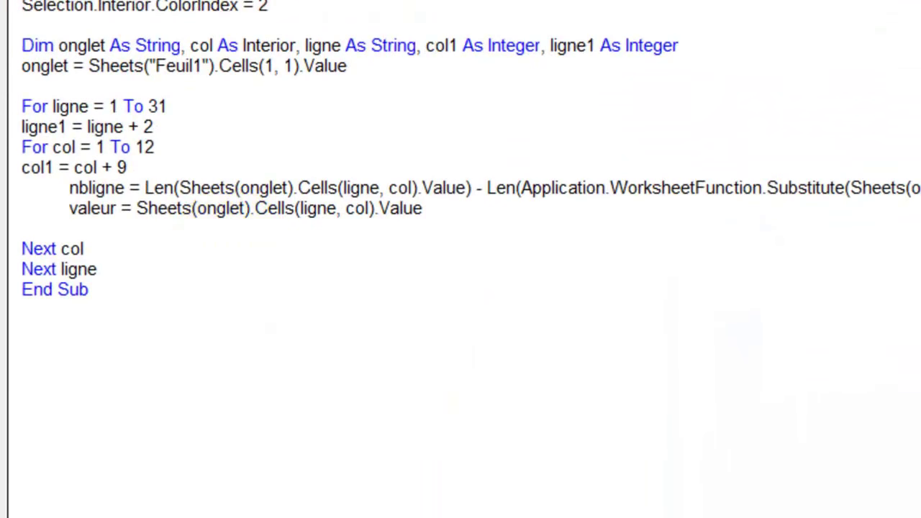
# Step: Write the line If Right(valeur, 1) <> Chr(10) And valeur <> "" Then and start its body
pyautogui.write('if ri')
pyautogui.write('ght')
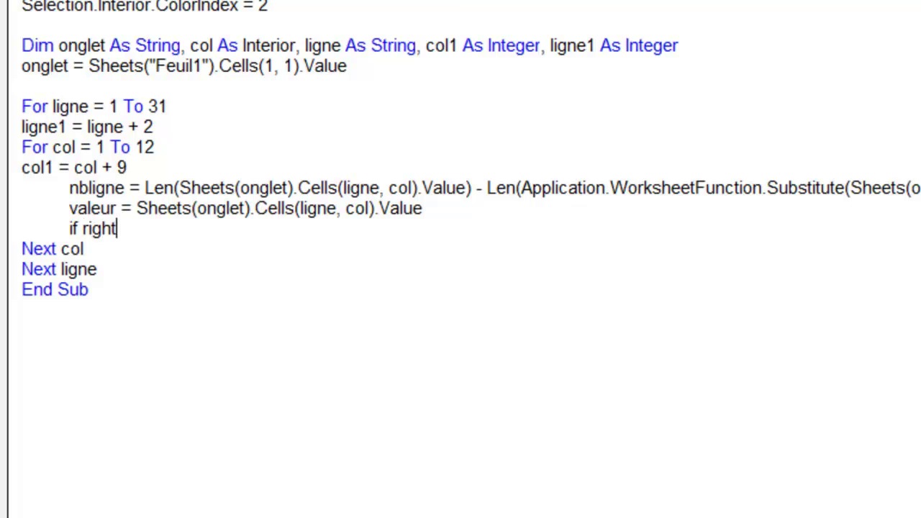
pyautogui.write('(')
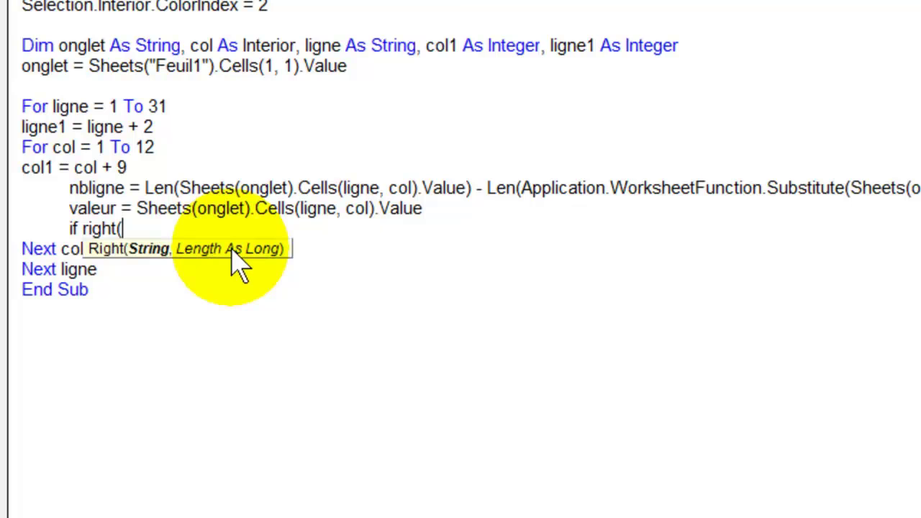
pyautogui.write('valeur')
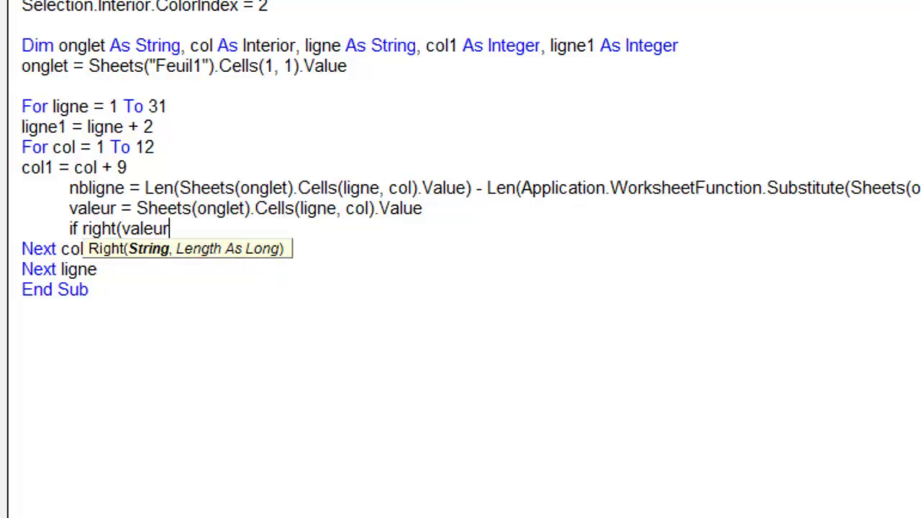
pyautogui.write(',1')
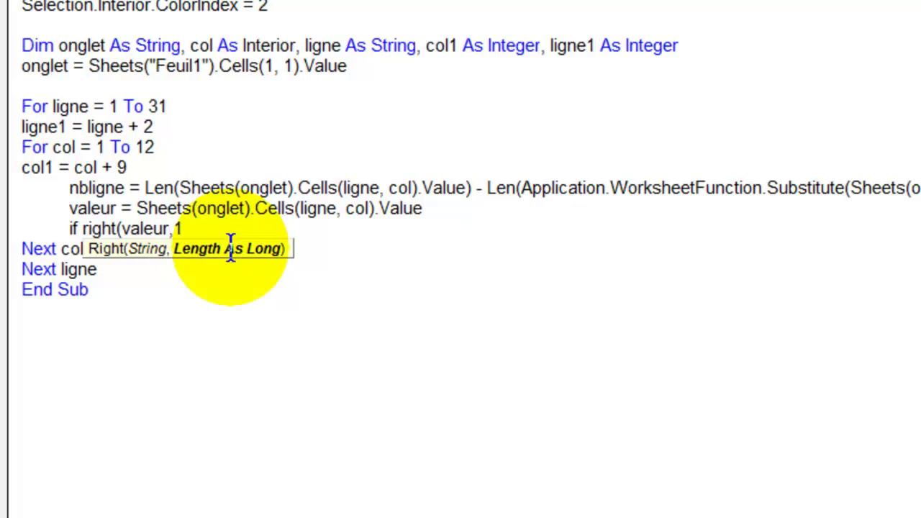
pyautogui.write(')')
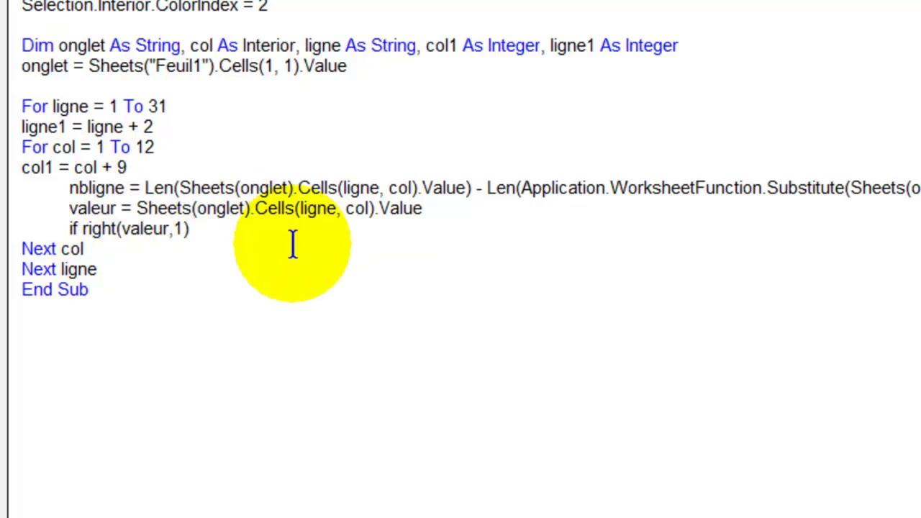
pyautogui.write('<')
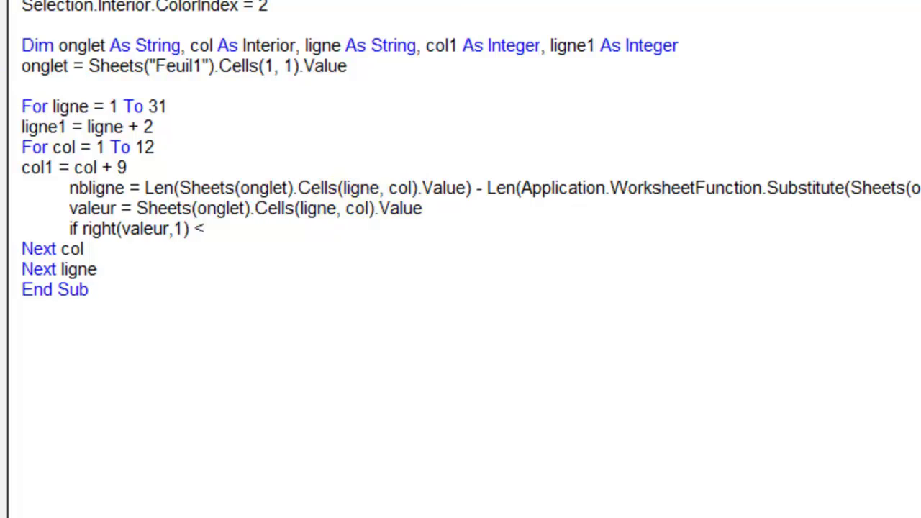
pyautogui.write('> chr(')
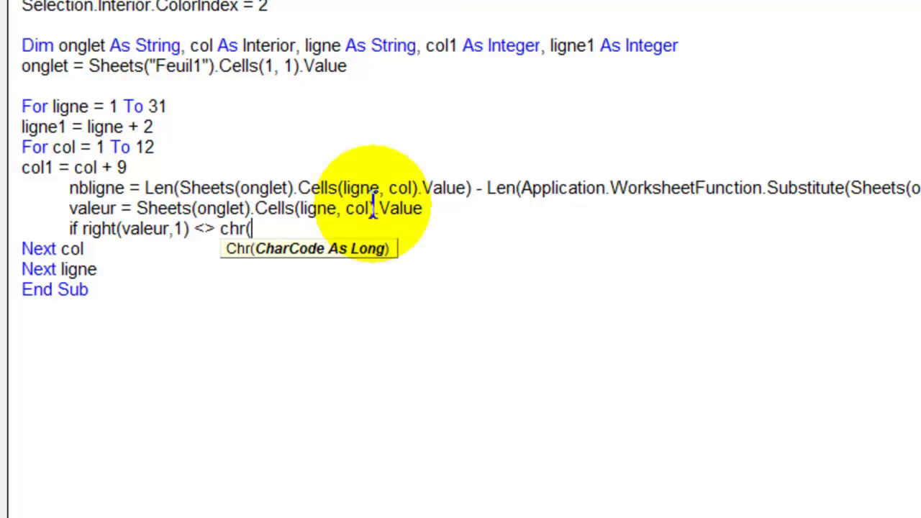
pyautogui.write('10)')
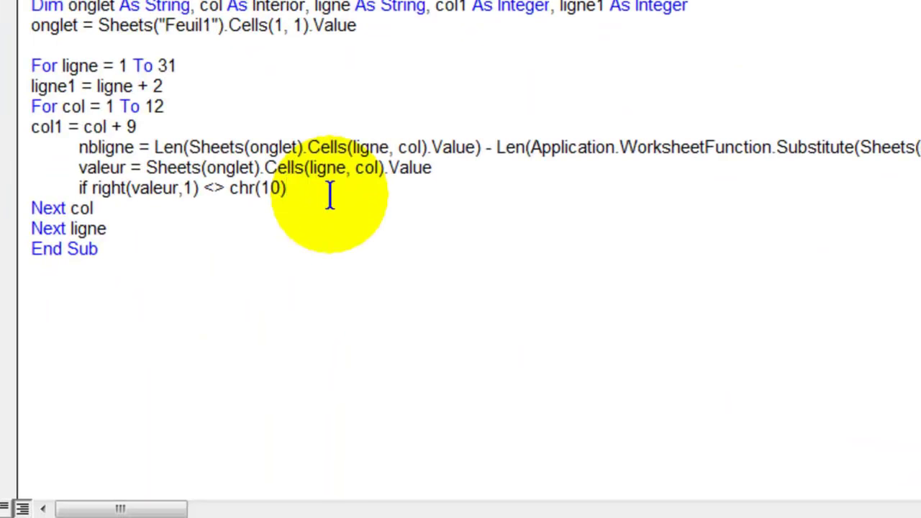
pyautogui.write(' and ')
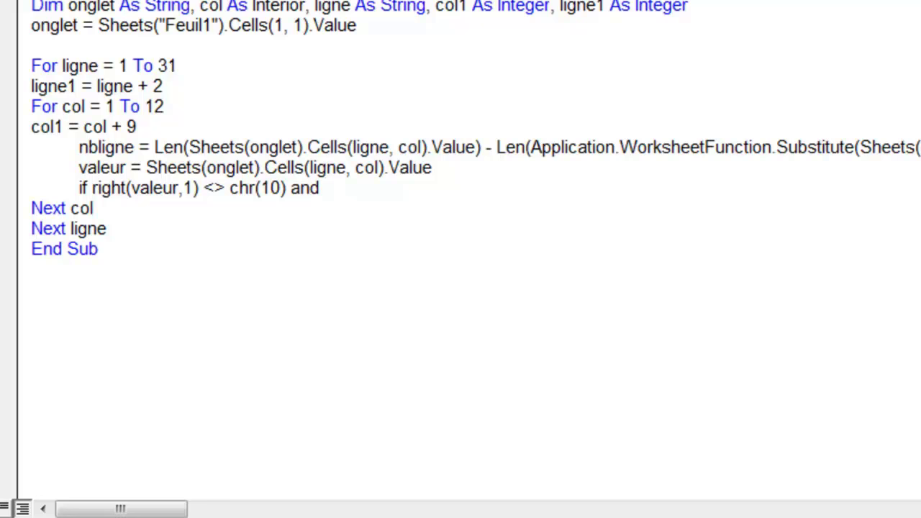
pyautogui.write('va')
pyautogui.write('leur')
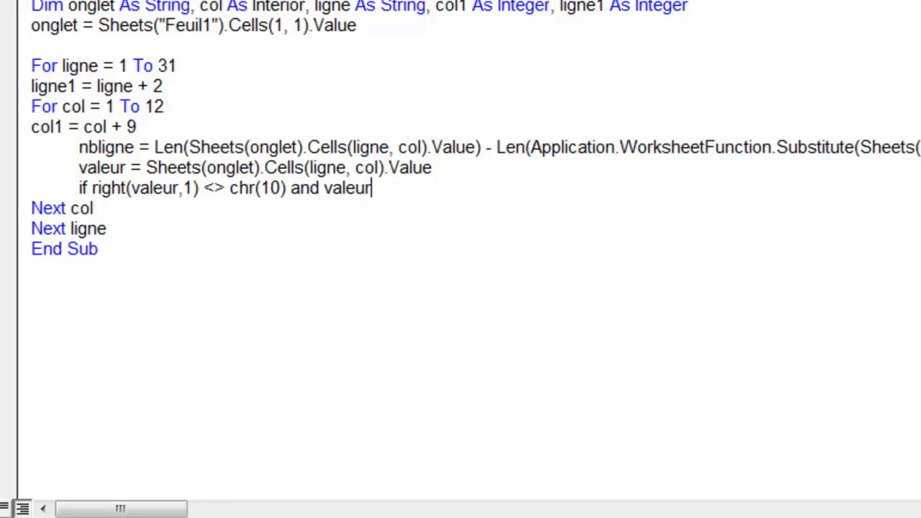
pyautogui.write('<')
pyautogui.write('hen')
pyautogui.press('Return')
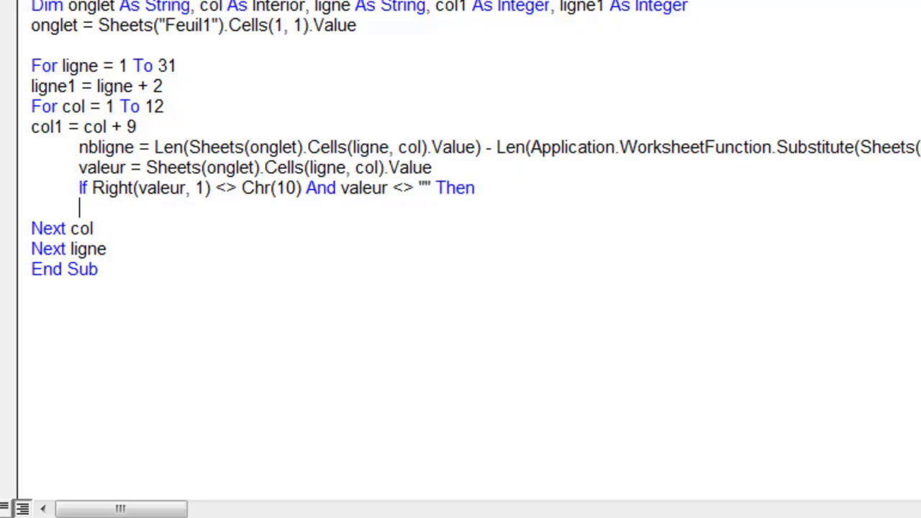
# Step: Inspect overview cells B5 and B6, calendar cells B2:B4, and A3 holding sam 03
pyautogui.click(139, 206)
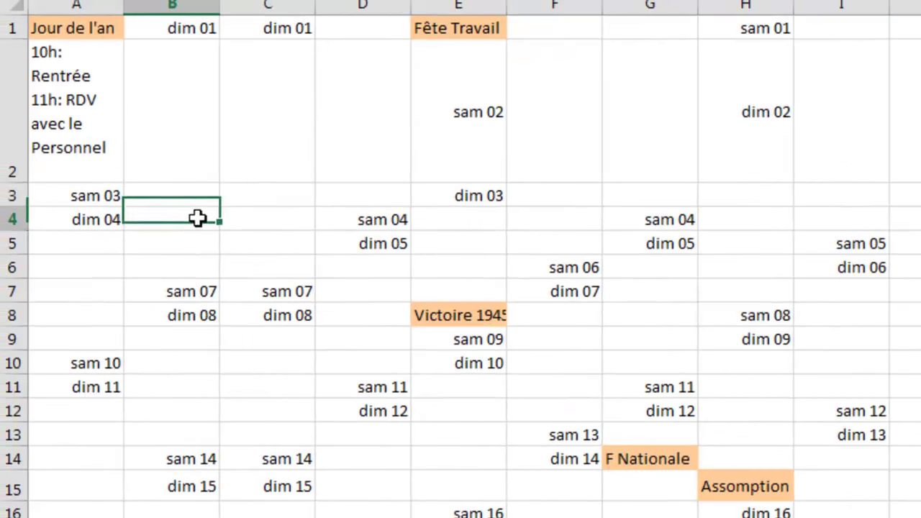
pyautogui.click(195, 242)
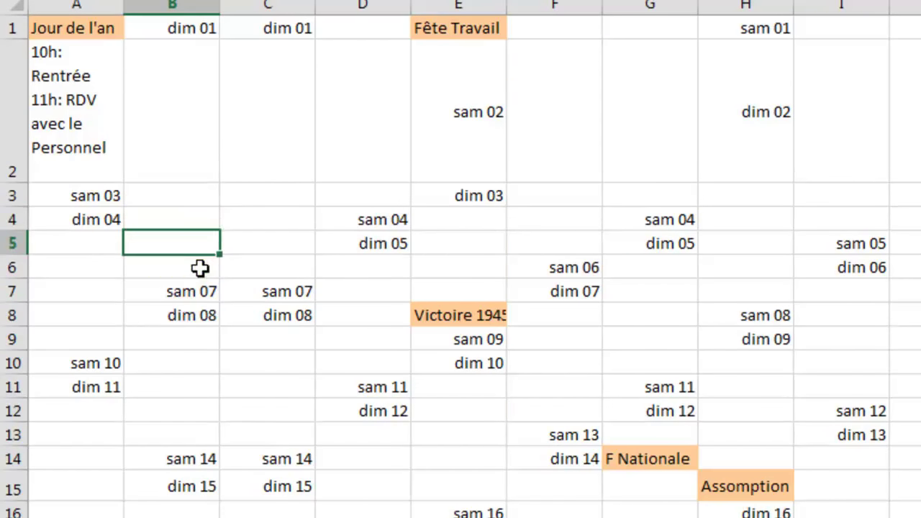
pyautogui.click(199, 267)
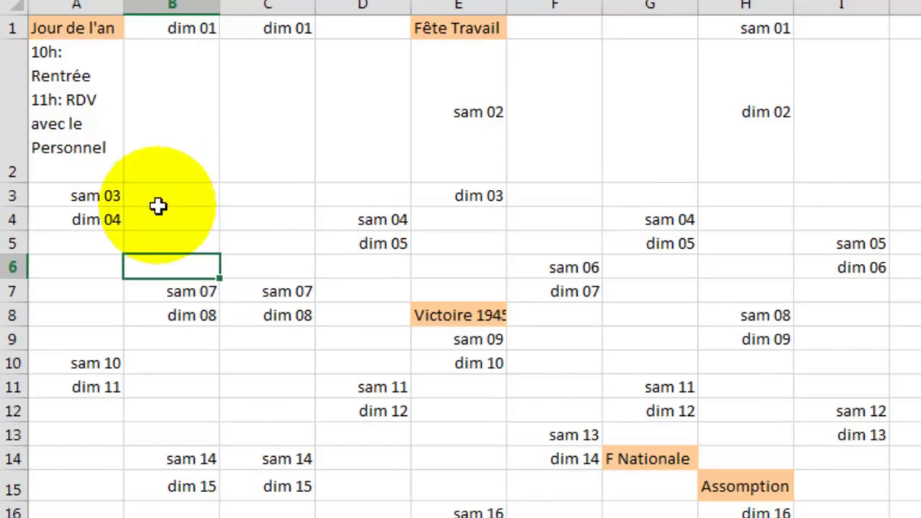
pyautogui.moveTo(189, 104); pyautogui.dragTo(183, 223)
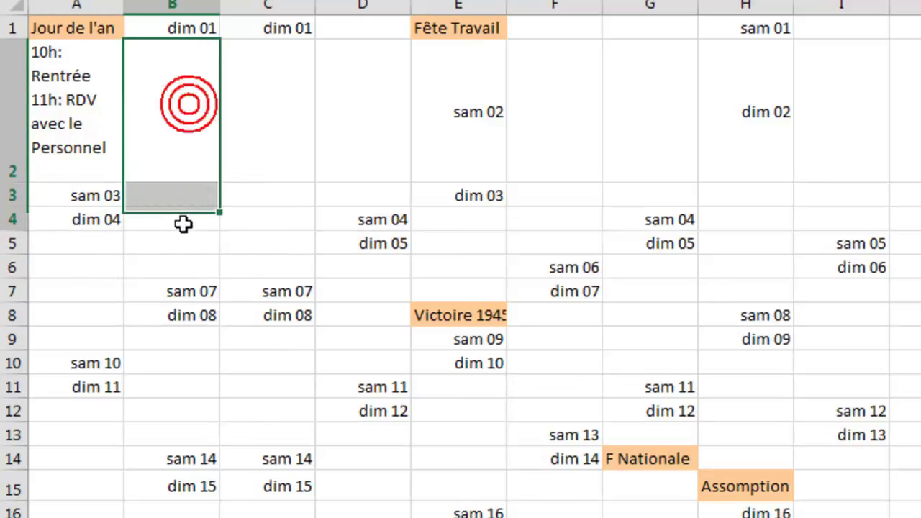
pyautogui.click(92, 204)
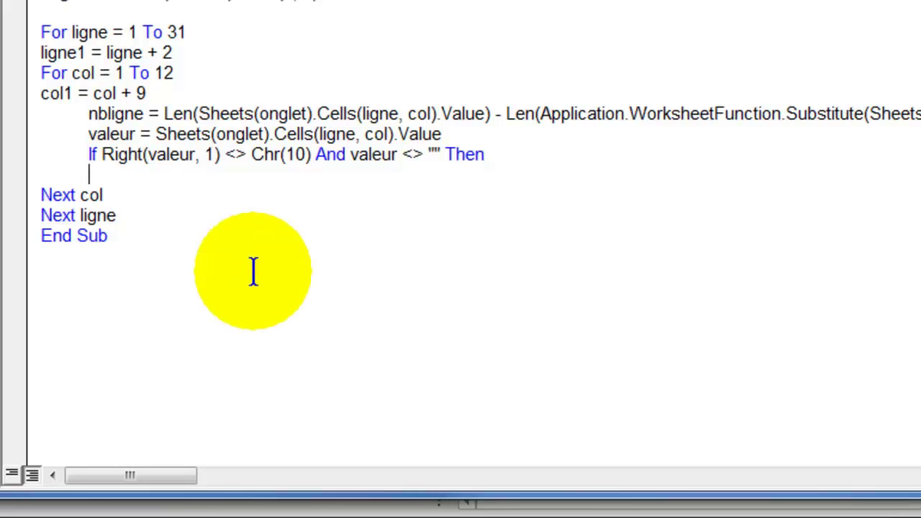
# Step: Write Sheets("Feuil1").Cells(ligne1, col1).Value = valeur inside the If block
pyautogui.write('sheets(')
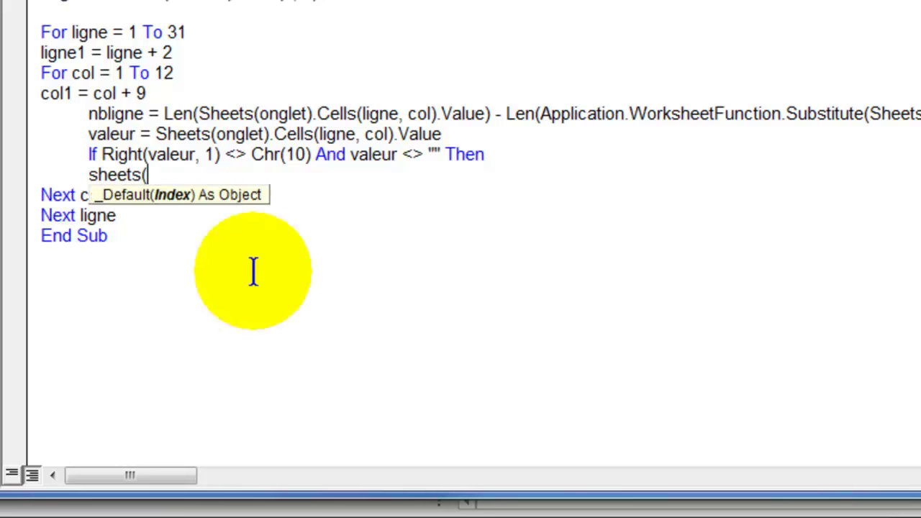
pyautogui.write('"Feuil1"')
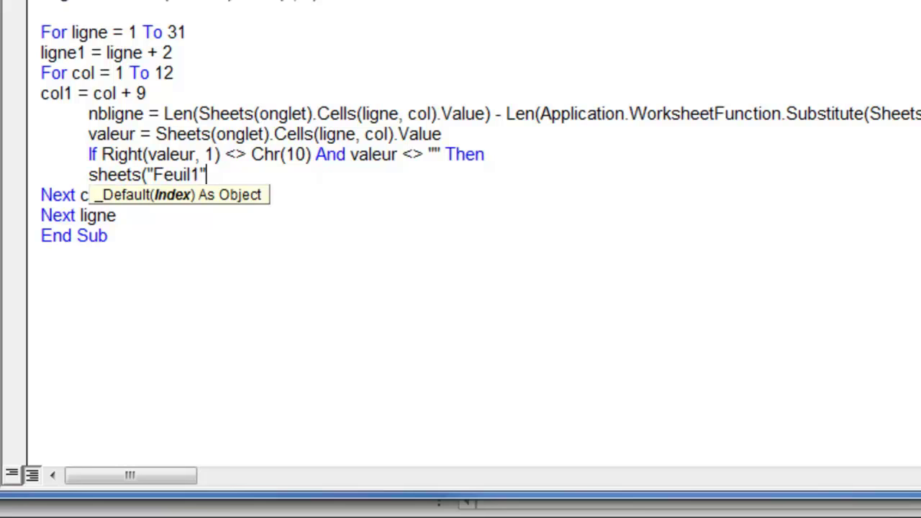
pyautogui.write(')')
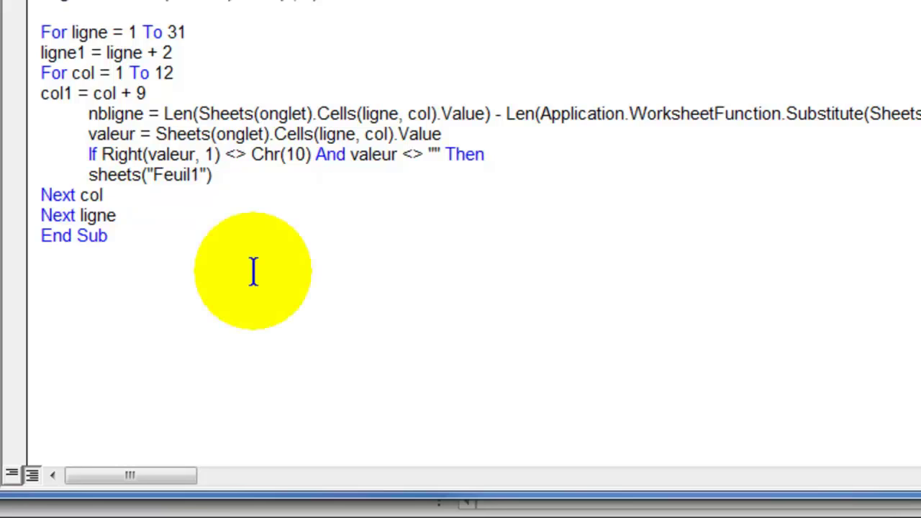
pyautogui.write('.cells(l')
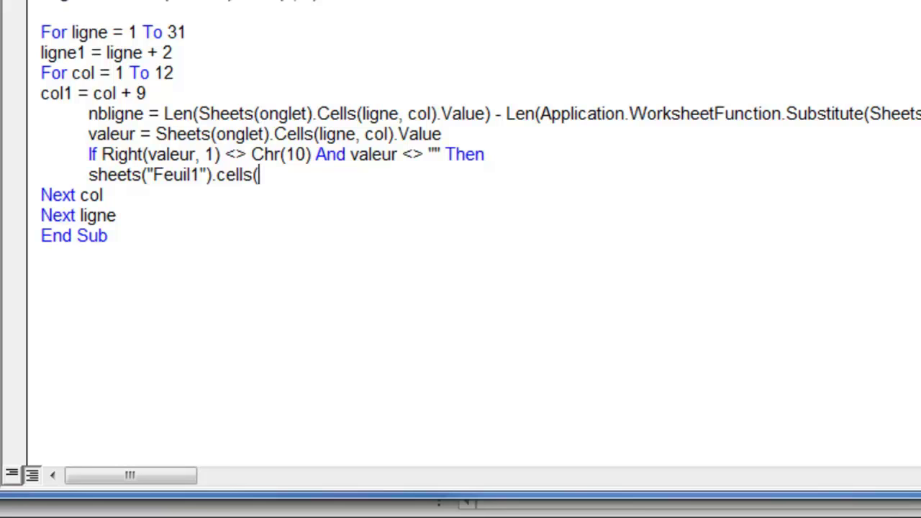
pyautogui.write('igne1,col1).')
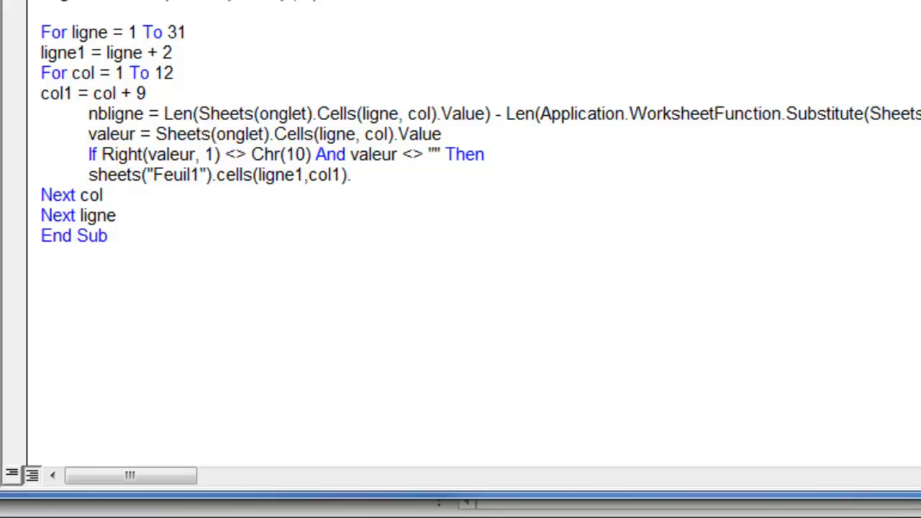
pyautogui.write('value= va')
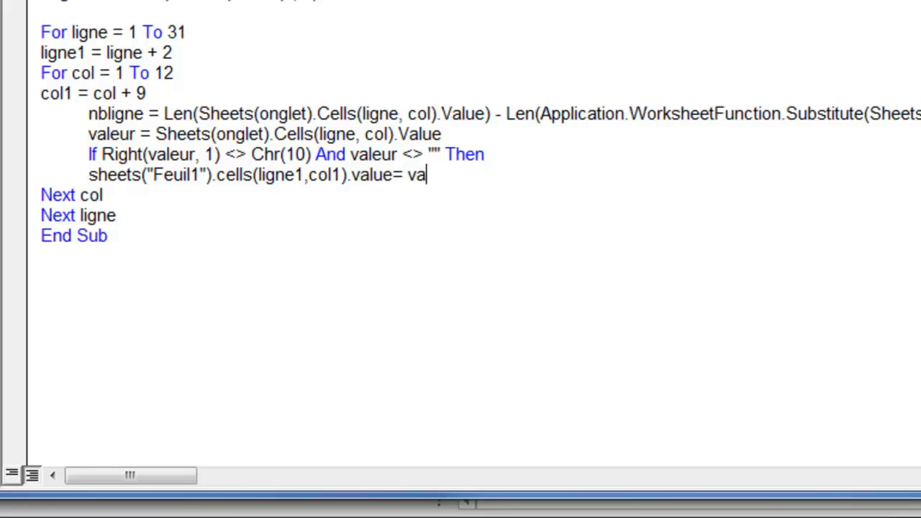
pyautogui.write('eur')
pyautogui.click(104, 195)
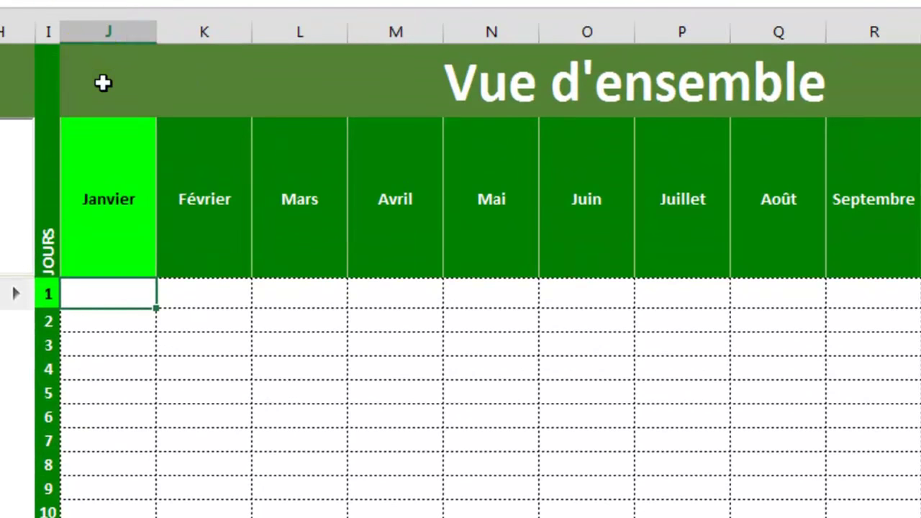
# Step: Inspect the Vue d'ensemble title, Janvier header, day 1 cell, columns A–H and cell J3
pyautogui.click(103, 83)
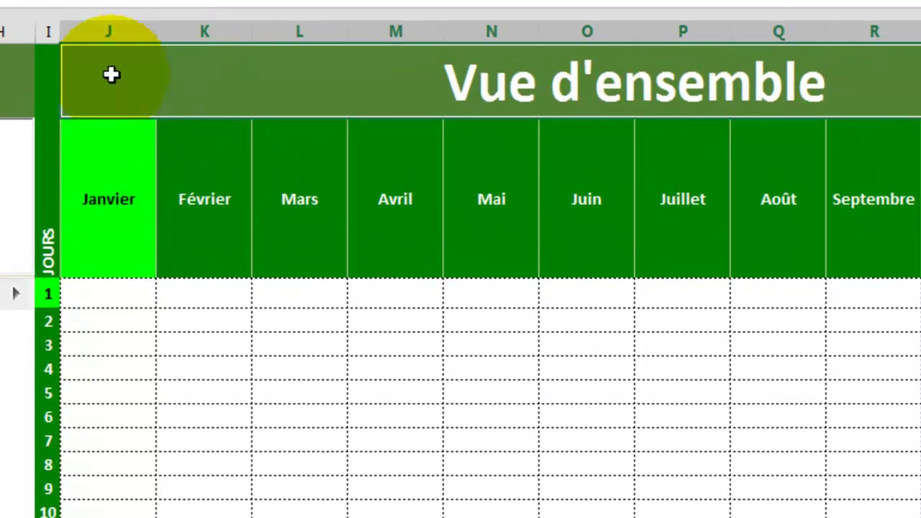
pyautogui.click(97, 171)
pyautogui.click(104, 288)
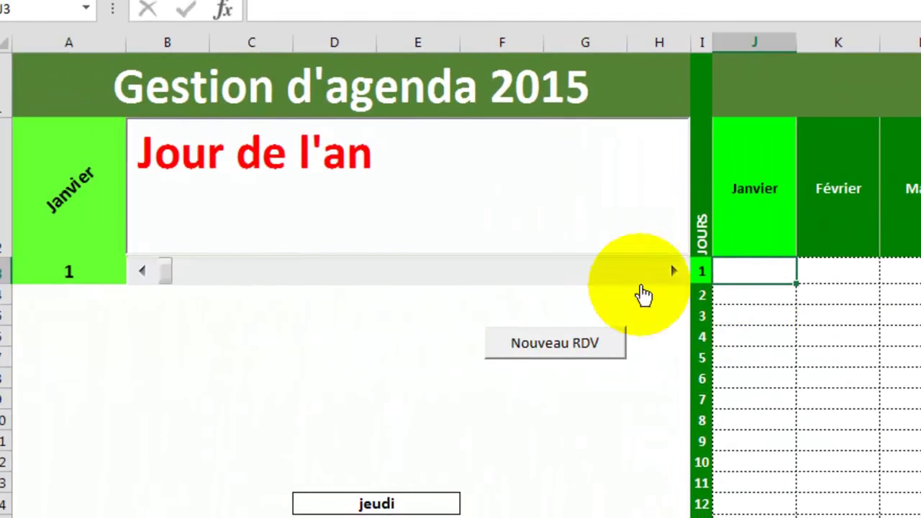
pyautogui.click(72, 42)
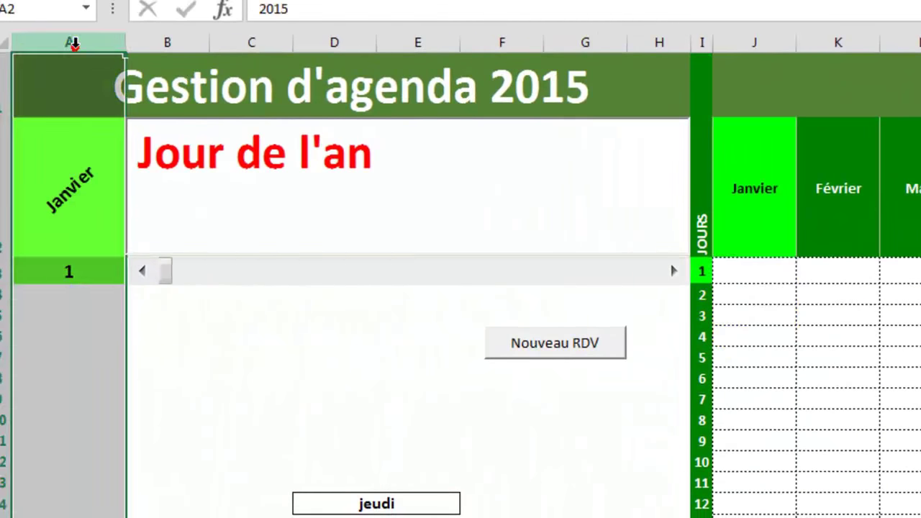
pyautogui.moveTo(147, 44); pyautogui.dragTo(648, 36)
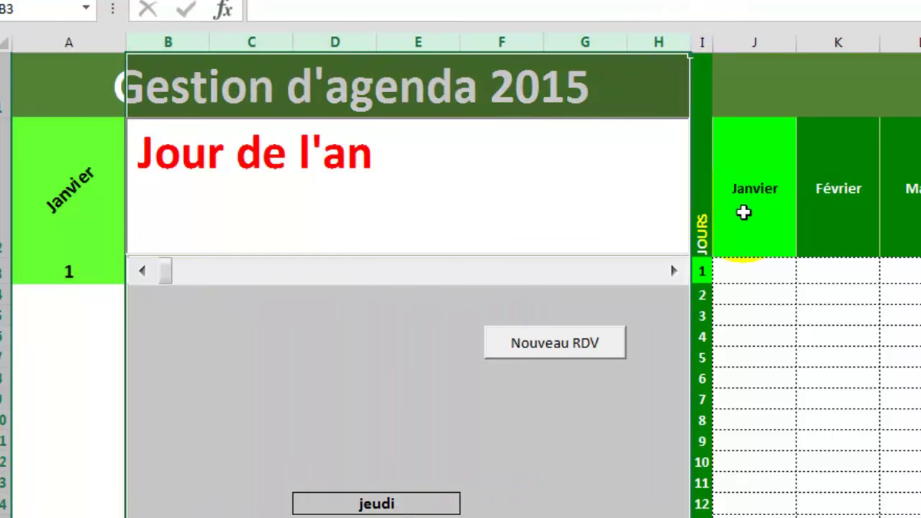
pyautogui.click(755, 272)
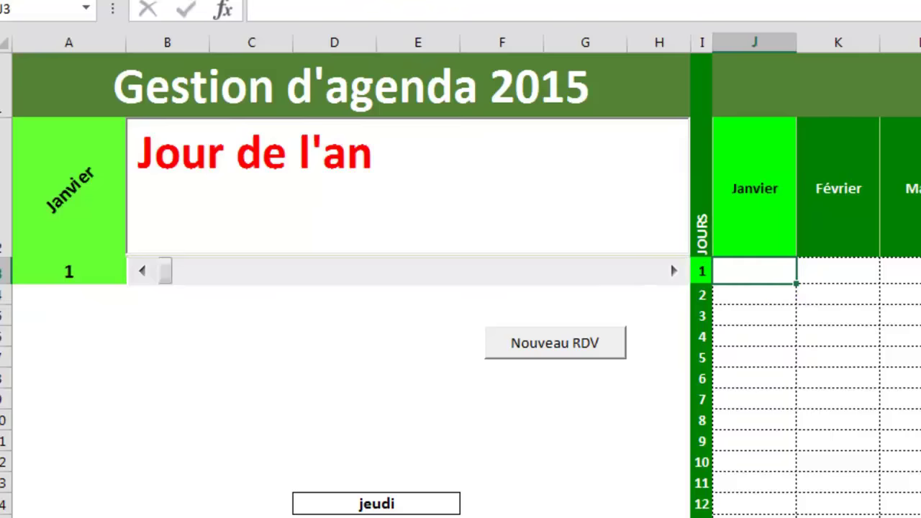
# Step: Compare the 2015 sheet's Jour de l'an cell A1 with overview cell J3, then return to VBA
pyautogui.hotkey('ctrl', 'pagedown')
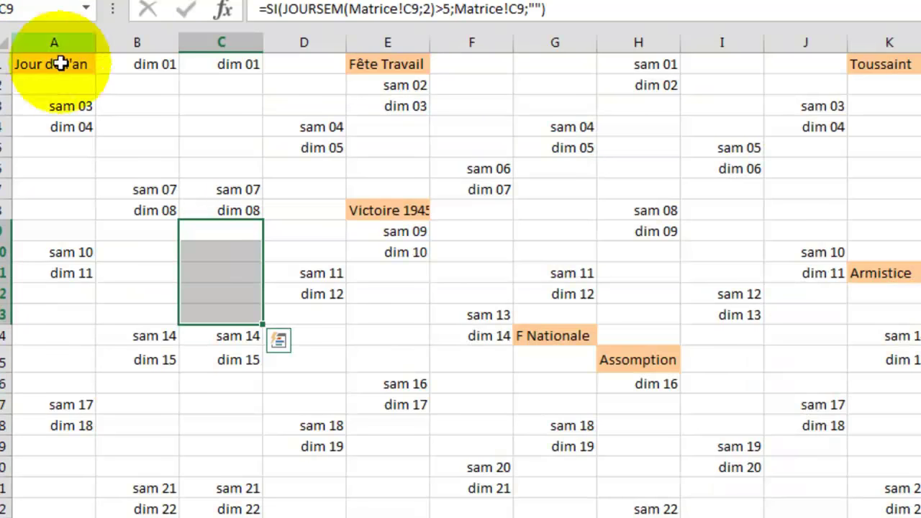
pyautogui.click(62, 64)
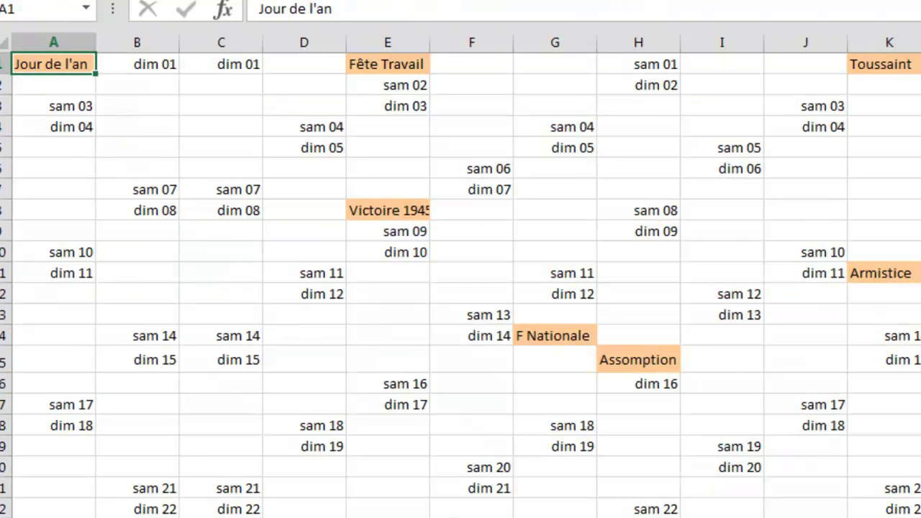
pyautogui.hotkey('ctrl', 'pageup')
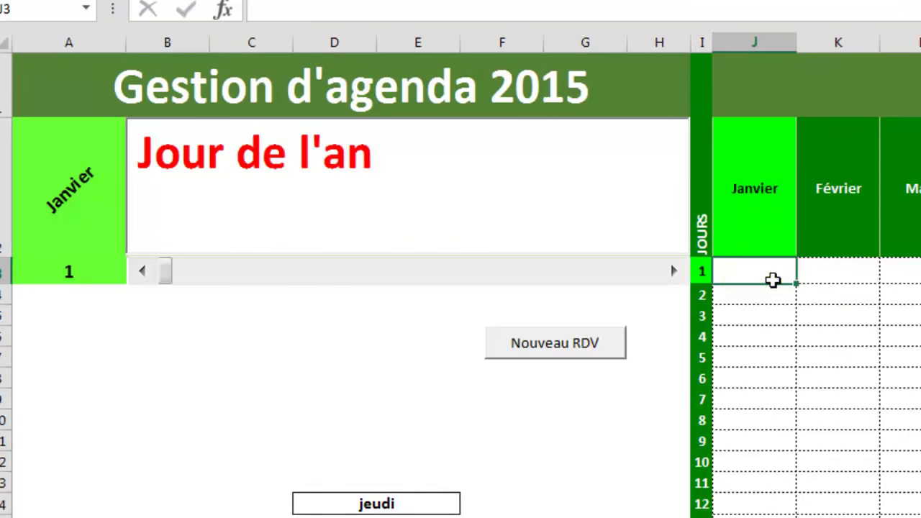
pyautogui.click(772, 280)
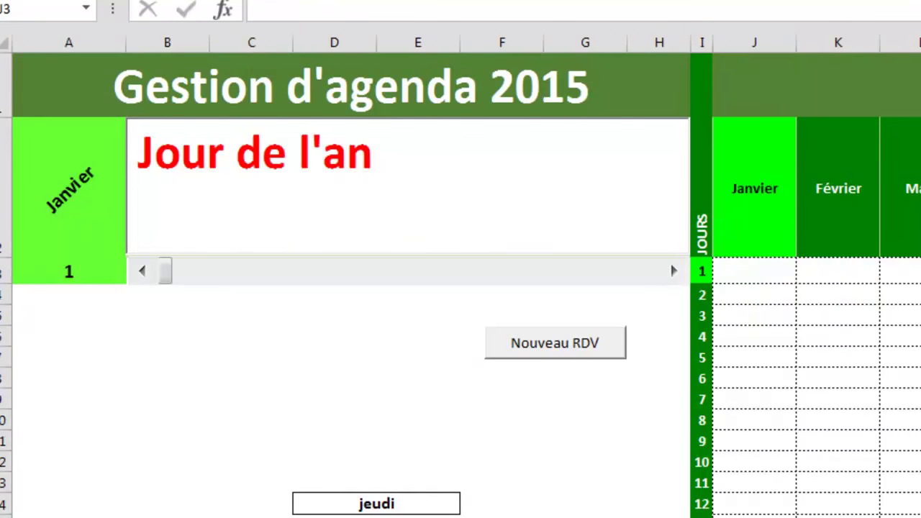
pyautogui.hotkey('alt', 'F11')
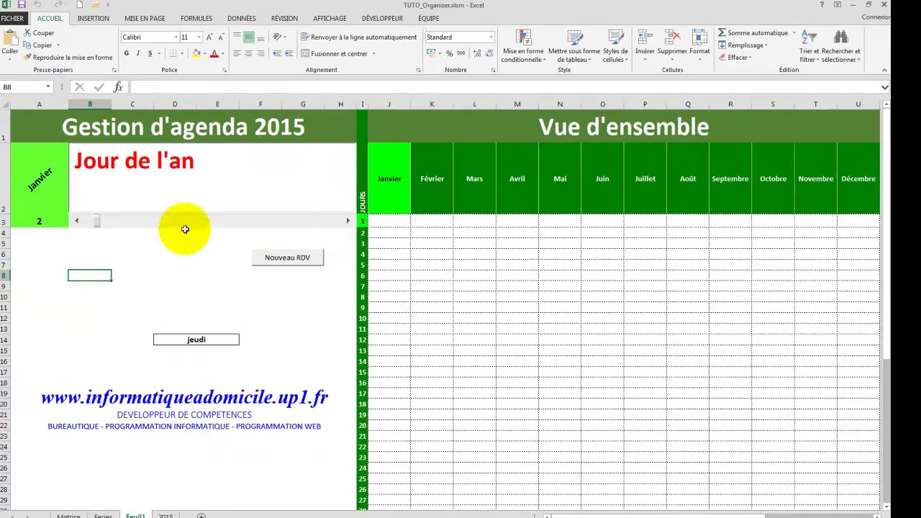
pyautogui.click(327, 223)
pyautogui.click(76, 223)
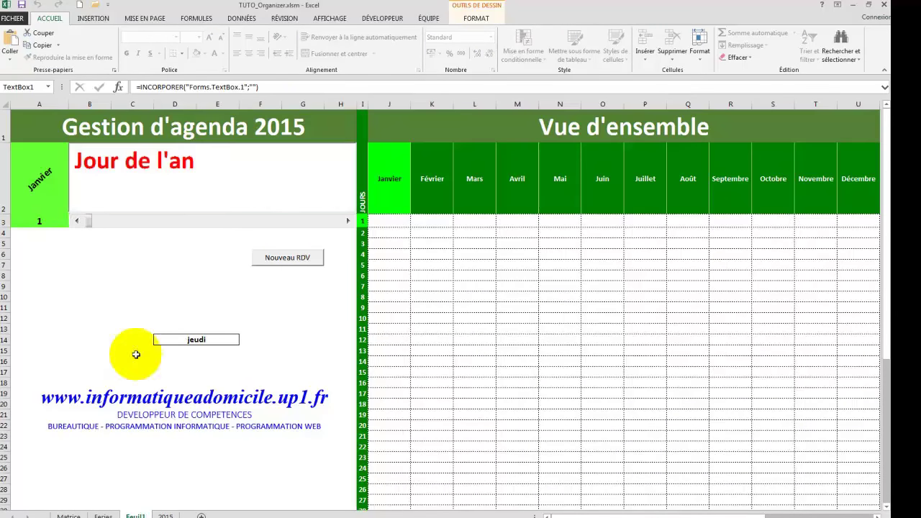
pyautogui.moveTo(240, 515)
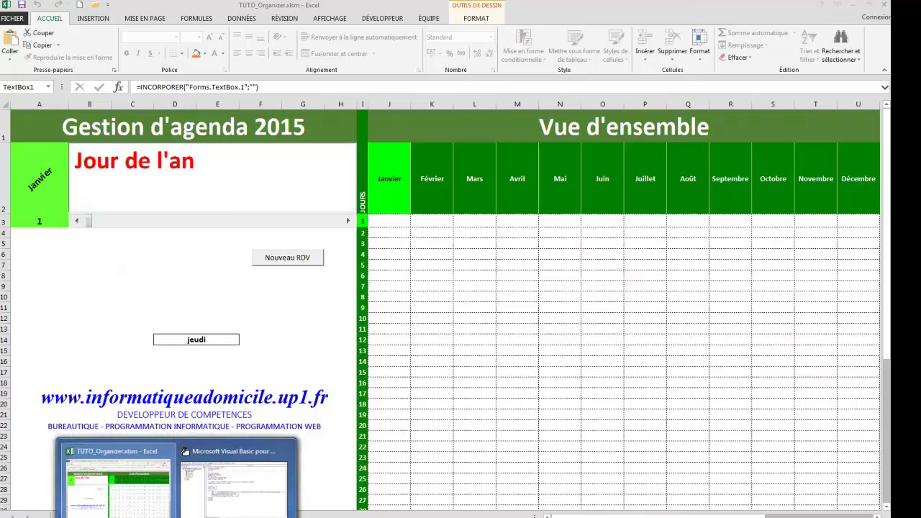
pyautogui.click(259, 497)
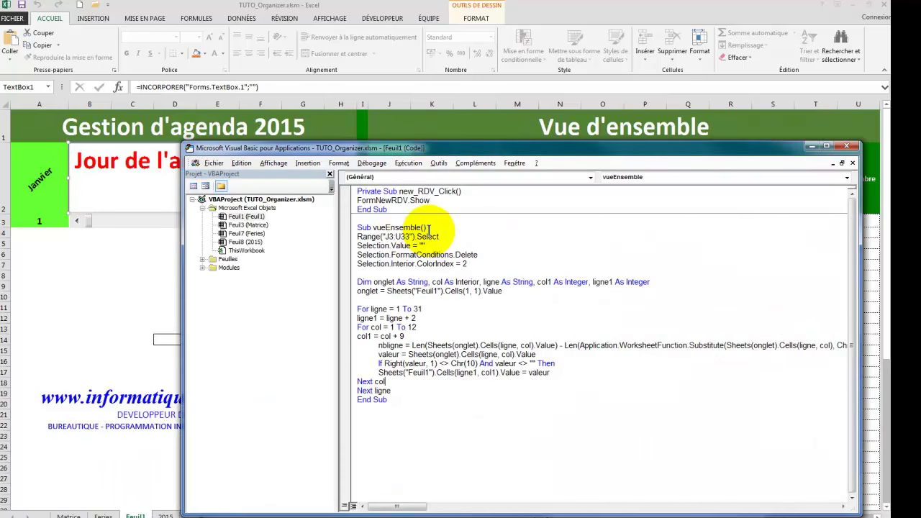
pyautogui.moveTo(426, 228); pyautogui.dragTo(366, 227)
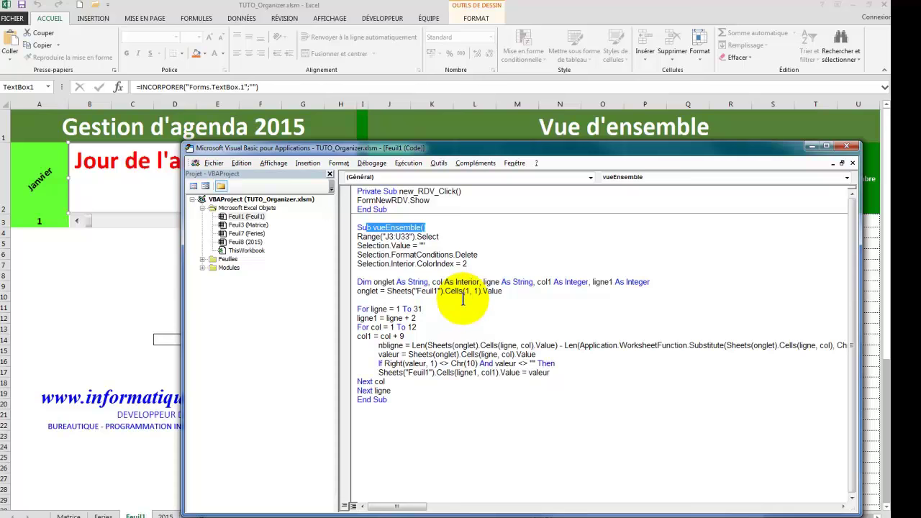
pyautogui.click(124, 278)
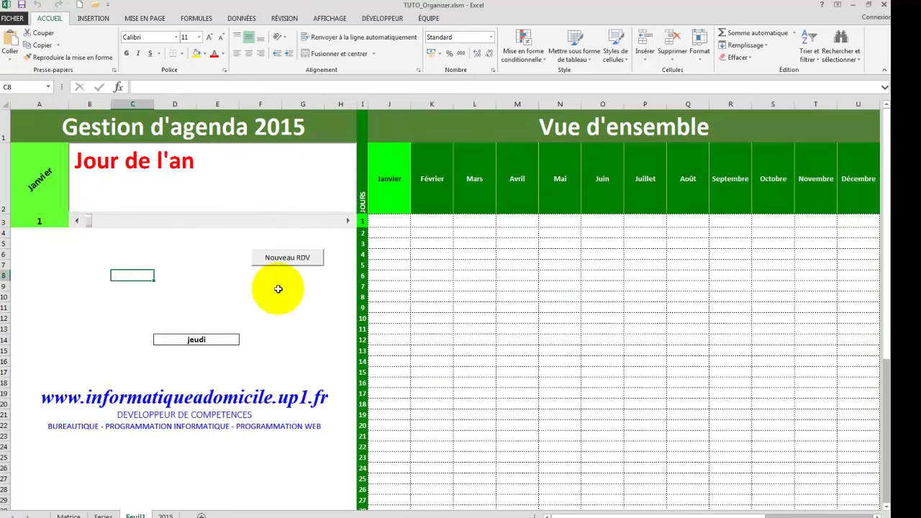
# Step: Insert a form button on the agenda sheet and assign it the Feuil1.vueEnsemble macro
pyautogui.click(390, 16)
pyautogui.click(267, 54)
pyautogui.click(288, 253)
pyautogui.click(266, 52)
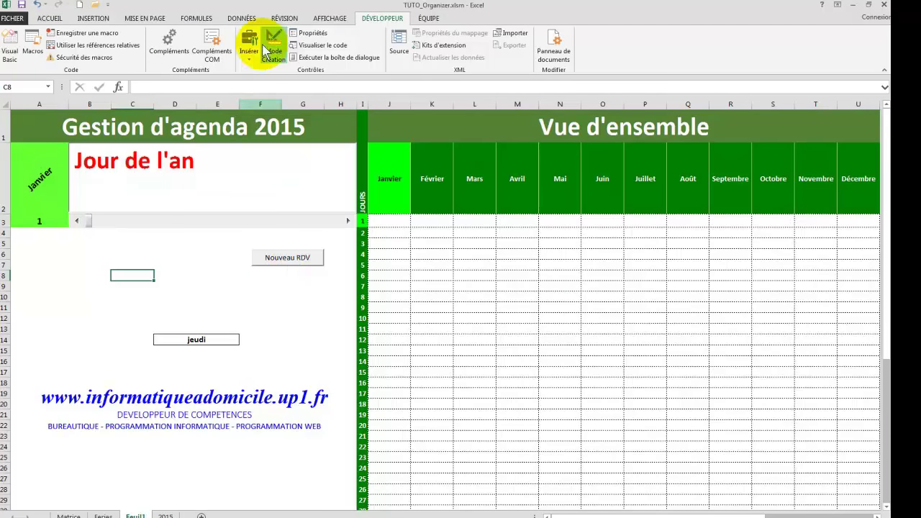
pyautogui.click(249, 49)
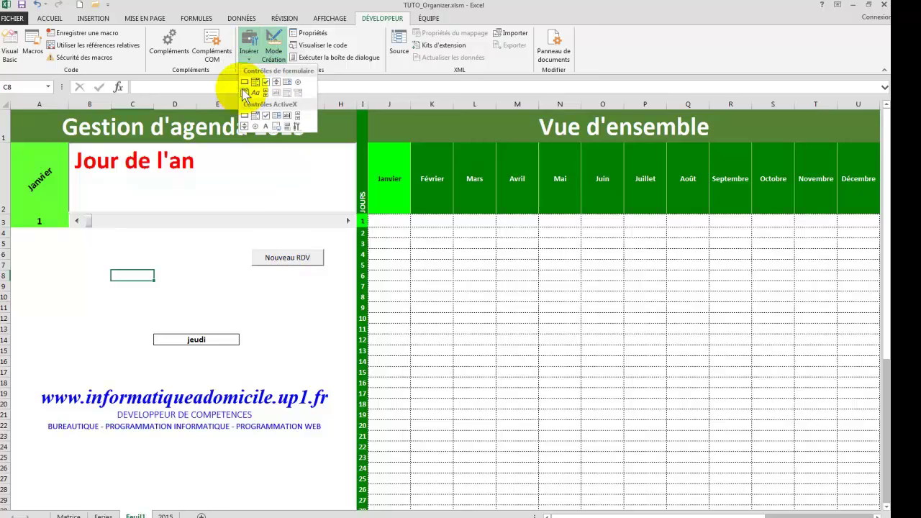
pyautogui.click(245, 82)
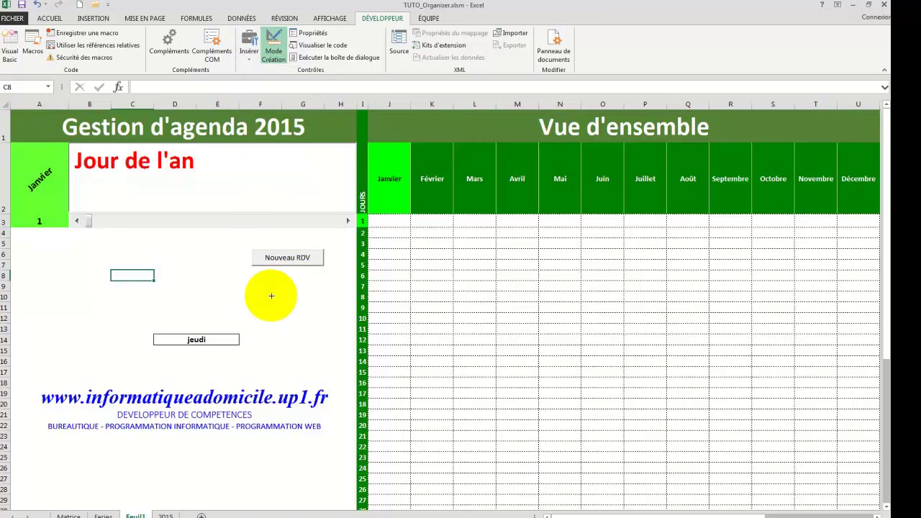
pyautogui.click(255, 285)
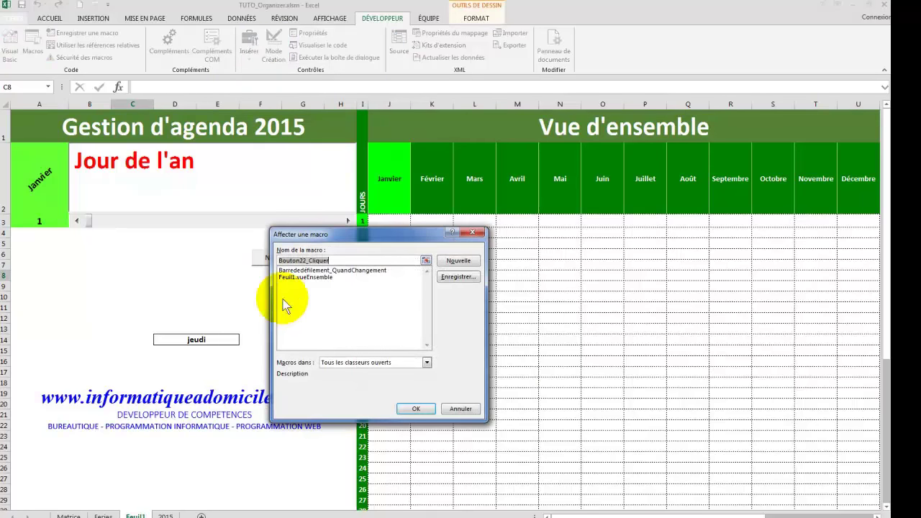
pyautogui.click(305, 277)
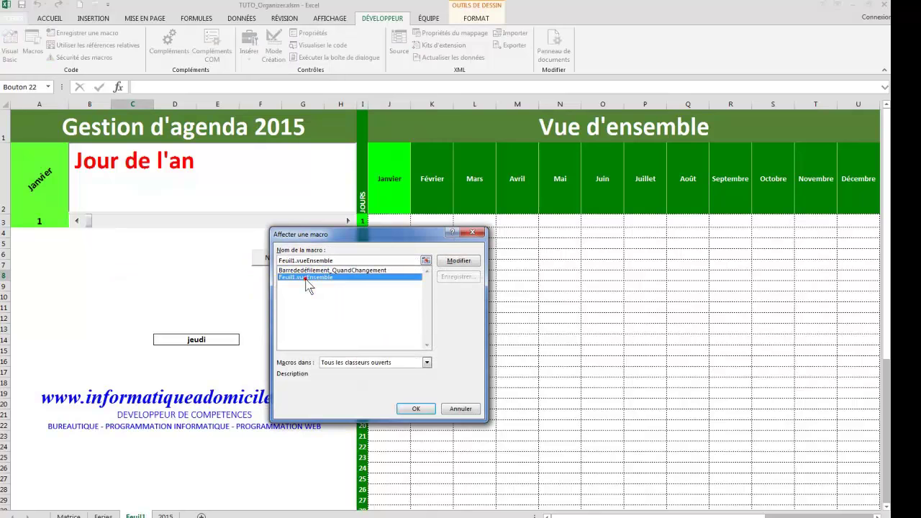
pyautogui.click(416, 410)
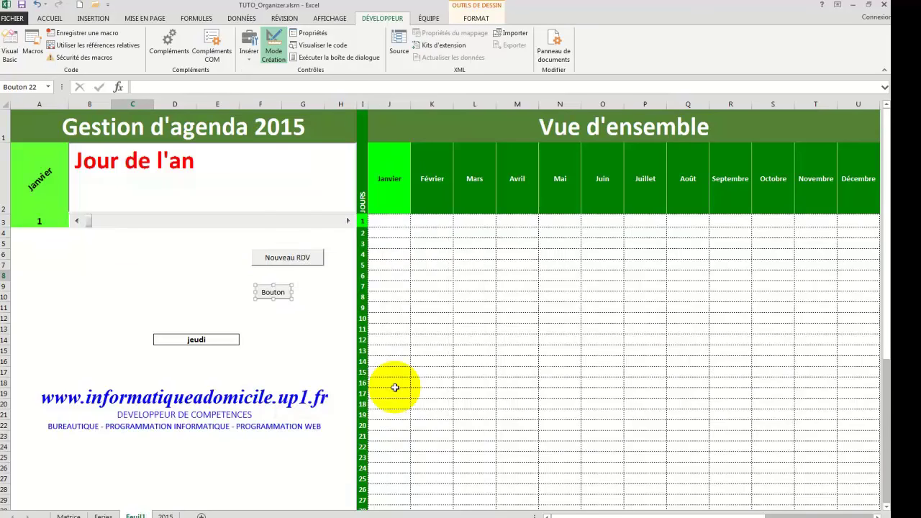
# Step: Run vueEnsemble from the new Bouton, which stops on an Incompatibilité de type error
pyautogui.click(313, 316)
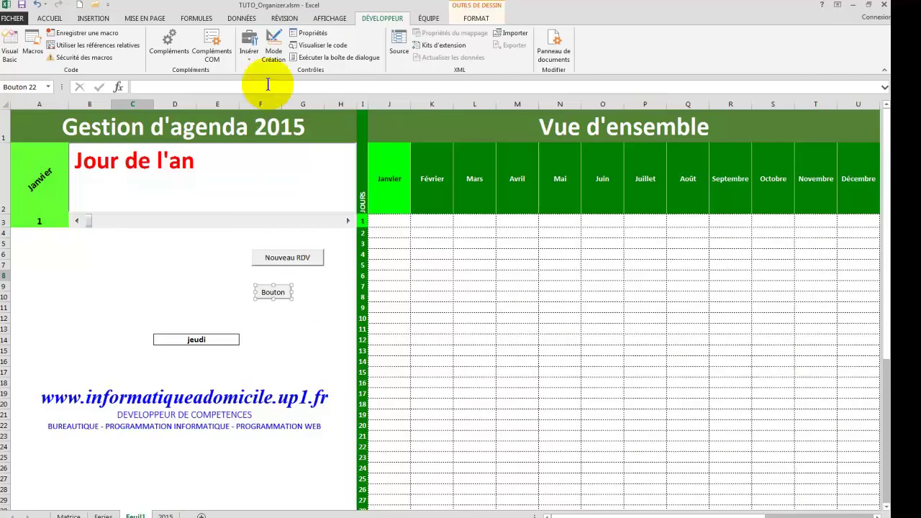
pyautogui.click(312, 329)
pyautogui.click(274, 293)
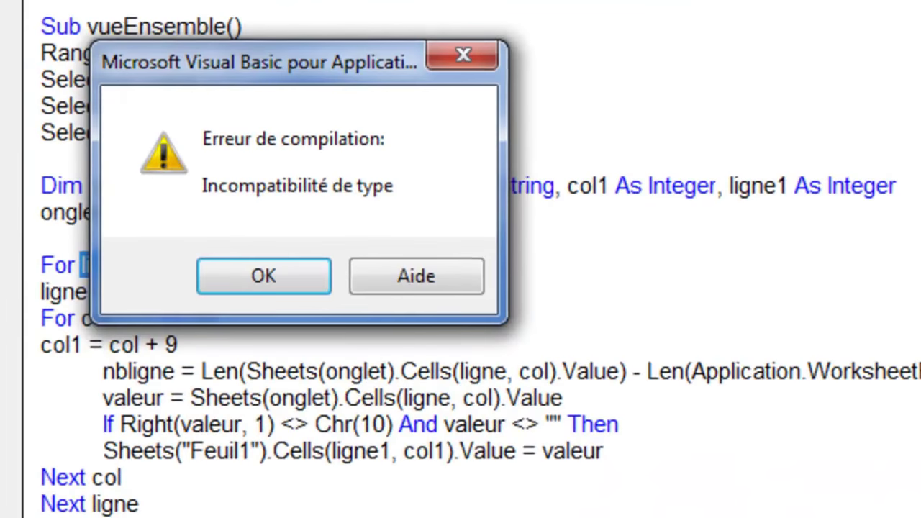
pyautogui.click(245, 297)
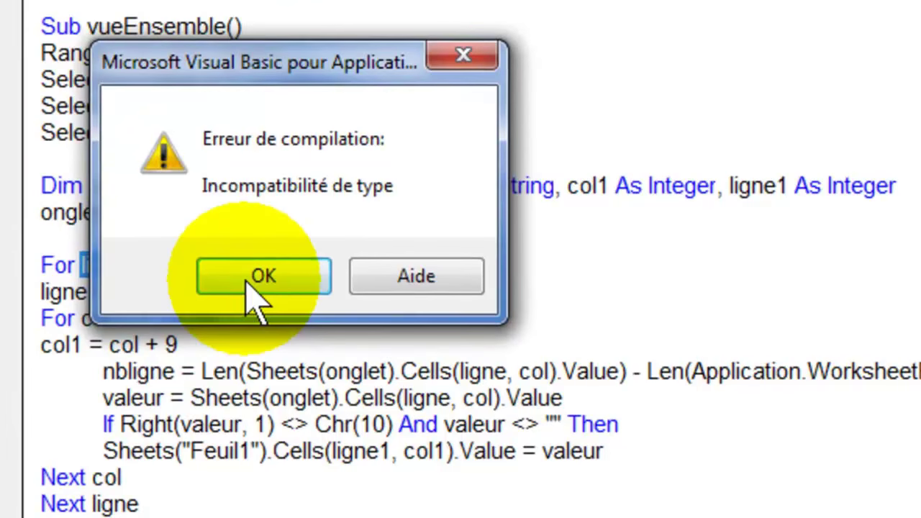
# Step: Change the declared types of ligne from String and col from Interior to Integer
pyautogui.click(244, 277)
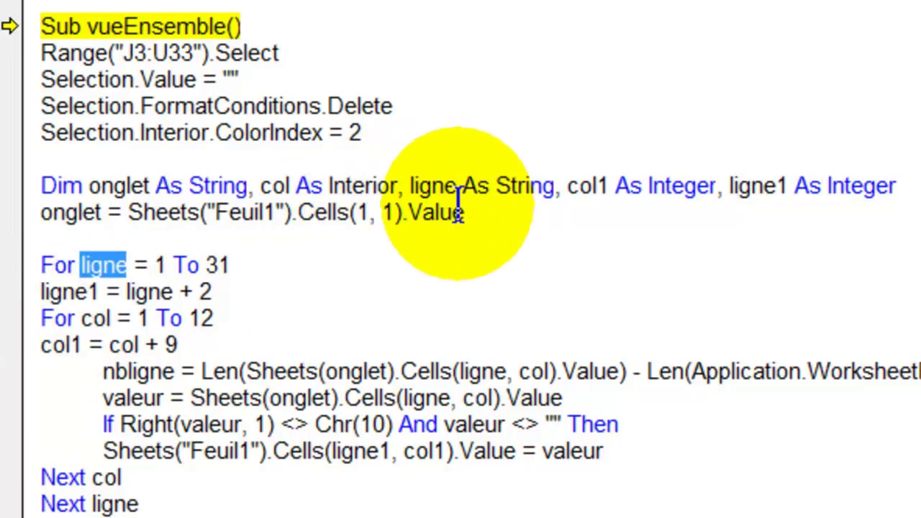
pyautogui.click(510, 187)
pyautogui.doubleClick(511, 187)
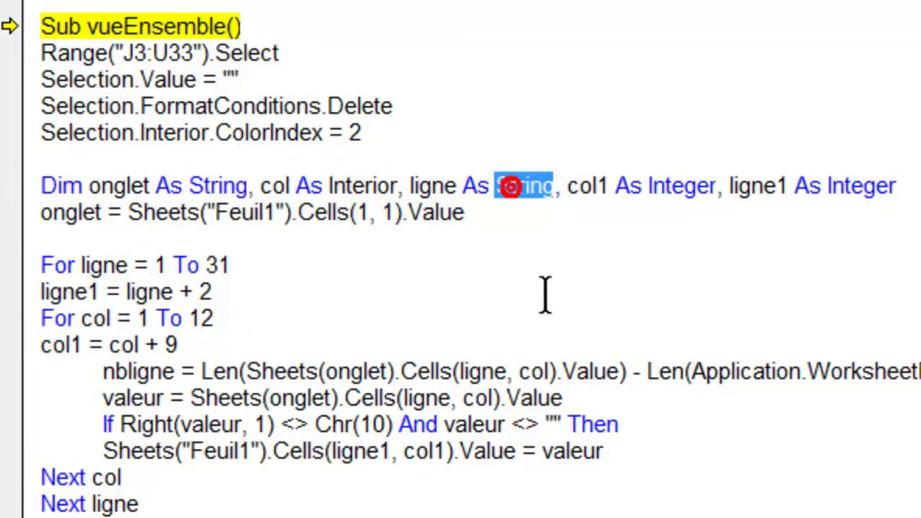
pyautogui.write('in')
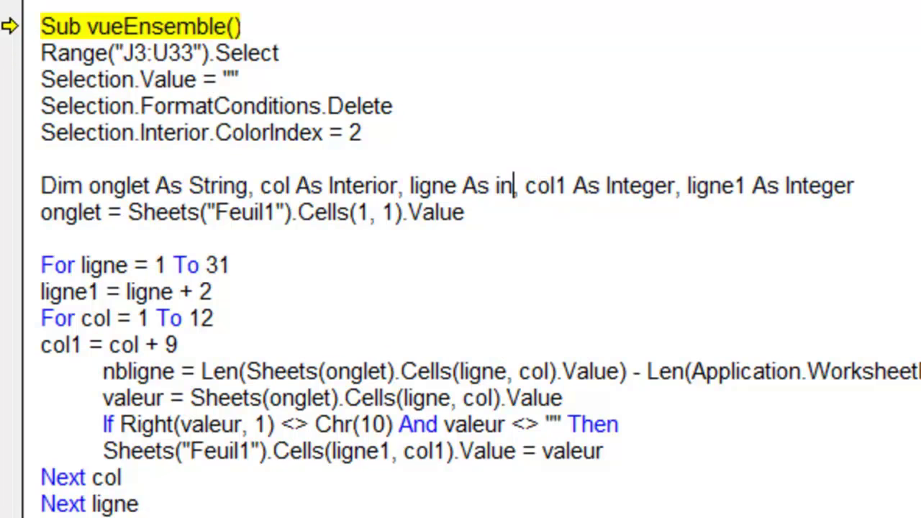
pyautogui.write('teger')
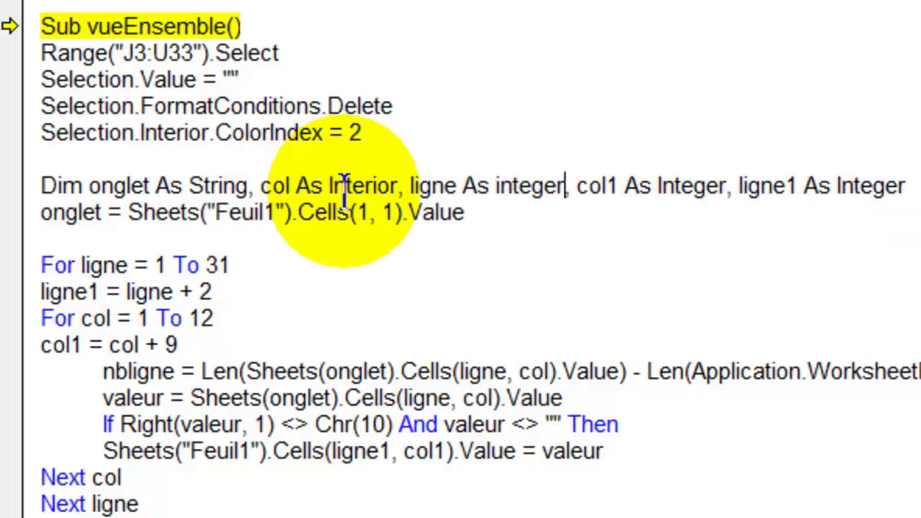
pyautogui.click(367, 188)
pyautogui.press('Left')
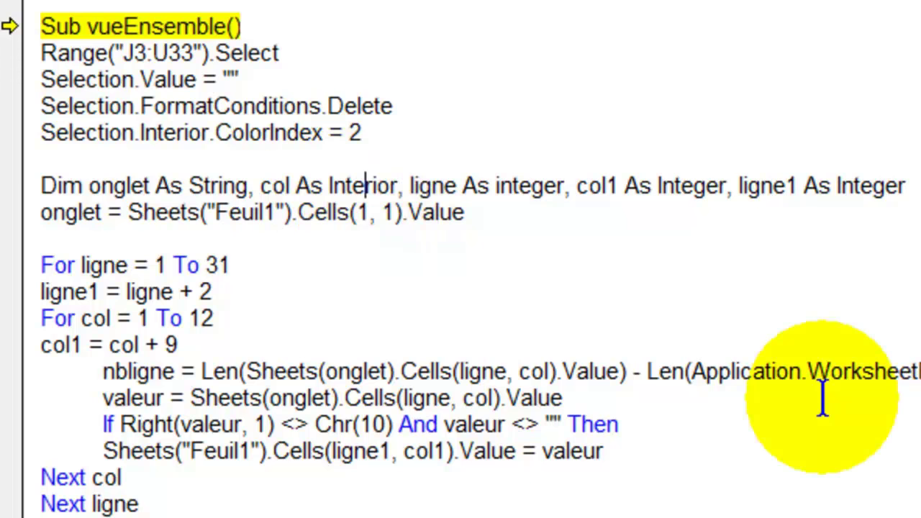
pyautogui.press('Delete')
pyautogui.press('Delete')
pyautogui.press('Delete')
pyautogui.press('Delete')
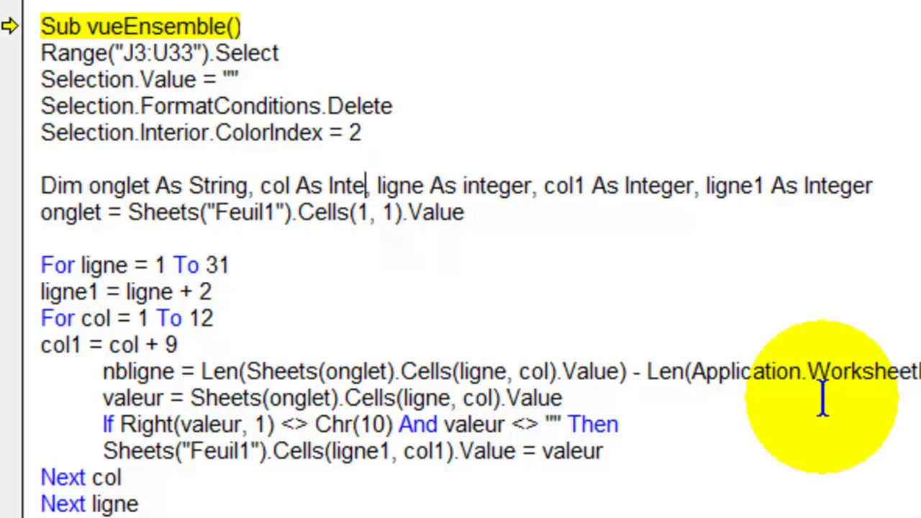
pyautogui.write('ger')
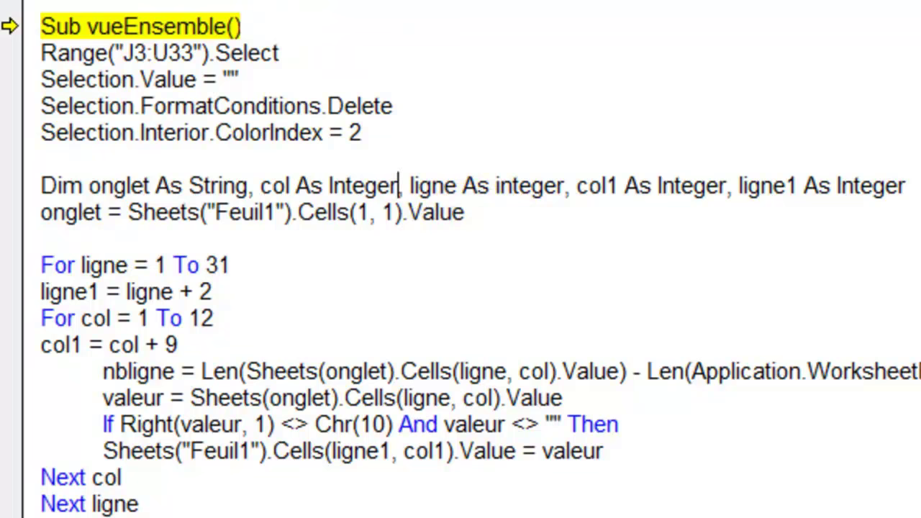
# Step: Rerun the macro and fix its Next without For error by adding End If after the Sheets line
pyautogui.press('F5')
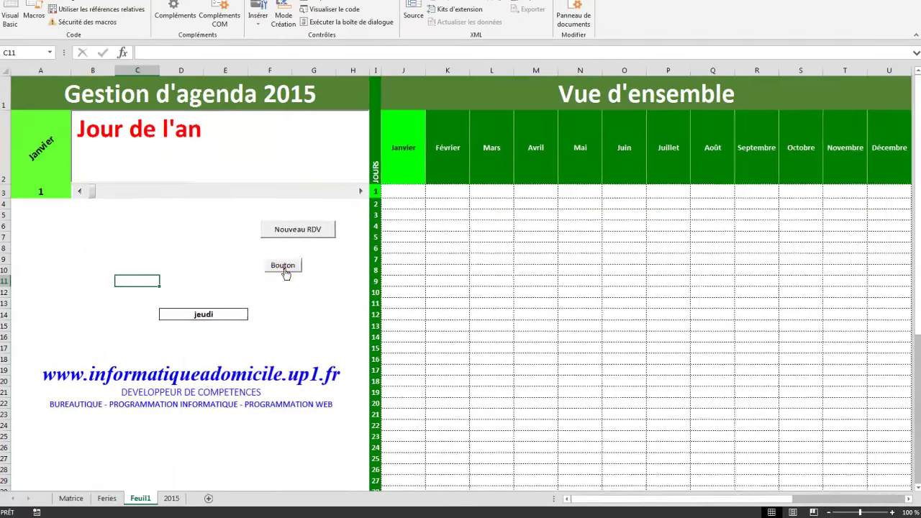
pyautogui.click(285, 271)
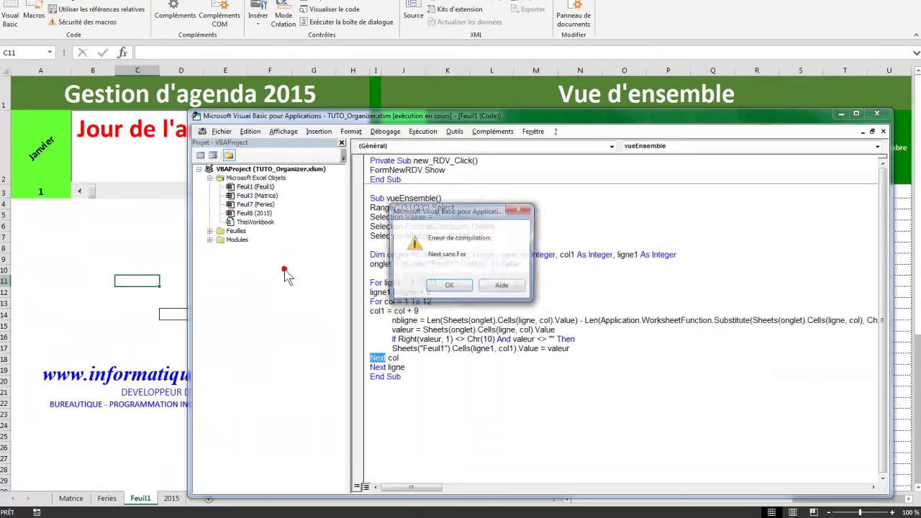
pyautogui.click(449, 287)
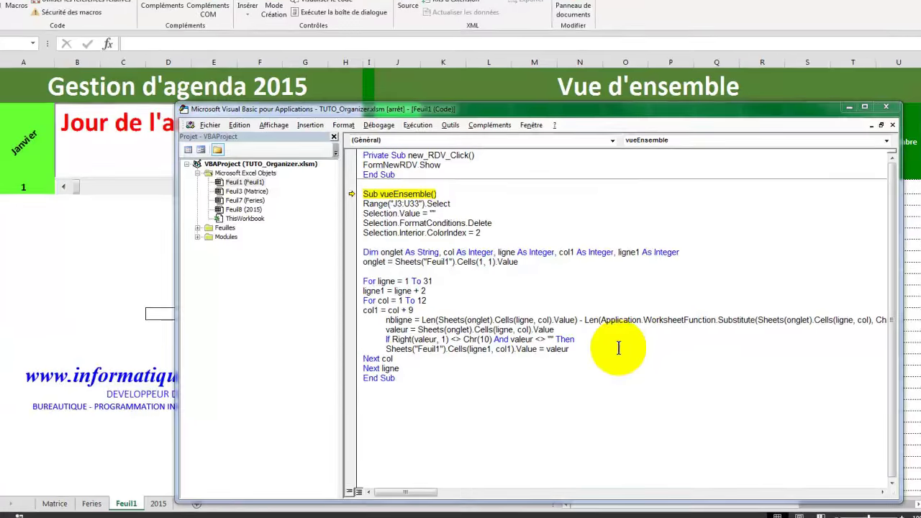
pyautogui.click(583, 349)
pyautogui.press('Return')
pyautogui.write('endif')
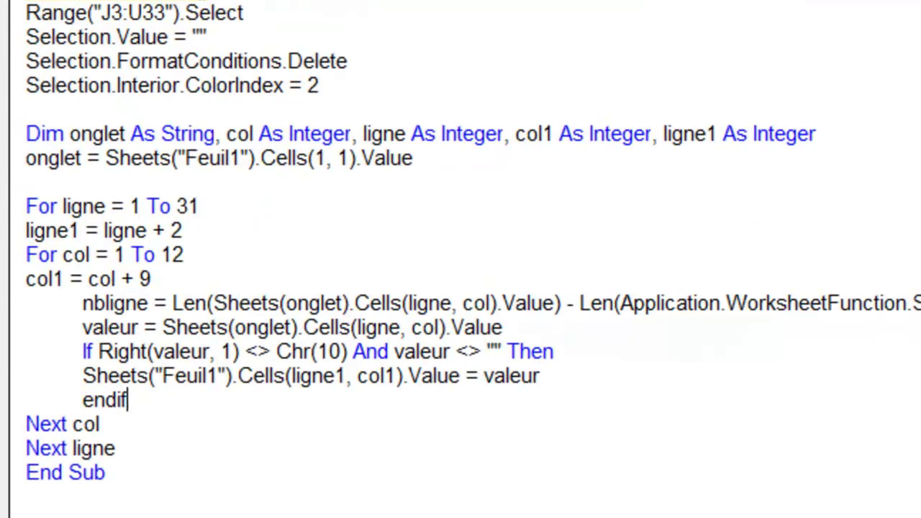
pyautogui.press('Up')
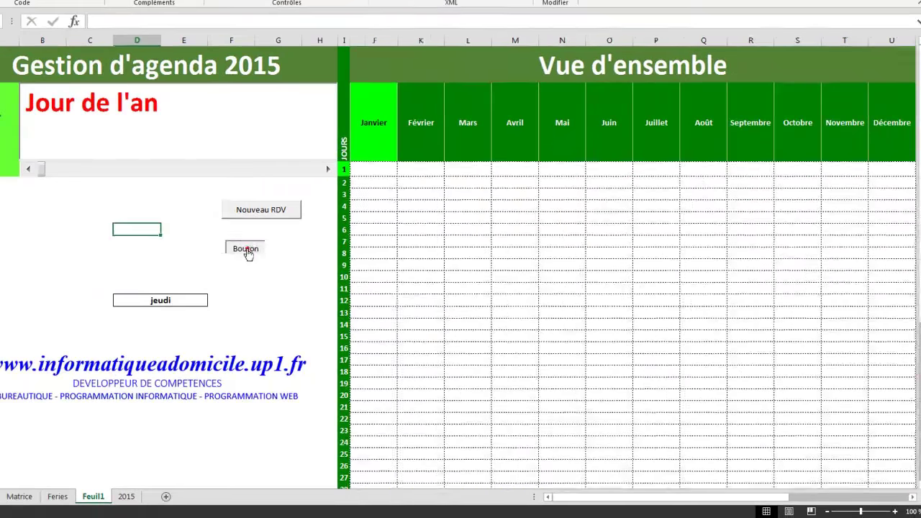
# Step: Run vueEnsemble from Bouton and compare the filled overview grid with the 2015 dates sheet
pyautogui.click(246, 251)
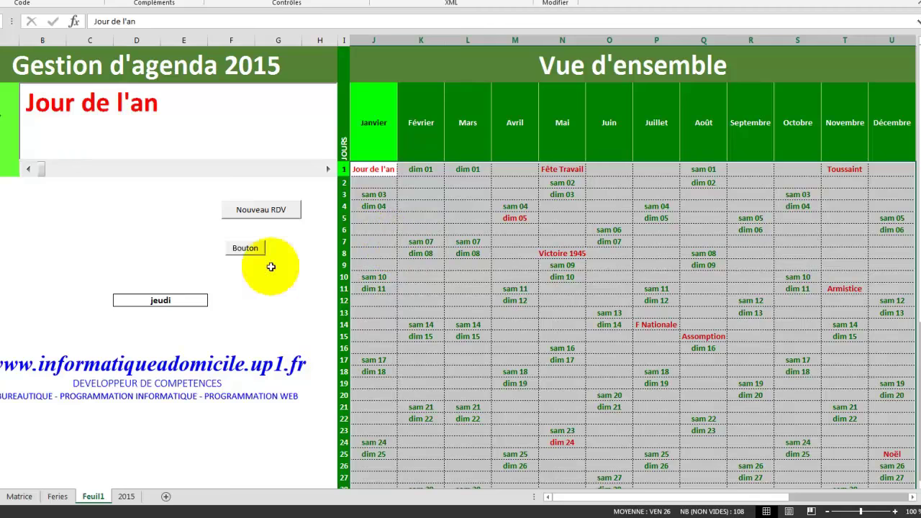
pyautogui.click(128, 497)
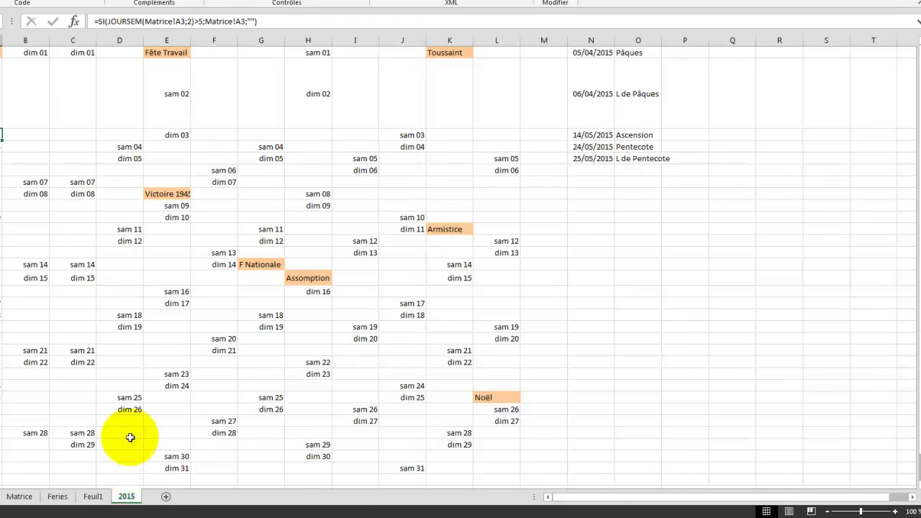
pyautogui.click(94, 497)
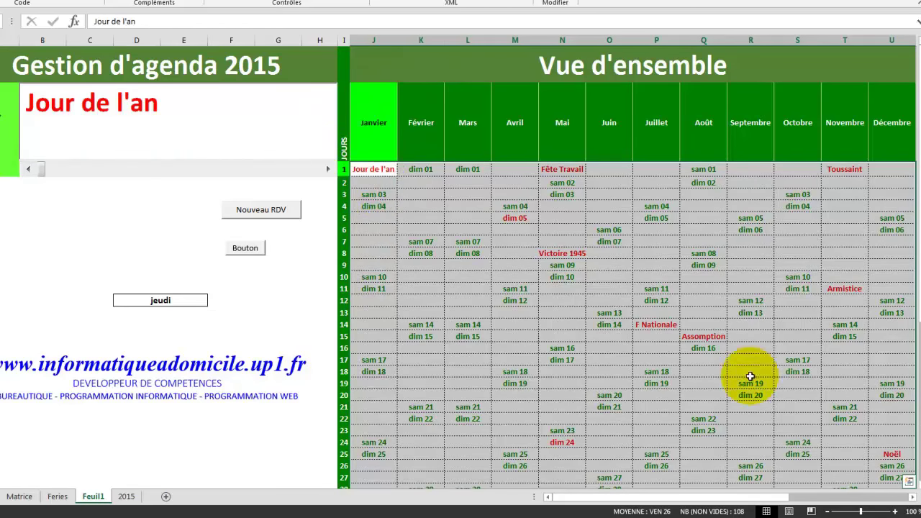
pyautogui.scroll(-1, 767, 375)
pyautogui.scroll(-2, 769, 372)
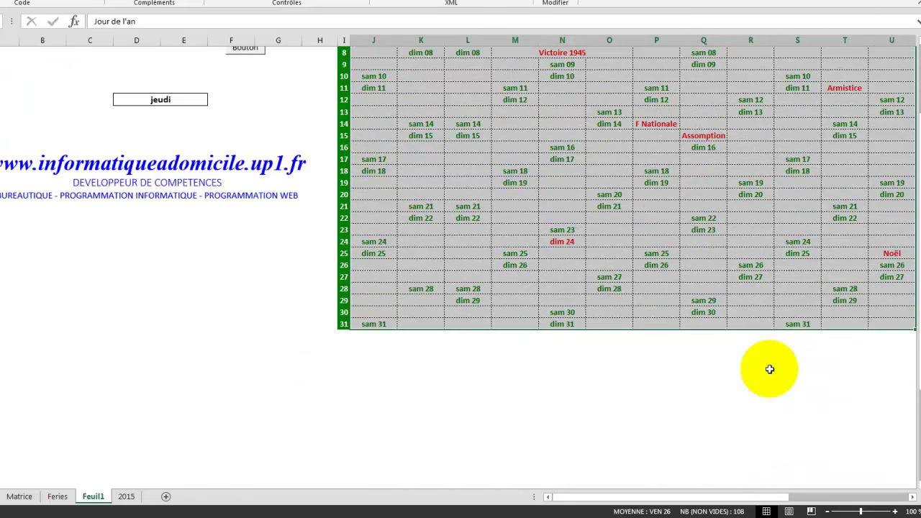
pyautogui.scroll(3, 769, 370)
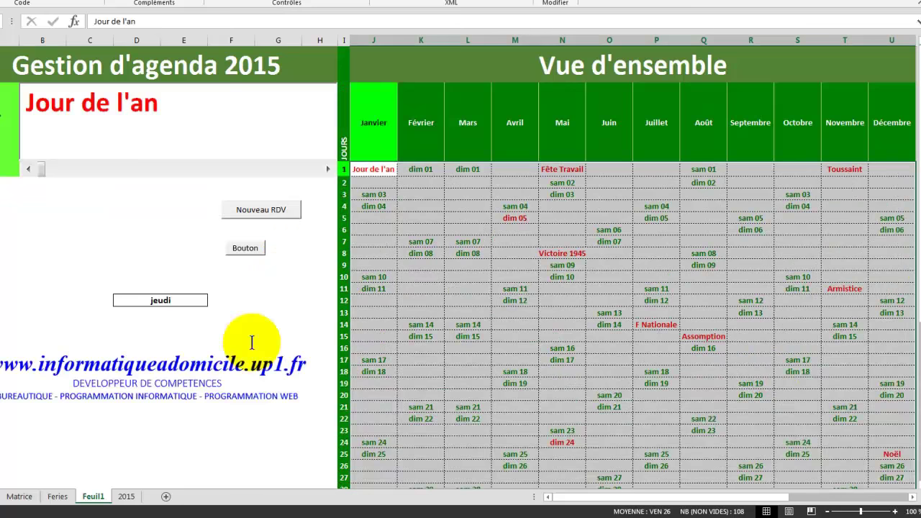
pyautogui.click(126, 497)
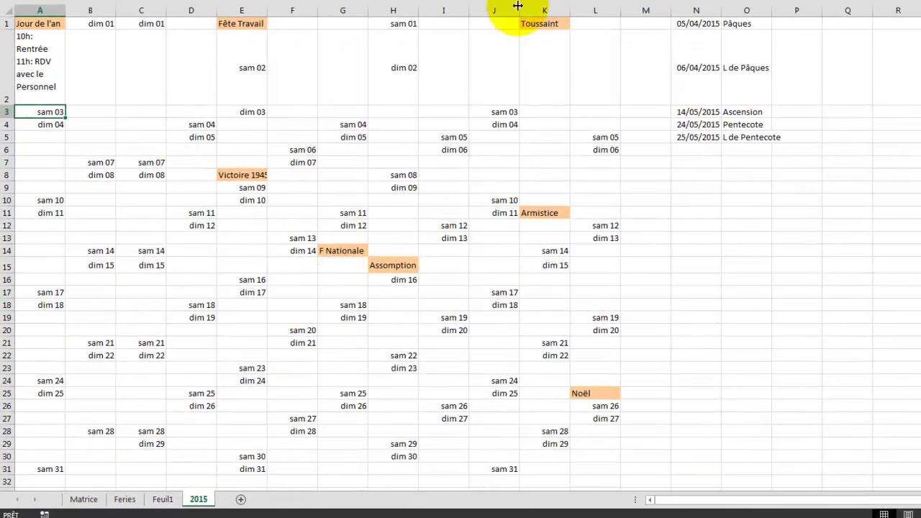
# Step: Check that the multi-line A2 appointments on sheet 2015 leave overview cell J4 blank, then return to VBA
pyautogui.click(43, 24)
pyautogui.moveTo(421, 275); pyautogui.dragTo(581, 466)
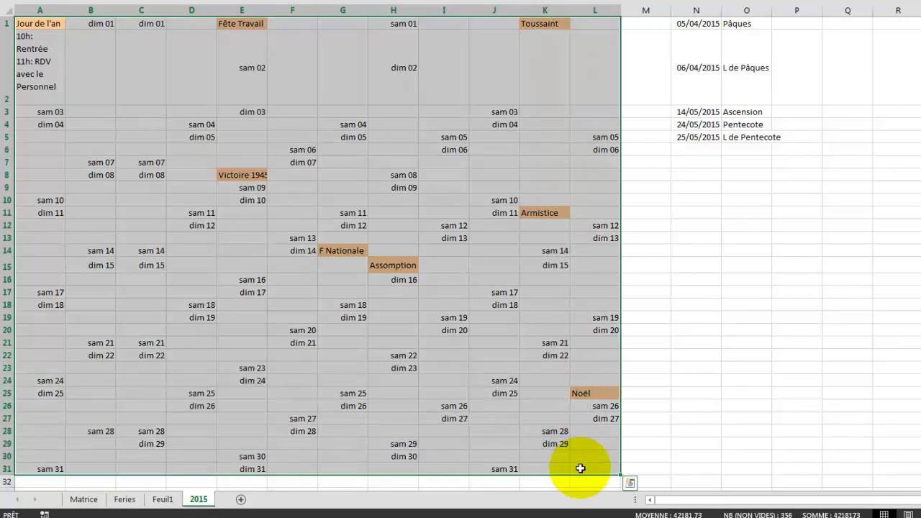
pyautogui.click(40, 67)
pyautogui.click(39, 67)
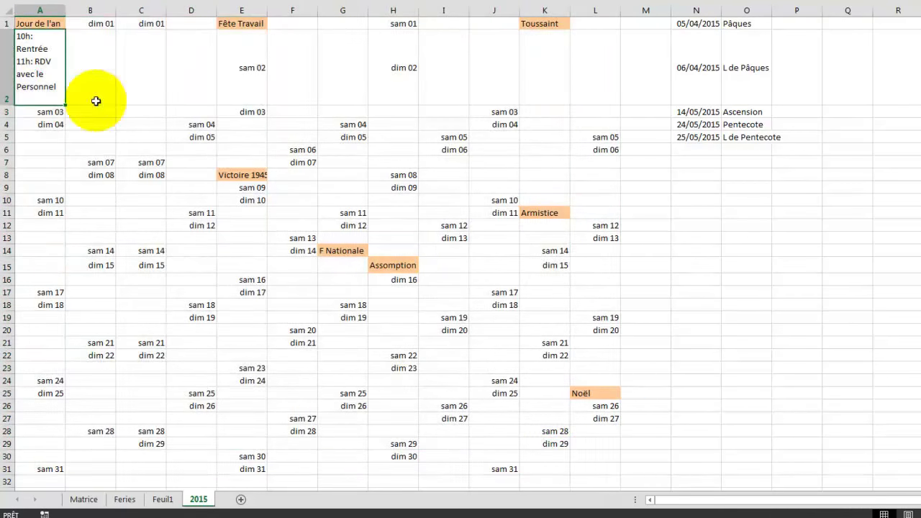
pyautogui.click(162, 499)
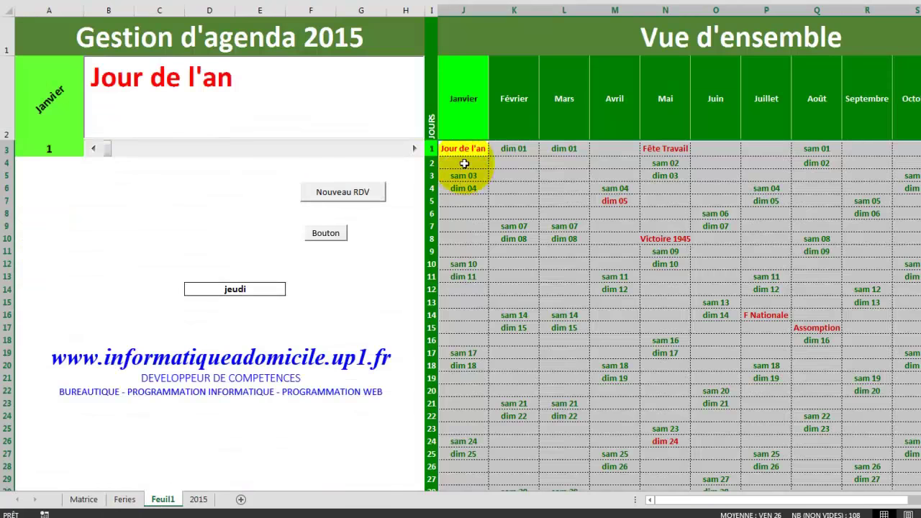
pyautogui.click(474, 163)
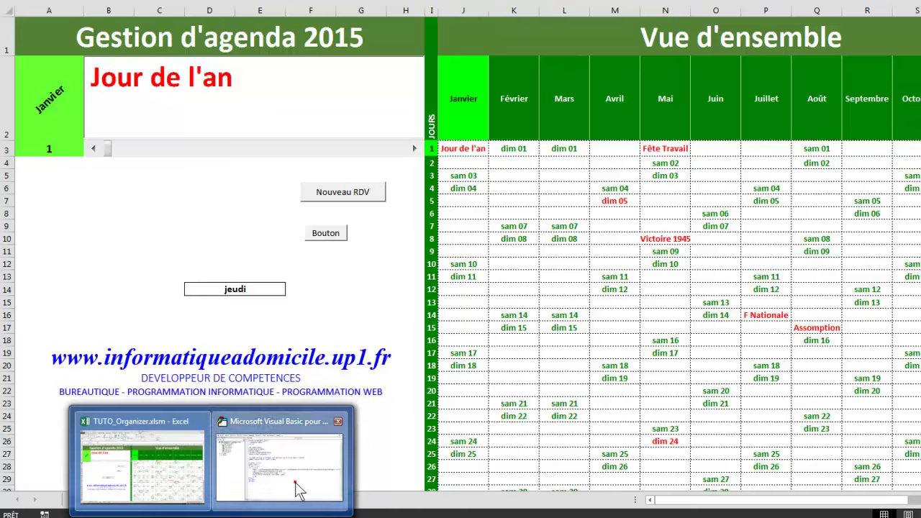
pyautogui.click(298, 487)
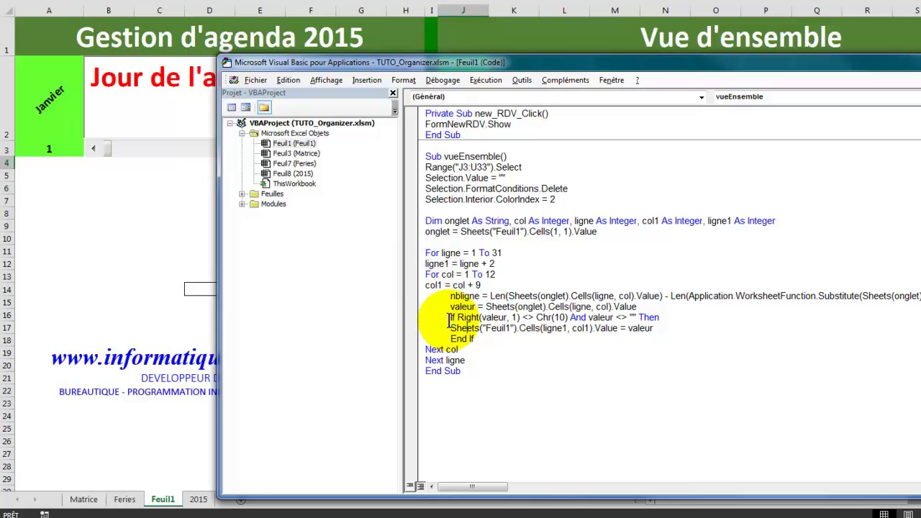
# Step: Review the If condition and Sheets assignment, then insert a blank line after the If … Then line
pyautogui.moveTo(450, 317); pyautogui.dragTo(587, 324)
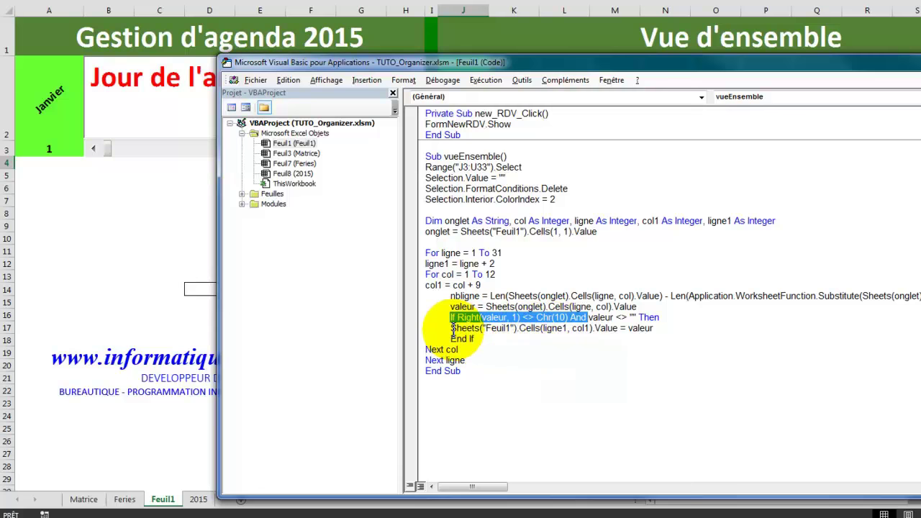
pyautogui.click(452, 328)
pyautogui.moveTo(452, 328); pyautogui.dragTo(655, 328)
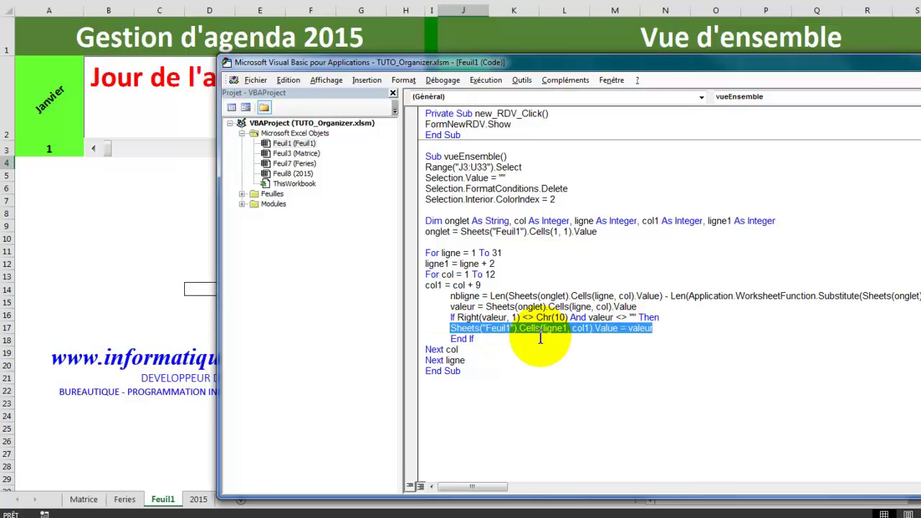
pyautogui.click(660, 317)
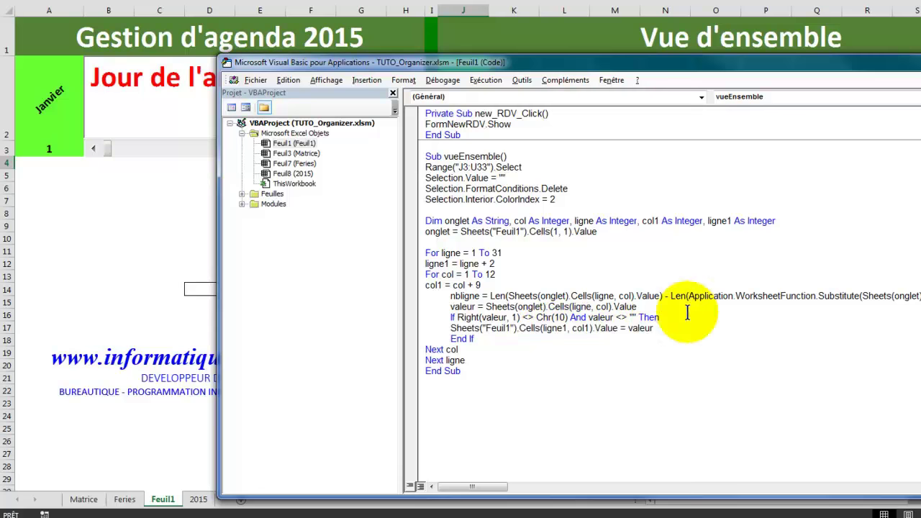
pyautogui.press('Return')
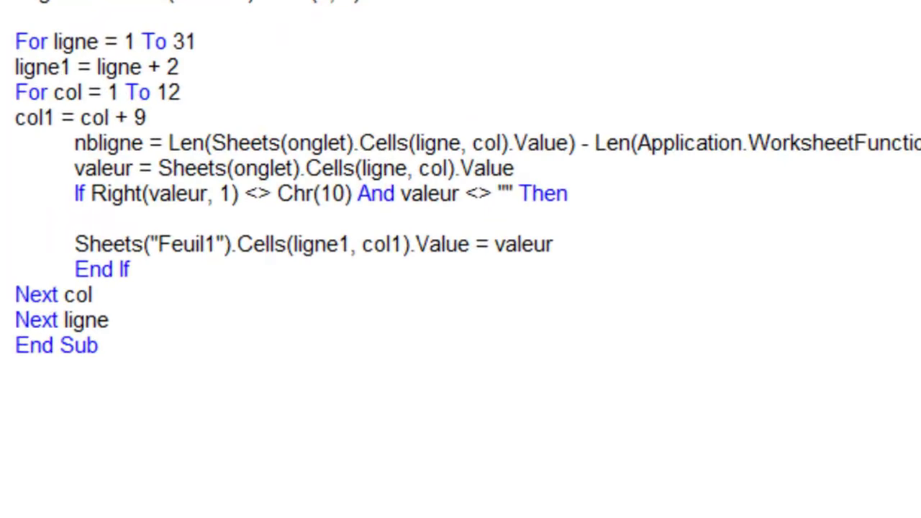
# Step: Add a line setting Sheets("Feuil1").Cells(ligne1,col1).NumberFormat to "ddd dd"
pyautogui.write('sheets')
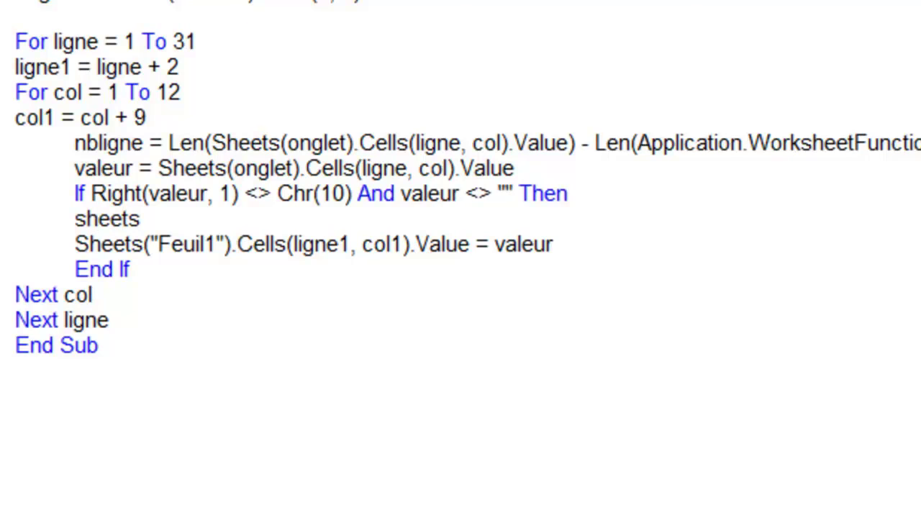
pyautogui.write('(')
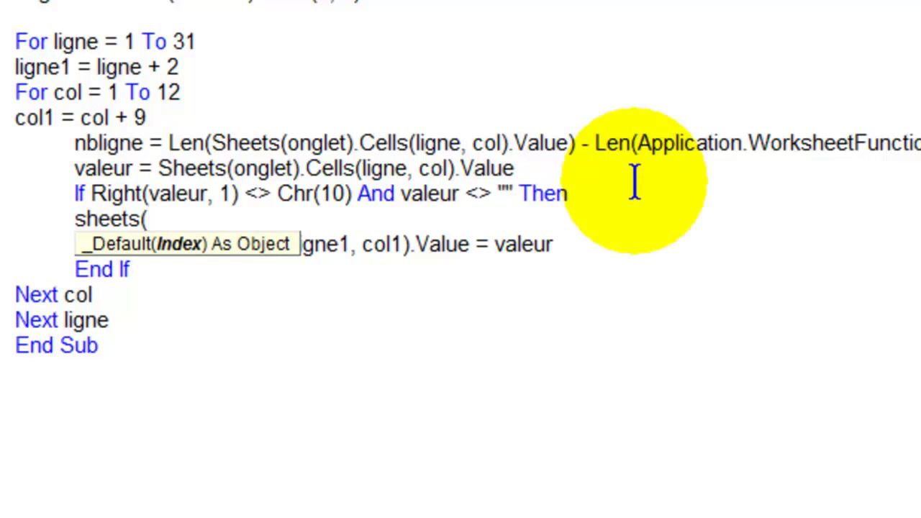
pyautogui.write('"Feuil1"')
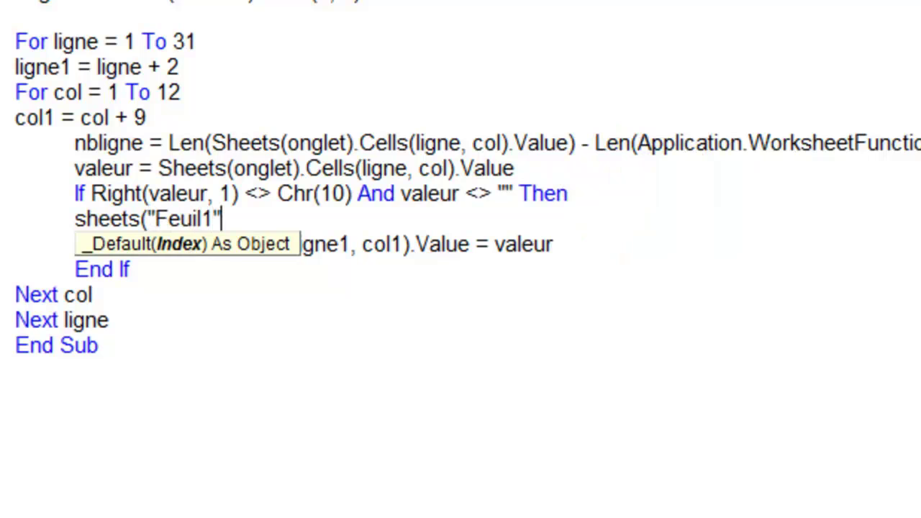
pyautogui.write(').')
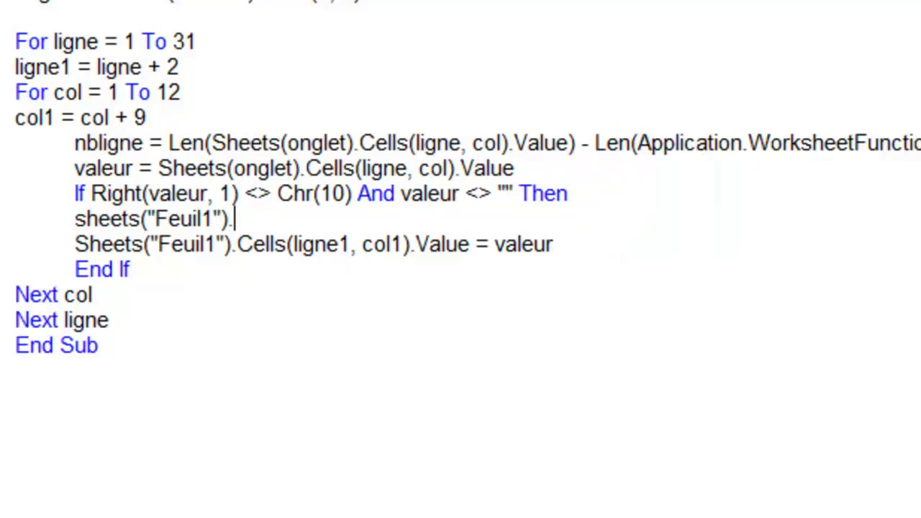
pyautogui.write('cells(')
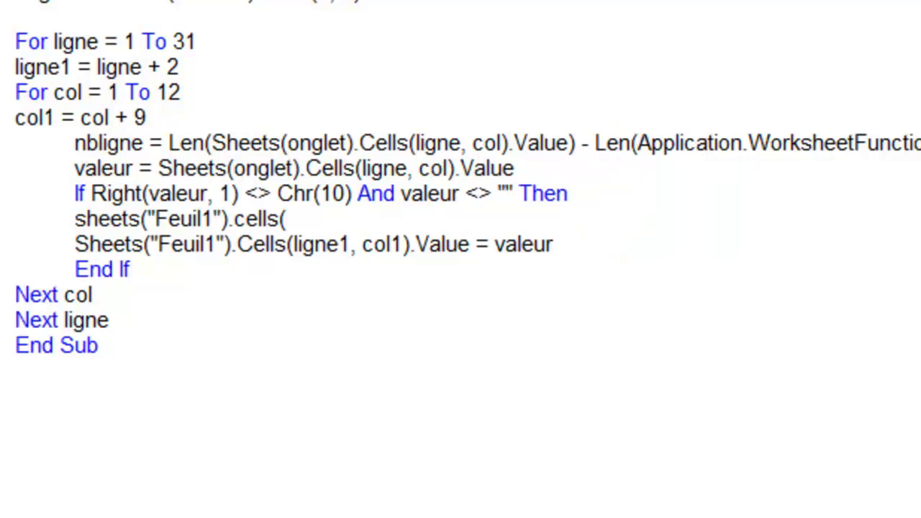
pyautogui.write('ligne1,col1).')
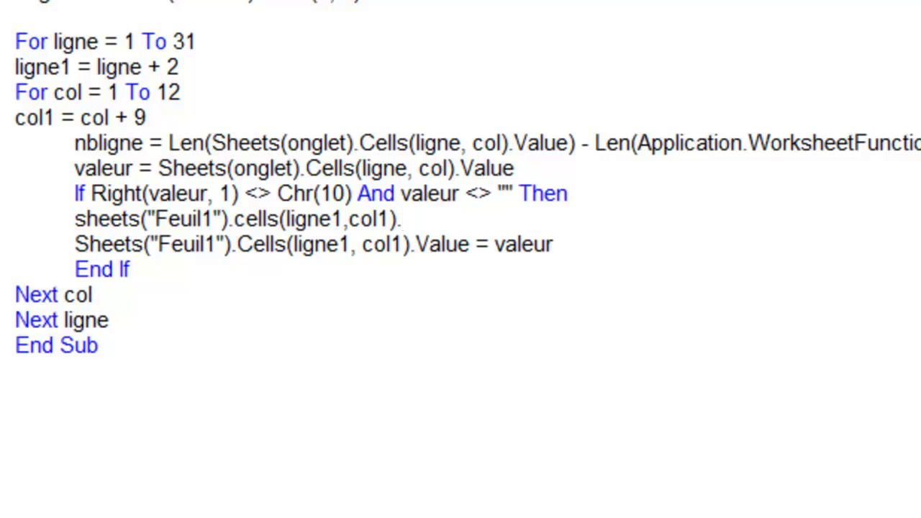
pyautogui.write('numberformat')
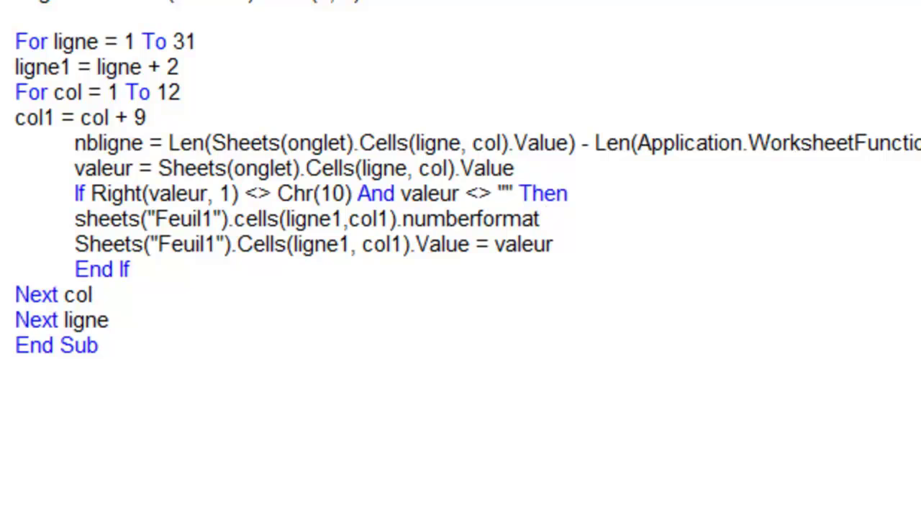
pyautogui.write(' = "')
pyautogui.write('ddd dd')
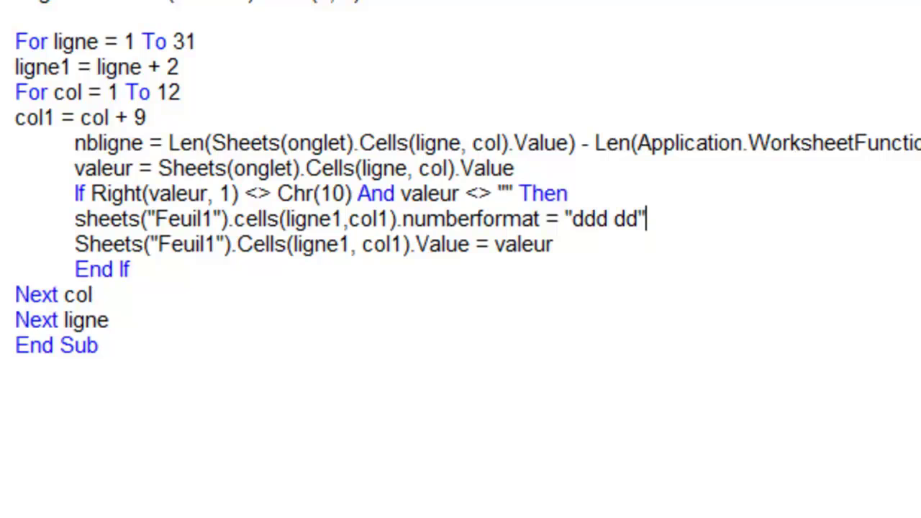
pyautogui.press('Return')
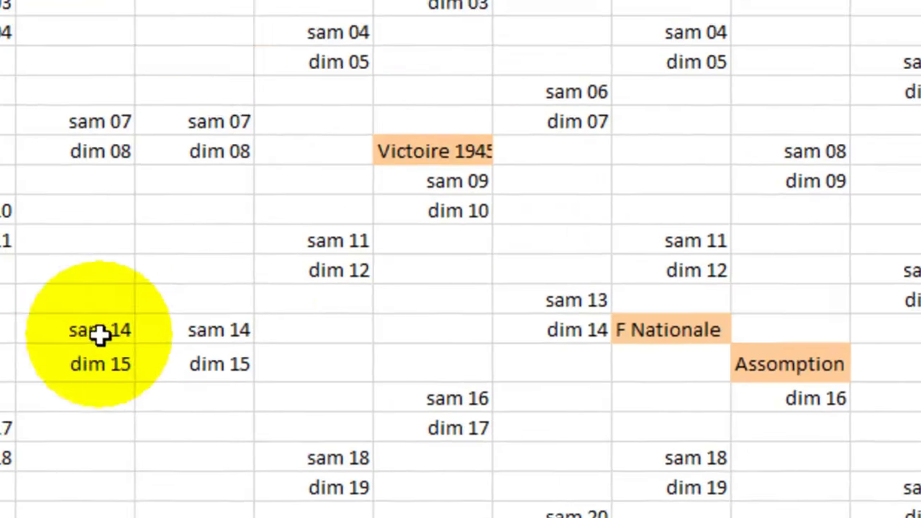
# Step: Check the date cells showing sam 14, sam 07 and dim 01 on the Feries sheet
pyautogui.click(61, 356)
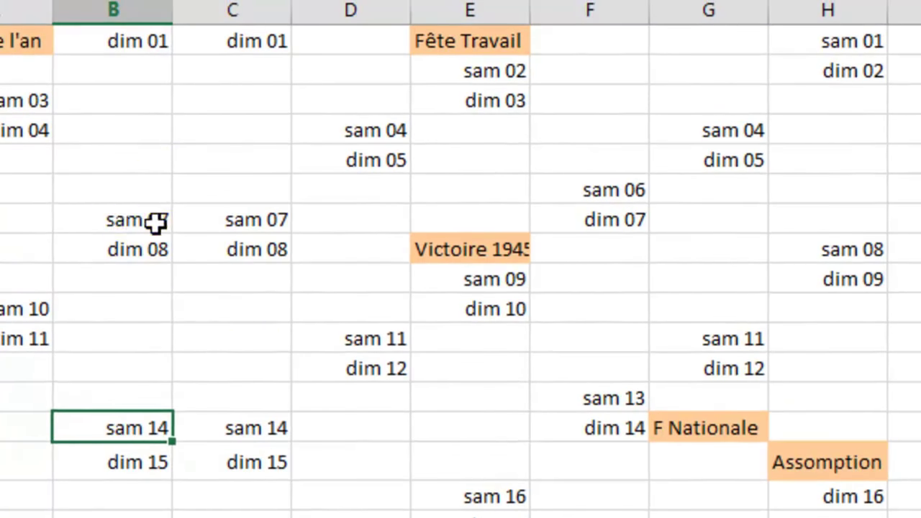
pyautogui.click(156, 223)
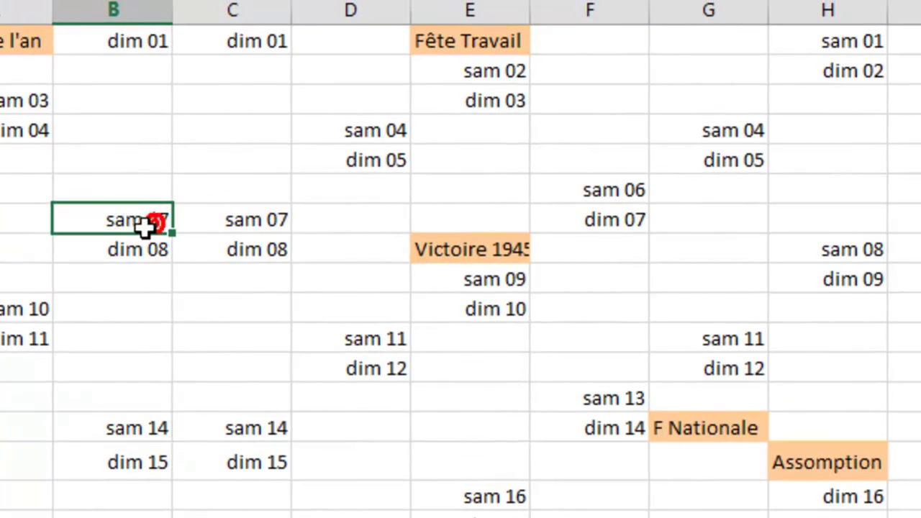
pyautogui.click(158, 42)
pyautogui.click(148, 55)
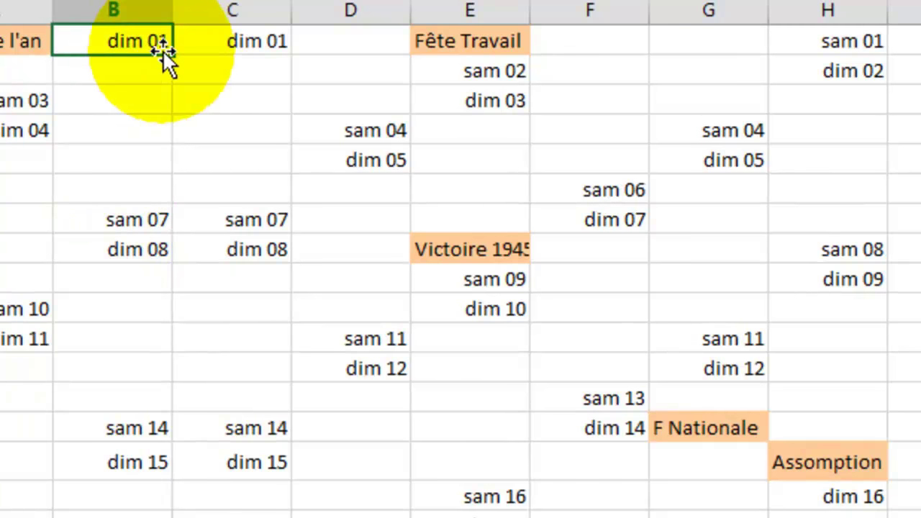
pyautogui.click(153, 207)
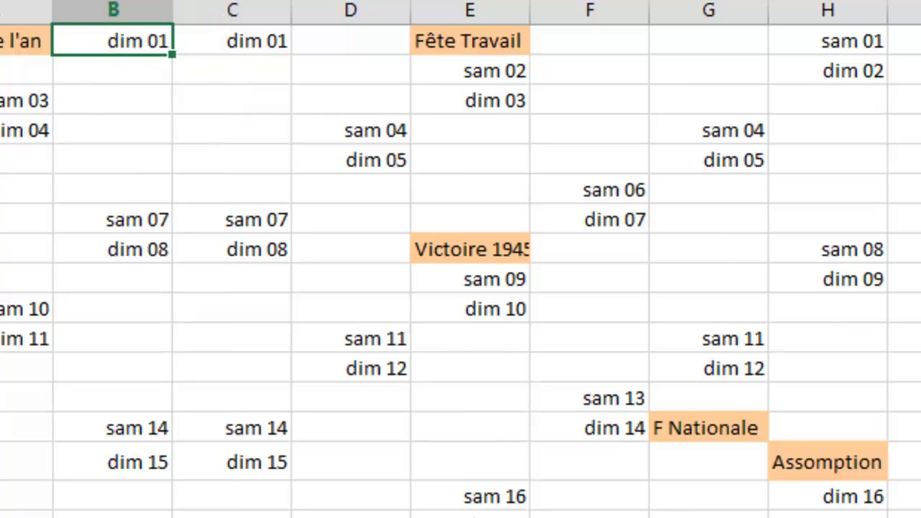
# Step: Reuse the copied Feuil1 cell reference to add Font.ColorIndex = 10 and Interior.ColorIndex = 35 lines
pyautogui.hotkey('alt', 'F11')
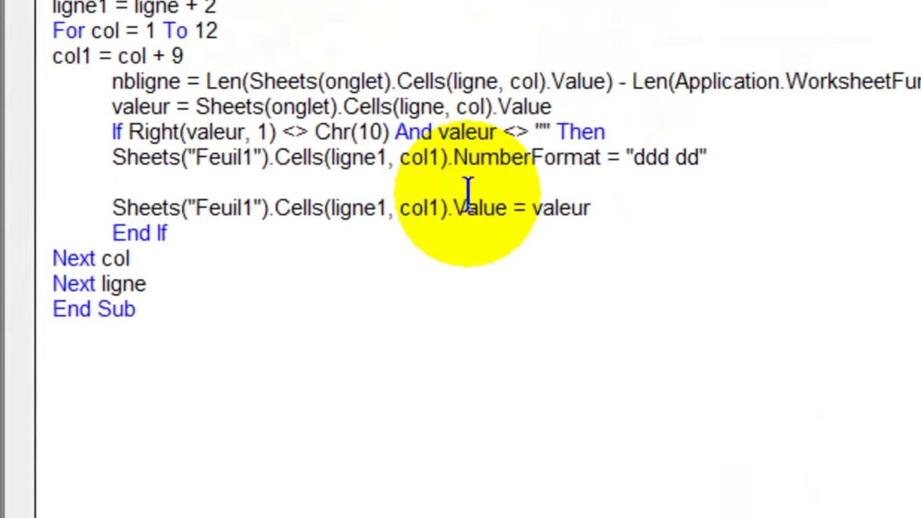
pyautogui.click(409, 185)
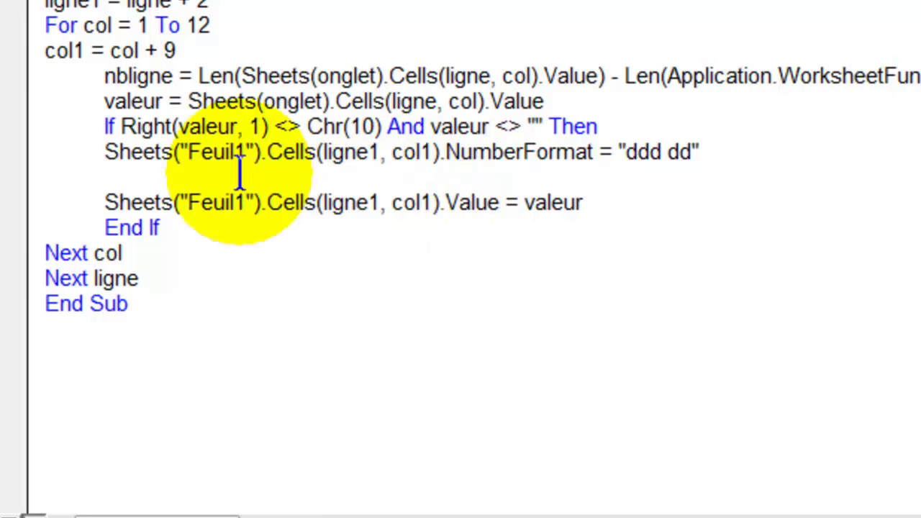
pyautogui.moveTo(105, 153); pyautogui.dragTo(444, 152)
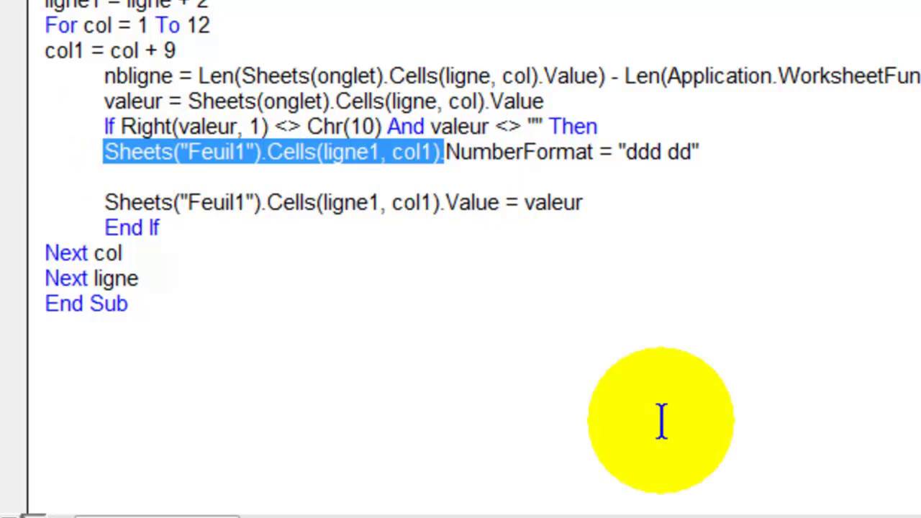
pyautogui.hotkey('ctrl', 'c')
pyautogui.press('Down')
pyautogui.hotkey('ctrl', 'v')
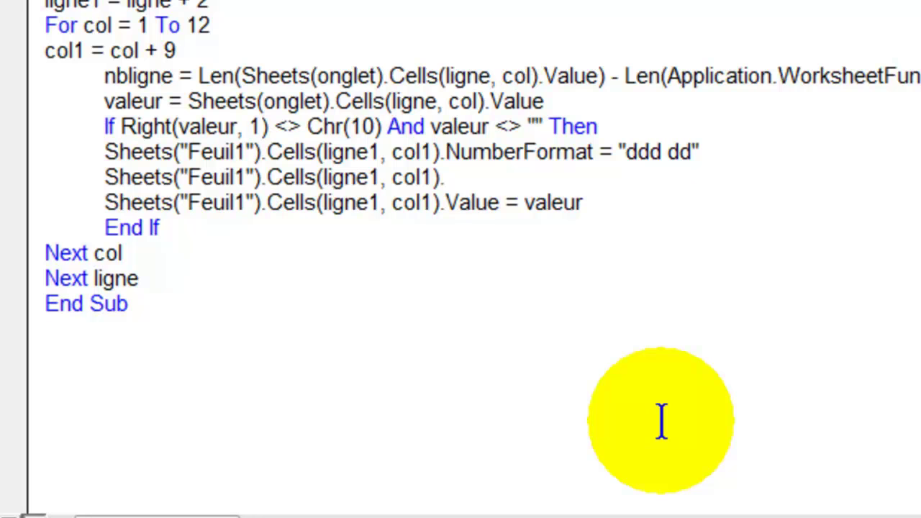
pyautogui.write('font')
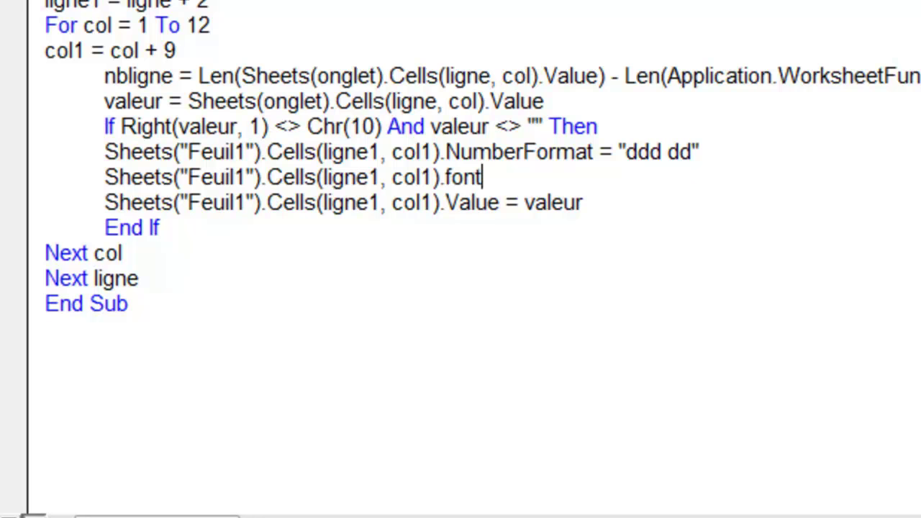
pyautogui.write('.colorindex = 10')
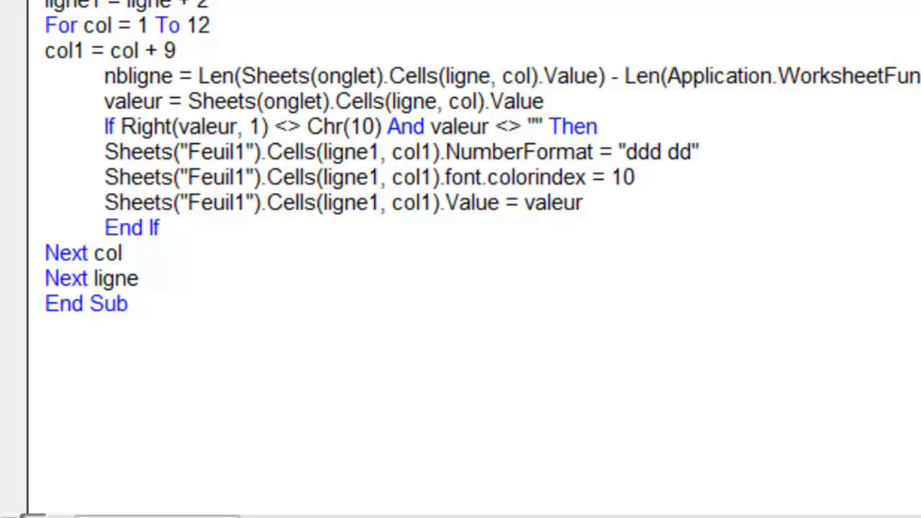
pyautogui.press('Return')
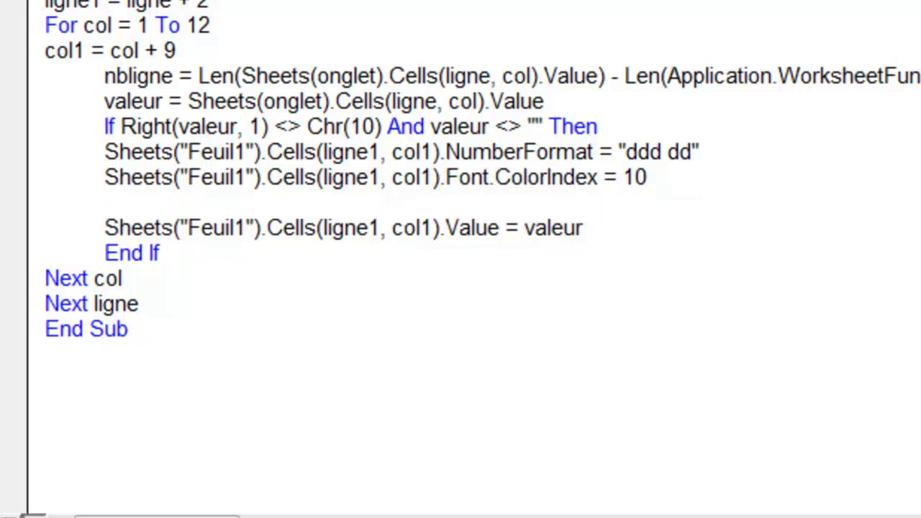
pyautogui.hotkey('ctrl', 'v')
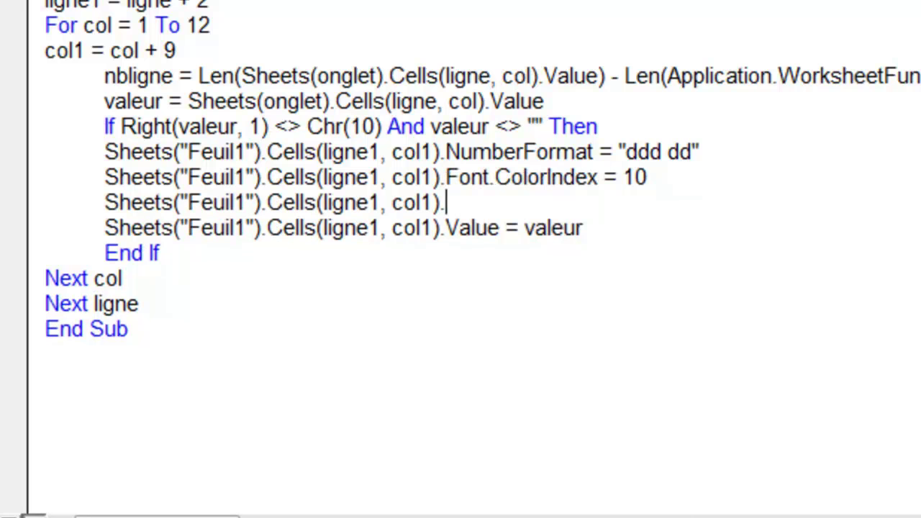
pyautogui.write('interiror.colorindex = ')
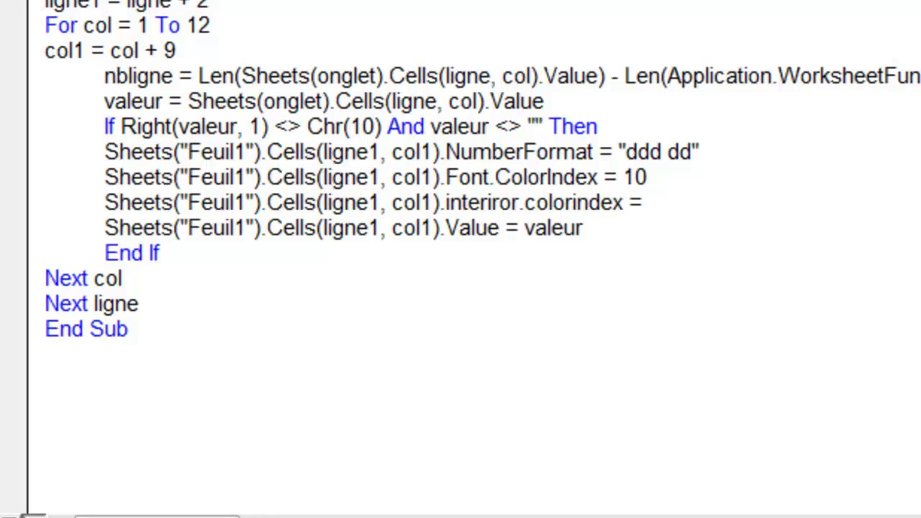
pyautogui.write('35')
pyautogui.click(585, 227)
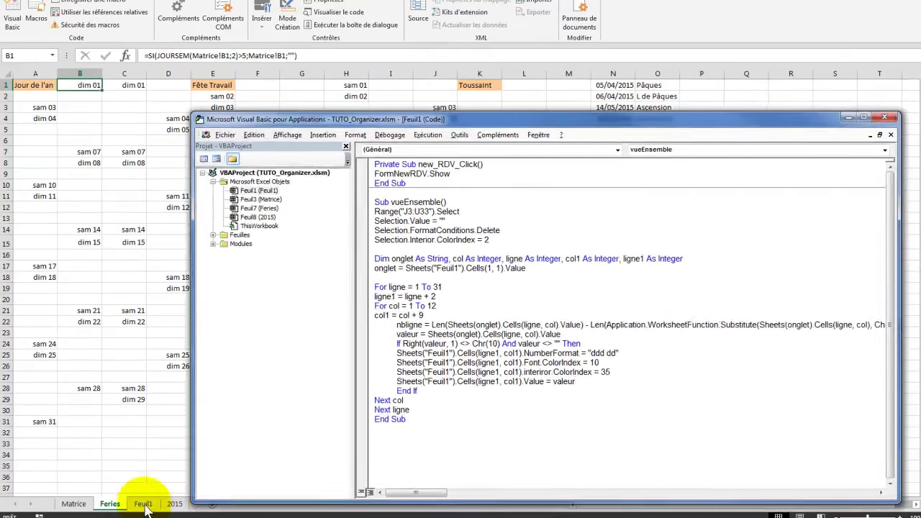
# Step: Run vueEnsemble on Feuil1, dismiss its unsupported-property error, and bring the VBA editor forward
pyautogui.click(143, 504)
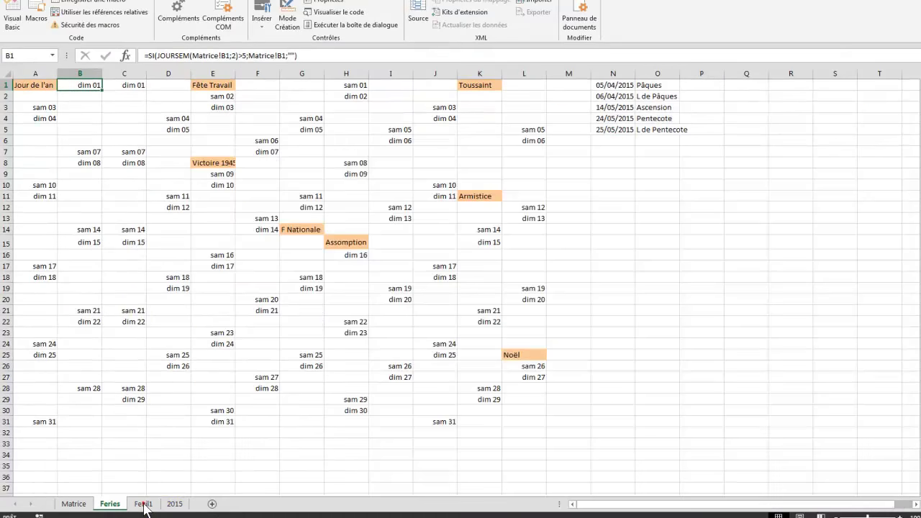
pyautogui.click(143, 503)
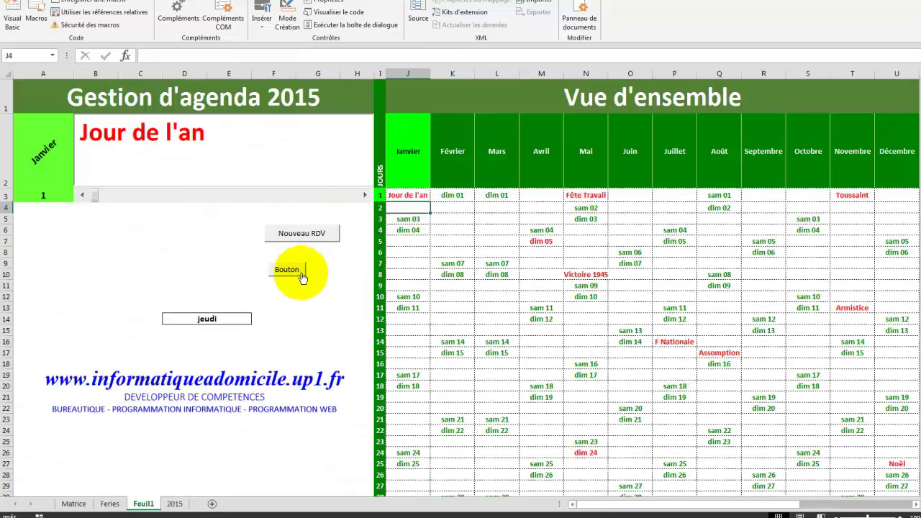
pyautogui.click(298, 268)
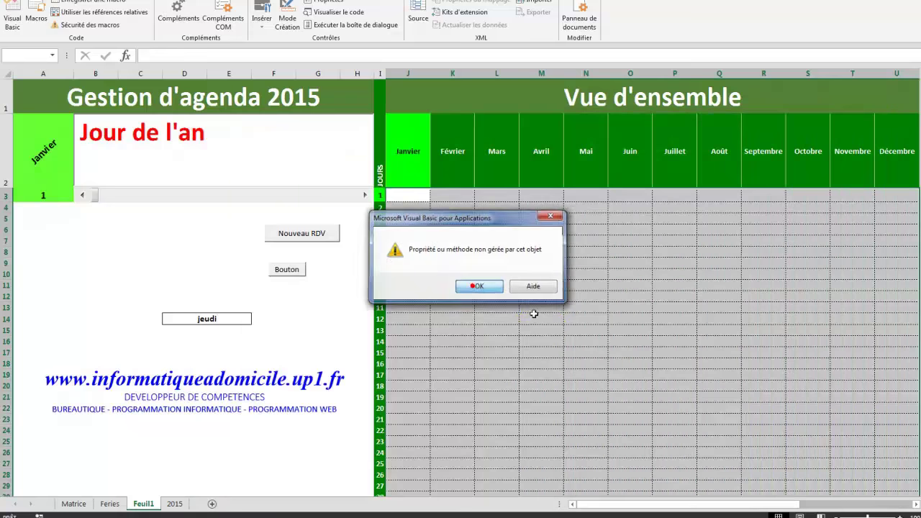
pyautogui.click(473, 286)
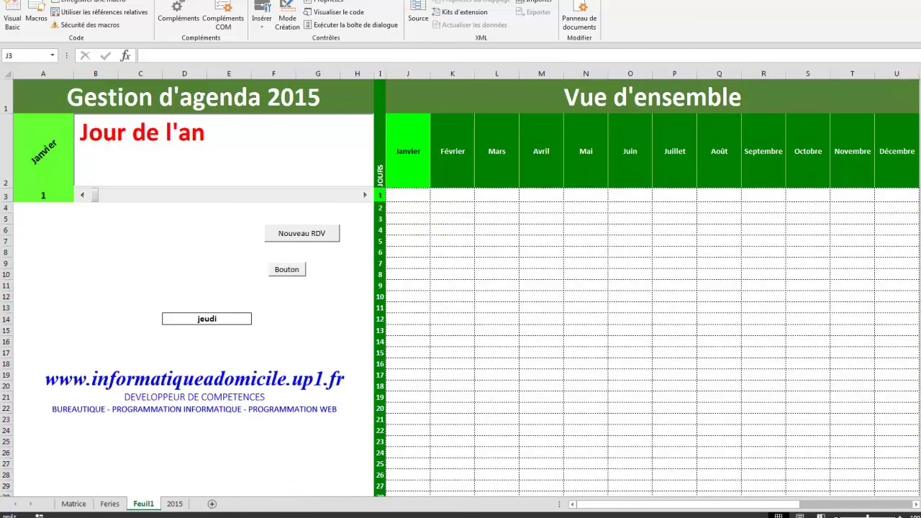
pyautogui.moveTo(187, 515)
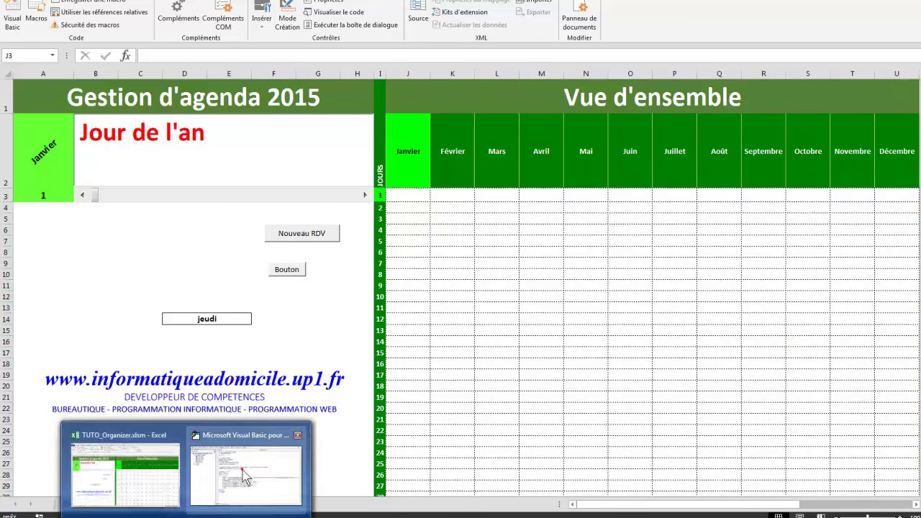
pyautogui.click(245, 467)
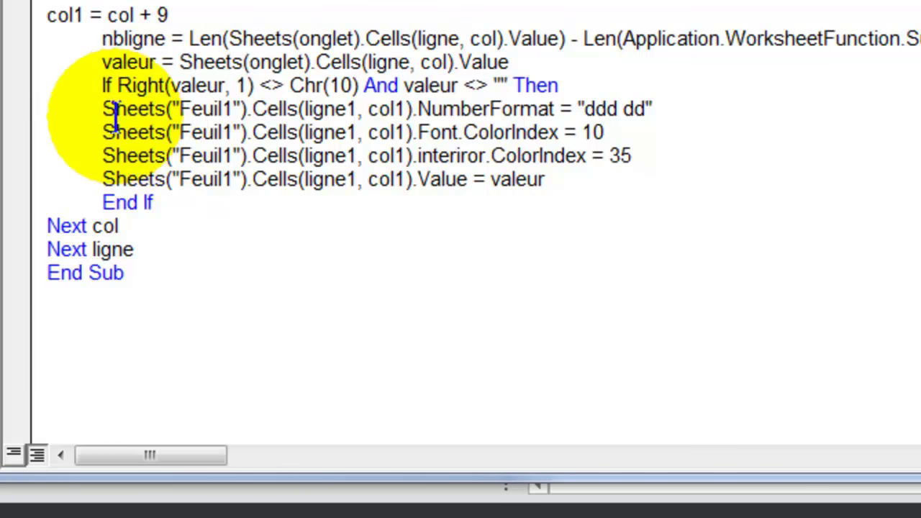
# Step: Add an Else branch setting the Feuil1 cell's Interior.ColorIndex to 2
pyautogui.moveTo(115, 85); pyautogui.dragTo(556, 85)
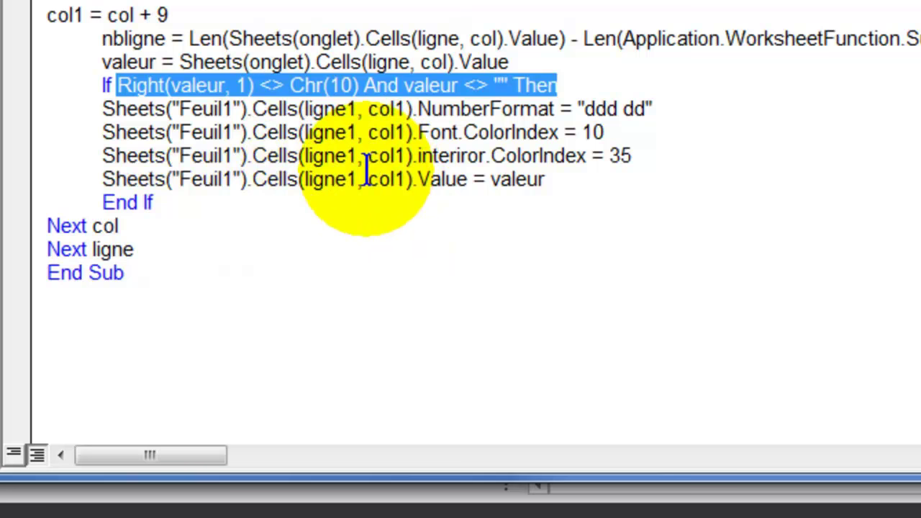
pyautogui.click(567, 184)
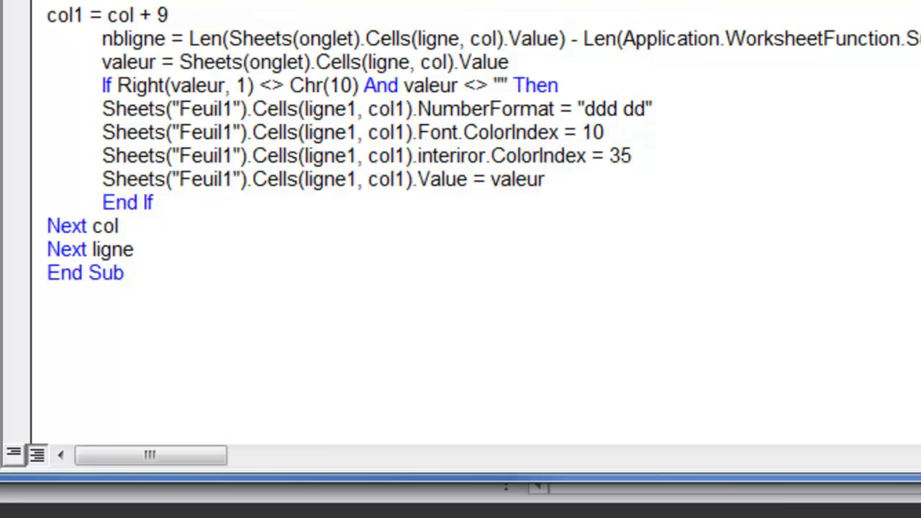
pyautogui.press('Return')
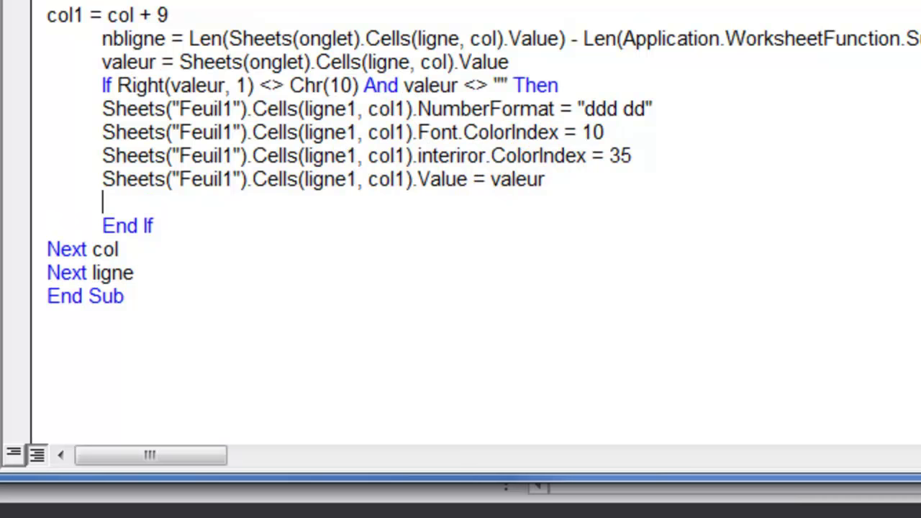
pyautogui.write('else')
pyautogui.press('Return')
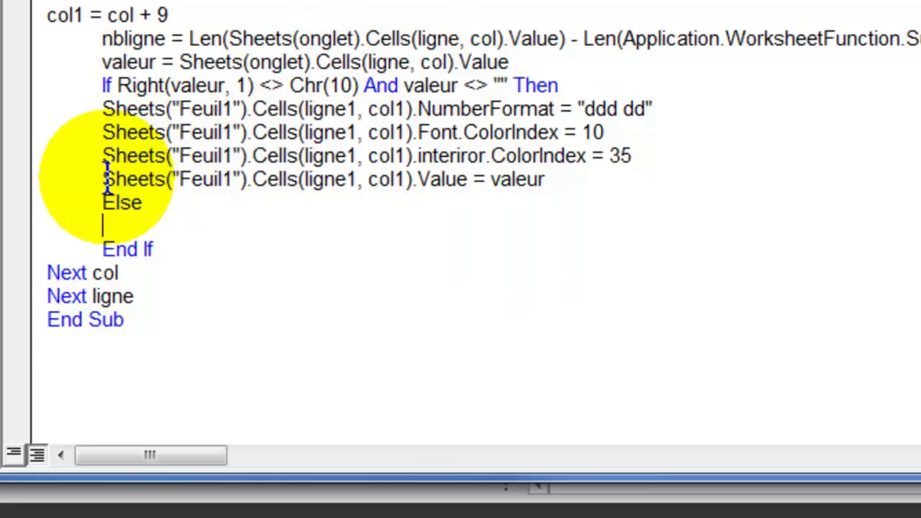
pyautogui.moveTo(103, 180); pyautogui.dragTo(416, 180)
pyautogui.hotkey('ctrl', 'c')
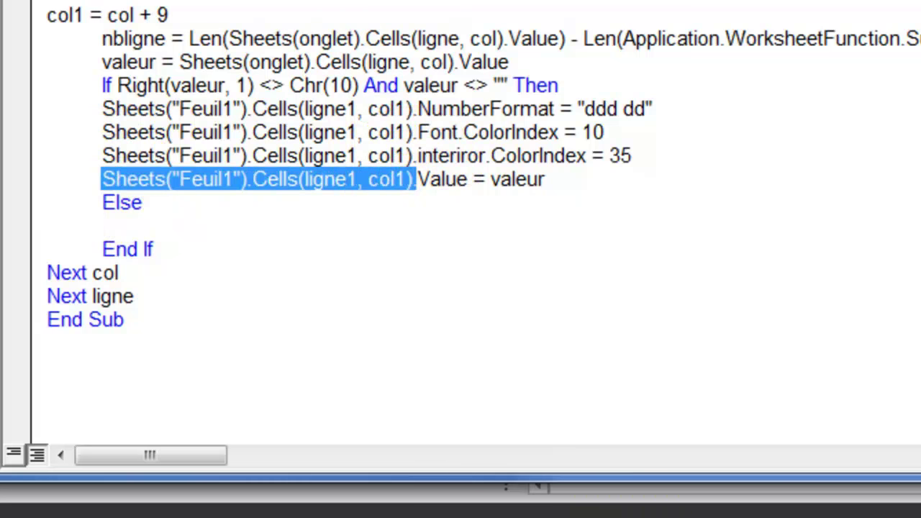
pyautogui.click(143, 203)
pyautogui.press('Down')
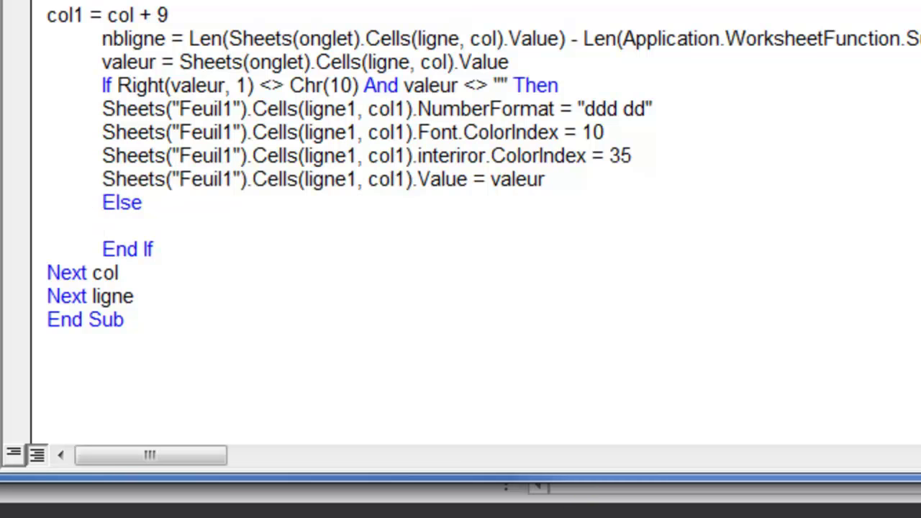
pyautogui.hotkey('ctrl', 'v')
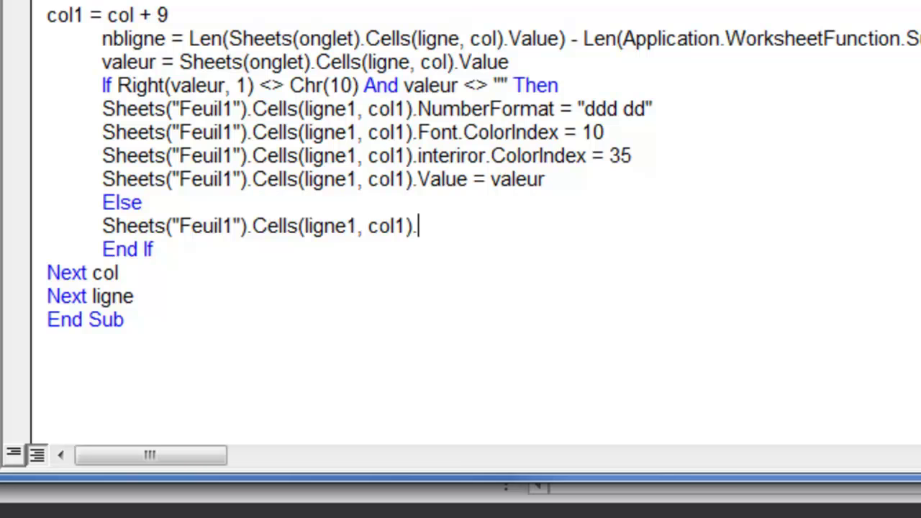
pyautogui.write('interior.colorindex = 2')
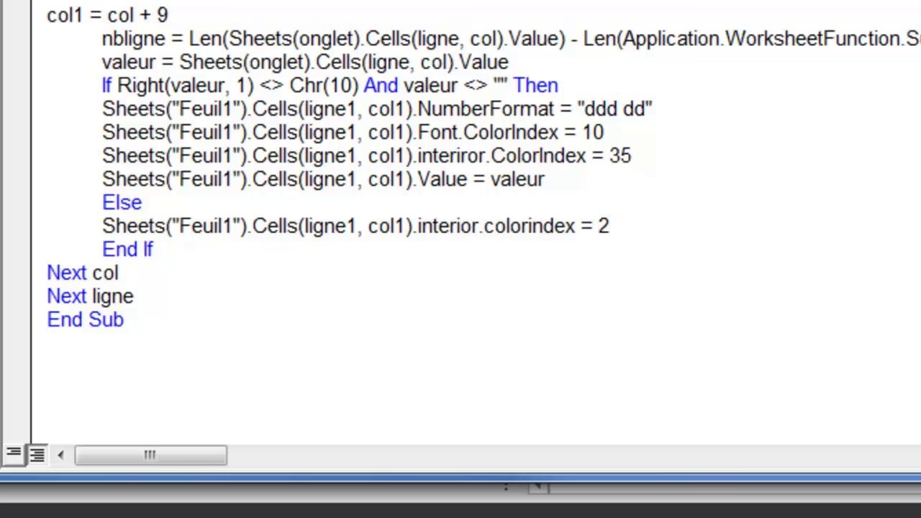
pyautogui.click(154, 249)
# Step: Insert a new line after End If and begin typing an If statement
pyautogui.press('Return')
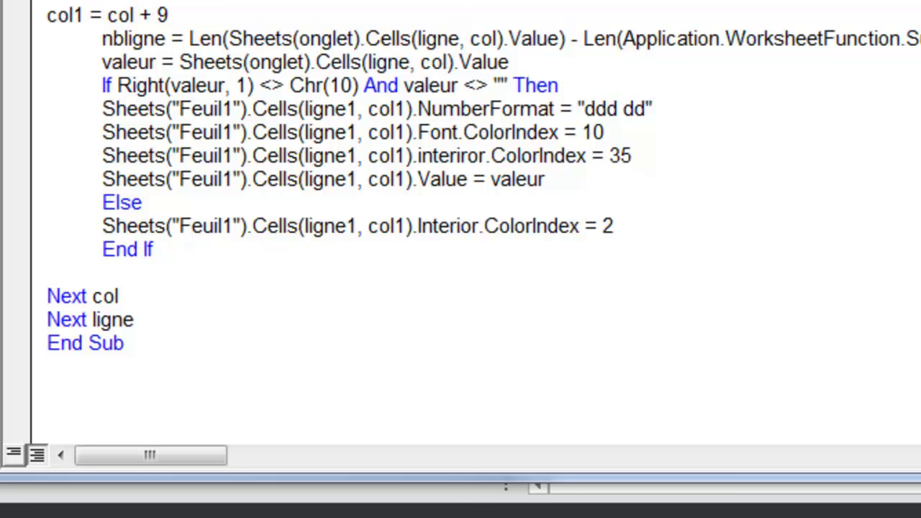
pyautogui.click(178, 282)
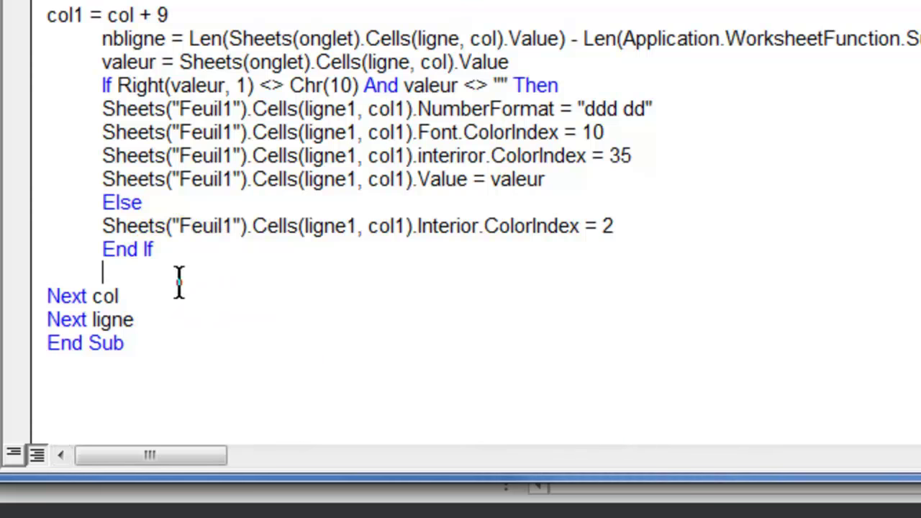
pyautogui.write('if')
# Step: Write If Right(valeur,1) = Chr(10) And valeur <> "" Then with a matching End If
pyautogui.click(120, 273)
pyautogui.write('right(')
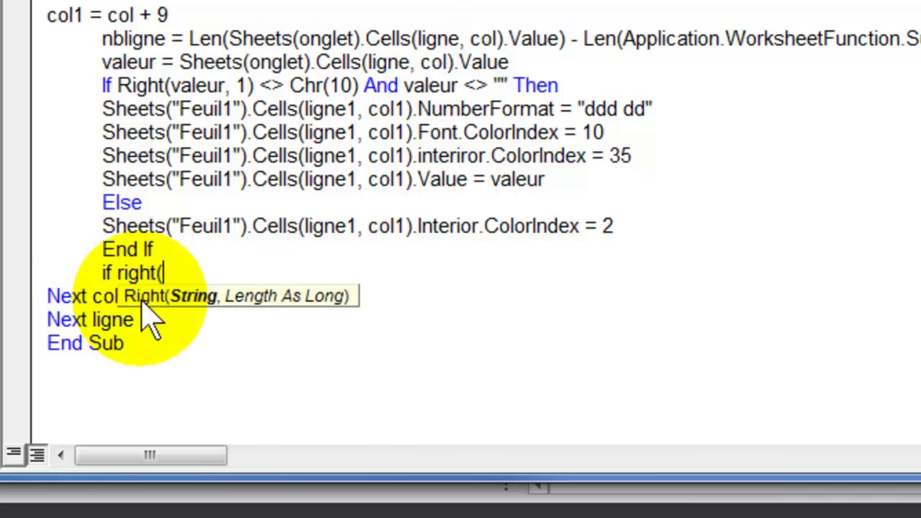
pyautogui.write('valeur,1')
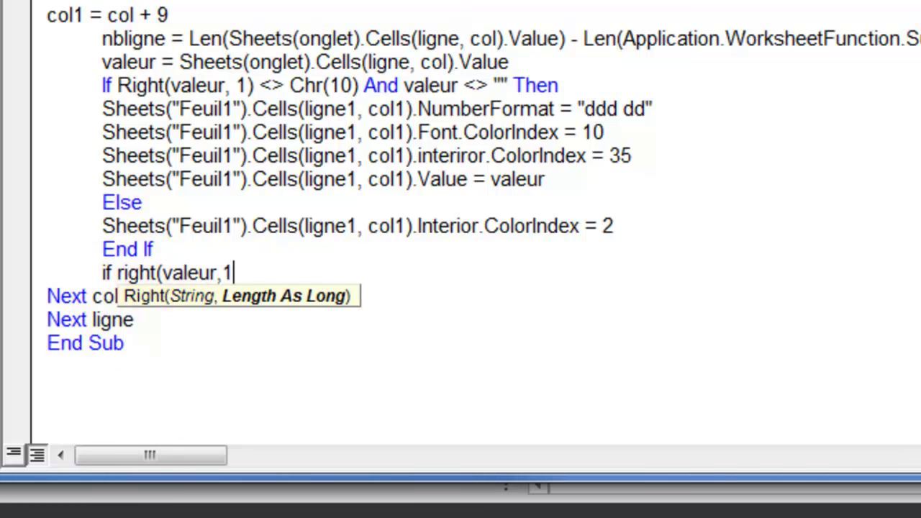
pyautogui.write(')')
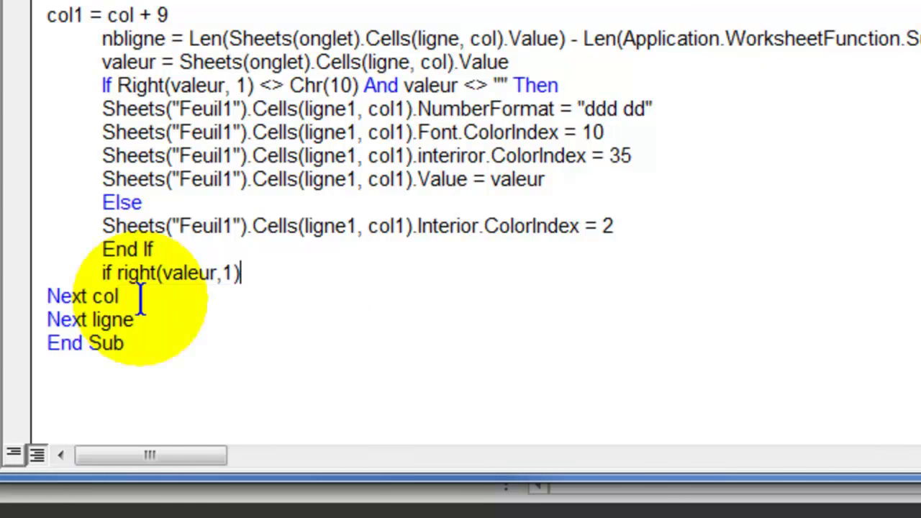
pyautogui.write(' = chr(10)')
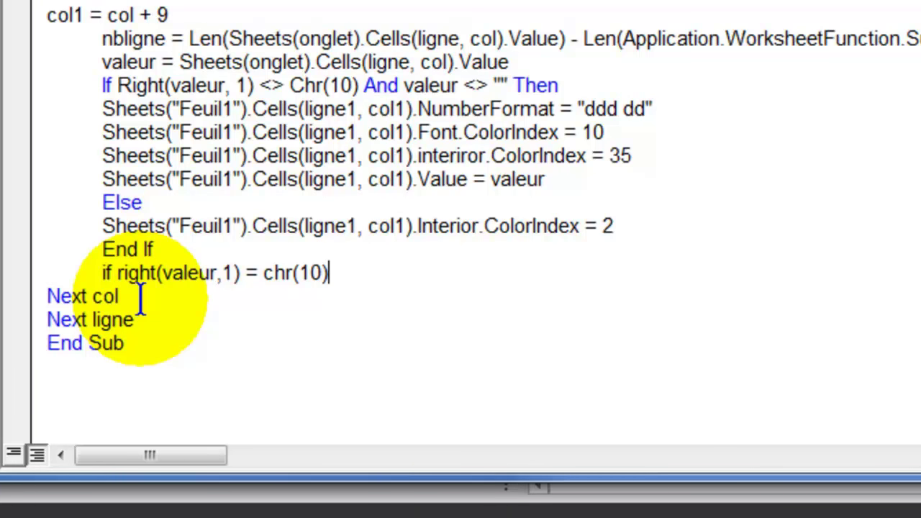
pyautogui.write(' and valeur <>')
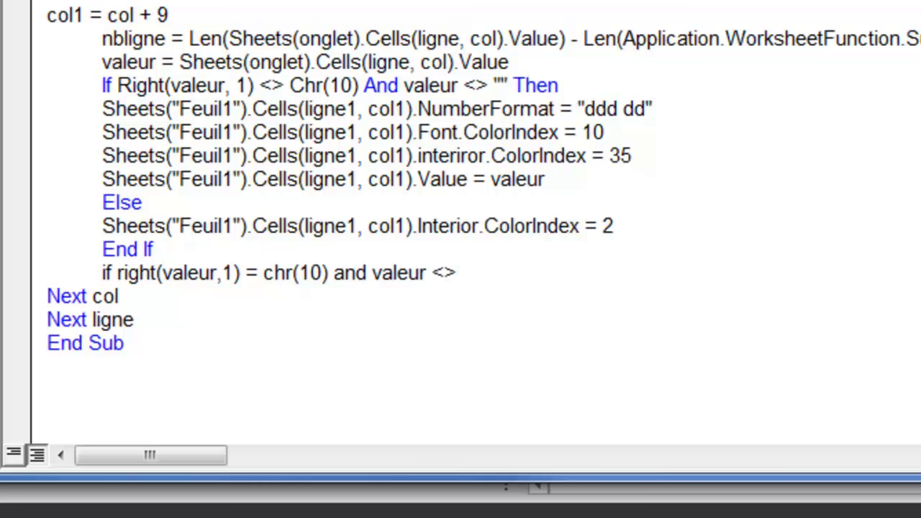
pyautogui.write('"" ')
pyautogui.write('then')
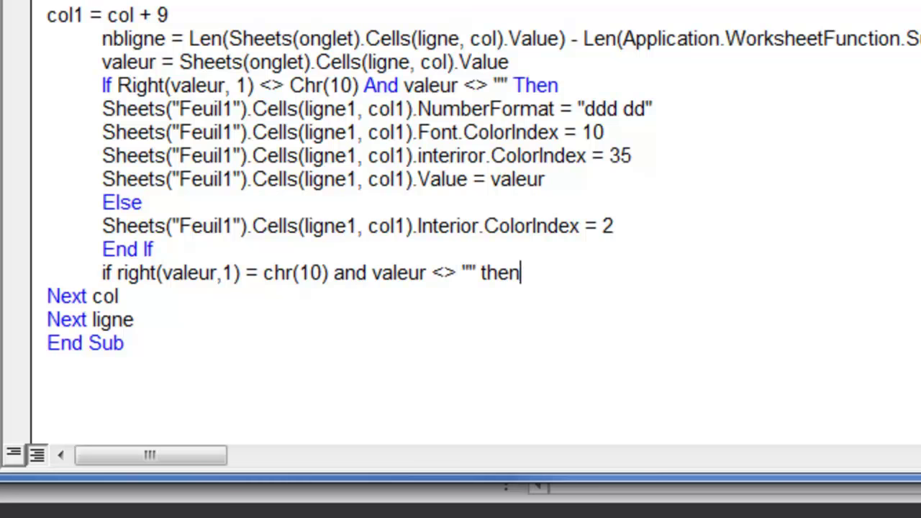
pyautogui.press('Return')
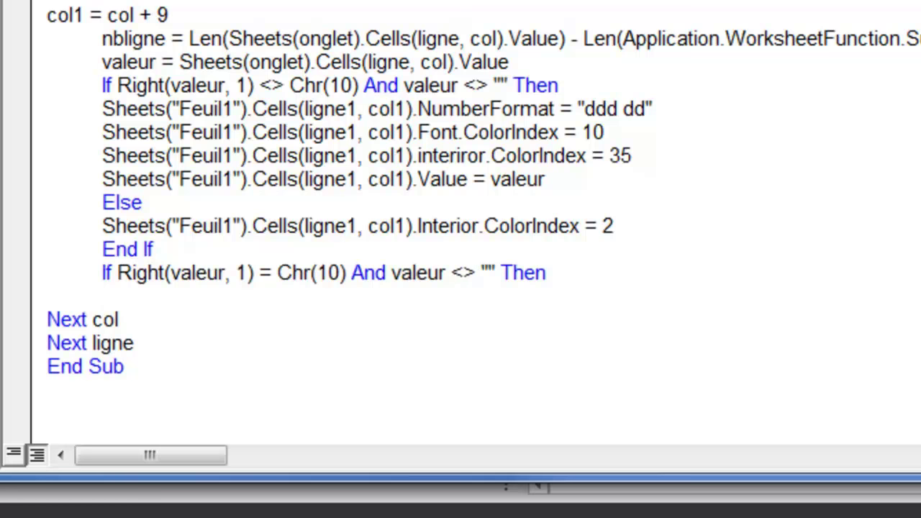
pyautogui.press('Return')
pyautogui.press('Return')
pyautogui.write('end if')
# Step: Inside that block, set the Feuil1 cell's NumberFormat to "0"
pyautogui.click(103, 296)
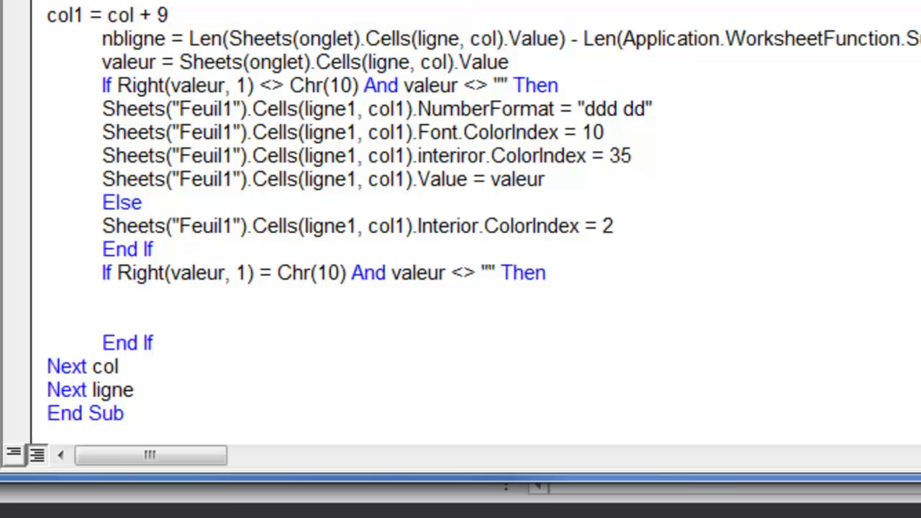
pyautogui.hotkey('ctrl', 'v')
pyautogui.write('nu')
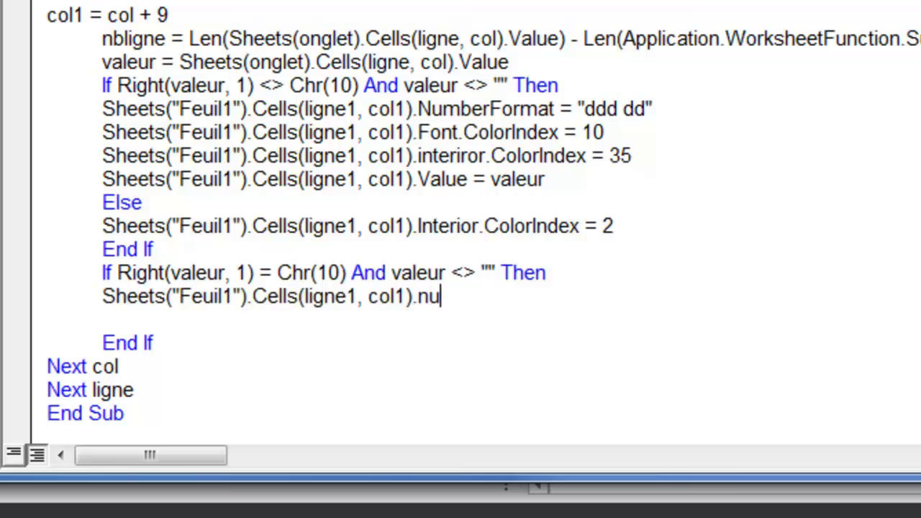
pyautogui.write('mberformat')
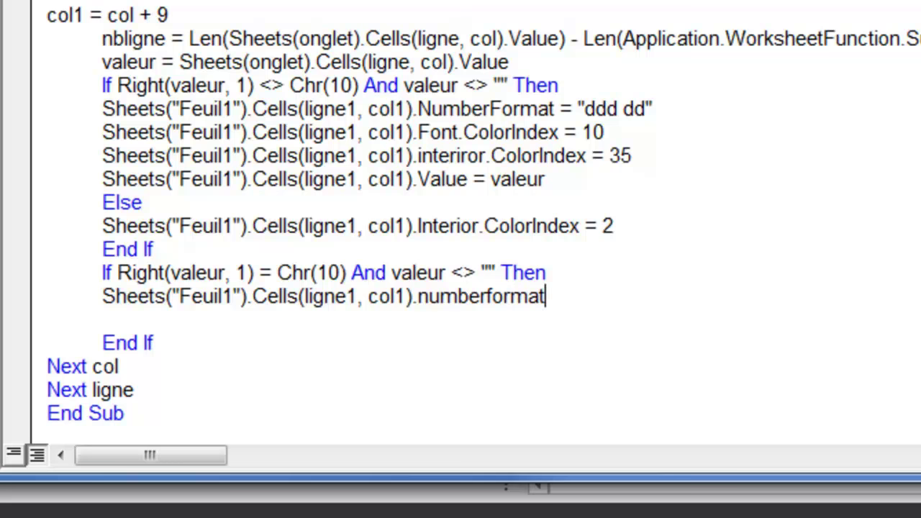
pyautogui.write(' ="')
pyautogui.write('0')
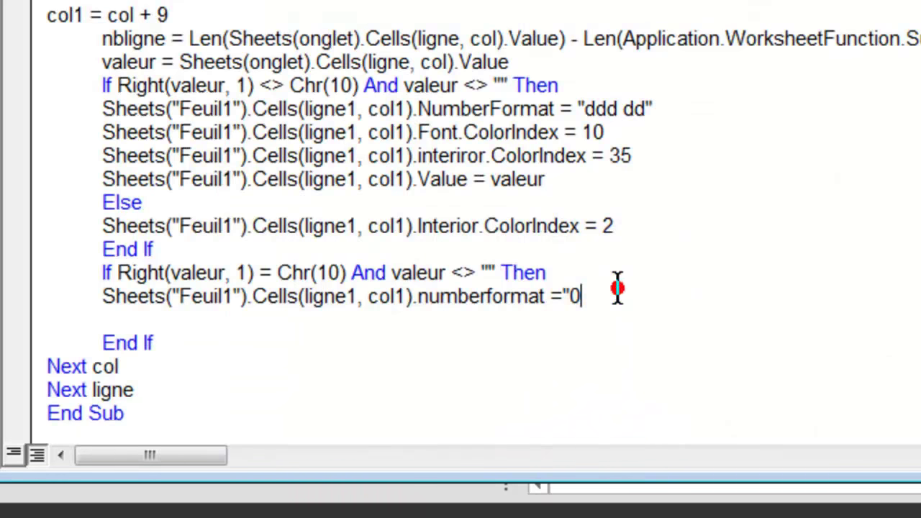
pyautogui.click(617, 288)
pyautogui.write('"')
pyautogui.press('Return')
pyautogui.press('Tab')
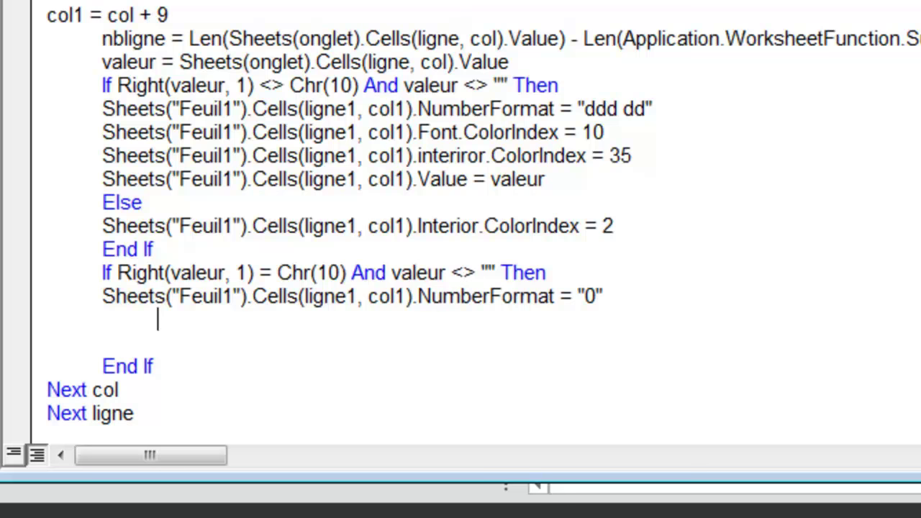
# Step: Nest If nbligne = 0 Then, setting the Feuil1 cell's Value to "", closed by End If
pyautogui.doubleClick(128, 41)
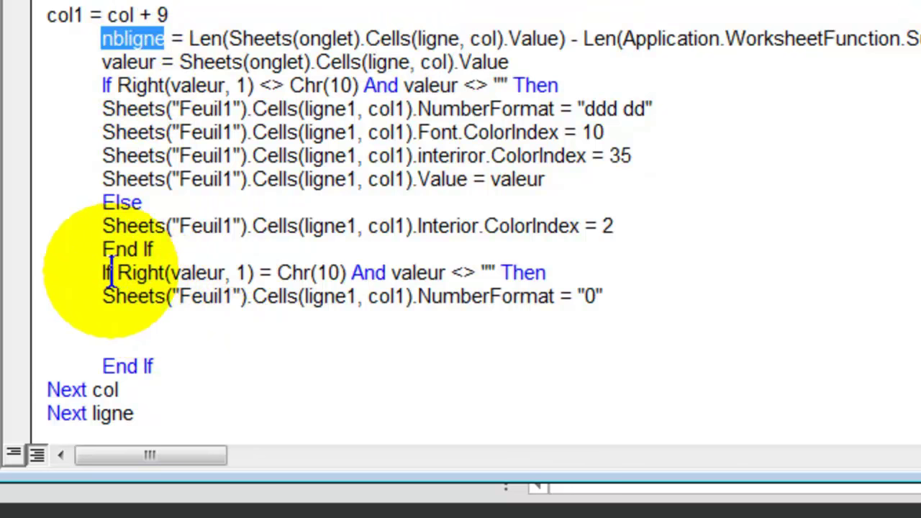
pyautogui.moveTo(106, 274); pyautogui.dragTo(410, 296)
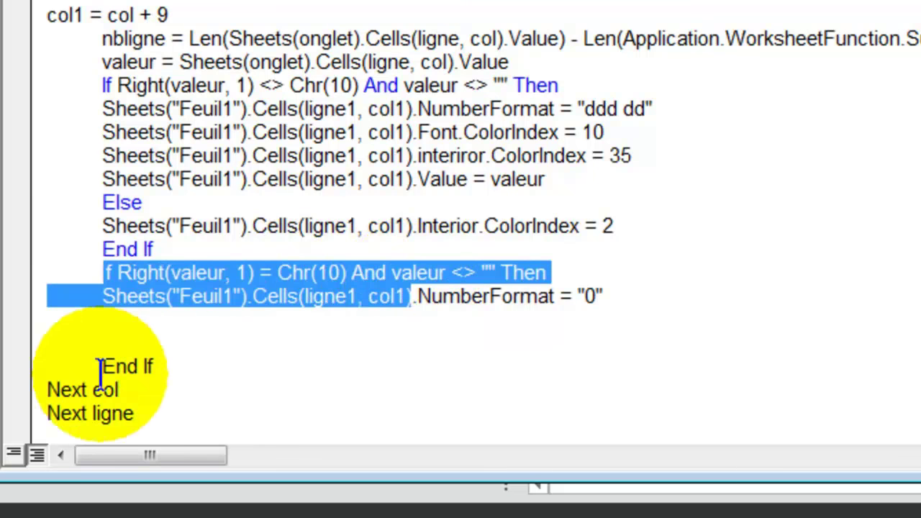
pyautogui.click(203, 329)
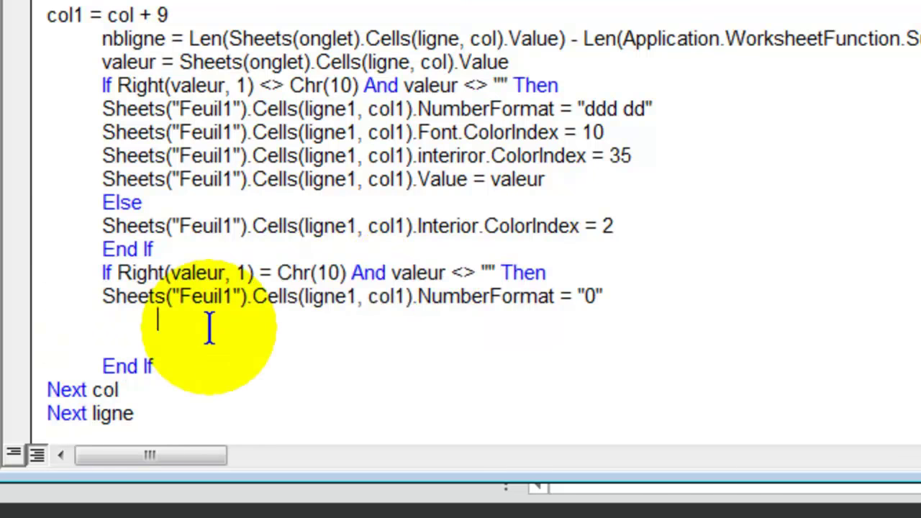
pyautogui.write('if nbligne')
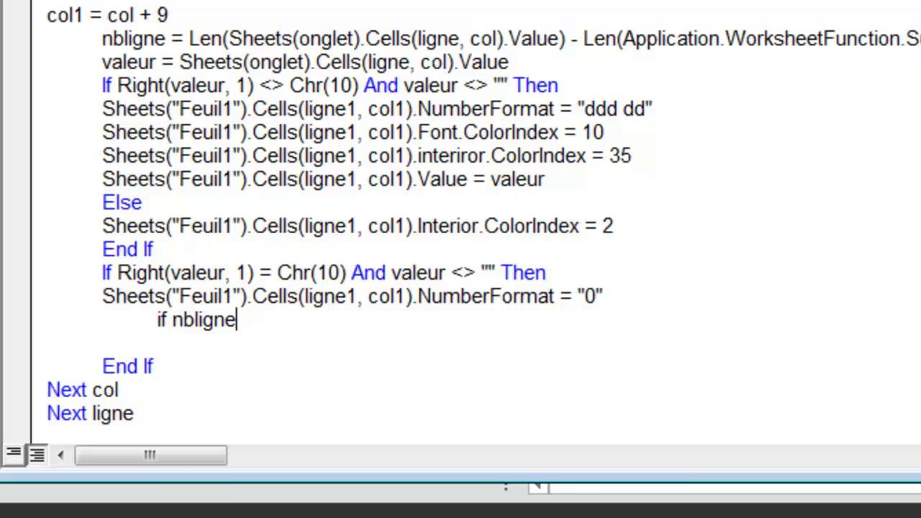
pyautogui.write(' = ')
pyautogui.write('0 then')
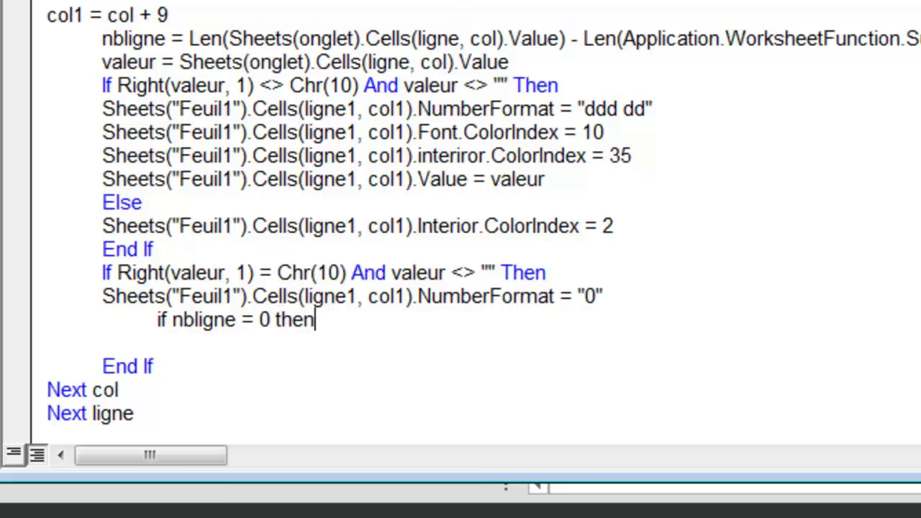
pyautogui.press('Return')
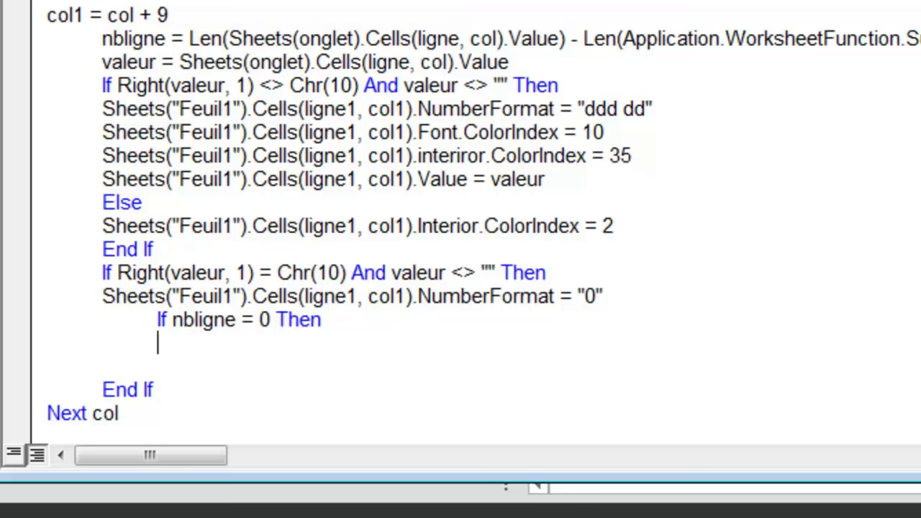
pyautogui.write('Sheets("Feuil1").Cells(ligne1, col1).')
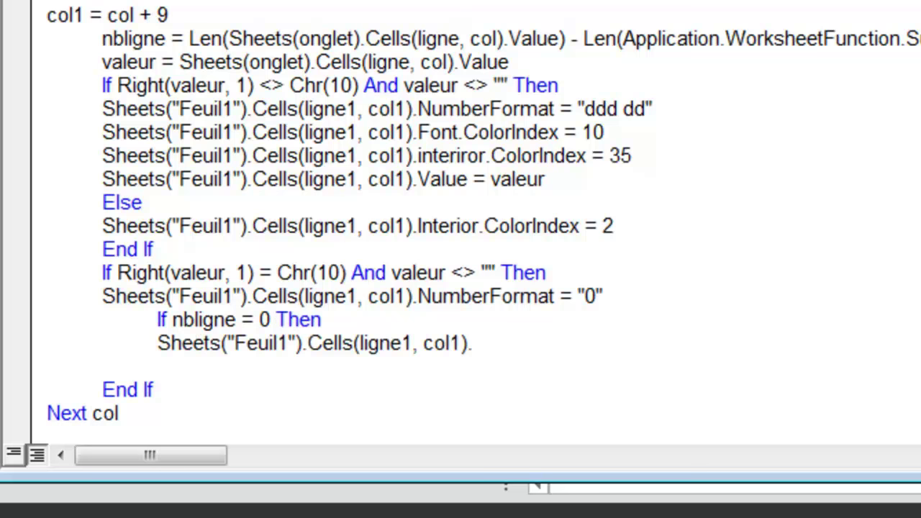
pyautogui.write('value = ""')
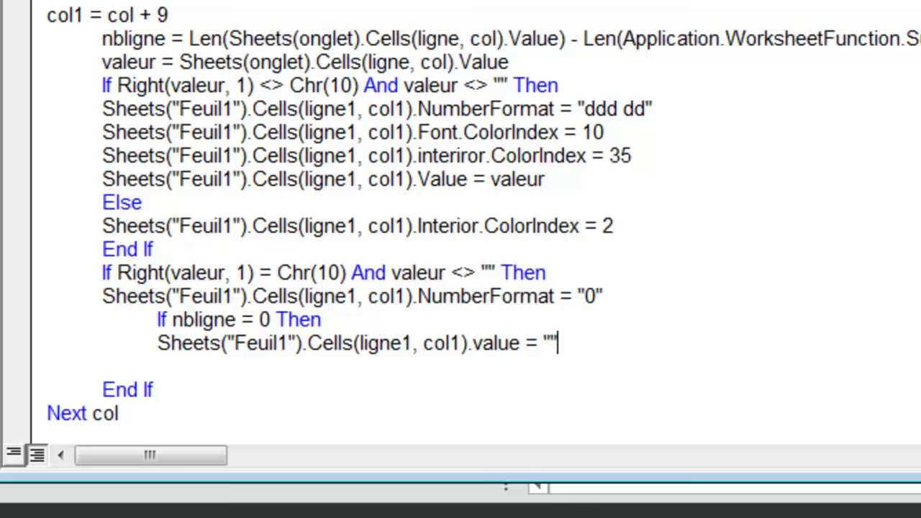
pyautogui.press('Return')
pyautogui.write('end if')
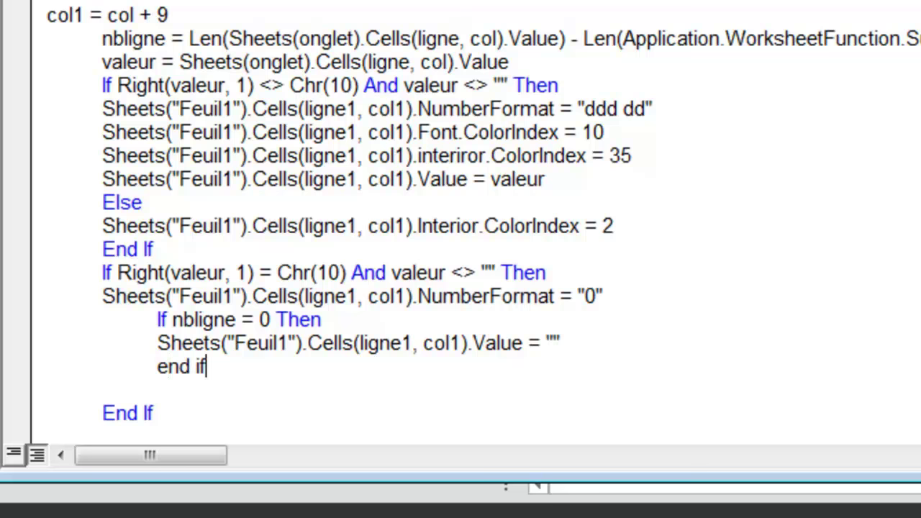
pyautogui.press('Return')
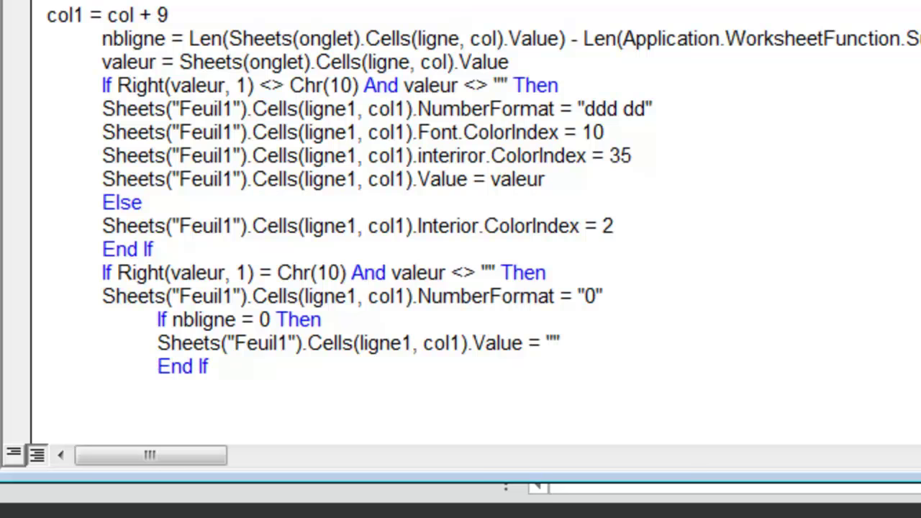
# Step: Type the condition If Right(valeur,1) = Chr(10) And IsDate(valeur) = False Then
pyautogui.write('if ')
pyautogui.write('right')
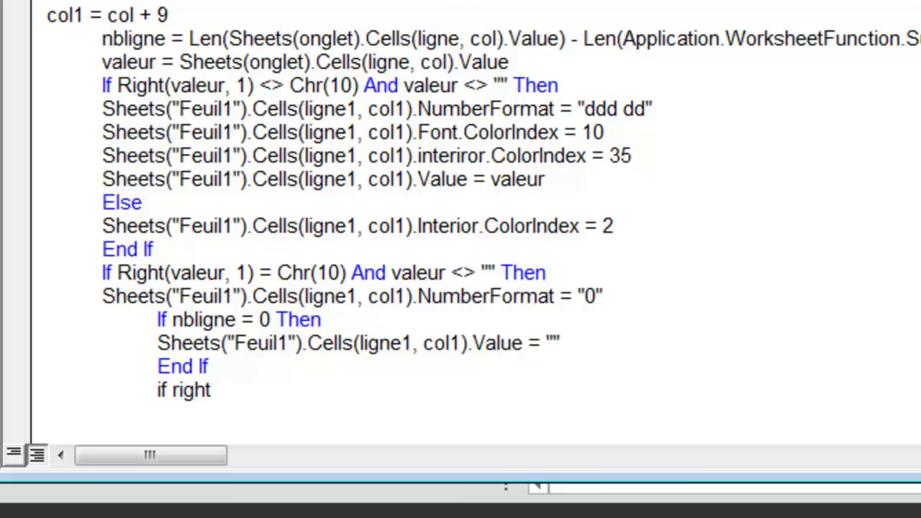
pyautogui.write('(')
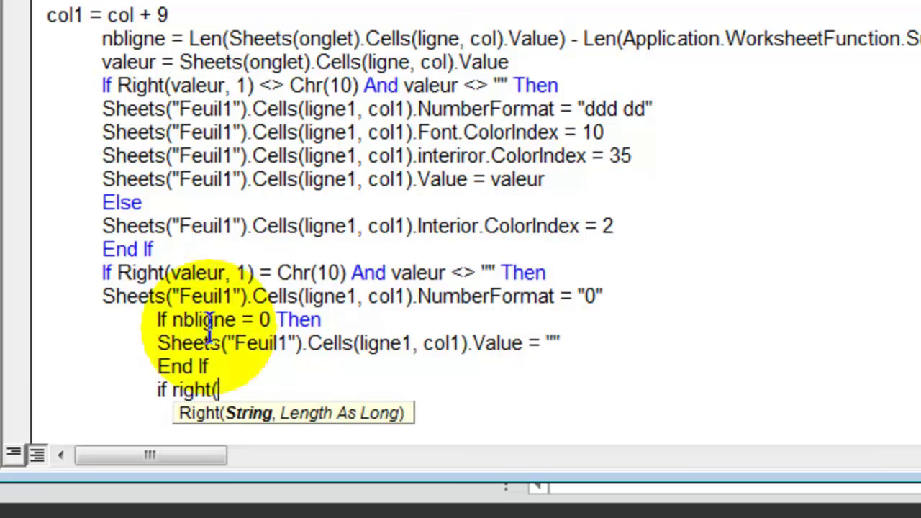
pyautogui.write('valeur,1')
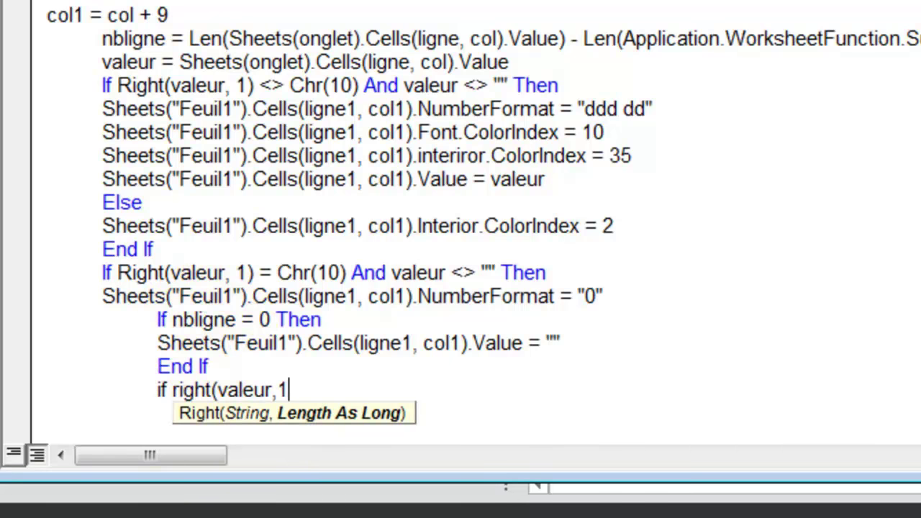
pyautogui.write(')')
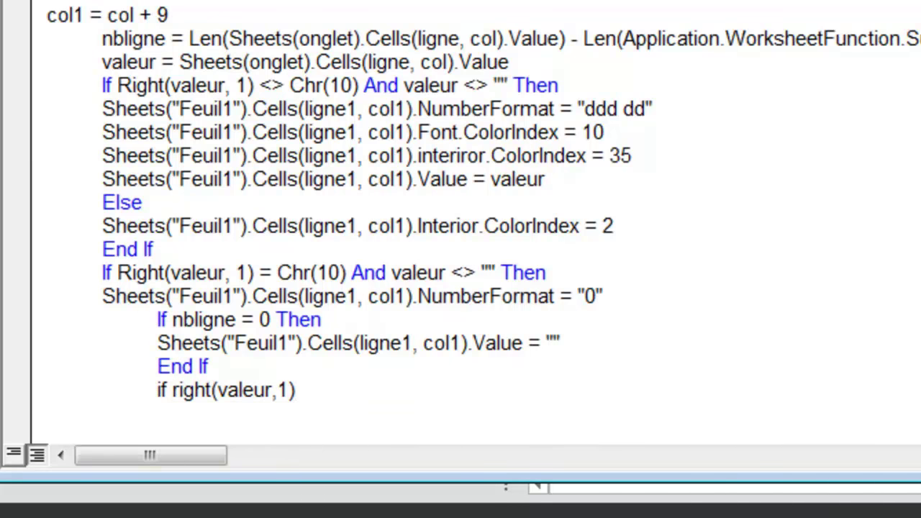
pyautogui.write(' = chr(10)')
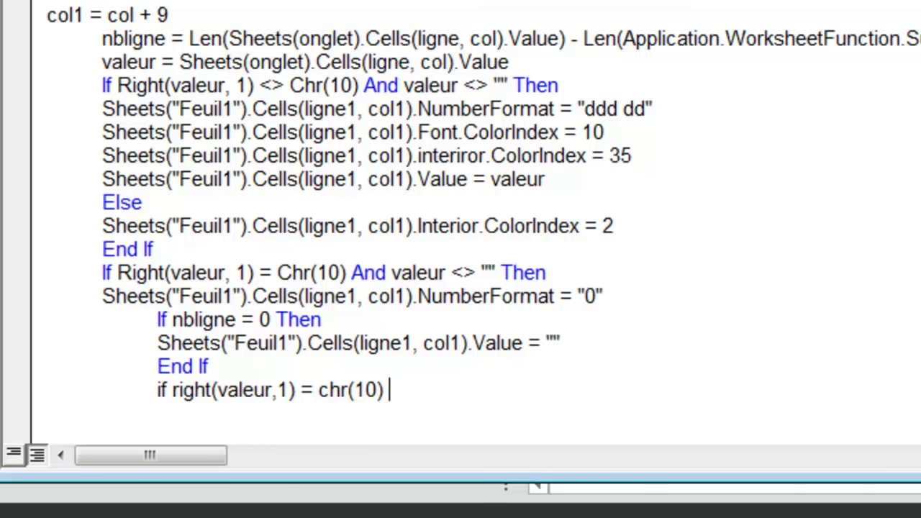
pyautogui.write('and ')
pyautogui.write('isdate(')
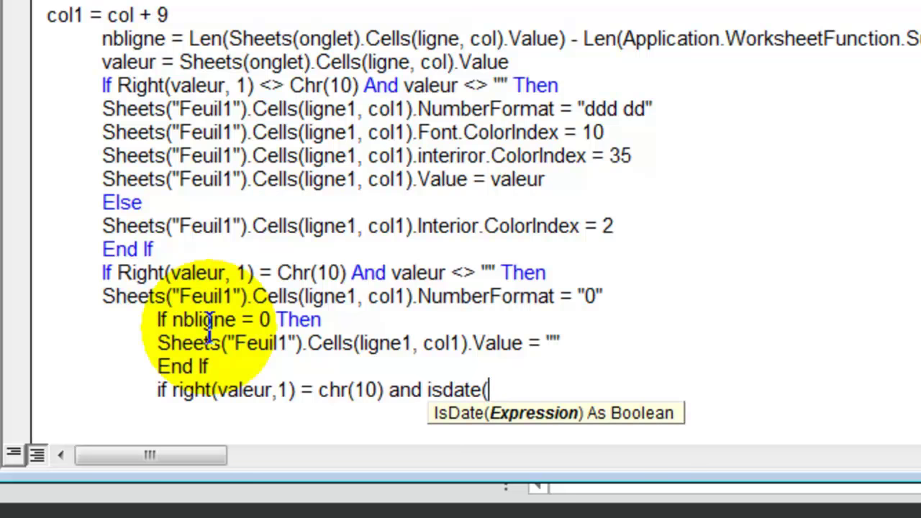
pyautogui.write('valeur)')
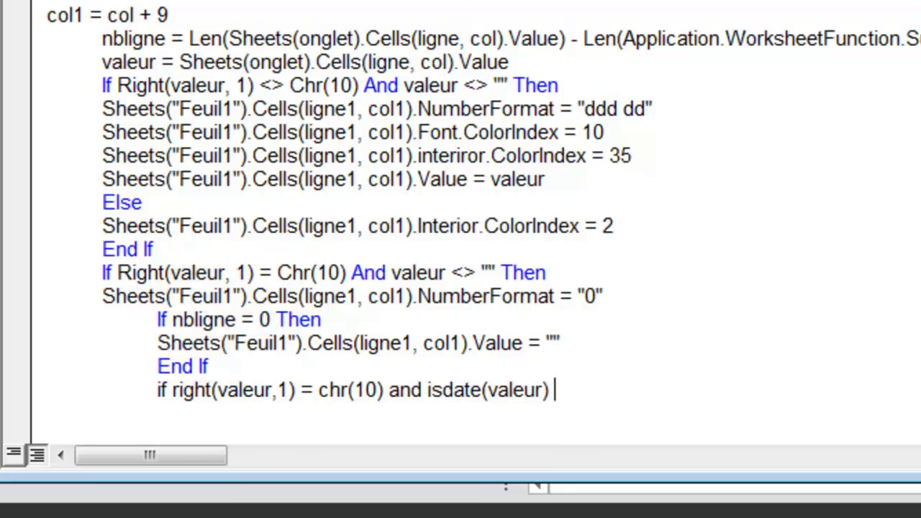
pyautogui.write(' = false then')
pyautogui.press('Return')
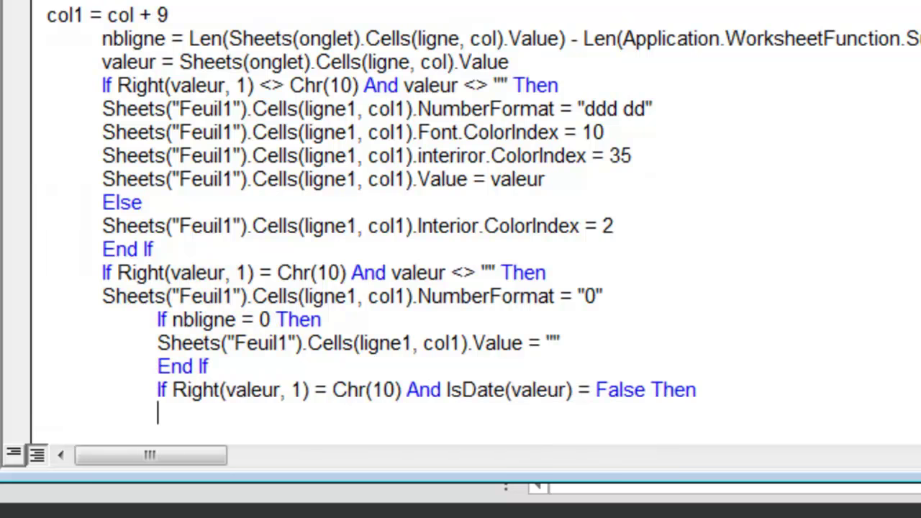
pyautogui.scroll(-2, 361, 228)
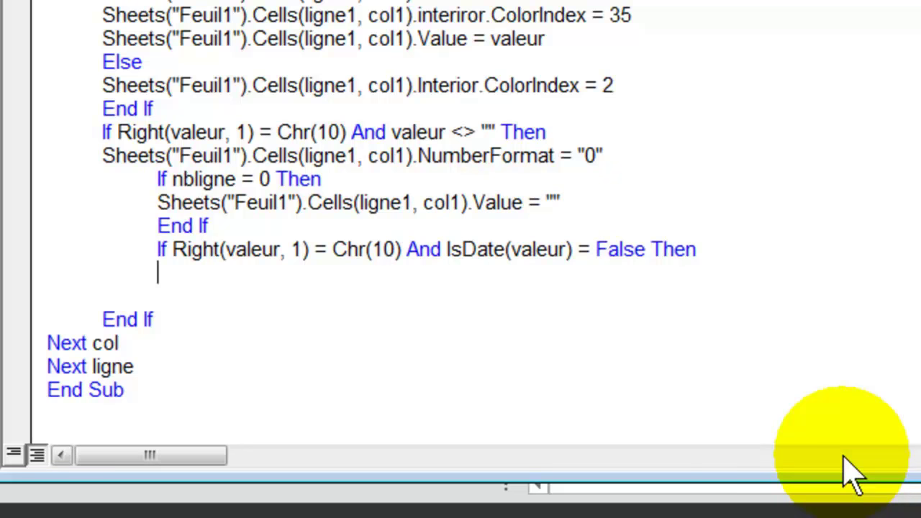
# Step: Close the condition with End If, setting Font.ColorIndex = 1 and Value = nbligne inside it
pyautogui.press('Return')
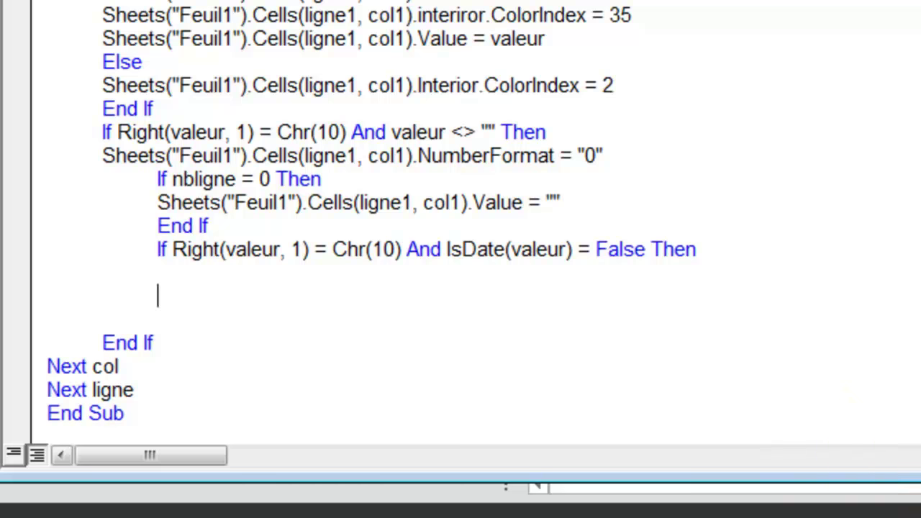
pyautogui.write('end if')
pyautogui.click(158, 272)
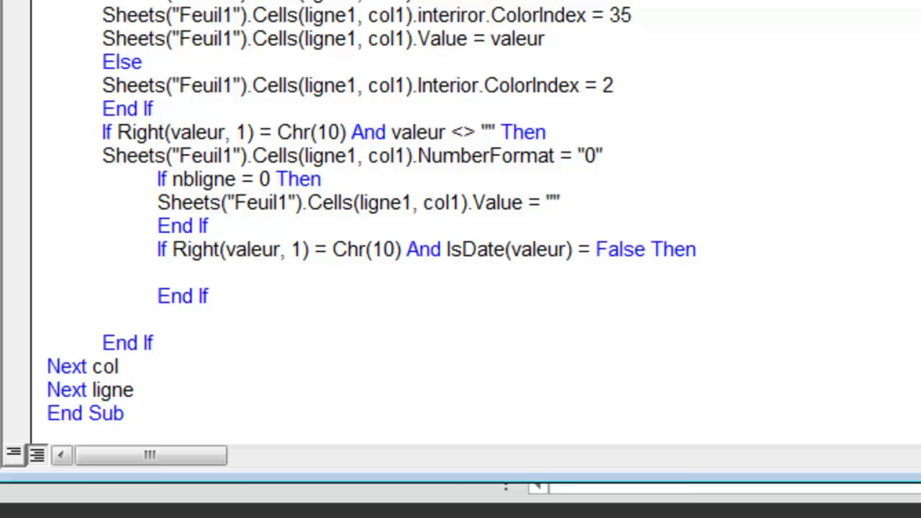
pyautogui.write('Sheets("Feuil1").Cells(ligne1, col1).')
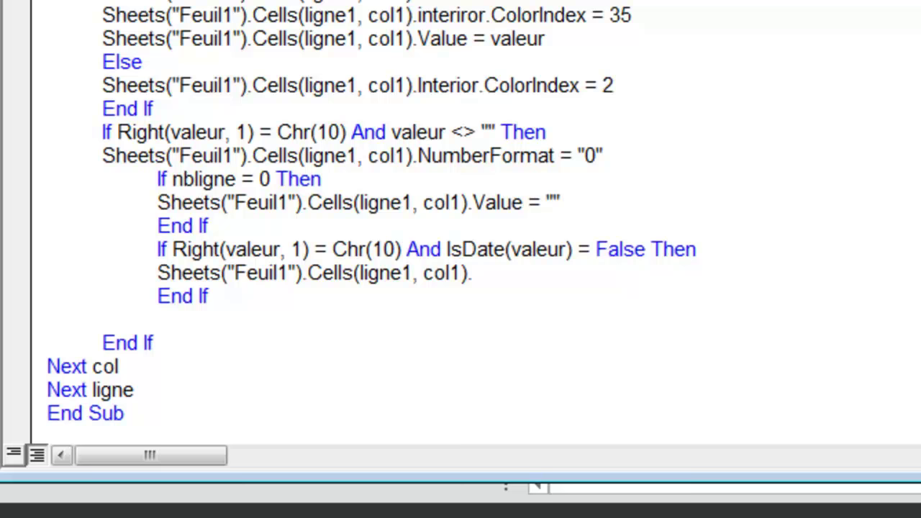
pyautogui.write('font.colorindex = 1')
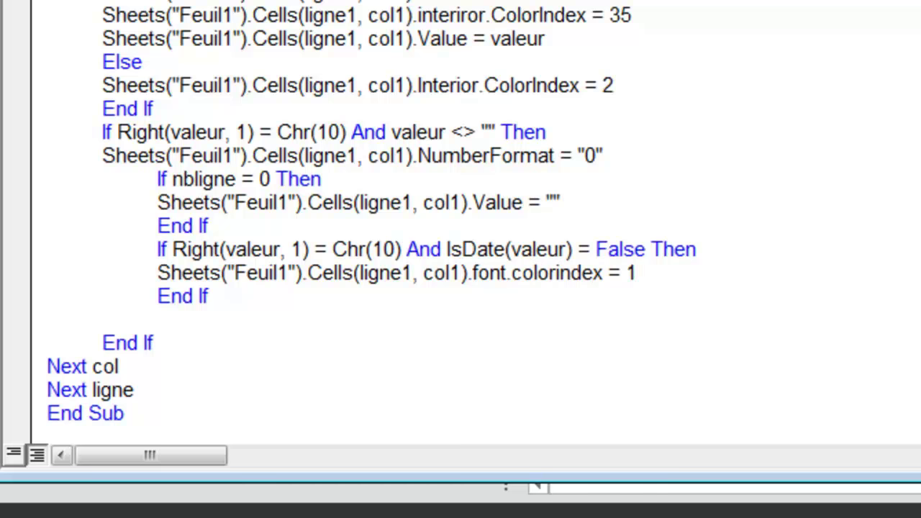
pyautogui.press('Return')
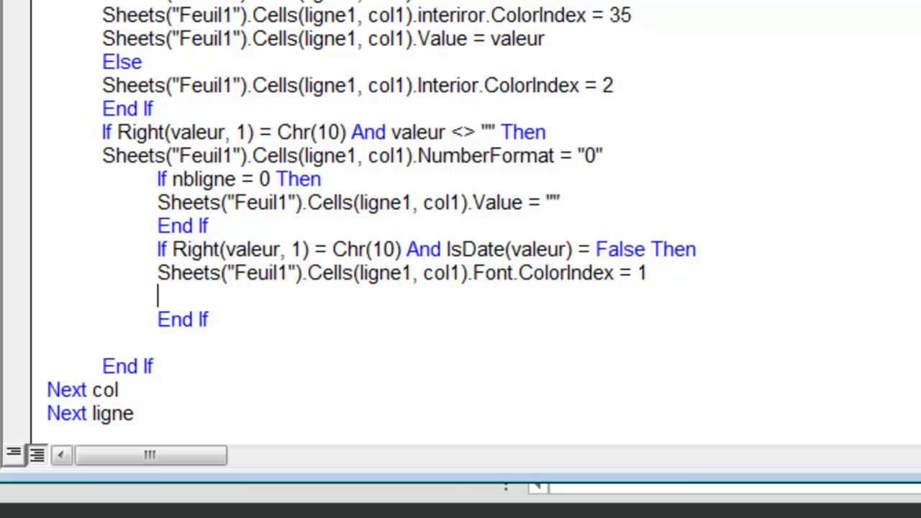
pyautogui.write('Sheets("Feuil1").Cells(ligne1, col1).')
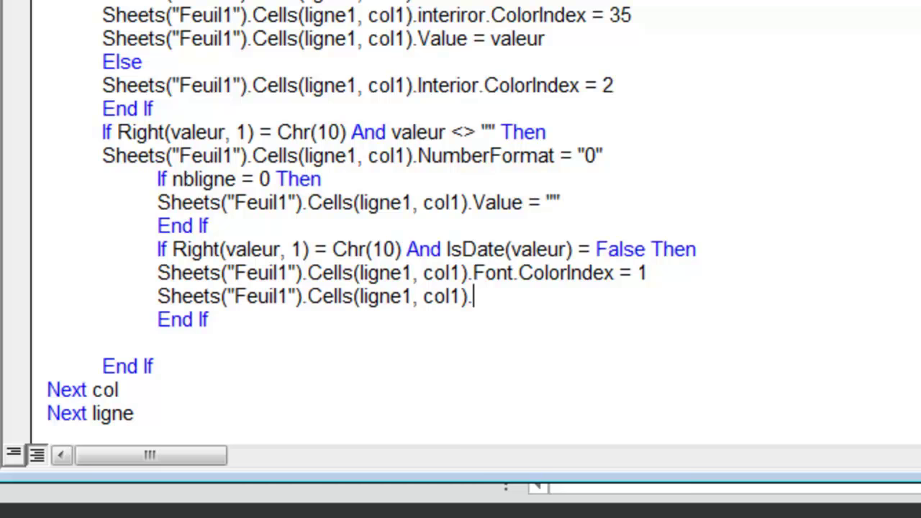
pyautogui.write('value = nbligne')
pyautogui.press('Return')
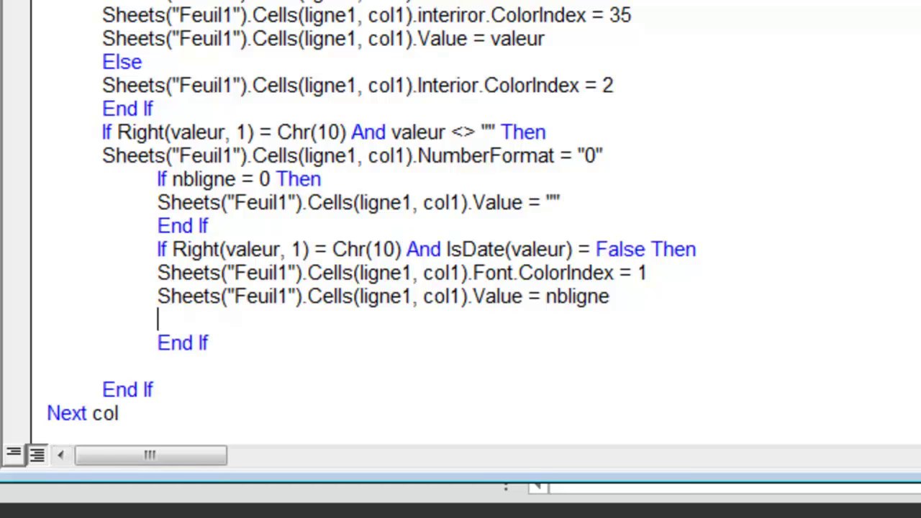
pyautogui.hotkey('alt', 'F11')
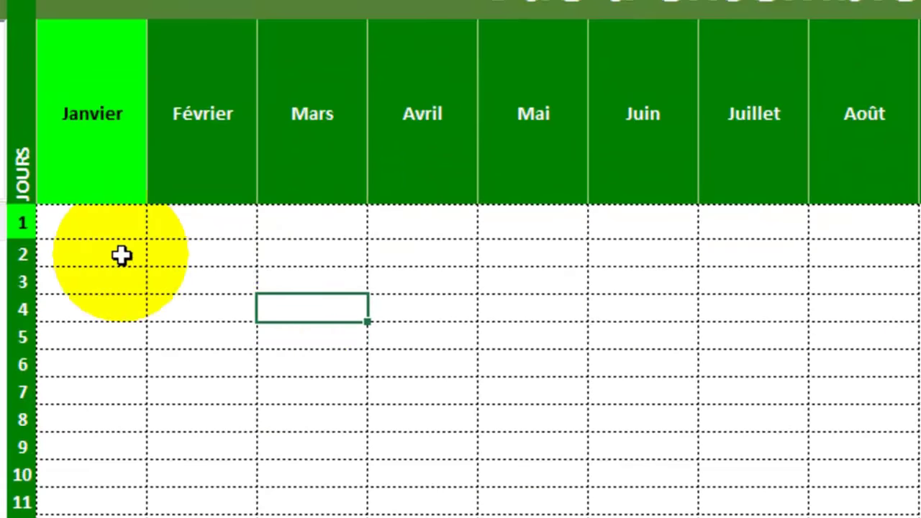
pyautogui.click(121, 255)
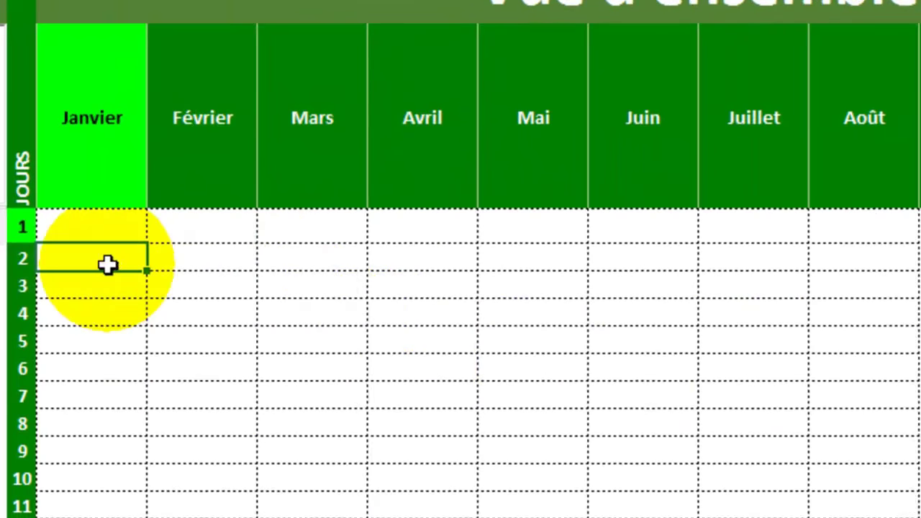
pyautogui.click(107, 265)
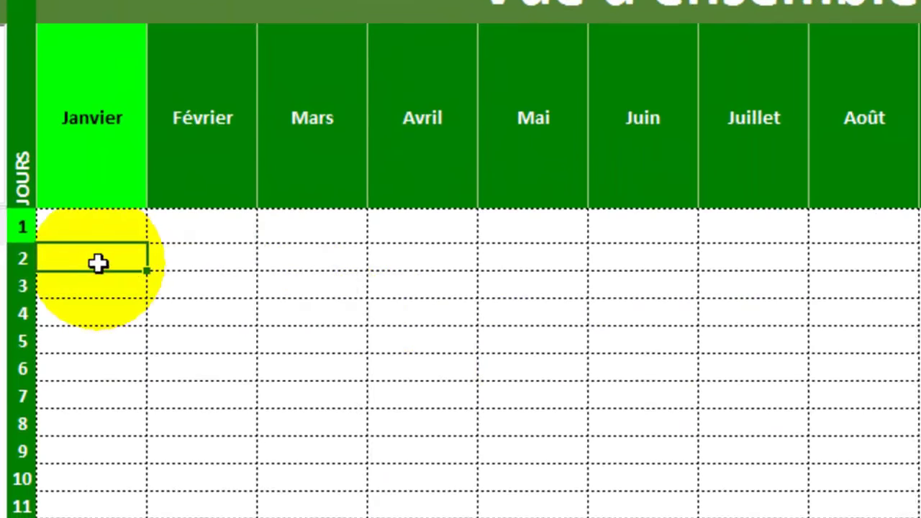
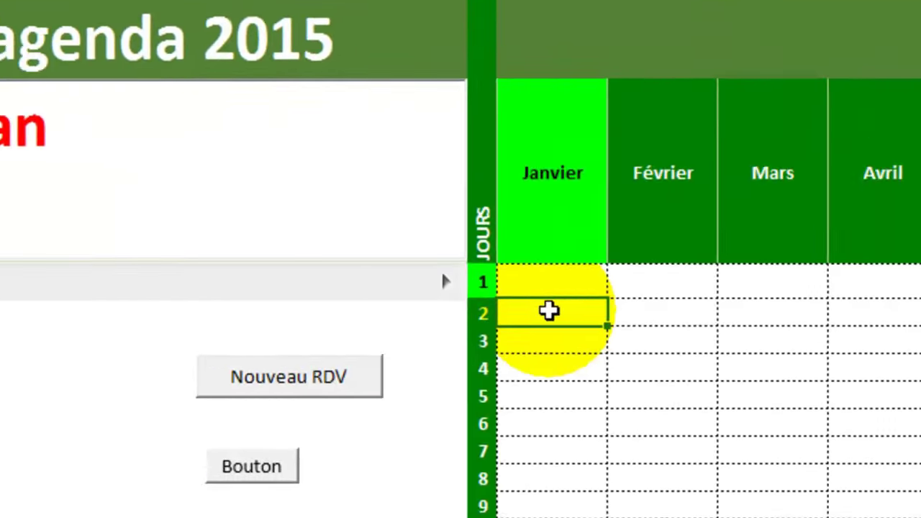
# Step: Step the agenda to 2 January to show its two appointments, and select the nbligne code lines
pyautogui.click(85, 256)
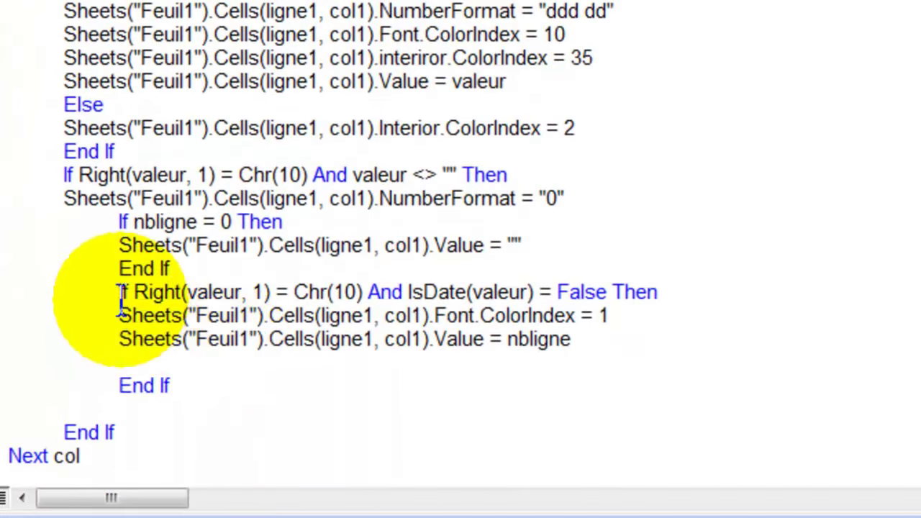
pyautogui.moveTo(120, 292); pyautogui.dragTo(572, 339)
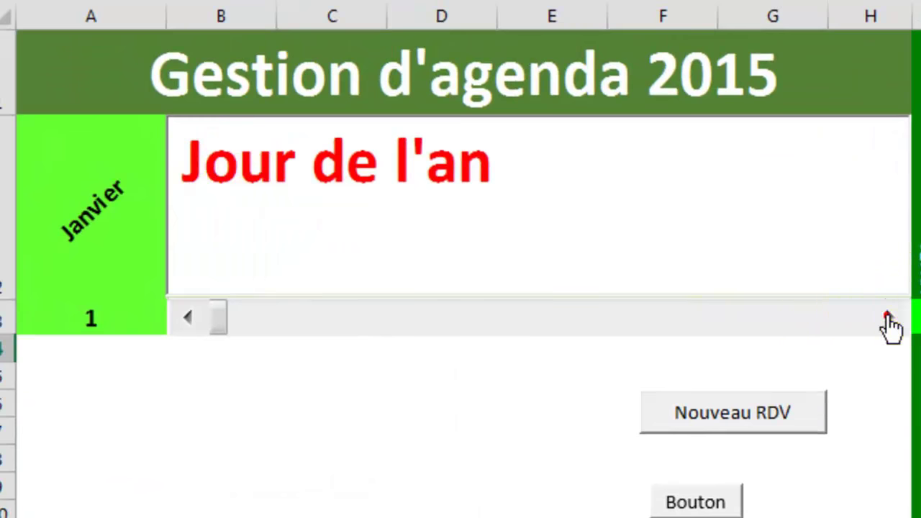
pyautogui.click(890, 317)
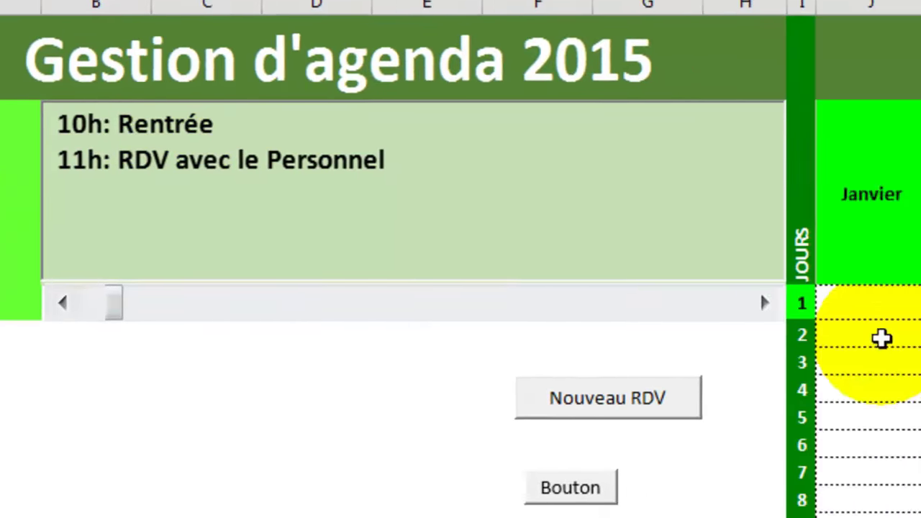
pyautogui.click(329, 275)
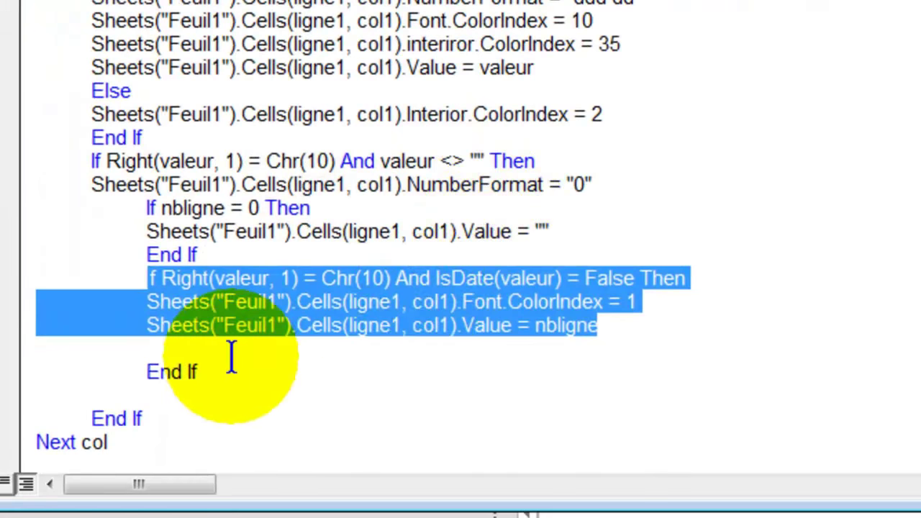
# Step: Add a Sheets("Feuil1").Cells(ligne1, col1).FormatConditions.AddDatabar line, then begin another line with that cell reference
pyautogui.click(232, 356)
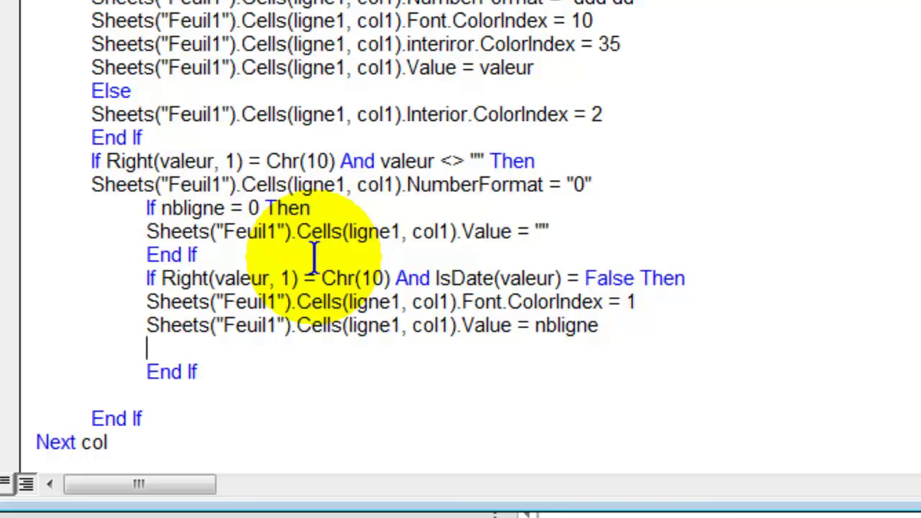
pyautogui.write('Sheets("Feuil1").Cells(ligne1, col1).')
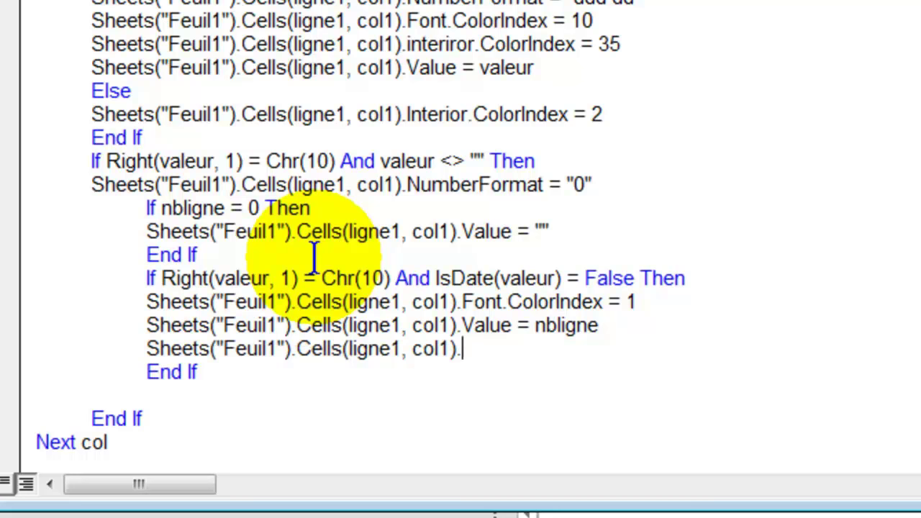
pyautogui.write('formatconditions.add')
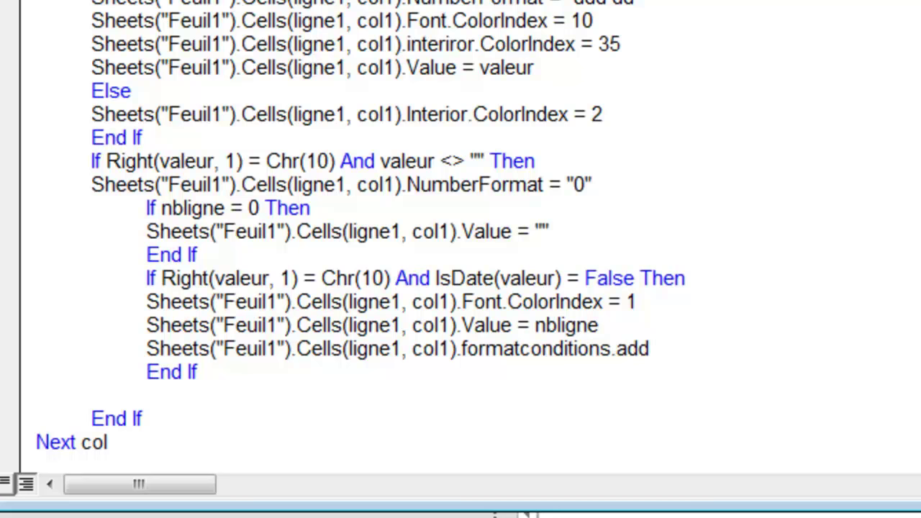
pyautogui.write('databar')
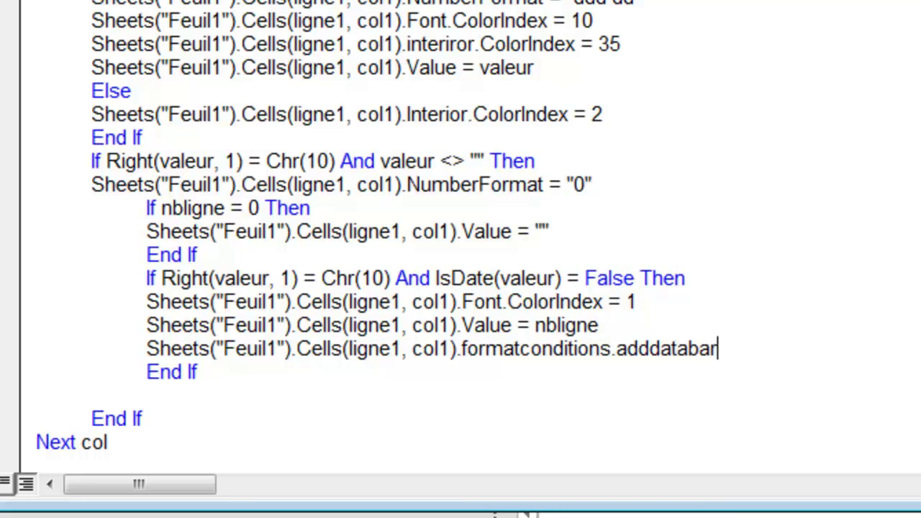
pyautogui.press('Return')
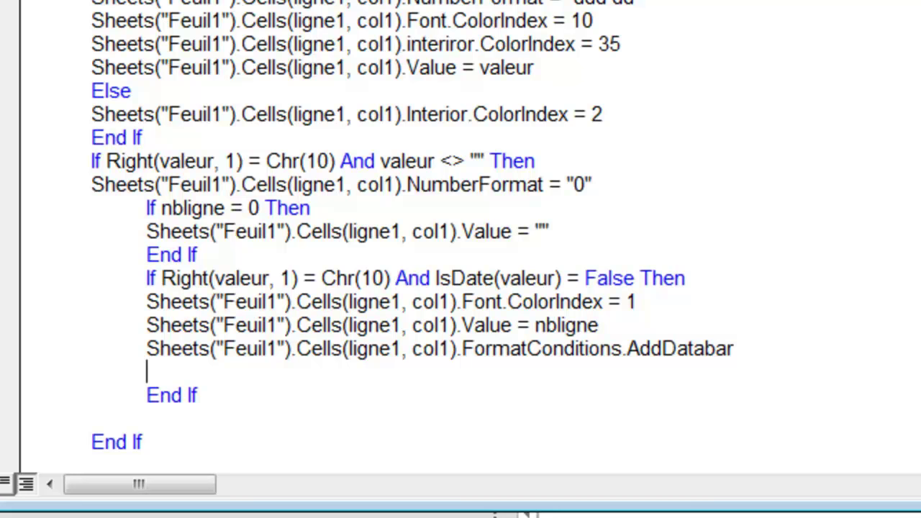
pyautogui.write('Sheets("Feuil1").Cells(ligne1, col1).')
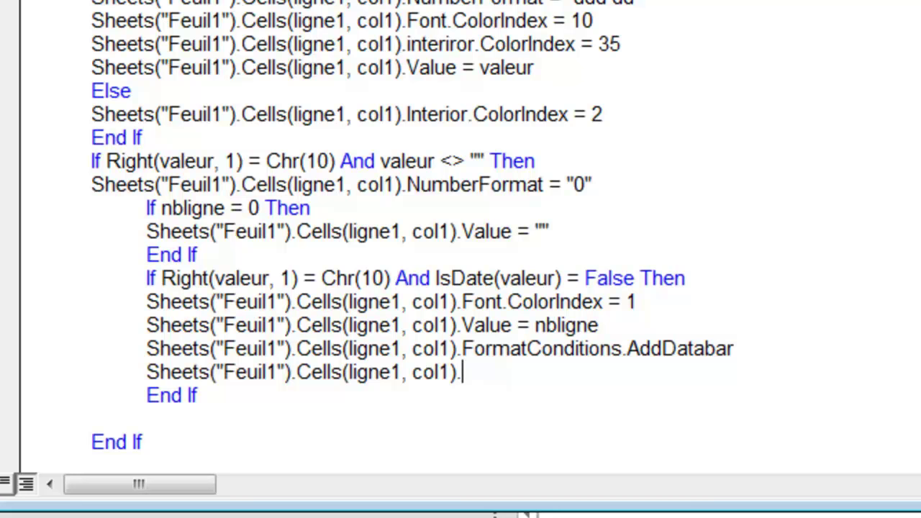
# Step: Turn a copy of the data bar line into FormatConditions(1).MinPoint.Modify newtype:= xlConditionValueNumber, newvalue = 0
pyautogui.click(317, 261)
pyautogui.press('Return')
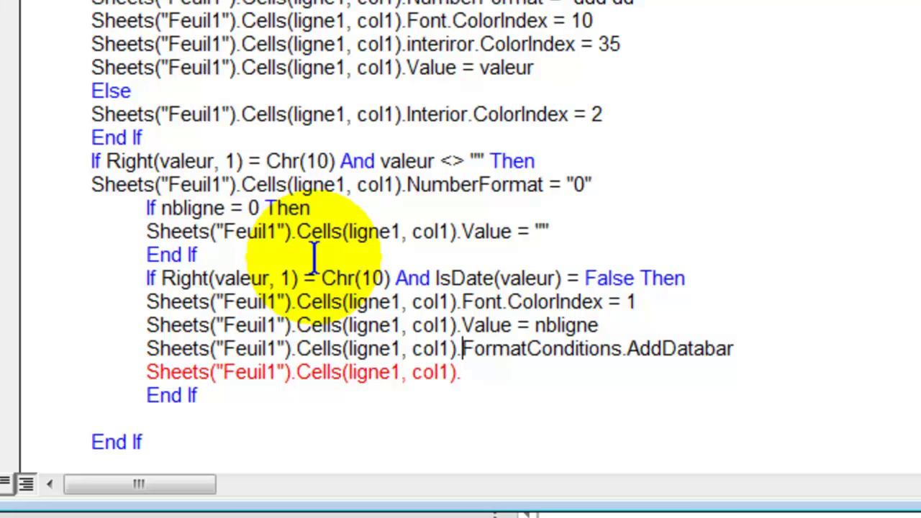
pyautogui.hotkey('shift', 'End')
pyautogui.hotkey('ctrl', 'c')
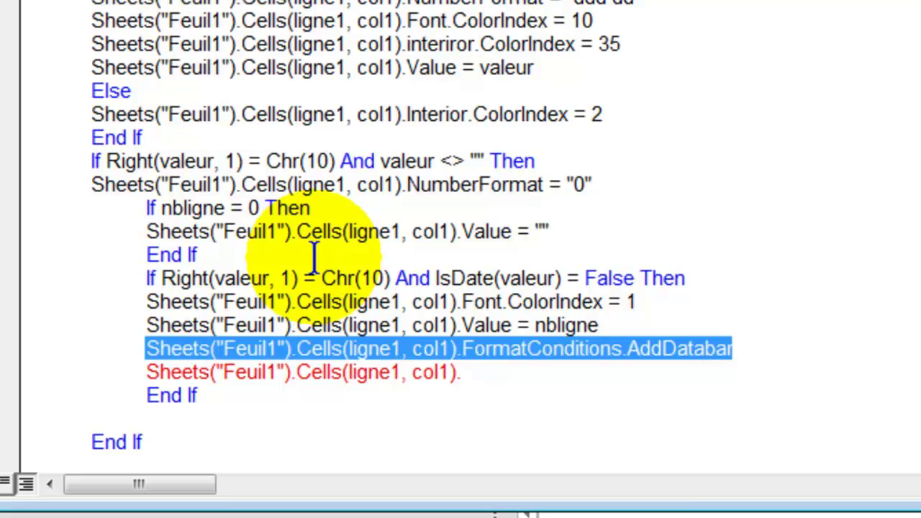
pyautogui.press('Down')
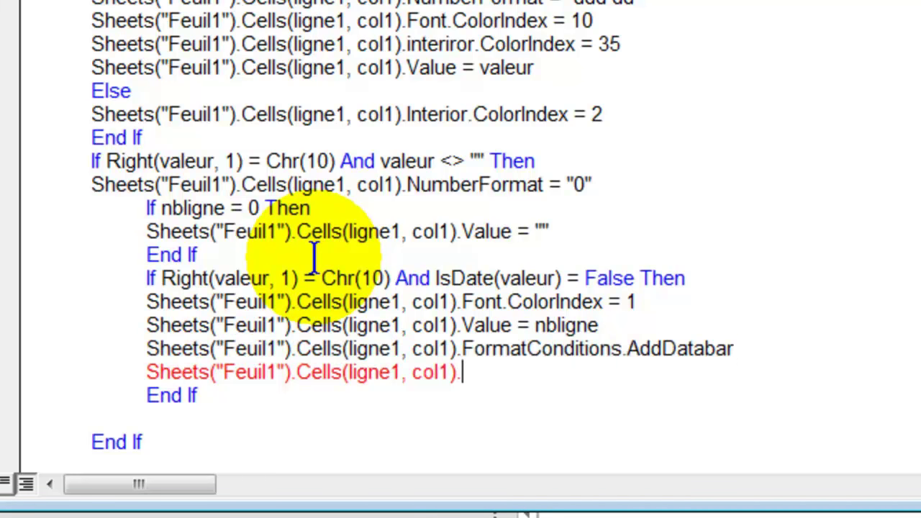
pyautogui.hotkey('shift', 'Home')
pyautogui.hotkey('ctrl', 'v')
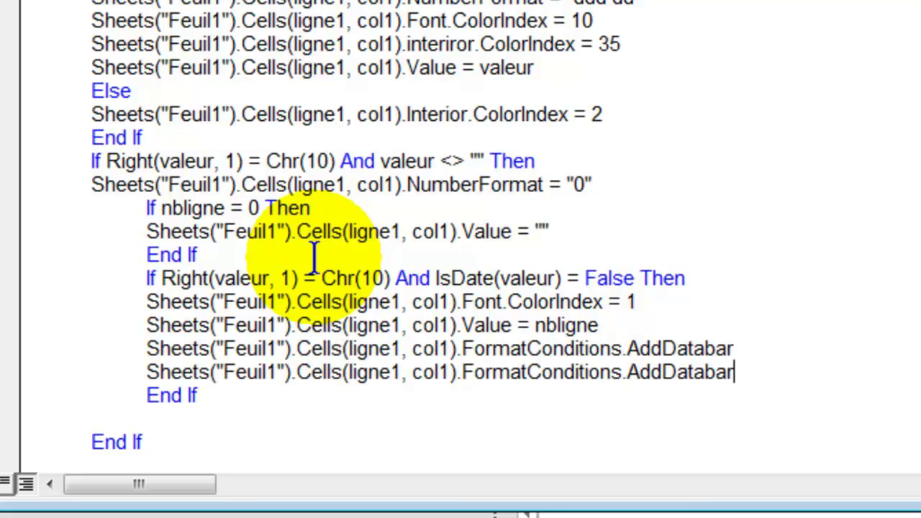
pyautogui.press('BackSpace')
pyautogui.press('BackSpace')
pyautogui.press('BackSpace')
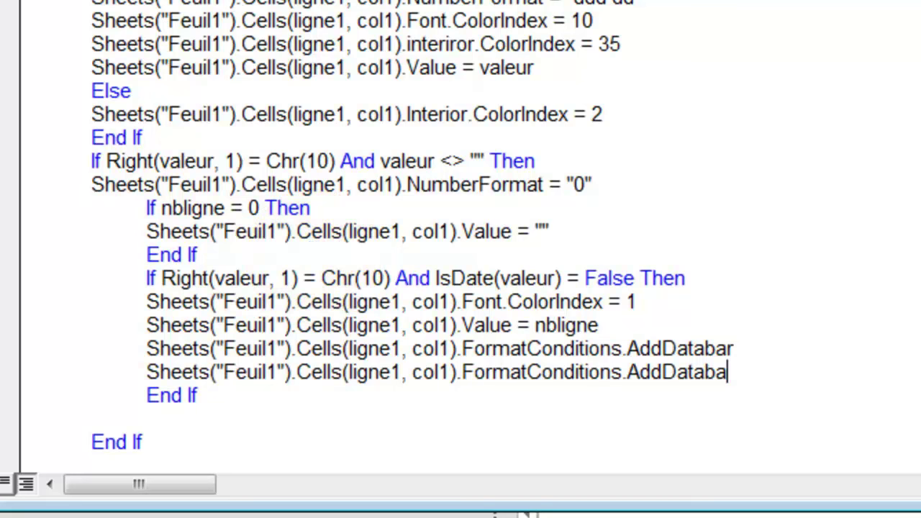
pyautogui.press('BackSpace')
pyautogui.press('BackSpace')
pyautogui.press('BackSpace')
pyautogui.press('BackSpace')
pyautogui.press('BackSpace')
pyautogui.press('BackSpace')
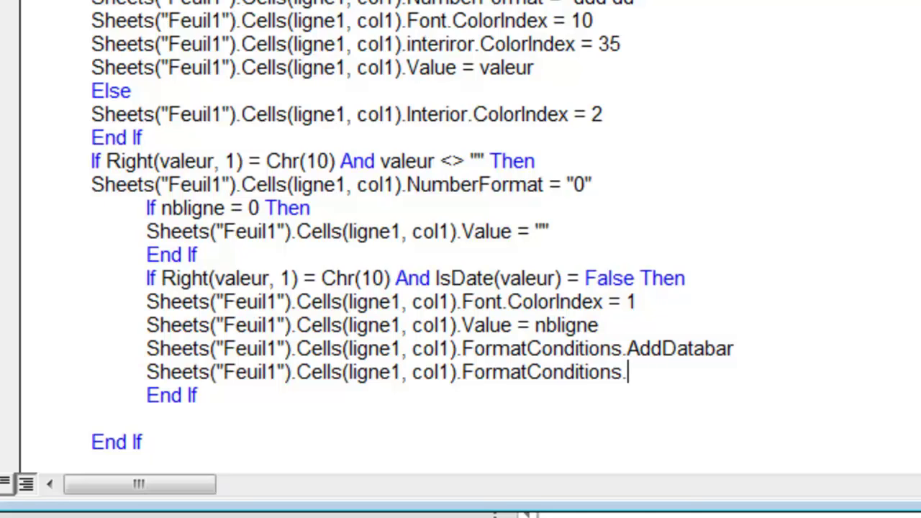
pyautogui.press('BackSpace')
pyautogui.write('(1).')
pyautogui.write('Minpoint')
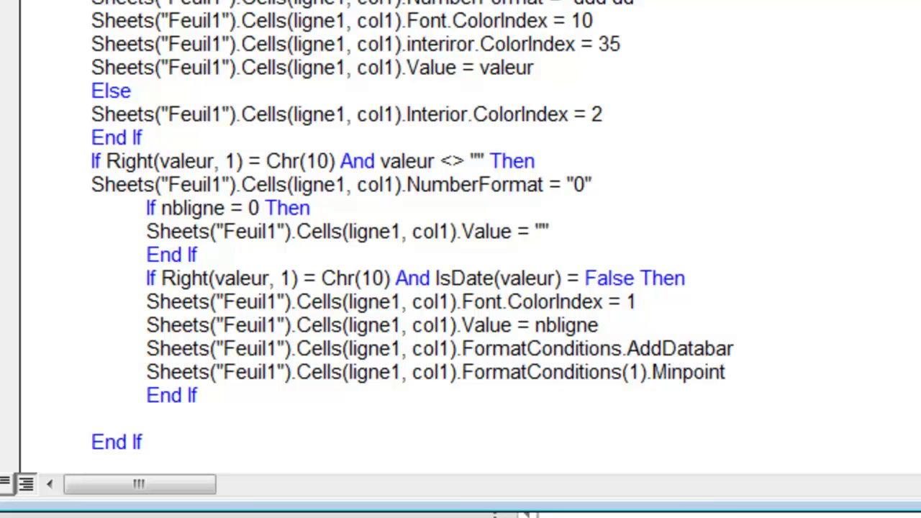
pyautogui.write('.modify')
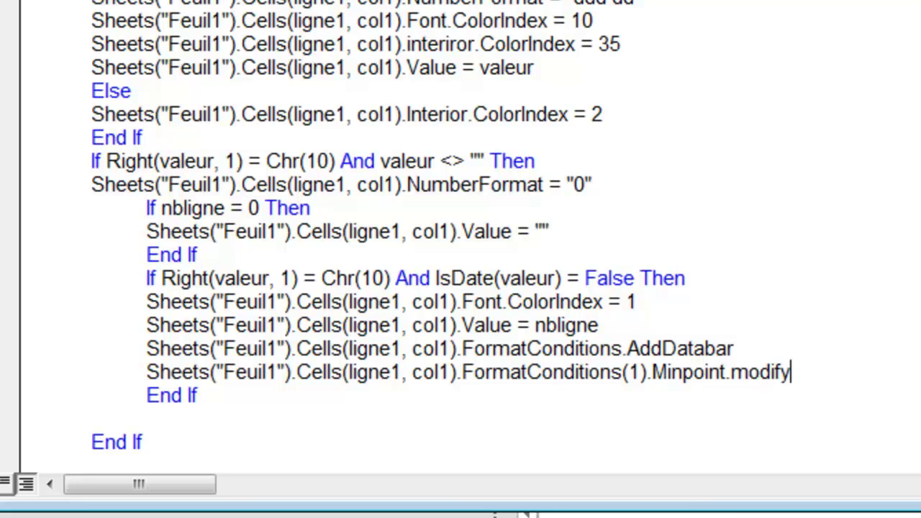
pyautogui.write(' newtype')
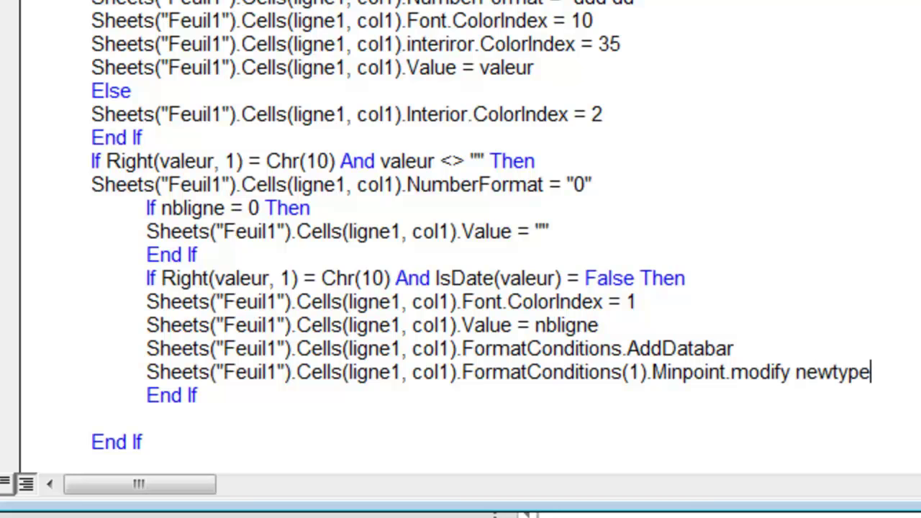
pyautogui.write(':= ')
pyautogui.write('xl')
pyautogui.write('co')
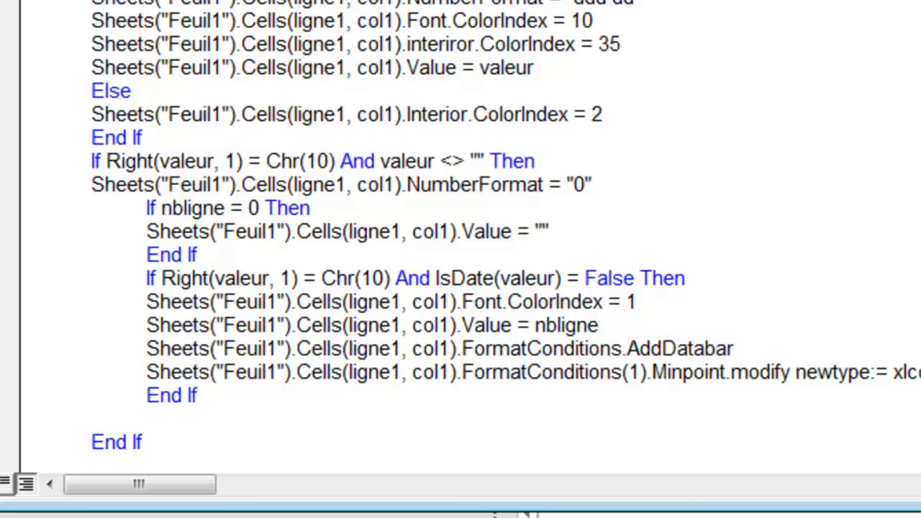
pyautogui.write('enumber')
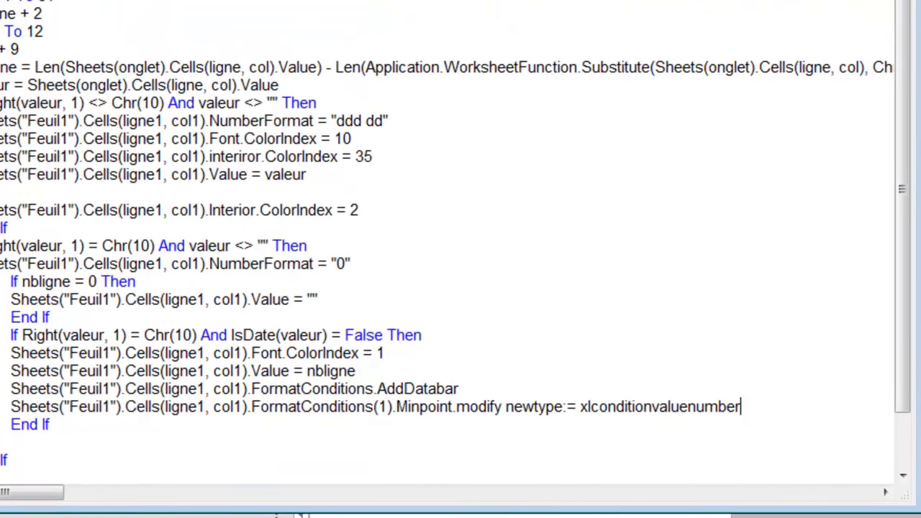
pyautogui.write(', ')
pyautogui.write('newvalue = 0')
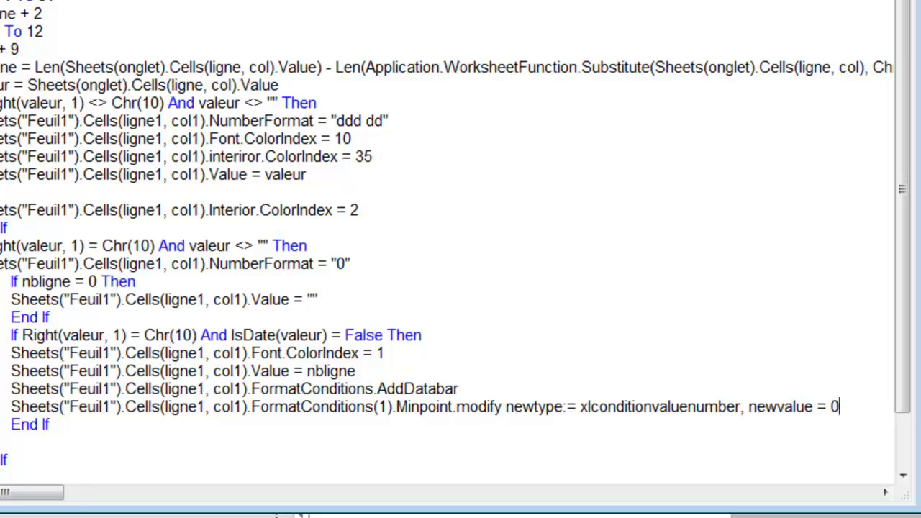
# Step: Correct the MinPoint line to use newvalue:=0 so it compiles as accepted code
pyautogui.press('Return')
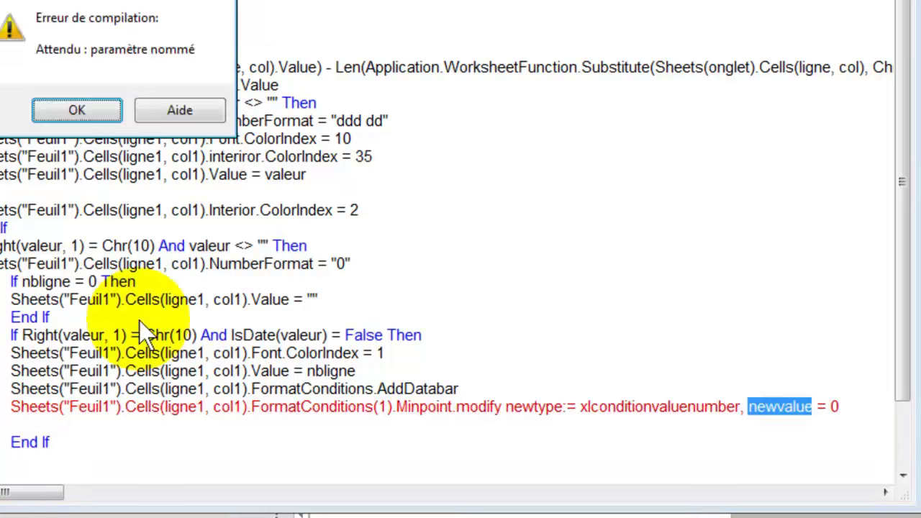
pyautogui.press('Return')
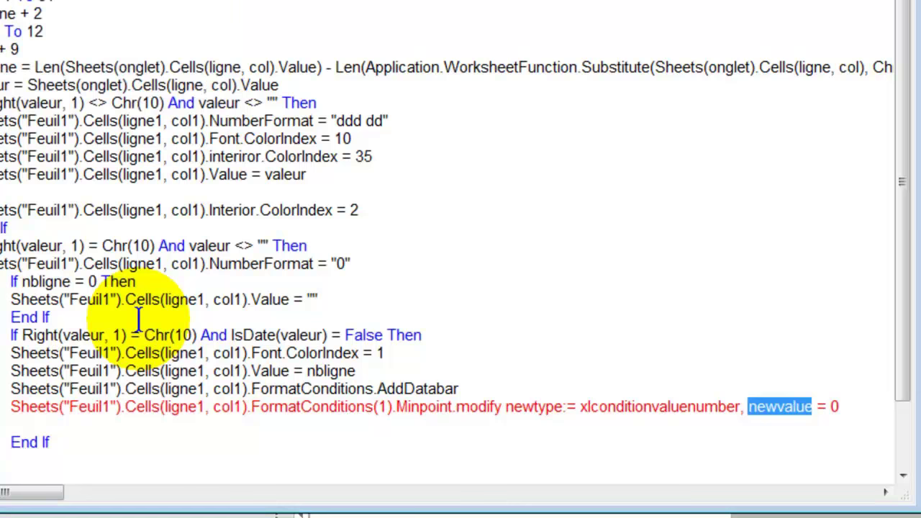
pyautogui.press('Right')
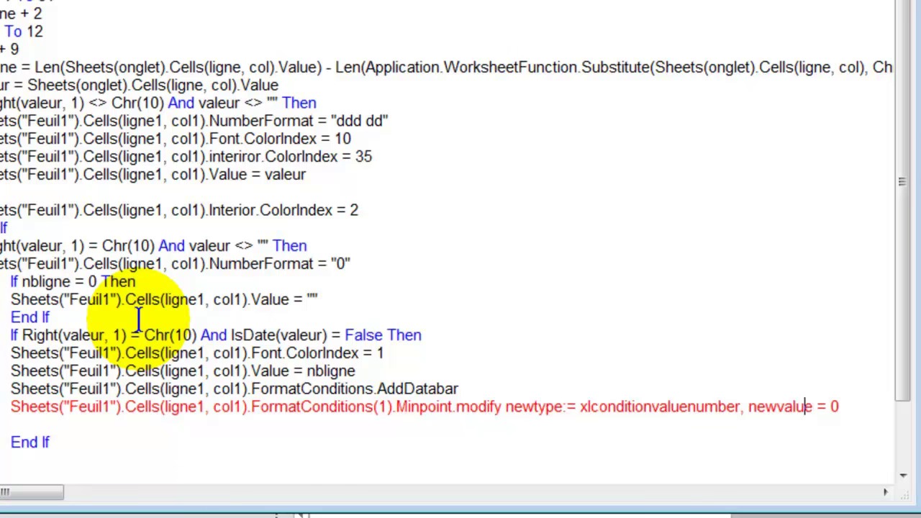
pyautogui.write(':')
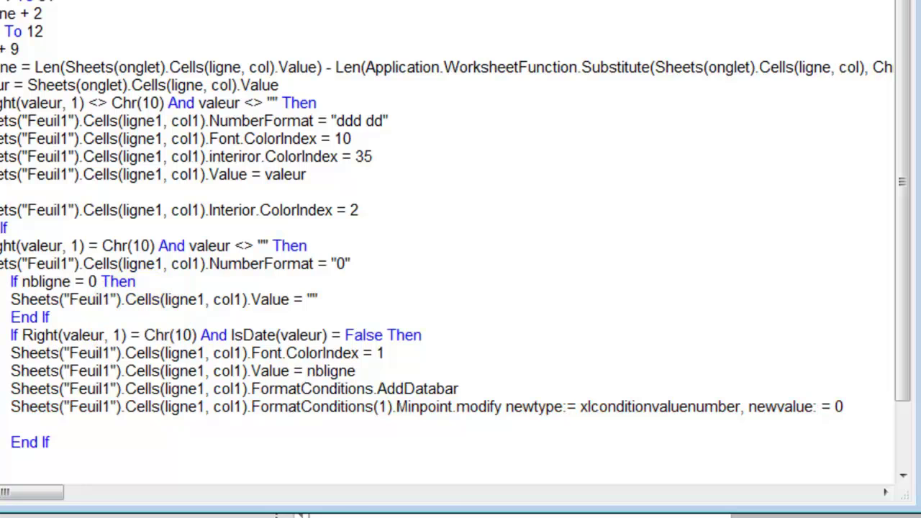
pyautogui.press('Delete')
pyautogui.press('Right')
pyautogui.press('Right')
pyautogui.press('Right')
pyautogui.press('Return')
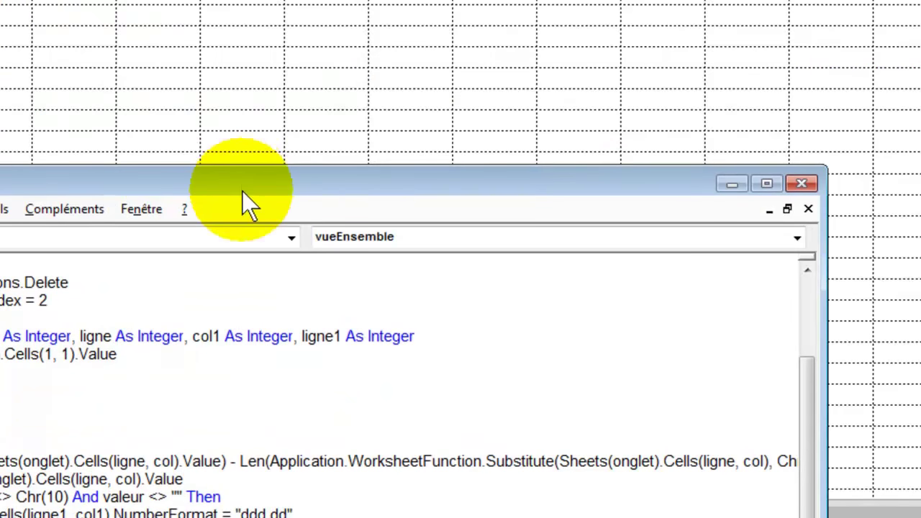
pyautogui.moveTo(244, 184); pyautogui.dragTo(300, 185)
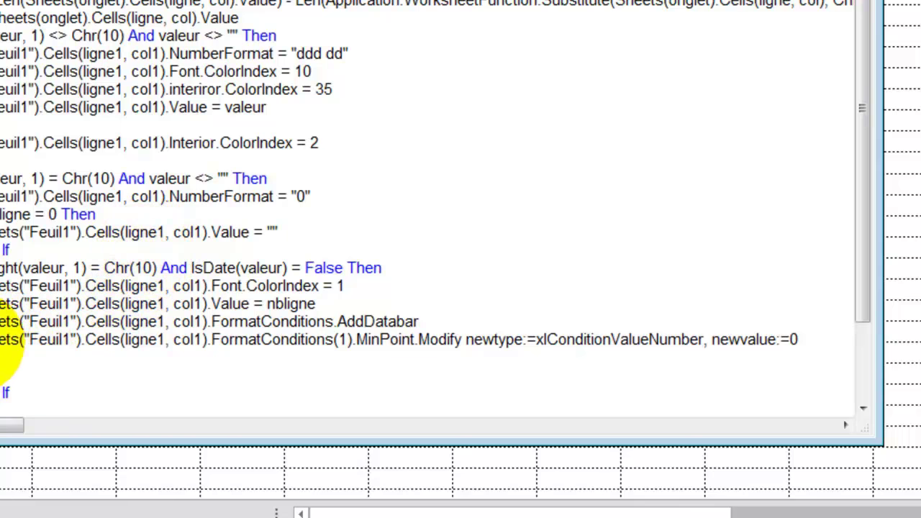
# Step: Duplicate the MinPoint line as a MaxPoint.Modify line with newvalue:=7
pyautogui.moveTo(6, 342); pyautogui.dragTo(799, 338)
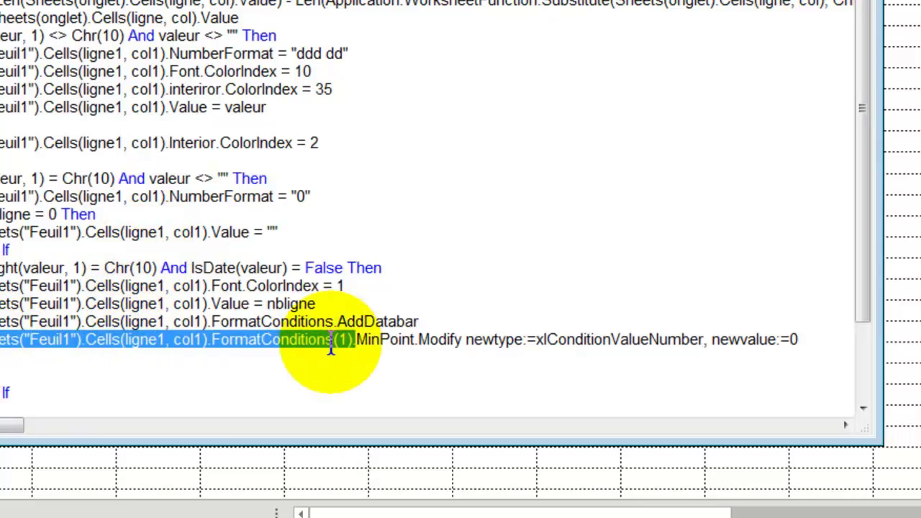
pyautogui.click(799, 337)
pyautogui.press('Return')
pyautogui.hotkey('ctrl', 'v')
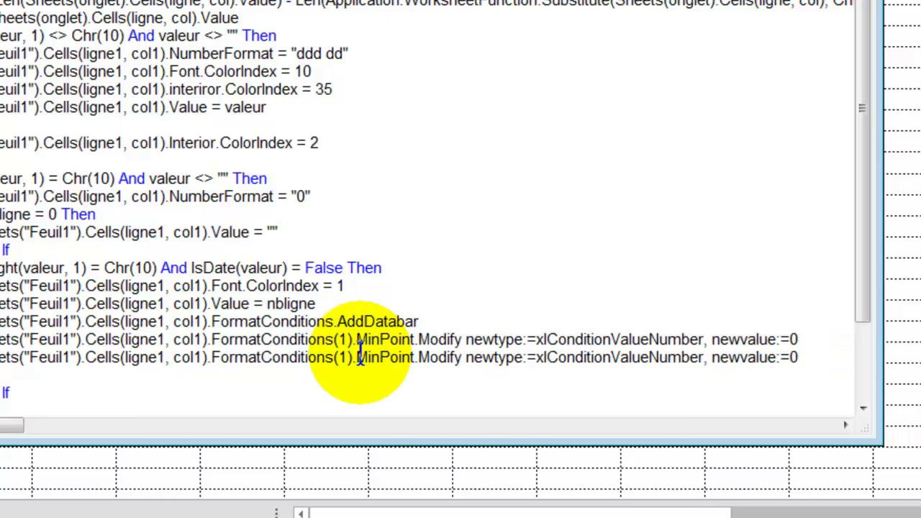
pyautogui.moveTo(356, 358); pyautogui.dragTo(432, 367)
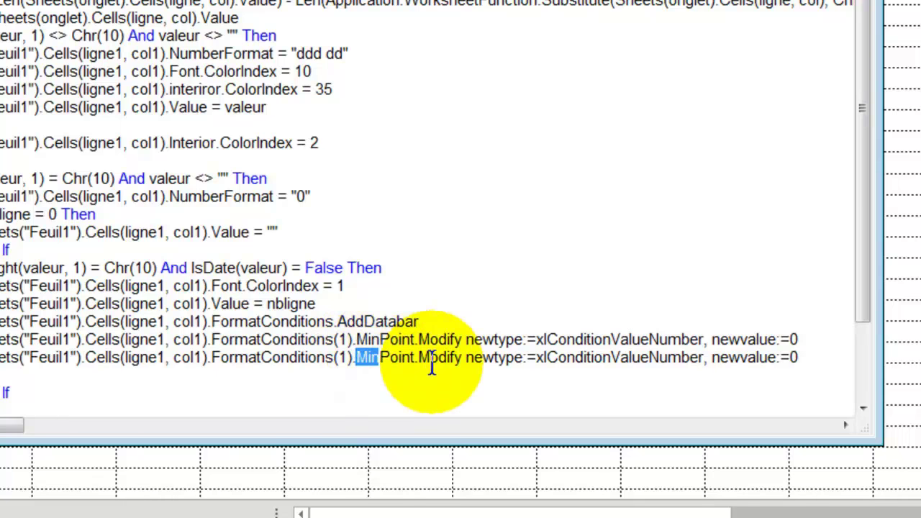
pyautogui.write('Max')
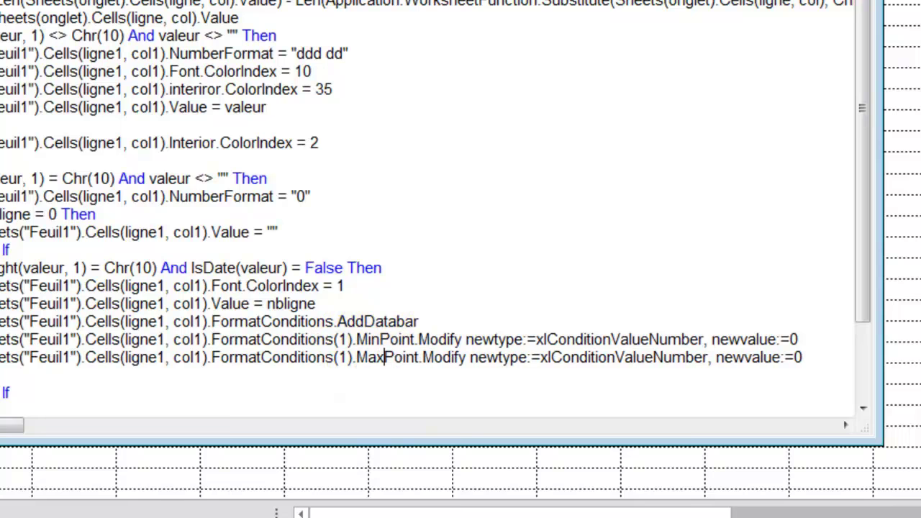
pyautogui.press('BackSpace')
pyautogui.write('7')
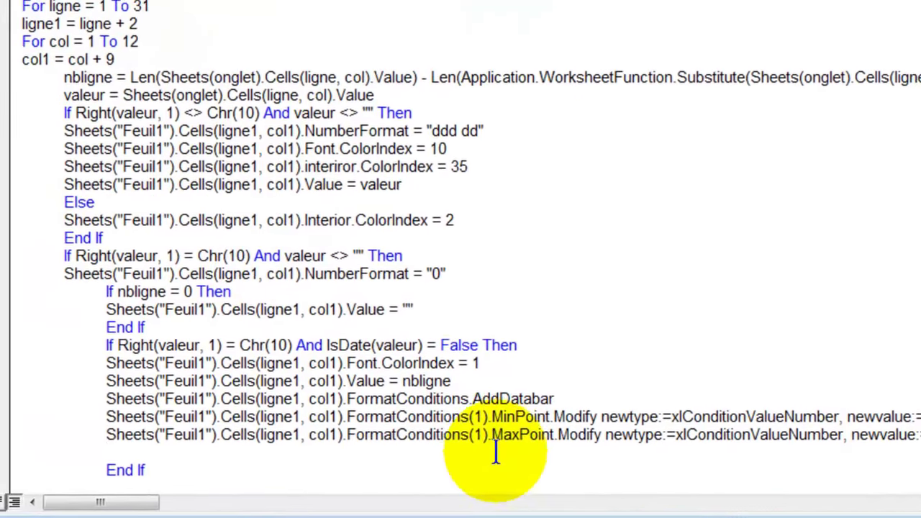
# Step: Add a FormatConditions(1).BarColor.ColorIndex = 10 line, then return to the agenda sheet
pyautogui.moveTo(504, 443); pyautogui.dragTo(120, 452)
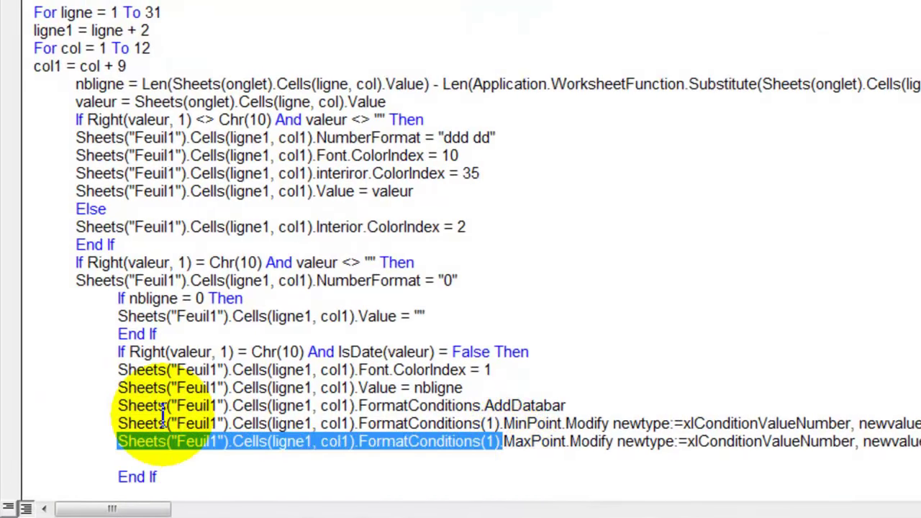
pyautogui.press('Down')
pyautogui.write('Sheets("Feuil1").Cells(ligne1, col1).FormatConditions(1).')
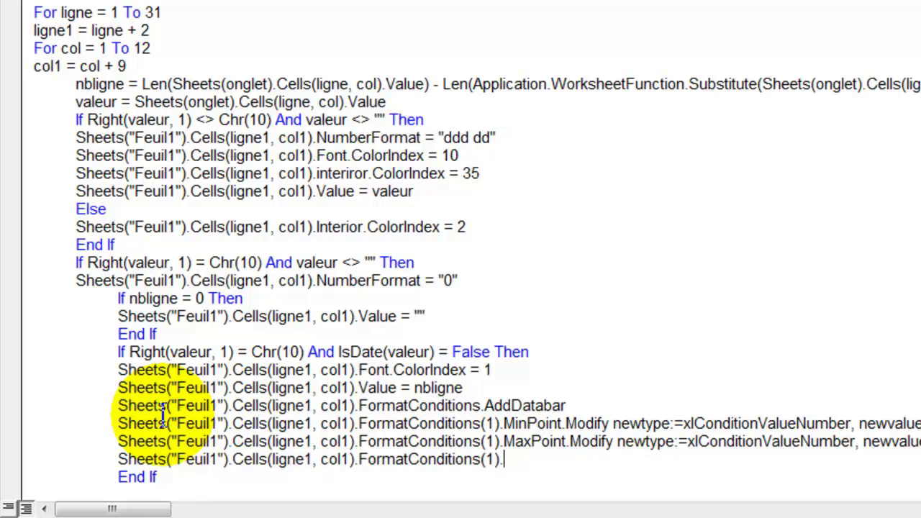
pyautogui.write('barcolor')
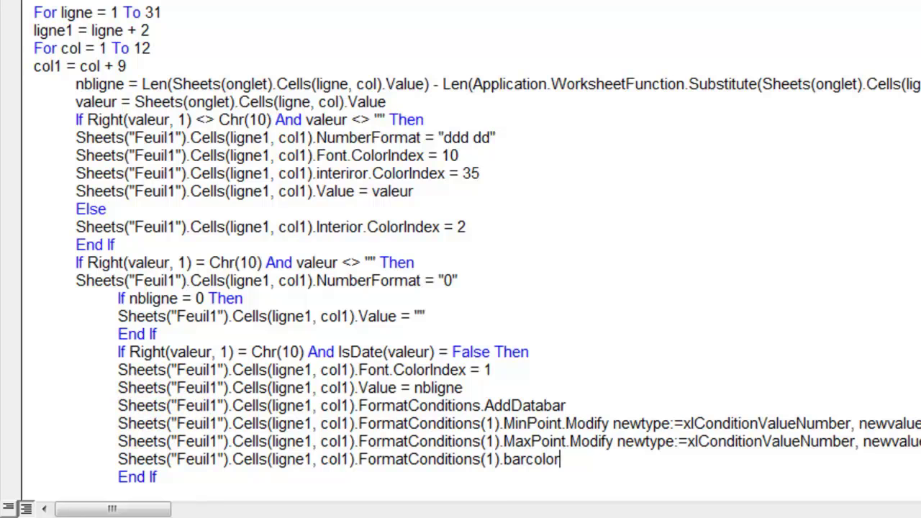
pyautogui.write('.colorindex = ')
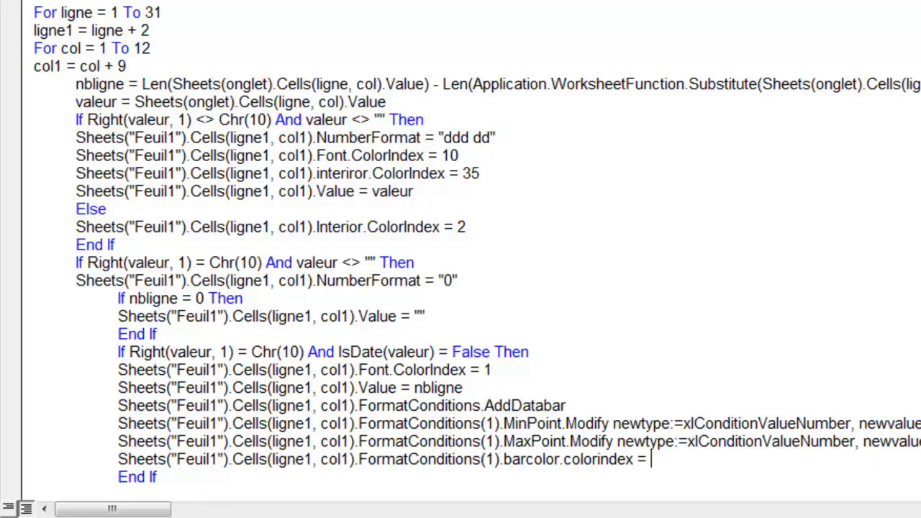
pyautogui.write('10')
pyautogui.press('Down')
pyautogui.press('Down')
pyautogui.press('Down')
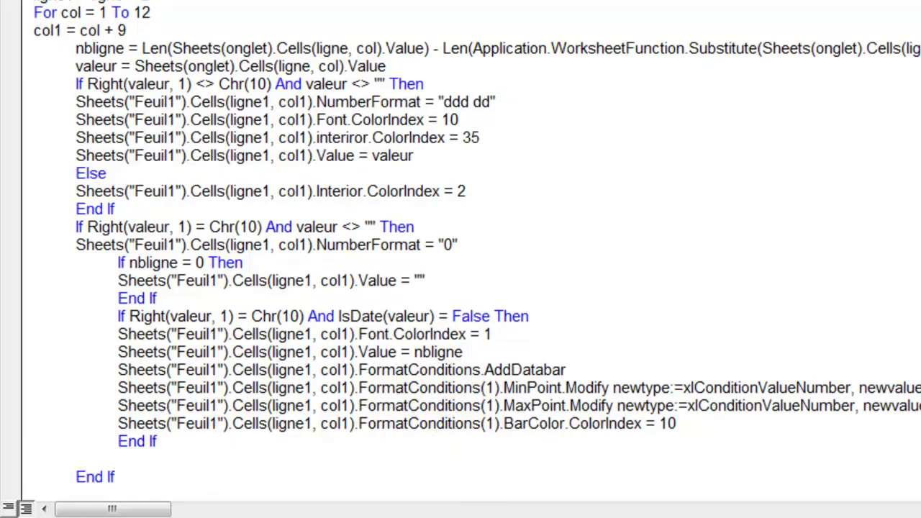
pyautogui.hotkey('alt', 'F11')
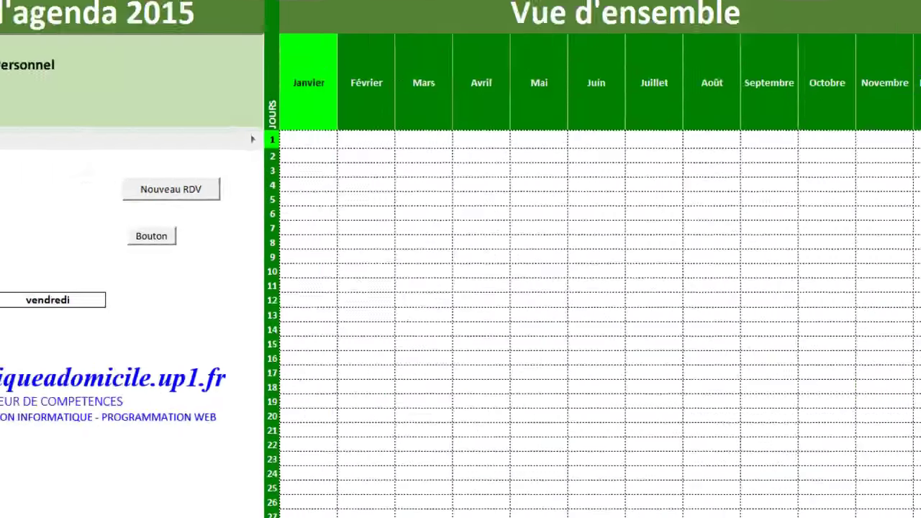
# Step: Run the Bouton refresh twice, dismissing the 'Propriété ou méthode non gérée' error, then reopen the VBA editor
pyautogui.click(106, 217)
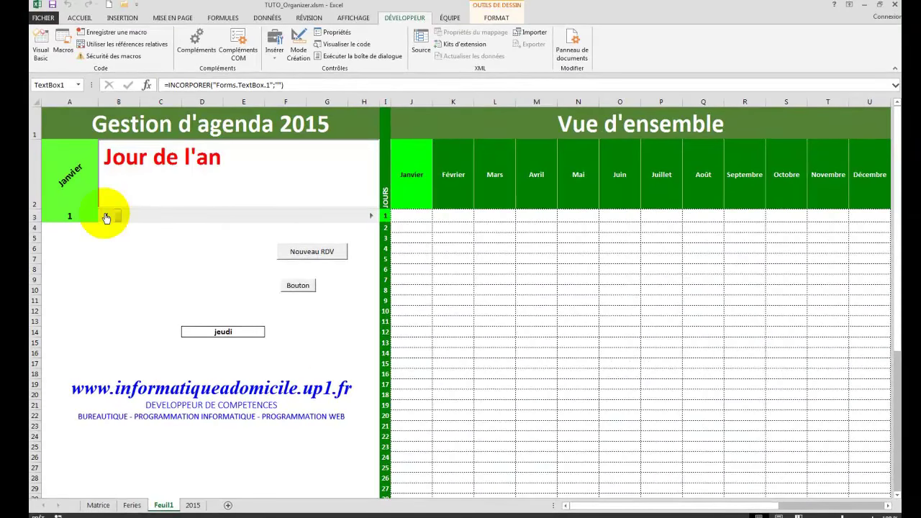
pyautogui.click(301, 286)
pyautogui.click(470, 301)
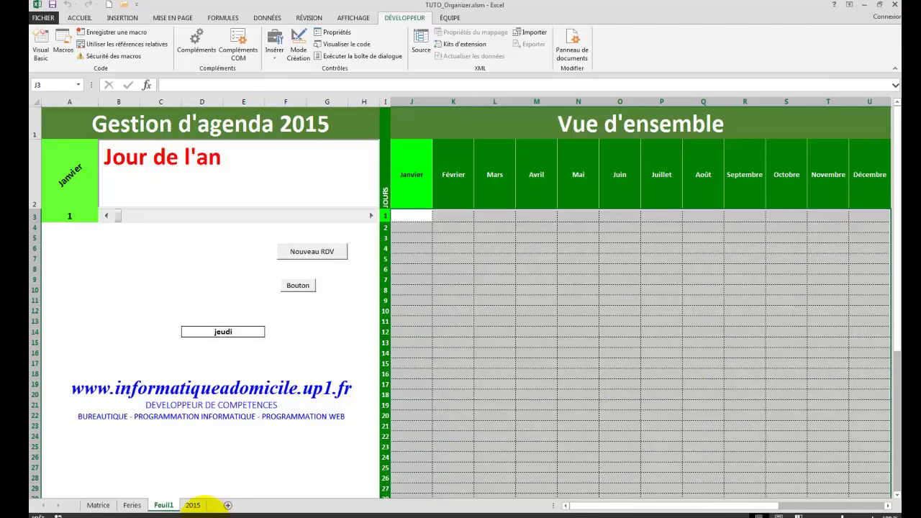
pyautogui.click(298, 285)
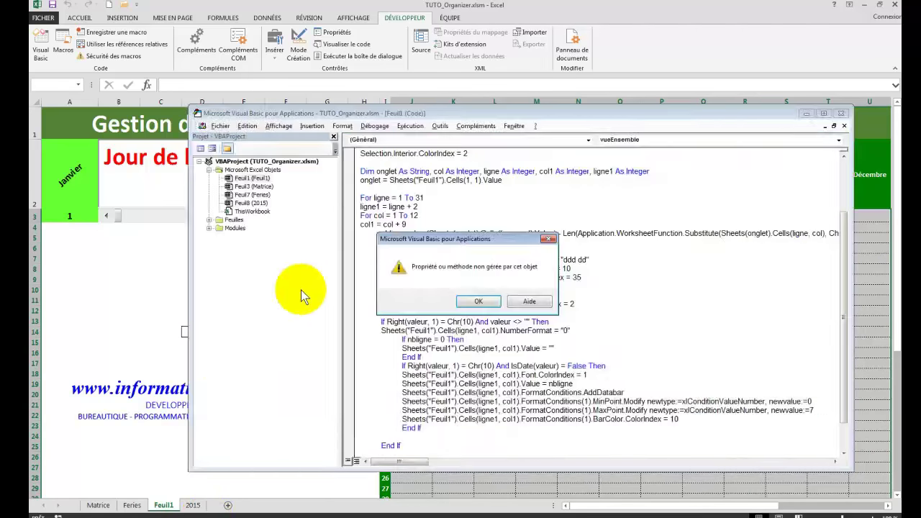
pyautogui.click(477, 300)
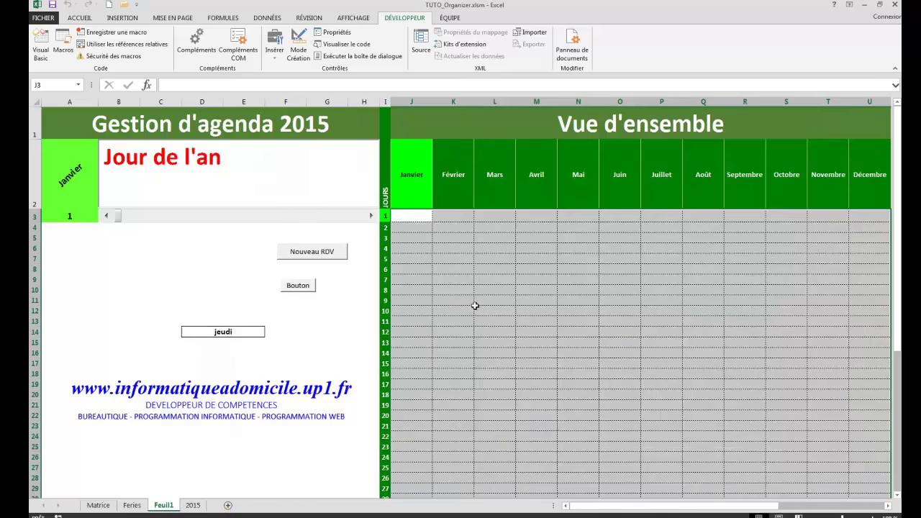
pyautogui.moveTo(57, 516)
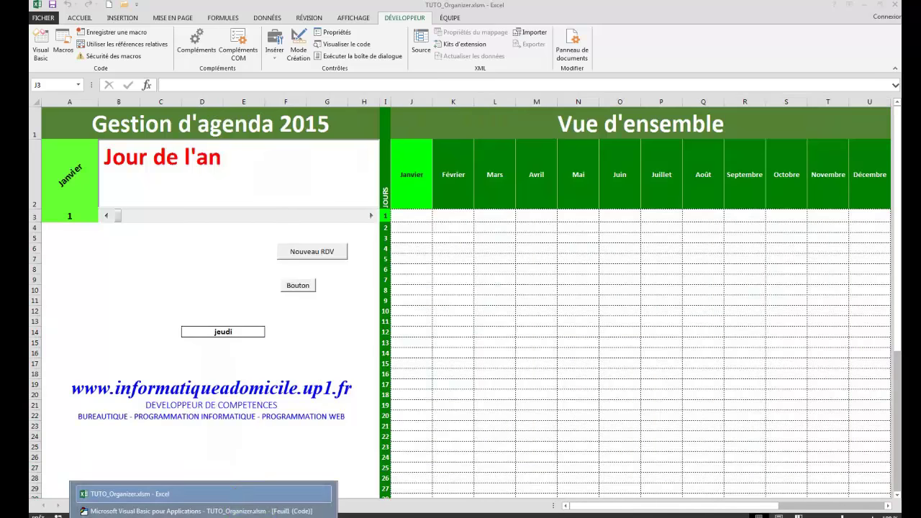
pyautogui.click(246, 509)
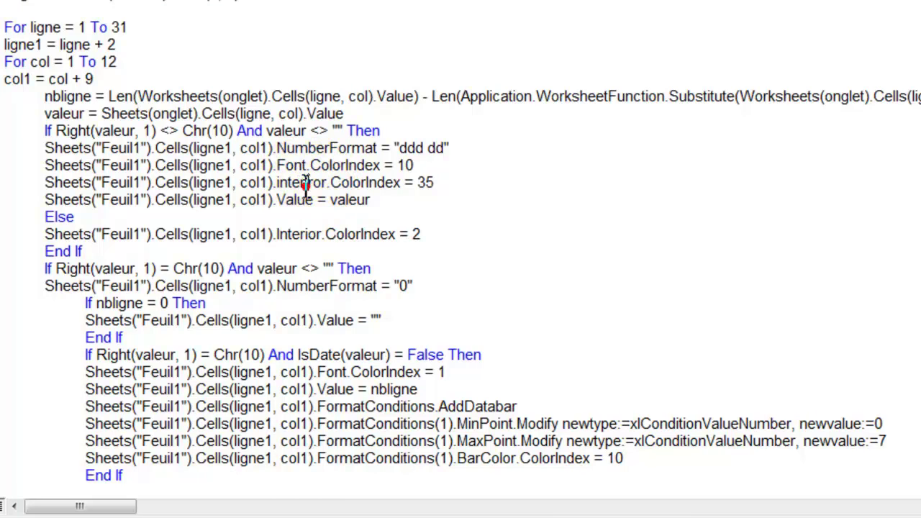
# Step: Correct the misspelt 'interiror' to Interior in the macro
pyautogui.press('Left')
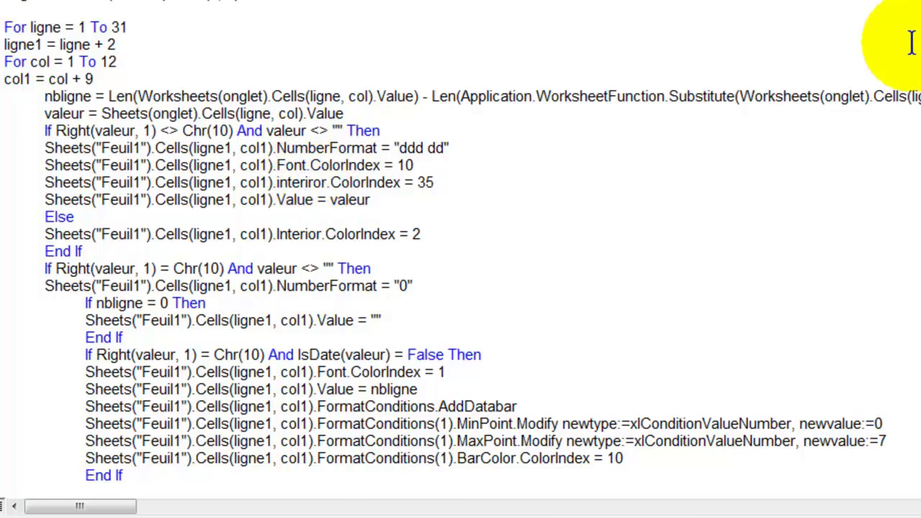
pyautogui.press('Delete')
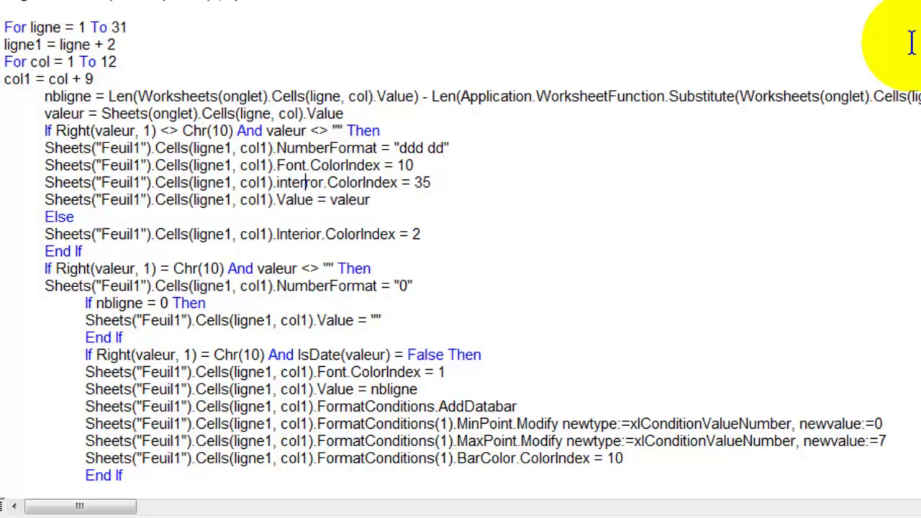
pyautogui.press('Delete')
pyautogui.write('i')
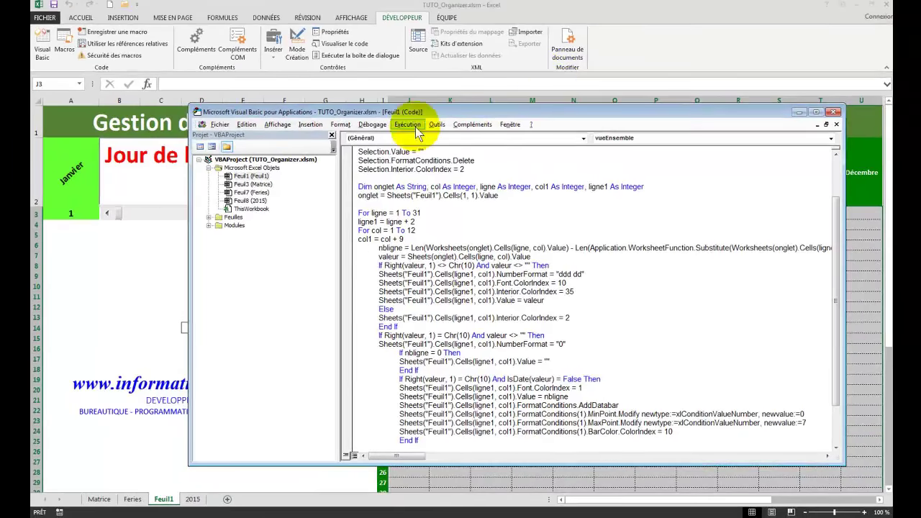
# Step: Reset the halted macro via Exécution > Réinitialiser and rerun the Bouton grid refresh
pyautogui.click(407, 125)
pyautogui.click(428, 160)
pyautogui.click(84, 267)
pyautogui.click(297, 282)
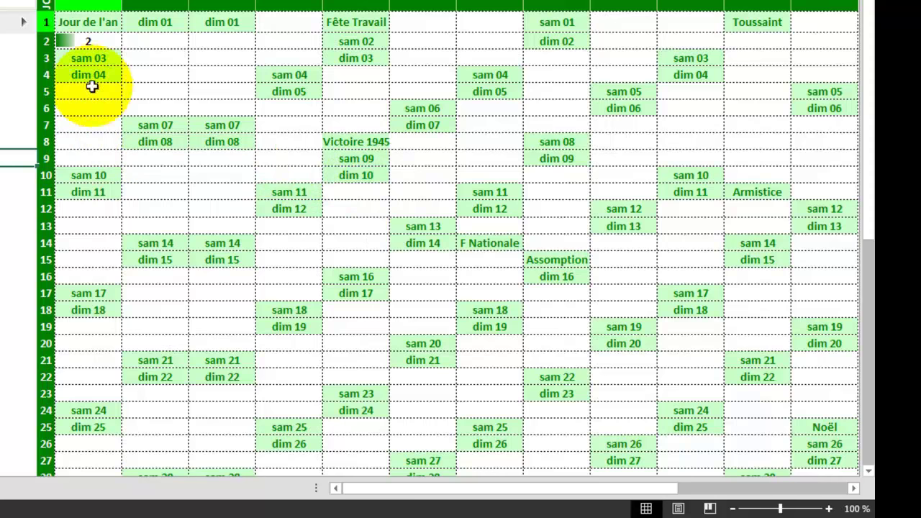
# Step: Inspect the 2 January cell's data bar showing 2 and the code block that builds it
pyautogui.click(80, 43)
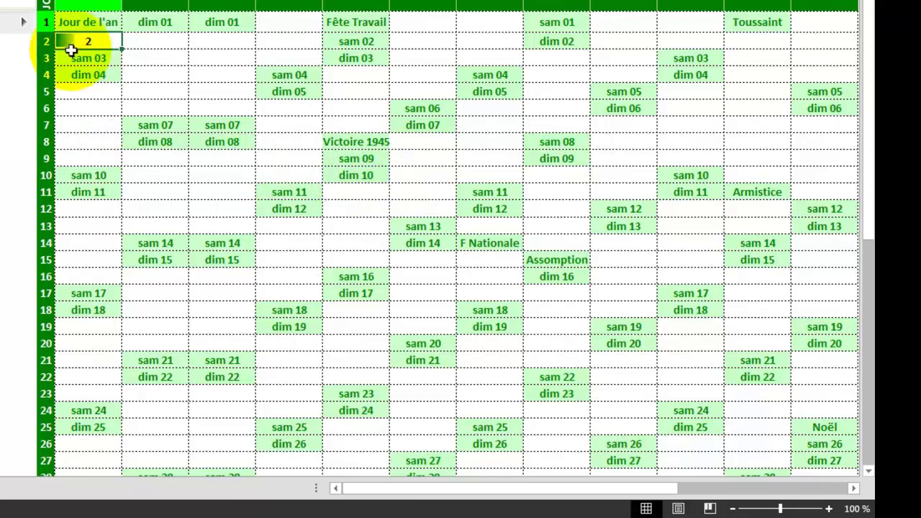
pyautogui.press('Escape')
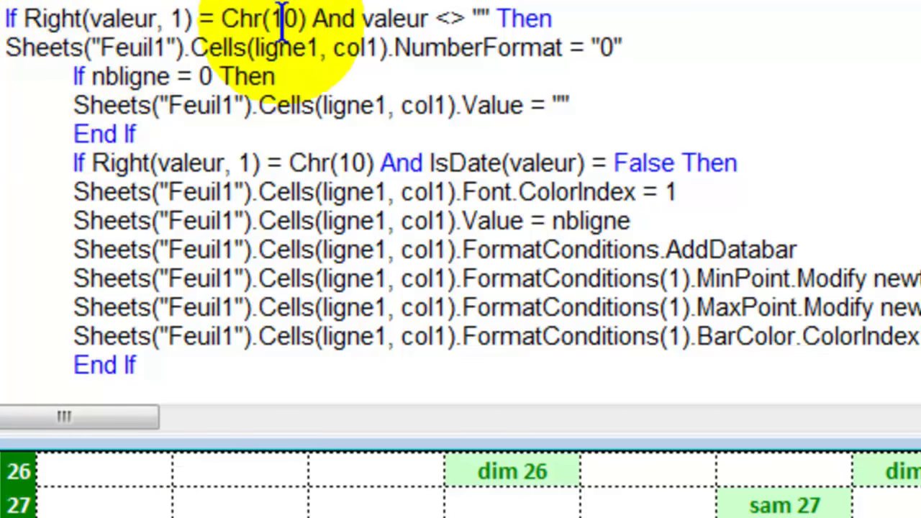
pyautogui.moveTo(6, 22); pyautogui.dragTo(246, 360)
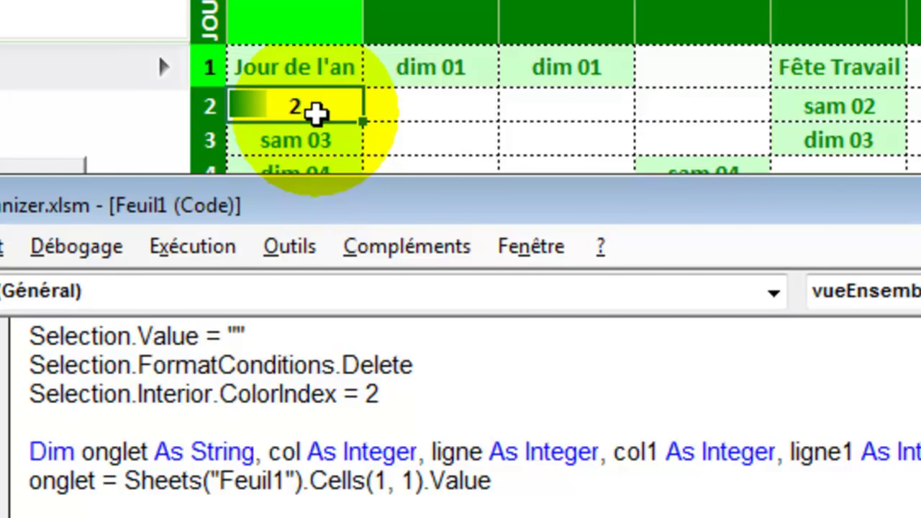
pyautogui.click(316, 111)
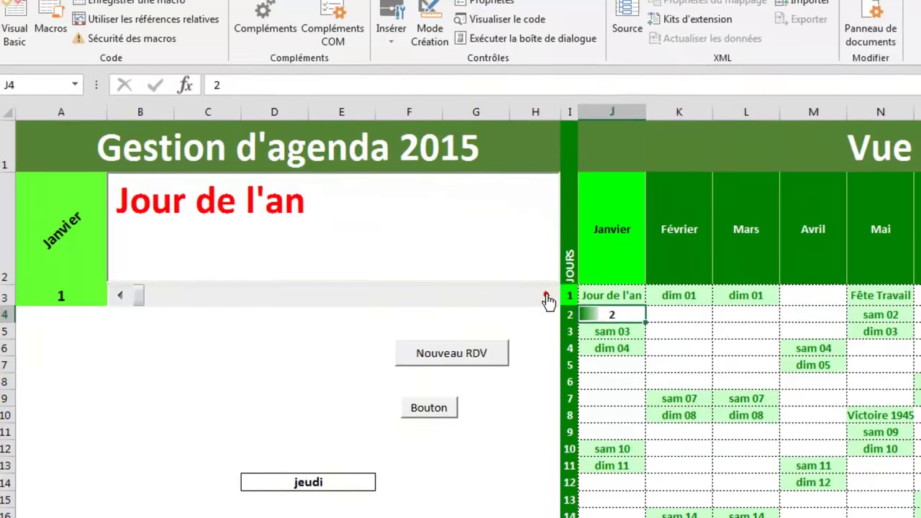
pyautogui.click(547, 300)
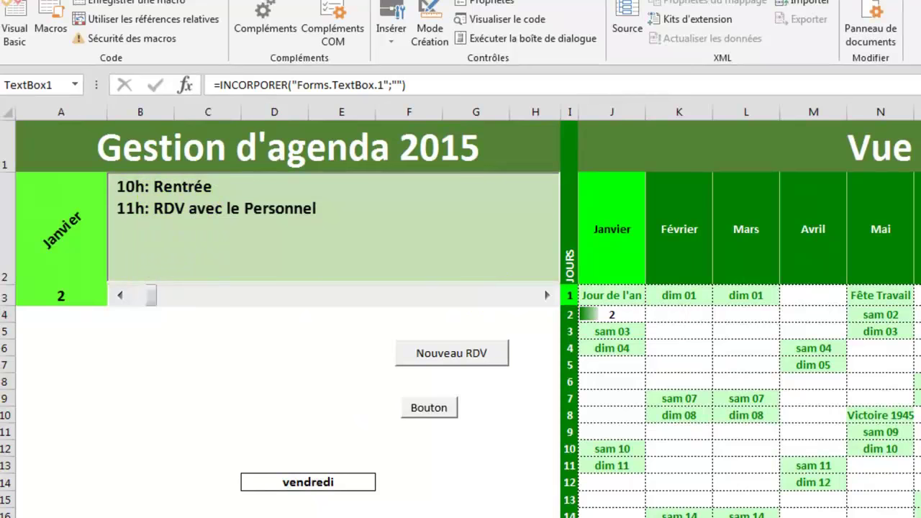
pyautogui.hotkey('alt', 'F11')
pyautogui.moveTo(827, 360)
pyautogui.mouseDown()
pyautogui.moveTo(838, 339)
pyautogui.moveTo(551, 341)
pyautogui.mouseUp()
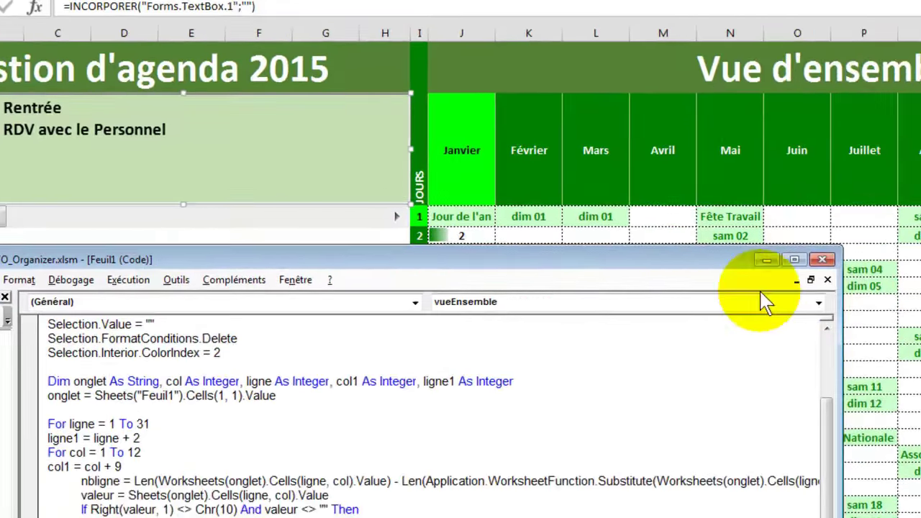
pyautogui.moveTo(864, 338); pyautogui.dragTo(428, 416)
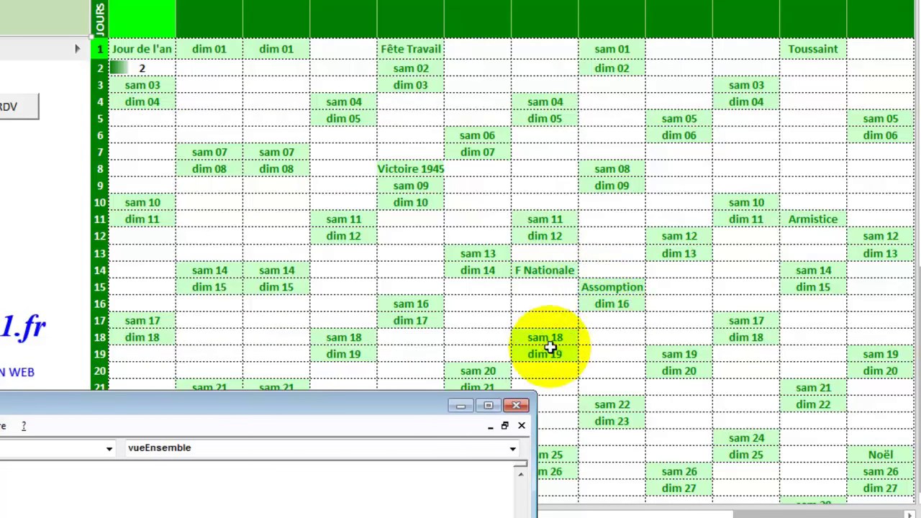
pyautogui.moveTo(405, 408); pyautogui.dragTo(665, 1)
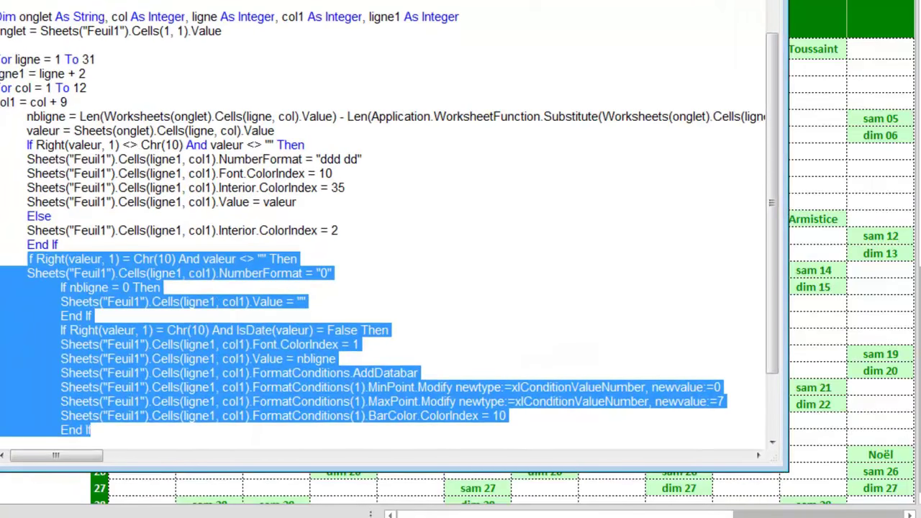
pyautogui.click(344, 353)
pyautogui.scroll(-2, 345, 353)
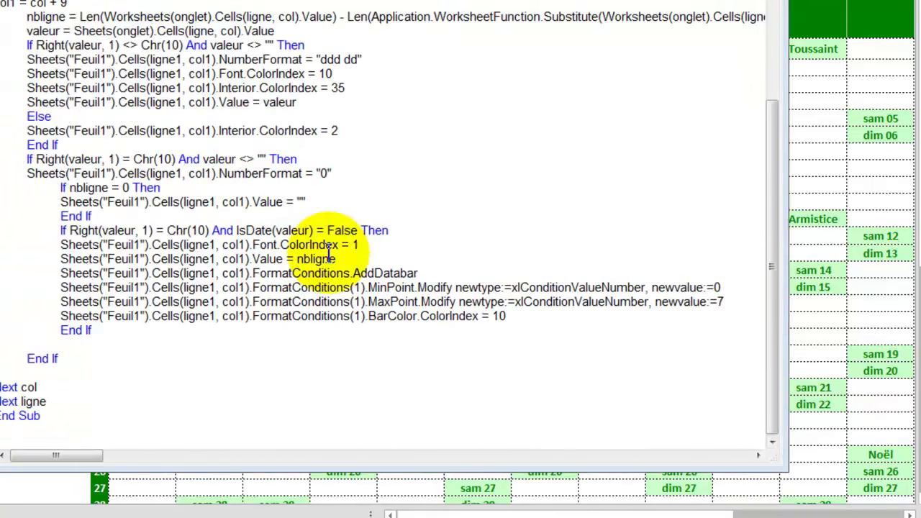
pyautogui.moveTo(696, 0); pyautogui.dragTo(263, 37)
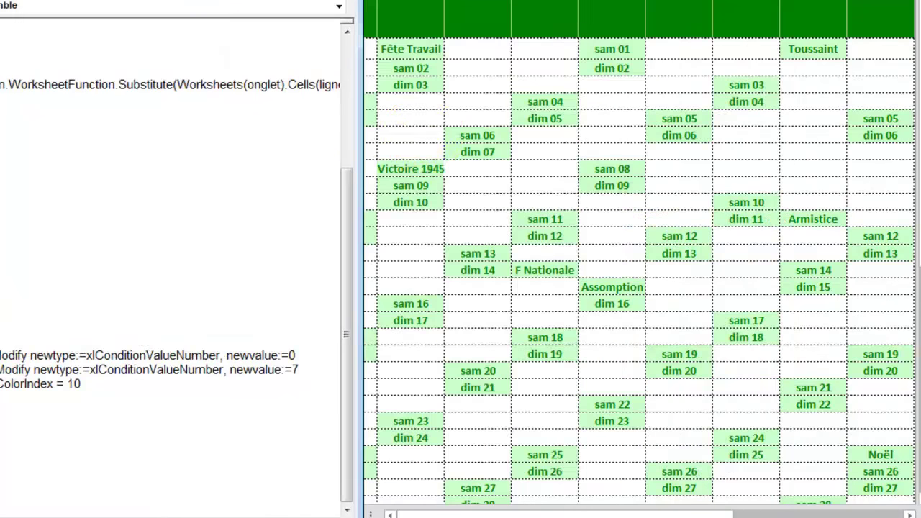
pyautogui.click(415, 45)
pyautogui.click(425, 163)
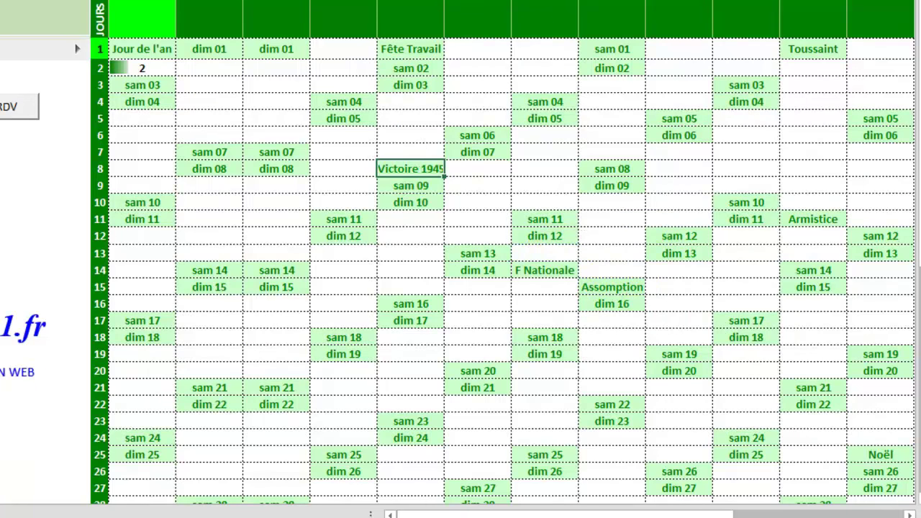
pyautogui.hotkey('alt', 'F11')
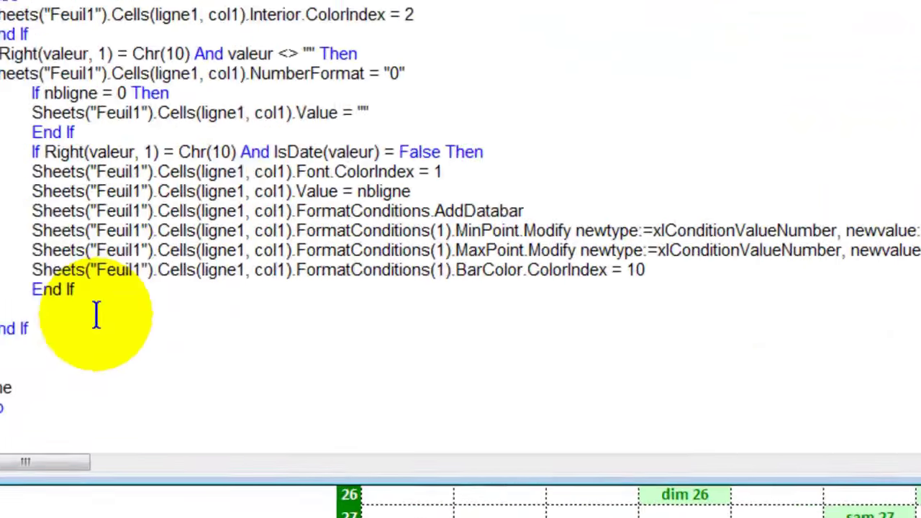
# Step: Write an If block testing Right(valeur,1)<>Chr(10) And valeur<>"" And IsDate(valeur)=False
pyautogui.press('Tab')
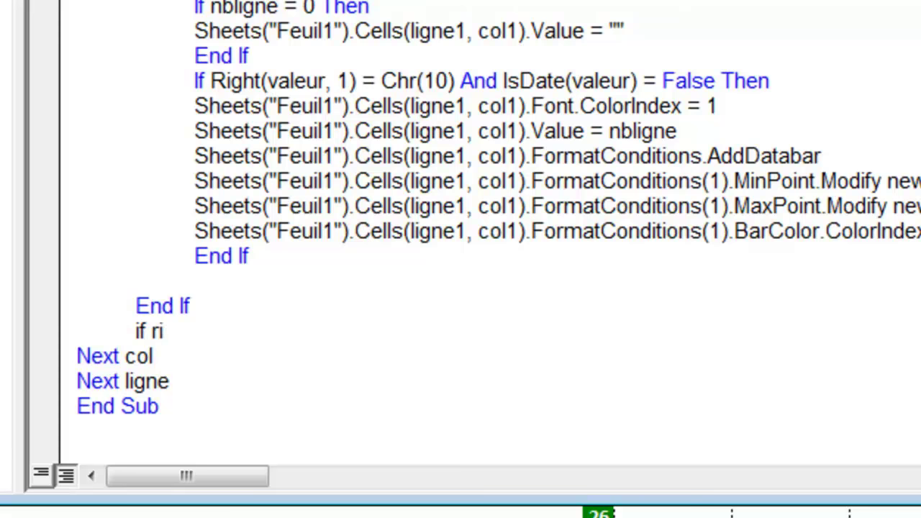
pyautogui.write('ght(')
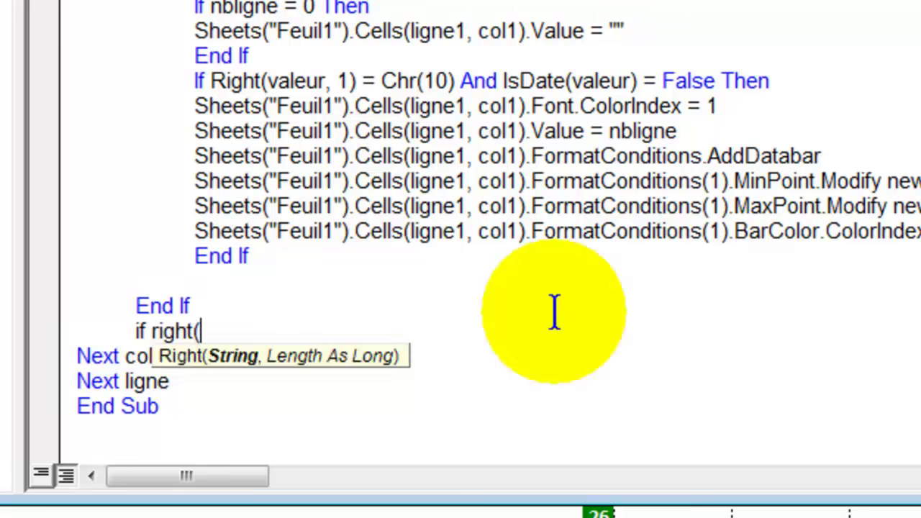
pyautogui.write('valeur')
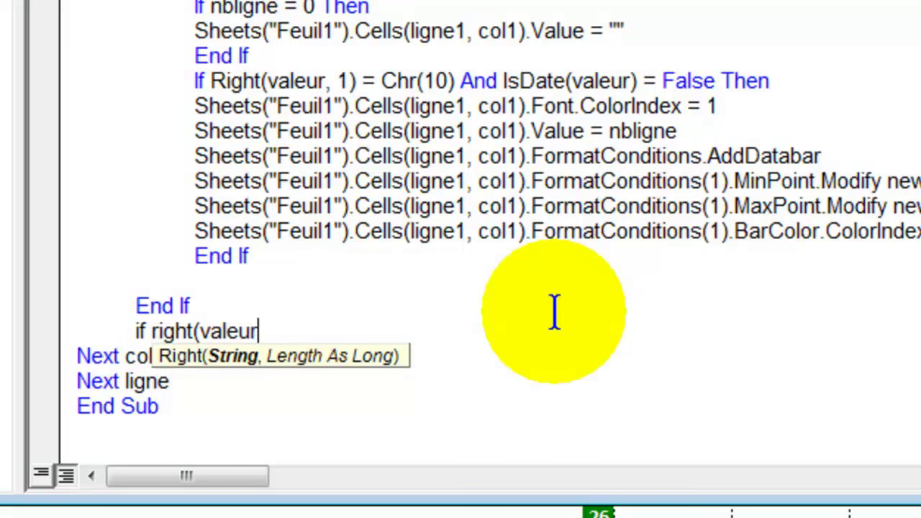
pyautogui.write(',1)')
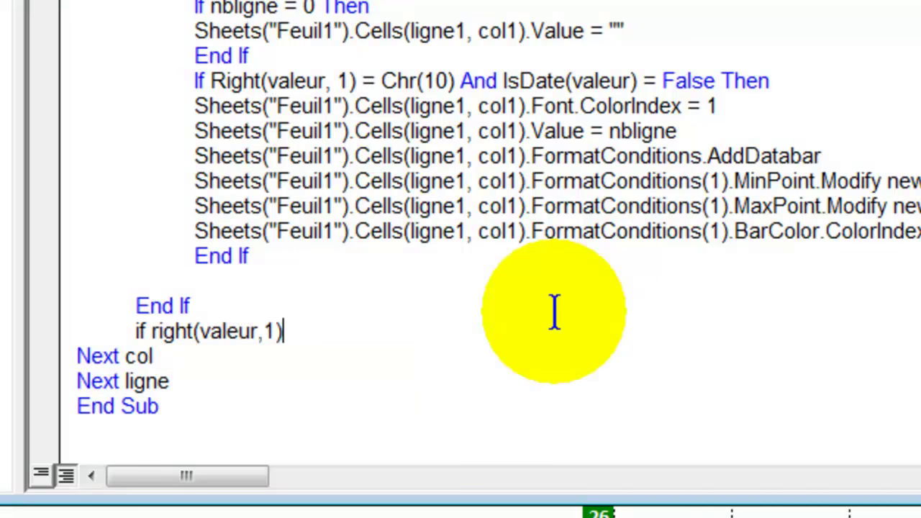
pyautogui.write(' <> chr(10)')
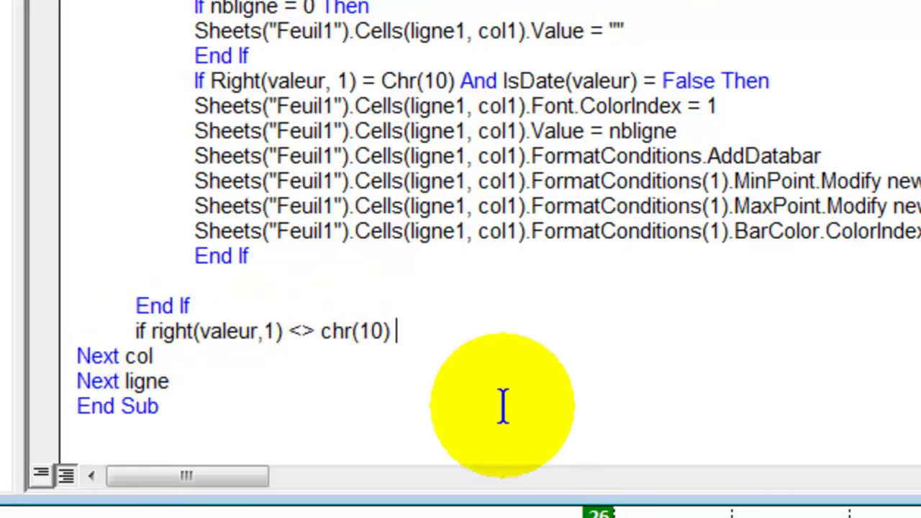
pyautogui.write('and va')
pyautogui.write('leur')
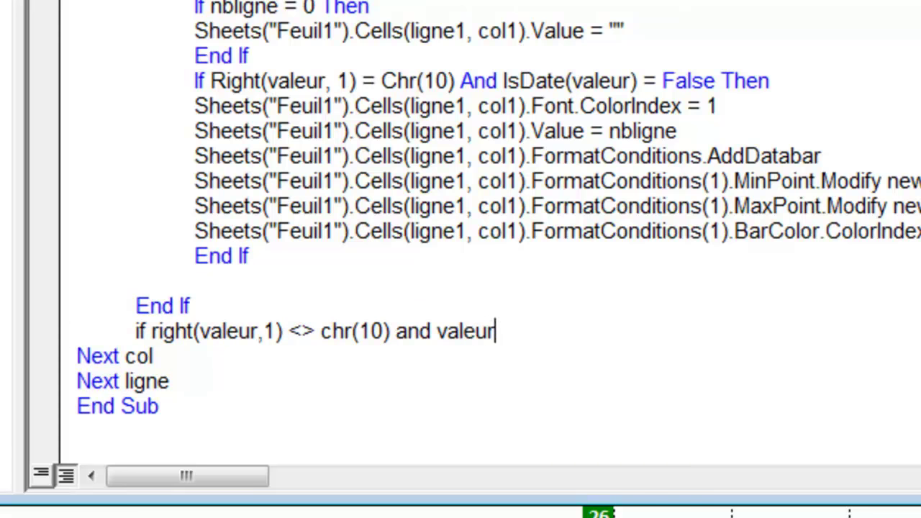
pyautogui.write('>')
pyautogui.write(' "" and ')
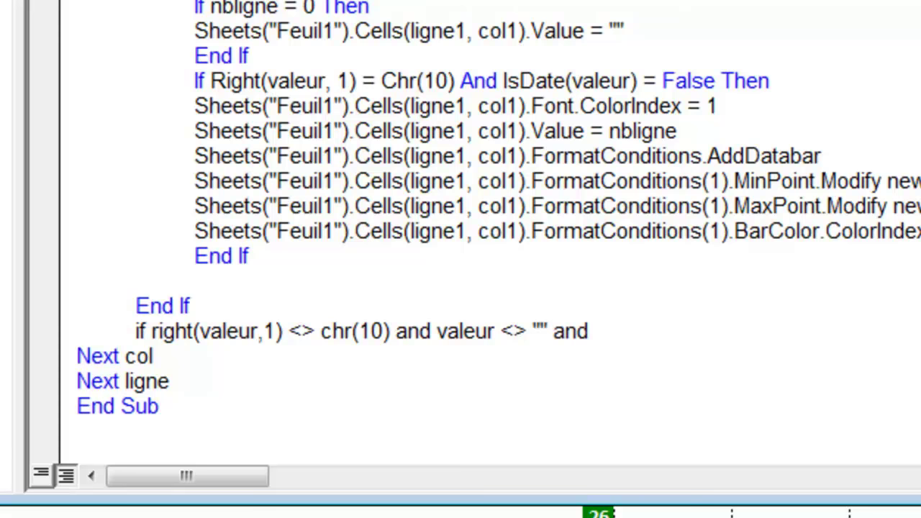
pyautogui.write('is')
pyautogui.write('ate(valeur')
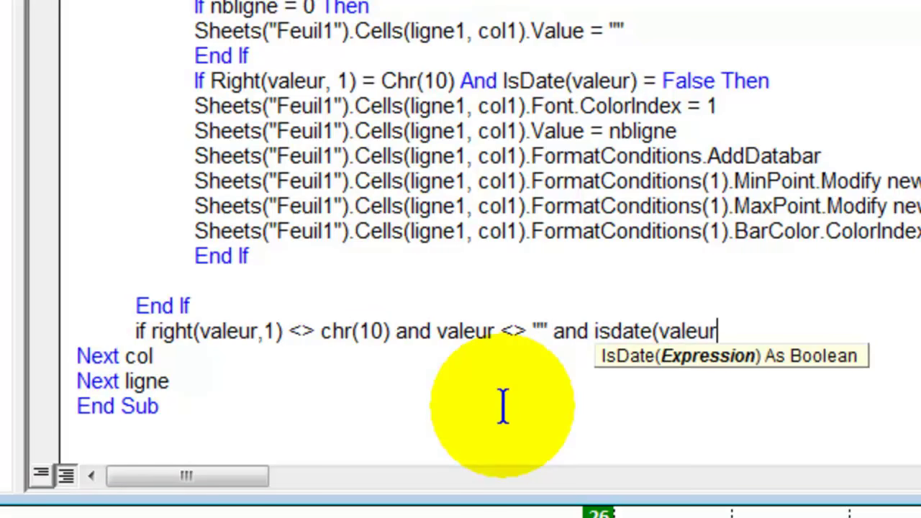
pyautogui.write(')=')
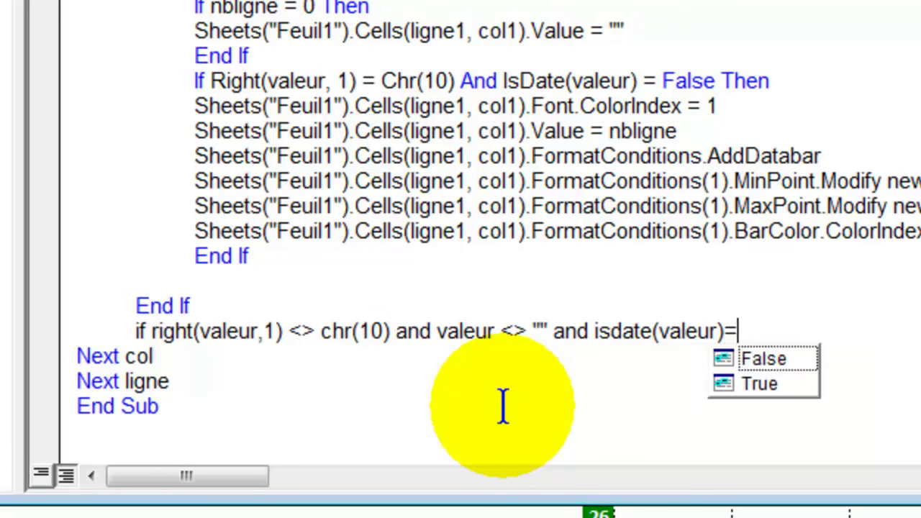
pyautogui.write('f')
pyautogui.write('alse')
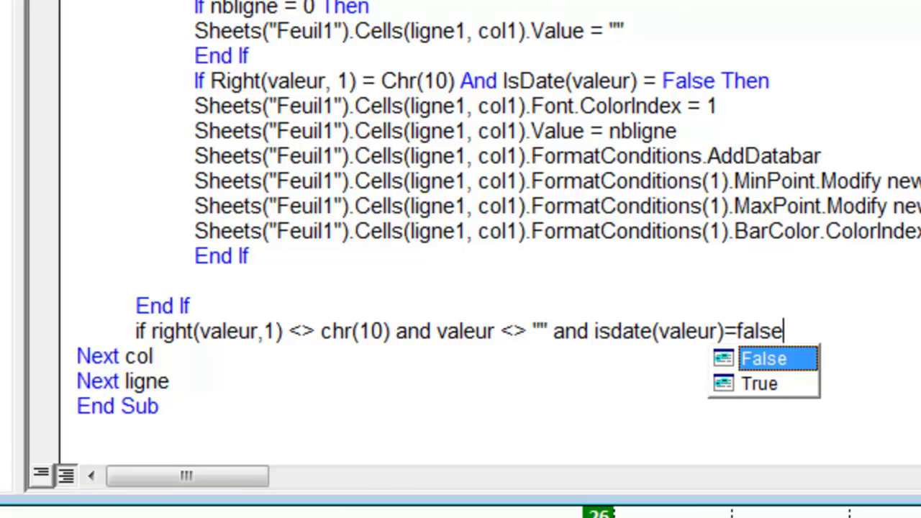
pyautogui.write(' hen')
pyautogui.press('Return')
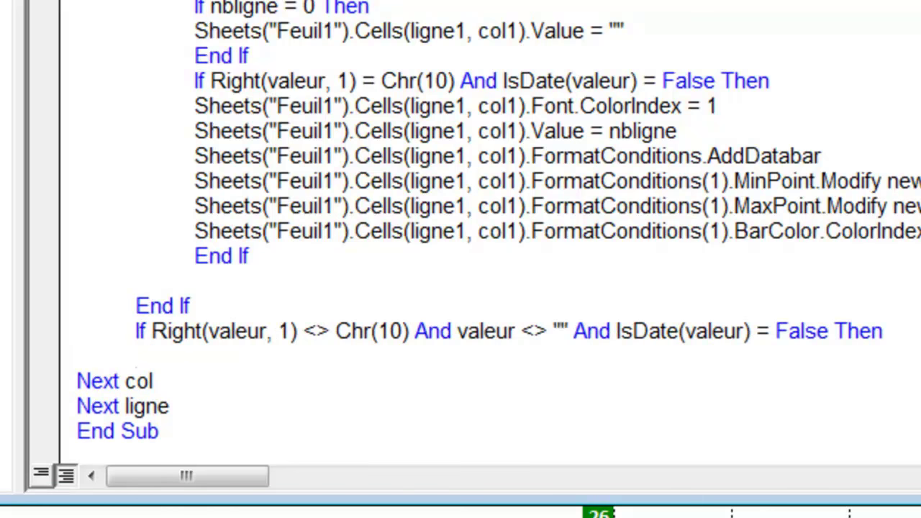
pyautogui.press('Return')
pyautogui.write('d if')
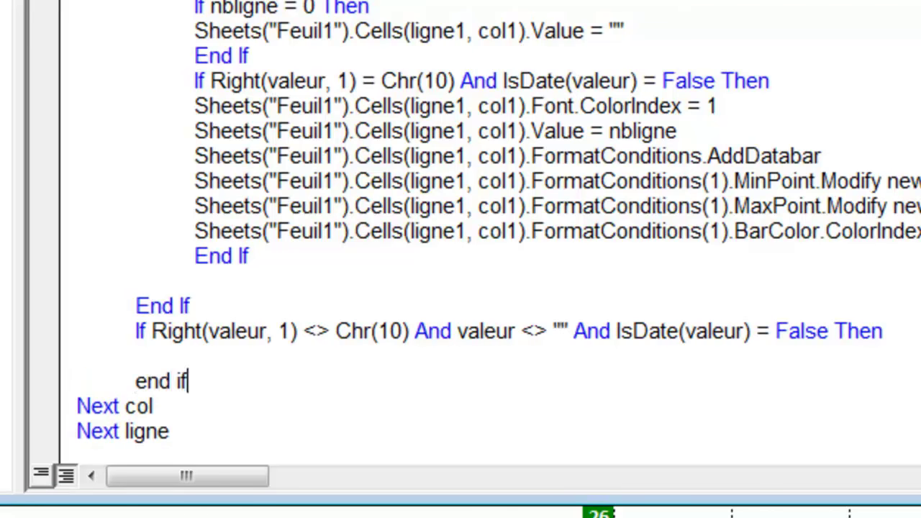
pyautogui.press('Up')
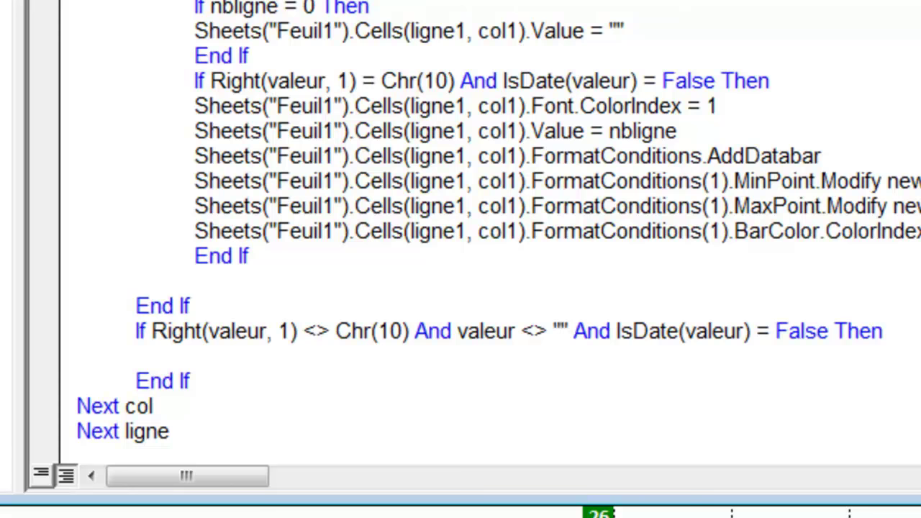
# Step: Paste Font and Interior ColorIndex lines into the block, setting them to 3 and 40
pyautogui.click(78, 352)
pyautogui.write('Sheets("Feuil1").Cells(ligne1, col1).Font.ColorIndex = 10 Sheets("Feuil1").Cells(ligne1, col1).Interior.ColorIndex = 35')
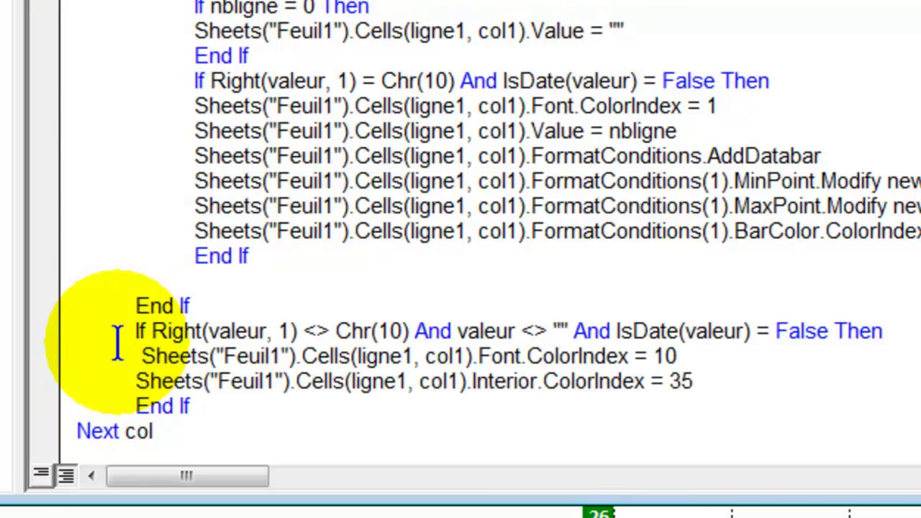
pyautogui.moveTo(682, 356); pyautogui.dragTo(653, 357)
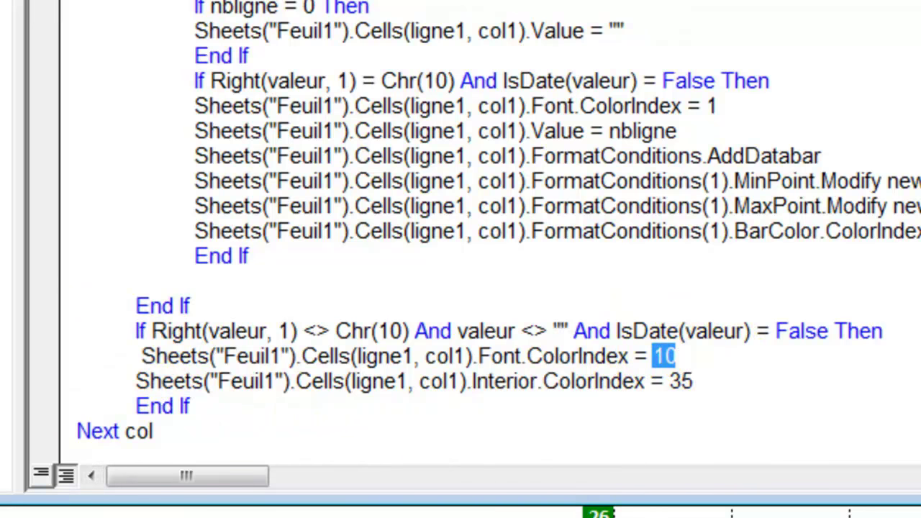
pyautogui.write('3')
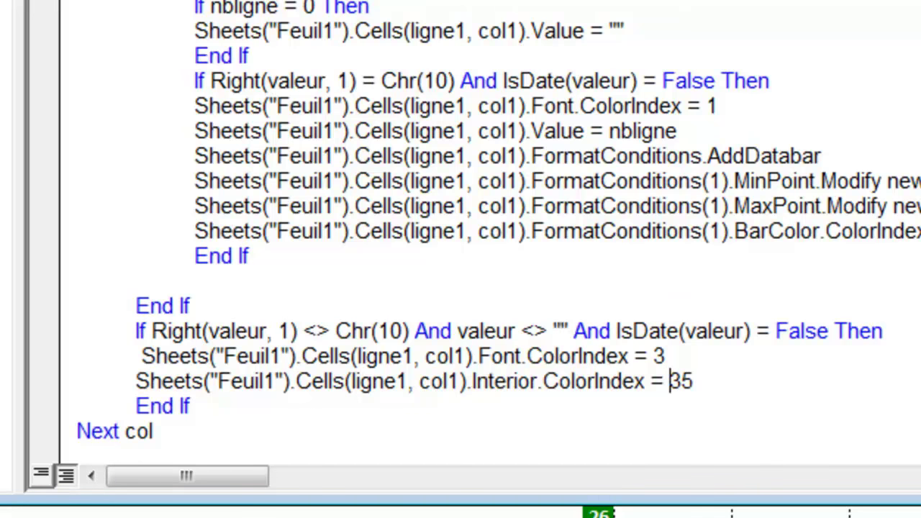
pyautogui.press('BackSpace')
pyautogui.press('BackSpace')
pyautogui.write('40')
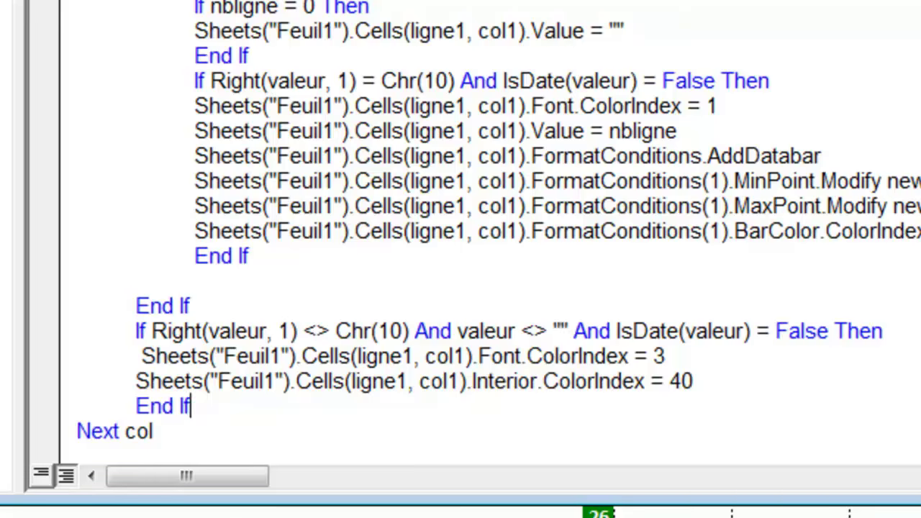
pyautogui.hotkey('alt', 'F11')
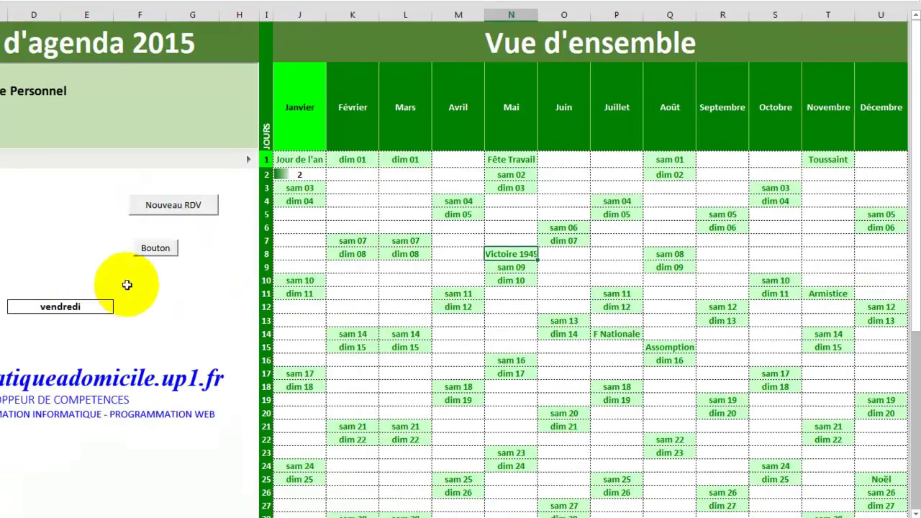
# Step: Run the update macro so holidays like Fête Travail and Noël turn red on orange, then reopen the code
pyautogui.click(155, 248)
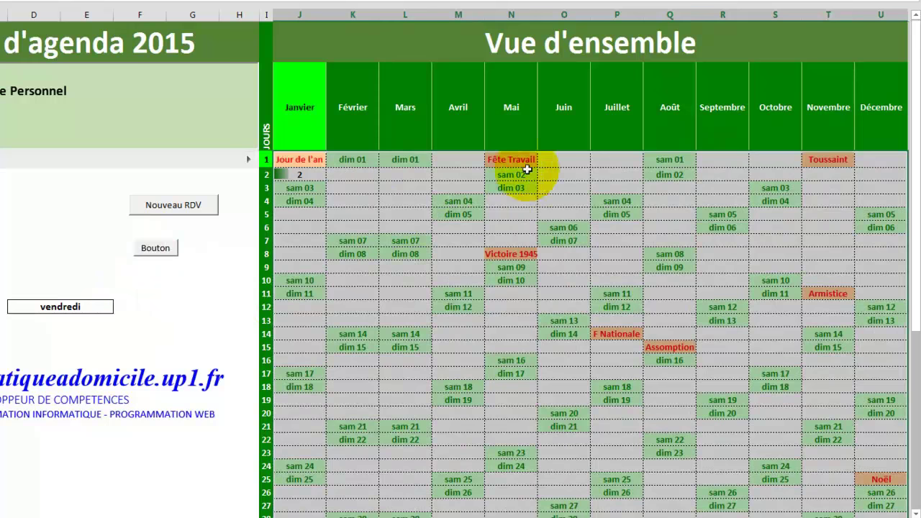
pyautogui.click(207, 283)
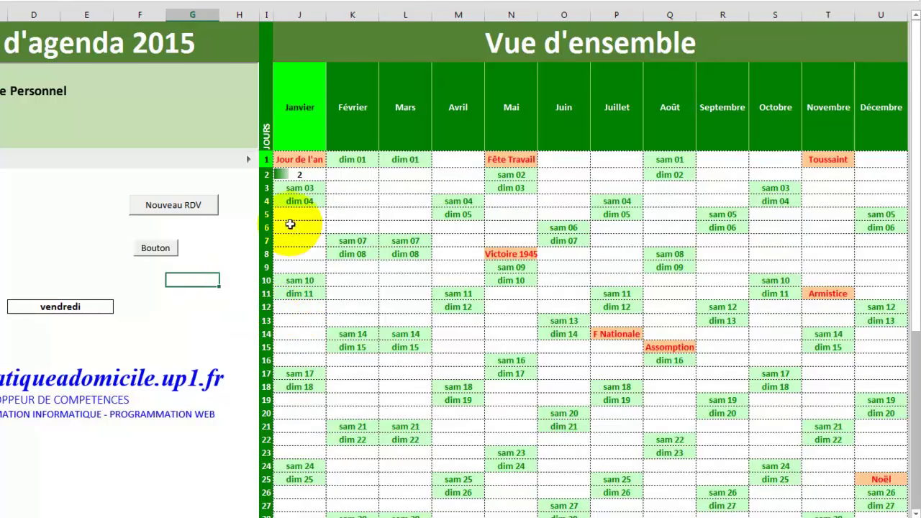
pyautogui.click(297, 175)
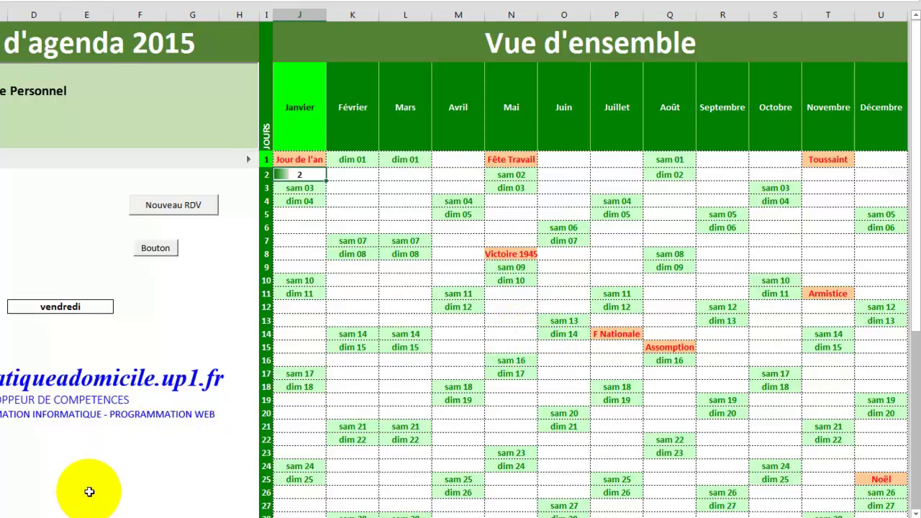
pyautogui.moveTo(25, 514)
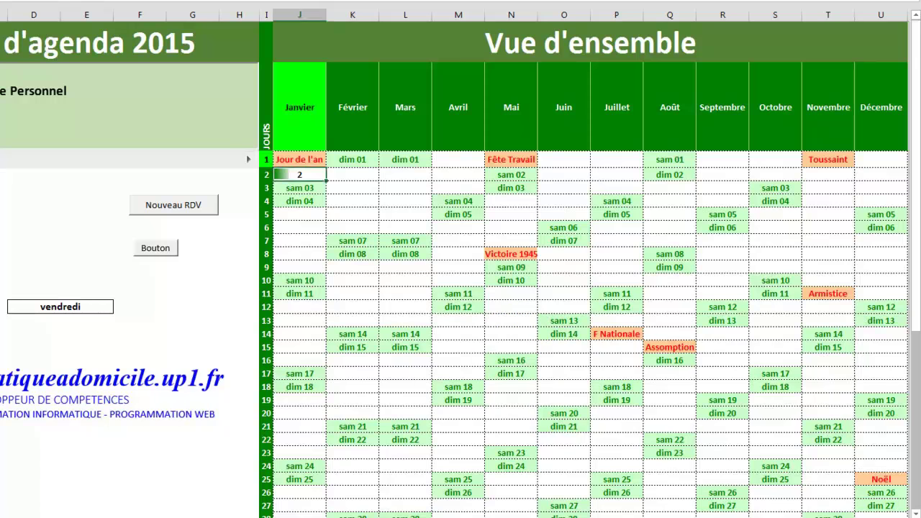
pyautogui.click(55, 510)
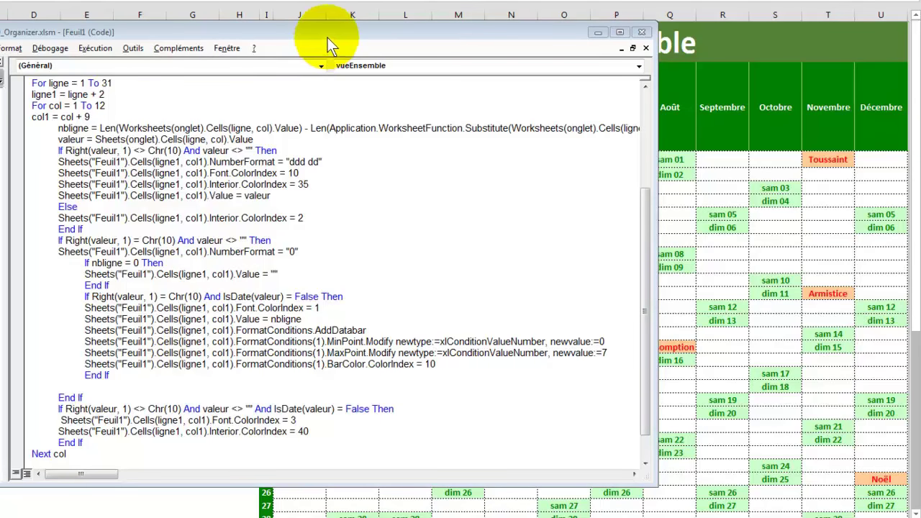
# Step: Move the code window aside and select the holiday dates column on the 2015 sheet
pyautogui.moveTo(328, 38); pyautogui.dragTo(484, 25)
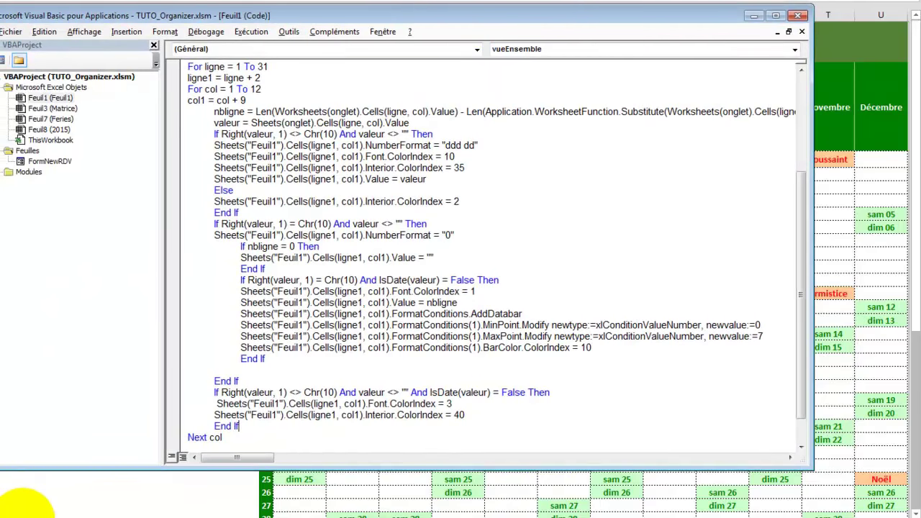
pyautogui.click(21, 503)
pyautogui.click(22, 504)
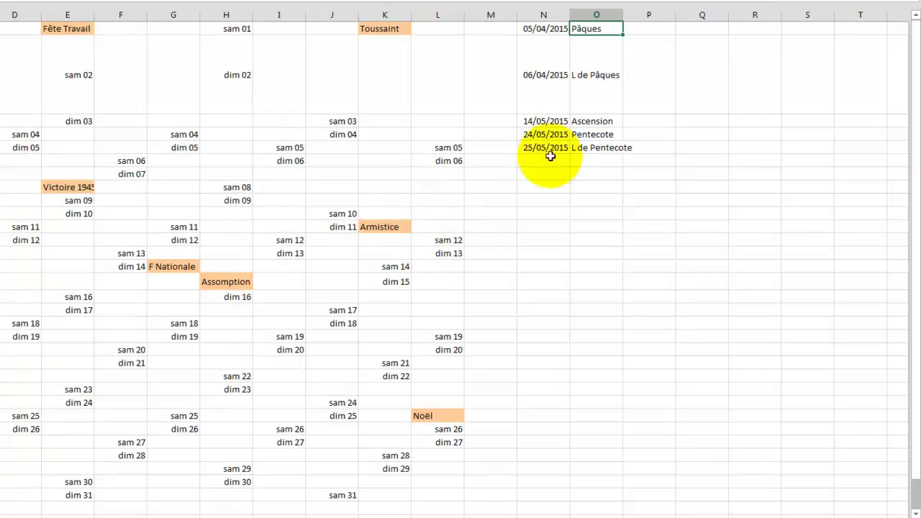
pyautogui.moveTo(543, 29)
pyautogui.mouseDown()
pyautogui.moveTo(594, 93)
pyautogui.moveTo(592, 145)
pyautogui.mouseUp()
pyautogui.click(543, 29)
pyautogui.moveTo(546, 28); pyautogui.dragTo(545, 148)
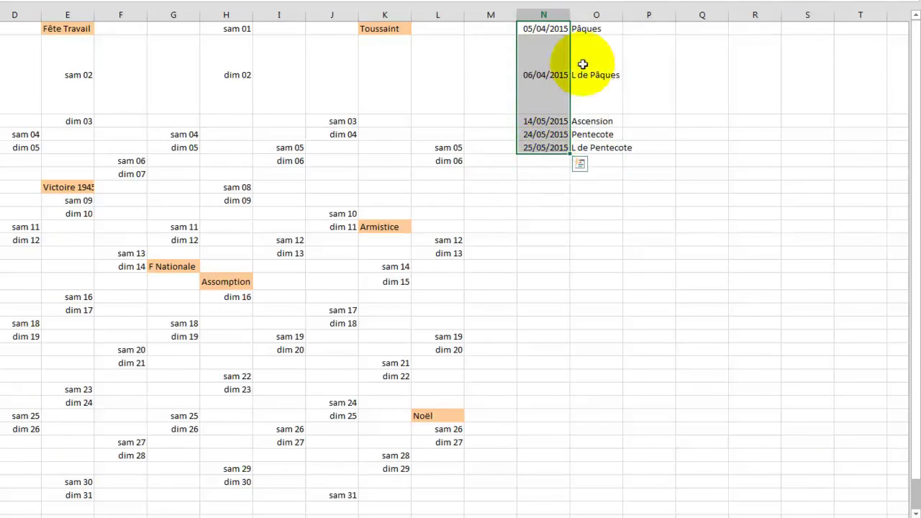
# Step: Inspect the holiday names and the Pâques (05/04/2015) and L de Pâques (06/04/2015) entries
pyautogui.click(592, 28)
pyautogui.moveTo(596, 93); pyautogui.dragTo(611, 138)
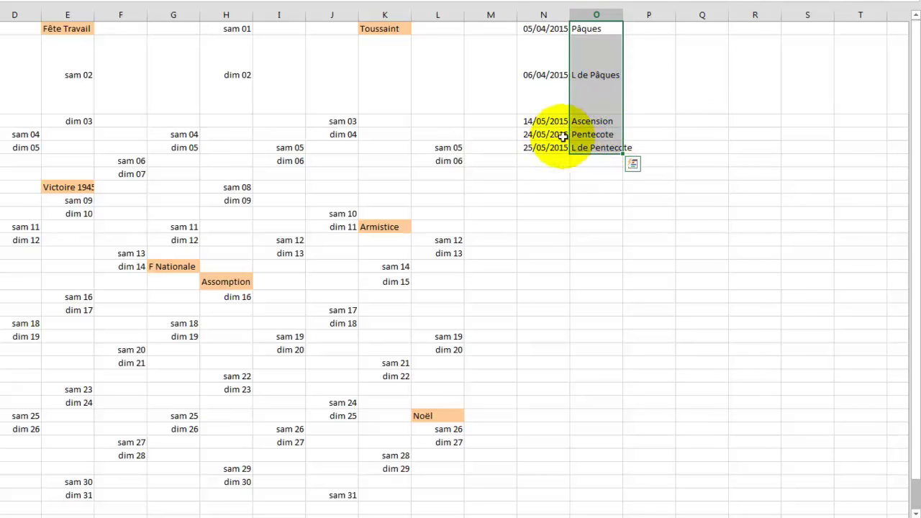
pyautogui.click(541, 29)
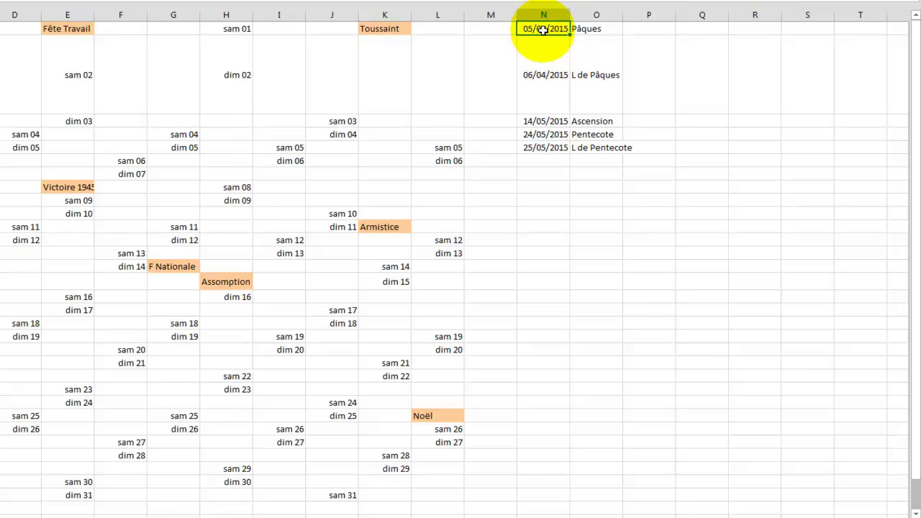
pyautogui.click(587, 30)
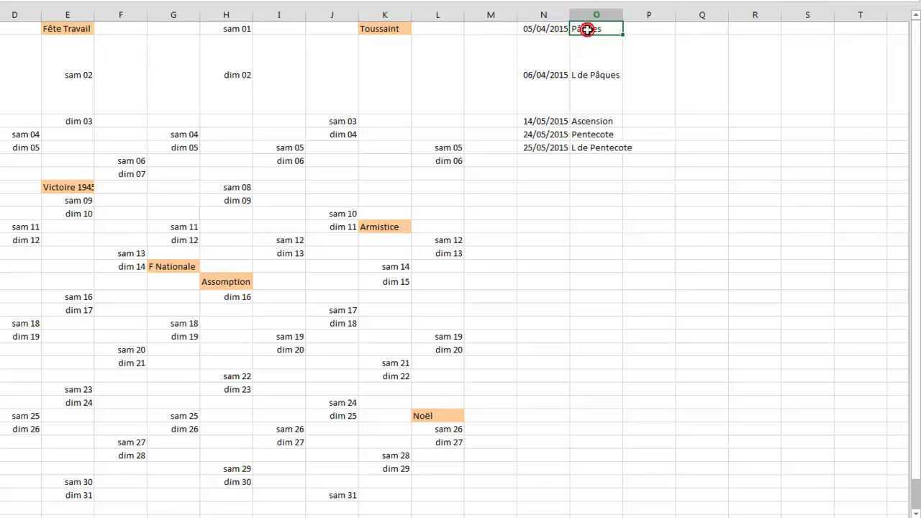
pyautogui.click(540, 75)
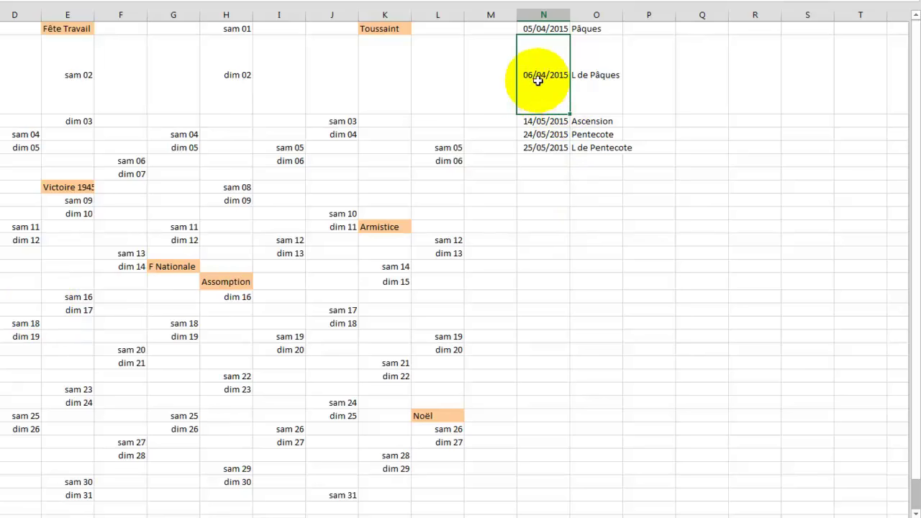
pyautogui.click(596, 78)
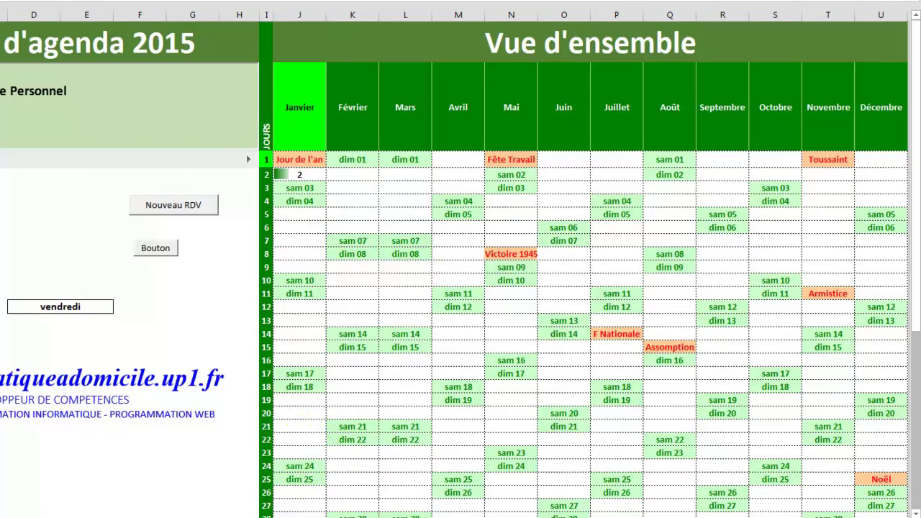
# Step: After End If, add the line ferie = Sheets("Matrice").Cells(ligne, col).Value to the macro
pyautogui.click(123, 455)
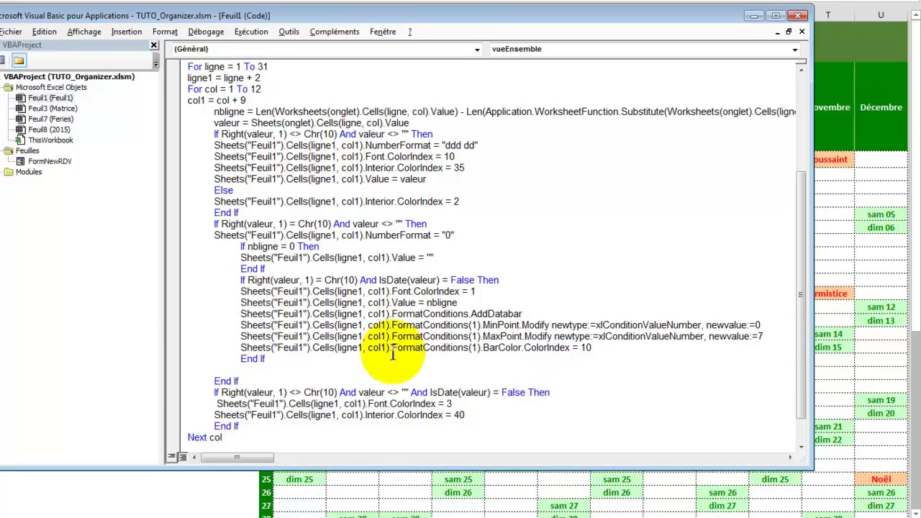
pyautogui.press('Return')
pyautogui.write('ferie =')
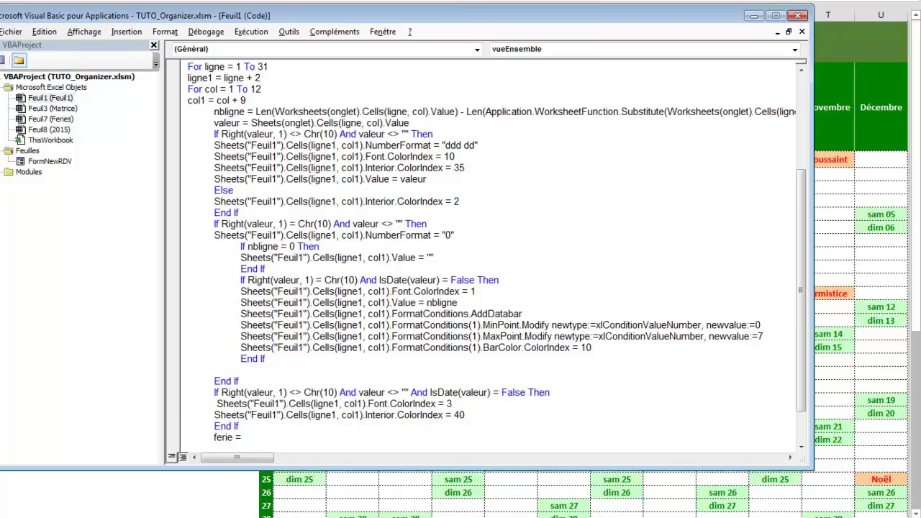
pyautogui.write('sheets("Matrice")')
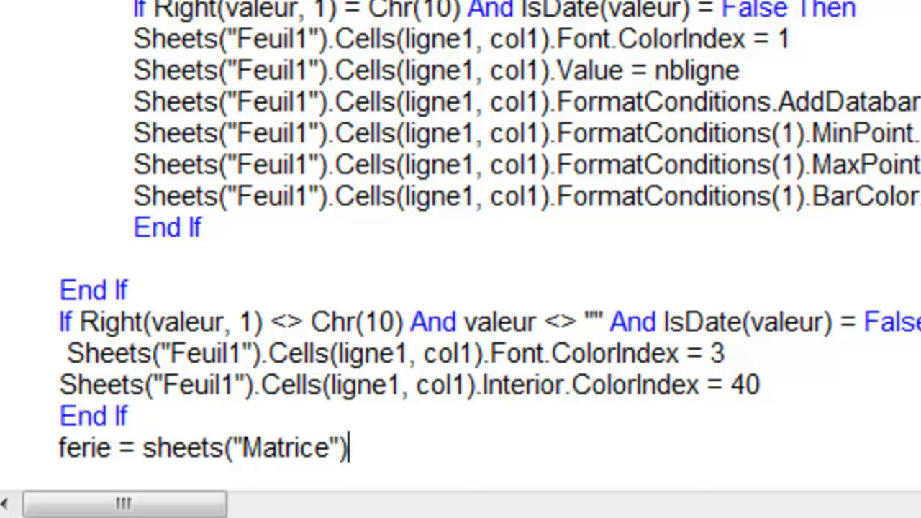
pyautogui.write('cells(ligne,col).')
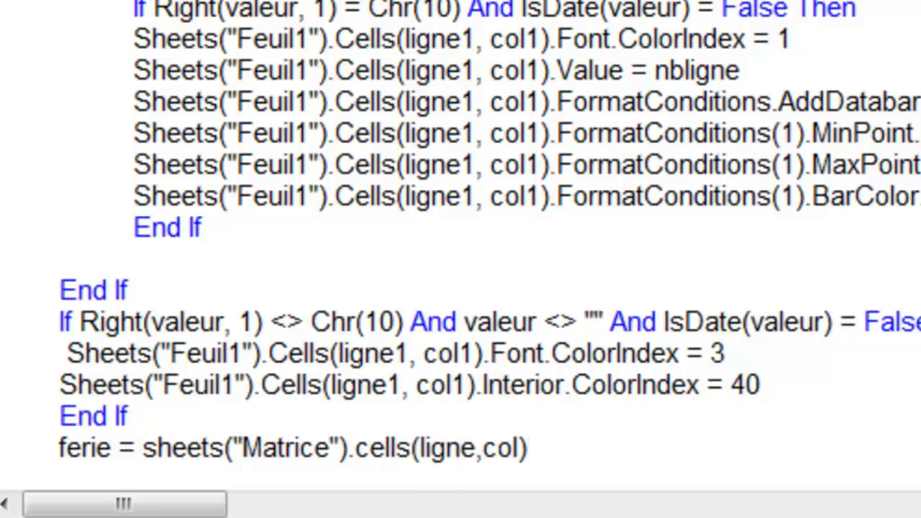
pyautogui.write('value')
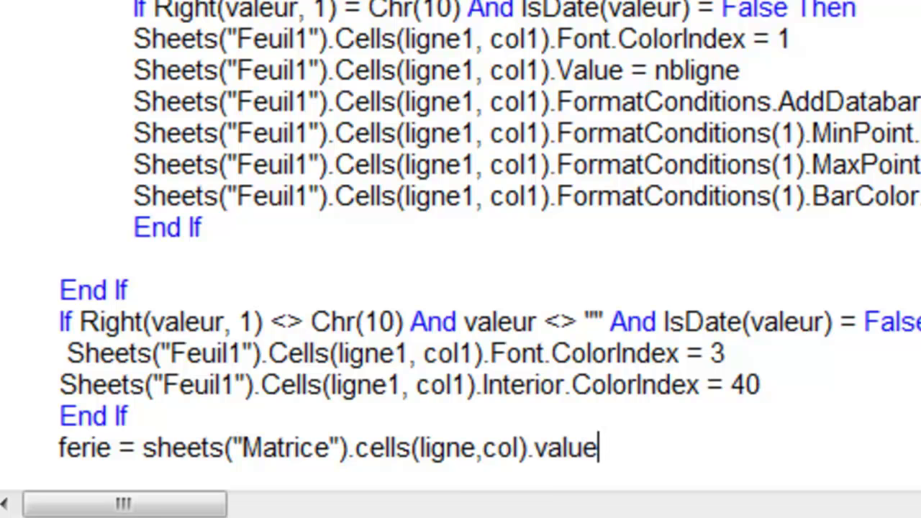
pyautogui.press('Return')
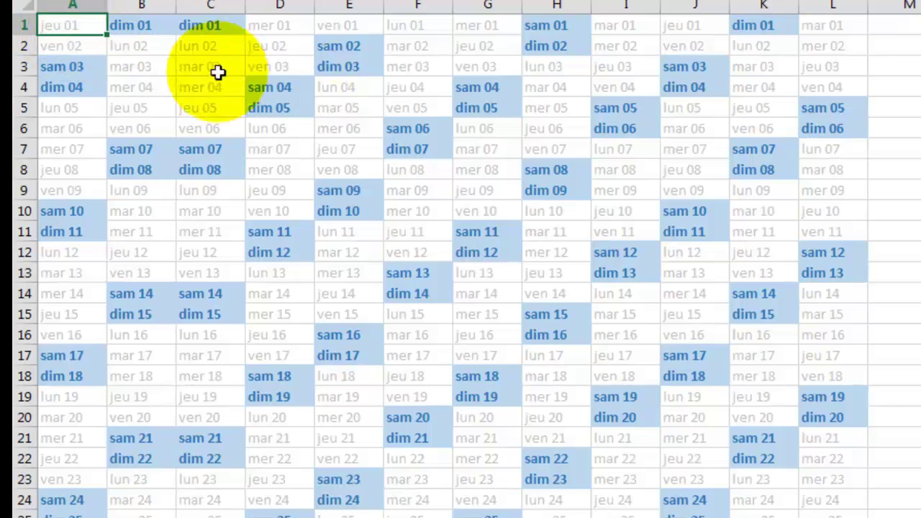
# Step: Compare the day cell dim 05 in D5 with the Pâques date in N1 on the Matrice sheet
pyautogui.click(287, 108)
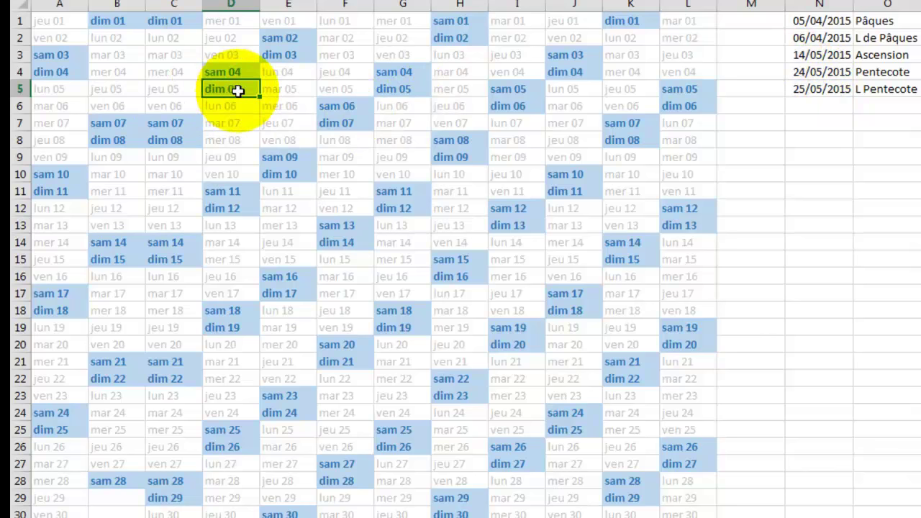
pyautogui.click(799, 23)
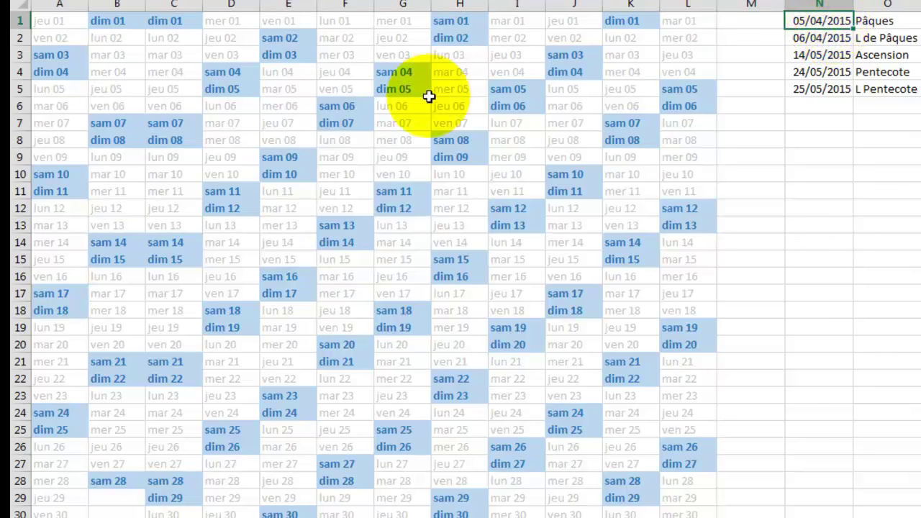
pyautogui.click(241, 90)
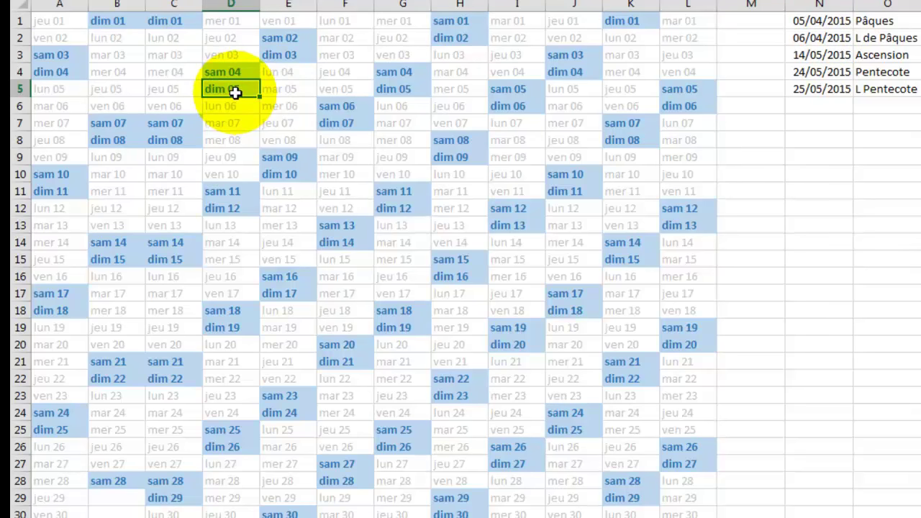
pyautogui.click(812, 22)
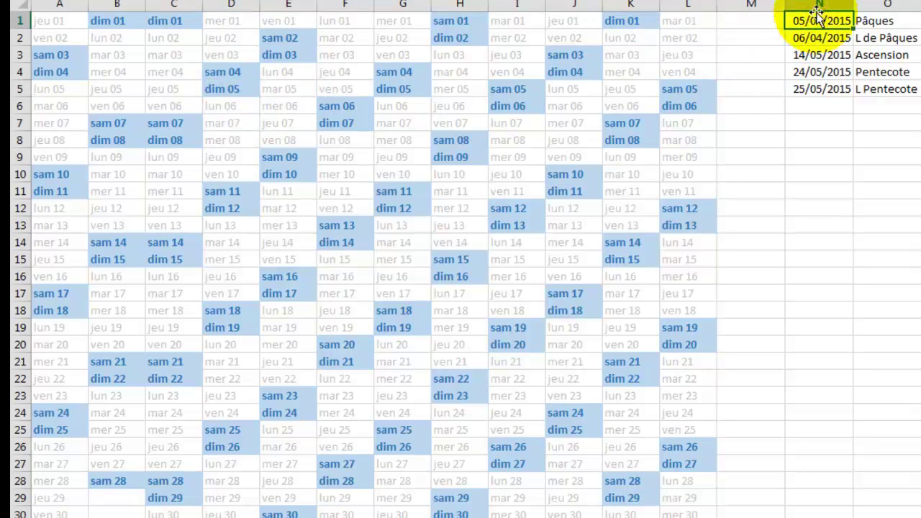
pyautogui.click(228, 91)
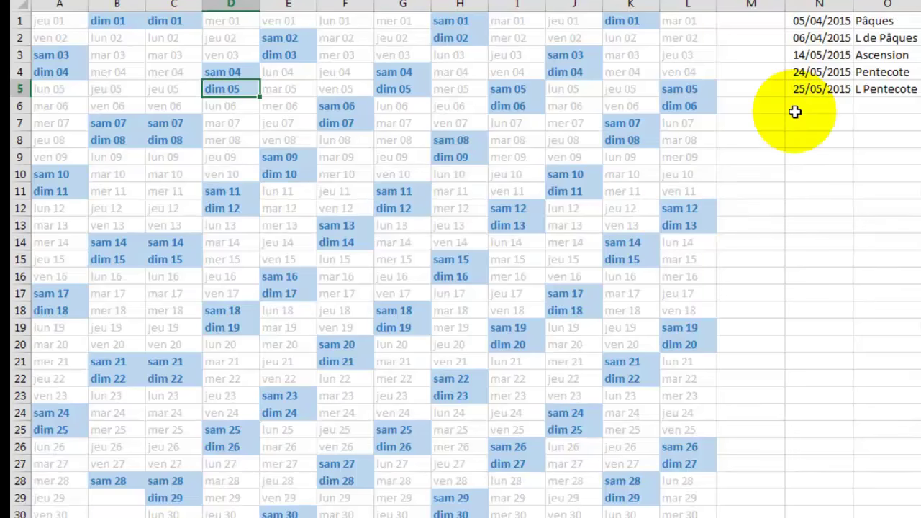
# Step: Check the list of movable holiday dates on the year's holiday sheet
pyautogui.click(871, 20)
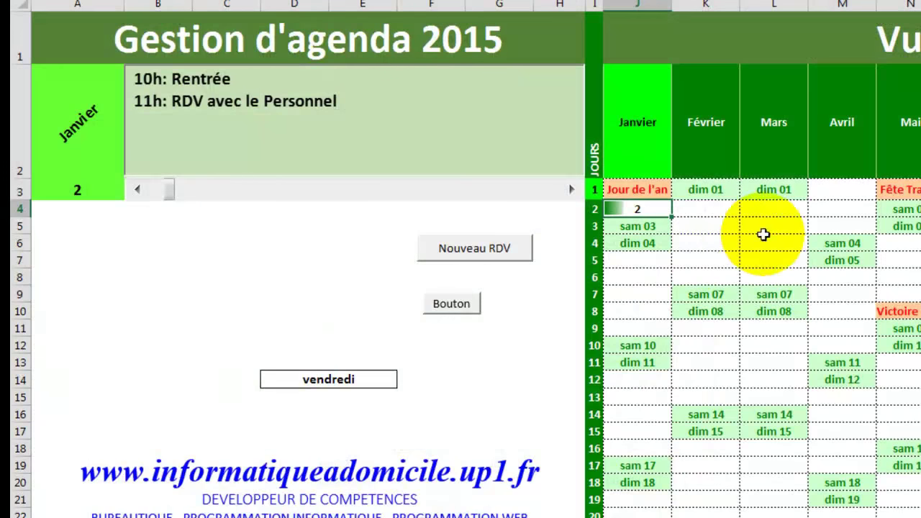
pyautogui.click(841, 260)
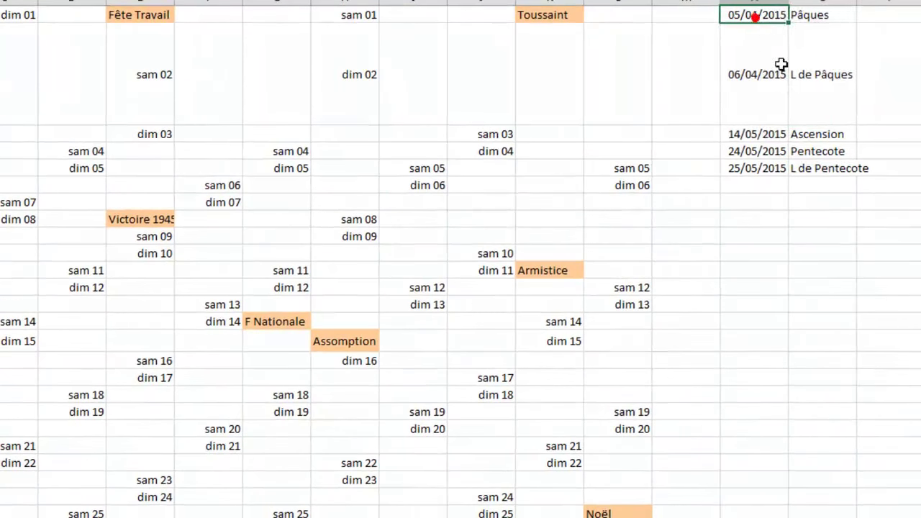
pyautogui.moveTo(752, 16); pyautogui.dragTo(822, 163)
pyautogui.click(819, 134)
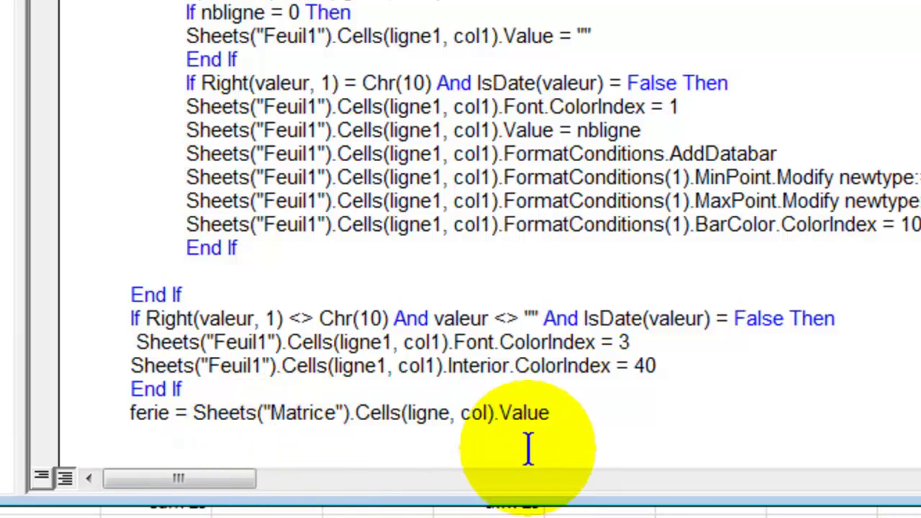
# Step: Below the ferie line, start the test if ferie = sheets("Matrice").cells(
pyautogui.press('Return')
pyautogui.write('if ')
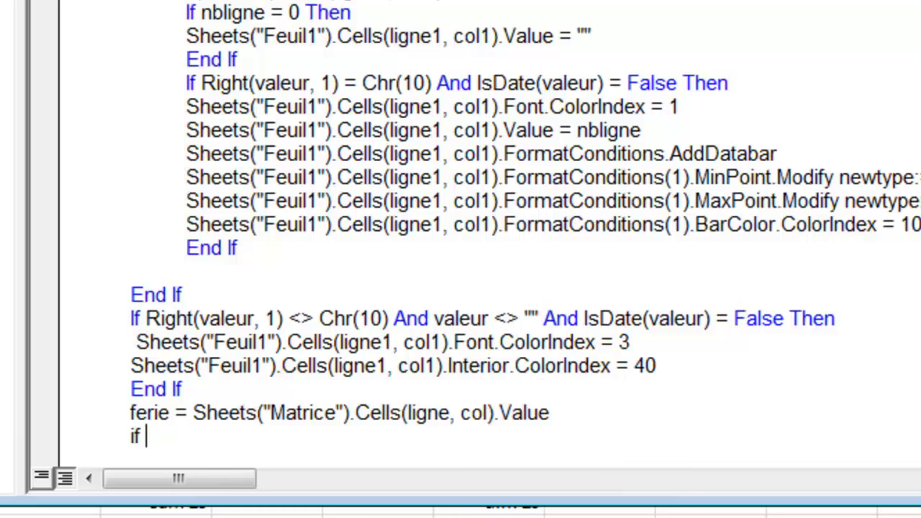
pyautogui.write('ferie =')
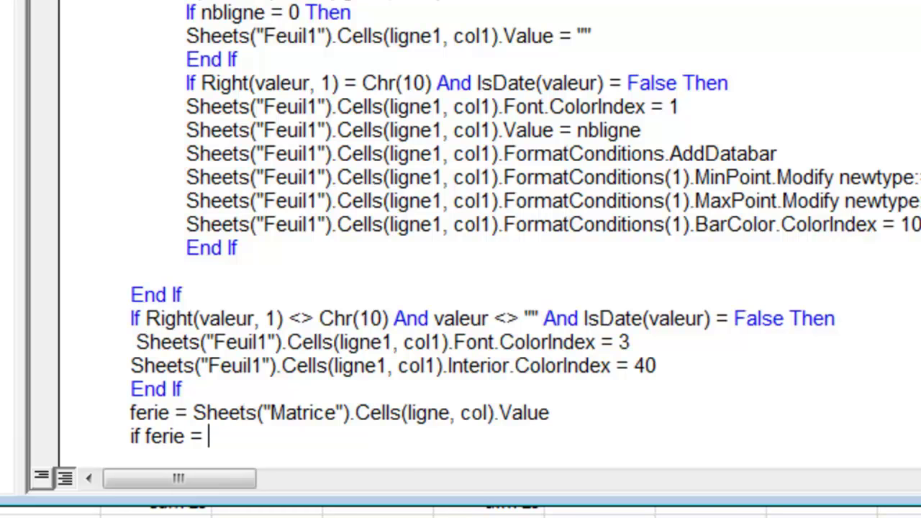
pyautogui.write('sheets("Matrice").cells')
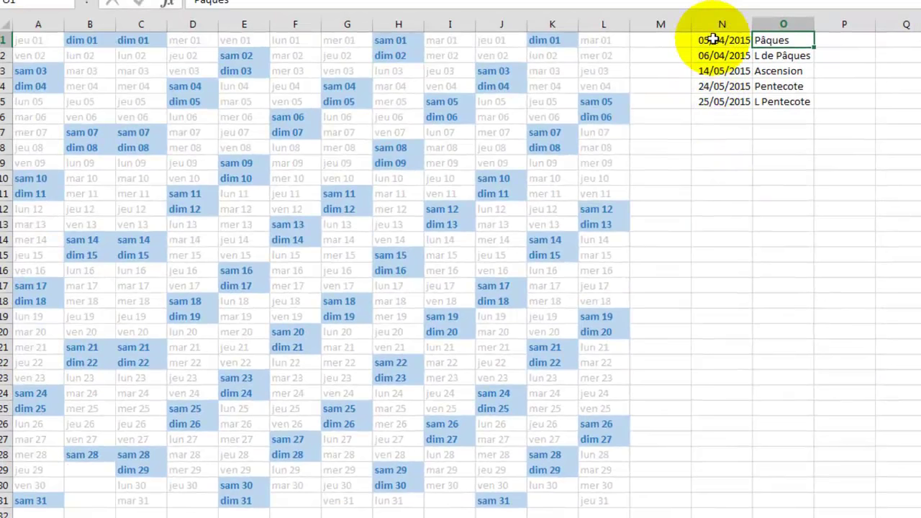
# Step: Read the DATE formula behind the Pâques date in cell N1, then return to the code
pyautogui.click(85, 39)
pyautogui.press('Right')
pyautogui.press('Right')
pyautogui.press('Right')
pyautogui.press('Right')
pyautogui.press('Right')
pyautogui.press('Right')
pyautogui.press('Right')
pyautogui.press('Right')
pyautogui.press('Right')
pyautogui.press('Right')
pyautogui.press('Right')
pyautogui.press('Right')
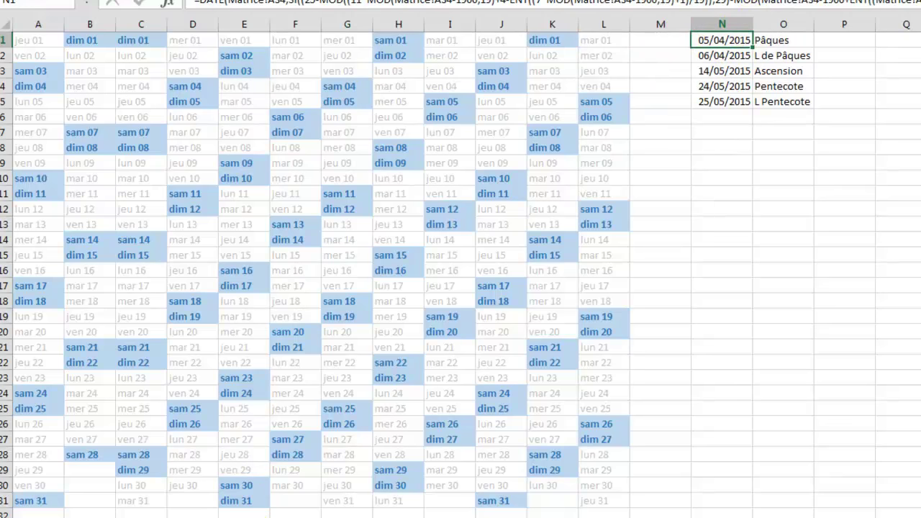
pyautogui.hotkey('alt', 'F11')
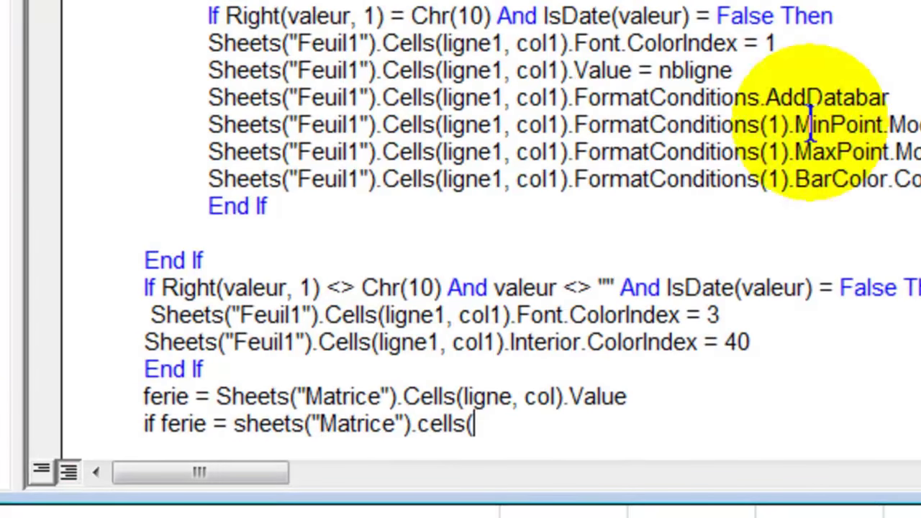
# Step: Complete the condition with Cells(1, 14), checking the Easter date in N1 against D5 and O1
pyautogui.write('1')
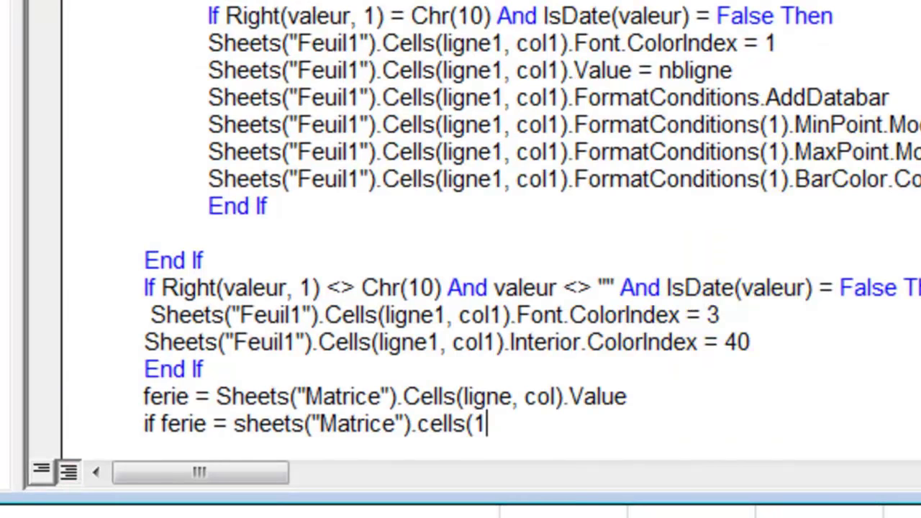
pyautogui.write(',14)')
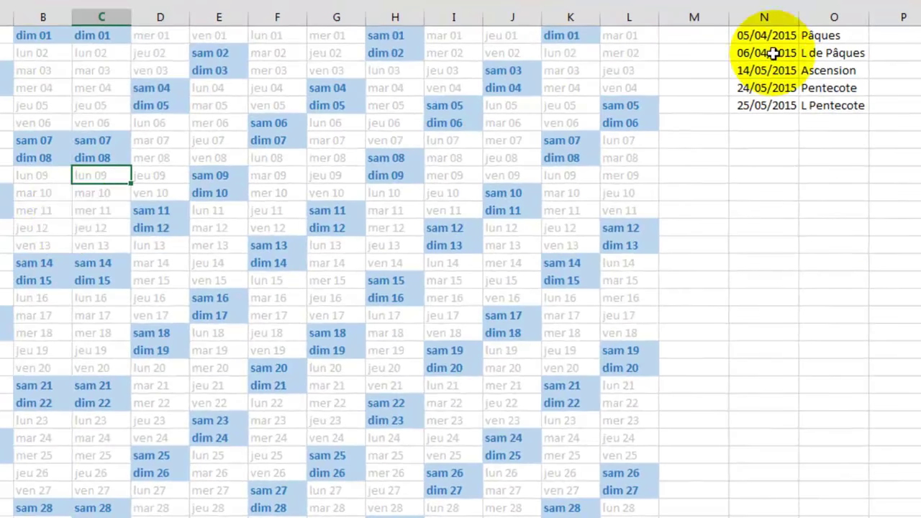
pyautogui.click(761, 34)
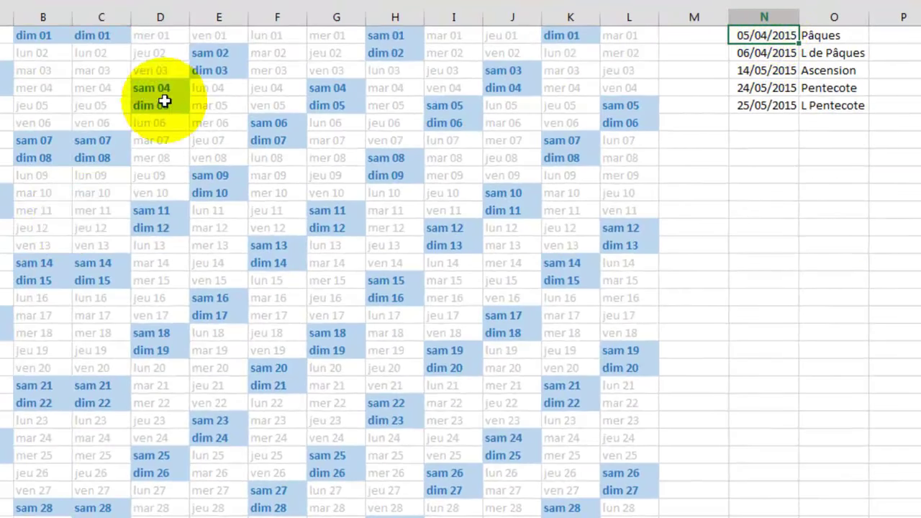
pyautogui.click(168, 102)
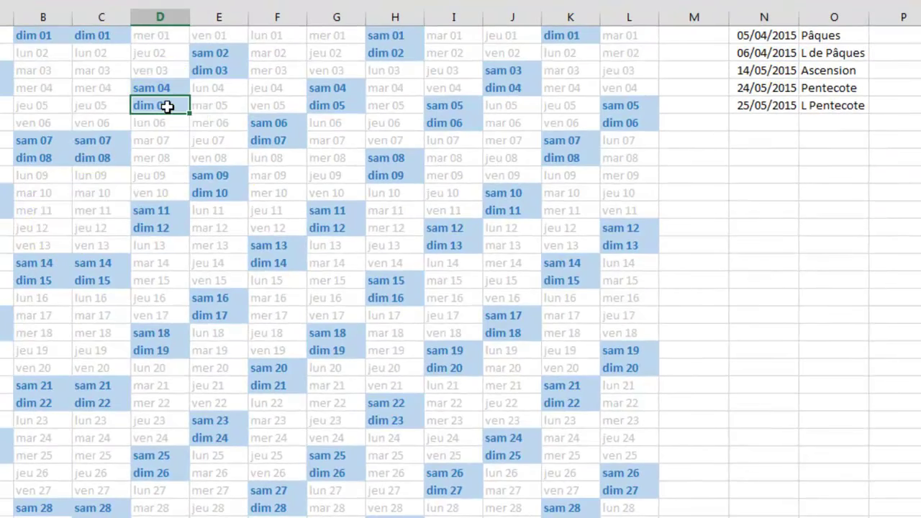
pyautogui.click(770, 34)
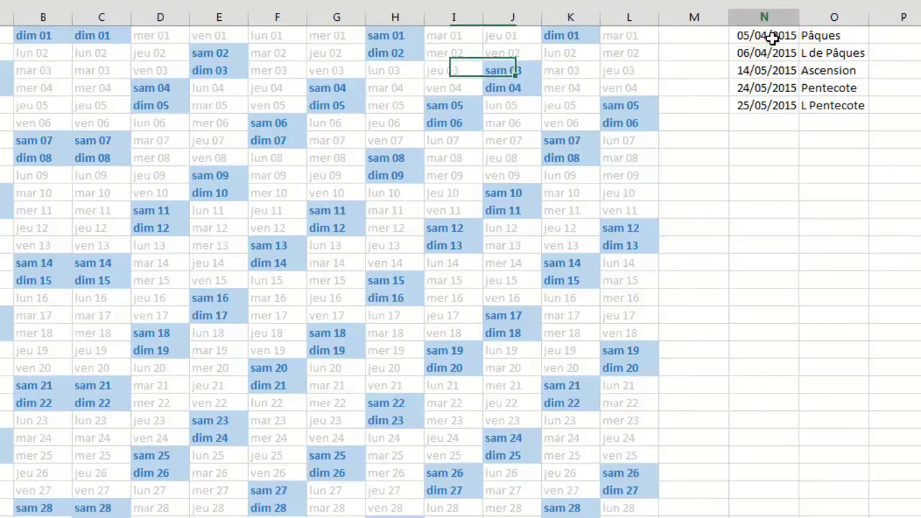
pyautogui.click(833, 38)
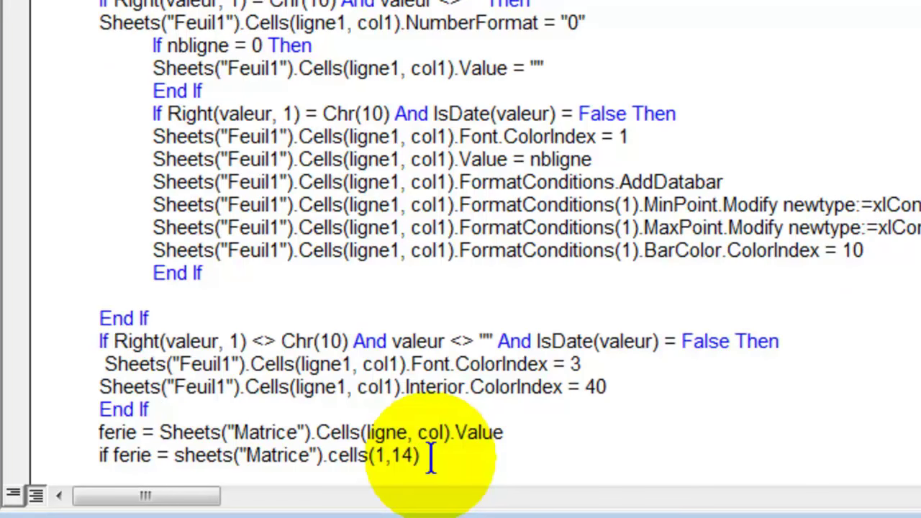
# Step: Finish the line with Then and close the block with End If, leaving a blank line inside
pyautogui.write('then')
pyautogui.press('Return')
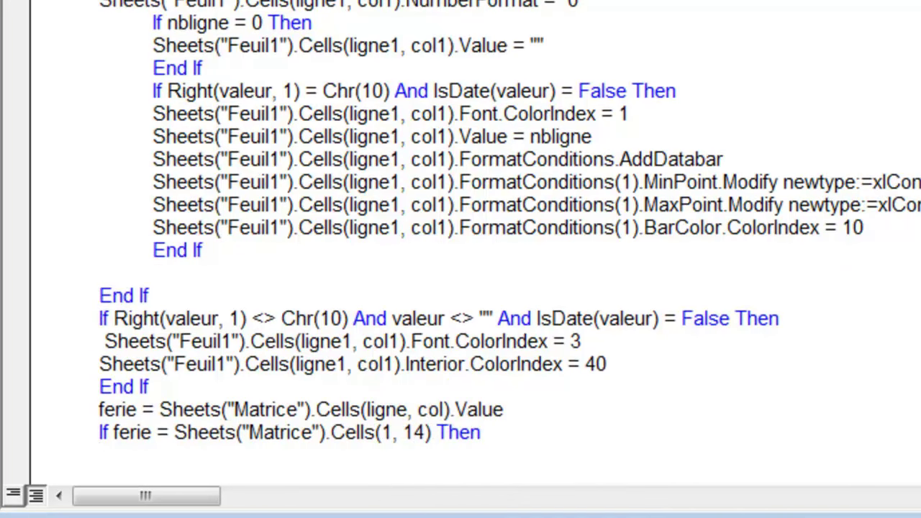
pyautogui.press('Return')
pyautogui.write('end if')
pyautogui.press('Up')
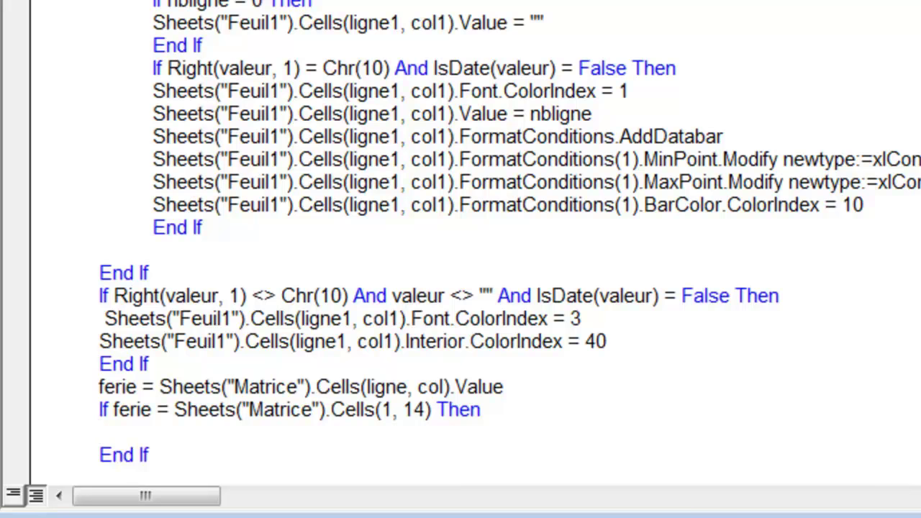
pyautogui.click(115, 435)
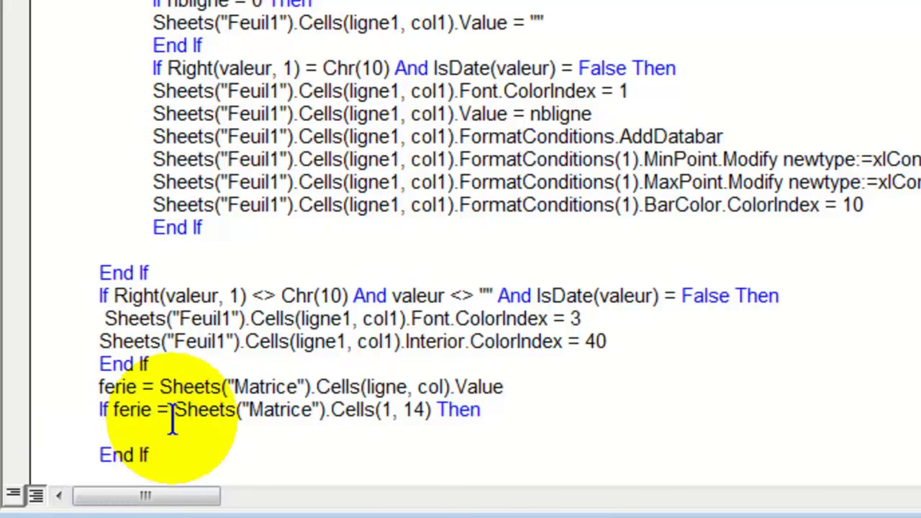
pyautogui.moveTo(174, 411); pyautogui.dragTo(257, 430)
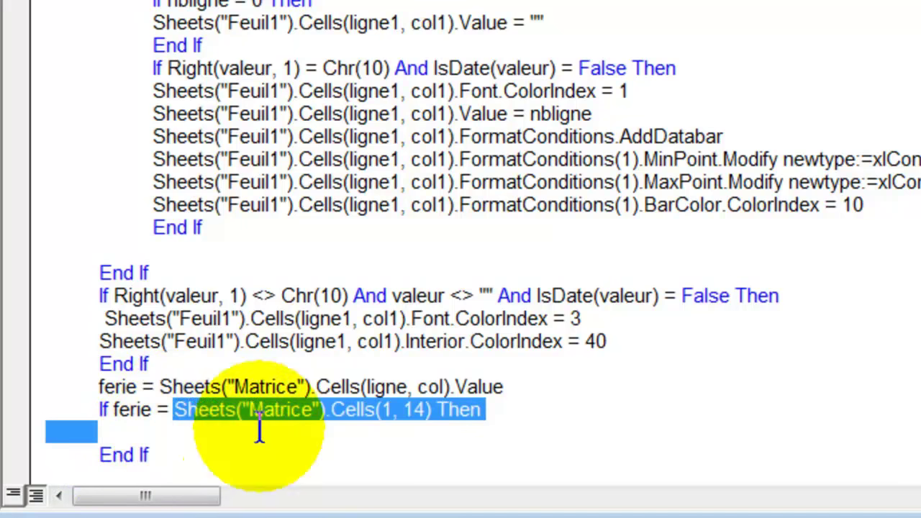
pyautogui.write('Next col')
pyautogui.click(238, 432)
pyautogui.click(226, 410)
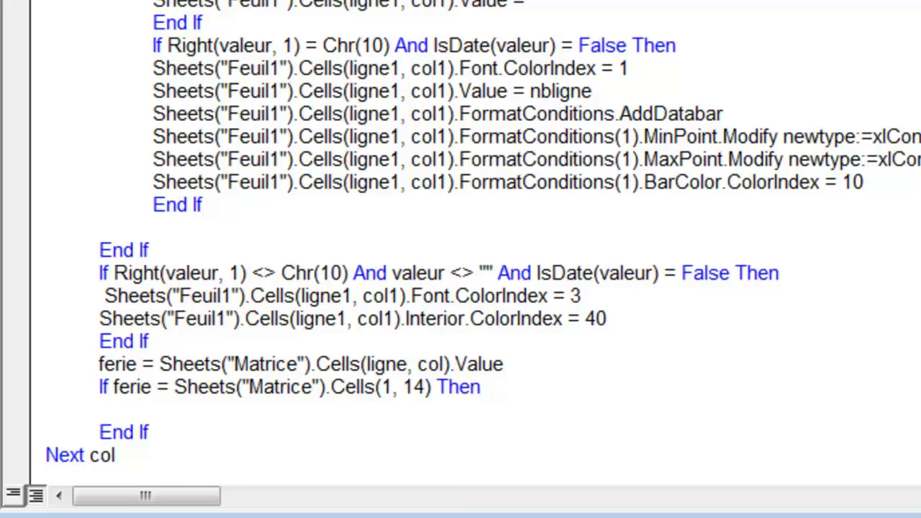
# Step: Inside the If, write the assignment sheets("Feuil1").cells(ligne1,col1).value =
pyautogui.write('sheets("Feuil1"')
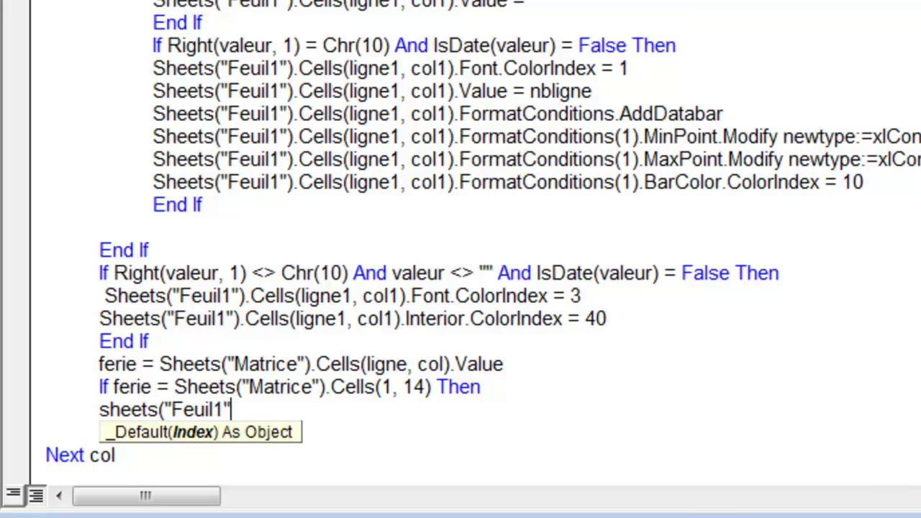
pyautogui.write(').cells')
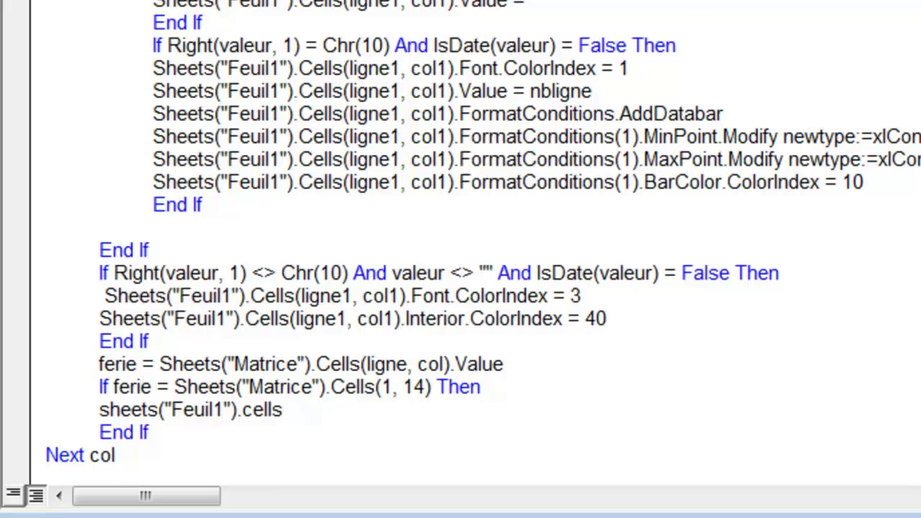
pyautogui.write('(')
pyautogui.write('ligne1,col1).')
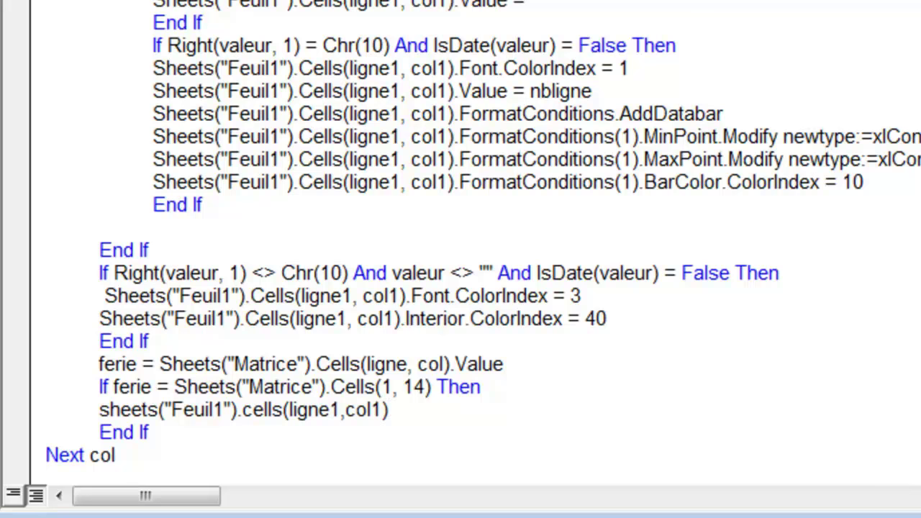
pyautogui.write('vale')
pyautogui.press('BackSpace')
pyautogui.write('ue =')
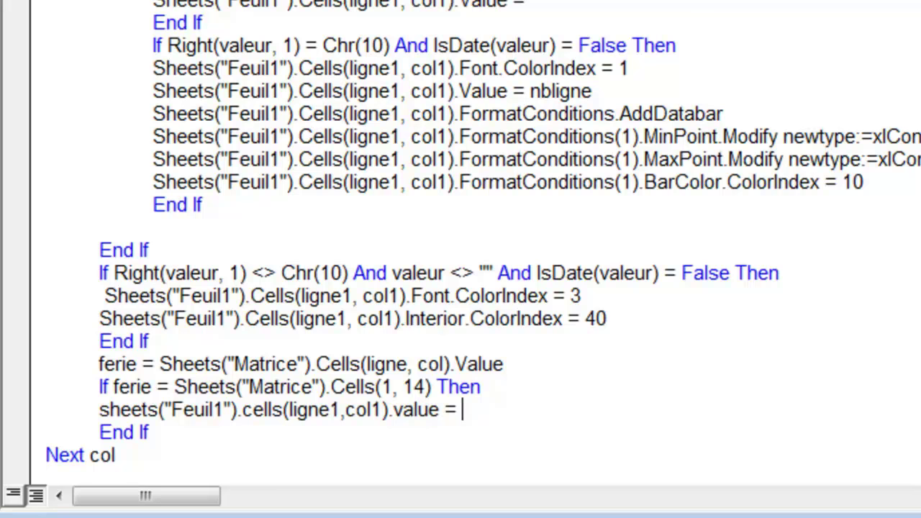
pyautogui.click(180, 387)
pyautogui.click(406, 118)
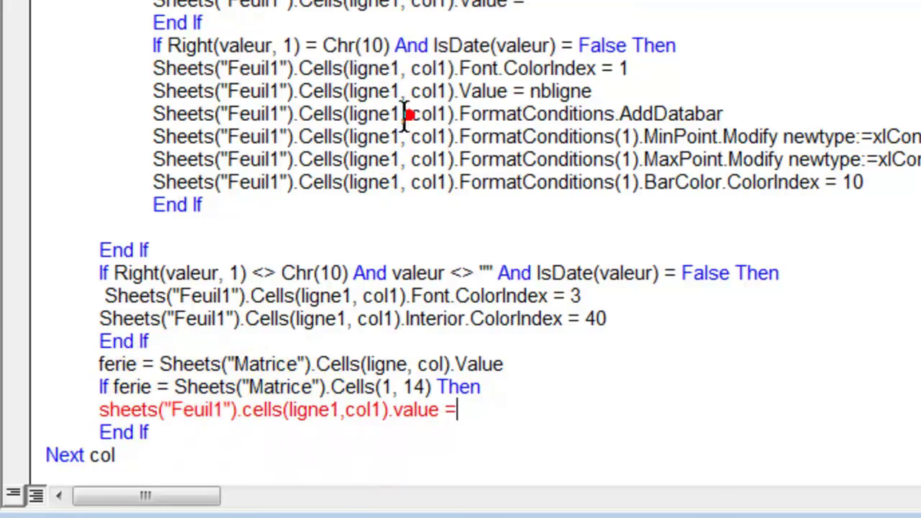
# Step: Complete the assignment with Sheets("Matrice").Cells(1, 15), pasting the N1 reference and changing 14 to 15
pyautogui.moveTo(173, 387)
pyautogui.mouseDown()
pyautogui.moveTo(421, 365)
pyautogui.moveTo(430, 387)
pyautogui.mouseUp()
pyautogui.hotkey('ctrl', 'c')
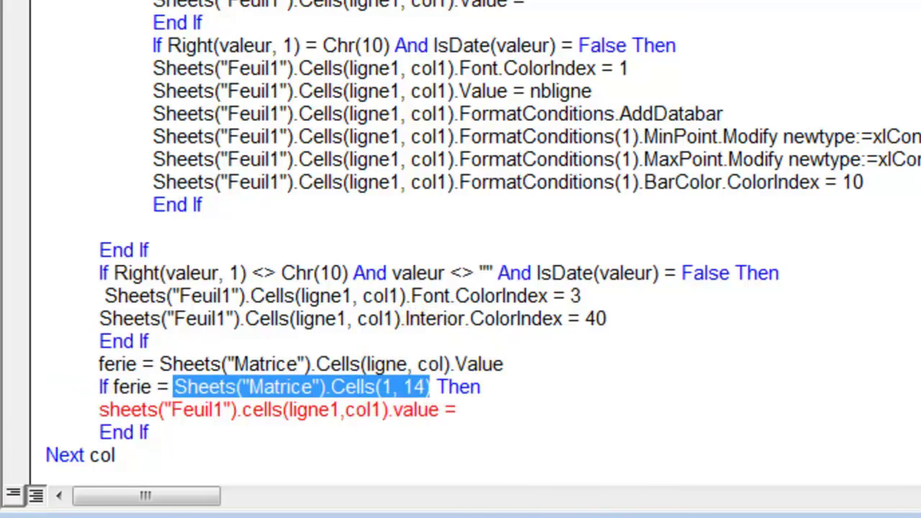
pyautogui.click(429, 409)
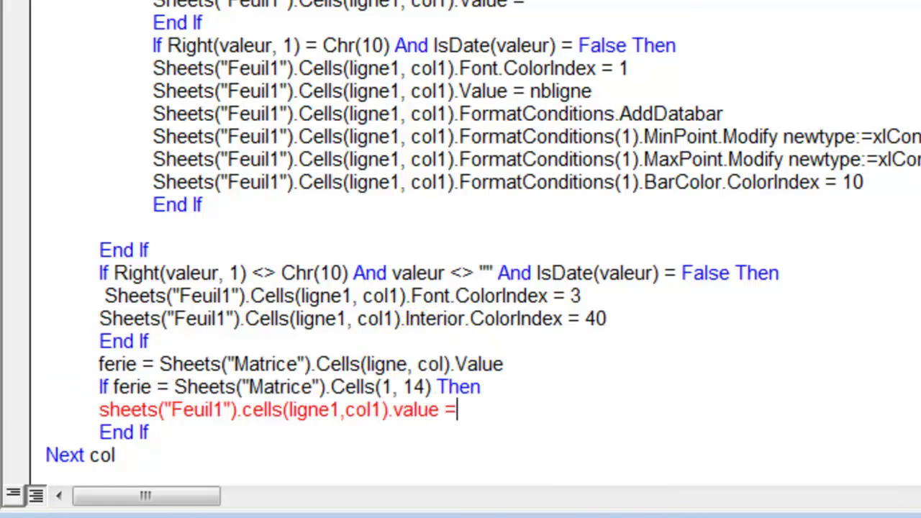
pyautogui.hotkey('ctrl', 'v')
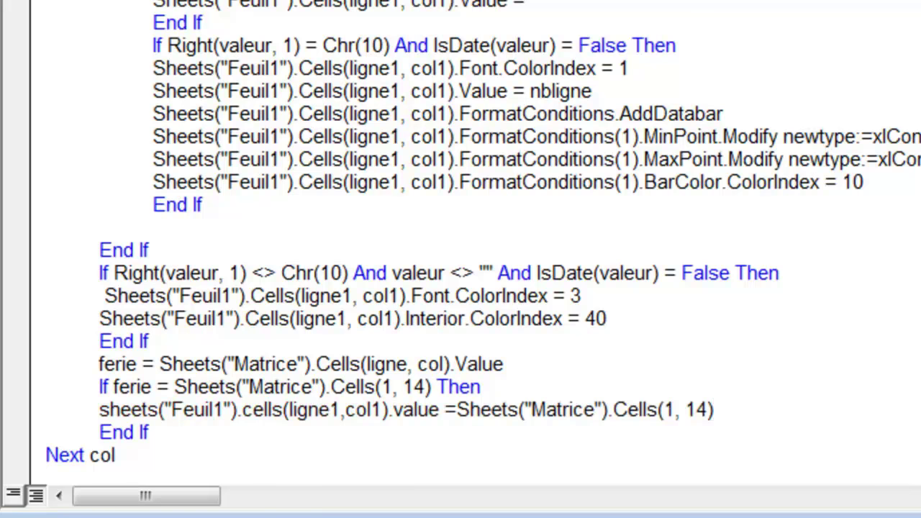
pyautogui.press('Left')
pyautogui.press('Delete')
pyautogui.write('5')
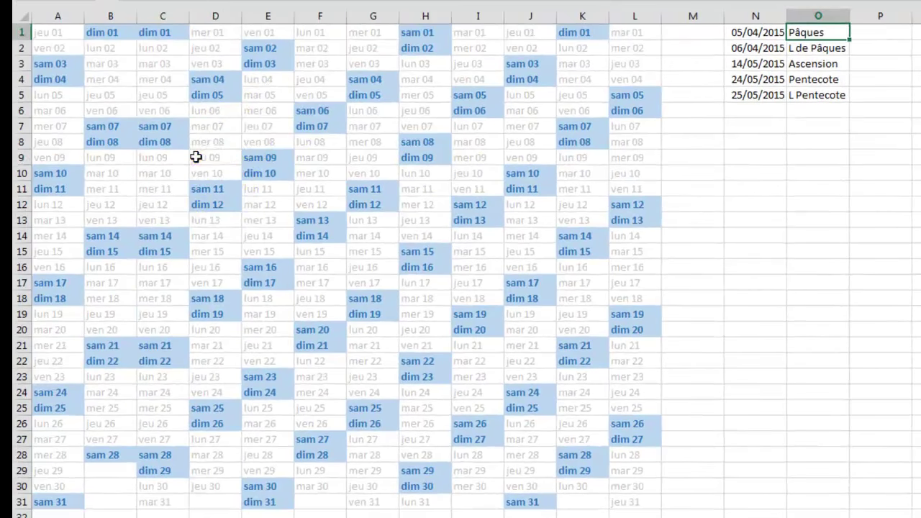
# Step: Compare the Easter date in N1 with dim 05 in D5, then review the If condition in the code
pyautogui.click(208, 205)
pyautogui.click(214, 267)
pyautogui.click(455, 267)
pyautogui.click(427, 201)
pyautogui.click(252, 221)
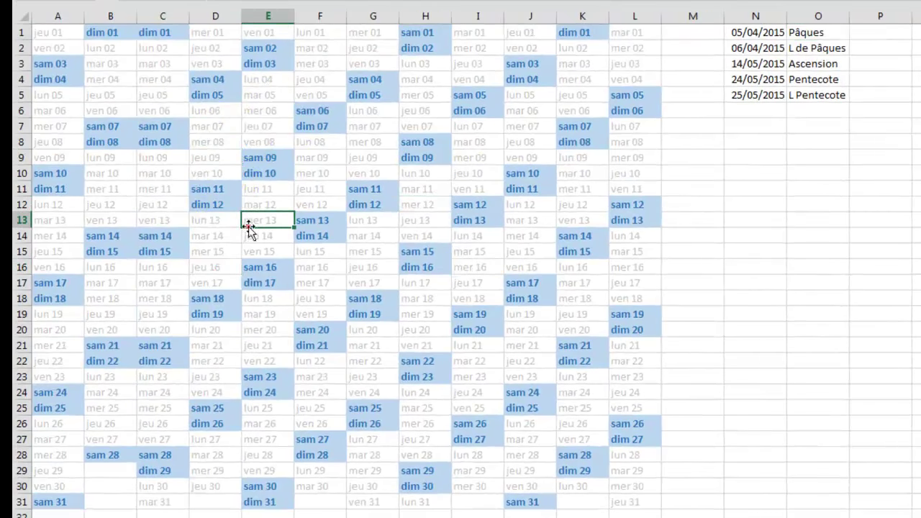
pyautogui.click(756, 32)
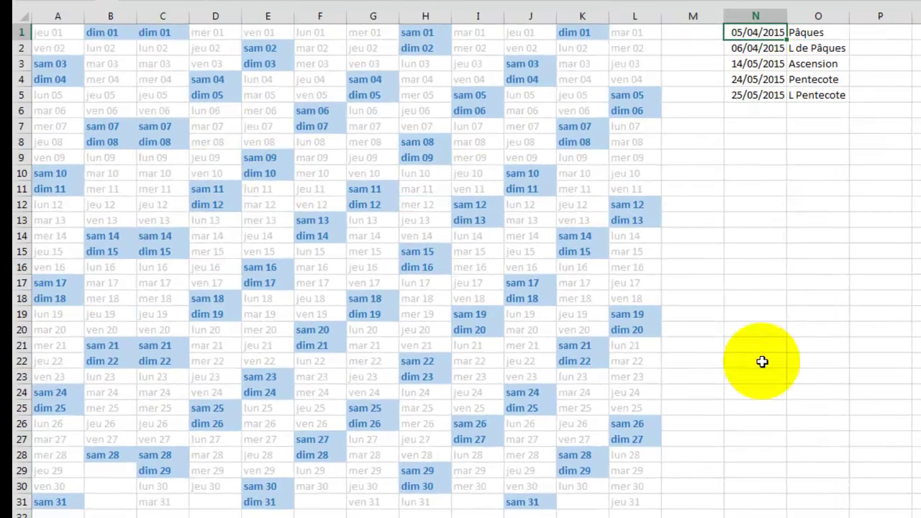
pyautogui.click(215, 95)
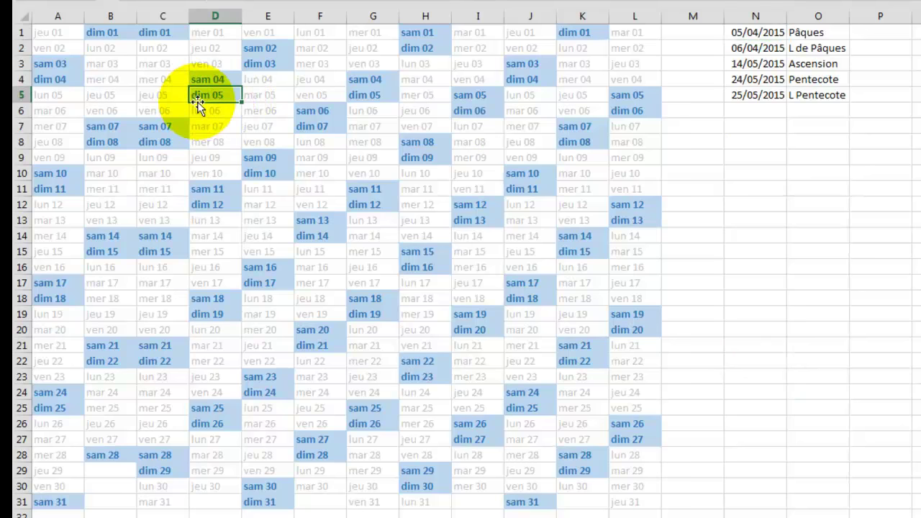
pyautogui.click(748, 33)
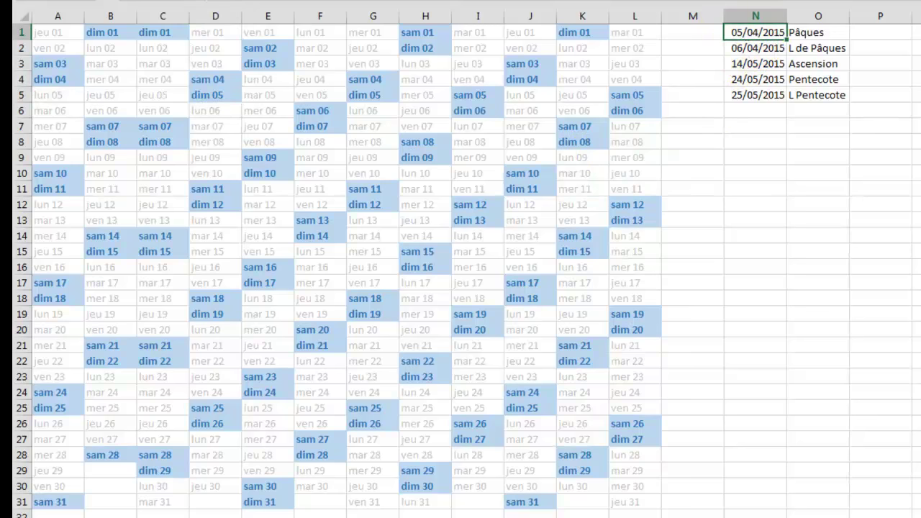
pyautogui.hotkey('alt', 'F11')
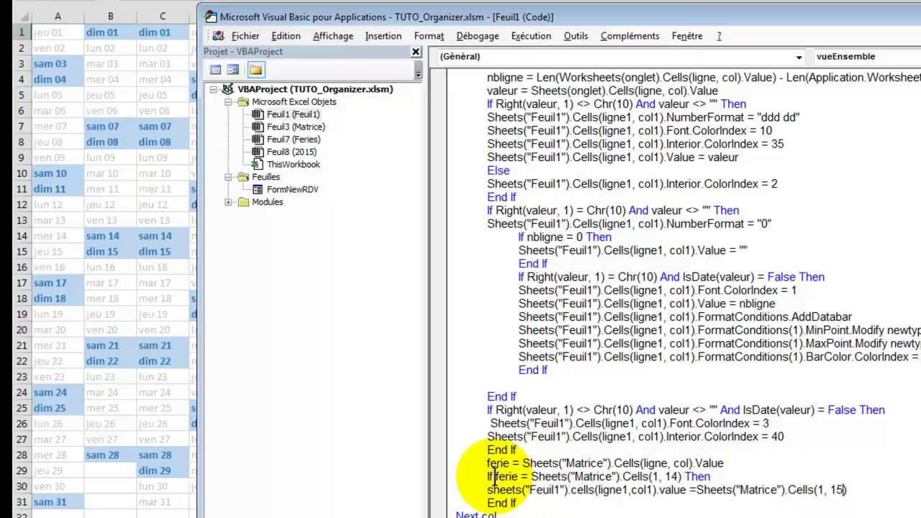
pyautogui.moveTo(495, 477); pyautogui.dragTo(702, 476)
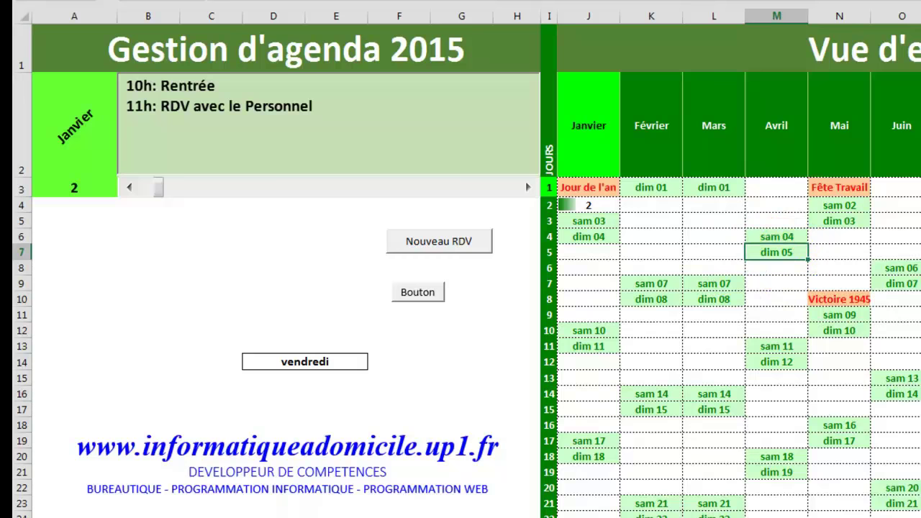
# Step: Check the Pâques name in O1 and review the End If in the macro code
pyautogui.hotkey('ctrl', 'pagedown')
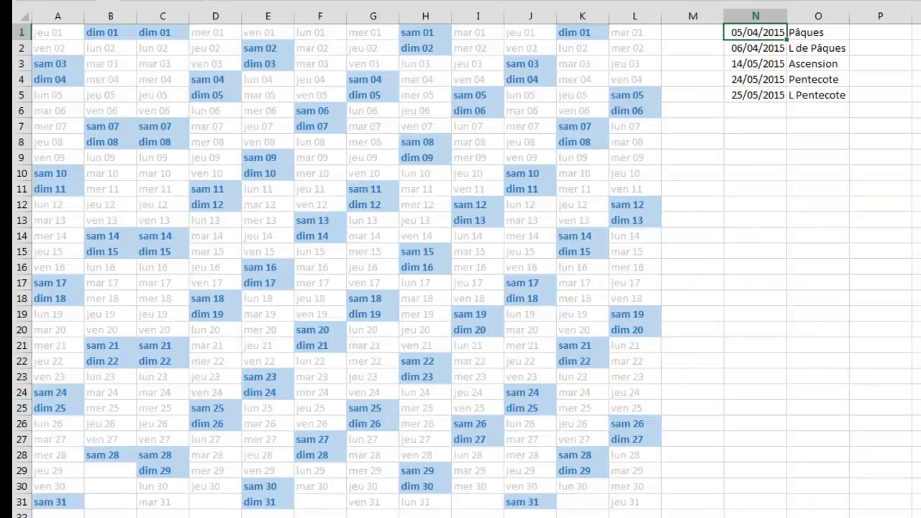
pyautogui.click(817, 35)
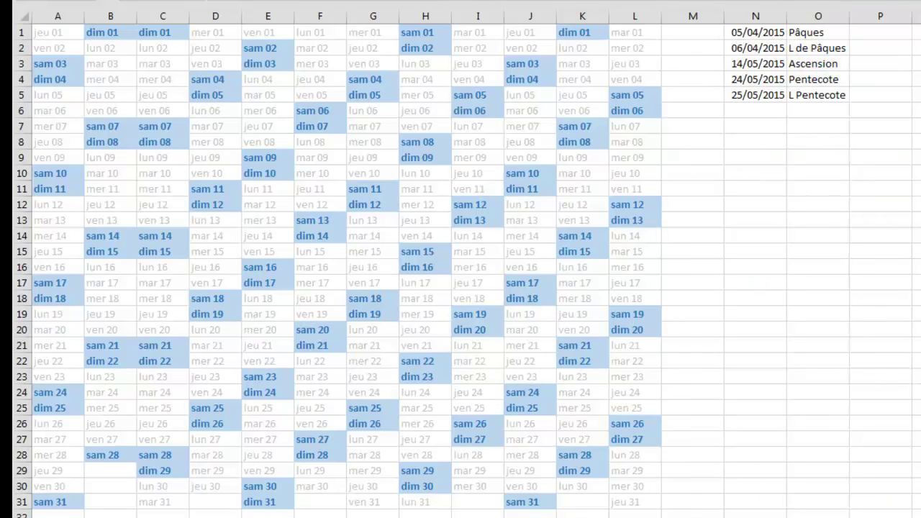
pyautogui.hotkey('alt', 'F11')
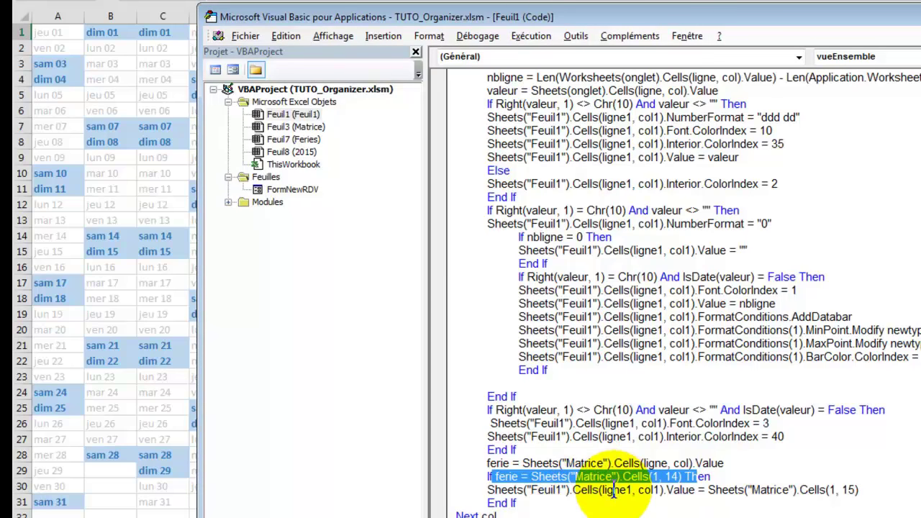
pyautogui.click(657, 498)
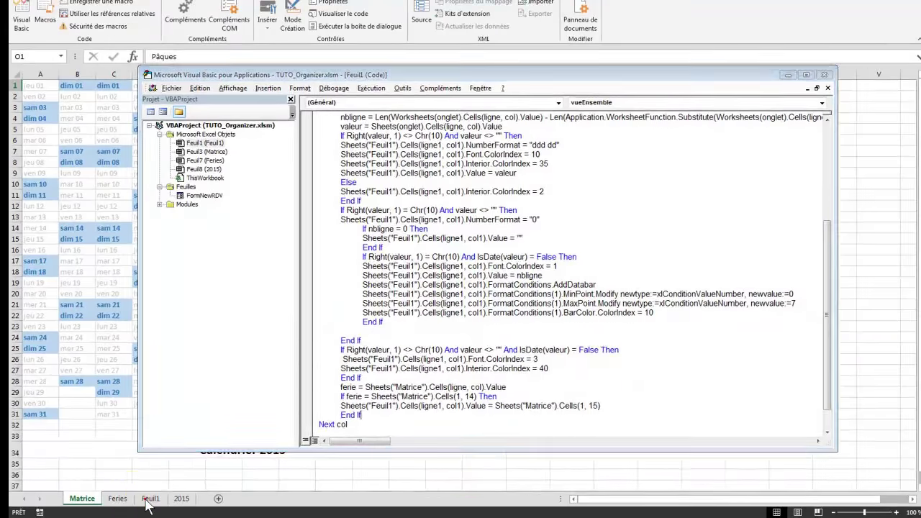
# Step: Rerun the Bouton macro on Feuil1 so 5 April shows Pâques, and select that cell
pyautogui.click(150, 501)
pyautogui.click(188, 270)
pyautogui.click(292, 268)
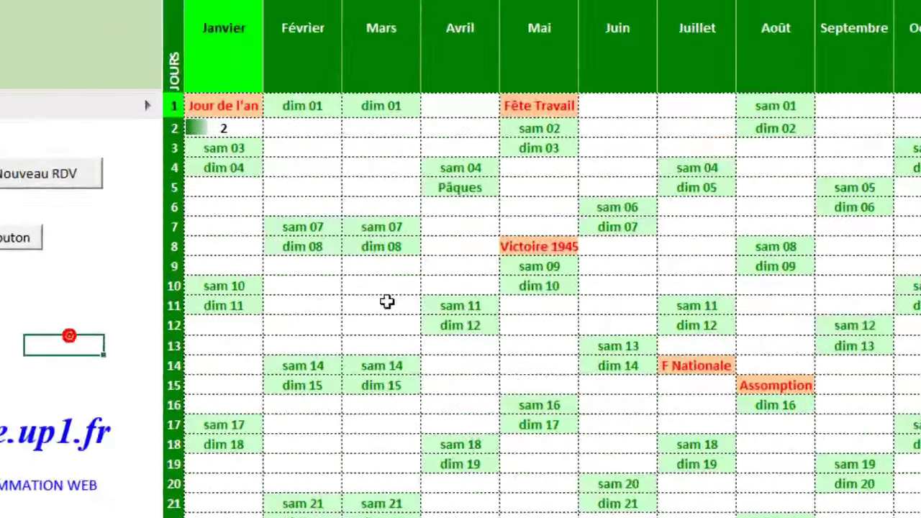
pyautogui.click(548, 240)
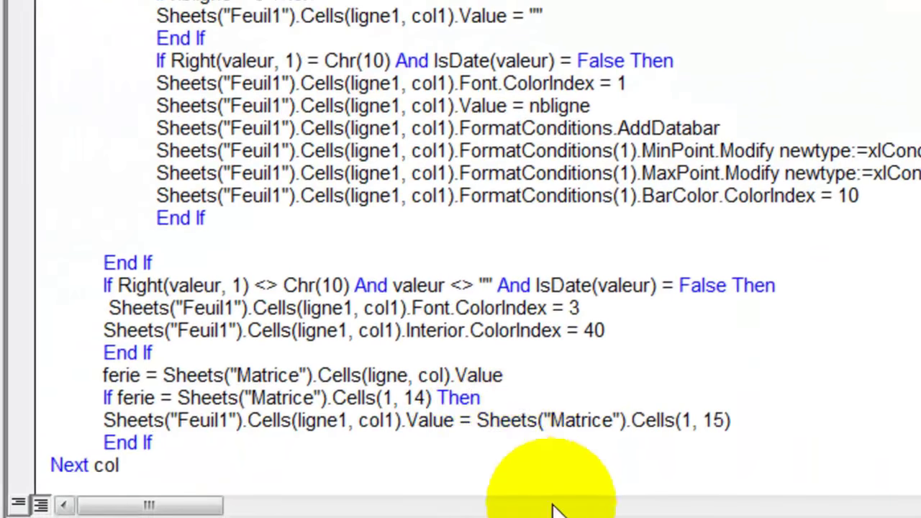
# Step: Add a Font.ColorIndex = 3 line for the Pâques target cell below the Cells(1, 15) line
pyautogui.scroll(-1, 514, 417)
pyautogui.click(774, 353)
pyautogui.press('Return')
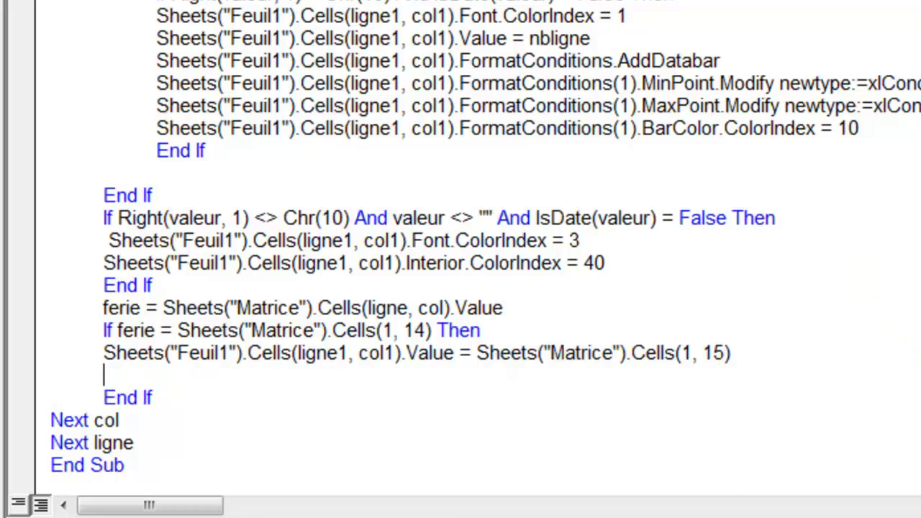
pyautogui.click(738, 353)
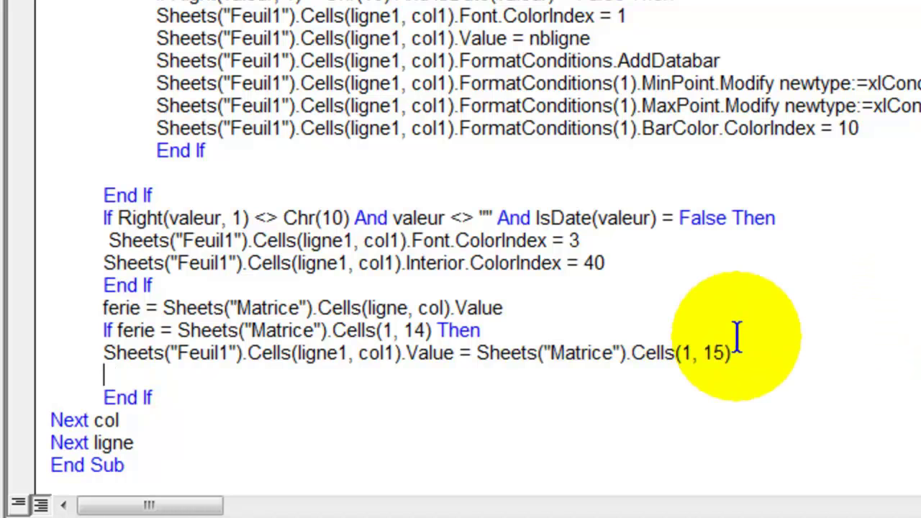
pyautogui.moveTo(739, 353); pyautogui.dragTo(488, 354)
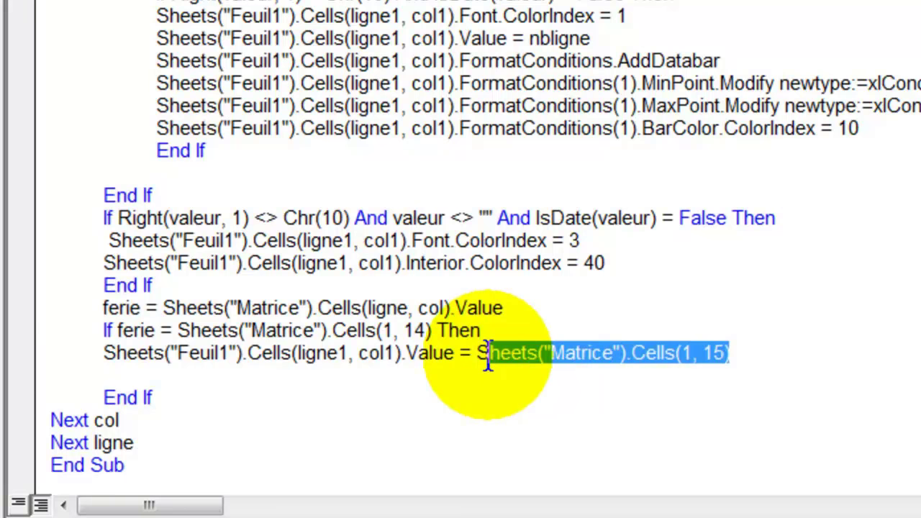
pyautogui.click(189, 377)
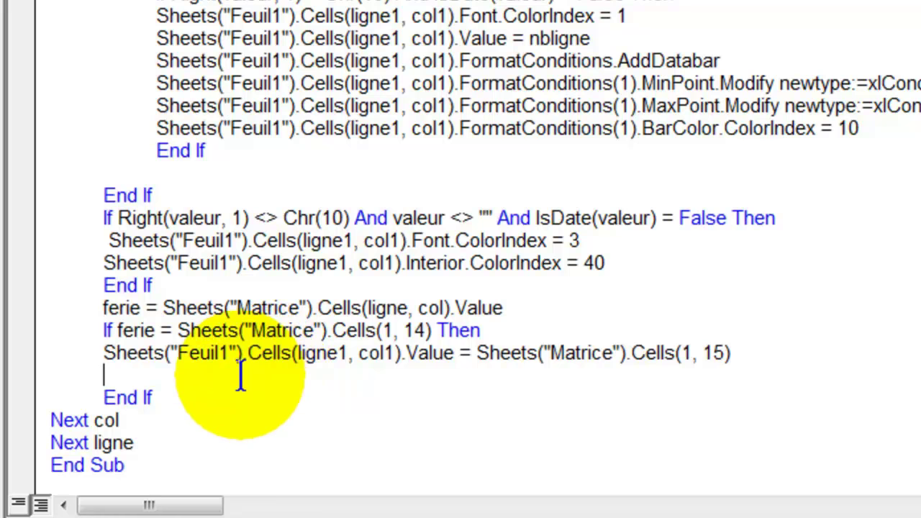
pyautogui.moveTo(101, 353); pyautogui.dragTo(407, 353)
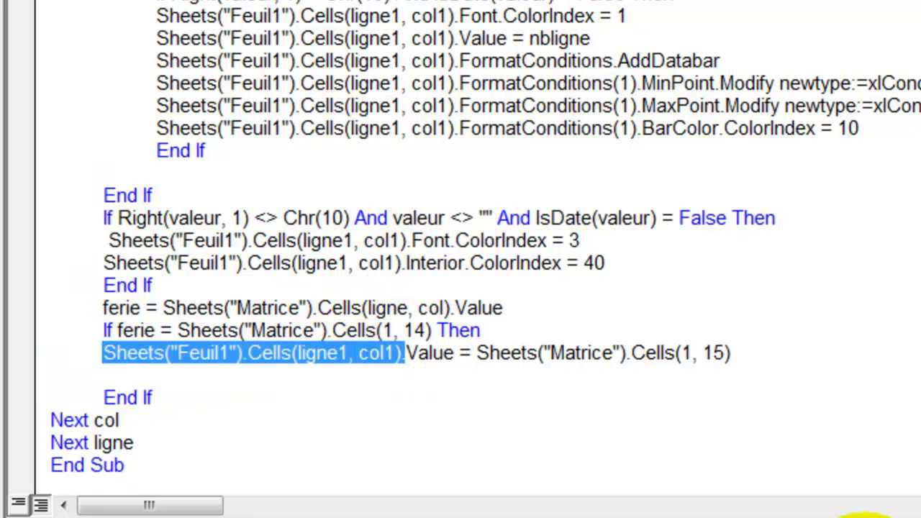
pyautogui.press('Down')
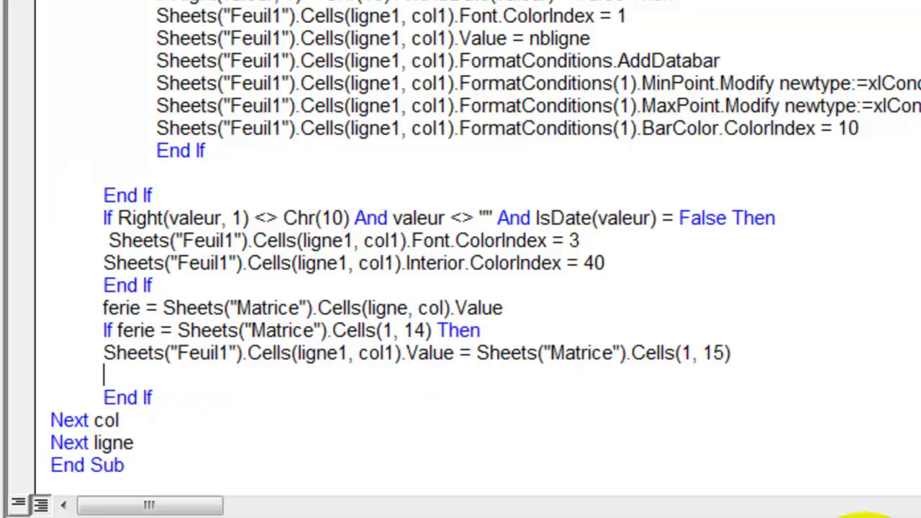
pyautogui.write('Sheets("Feuil1").Cells(ligne1, col1).')
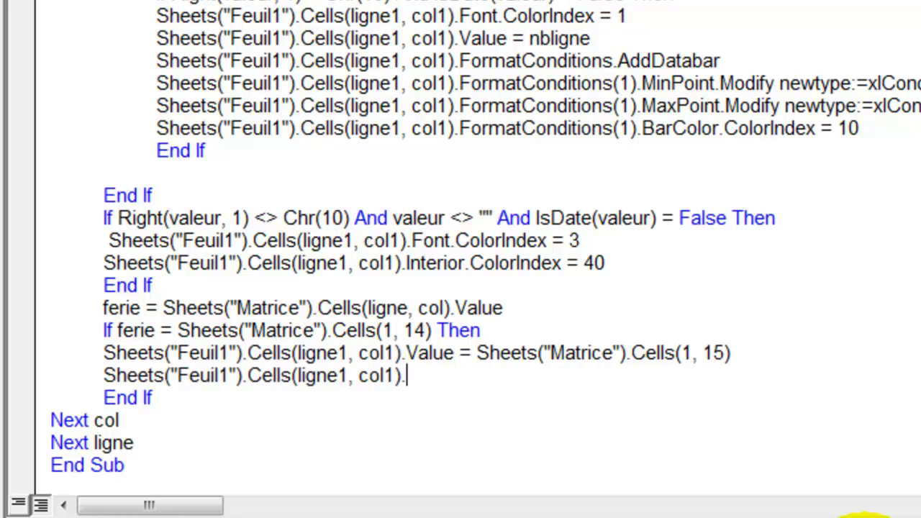
pyautogui.write('font.color')
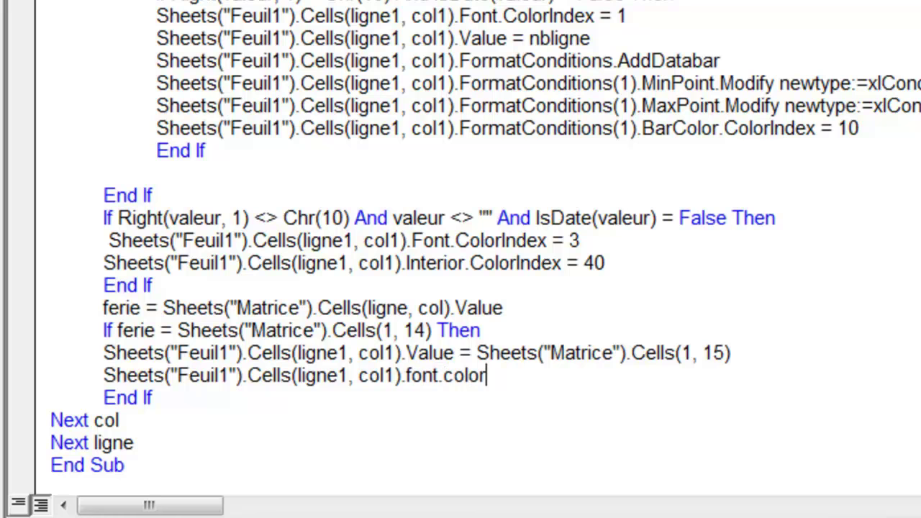
pyautogui.write('index ')
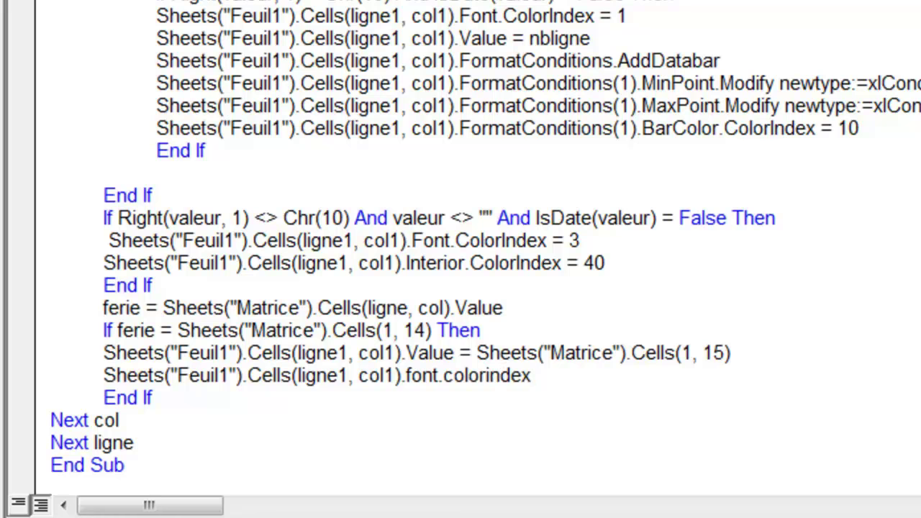
pyautogui.write('= ')
pyautogui.write('3')
pyautogui.press('Return')
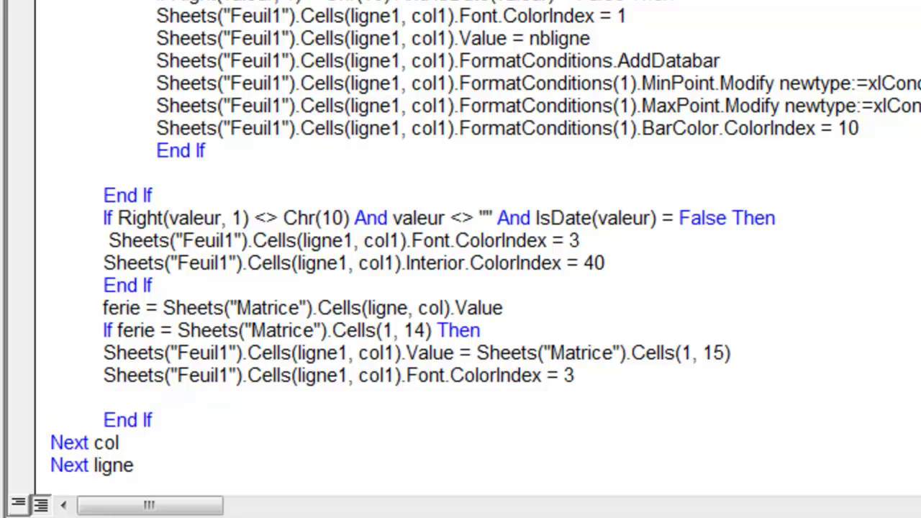
# Step: Add an Interior.ColorIndex = 40 line for the same cell and return to Excel
pyautogui.write('Sheets("Feuil1").Cells(ligne1, col1).')
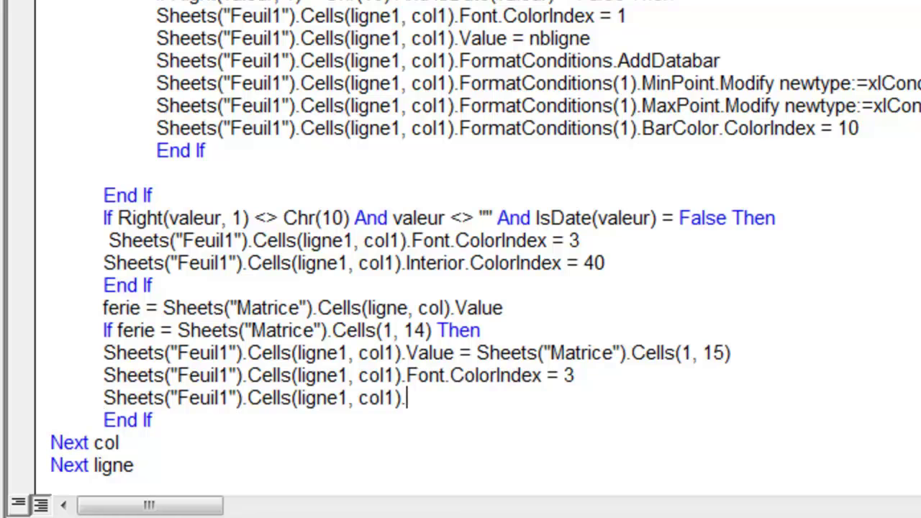
pyautogui.write('interior.colorindex = ')
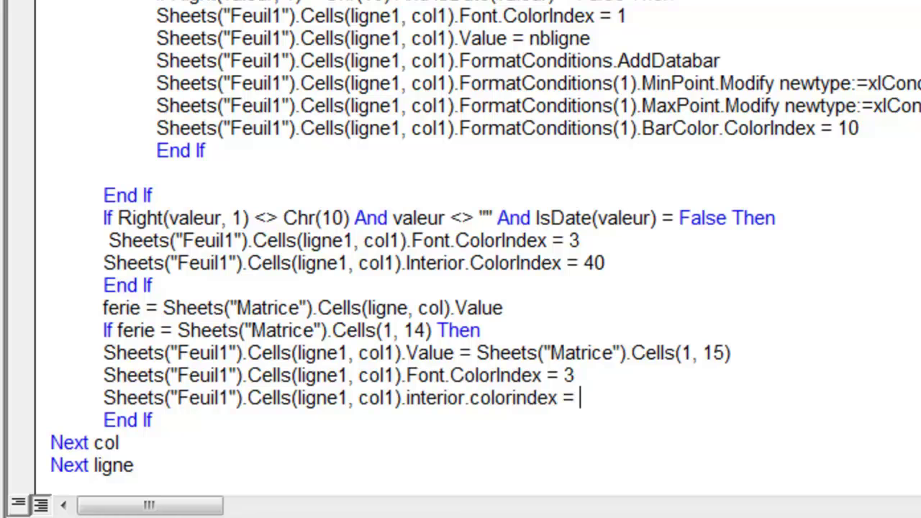
pyautogui.write('40')
pyautogui.press('Down')
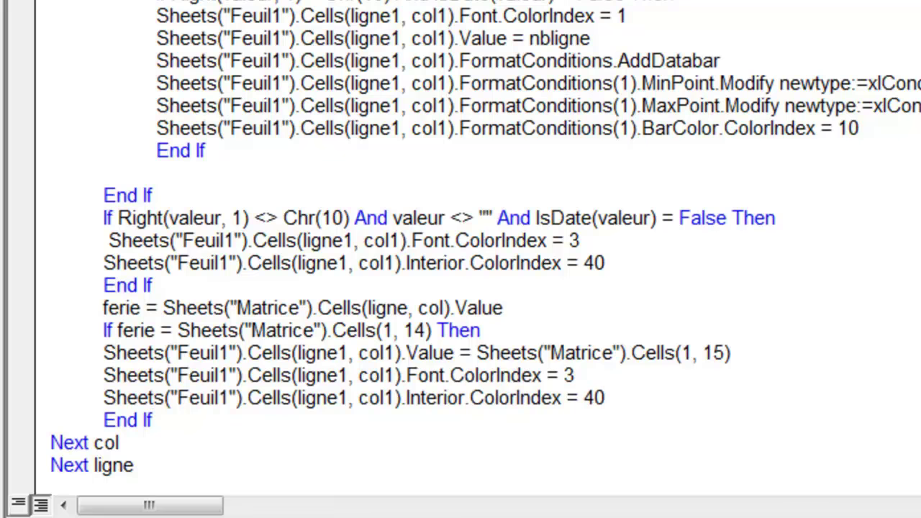
pyautogui.hotkey('alt', 'F11')
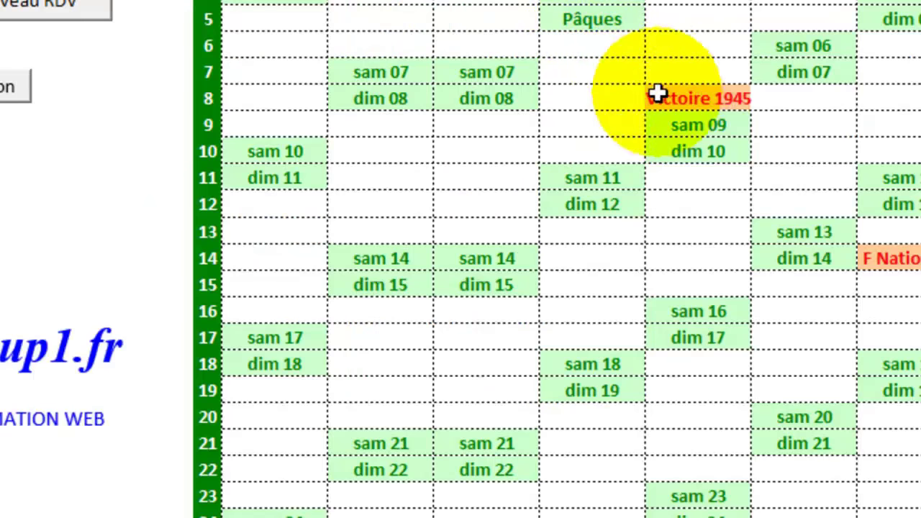
# Step: Rerun the grid macro with the Bouton button and confirm Pâques on 5 April is red on orange
pyautogui.click(16, 90)
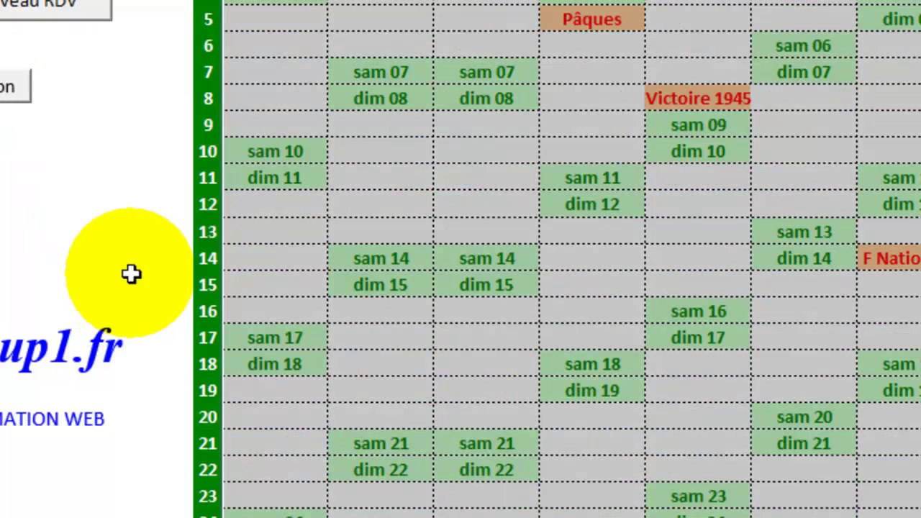
pyautogui.click(596, 23)
pyautogui.click(590, 66)
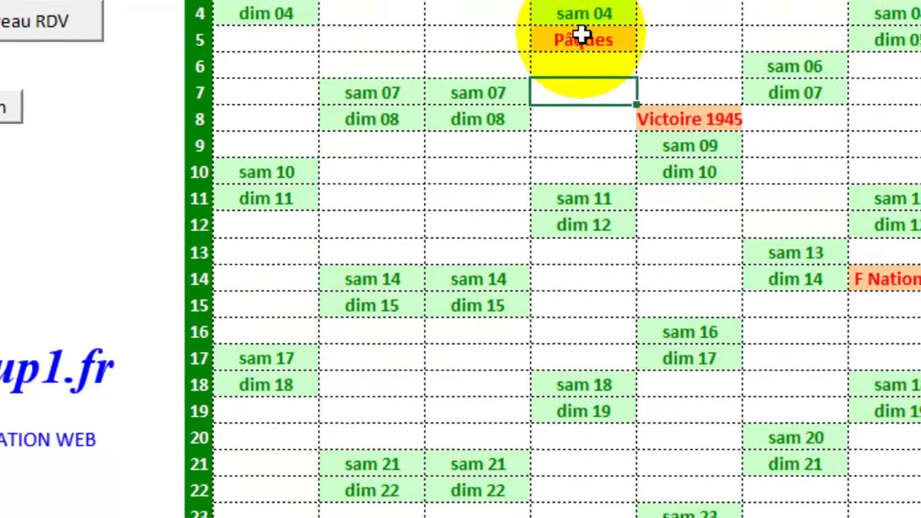
pyautogui.click(587, 18)
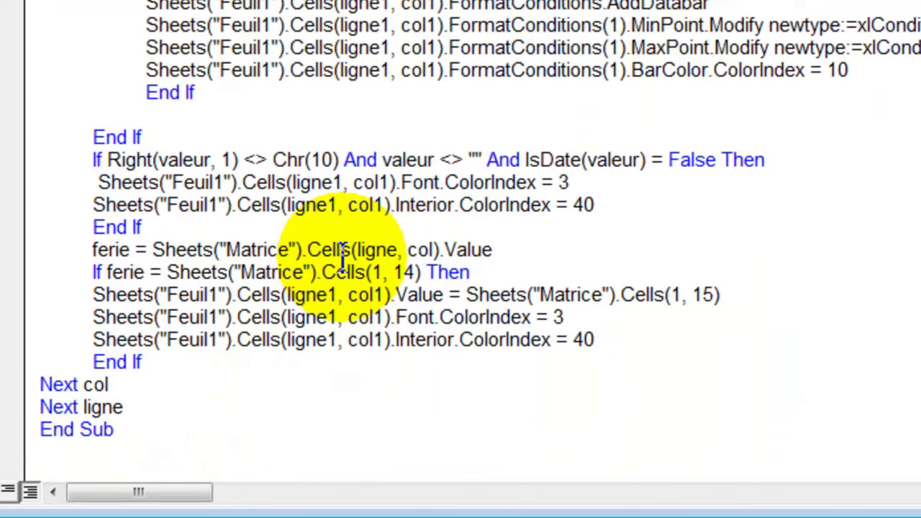
# Step: Duplicate the If ferie … End If holiday block just below itself
pyautogui.click(154, 364)
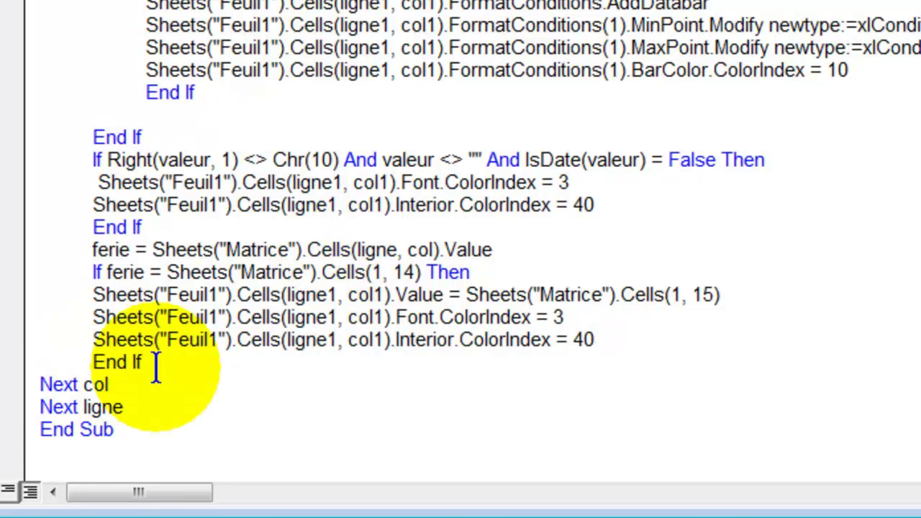
pyautogui.press('Return')
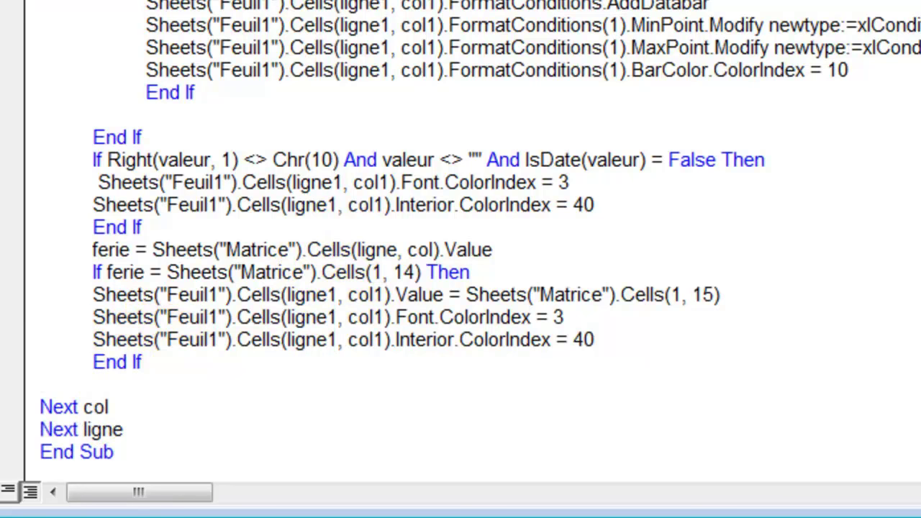
pyautogui.hotkey('shift', 'Up')
pyautogui.hotkey('shift', 'Up')
pyautogui.hotkey('shift', 'Up')
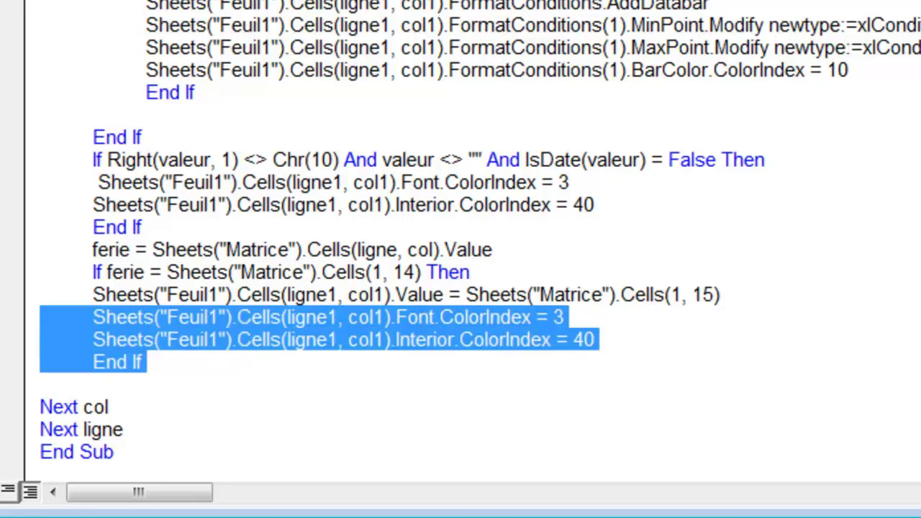
pyautogui.hotkey('shift', 'Up')
pyautogui.hotkey('shift', 'Up')
pyautogui.hotkey('ctrl', 'c')
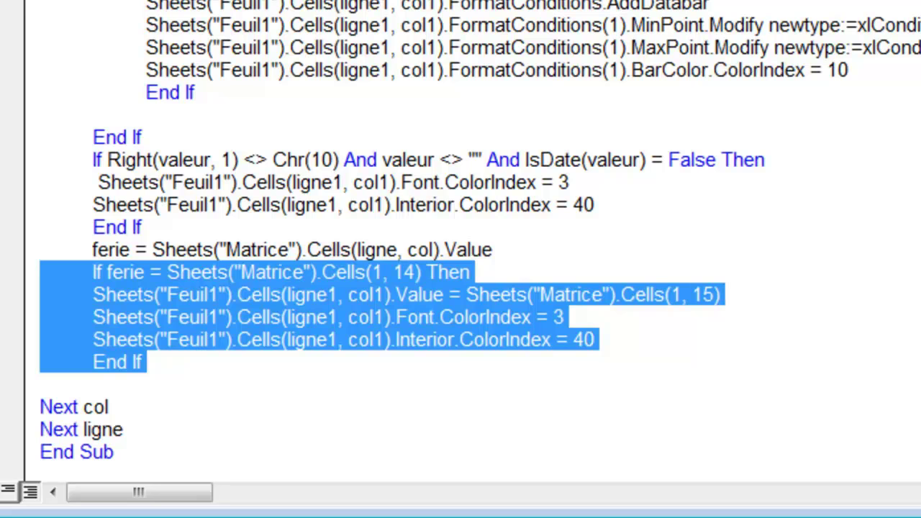
pyautogui.click(41, 407)
pyautogui.click(41, 384)
pyautogui.hotkey('ctrl', 'v')
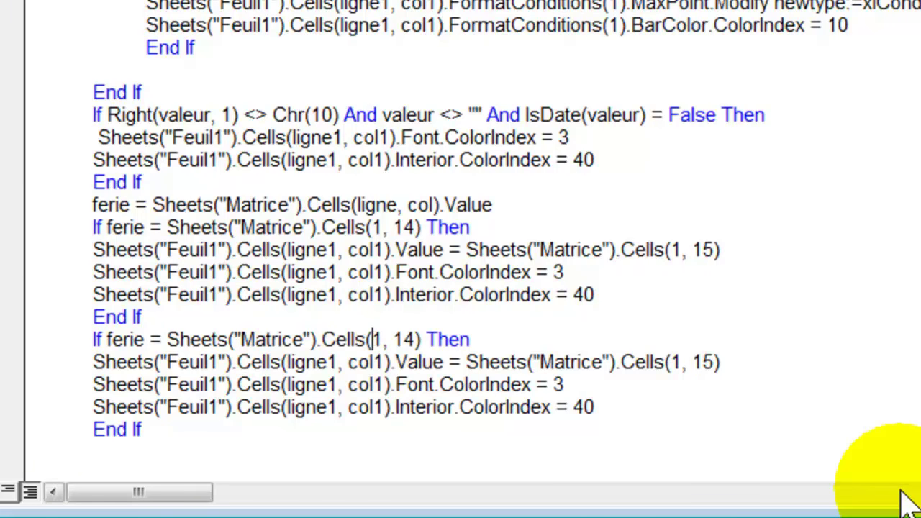
# Step: Change the copy's references to Matrice Cells(2, 14) and Cells(2, 15)
pyautogui.press('Delete')
pyautogui.write('2')
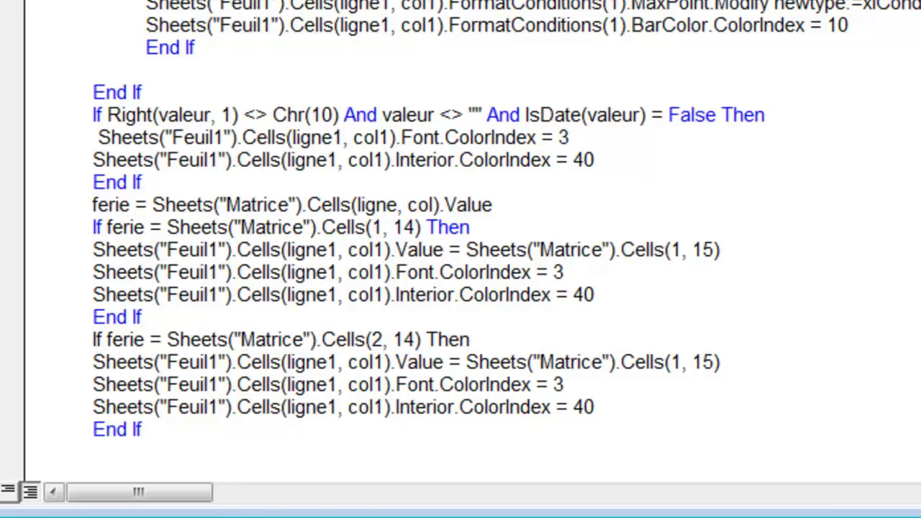
pyautogui.click(374, 362)
pyautogui.click(674, 362)
pyautogui.press('Delete')
pyautogui.write('2')
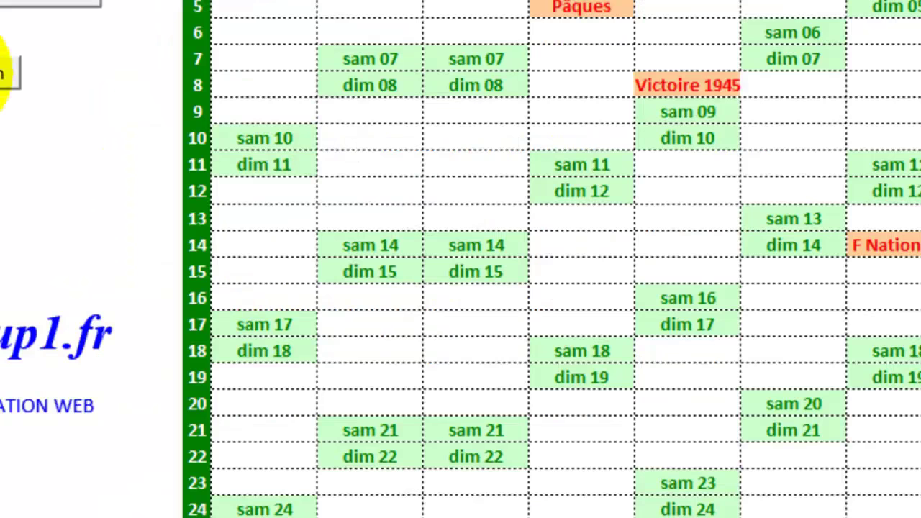
# Step: Rebuild the grid, check 6 April shows L de Pâques in red on orange, then return to the code
pyautogui.click(6, 75)
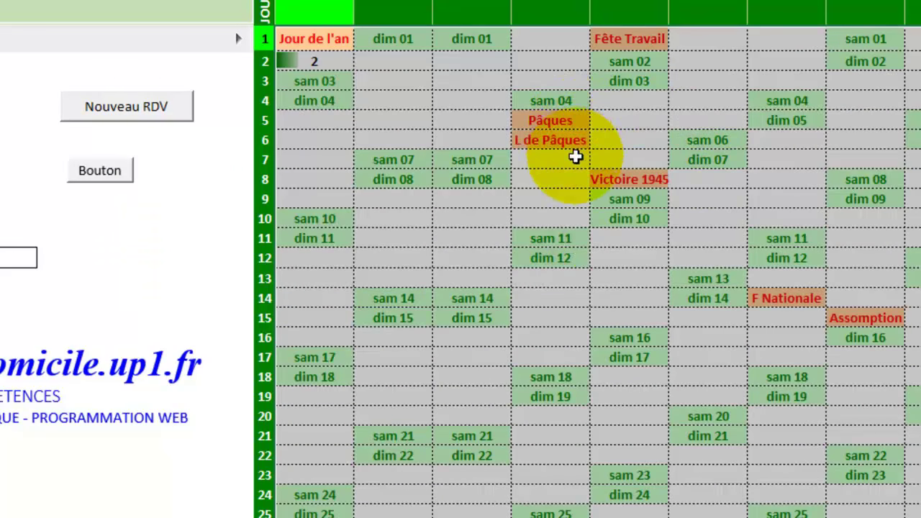
pyautogui.click(570, 147)
pyautogui.click(571, 143)
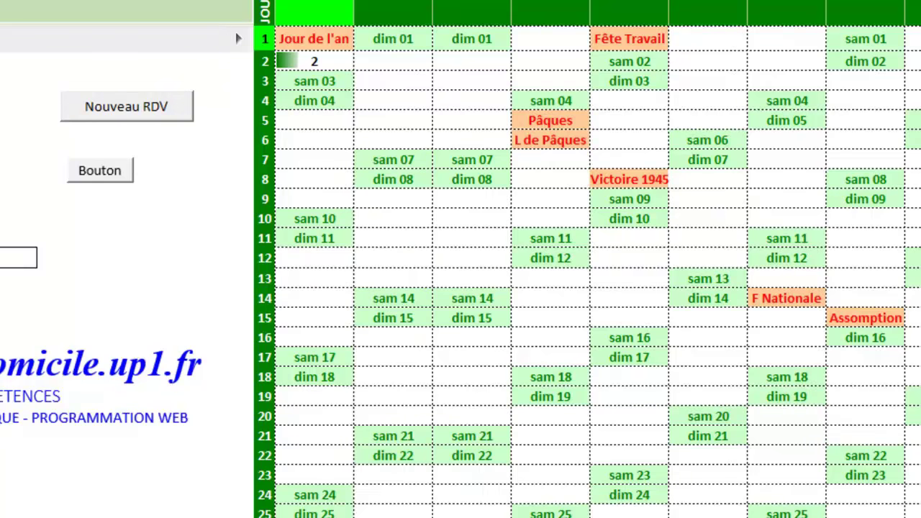
pyautogui.hotkey('alt', 'F11')
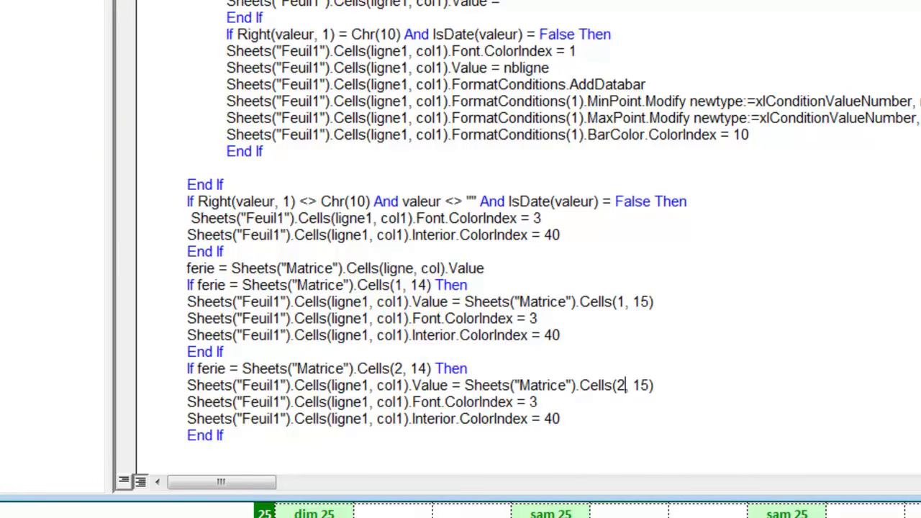
pyautogui.hotkey('alt', 'F11')
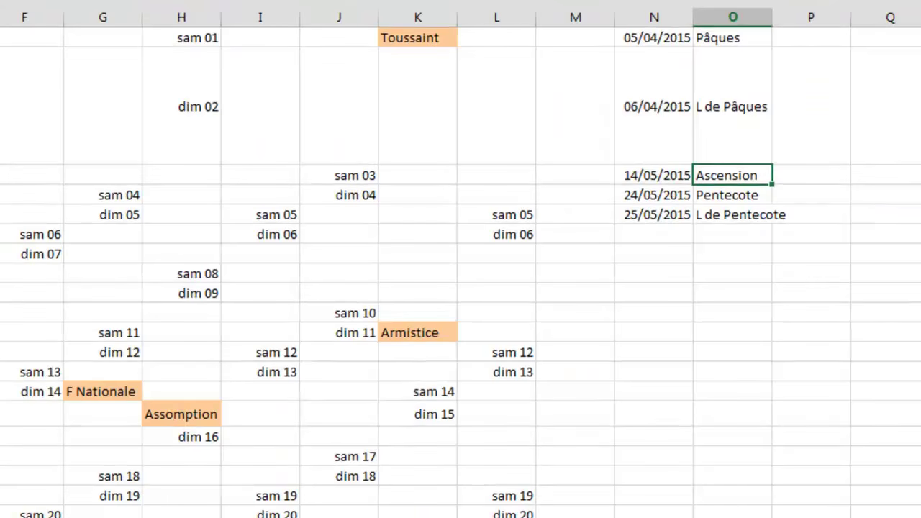
pyautogui.click(648, 38)
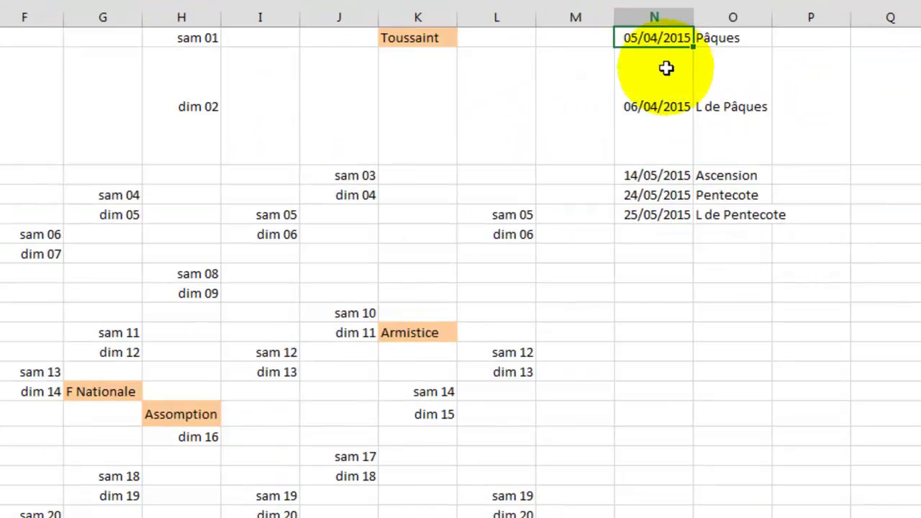
pyautogui.click(647, 104)
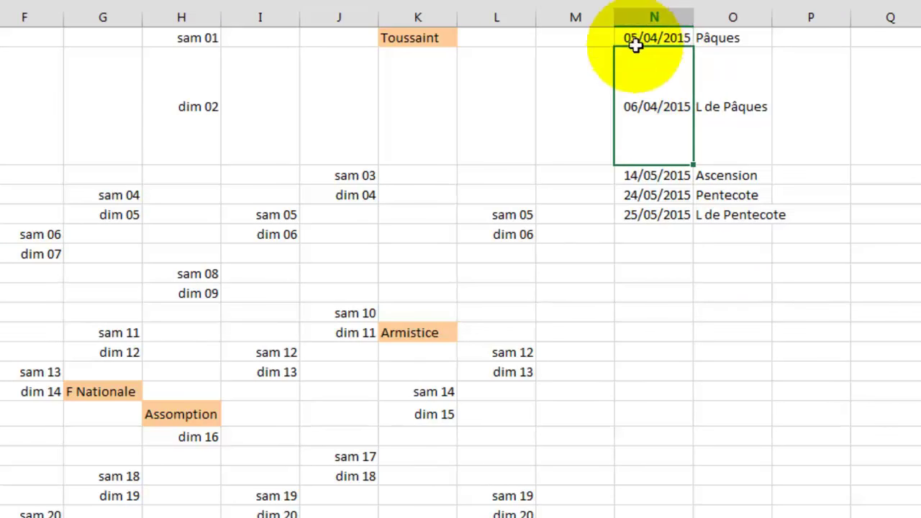
pyautogui.click(652, 177)
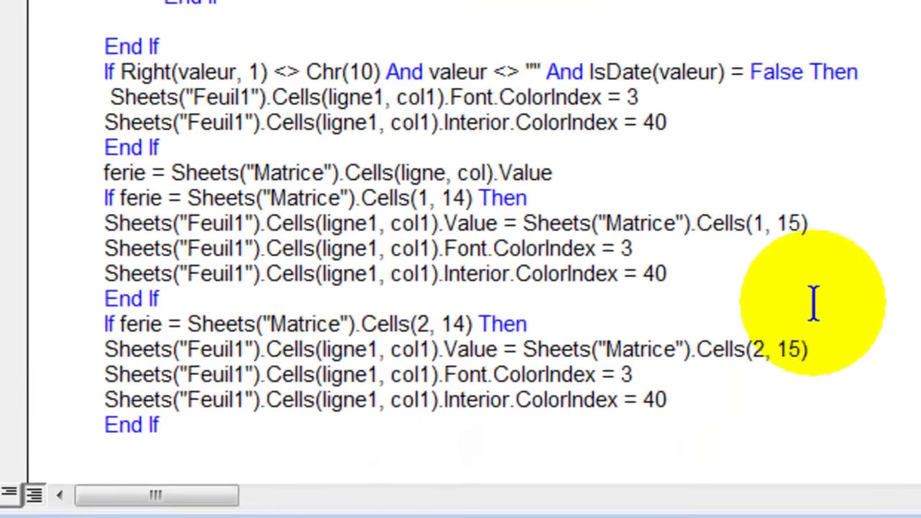
# Step: Paste a holiday If block and point it at Matrice Cells(3, 14) and Cells(3, 15)
pyautogui.scroll(-2, 204, 425)
pyautogui.click(44, 347)
pyautogui.hotkey('ctrl', 'v')
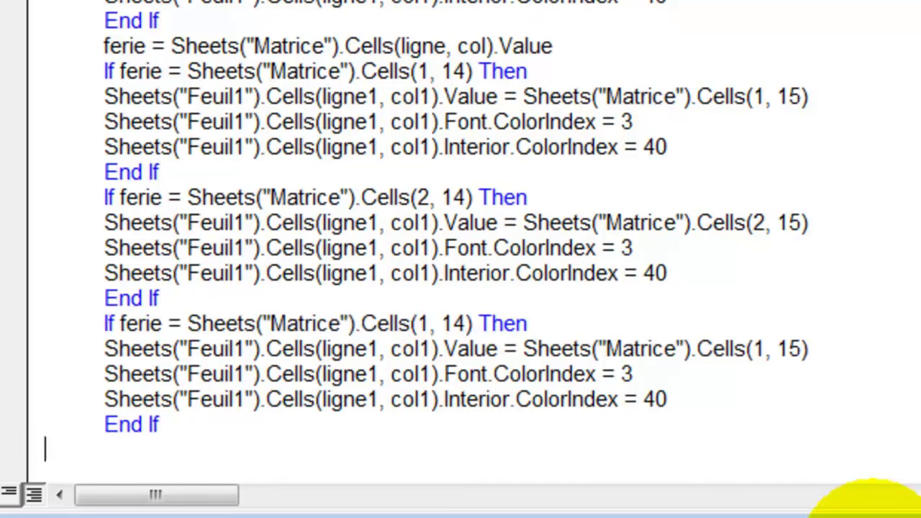
pyautogui.click(421, 323)
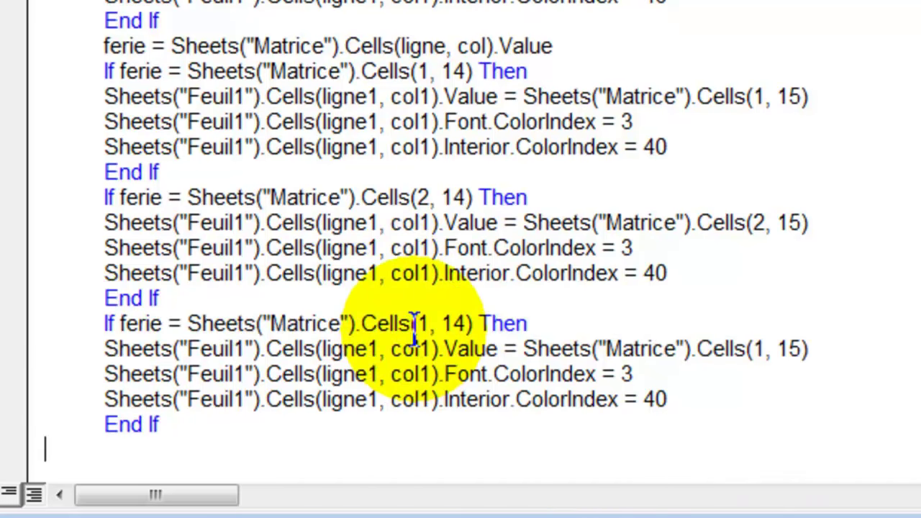
pyautogui.press('Delete')
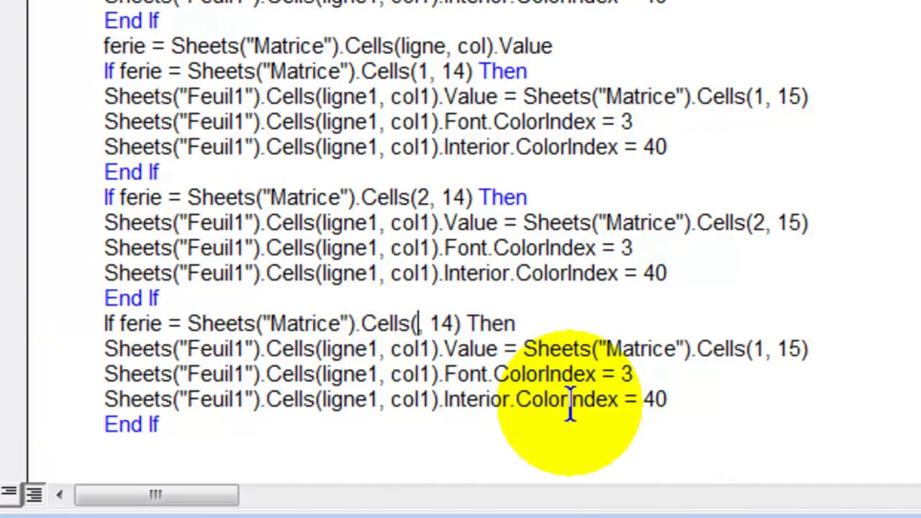
pyautogui.write('3')
pyautogui.click(420, 349)
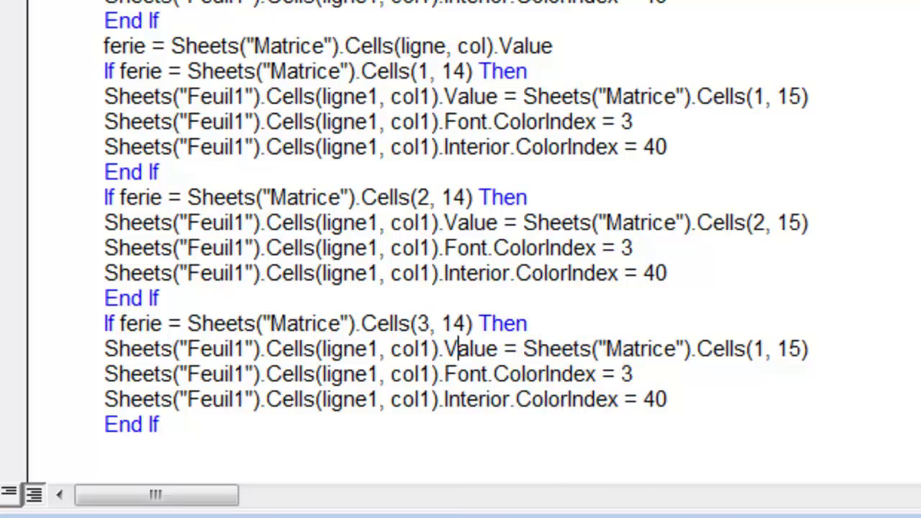
pyautogui.click(755, 349)
pyautogui.press('Delete')
pyautogui.write('3')
pyautogui.press('Down')
pyautogui.press('Down')
pyautogui.press('Down')
pyautogui.press('Down')
# Step: Paste another holiday If block using Matrice Cells(4, 14) and Cells(4, 15)
pyautogui.hotkey('ctrl', 'v')
pyautogui.press('Up')
pyautogui.press('Up')
pyautogui.press('Up')
pyautogui.press('Up')
pyautogui.press('Up')
pyautogui.press('Right')
pyautogui.press('Right')
pyautogui.press('Right')
pyautogui.press('Right')
pyautogui.press('Right')
pyautogui.press('Right')
pyautogui.press('Right')
pyautogui.press('Right')
pyautogui.press('Right')
pyautogui.press('Right')
pyautogui.press('Right')
pyautogui.press('Right')
pyautogui.press('Right')
pyautogui.press('Right')
pyautogui.press('Delete')
pyautogui.write('4')
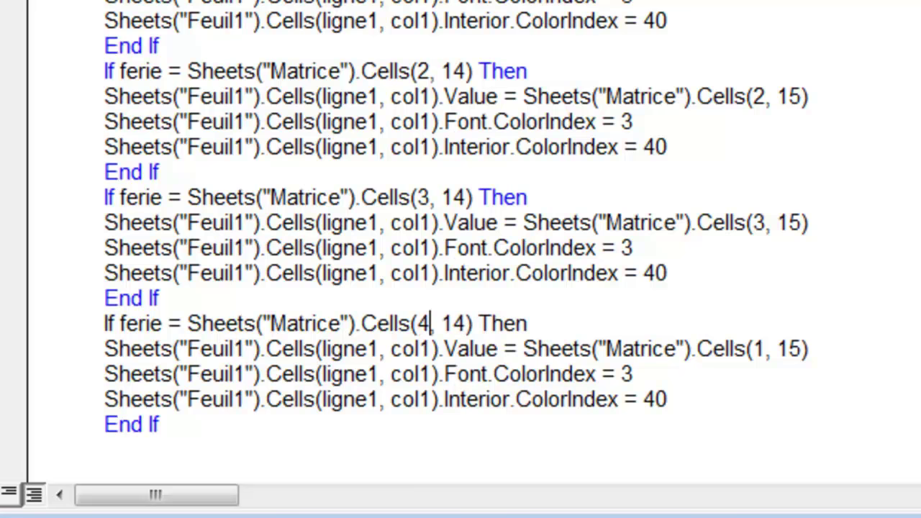
pyautogui.press('Down')
pyautogui.press('Right')
pyautogui.press('Right')
pyautogui.press('Right')
pyautogui.press('Right')
pyautogui.press('Right')
pyautogui.press('Right')
pyautogui.press('Right')
pyautogui.press('Right')
pyautogui.press('Right')
pyautogui.press('Right')
pyautogui.press('Right')
pyautogui.press('Right')
pyautogui.press('Right')
pyautogui.press('BackSpace')
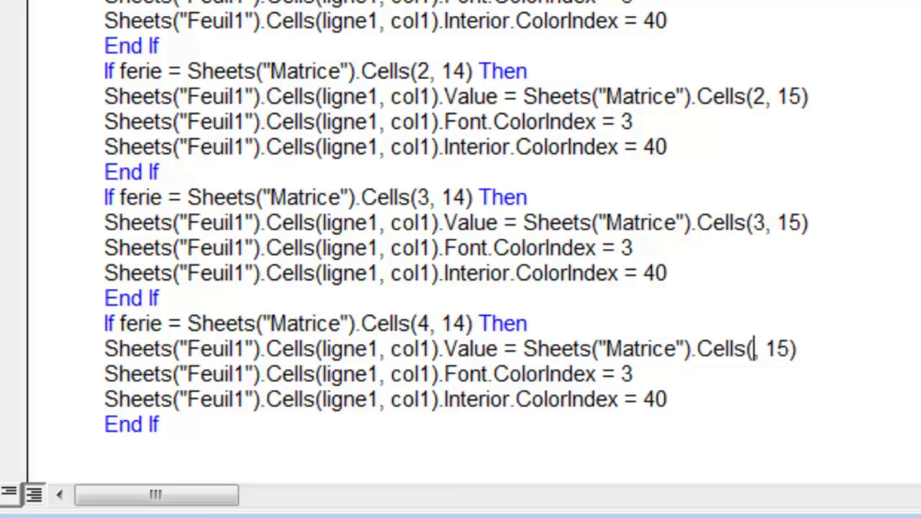
pyautogui.write('4')
pyautogui.press('Down')
pyautogui.press('Down')
pyautogui.press('Down')
pyautogui.press('Down')
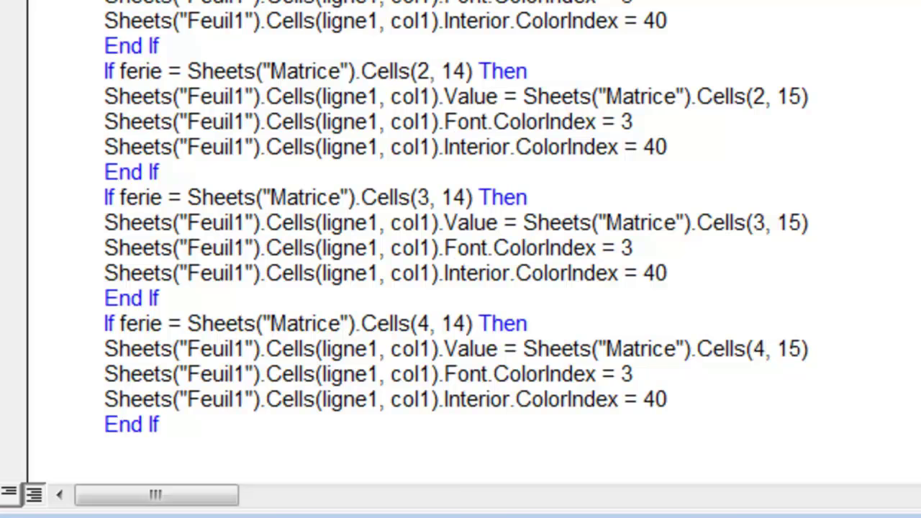
# Step: Paste a third holiday If block using Matrice Cells(5, 14) and Cells(5, 15), then return to Excel
pyautogui.hotkey('ctrl', 'v')
pyautogui.press('Up')
pyautogui.press('Up')
pyautogui.press('Up')
pyautogui.press('Up')
pyautogui.press('Up')
pyautogui.press('Right')
pyautogui.hotkey('ctrl', 'Right')
pyautogui.hotkey('ctrl', 'Right')
pyautogui.hotkey('ctrl', 'Right')
pyautogui.hotkey('ctrl', 'Right')
pyautogui.hotkey('ctrl', 'Right')
pyautogui.hotkey('ctrl', 'Right')
pyautogui.hotkey('ctrl', 'Right')
pyautogui.press('Right')
pyautogui.press('Delete')
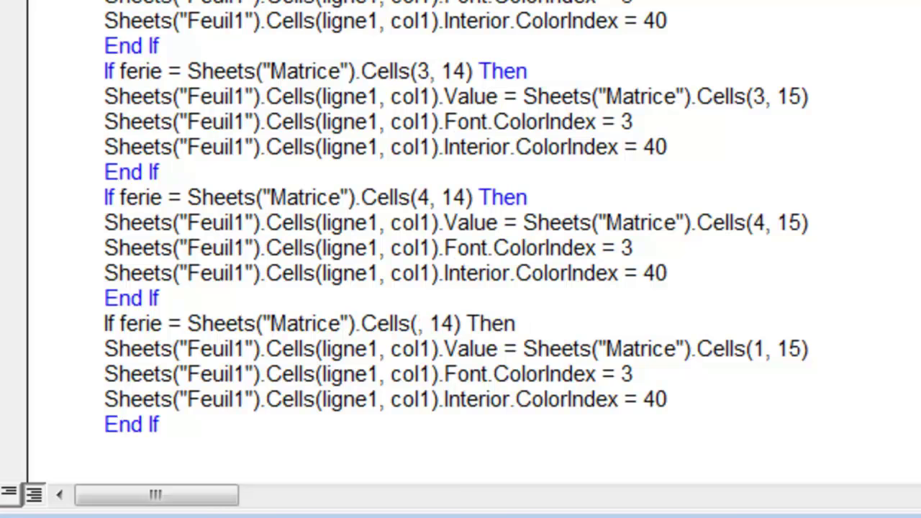
pyautogui.write('5')
pyautogui.press('Down')
pyautogui.press('Right')
pyautogui.hotkey('ctrl', 'Right')
pyautogui.hotkey('ctrl', 'Right')
pyautogui.hotkey('ctrl', 'Right')
pyautogui.hotkey('ctrl', 'Right')
pyautogui.press('Right')
pyautogui.press('Right')
pyautogui.press('Right')
pyautogui.press('Right')
pyautogui.press('Right')
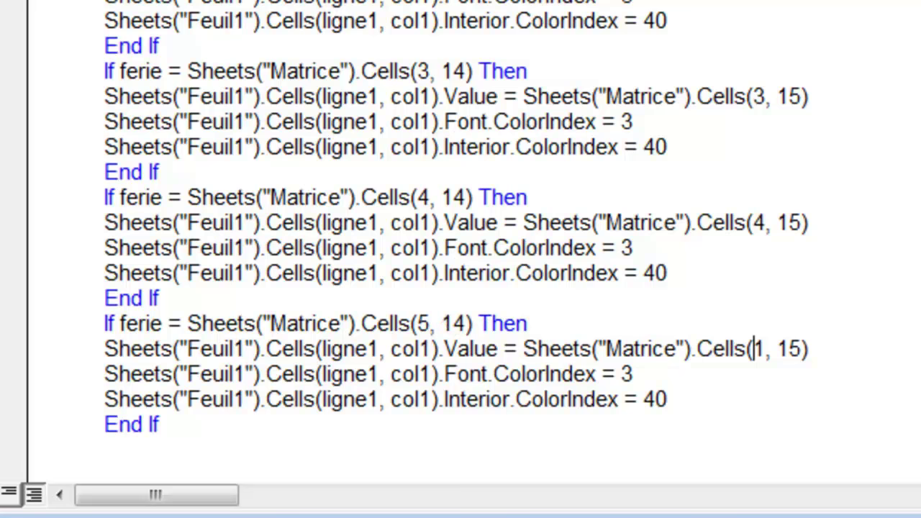
pyautogui.press('Delete')
pyautogui.write('5')
pyautogui.scroll(5, 461, 259)
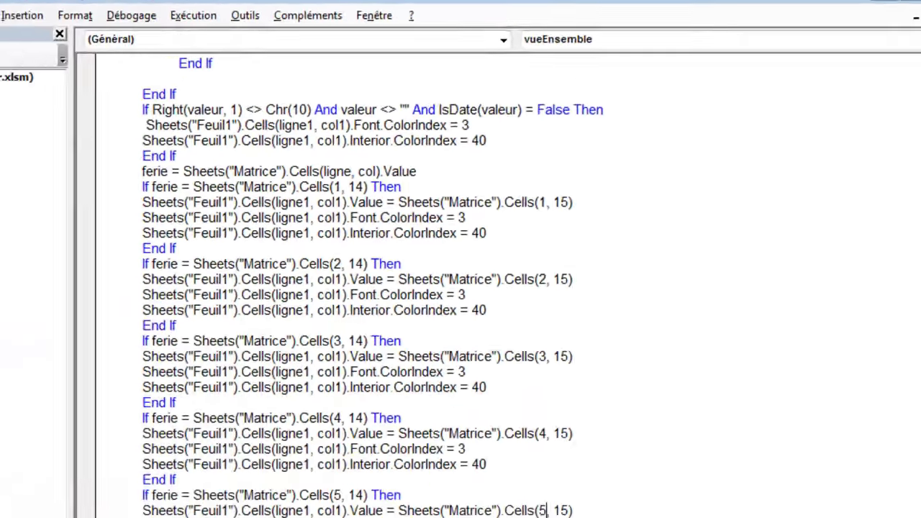
pyautogui.hotkey('alt', 'F11')
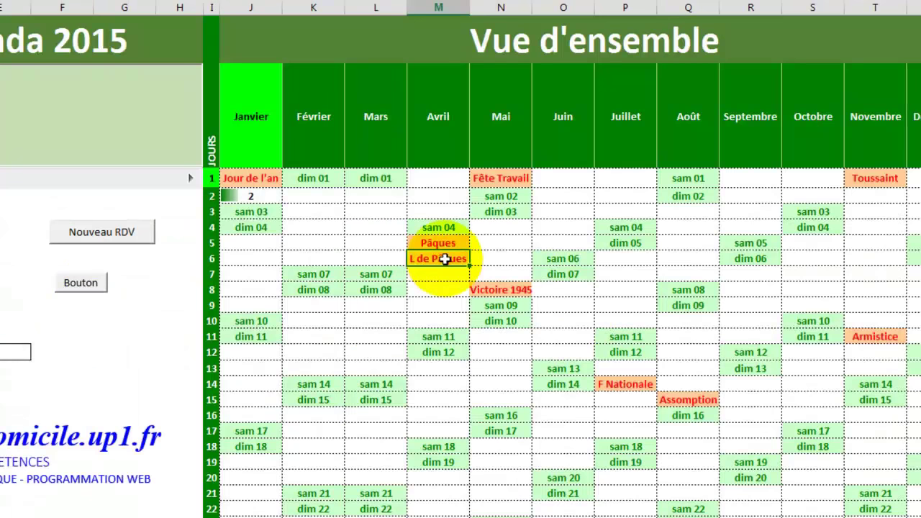
# Step: Run the refresh macro and check Ascension on 14 May and Pentecote now appear coloured
pyautogui.click(78, 285)
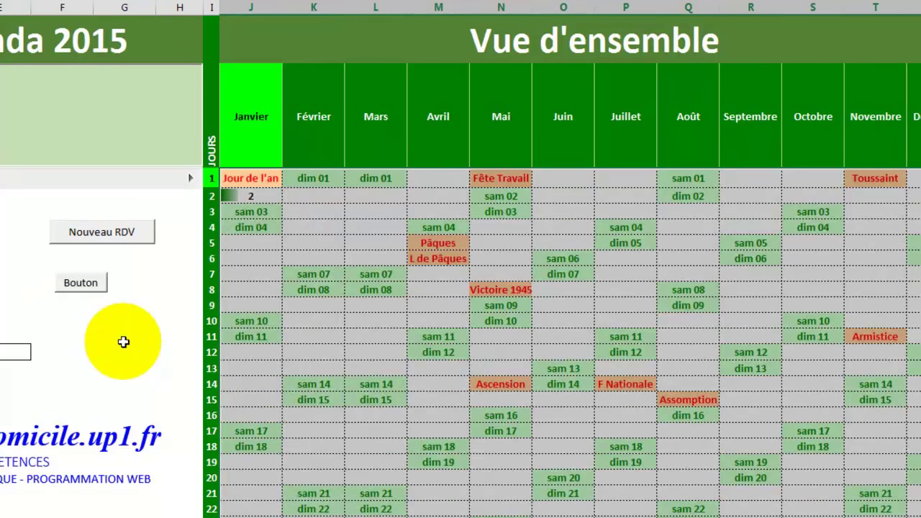
pyautogui.click(338, 434)
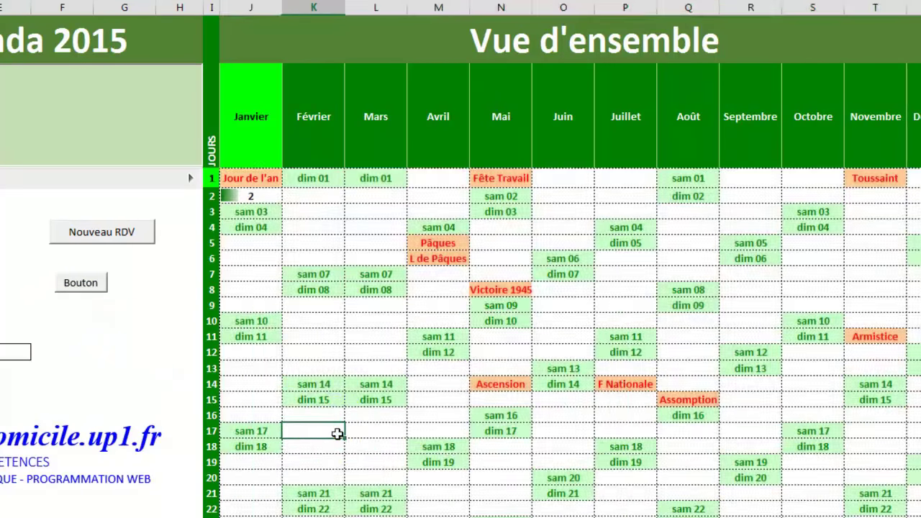
pyautogui.scroll(-5, 358, 432)
pyautogui.scroll(-1, 357, 421)
pyautogui.scroll(6, 358, 421)
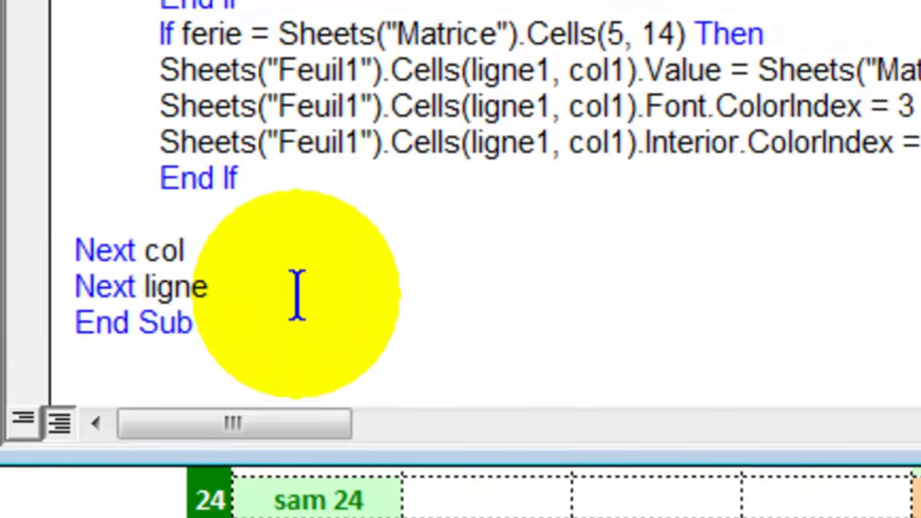
# Step: Add Range("D14").Select after Next ligne, then rerun the refresh macro on the overview sheet
pyautogui.click(247, 301)
pyautogui.press('Return')
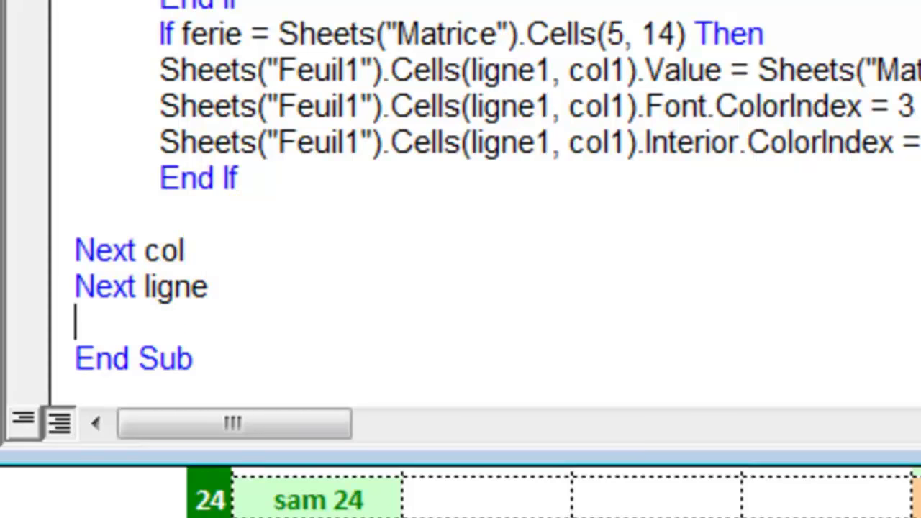
pyautogui.write('range')
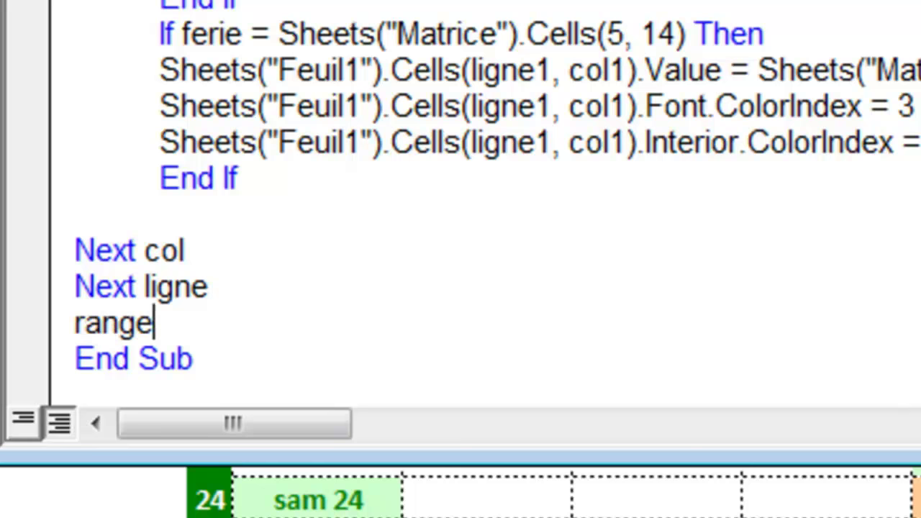
pyautogui.write('("D14')
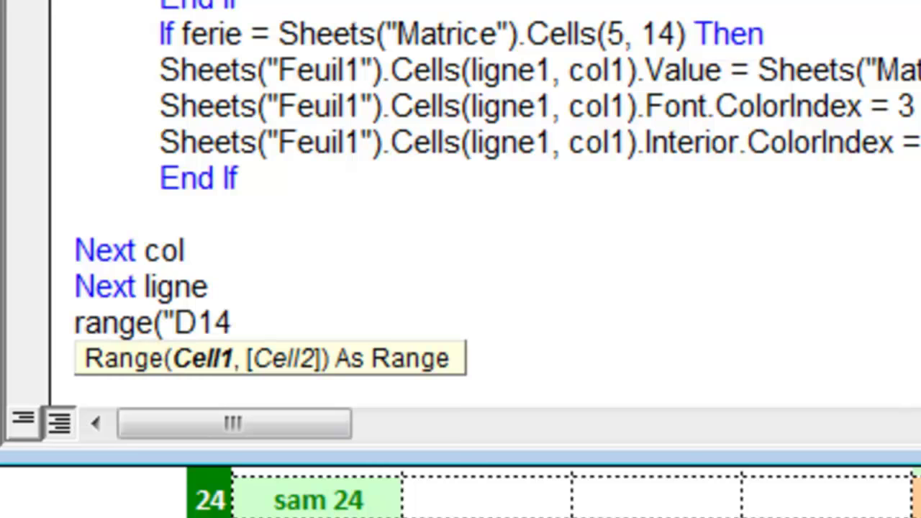
pyautogui.write('").')
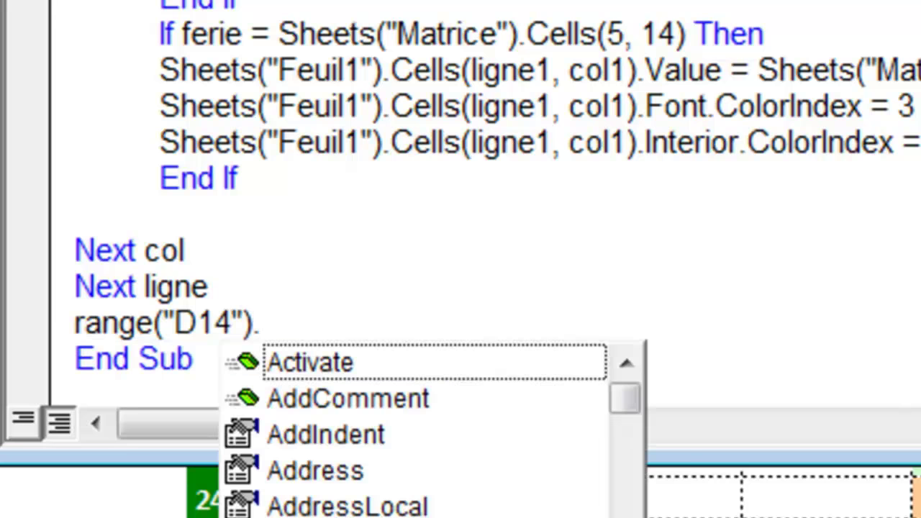
pyautogui.write('select')
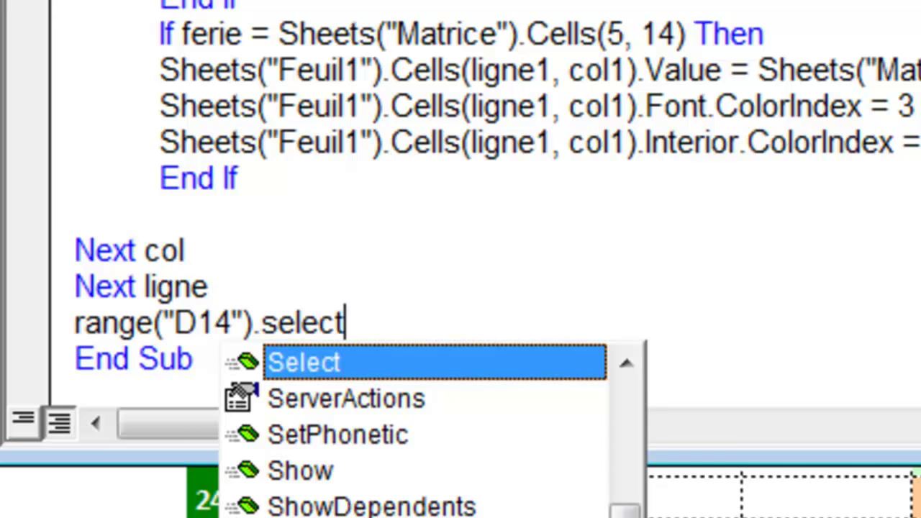
pyautogui.press('Tab')
pyautogui.press('Down')
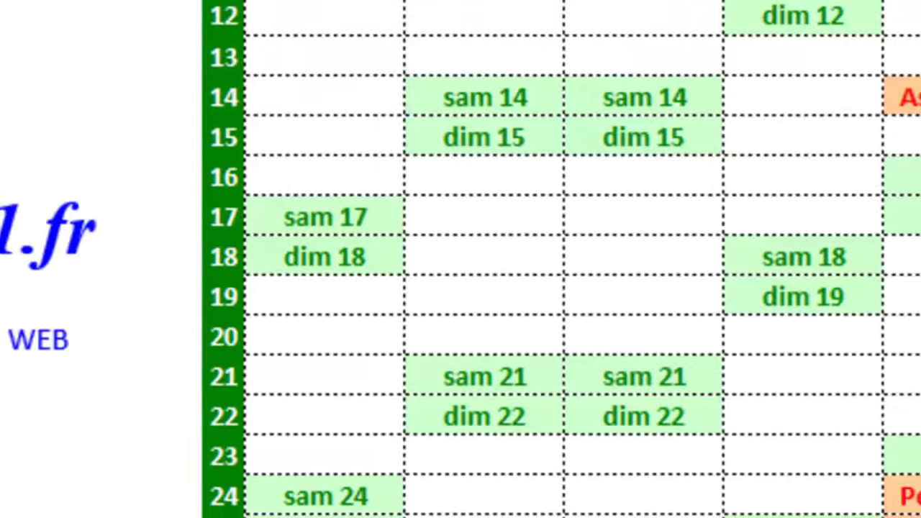
pyautogui.click(302, 282)
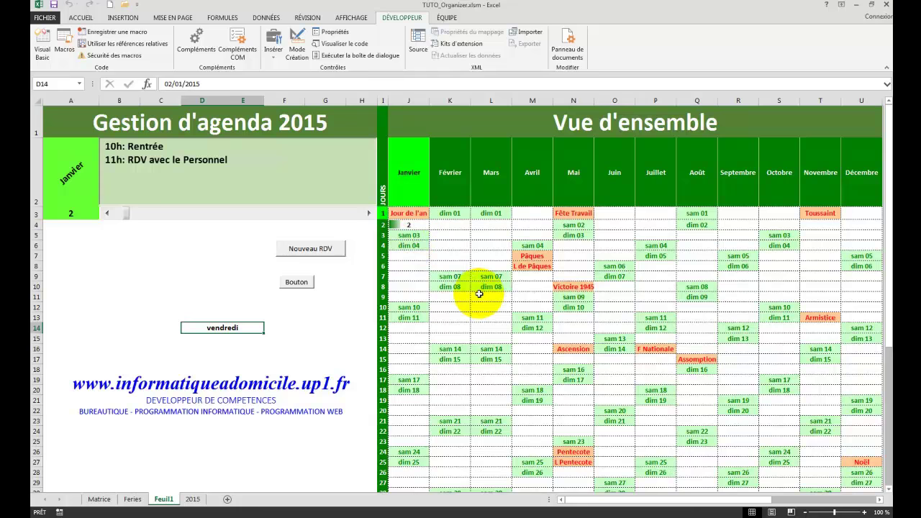
# Step: Relabel the form button 'MAJ grille' and widen it to the right
pyautogui.scroll(-2, 479, 294)
pyautogui.scroll(2, 479, 293)
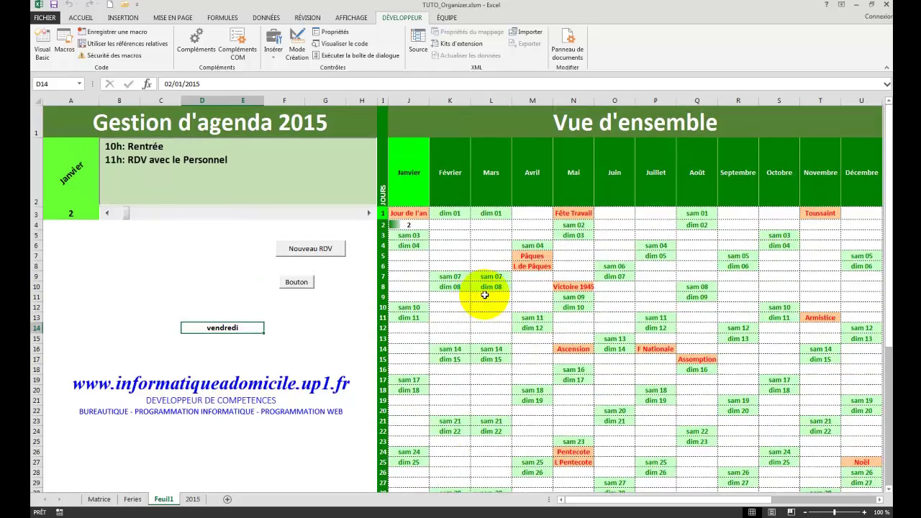
pyautogui.keyDown('ctrl'); pyautogui.click(302, 288); pyautogui.keyUp('ctrl')
pyautogui.click(308, 283)
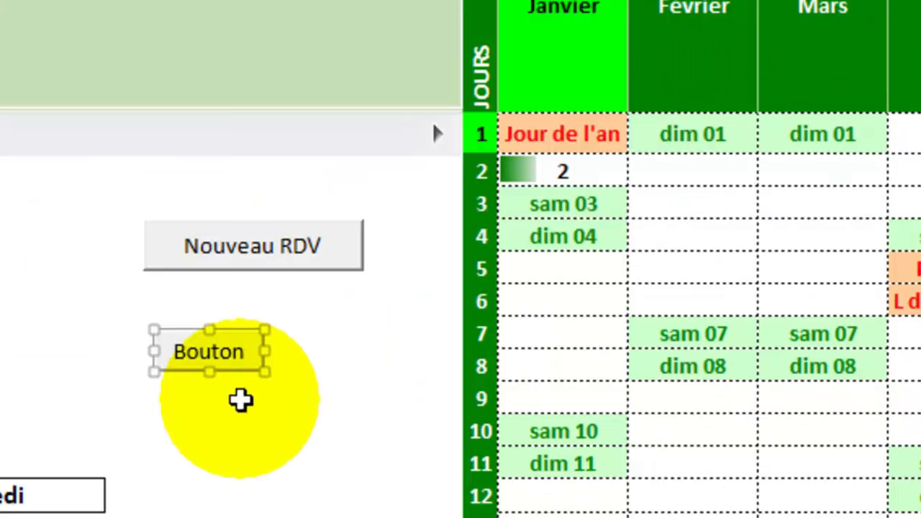
pyautogui.write('22')
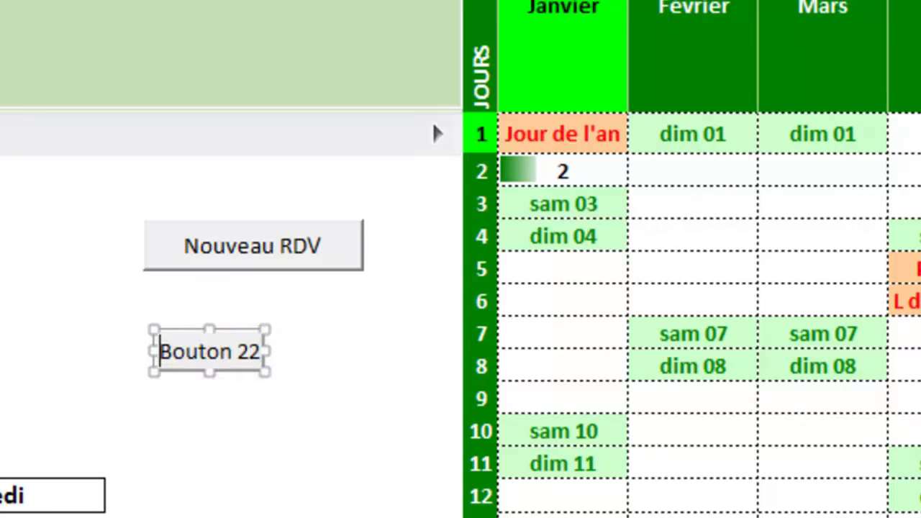
pyautogui.press('Home')
pyautogui.hotkey('shift', 'End')
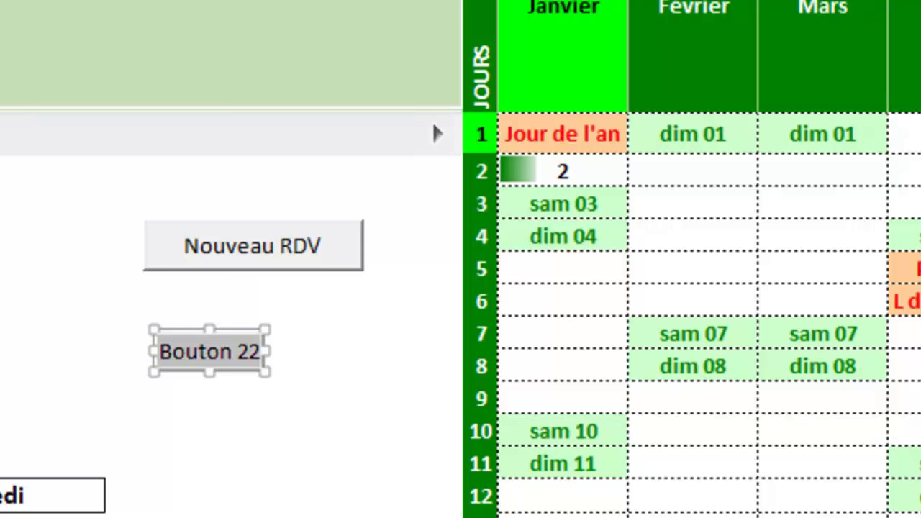
pyautogui.write('MAJ ')
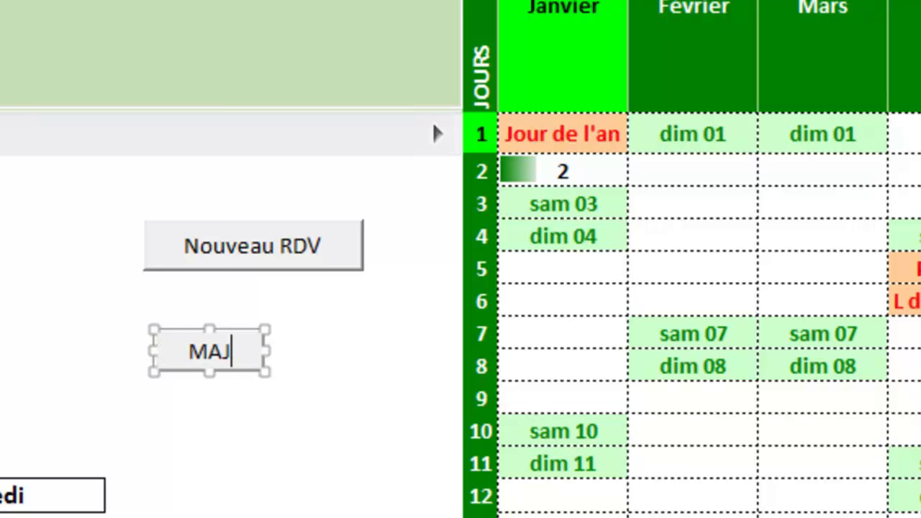
pyautogui.write('grille')
pyautogui.hotkey('ctrl', 'a')
pyautogui.press('BackSpace')
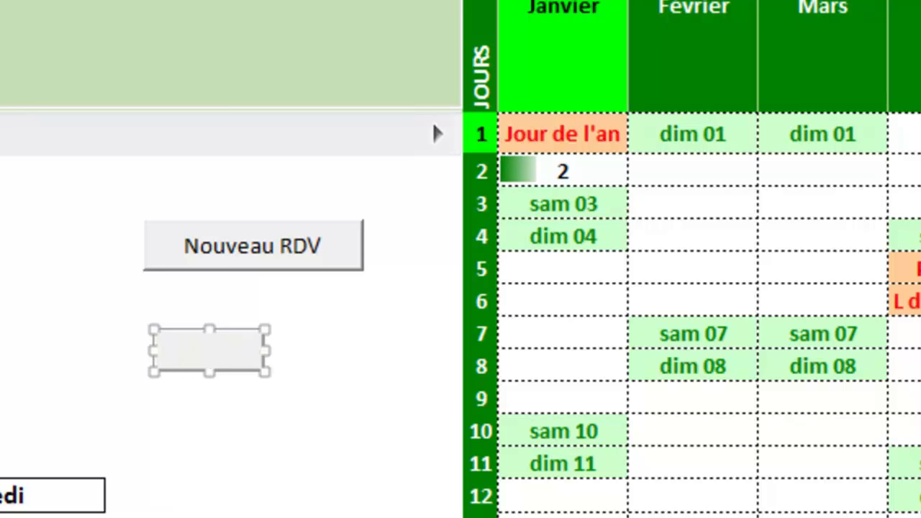
pyautogui.hotkey('ctrl', 'z')
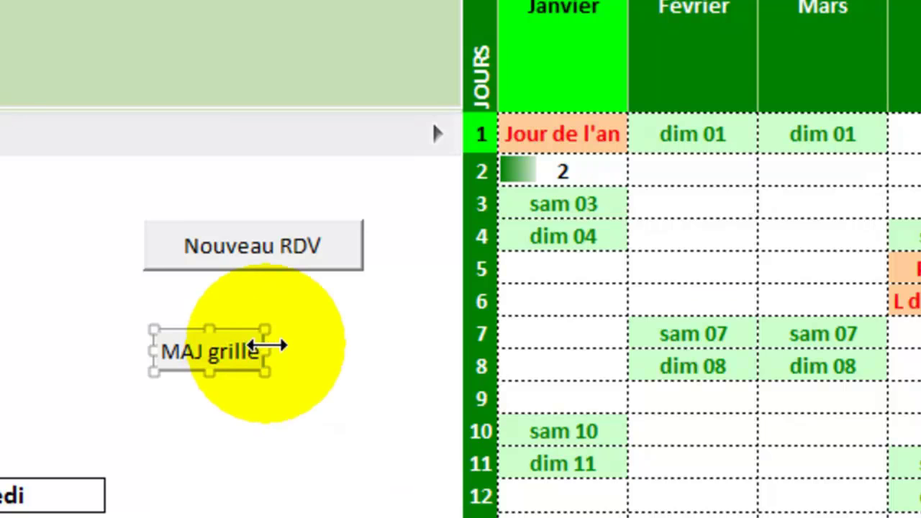
pyautogui.moveTo(265, 351)
pyautogui.mouseDown()
pyautogui.moveTo(391, 360)
pyautogui.moveTo(341, 350)
pyautogui.mouseUp()
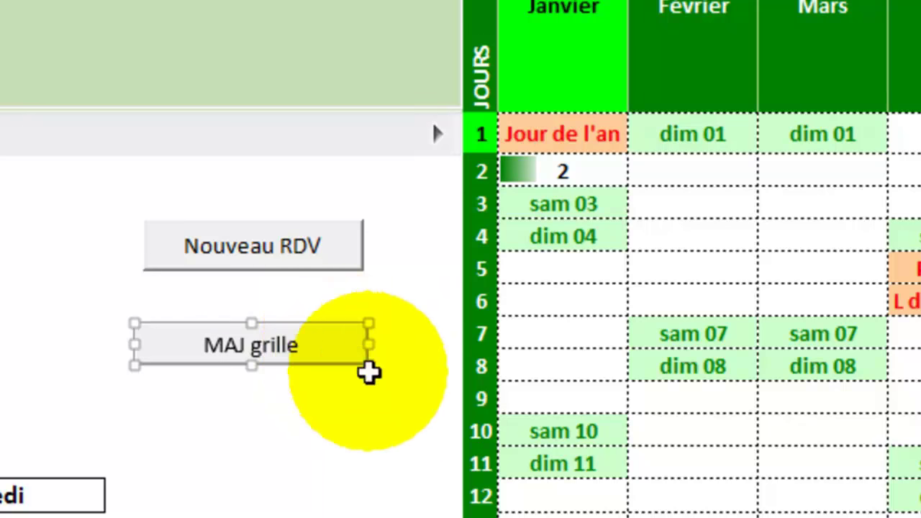
pyautogui.click(302, 501)
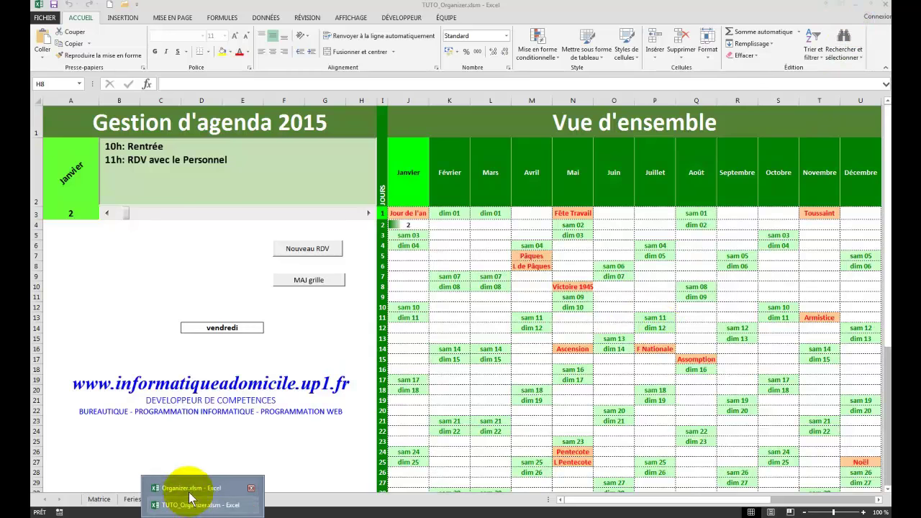
# Step: Switch to Organizer.xlsm and view 9 and 7 Mars, 19 Août, 6 Février and 4 Janvier in the day panel
pyautogui.click(185, 490)
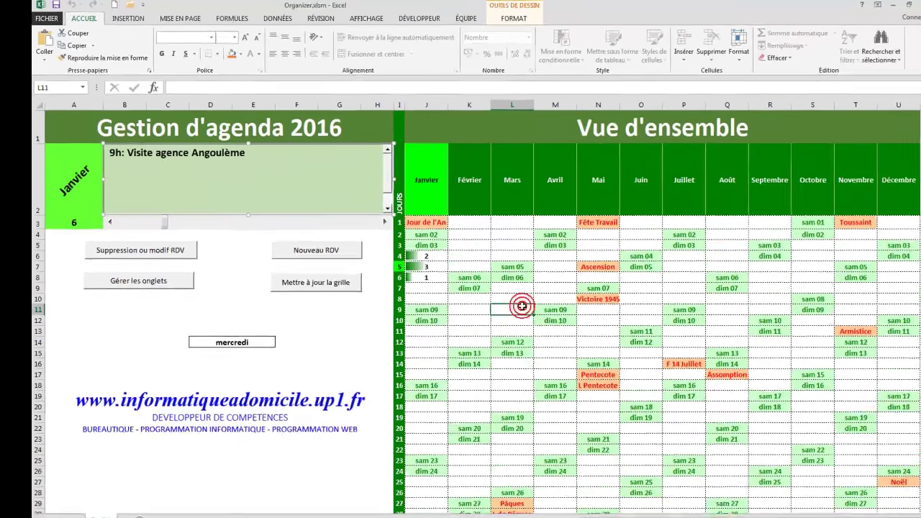
pyautogui.click(501, 294)
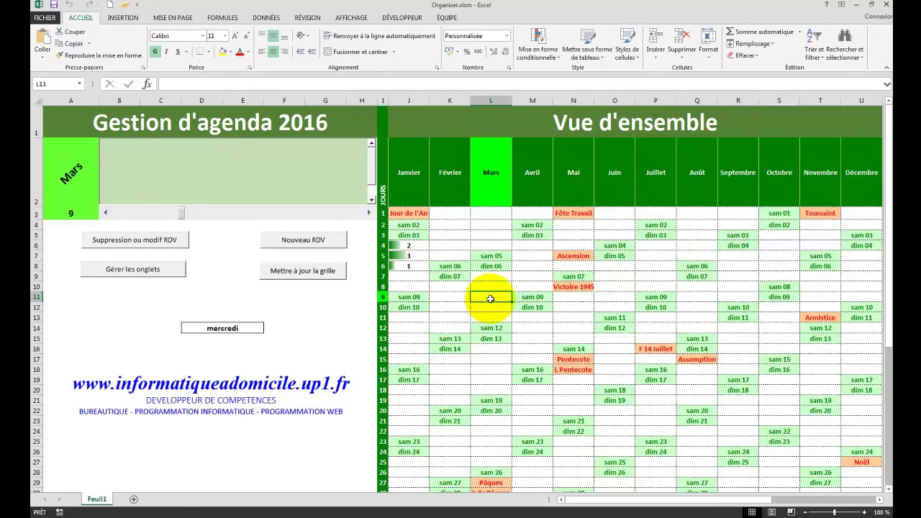
pyautogui.click(490, 280)
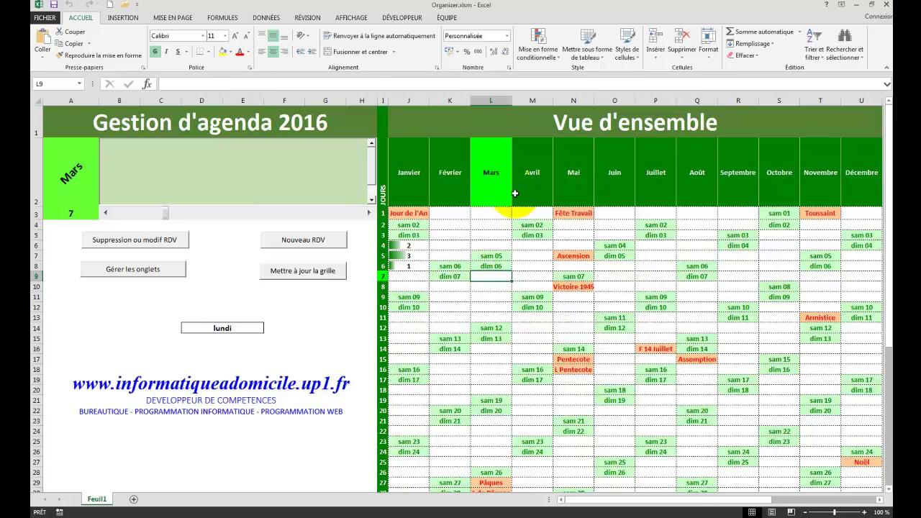
pyautogui.click(682, 399)
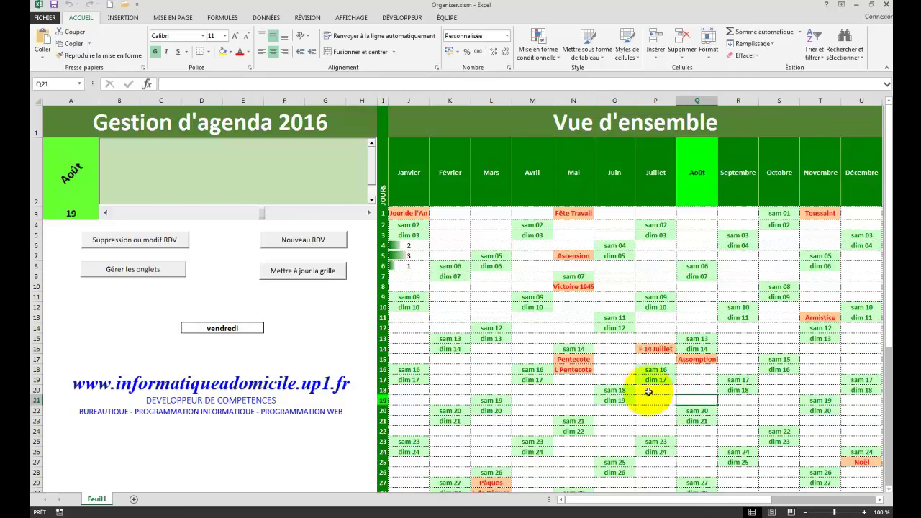
pyautogui.click(444, 266)
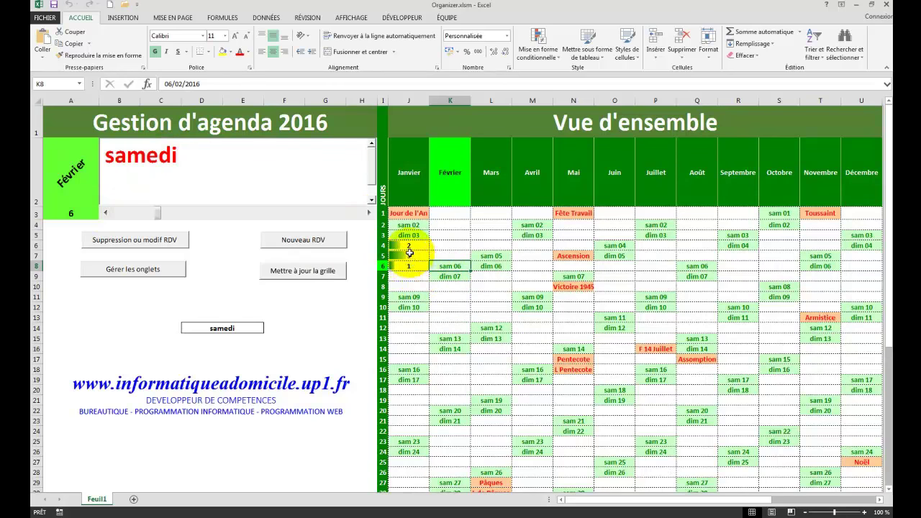
pyautogui.click(409, 246)
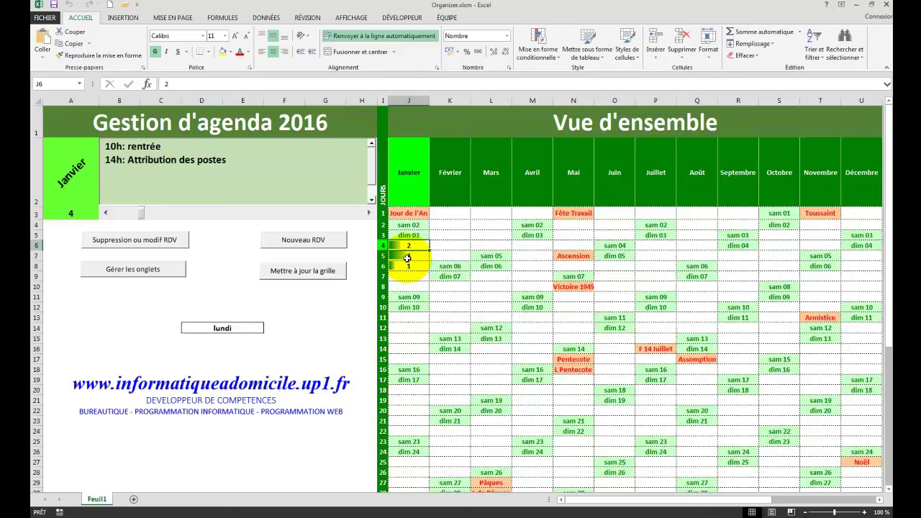
# Step: Set the agenda year to 2017, then check 2 January and 10 February in the rebuilt grid
pyautogui.click(307, 125)
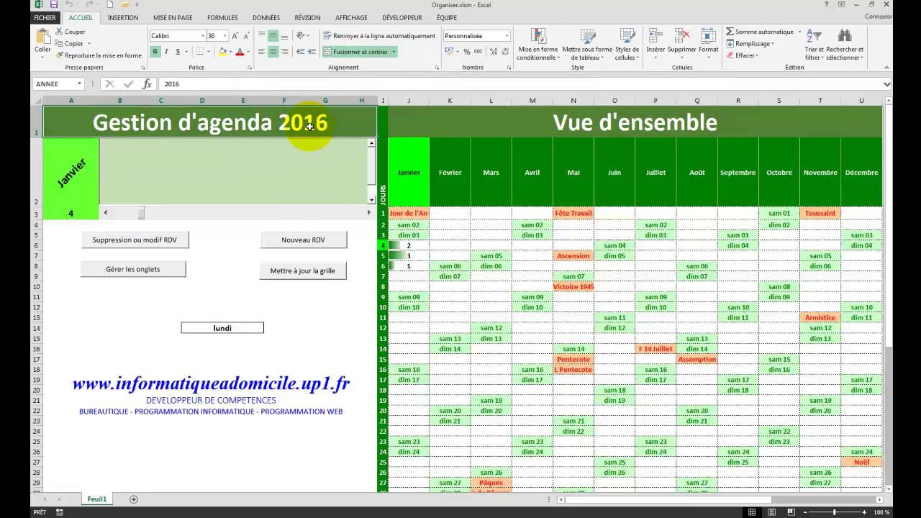
pyautogui.write('2')
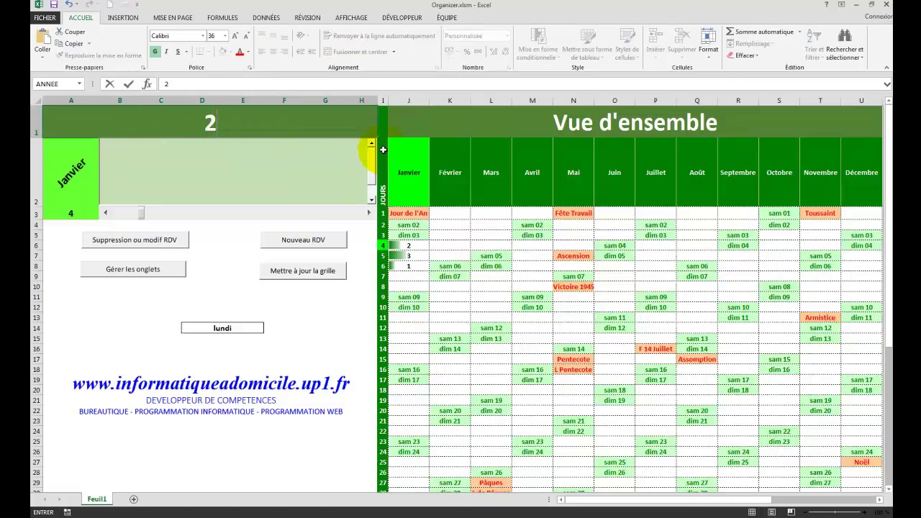
pyautogui.write('017')
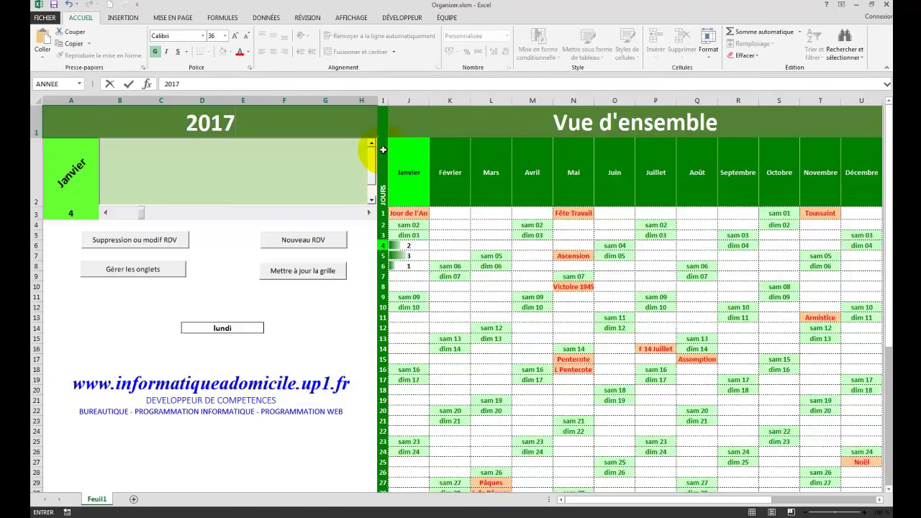
pyautogui.press('Return')
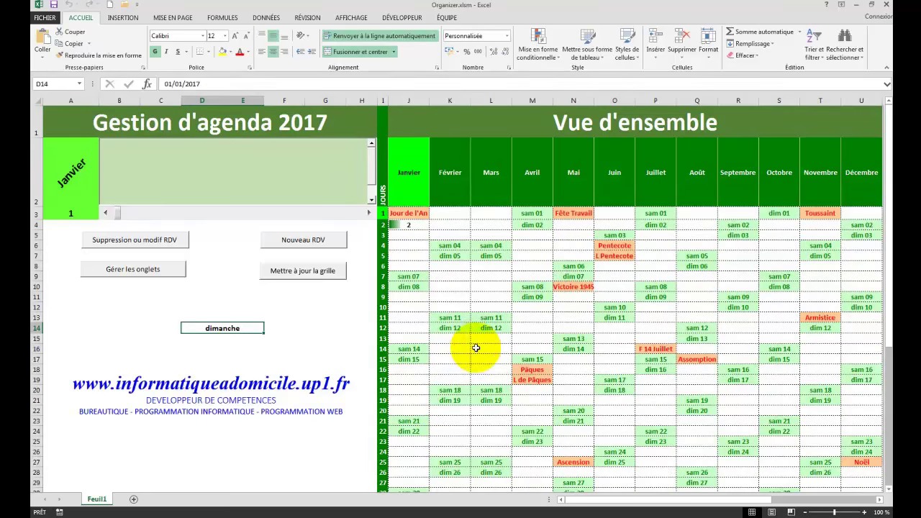
pyautogui.click(407, 225)
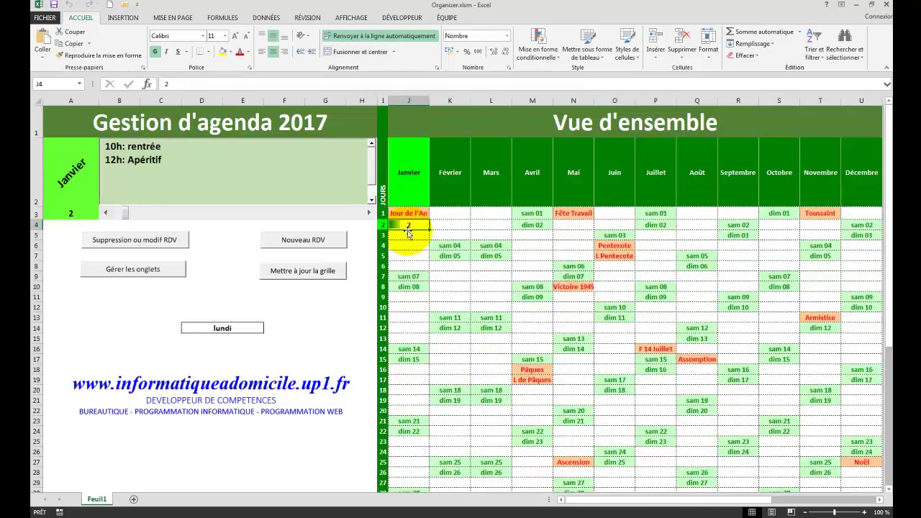
pyautogui.click(460, 307)
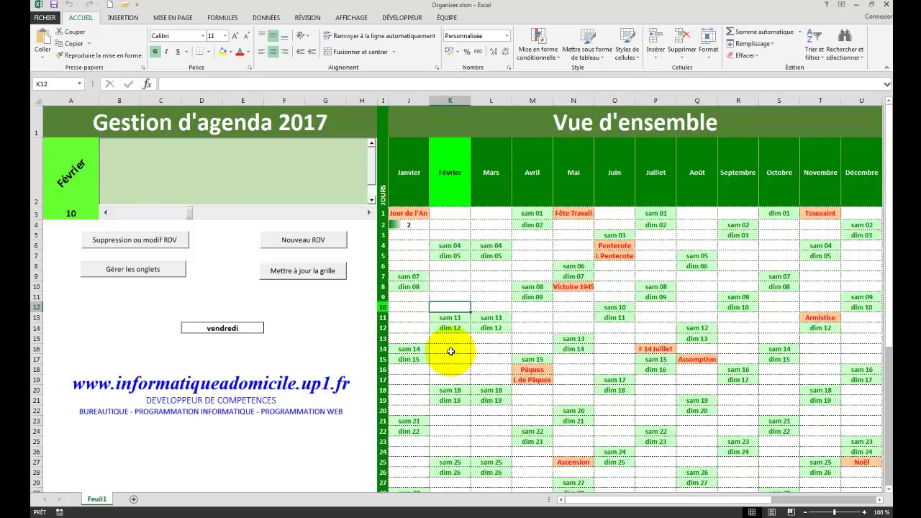
# Step: Show 2 January and the Victoire 1945 holiday on 8 May, then select the website text box
pyautogui.click(403, 227)
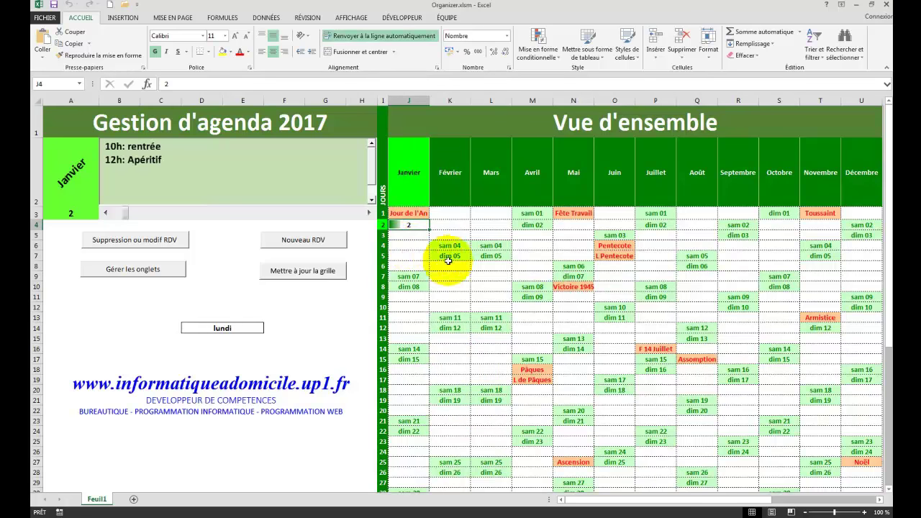
pyautogui.click(586, 288)
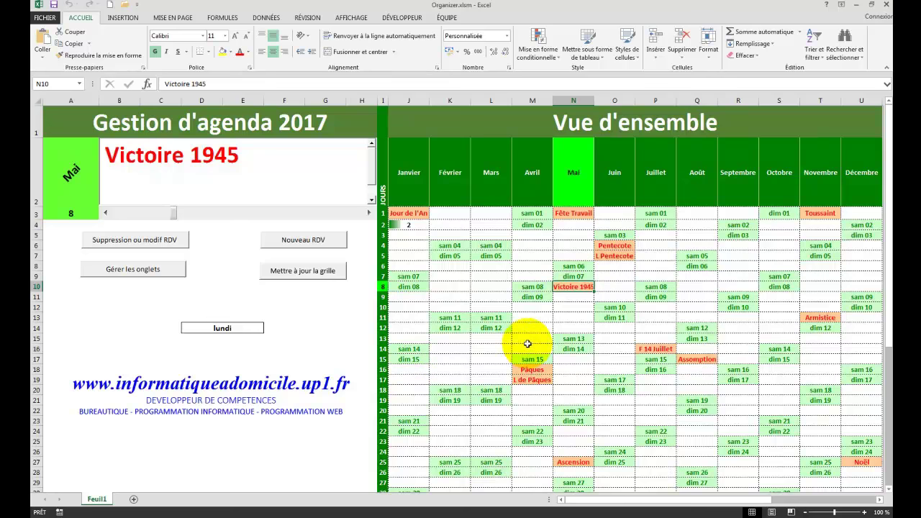
pyautogui.click(263, 378)
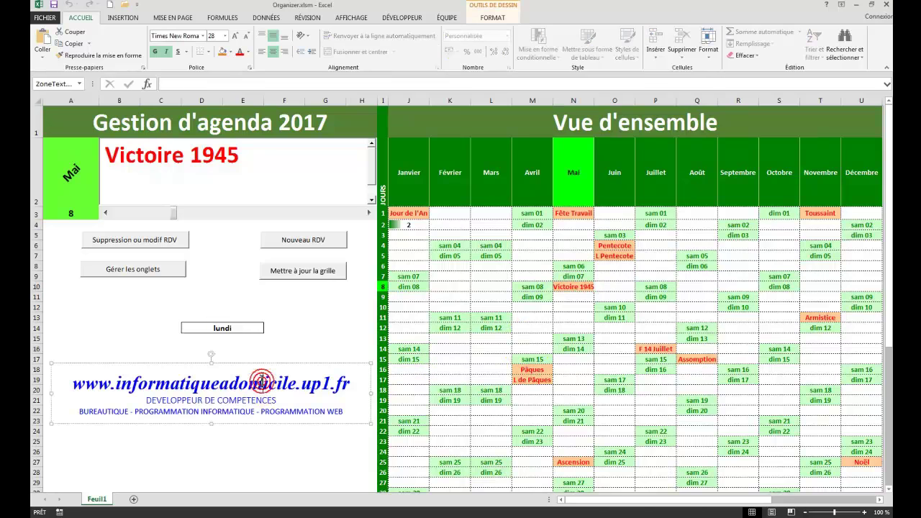
pyautogui.click(268, 366)
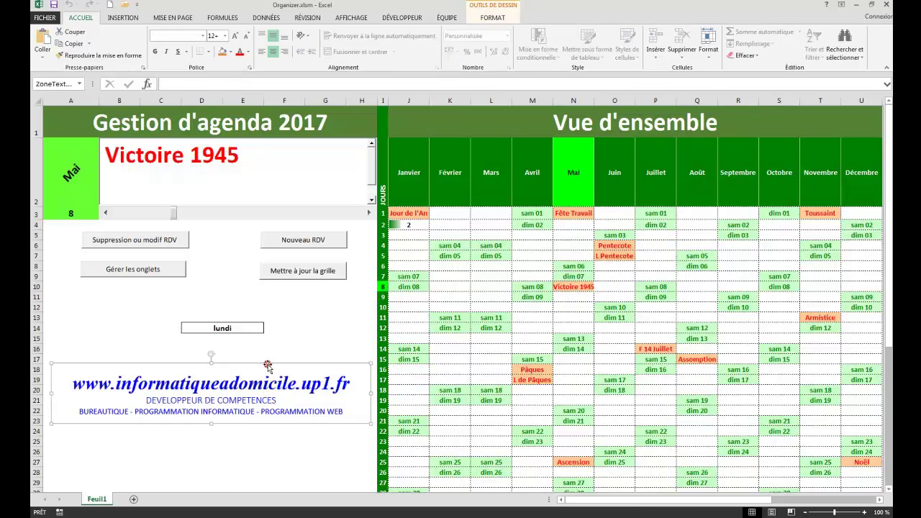
# Step: Show 15 March, 2 January and finally Tuesday 3 January in the day panel
pyautogui.click(507, 360)
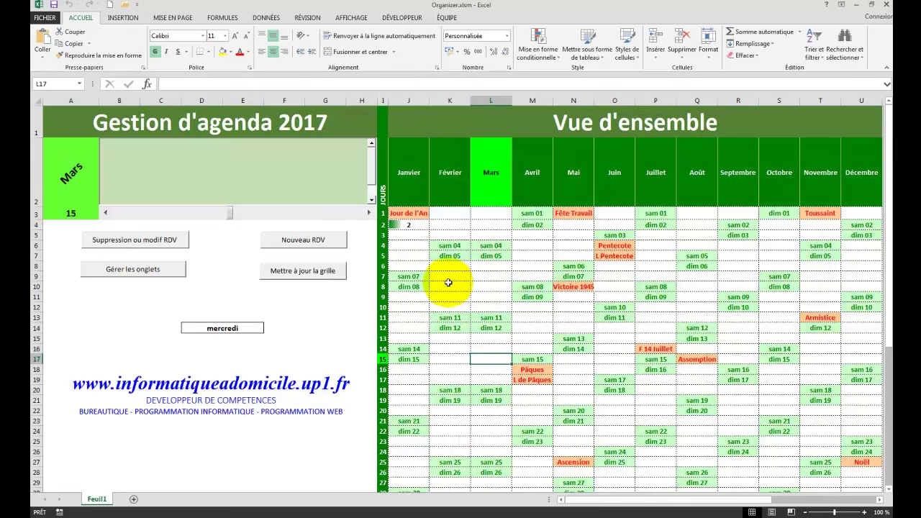
pyautogui.click(419, 225)
pyautogui.click(420, 234)
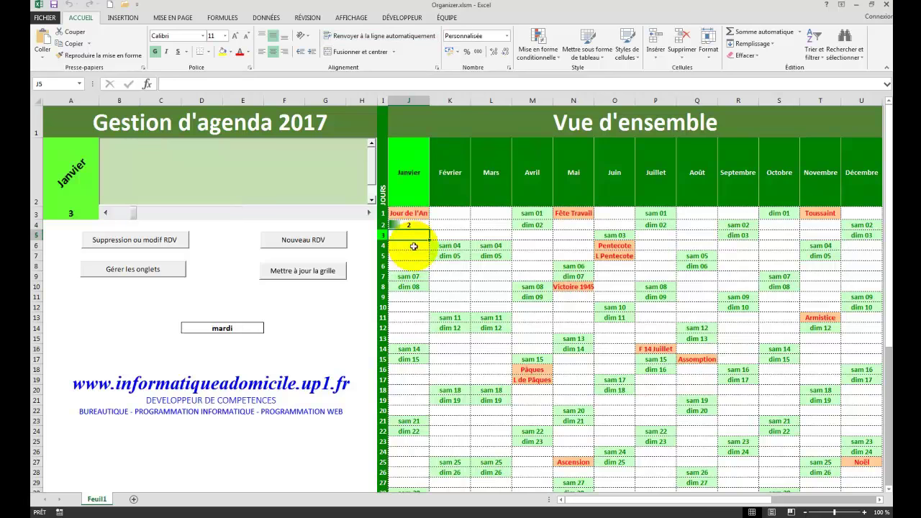